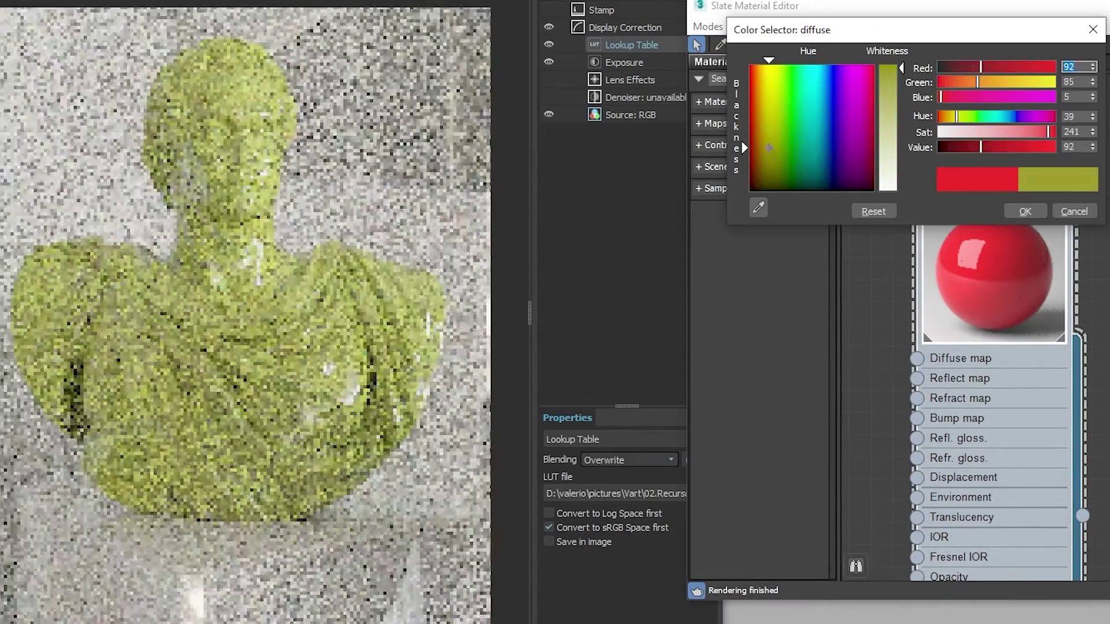
Change the bust's diffuse colour from red to yellow, then select the curved back wall
{"action": "left_click_drag", "start_coordinate": [780, 104], "coordinate": [764, 103]}
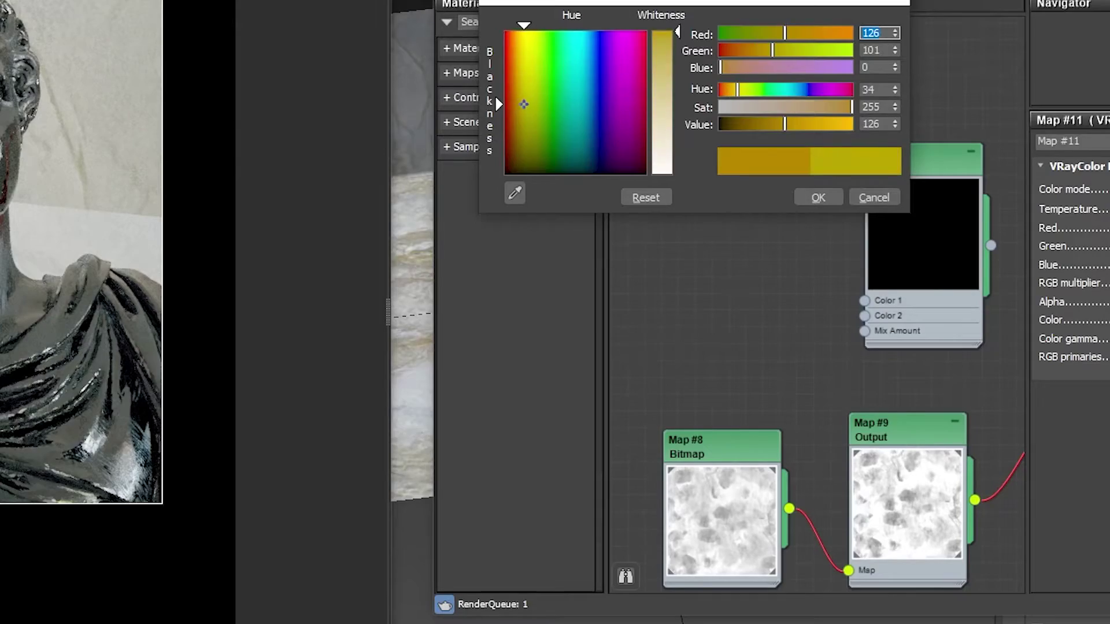
{"action": "left_click", "coordinate": [809, 193]}
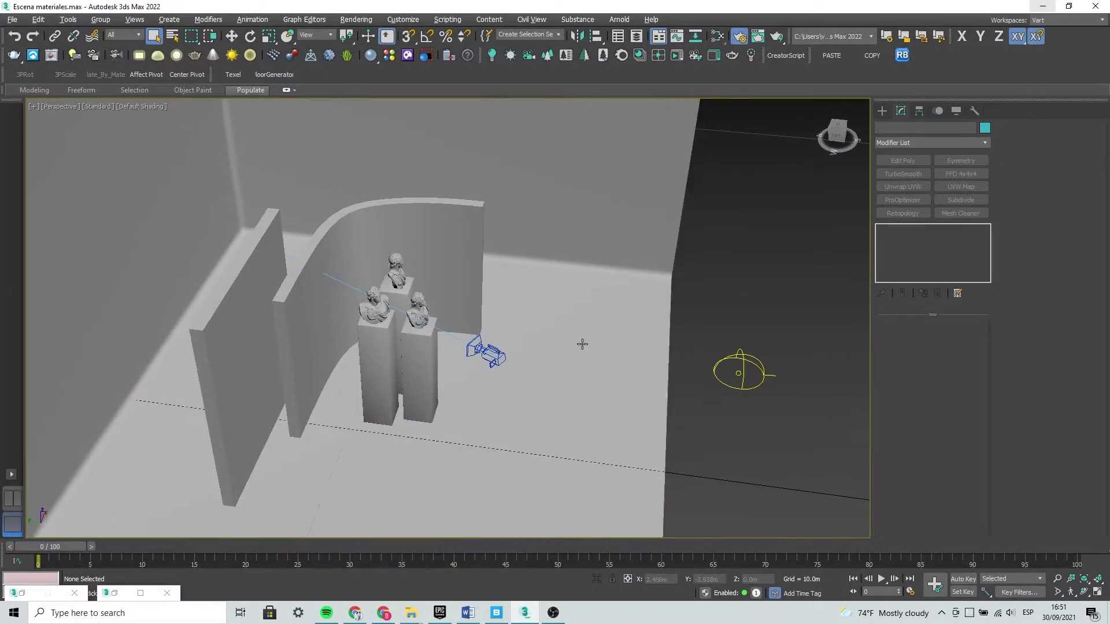
{"action": "mouse_move", "coordinate": [582, 344]}
{"action": "middle_mouse_down", "text": "alt"}
{"action": "mouse_move", "coordinate": [430, 319]}
{"action": "mouse_move", "coordinate": [515, 312]}
{"action": "middle_mouse_up", "text": "alt"}
{"action": "left_click", "coordinate": [430, 319]}
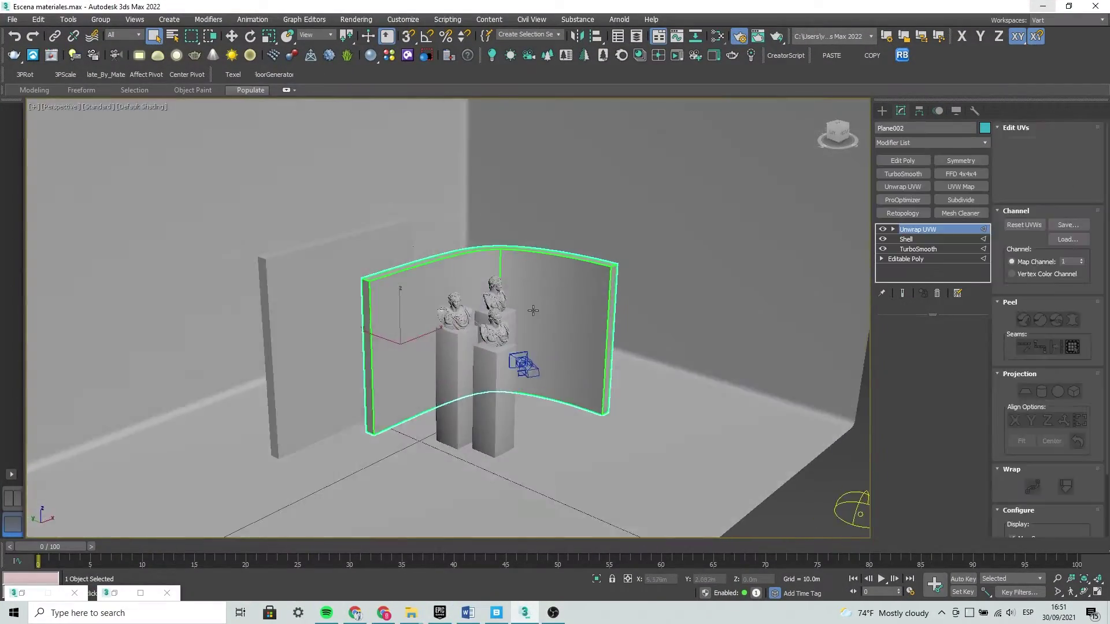
Zoom around the gallery and select the front bust group
{"action": "scroll", "coordinate": [515, 311], "scroll_direction": "down", "scroll_amount": 3}
{"action": "scroll", "coordinate": [549, 260], "scroll_direction": "down", "scroll_amount": 3}
{"action": "scroll", "coordinate": [570, 228], "scroll_direction": "up", "scroll_amount": 1}
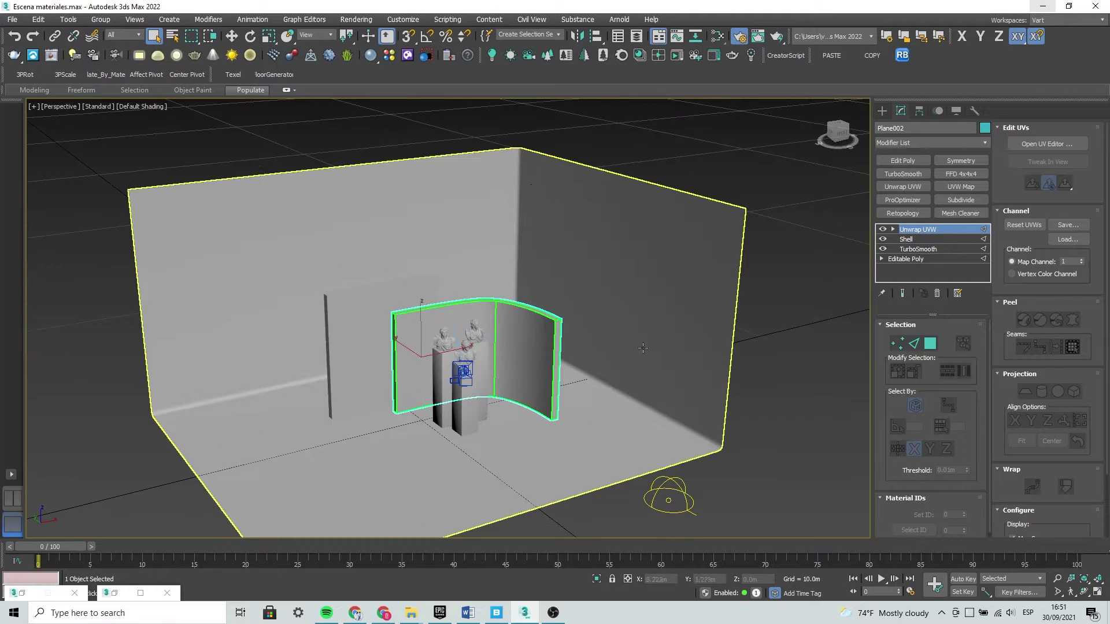
{"action": "scroll", "coordinate": [502, 310], "scroll_direction": "up", "scroll_amount": 1}
{"action": "scroll", "coordinate": [421, 181], "scroll_direction": "up", "scroll_amount": 2}
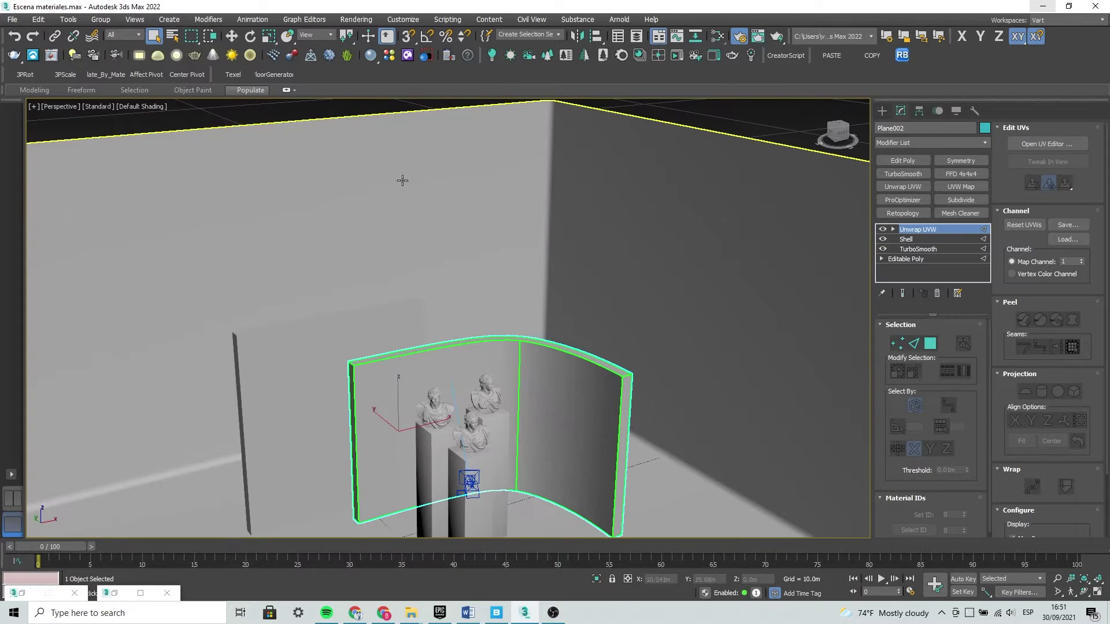
{"action": "scroll", "coordinate": [495, 243], "scroll_direction": "up", "scroll_amount": 1}
{"action": "scroll", "coordinate": [464, 275], "scroll_direction": "up", "scroll_amount": 1}
{"action": "scroll", "coordinate": [428, 386], "scroll_direction": "up", "scroll_amount": 2}
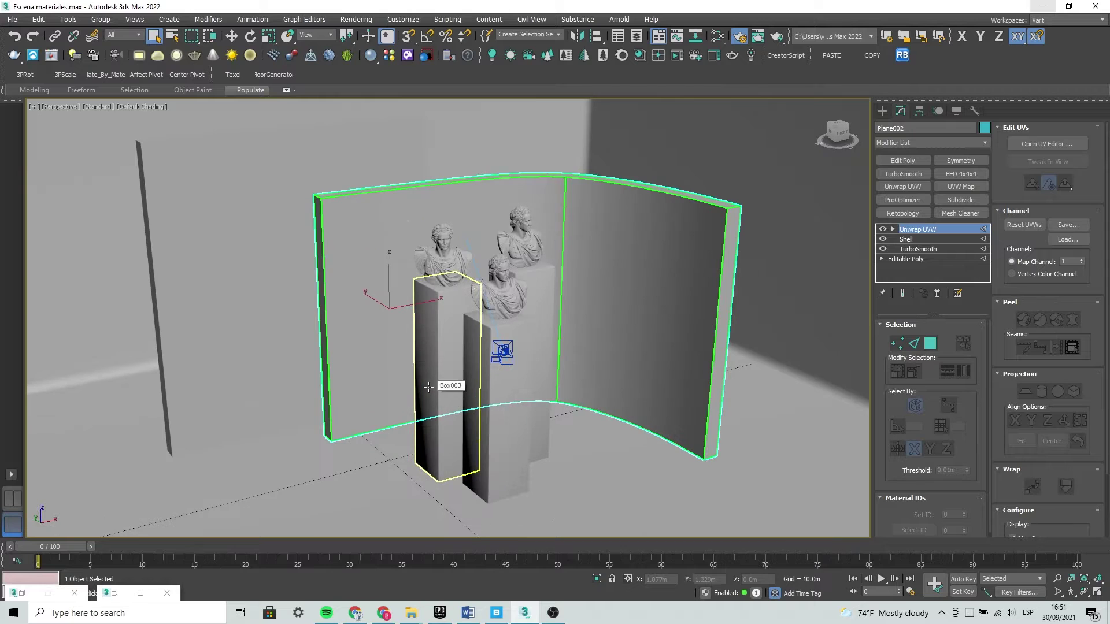
{"action": "left_click", "coordinate": [498, 300]}
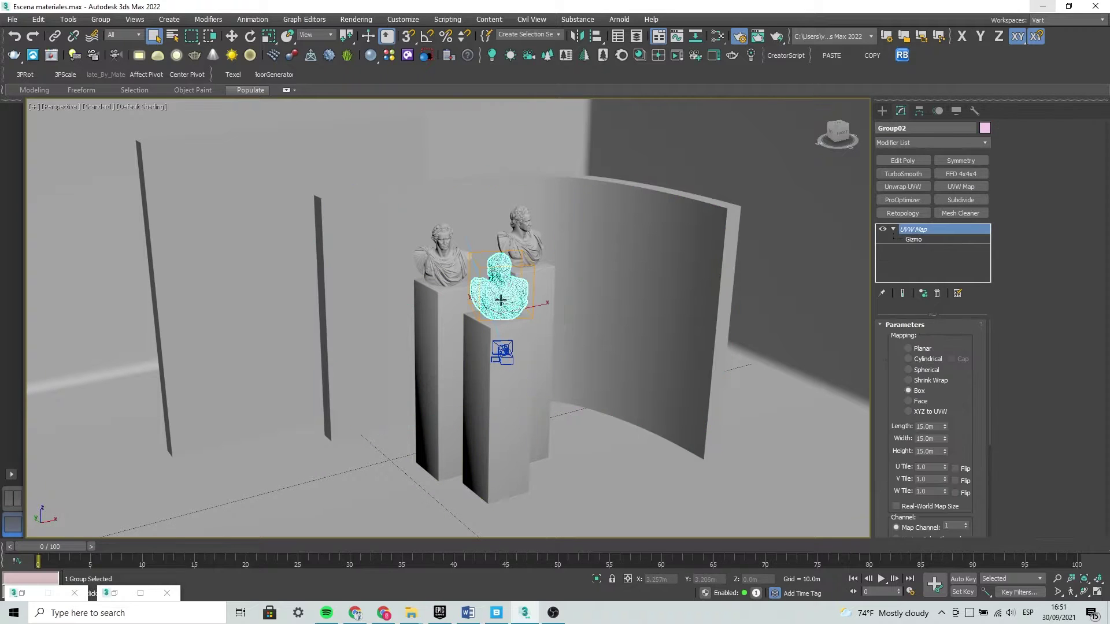
Check the camera's view of the busts in a two-viewport layout, then return to one perspective view
{"action": "scroll", "coordinate": [487, 291], "scroll_direction": "up", "scroll_amount": 2}
{"action": "scroll", "coordinate": [462, 300], "scroll_direction": "down", "scroll_amount": 2}
{"action": "scroll", "coordinate": [451, 310], "scroll_direction": "down", "scroll_amount": 1}
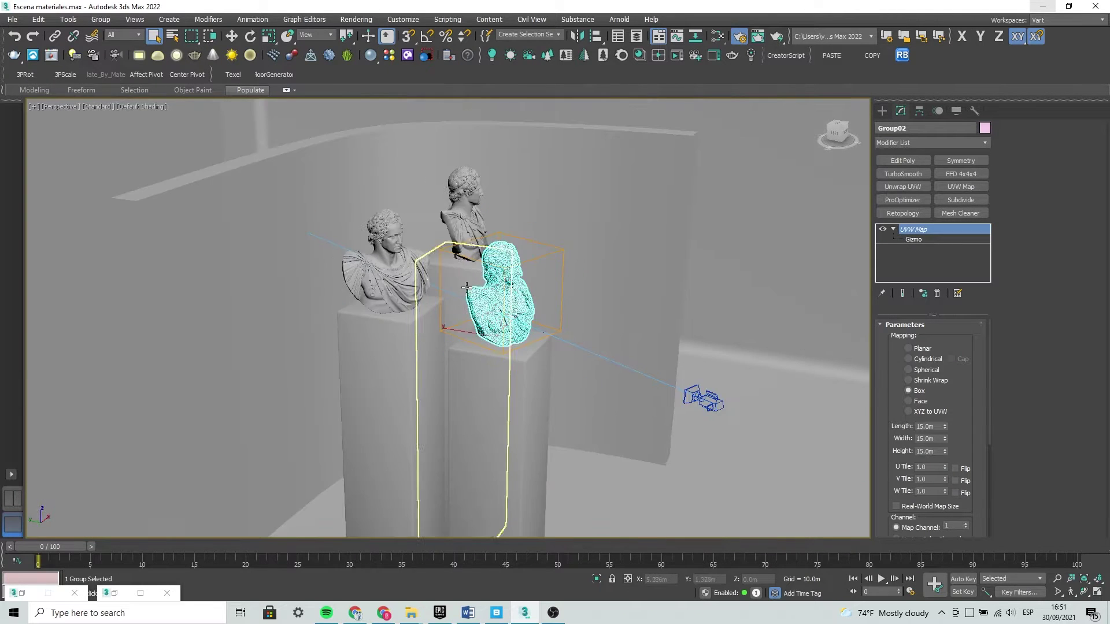
{"action": "scroll", "coordinate": [441, 316], "scroll_direction": "up", "scroll_amount": 3}
{"action": "scroll", "coordinate": [442, 315], "scroll_direction": "down", "scroll_amount": 3}
{"action": "middle_click_drag", "start_coordinate": [441, 316], "coordinate": [468, 300], "text": "alt"}
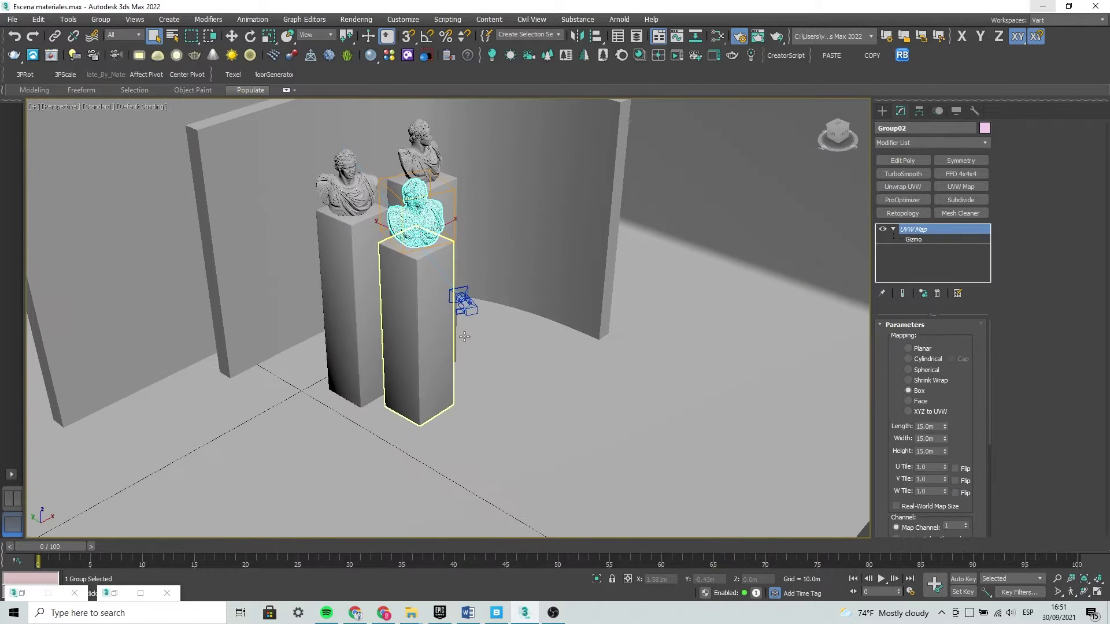
{"action": "left_click", "coordinate": [14, 507]}
{"action": "key", "text": "c"}
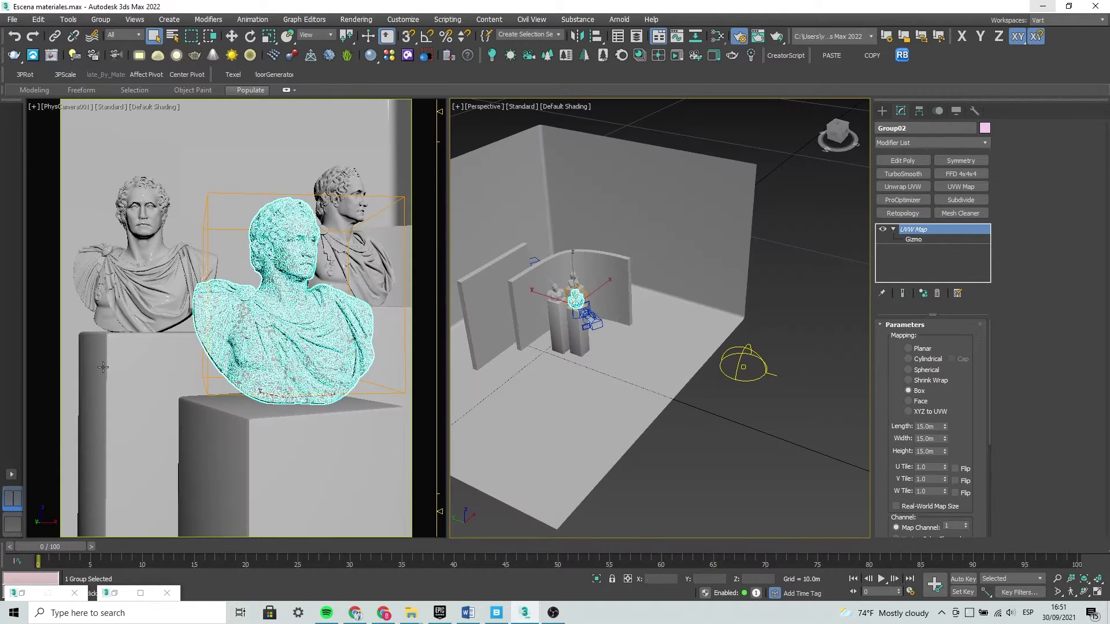
{"action": "left_click", "coordinate": [13, 525]}
{"action": "scroll", "coordinate": [426, 278], "scroll_direction": "up", "scroll_amount": 3}
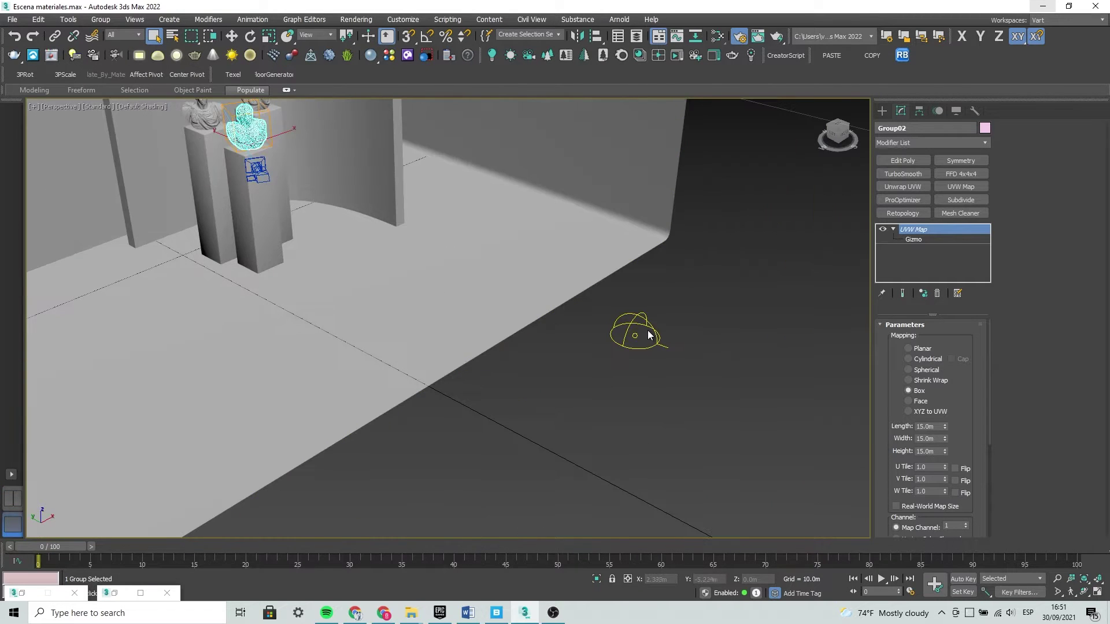
Select the dome light and pan the view to show more of the back wall
{"action": "left_click", "coordinate": [629, 324]}
{"action": "scroll", "coordinate": [588, 300], "scroll_direction": "down", "scroll_amount": 5}
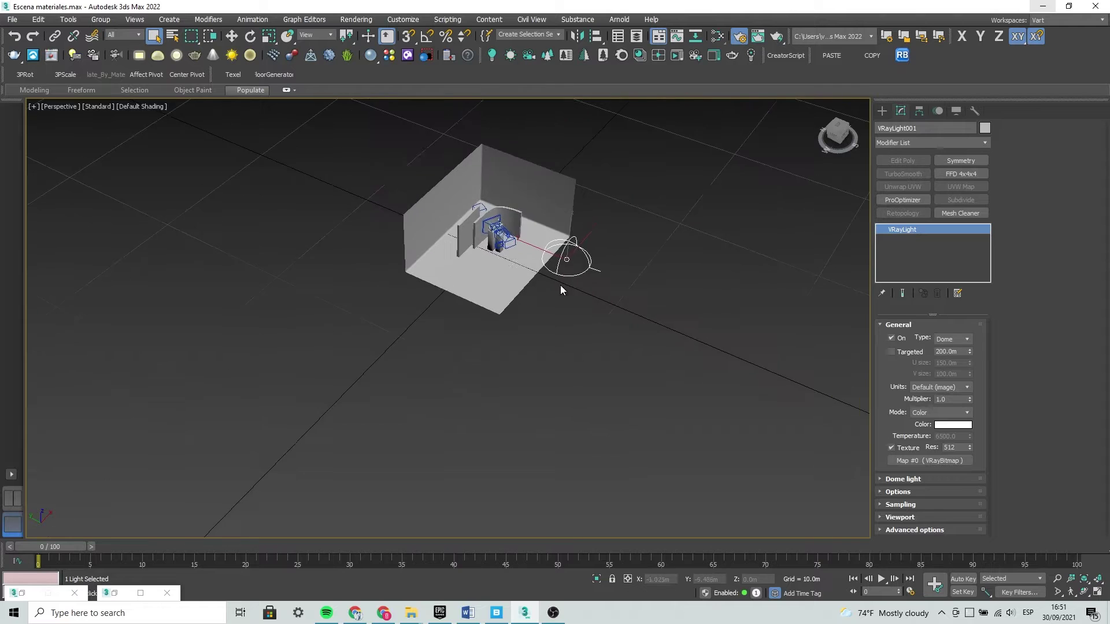
{"action": "scroll", "coordinate": [558, 256], "scroll_direction": "up", "scroll_amount": 2}
{"action": "middle_click_drag", "start_coordinate": [532, 285], "coordinate": [573, 367]}
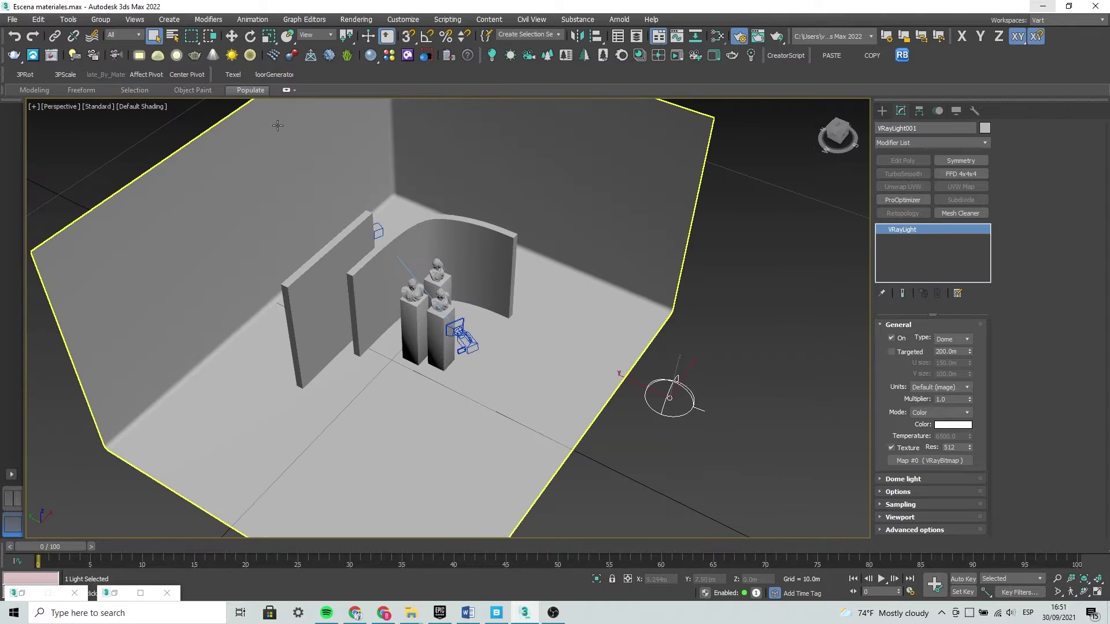
{"action": "middle_click_drag", "start_coordinate": [417, 363], "coordinate": [412, 376]}
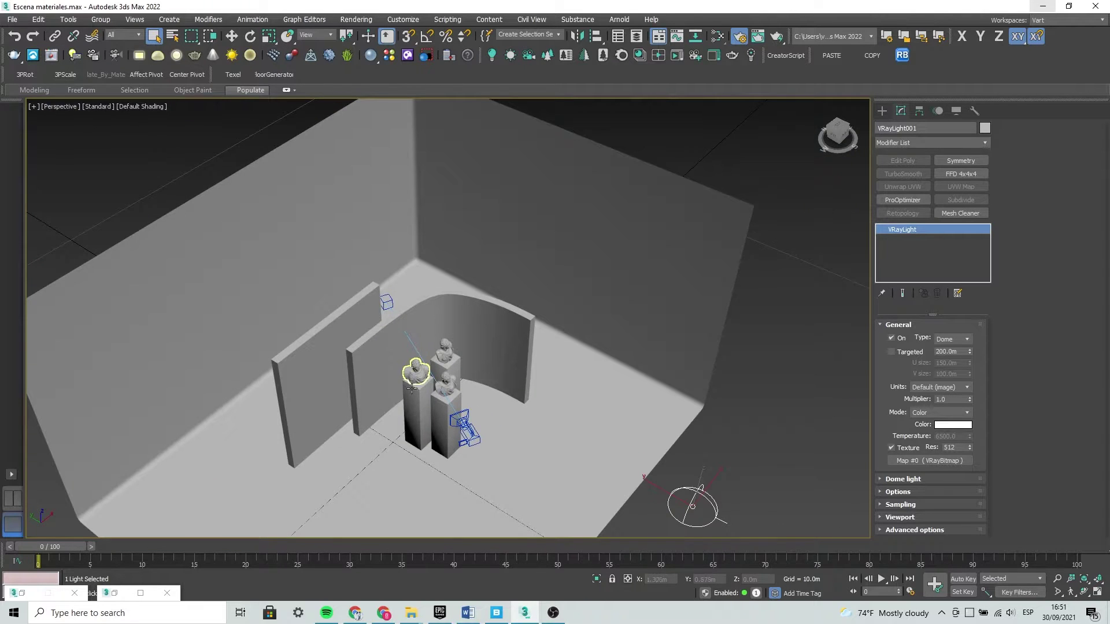
{"action": "scroll", "coordinate": [412, 383], "scroll_direction": "up", "scroll_amount": 2}
Select the front pedestal, orbit around it, then switch to the browser's London Hall HDRI page
{"action": "left_click", "coordinate": [404, 352]}
{"action": "scroll", "coordinate": [404, 352], "scroll_direction": "down", "scroll_amount": 2}
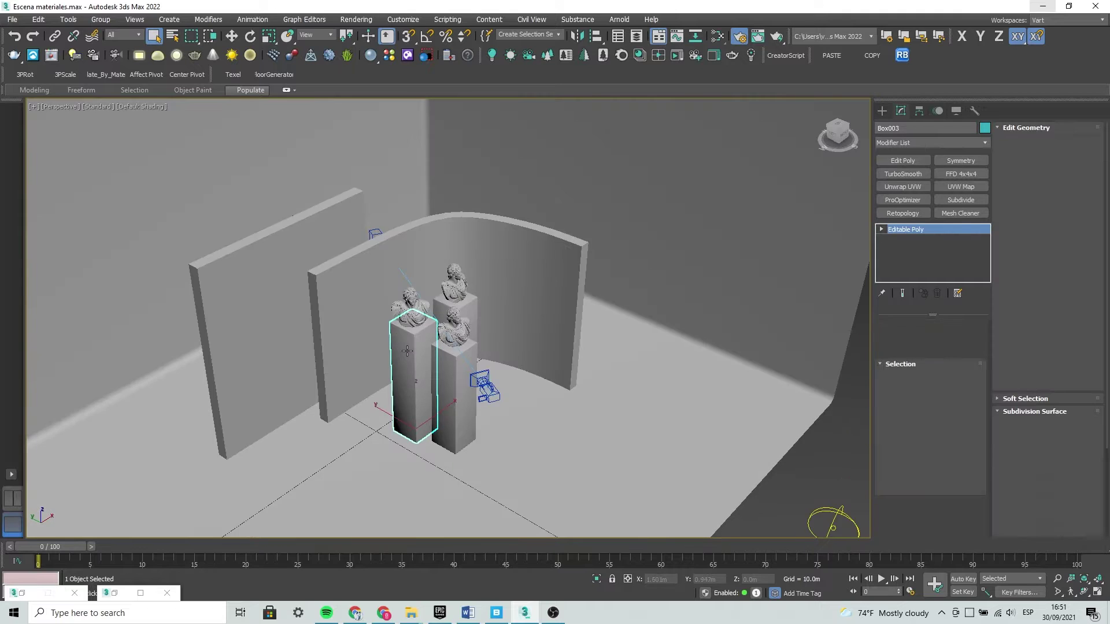
{"action": "scroll", "coordinate": [560, 296], "scroll_direction": "up", "scroll_amount": 1}
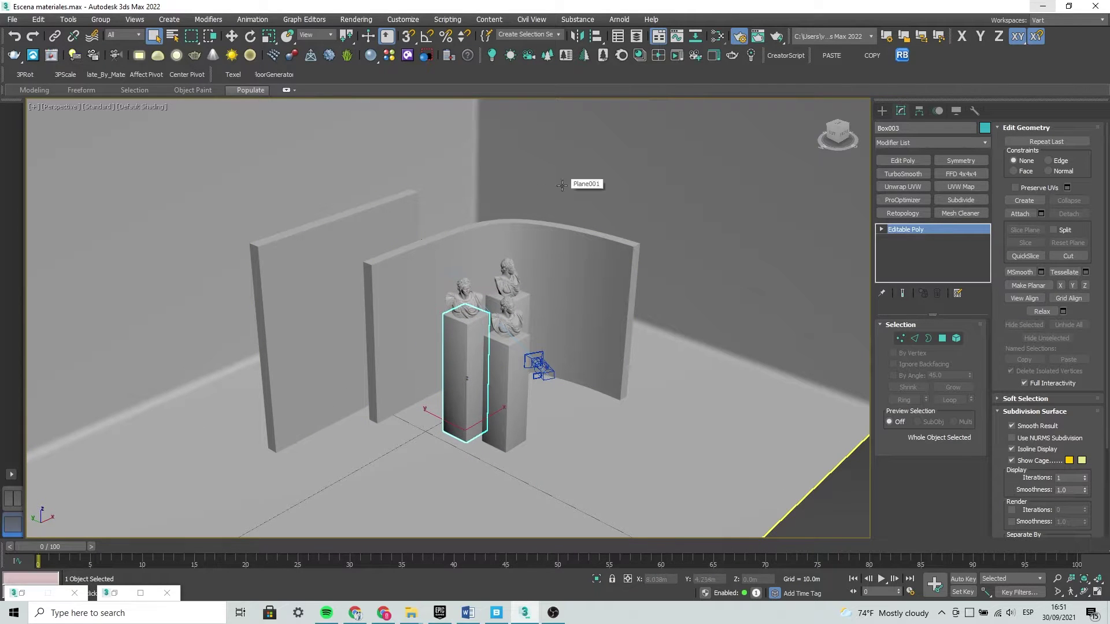
{"action": "scroll", "coordinate": [516, 253], "scroll_direction": "up", "scroll_amount": 2}
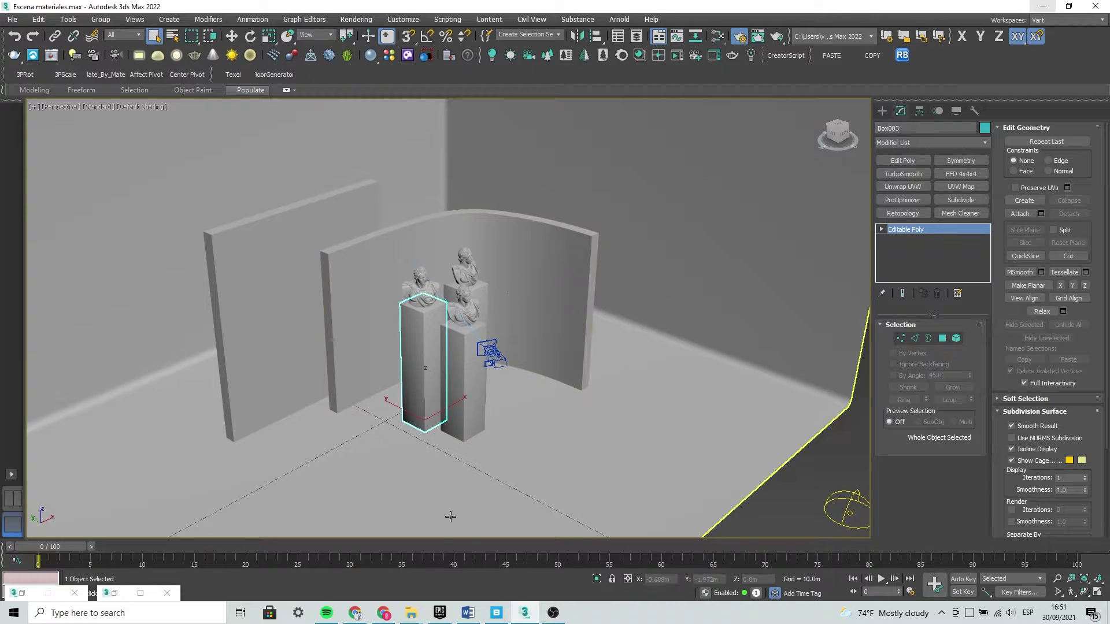
{"action": "middle_click_drag", "start_coordinate": [447, 511], "coordinate": [508, 372], "text": "alt"}
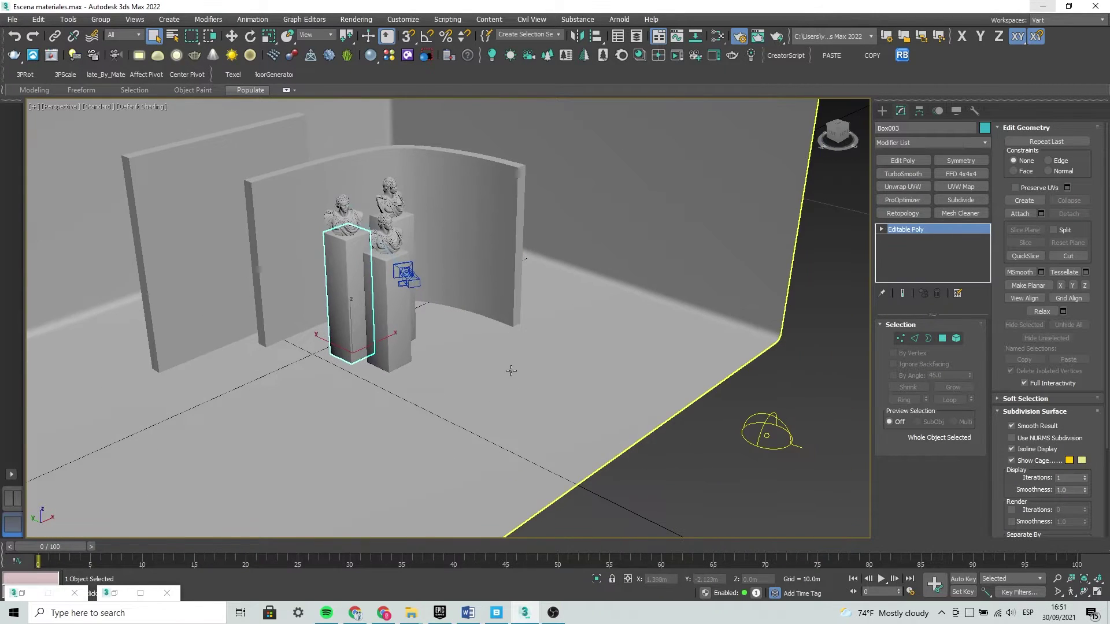
{"action": "left_click", "coordinate": [378, 616]}
{"action": "left_click", "coordinate": [66, 17]}
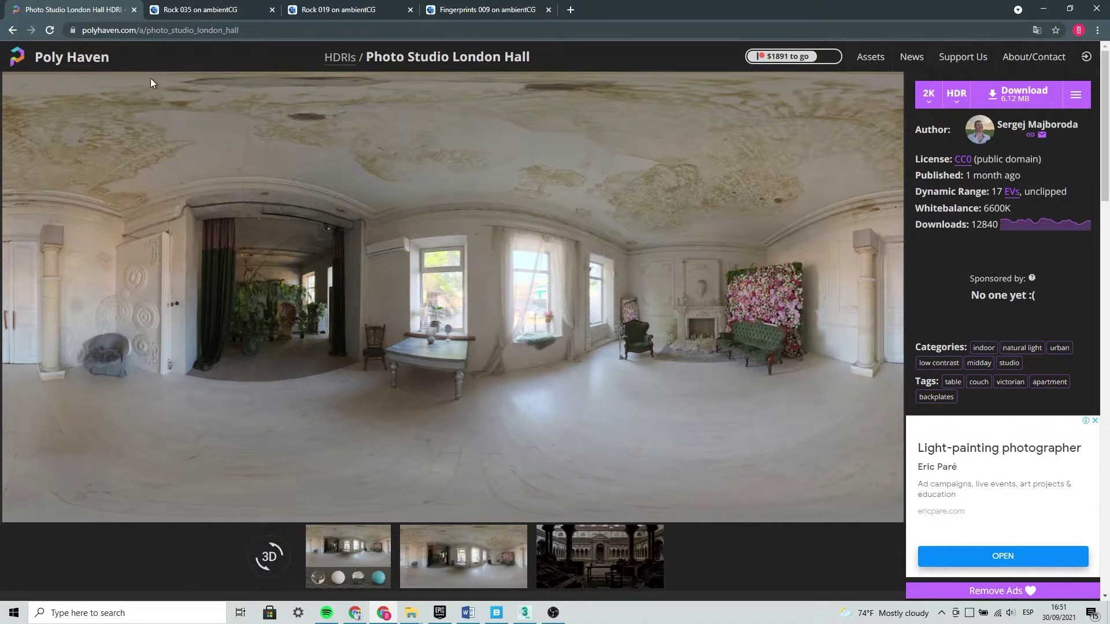
Browse the Rock 035, Rock 019 and Fingerprints 009 texture tabs, ending on the London Hall HDRI
{"action": "left_click", "coordinate": [208, 8]}
{"action": "left_click", "coordinate": [376, 4]}
{"action": "left_click", "coordinate": [480, 7]}
{"action": "left_click", "coordinate": [345, 7]}
{"action": "left_click", "coordinate": [195, 4]}
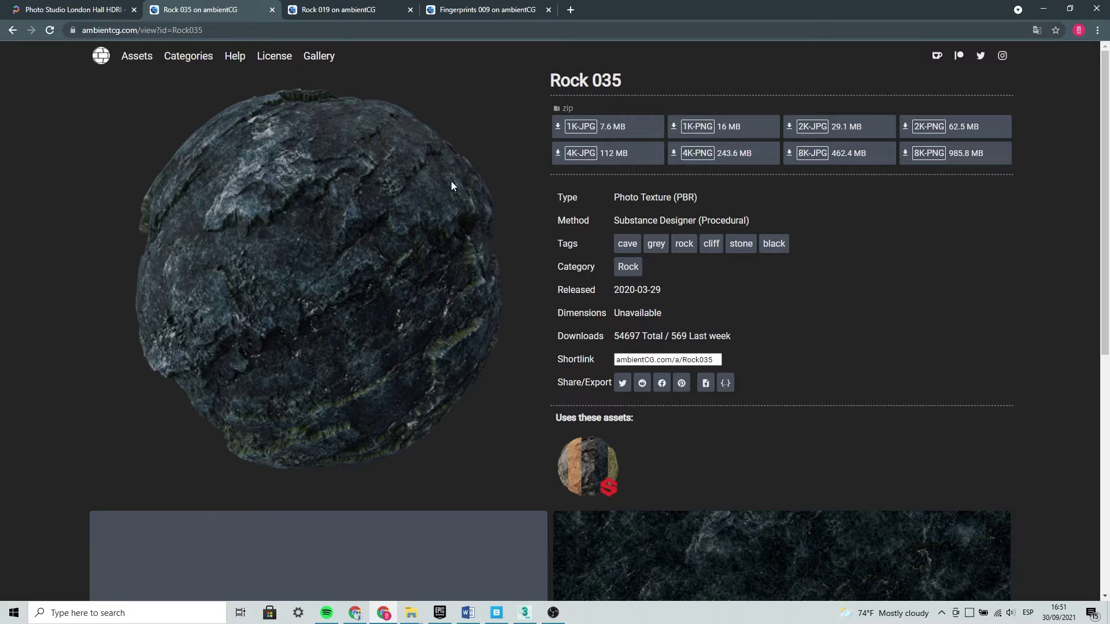
{"action": "left_click", "coordinate": [75, 10]}
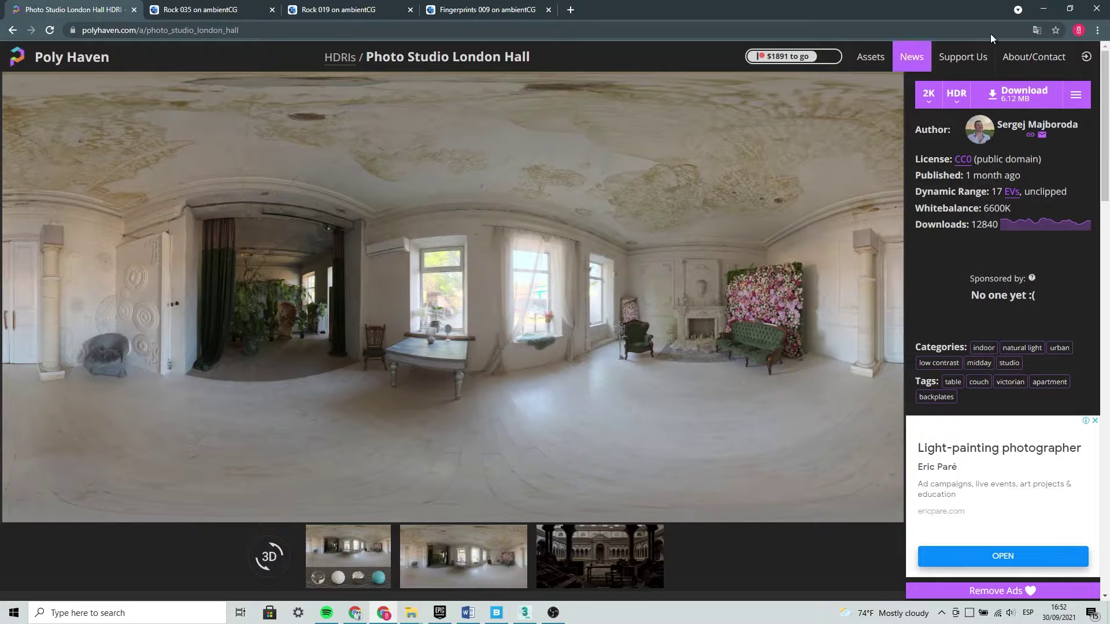
Minimize the browser to return to 3ds Max and orbit the gallery view
{"action": "left_click", "coordinate": [1052, 9]}
{"action": "scroll", "coordinate": [463, 312], "scroll_direction": "down", "scroll_amount": 2}
{"action": "mouse_move", "coordinate": [463, 312]}
{"action": "middle_mouse_down", "text": "alt"}
{"action": "mouse_move", "coordinate": [511, 357]}
{"action": "mouse_move", "coordinate": [503, 341]}
{"action": "middle_mouse_up", "text": "alt"}
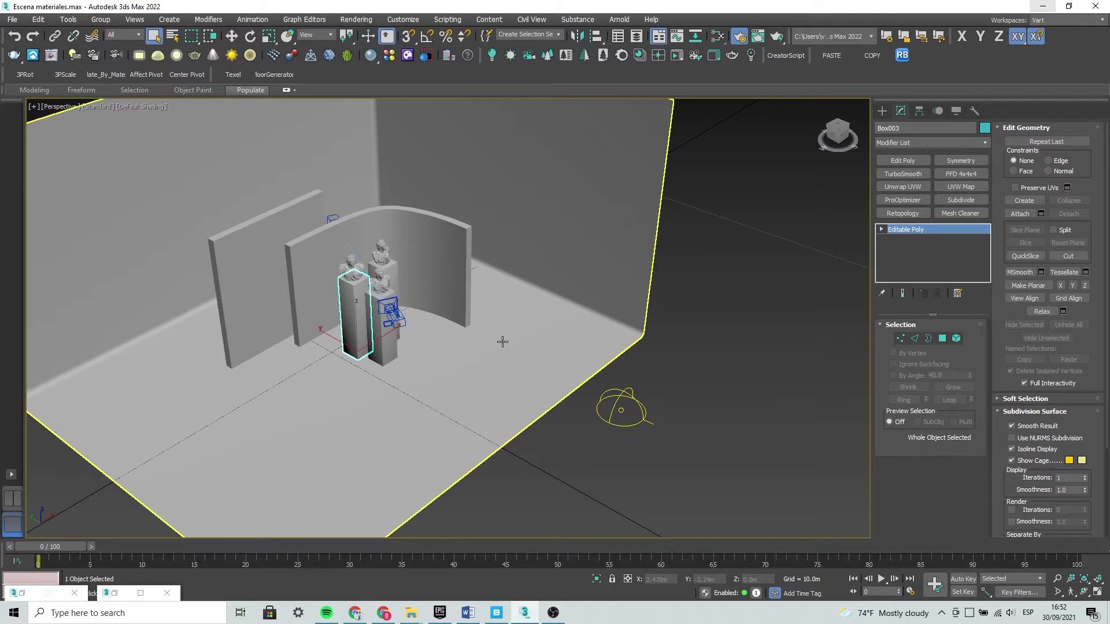
Restore the Render Setup window and review the Common tab's output size
{"action": "left_click", "coordinate": [18, 594]}
{"action": "left_click", "coordinate": [52, 507]}
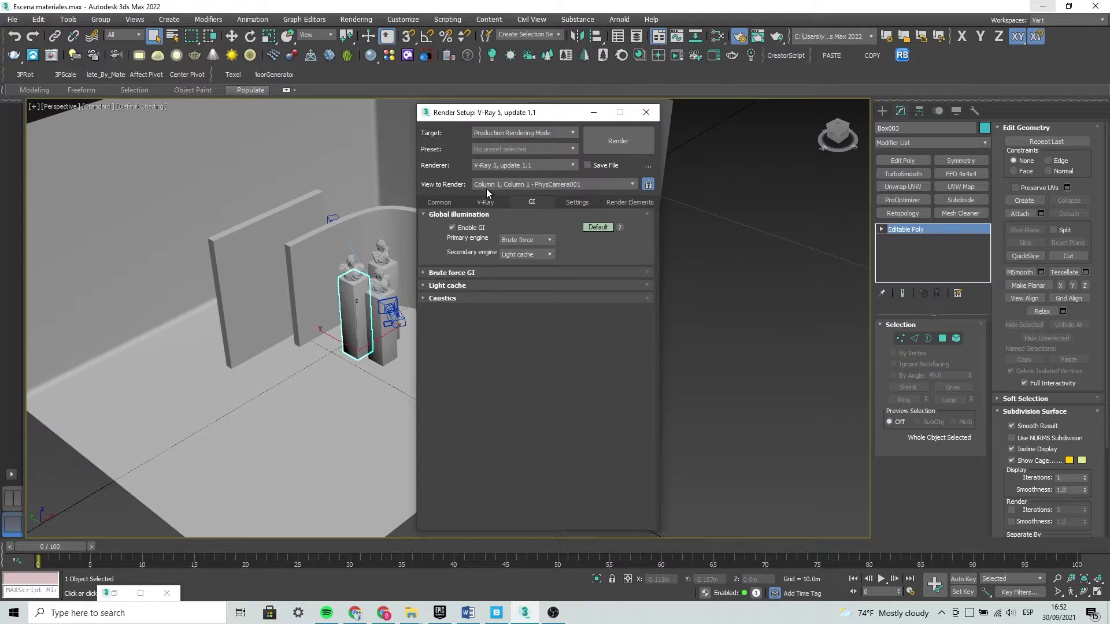
{"action": "left_click", "coordinate": [440, 202]}
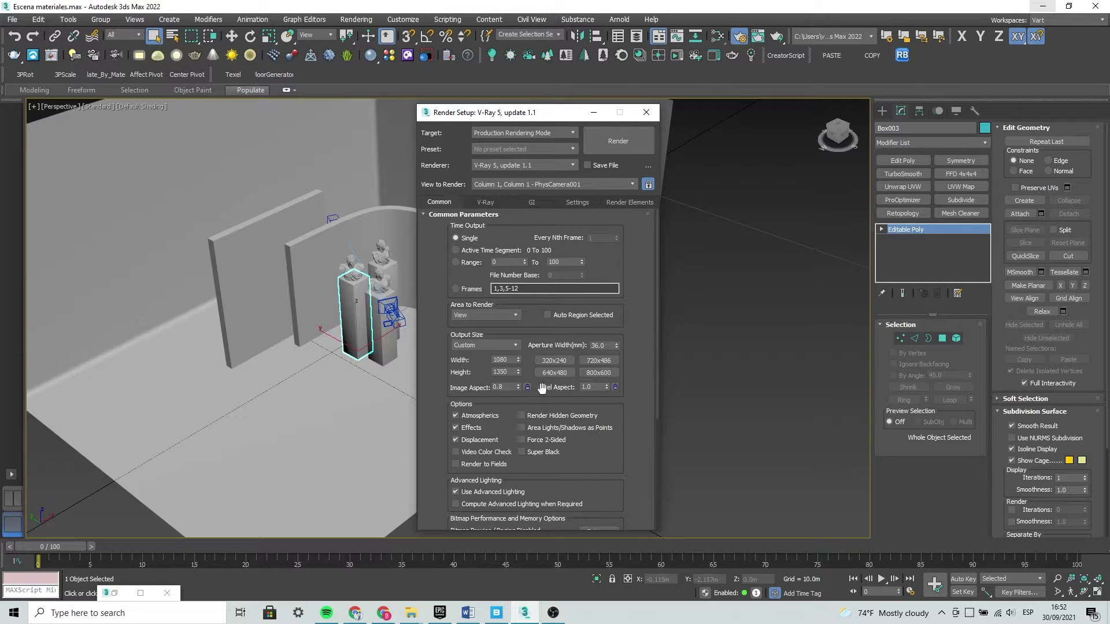
{"action": "scroll", "coordinate": [526, 260], "scroll_direction": "down", "scroll_amount": 2}
{"action": "scroll", "coordinate": [520, 264], "scroll_direction": "up", "scroll_amount": 2}
Review the V-Ray tab's Bucket image sampler, 12 max subdivs and 0.05 noise threshold
{"action": "left_click", "coordinate": [491, 202]}
{"action": "left_click", "coordinate": [485, 302]}
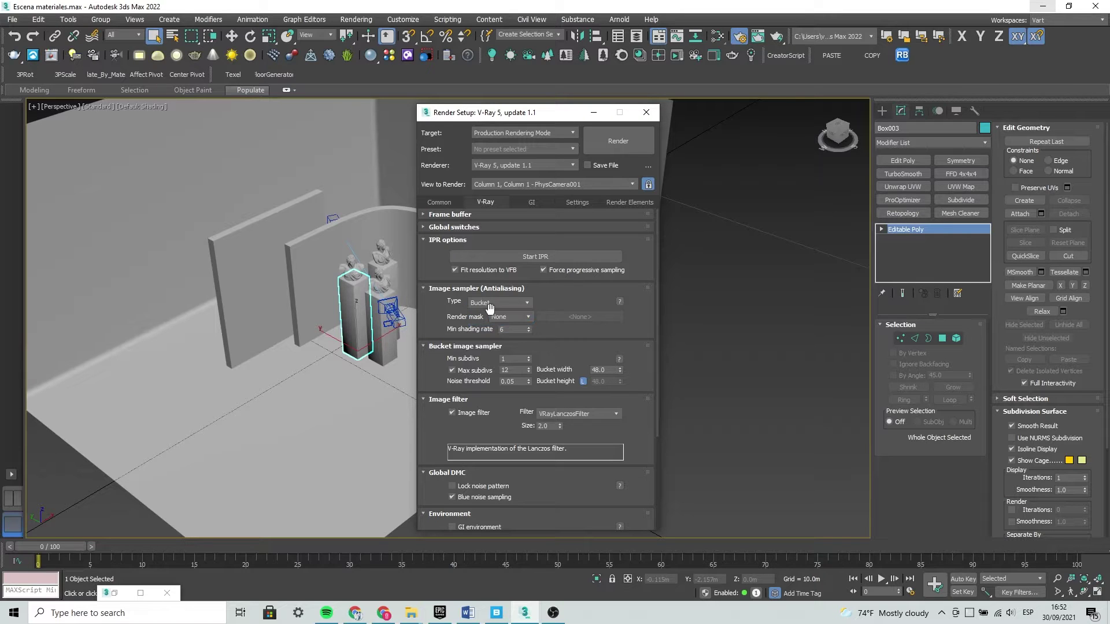
{"action": "scroll", "coordinate": [493, 381], "scroll_direction": "down", "scroll_amount": 2}
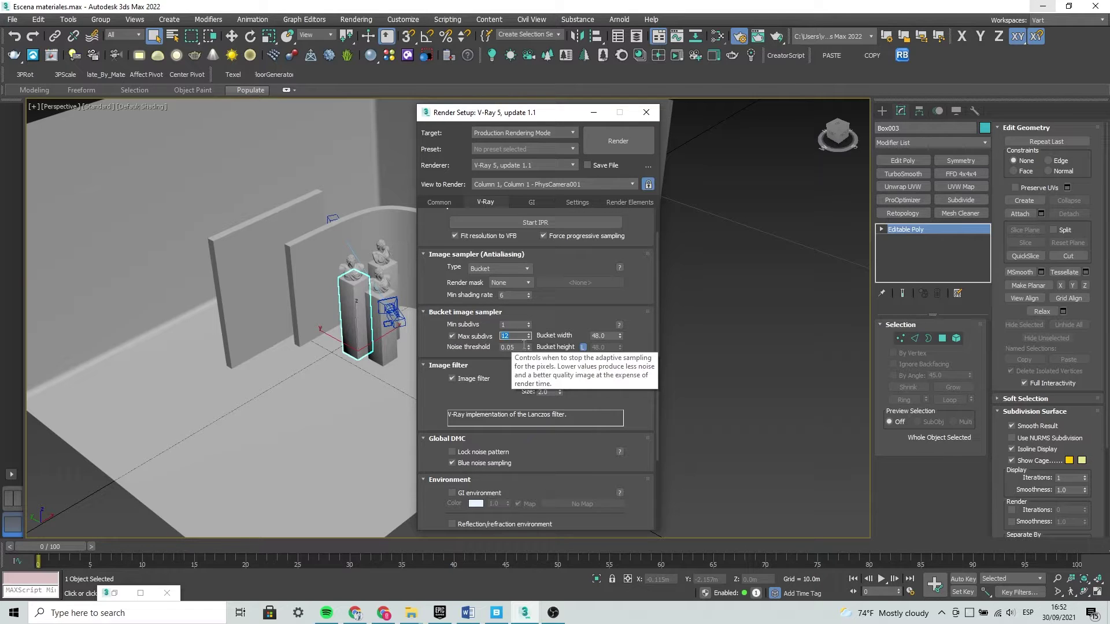
{"action": "key", "text": "Tab"}
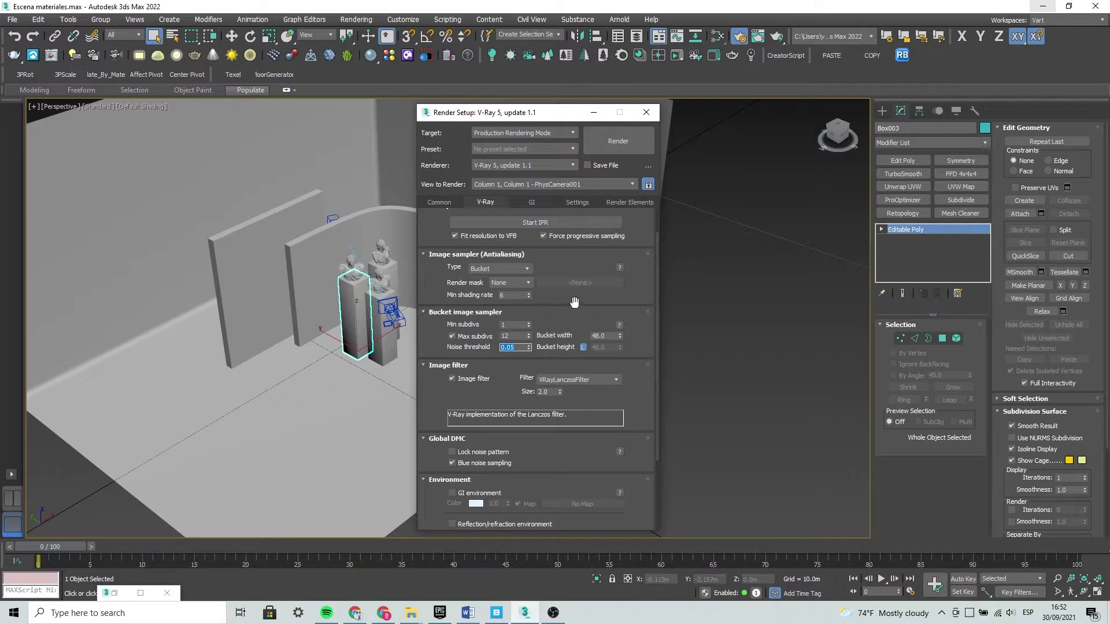
{"action": "left_click_drag", "start_coordinate": [574, 312], "coordinate": [575, 297]}
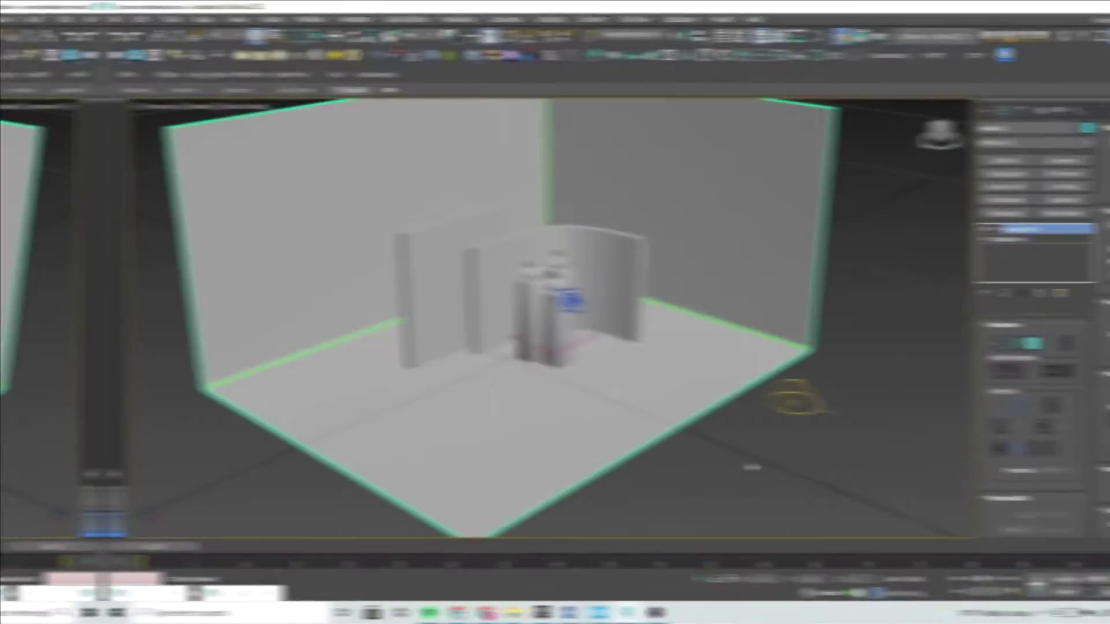
{"action": "scroll", "coordinate": [631, 461], "scroll_direction": "up", "scroll_amount": 4}
{"action": "scroll", "coordinate": [630, 474], "scroll_direction": "down", "scroll_amount": 4}
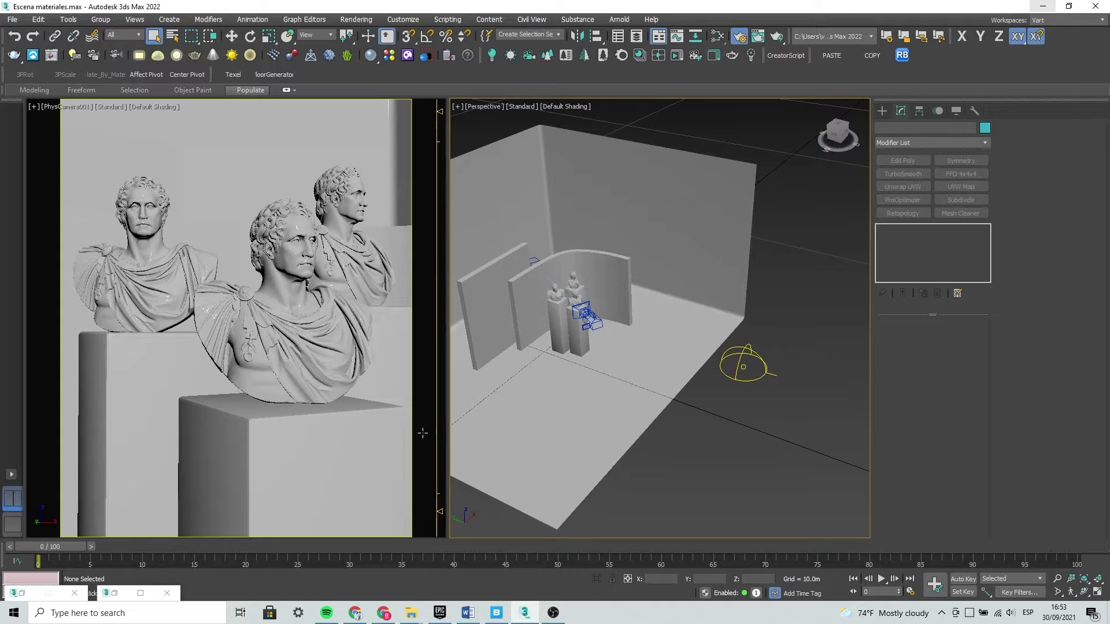
{"action": "middle_click_drag", "start_coordinate": [628, 376], "coordinate": [751, 414]}
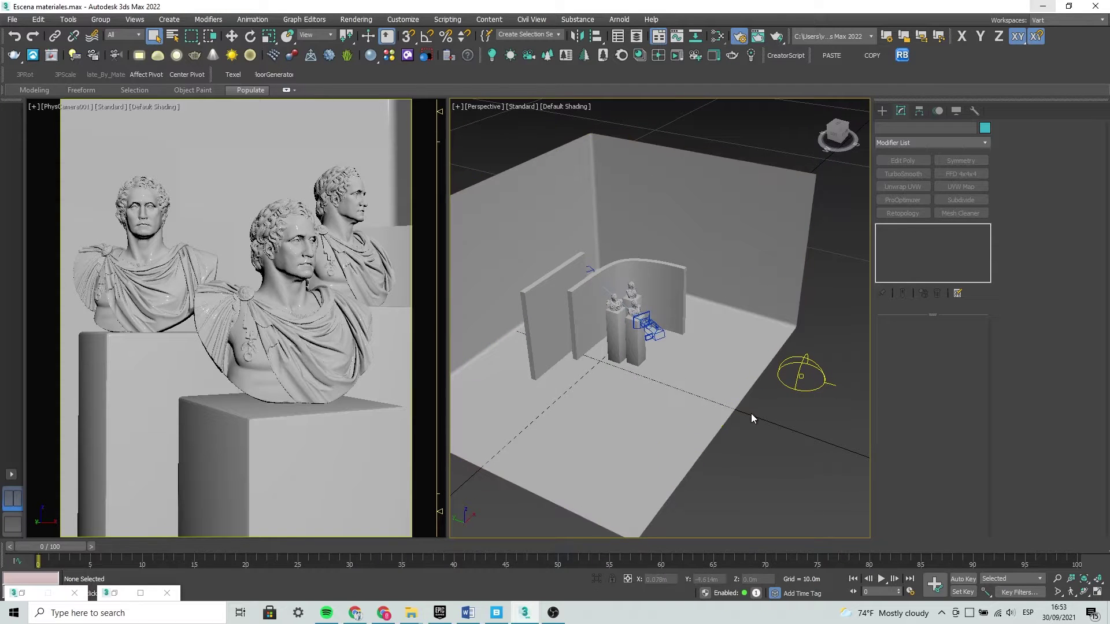
{"action": "left_click", "coordinate": [691, 404]}
{"action": "middle_click_drag", "start_coordinate": [692, 386], "coordinate": [682, 355], "text": "alt"}
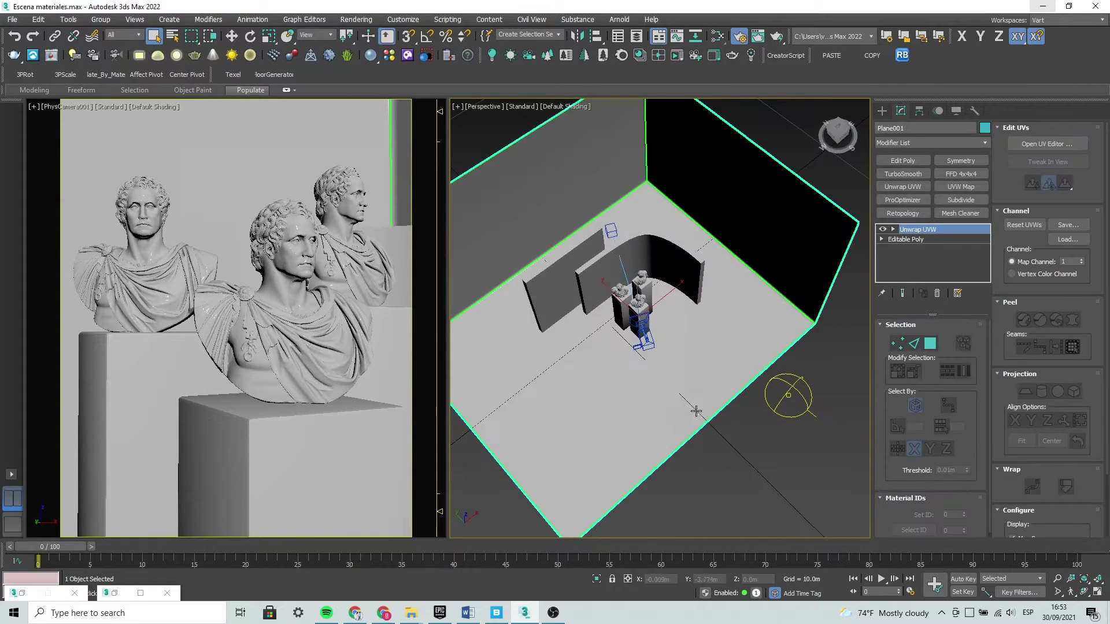
{"action": "scroll", "coordinate": [695, 386], "scroll_direction": "up", "scroll_amount": 4}
{"action": "left_click", "coordinate": [708, 391]}
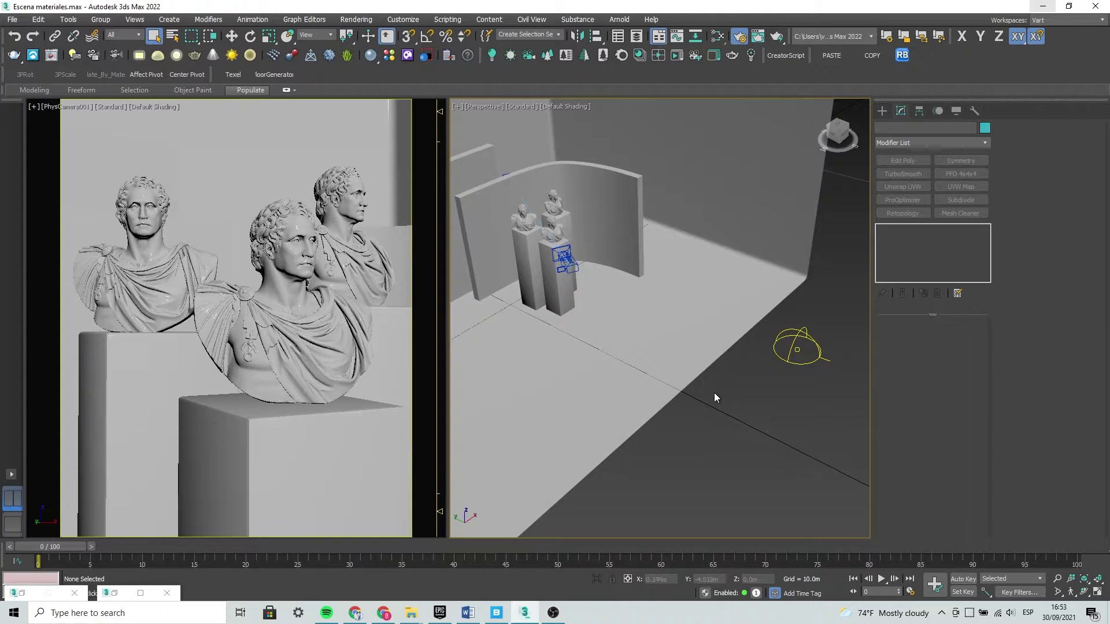
{"action": "middle_click_drag", "start_coordinate": [703, 397], "coordinate": [679, 401], "text": "alt"}
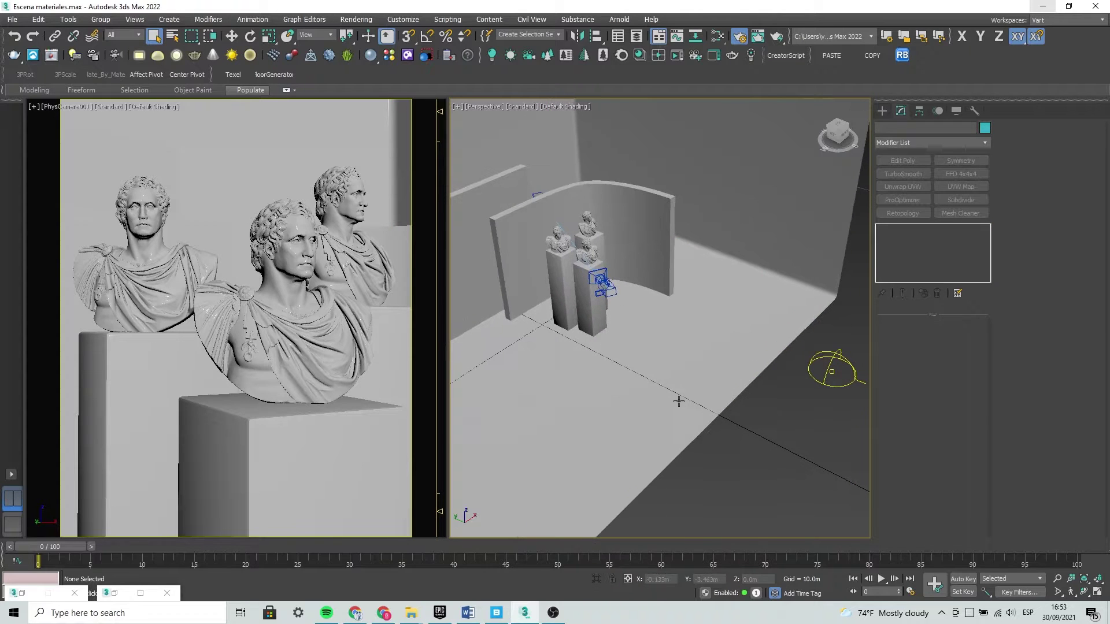
{"action": "left_click", "coordinate": [49, 59]}
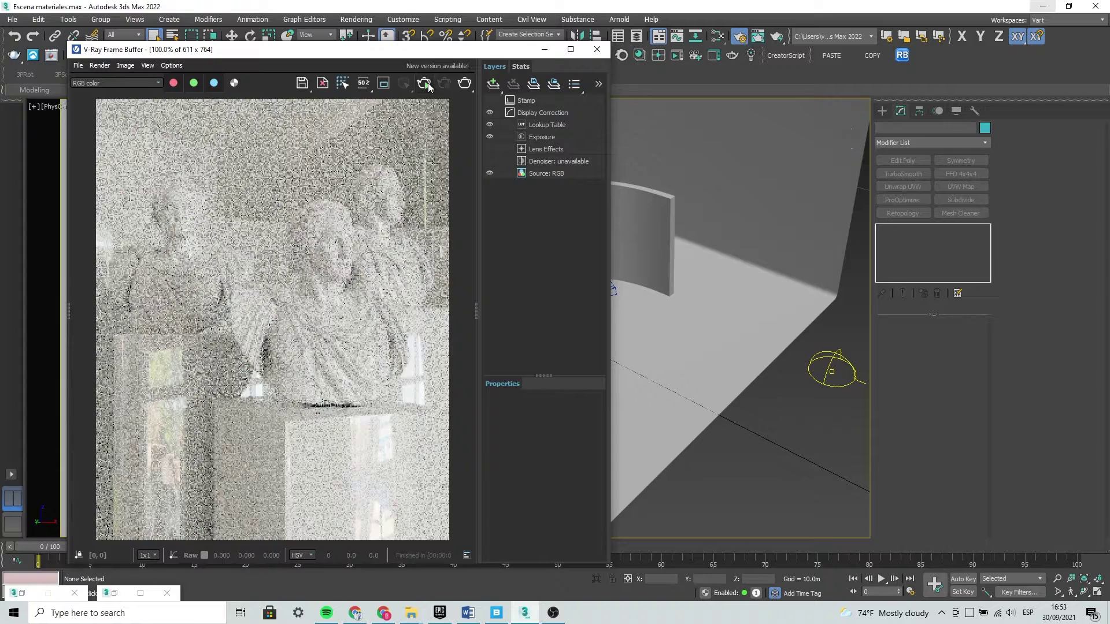
Restart the V-Ray render of the three busts and zoom the frame buffer in and out
{"action": "left_click", "coordinate": [427, 84]}
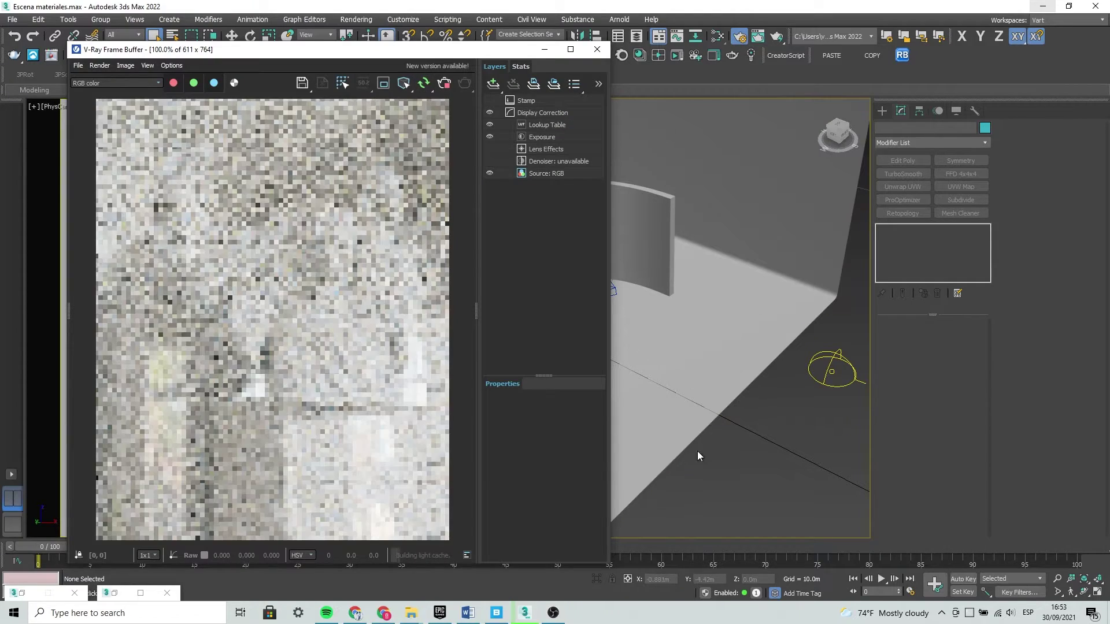
{"action": "scroll", "coordinate": [252, 298], "scroll_direction": "up", "scroll_amount": 1}
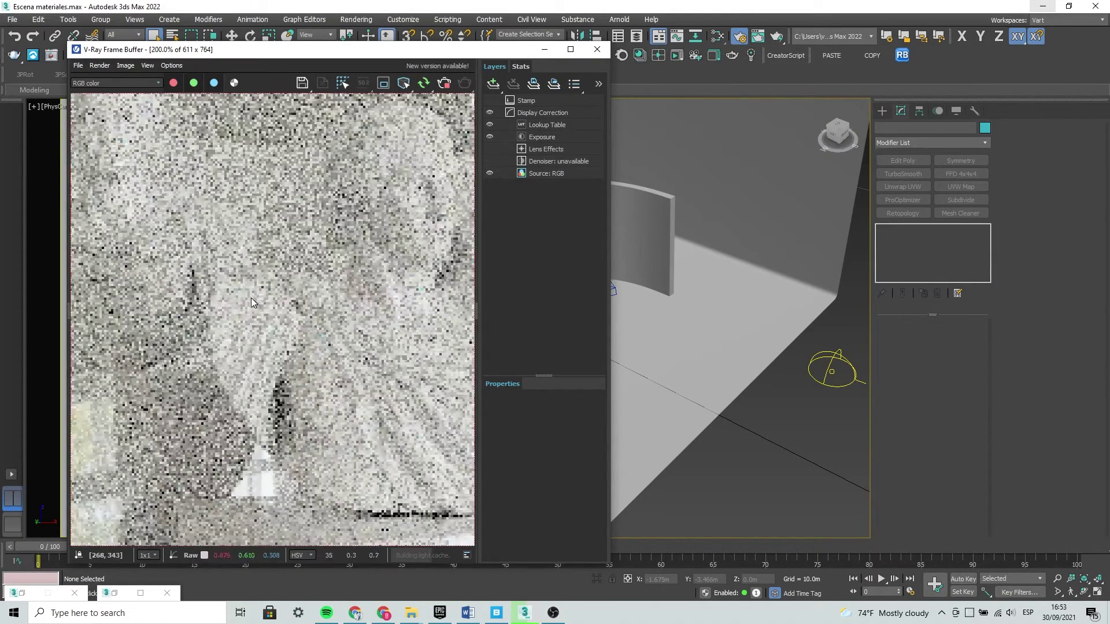
{"action": "scroll", "coordinate": [282, 389], "scroll_direction": "down", "scroll_amount": 1}
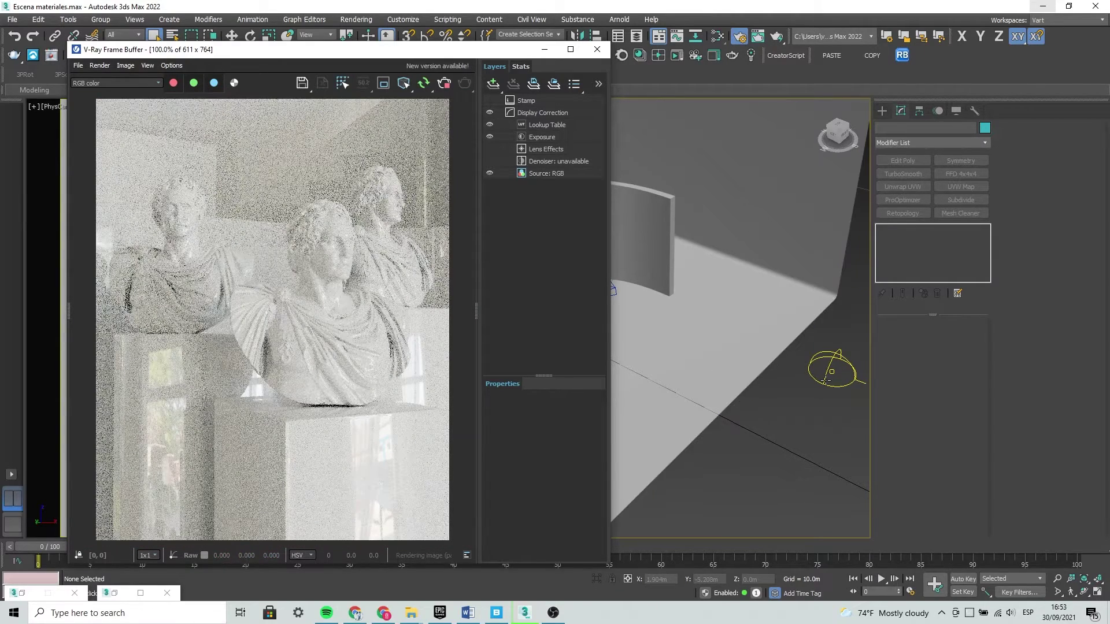
Set the Exposure layer's highlight burn to about 1.0, select the Lookup Table layer, and move the VFB aside
{"action": "left_click", "coordinate": [551, 142]}
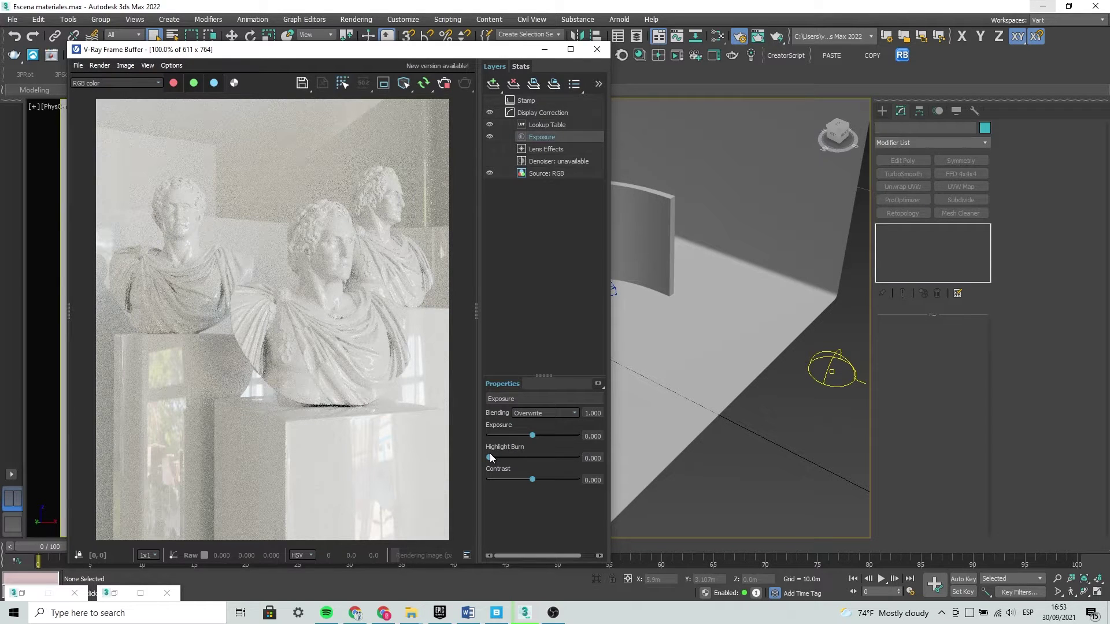
{"action": "mouse_move", "coordinate": [487, 458]}
{"action": "left_mouse_down"}
{"action": "mouse_move", "coordinate": [590, 457]}
{"action": "mouse_move", "coordinate": [469, 460]}
{"action": "left_mouse_up"}
{"action": "left_click", "coordinate": [558, 124]}
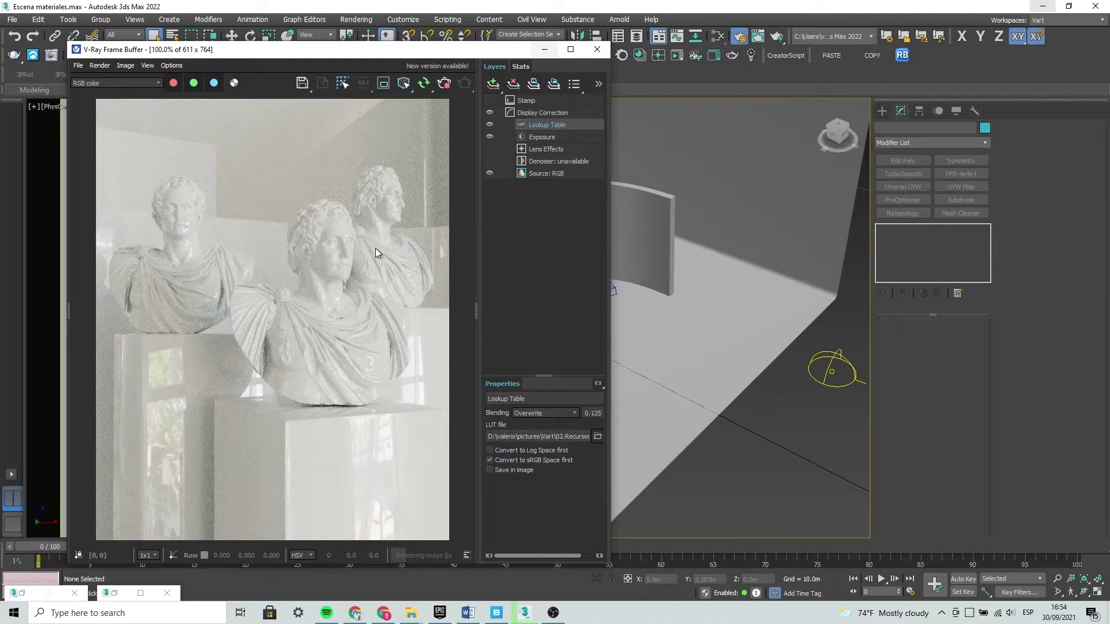
{"action": "left_click_drag", "start_coordinate": [461, 56], "coordinate": [391, 59]}
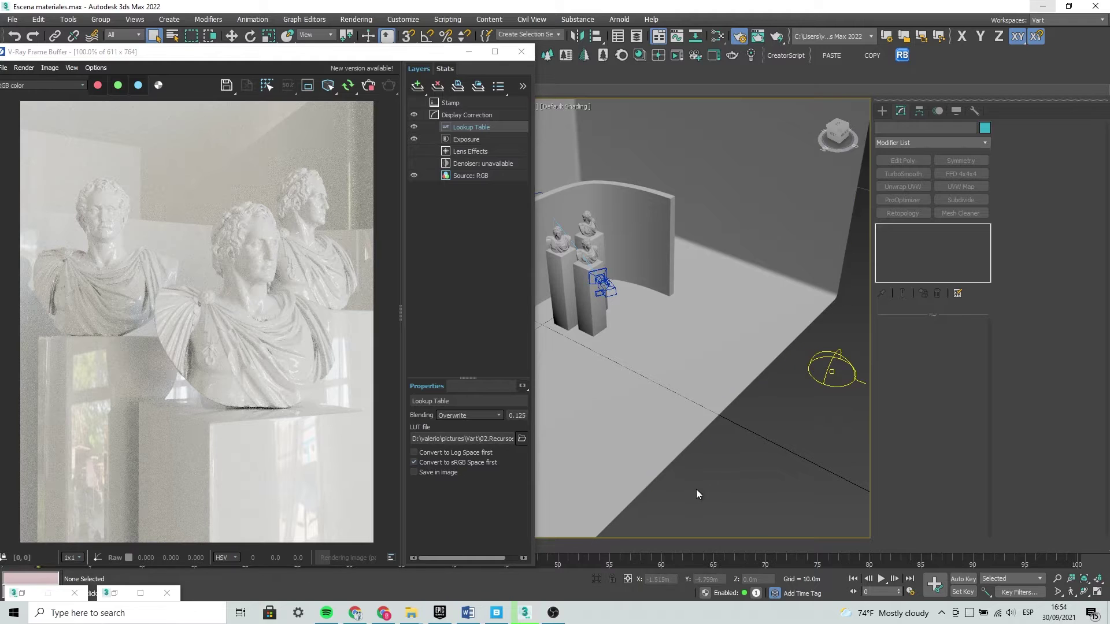
Open the Slate Material Editor with M beside the render, resized to show Material #25's nodes
{"action": "key", "text": "m"}
{"action": "mouse_move", "coordinate": [760, 100]}
{"action": "left_mouse_down"}
{"action": "mouse_move", "coordinate": [812, 65]}
{"action": "mouse_move", "coordinate": [794, 63]}
{"action": "left_mouse_up"}
{"action": "mouse_move", "coordinate": [740, 300]}
{"action": "middle_mouse_down"}
{"action": "mouse_move", "coordinate": [792, 327]}
{"action": "mouse_move", "coordinate": [762, 291]}
{"action": "mouse_move", "coordinate": [738, 291]}
{"action": "middle_mouse_up"}
{"action": "left_click_drag", "start_coordinate": [525, 250], "coordinate": [482, 250]}
{"action": "mouse_move", "coordinate": [801, 359]}
{"action": "middle_mouse_down"}
{"action": "mouse_move", "coordinate": [830, 346]}
{"action": "mouse_move", "coordinate": [768, 342]}
{"action": "middle_mouse_up"}
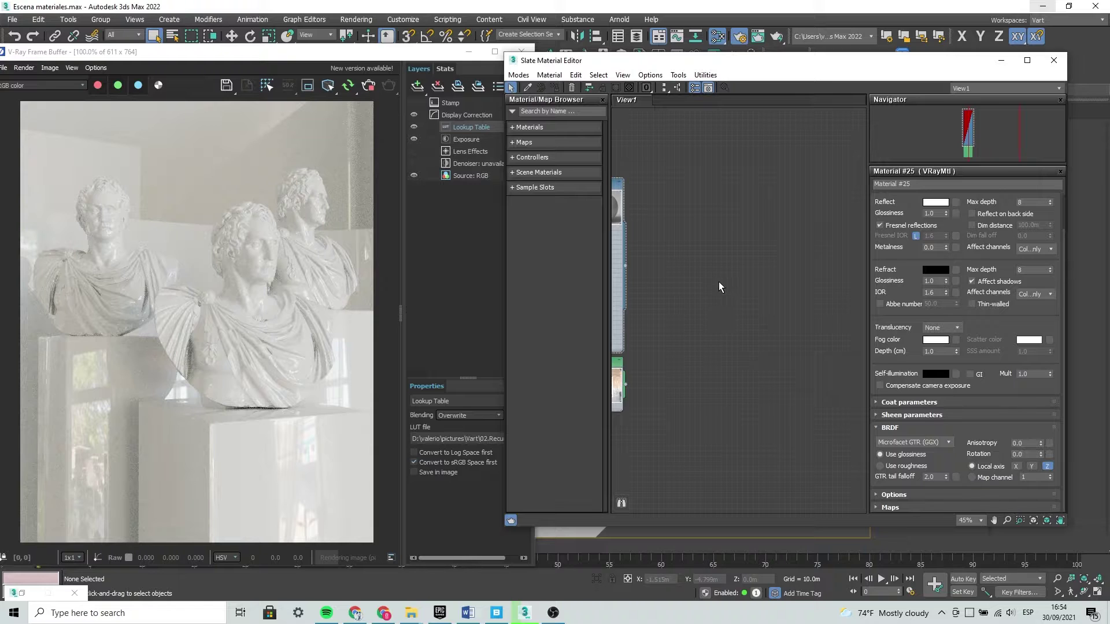
{"action": "left_click_drag", "start_coordinate": [733, 60], "coordinate": [754, 72]}
Add a VRayMtl node, Material #26, to View1 and enlarge its preview sphere
{"action": "right_click", "coordinate": [734, 317]}
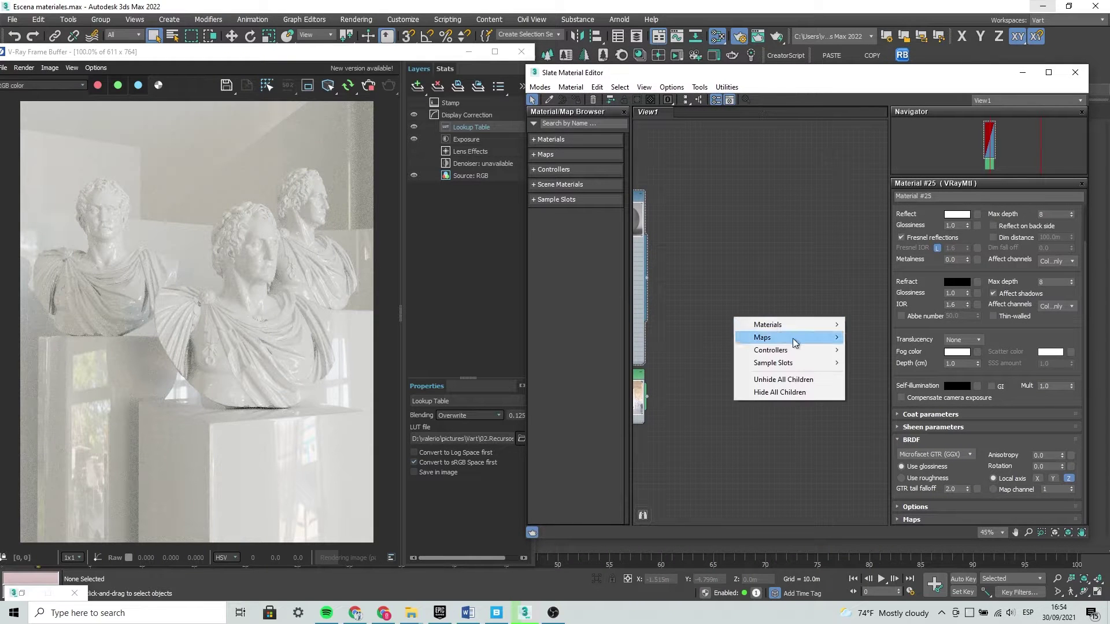
{"action": "mouse_move", "coordinate": [872, 350]}
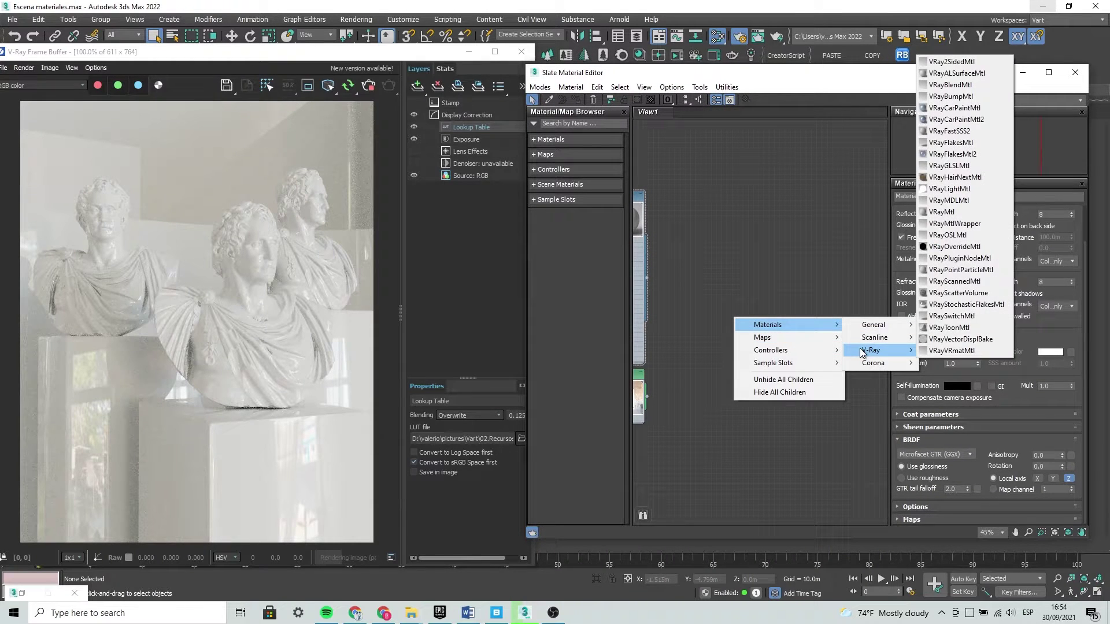
{"action": "left_click", "coordinate": [954, 218]}
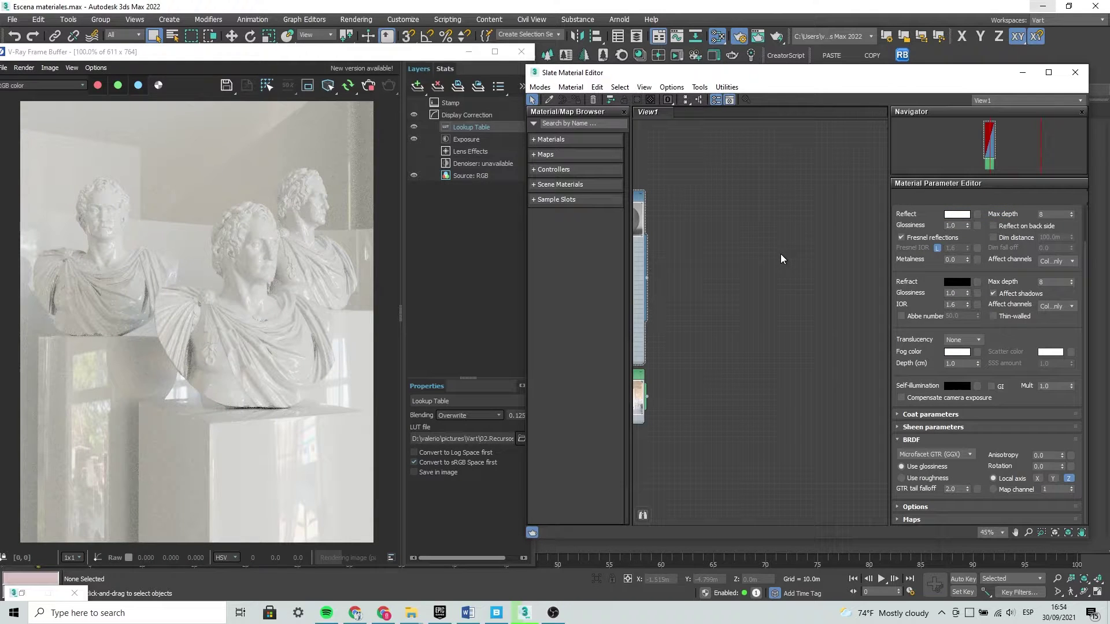
{"action": "left_click_drag", "start_coordinate": [730, 315], "coordinate": [737, 213]}
{"action": "scroll", "coordinate": [738, 212], "scroll_direction": "up", "scroll_amount": 5}
{"action": "double_click", "coordinate": [745, 191]}
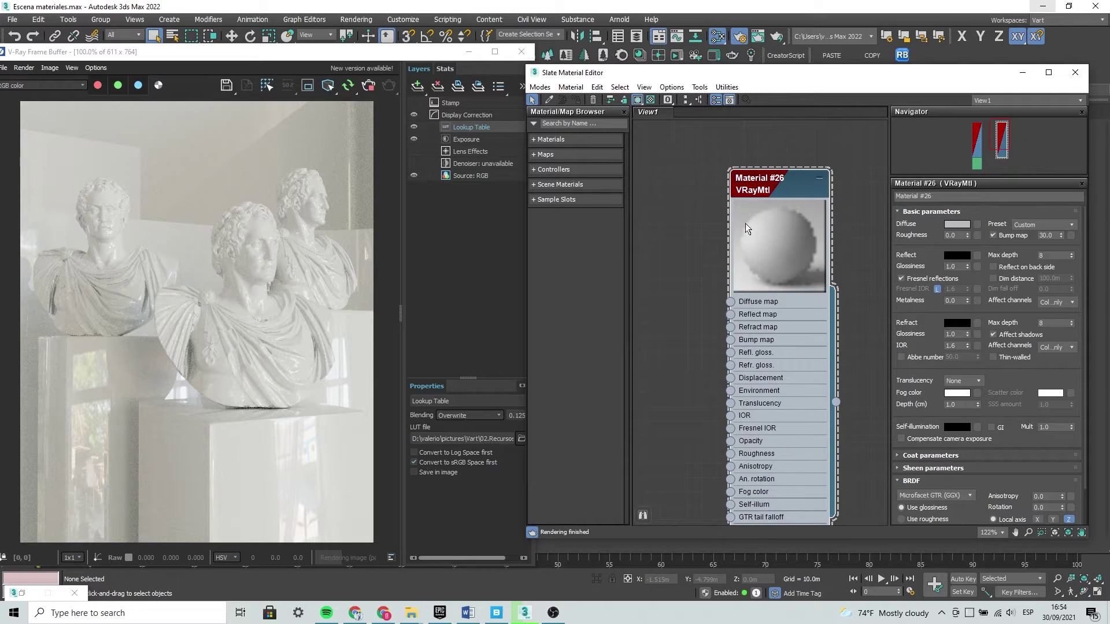
{"action": "scroll", "coordinate": [744, 223], "scroll_direction": "down", "scroll_amount": 1}
{"action": "scroll", "coordinate": [744, 223], "scroll_direction": "down", "scroll_amount": 1}
{"action": "scroll", "coordinate": [744, 223], "scroll_direction": "down", "scroll_amount": 1}
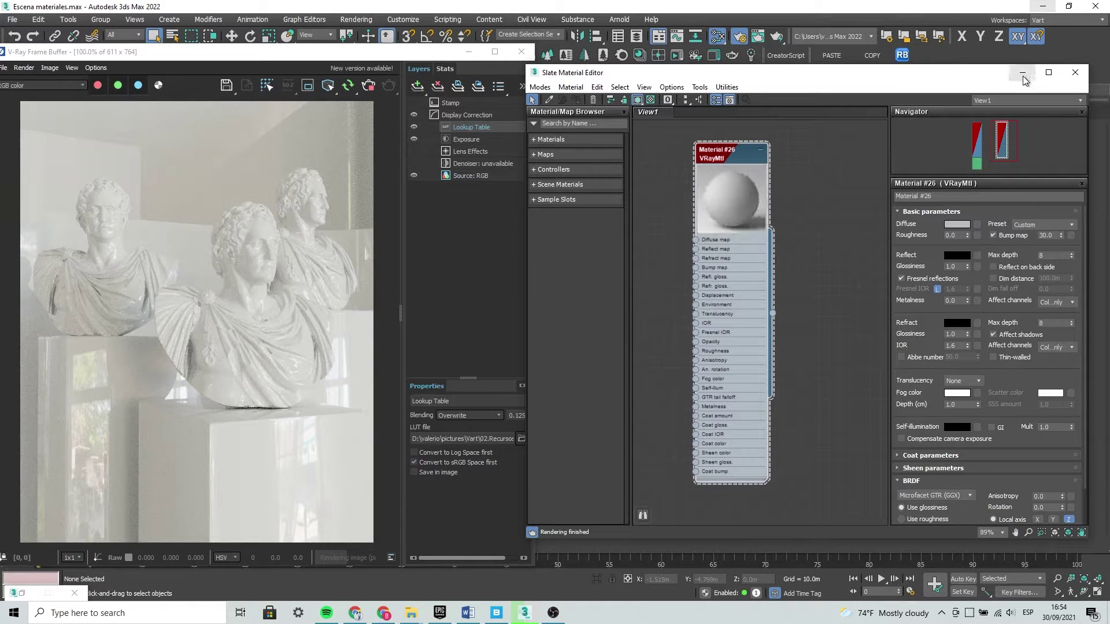
{"action": "left_click", "coordinate": [468, 52]}
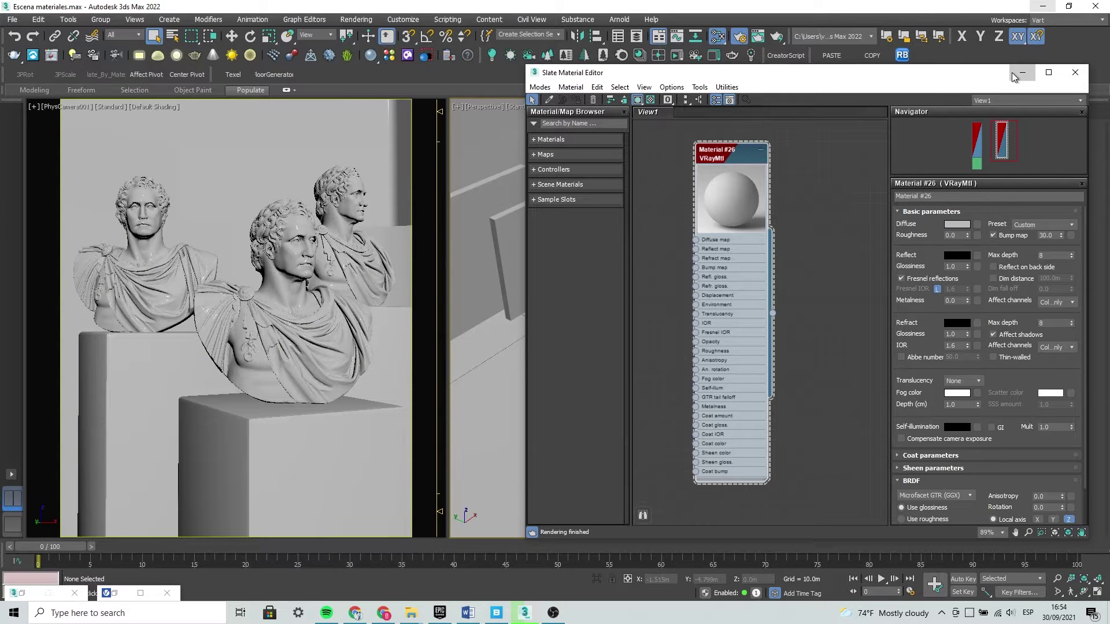
Minimize the material editor and select the front, back-right and back-left busts
{"action": "left_click", "coordinate": [1022, 73]}
{"action": "scroll", "coordinate": [711, 230], "scroll_direction": "up", "scroll_amount": 2}
{"action": "scroll", "coordinate": [701, 264], "scroll_direction": "up", "scroll_amount": 4}
{"action": "scroll", "coordinate": [701, 264], "scroll_direction": "down", "scroll_amount": 5}
{"action": "scroll", "coordinate": [756, 335], "scroll_direction": "down", "scroll_amount": 1}
{"action": "left_click_drag", "start_coordinate": [649, 287], "coordinate": [648, 286]}
{"action": "scroll", "coordinate": [798, 377], "scroll_direction": "up", "scroll_amount": 5}
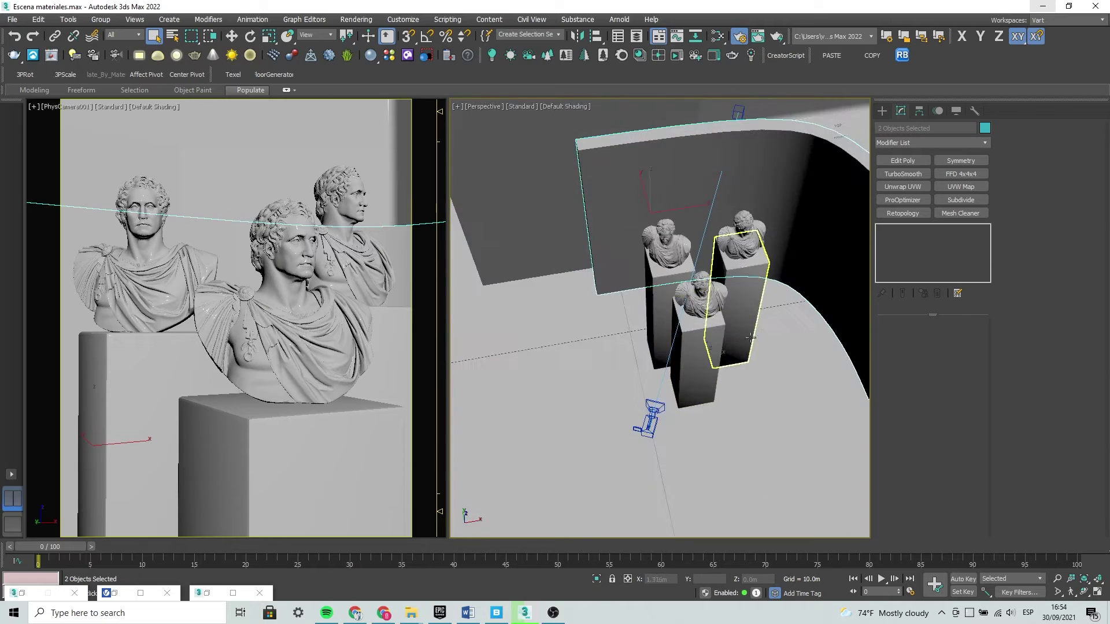
{"action": "left_click", "coordinate": [712, 285], "text": "ctrl"}
{"action": "middle_click_drag", "start_coordinate": [712, 285], "coordinate": [688, 277], "text": "alt"}
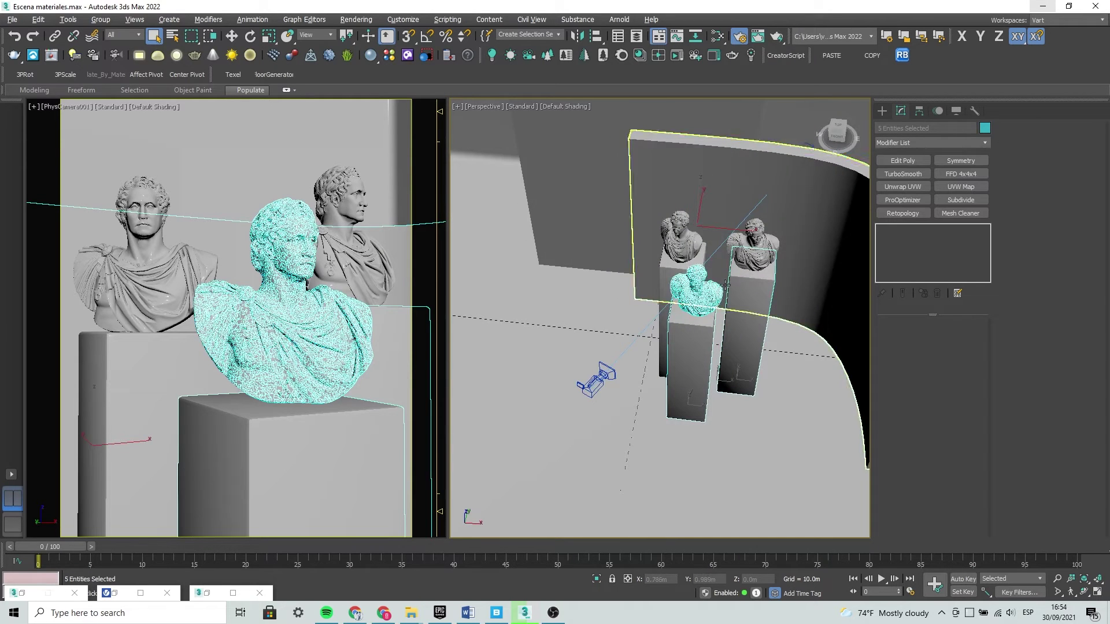
{"action": "left_click", "coordinate": [752, 243], "text": "ctrl"}
{"action": "left_click", "coordinate": [679, 237], "text": "ctrl"}
Add the front-left pedestal to the selection, then bring back the material editor and render window
{"action": "scroll", "coordinate": [679, 237], "scroll_direction": "down", "scroll_amount": 4}
{"action": "middle_click_drag", "start_coordinate": [679, 237], "coordinate": [610, 200], "text": "alt"}
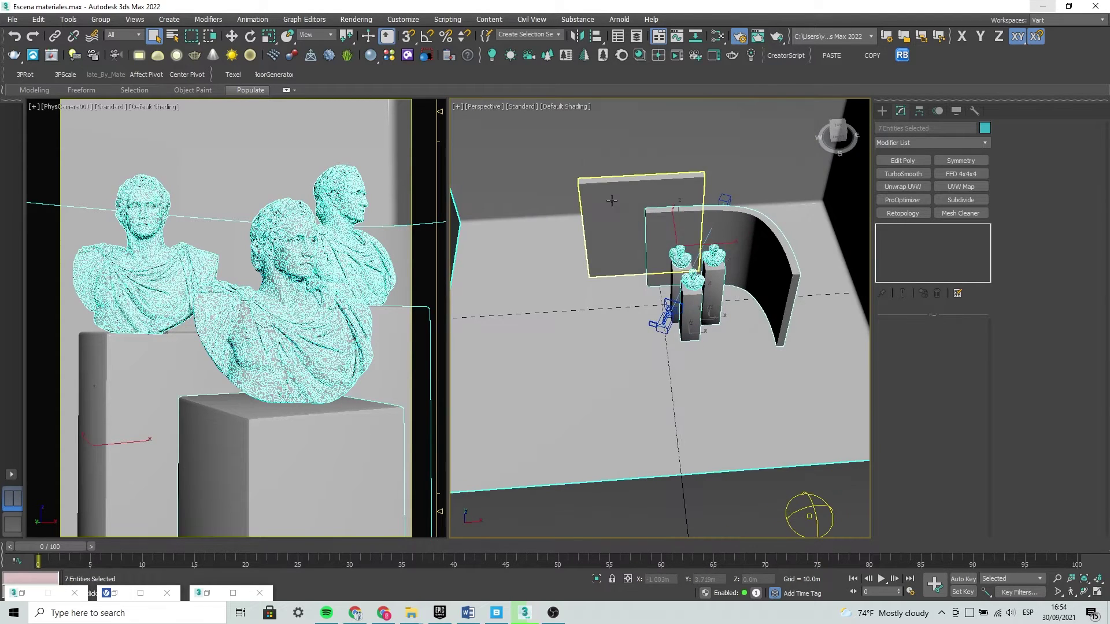
{"action": "scroll", "coordinate": [701, 261], "scroll_direction": "up", "scroll_amount": 3}
{"action": "scroll", "coordinate": [701, 261], "scroll_direction": "up", "scroll_amount": 2}
{"action": "scroll", "coordinate": [701, 261], "scroll_direction": "up", "scroll_amount": 3}
{"action": "left_click", "coordinate": [705, 263], "text": "ctrl"}
{"action": "middle_click_drag", "start_coordinate": [704, 271], "coordinate": [687, 250]}
{"action": "key", "text": "m"}
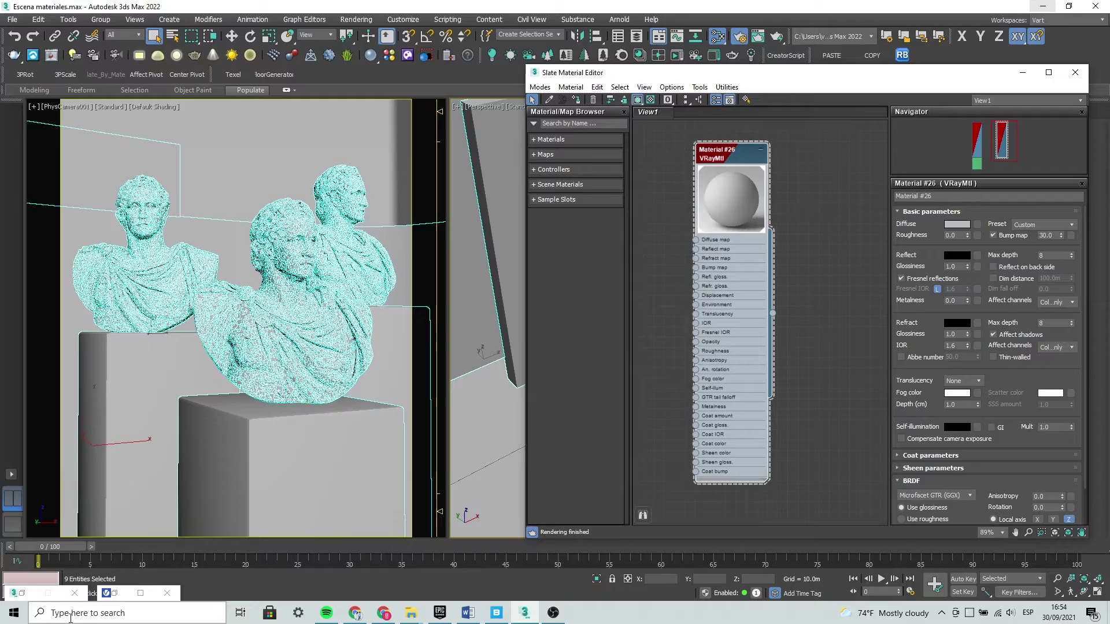
{"action": "left_click", "coordinate": [114, 597]}
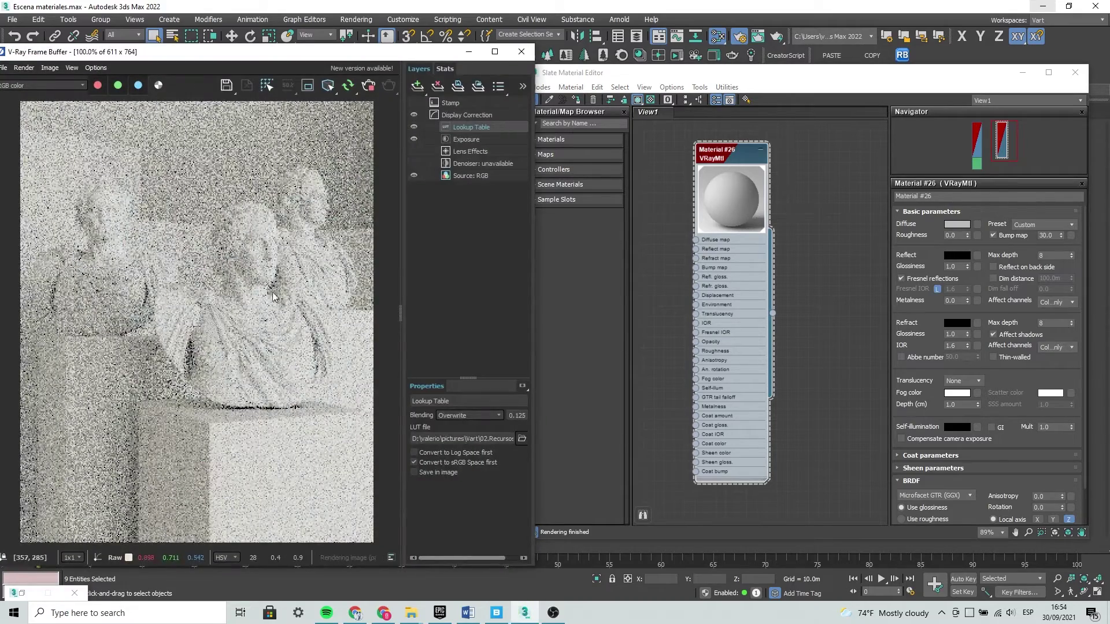
{"action": "scroll", "coordinate": [271, 309], "scroll_direction": "up", "scroll_amount": 2}
{"action": "scroll", "coordinate": [283, 352], "scroll_direction": "down", "scroll_amount": 1}
{"action": "scroll", "coordinate": [283, 351], "scroll_direction": "down", "scroll_amount": 1}
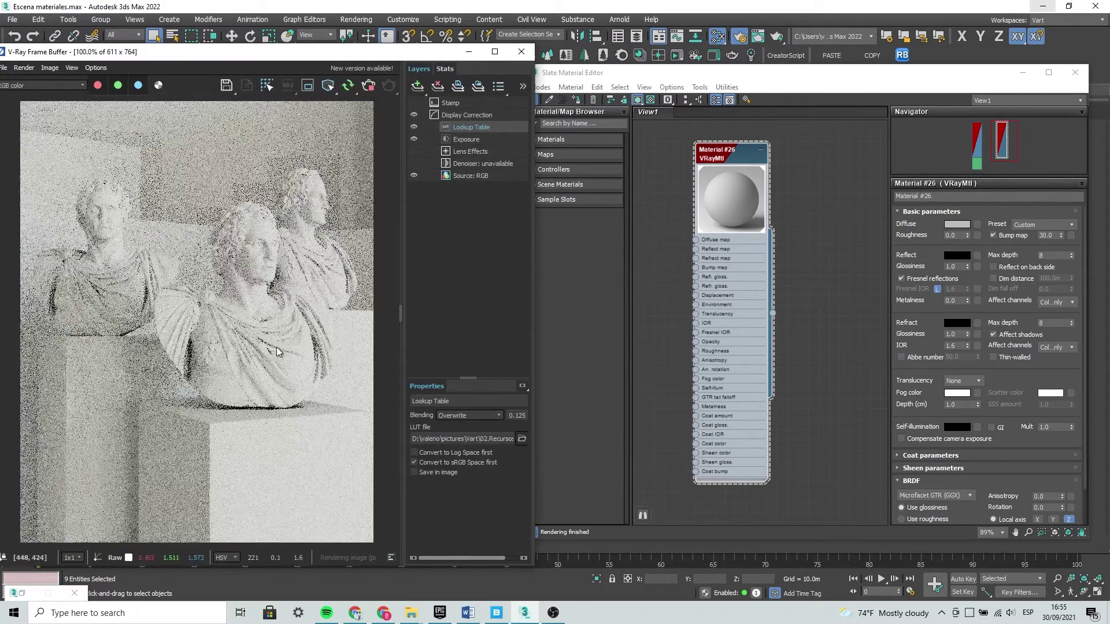
{"action": "scroll", "coordinate": [231, 364], "scroll_direction": "up", "scroll_amount": 1}
{"action": "scroll", "coordinate": [233, 368], "scroll_direction": "down", "scroll_amount": 1}
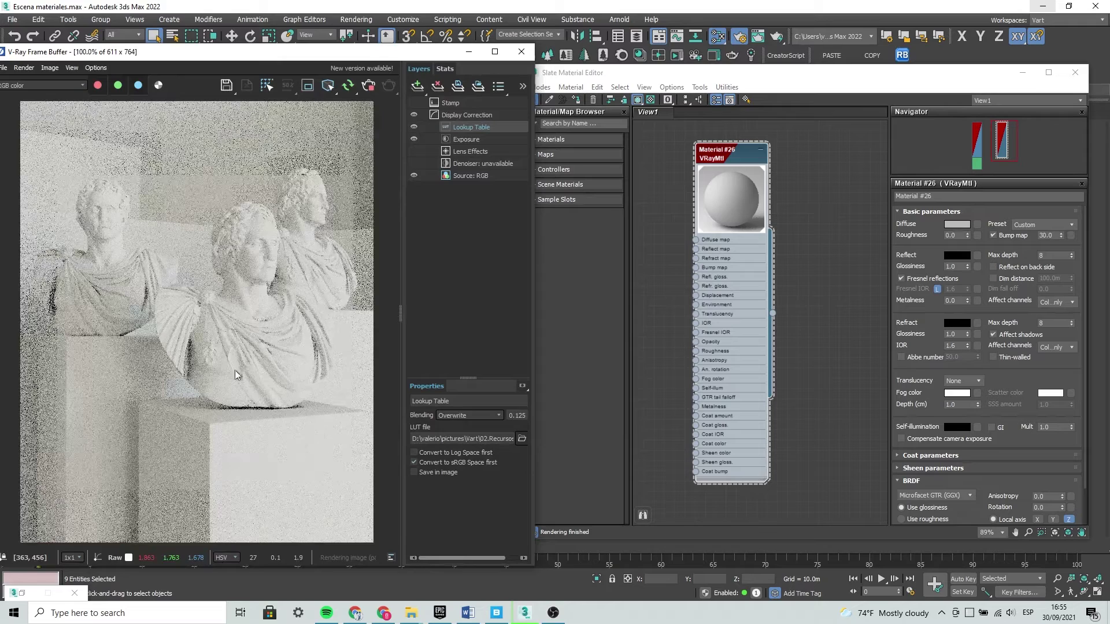
{"action": "left_click", "coordinate": [792, 264]}
{"action": "scroll", "coordinate": [792, 264], "scroll_direction": "down", "scroll_amount": 2}
{"action": "scroll", "coordinate": [768, 295], "scroll_direction": "down", "scroll_amount": 1}
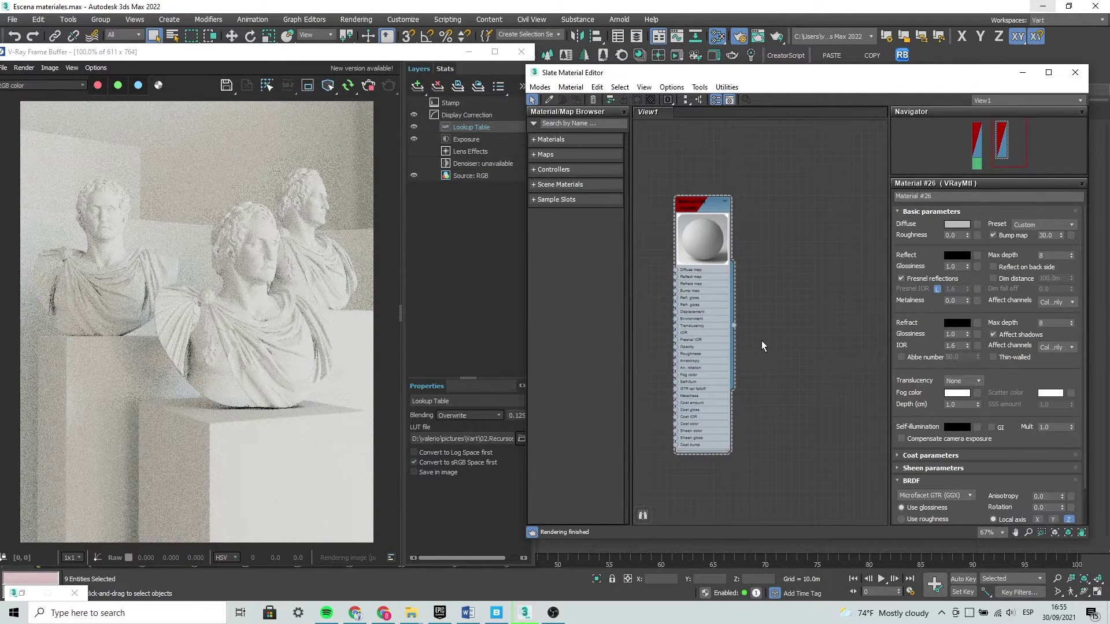
{"action": "scroll", "coordinate": [761, 340], "scroll_direction": "up", "scroll_amount": 2}
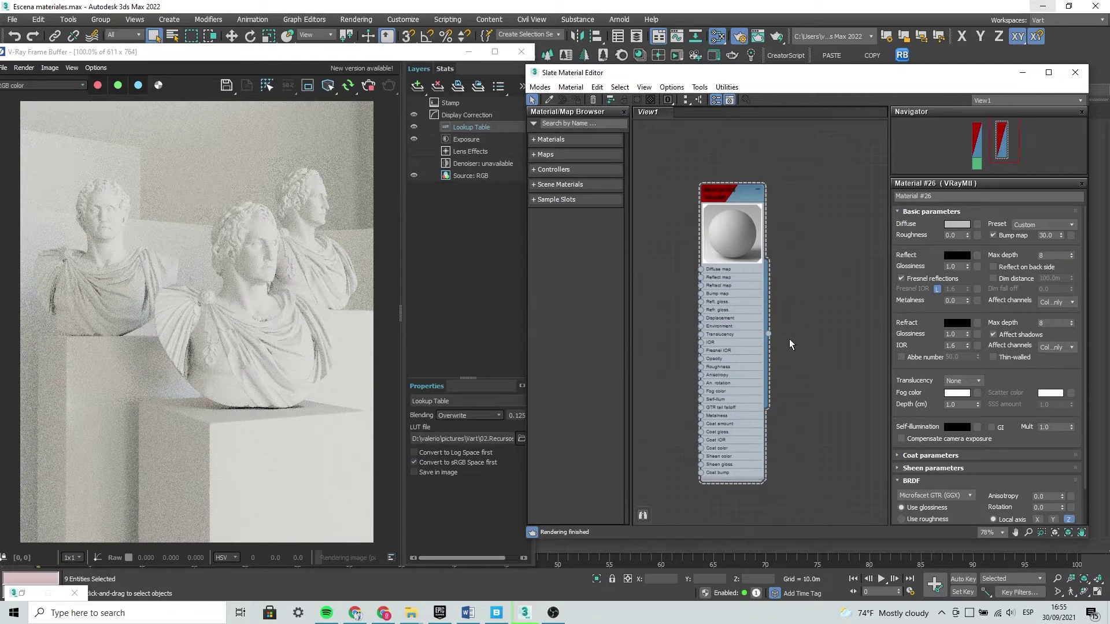
{"action": "scroll", "coordinate": [790, 336], "scroll_direction": "up", "scroll_amount": 1}
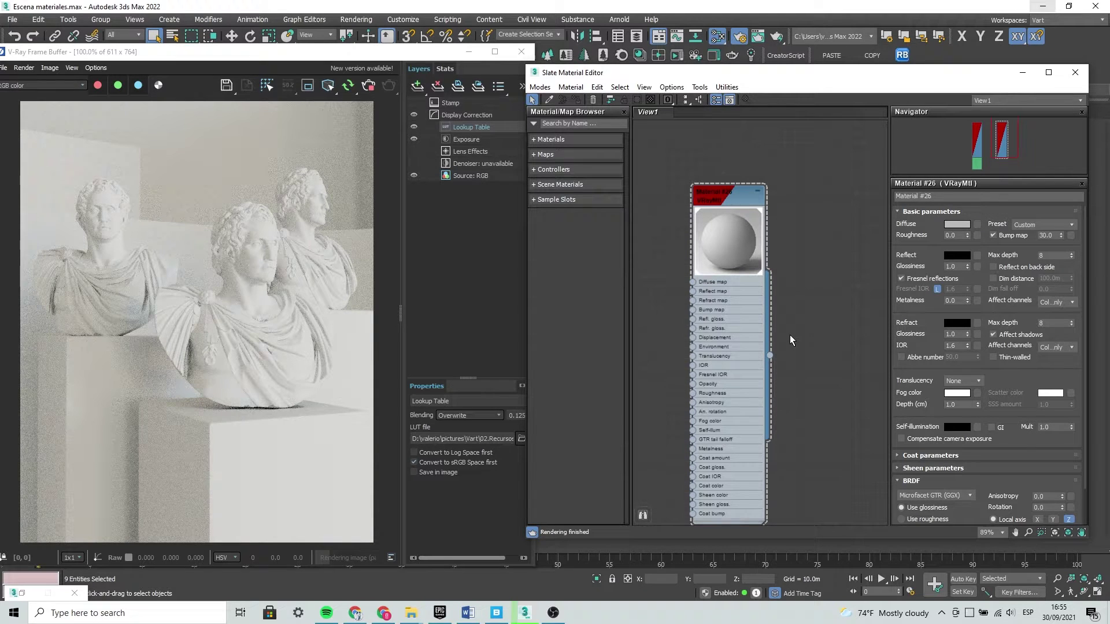
{"action": "middle_click_drag", "start_coordinate": [706, 205], "coordinate": [709, 223]}
{"action": "scroll", "coordinate": [710, 223], "scroll_direction": "down", "scroll_amount": 1}
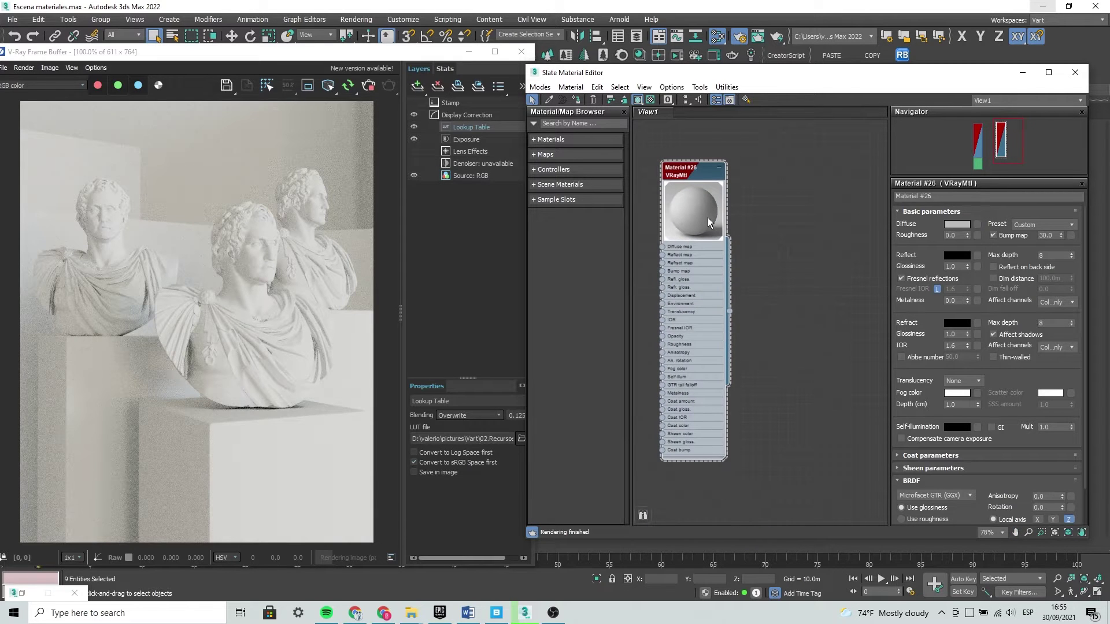
{"action": "scroll", "coordinate": [713, 220], "scroll_direction": "down", "scroll_amount": 1}
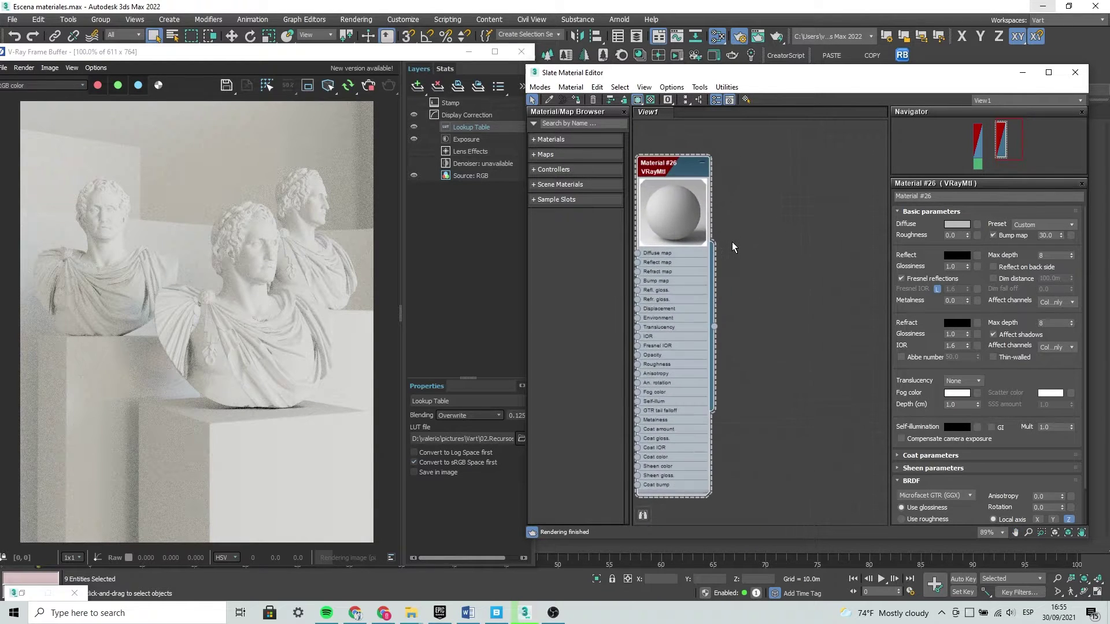
{"action": "scroll", "coordinate": [733, 251], "scroll_direction": "up", "scroll_amount": 1}
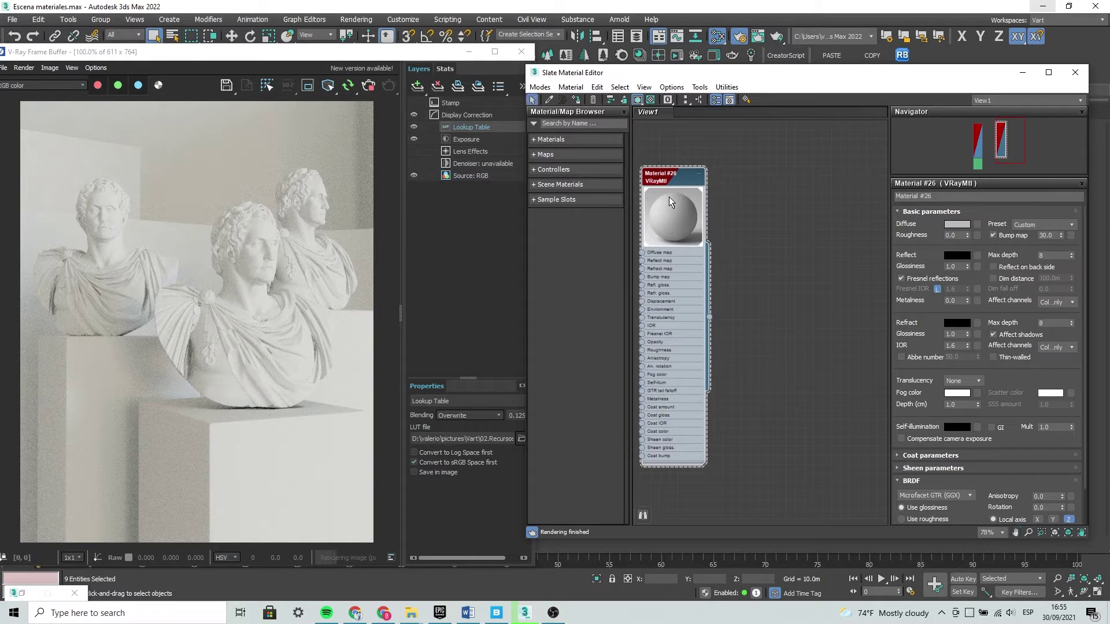
{"action": "scroll", "coordinate": [707, 194], "scroll_direction": "up", "scroll_amount": 1}
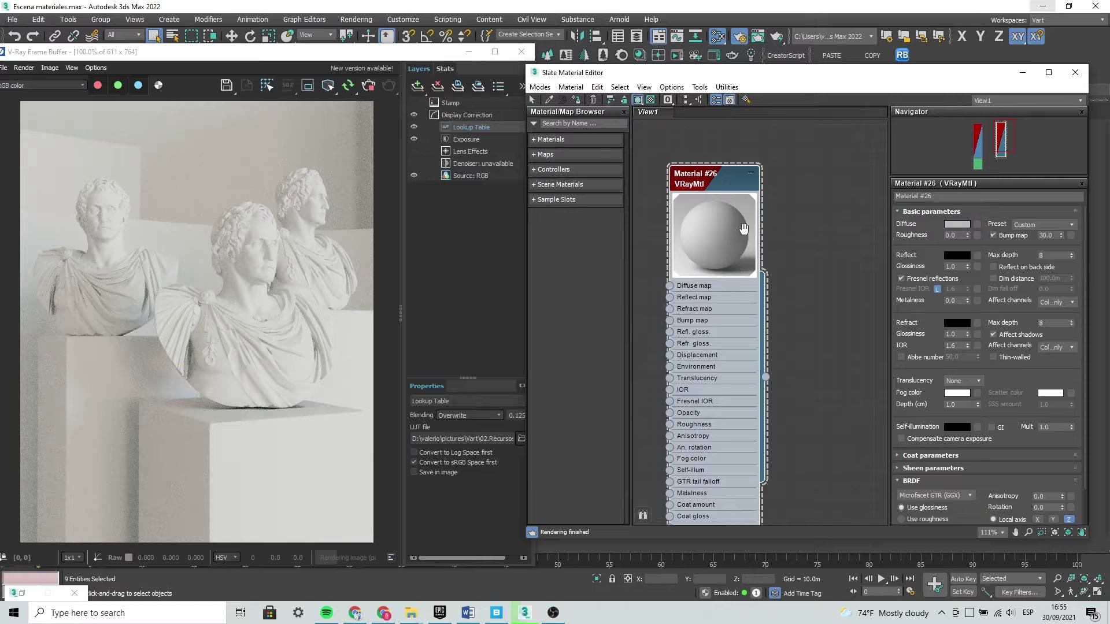
{"action": "scroll", "coordinate": [709, 190], "scroll_direction": "up", "scroll_amount": 2}
{"action": "mouse_move", "coordinate": [711, 195]}
{"action": "middle_mouse_down"}
{"action": "mouse_move", "coordinate": [764, 235]}
{"action": "mouse_move", "coordinate": [757, 250]}
{"action": "middle_mouse_up"}
{"action": "scroll", "coordinate": [757, 245], "scroll_direction": "up", "scroll_amount": 1}
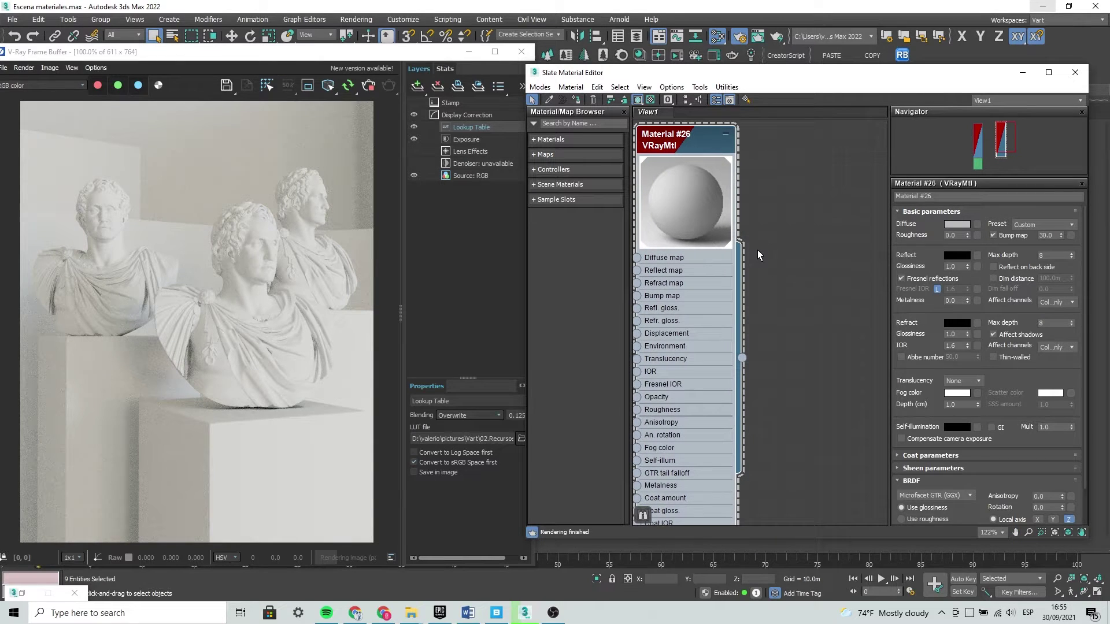
{"action": "middle_click_drag", "start_coordinate": [757, 232], "coordinate": [771, 231]}
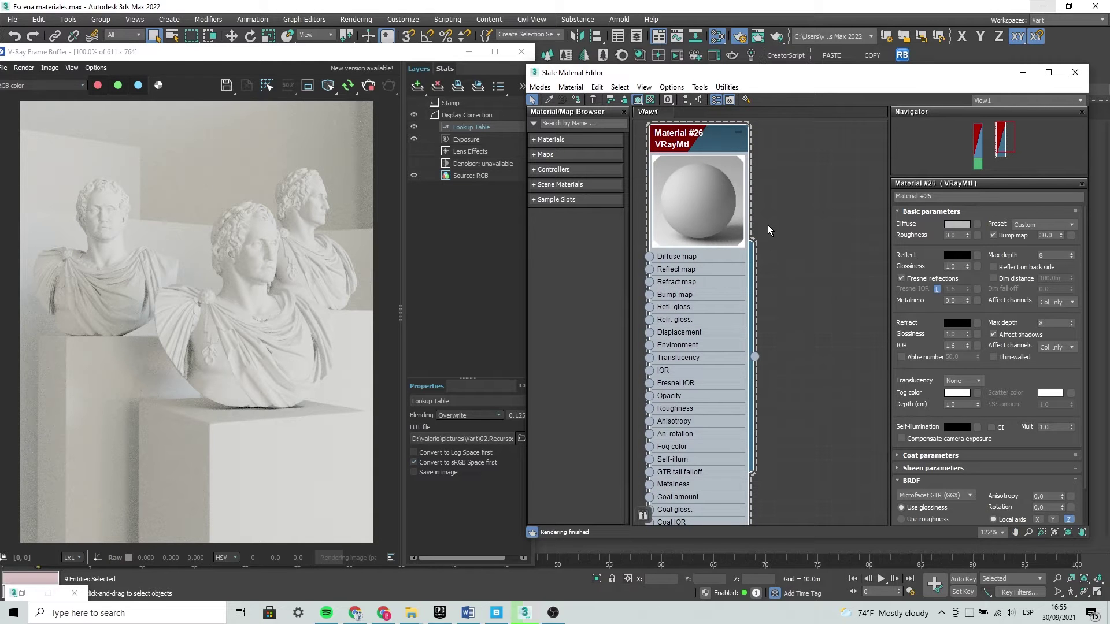
{"action": "middle_click_drag", "start_coordinate": [826, 228], "coordinate": [817, 236]}
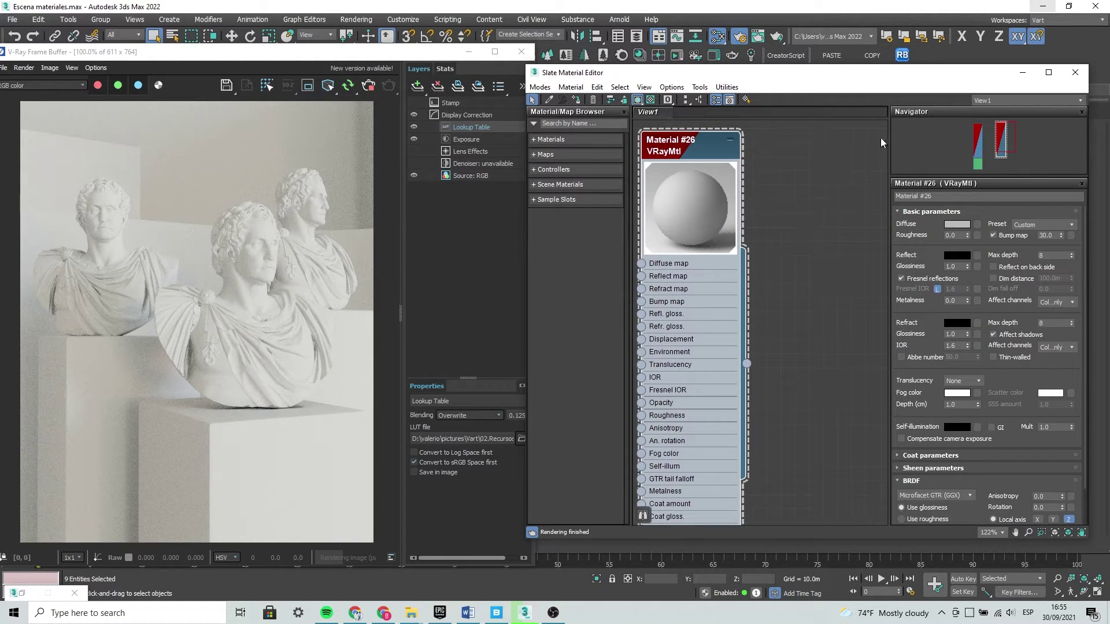
{"action": "left_click_drag", "start_coordinate": [907, 77], "coordinate": [891, 112]}
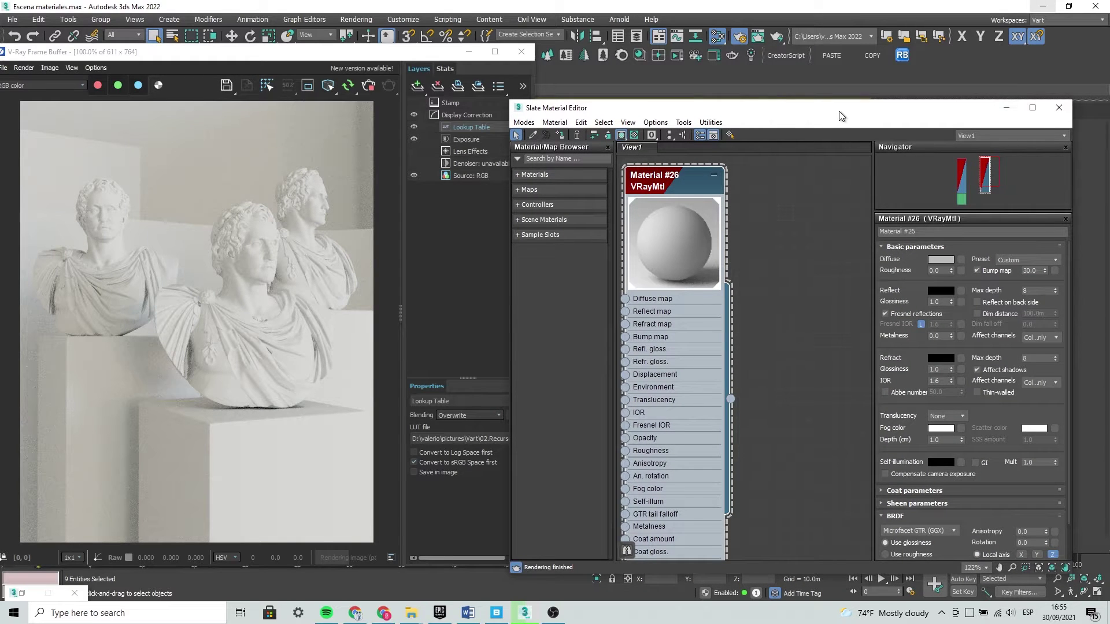
{"action": "left_click_drag", "start_coordinate": [840, 115], "coordinate": [856, 95]}
{"action": "mouse_move", "coordinate": [699, 178]}
{"action": "middle_mouse_down"}
{"action": "mouse_move", "coordinate": [720, 173]}
{"action": "mouse_move", "coordinate": [731, 207]}
{"action": "middle_mouse_up"}
{"action": "middle_click_drag", "start_coordinate": [776, 247], "coordinate": [766, 233]}
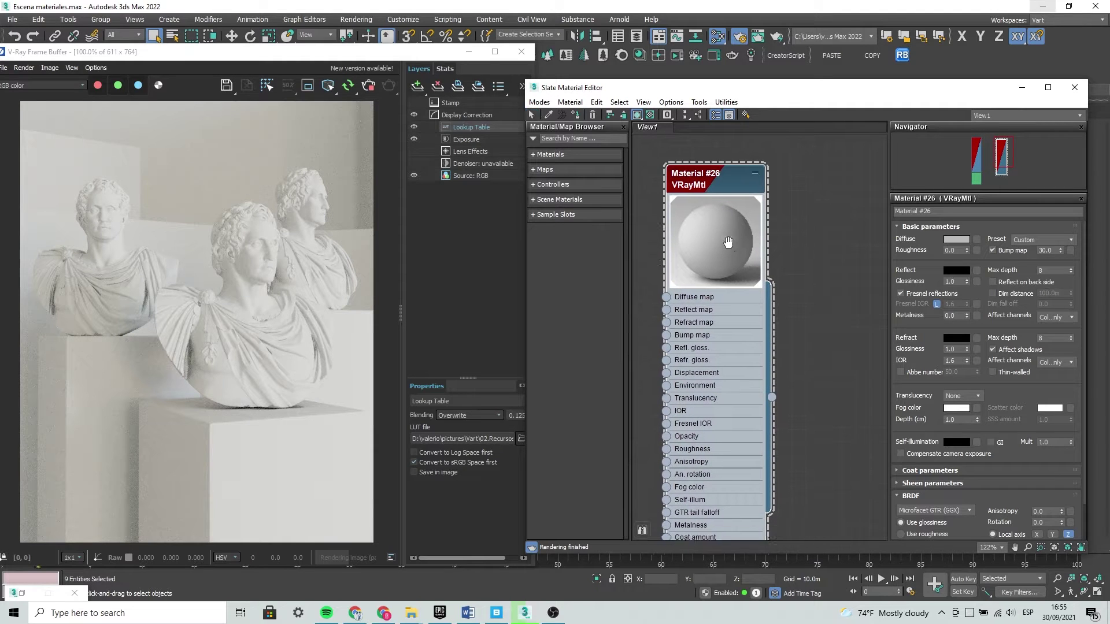
Set Material #26's reflect colour to pure white (255,255,255)
{"action": "left_click", "coordinate": [955, 271]}
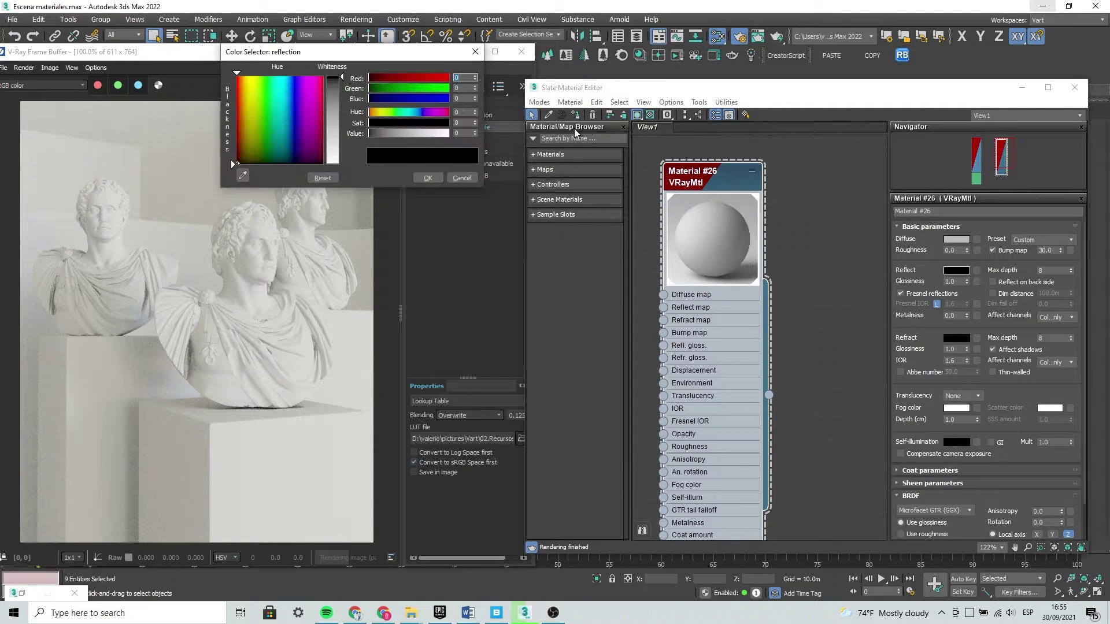
{"action": "left_click_drag", "start_coordinate": [338, 93], "coordinate": [338, 163]}
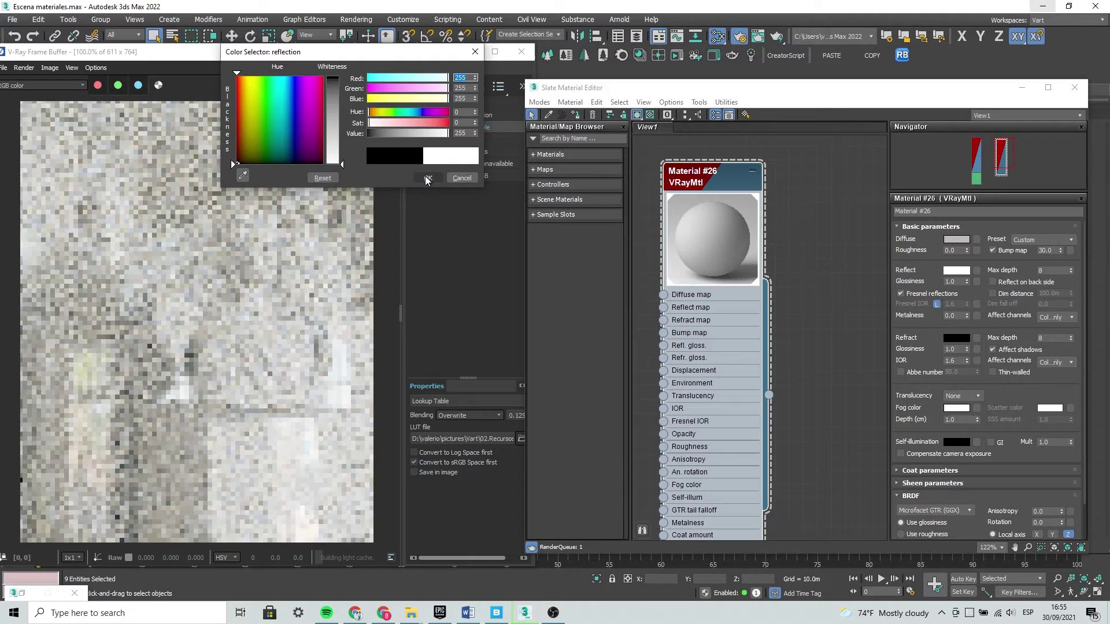
{"action": "left_click", "coordinate": [426, 179]}
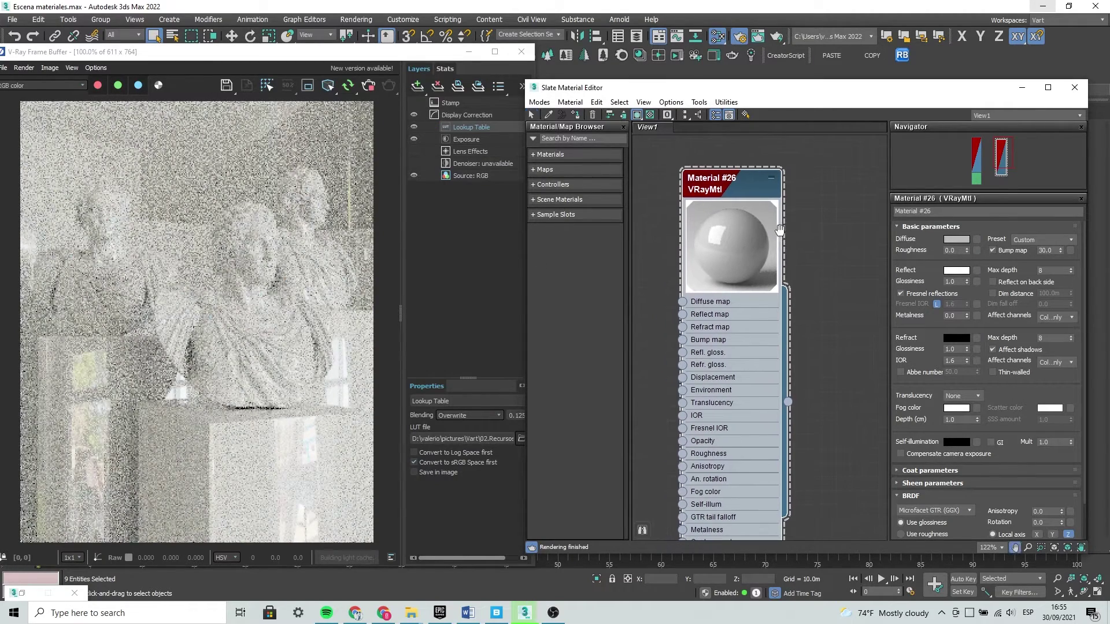
{"action": "left_click_drag", "start_coordinate": [763, 230], "coordinate": [782, 237]}
{"action": "left_click", "coordinate": [960, 239]}
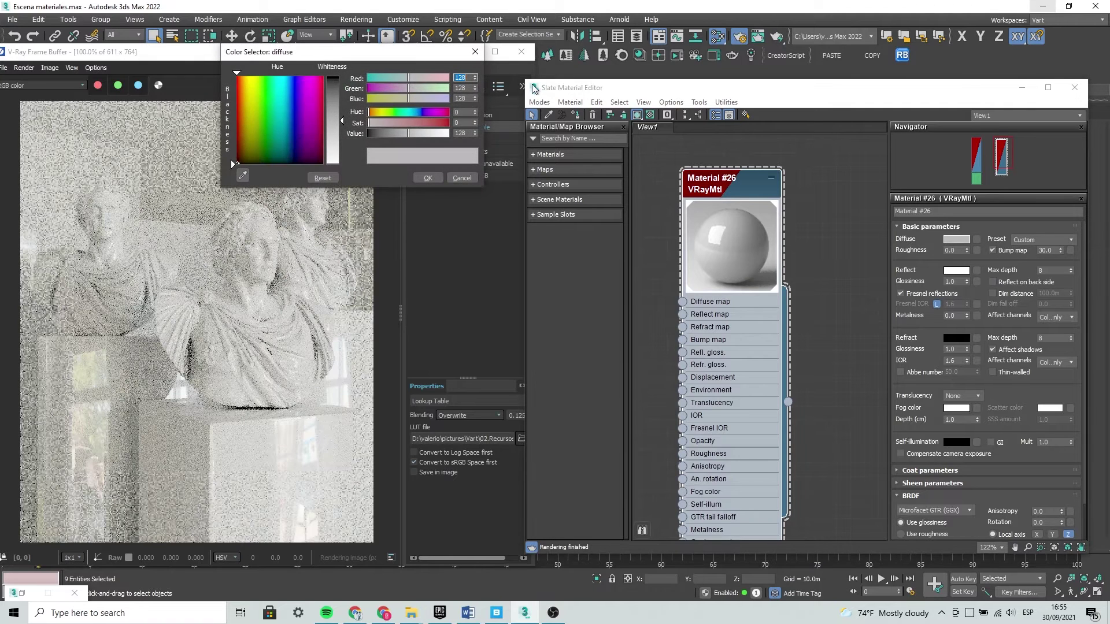
Give Material #26 a deep red diffuse colour (221,5,5)
{"action": "left_click_drag", "start_coordinate": [261, 123], "coordinate": [253, 110]}
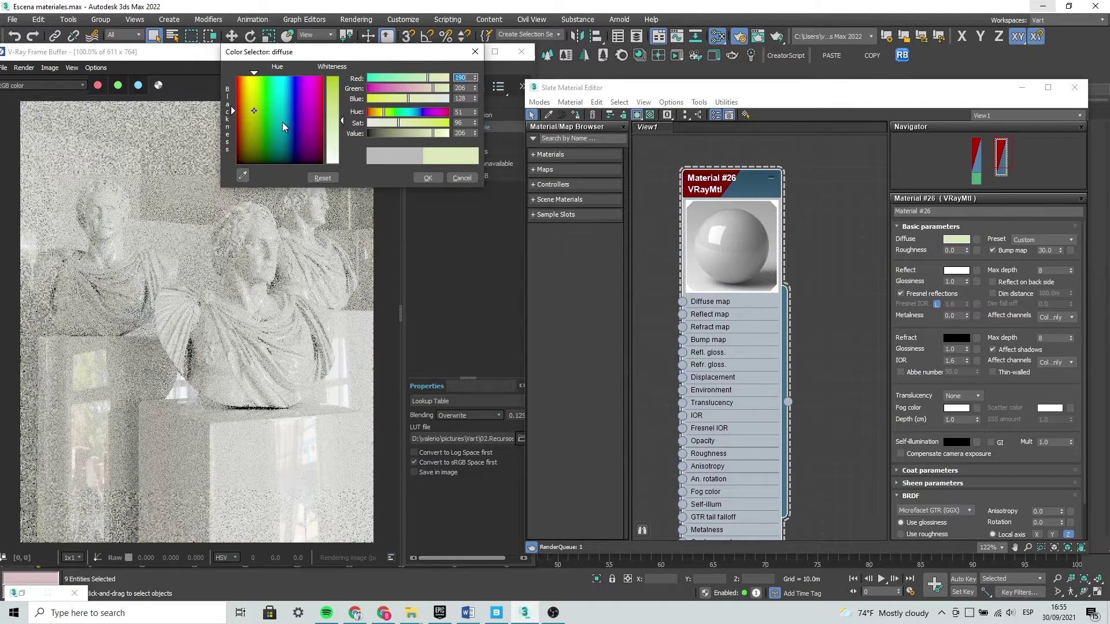
{"action": "left_click_drag", "start_coordinate": [340, 87], "coordinate": [341, 87]}
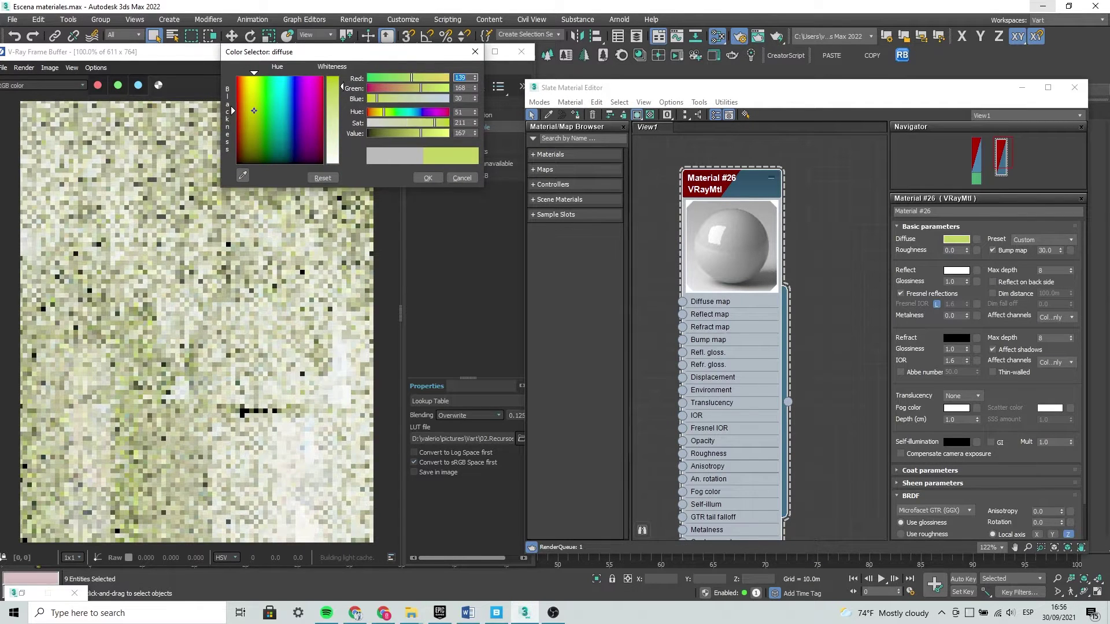
{"action": "left_click_drag", "start_coordinate": [236, 109], "coordinate": [237, 88]}
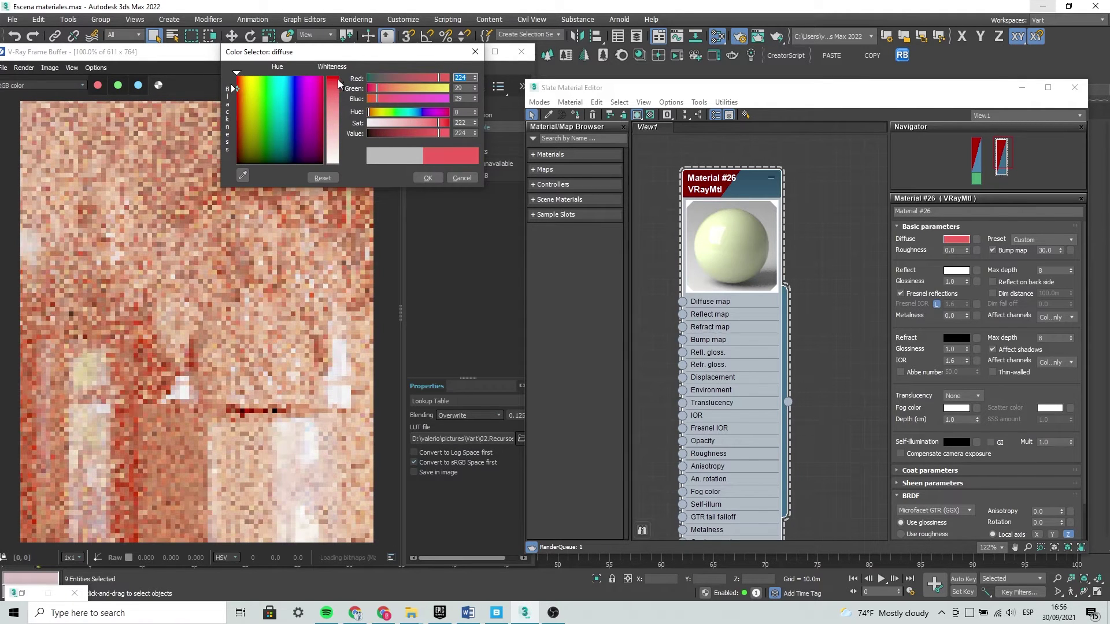
{"action": "left_click_drag", "start_coordinate": [341, 87], "coordinate": [341, 79]}
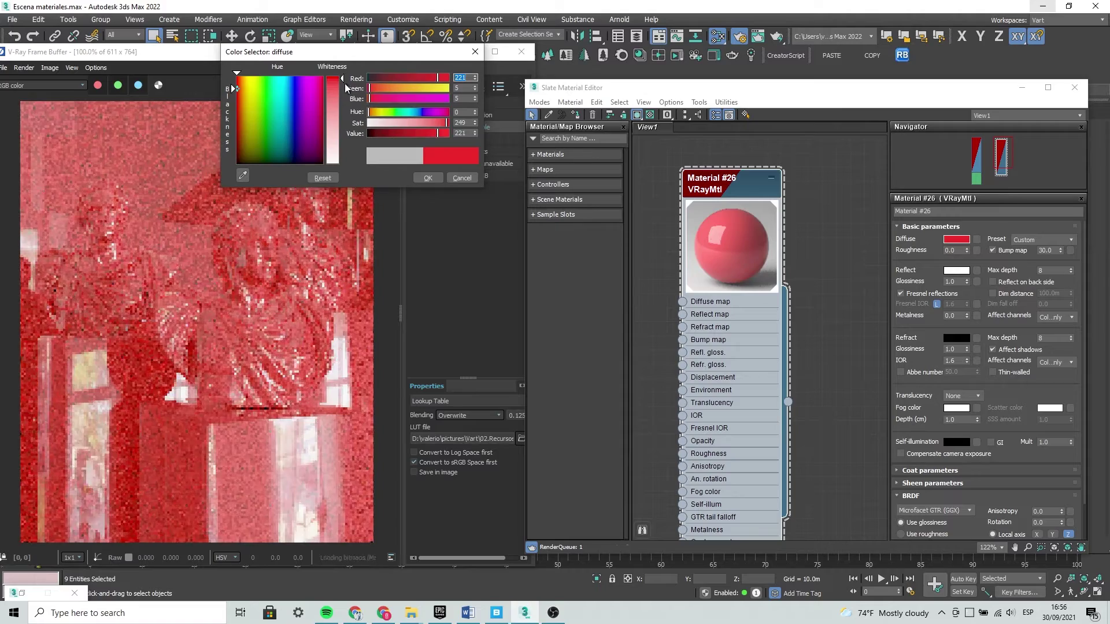
{"action": "left_click", "coordinate": [433, 180]}
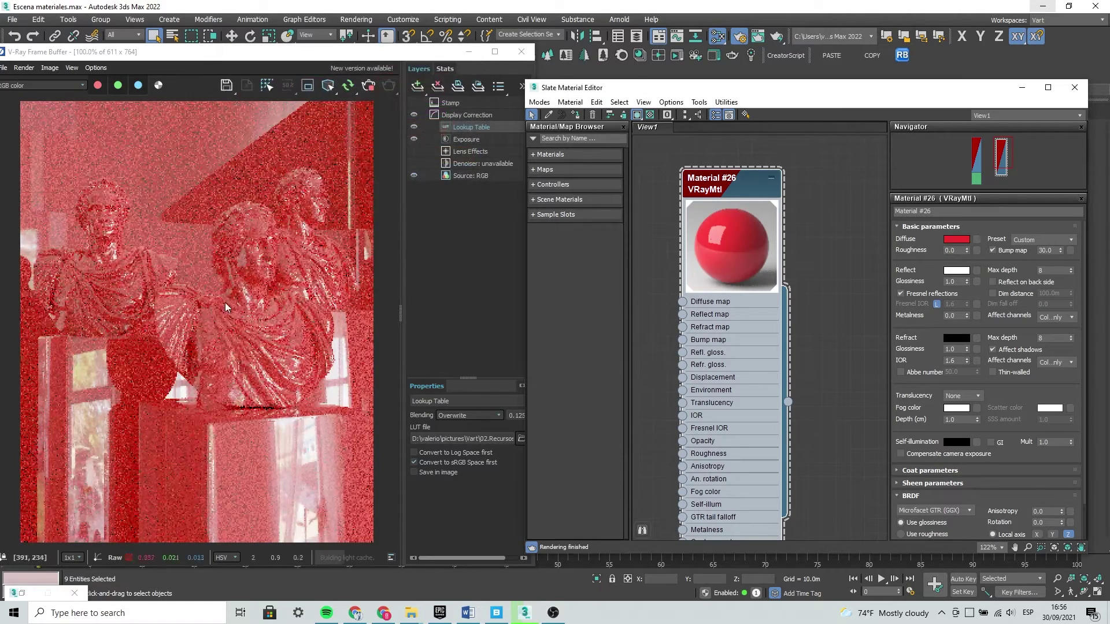
Inspect the red busts in the V-Ray render window
{"action": "left_click", "coordinate": [119, 277]}
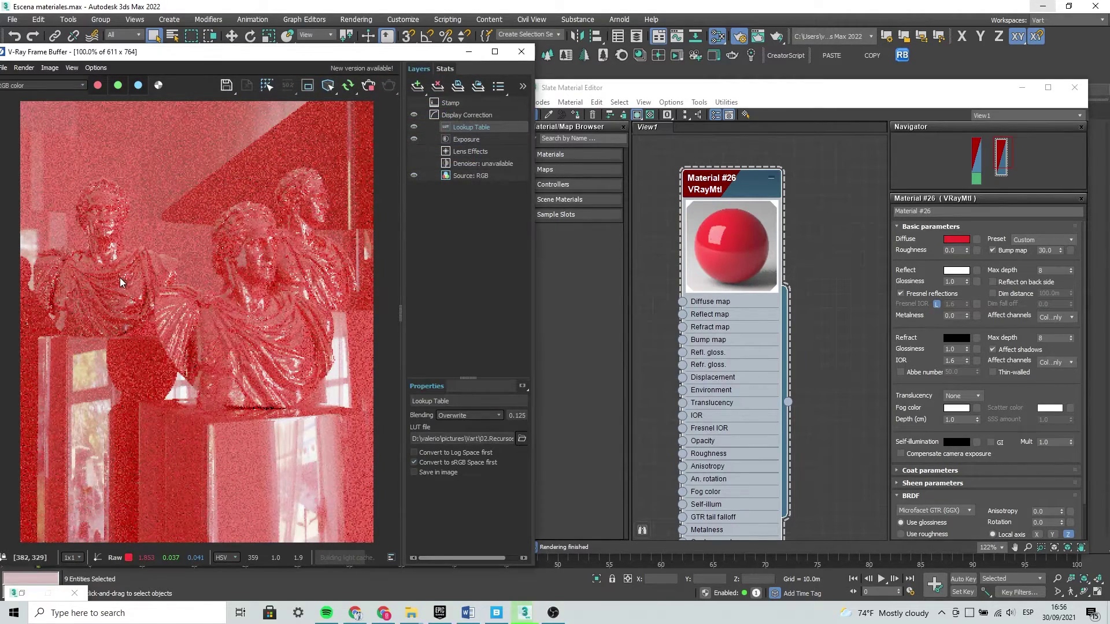
{"action": "scroll", "coordinate": [120, 277], "scroll_direction": "up", "scroll_amount": 1}
{"action": "scroll", "coordinate": [119, 256], "scroll_direction": "up", "scroll_amount": 1}
{"action": "scroll", "coordinate": [110, 242], "scroll_direction": "down", "scroll_amount": 1}
{"action": "scroll", "coordinate": [191, 376], "scroll_direction": "down", "scroll_amount": 1}
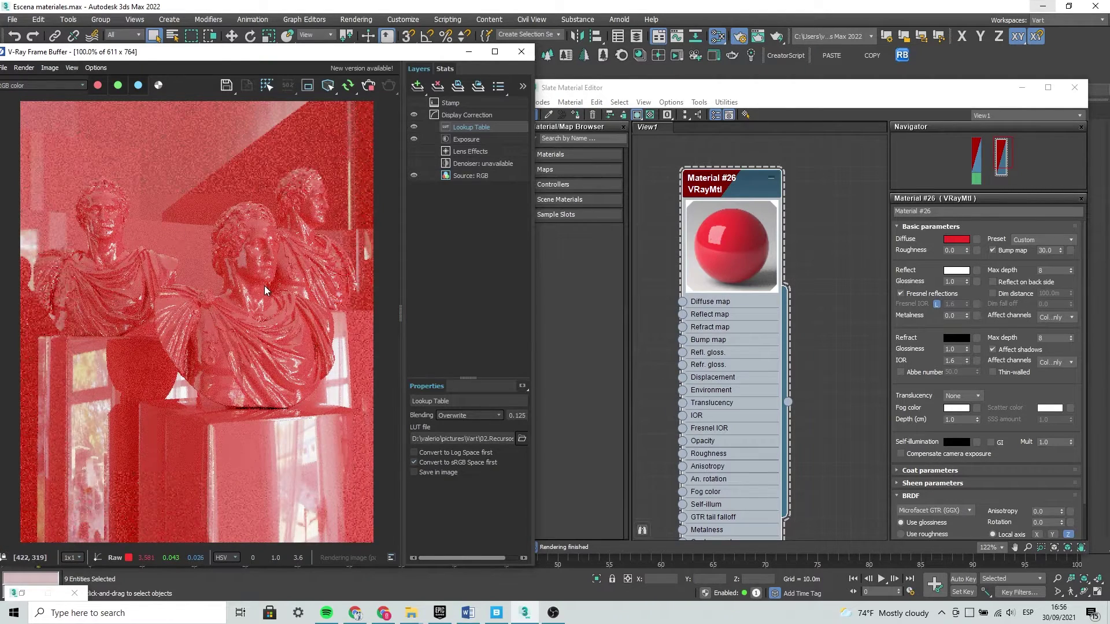
{"action": "scroll", "coordinate": [98, 237], "scroll_direction": "up", "scroll_amount": 1}
{"action": "scroll", "coordinate": [99, 241], "scroll_direction": "down", "scroll_amount": 1}
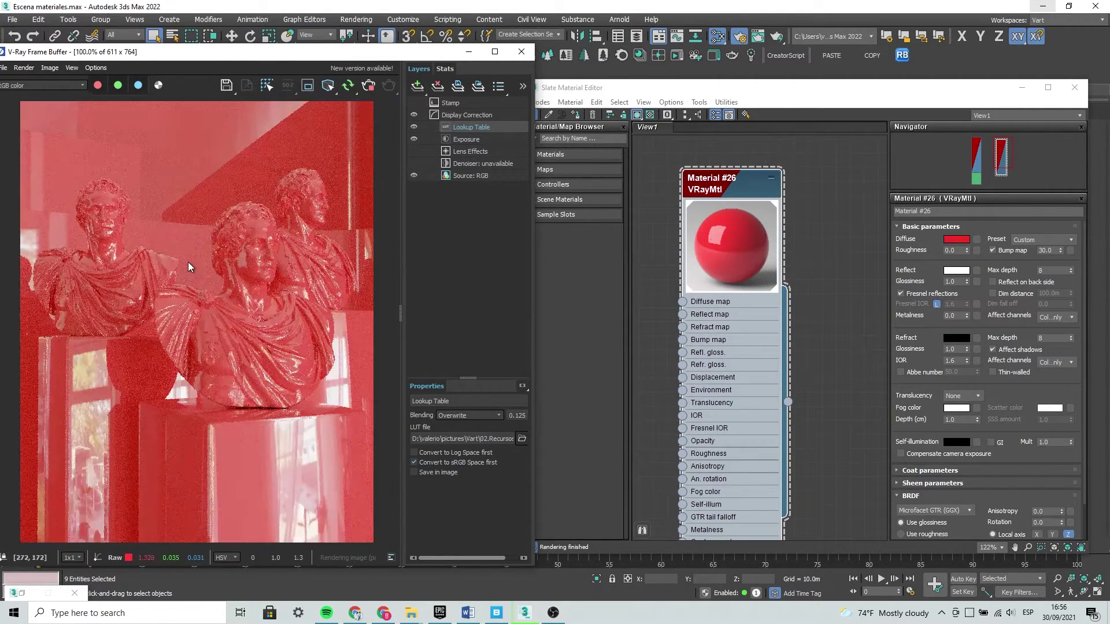
Clone the red material as a new Material #27 node and position it
{"action": "left_click", "coordinate": [772, 231]}
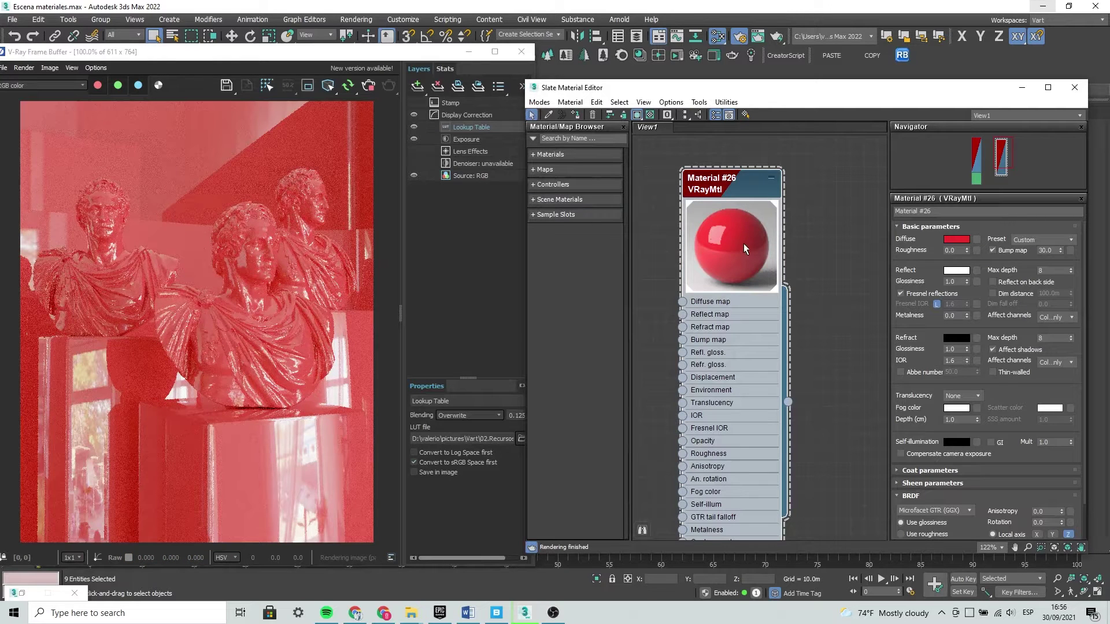
{"action": "scroll", "coordinate": [743, 244], "scroll_direction": "down", "scroll_amount": 1}
{"action": "scroll", "coordinate": [713, 223], "scroll_direction": "down", "scroll_amount": 1}
{"action": "scroll", "coordinate": [708, 223], "scroll_direction": "down", "scroll_amount": 1}
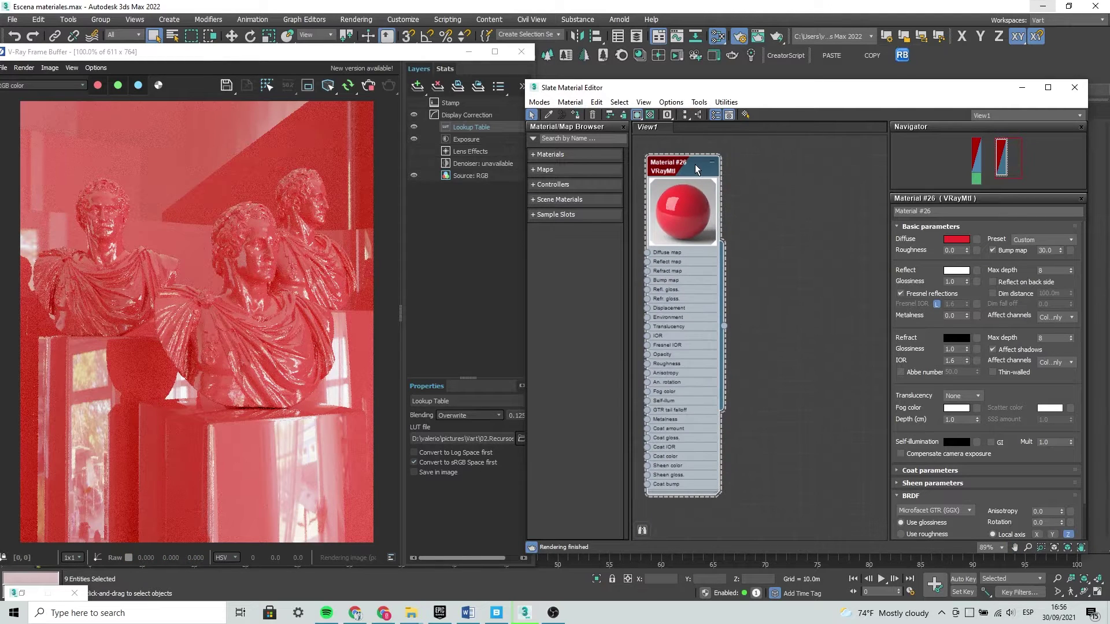
{"action": "left_click_drag", "start_coordinate": [689, 169], "coordinate": [849, 171], "text": "shift"}
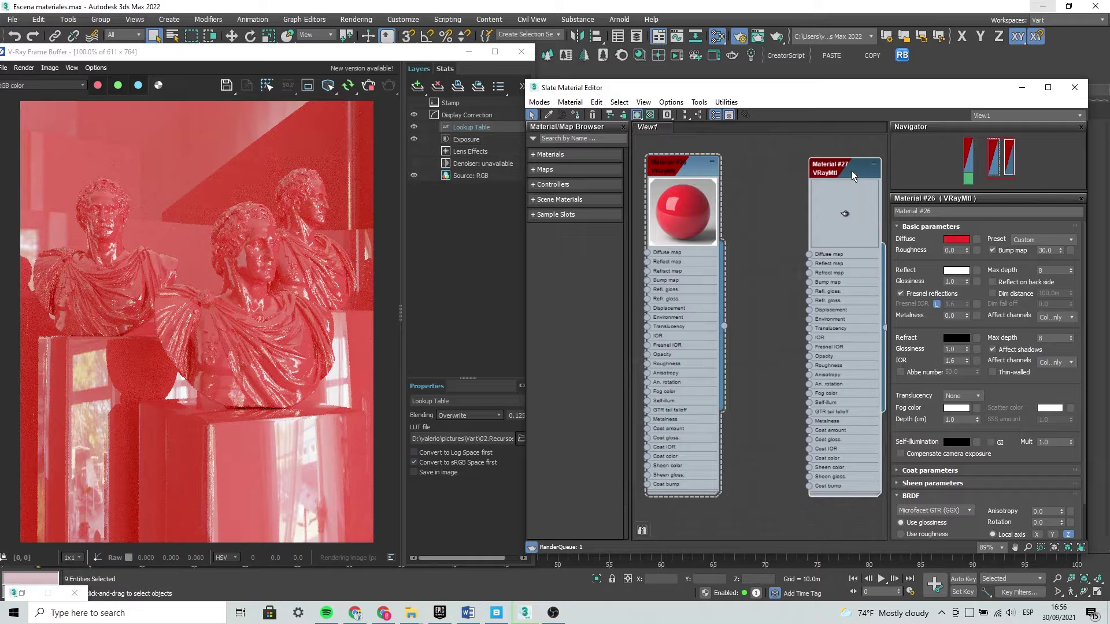
{"action": "left_click", "coordinate": [781, 223]}
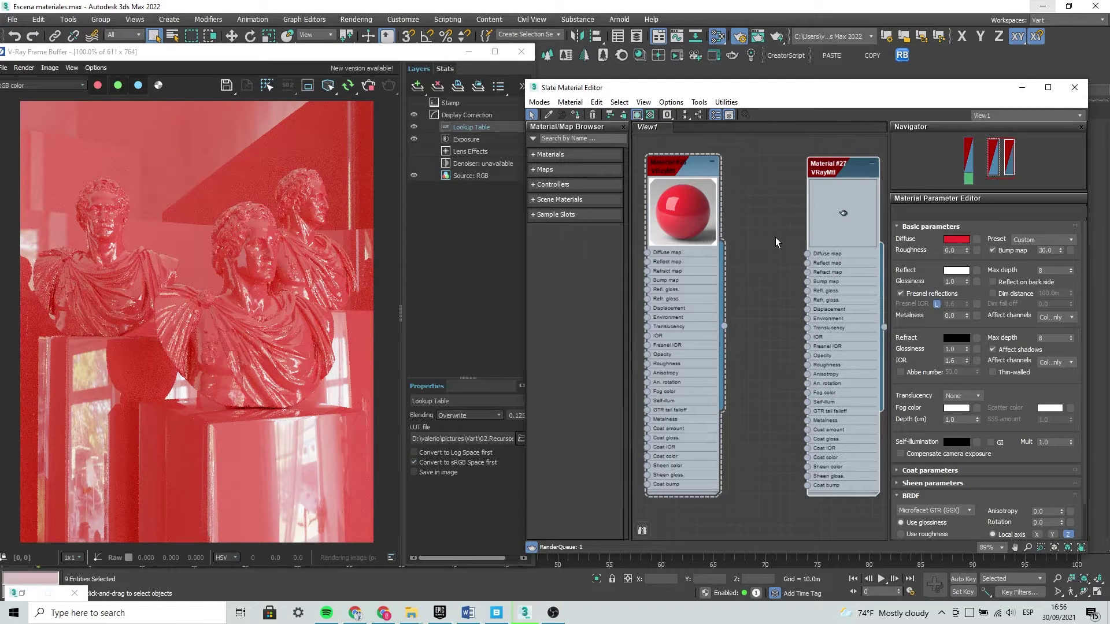
{"action": "left_click", "coordinate": [775, 237]}
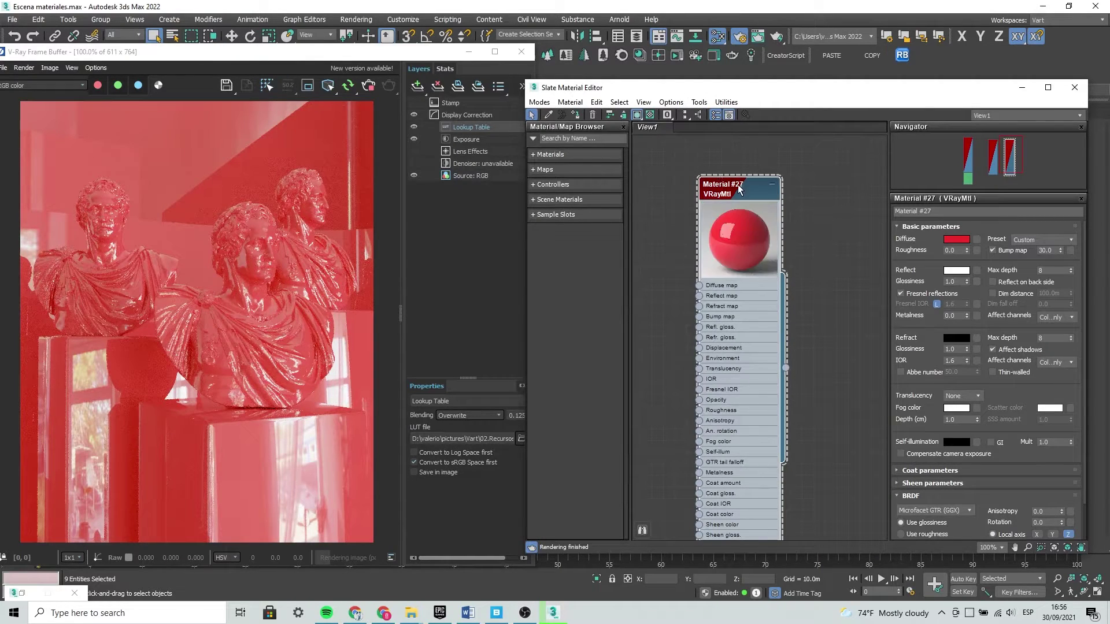
{"action": "left_click_drag", "start_coordinate": [738, 197], "coordinate": [756, 189]}
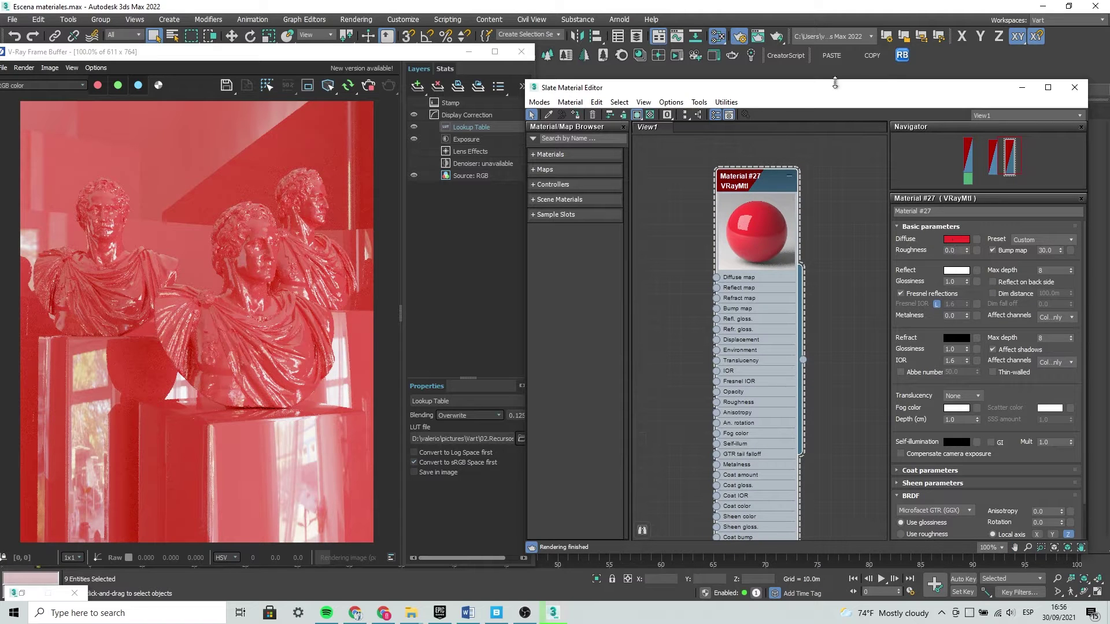
Reload Material #26's parameters in the Slate editor
{"action": "left_click_drag", "start_coordinate": [920, 90], "coordinate": [943, 100]}
{"action": "middle_click_drag", "start_coordinate": [596, 213], "coordinate": [734, 214]}
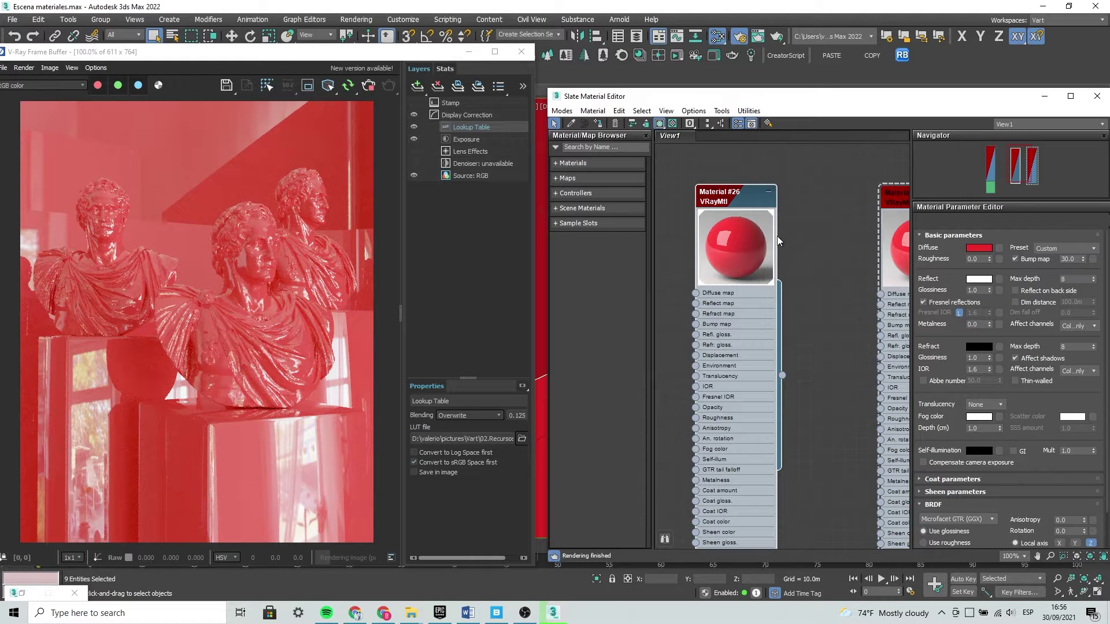
{"action": "double_click", "coordinate": [735, 246]}
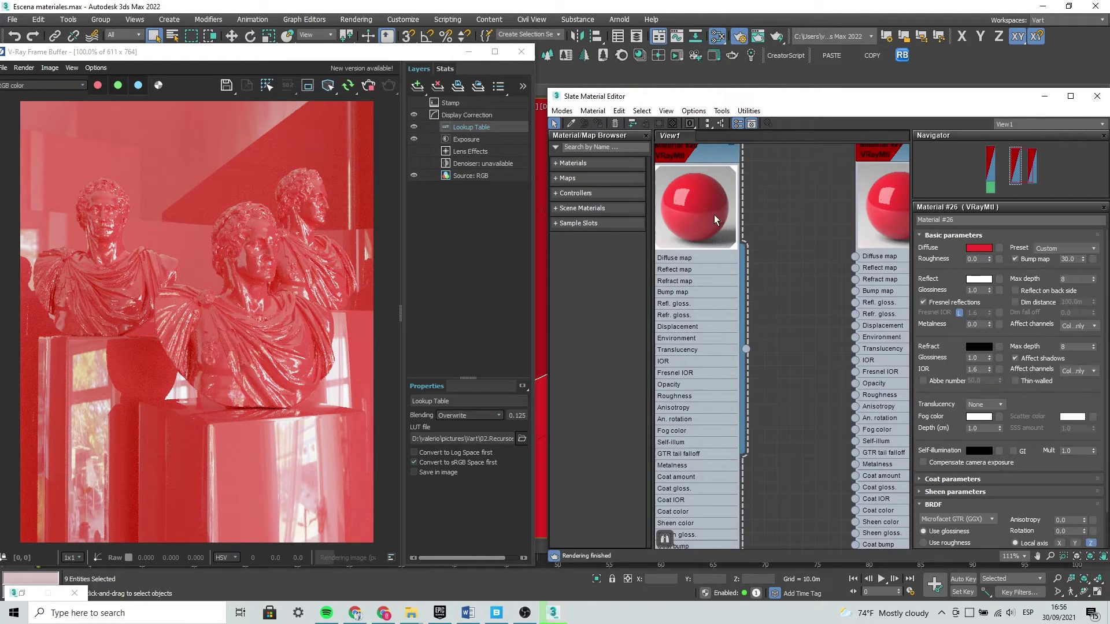
{"action": "scroll", "coordinate": [780, 261], "scroll_direction": "up", "scroll_amount": 1}
{"action": "left_click", "coordinate": [971, 250]}
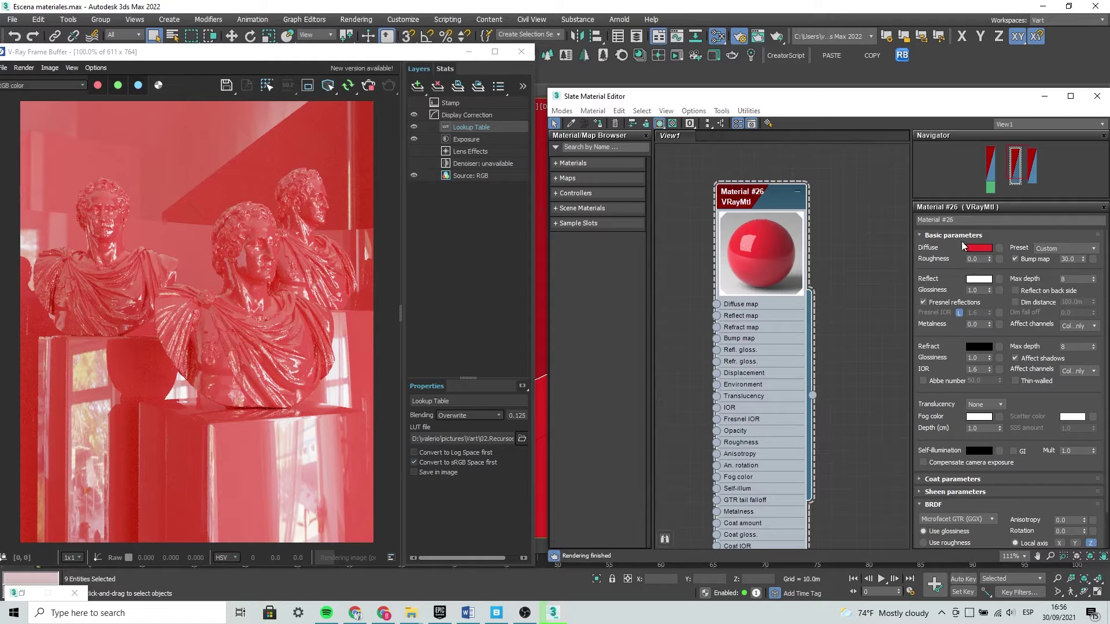
Set Material #26's diffuse to black and its reflect colour to a muted deep red
{"action": "left_click_drag", "start_coordinate": [403, 133], "coordinate": [369, 133]}
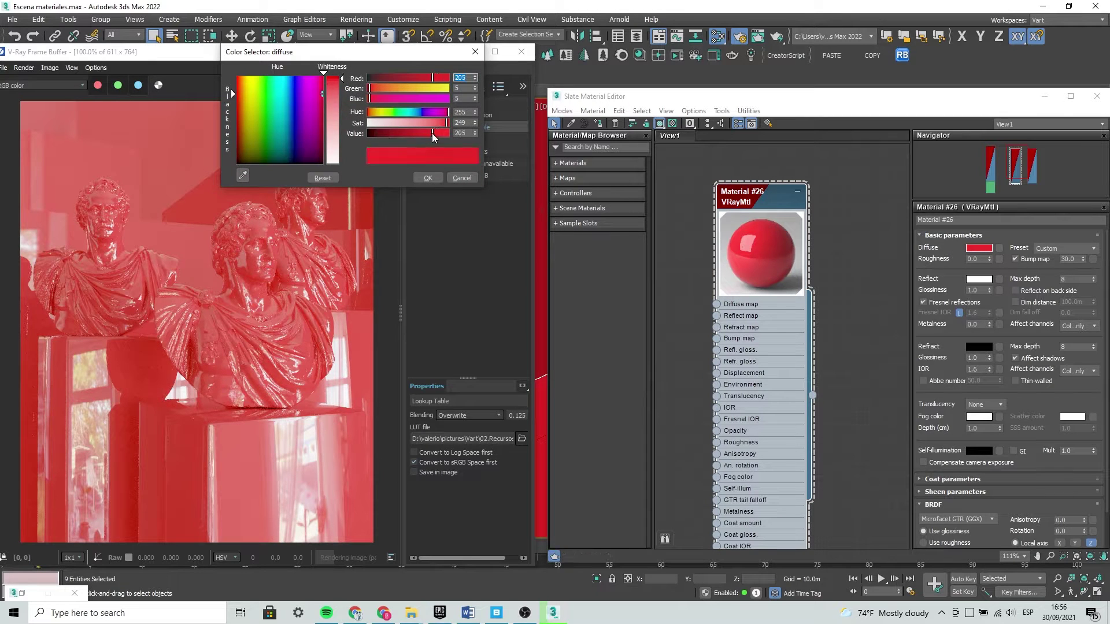
{"action": "left_click", "coordinate": [427, 180]}
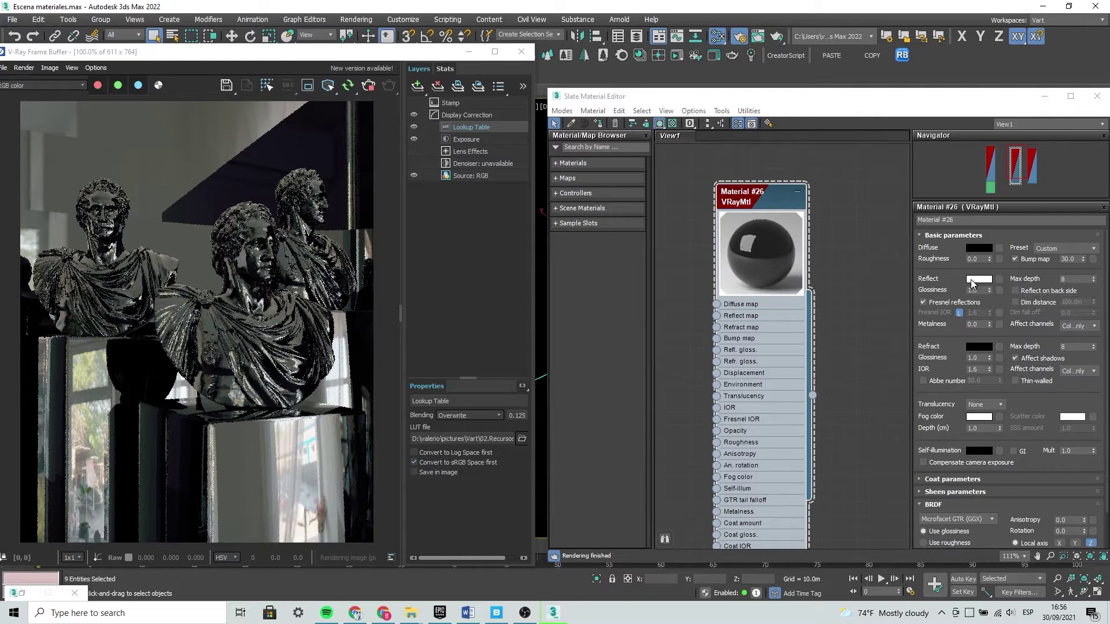
{"action": "left_click", "coordinate": [976, 279]}
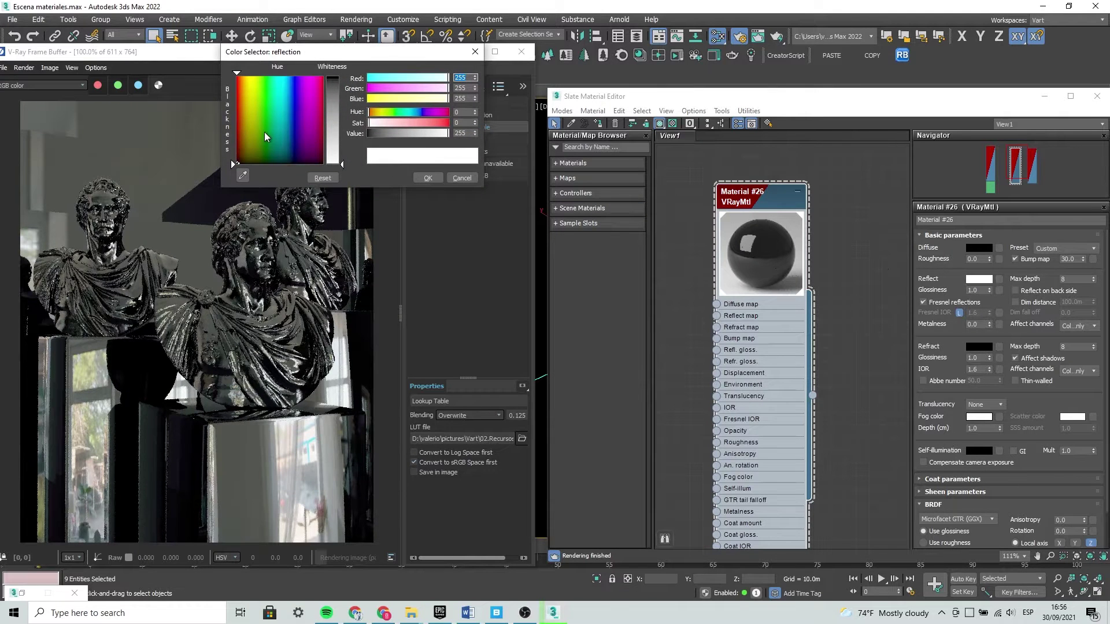
{"action": "left_click_drag", "start_coordinate": [259, 151], "coordinate": [248, 120]}
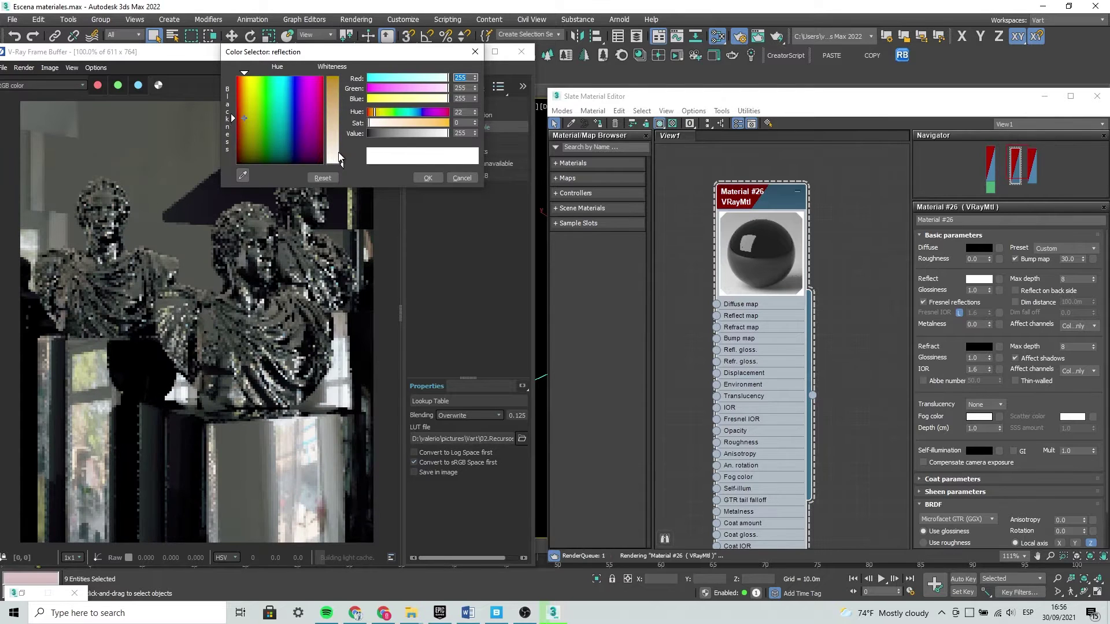
{"action": "left_click_drag", "start_coordinate": [332, 115], "coordinate": [333, 87]}
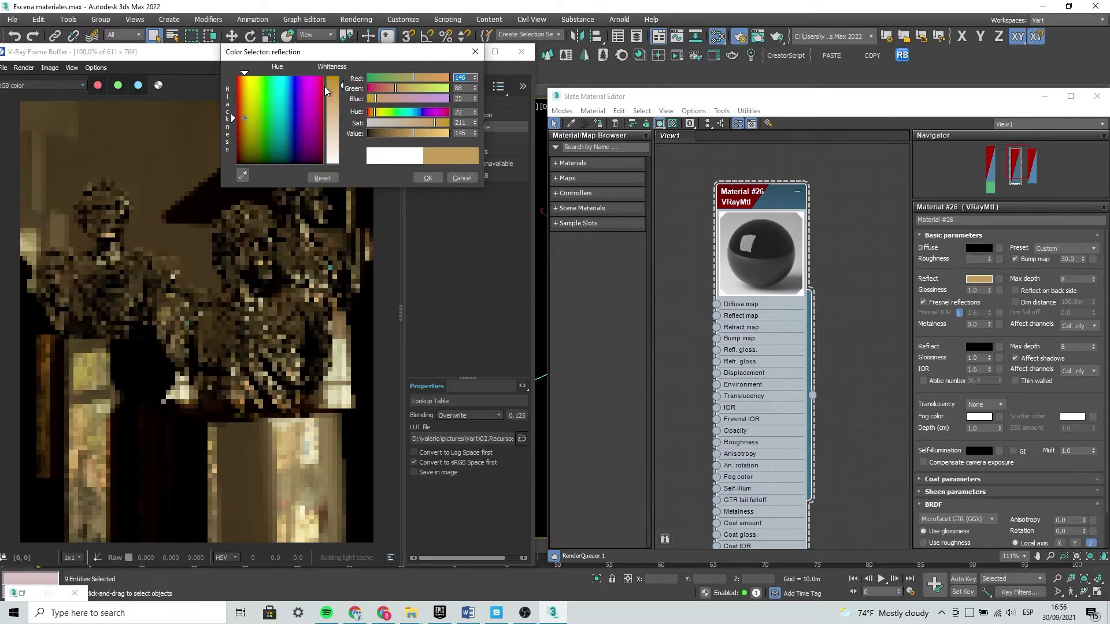
{"action": "left_click_drag", "start_coordinate": [249, 121], "coordinate": [241, 135]}
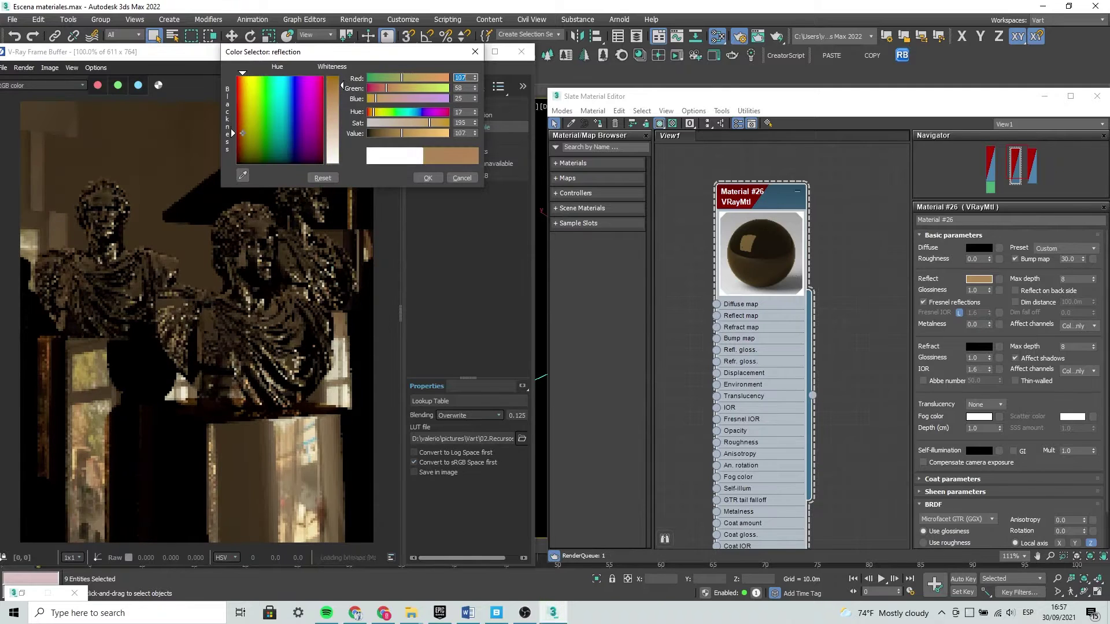
{"action": "left_click_drag", "start_coordinate": [241, 135], "coordinate": [241, 111]}
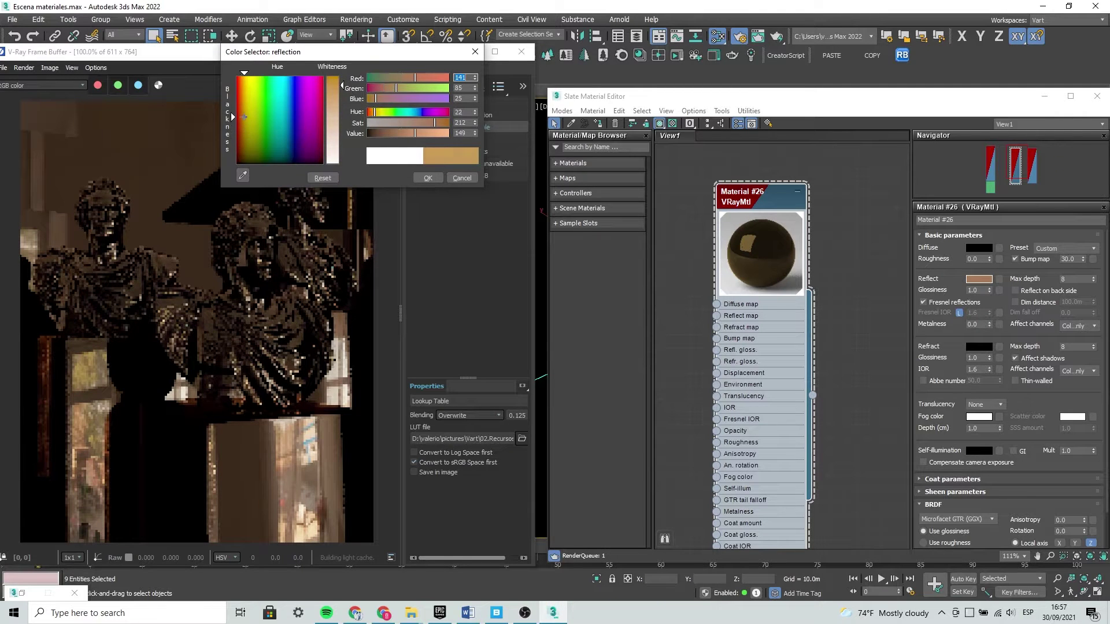
{"action": "mouse_move", "coordinate": [241, 112]}
{"action": "left_mouse_down"}
{"action": "mouse_move", "coordinate": [240, 134]}
{"action": "mouse_move", "coordinate": [236, 127]}
{"action": "left_mouse_up"}
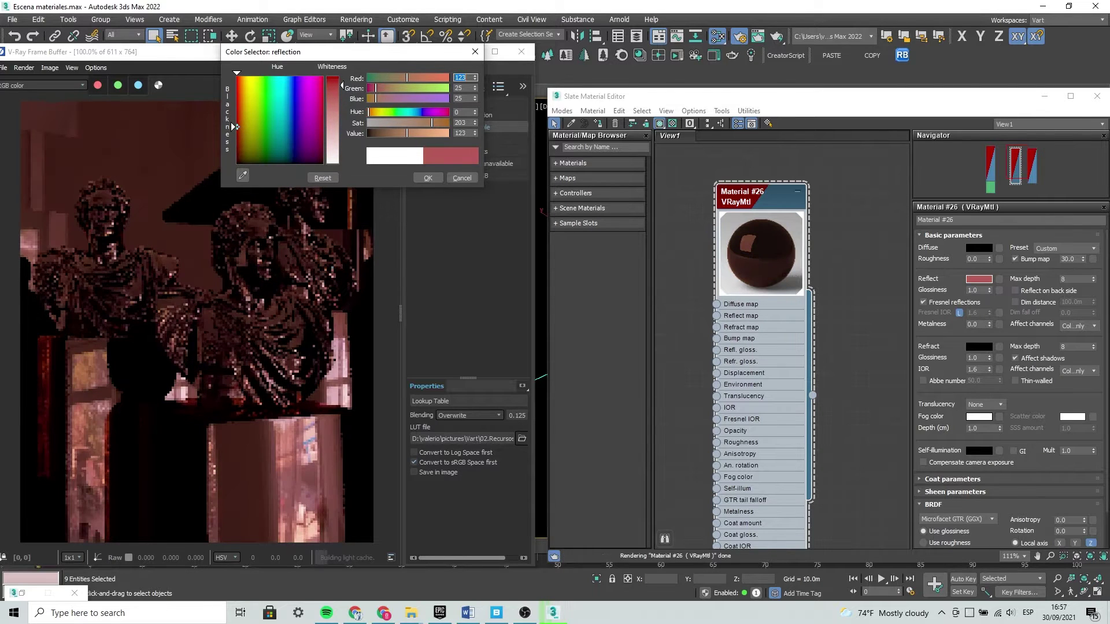
{"action": "left_click_drag", "start_coordinate": [342, 85], "coordinate": [341, 87]}
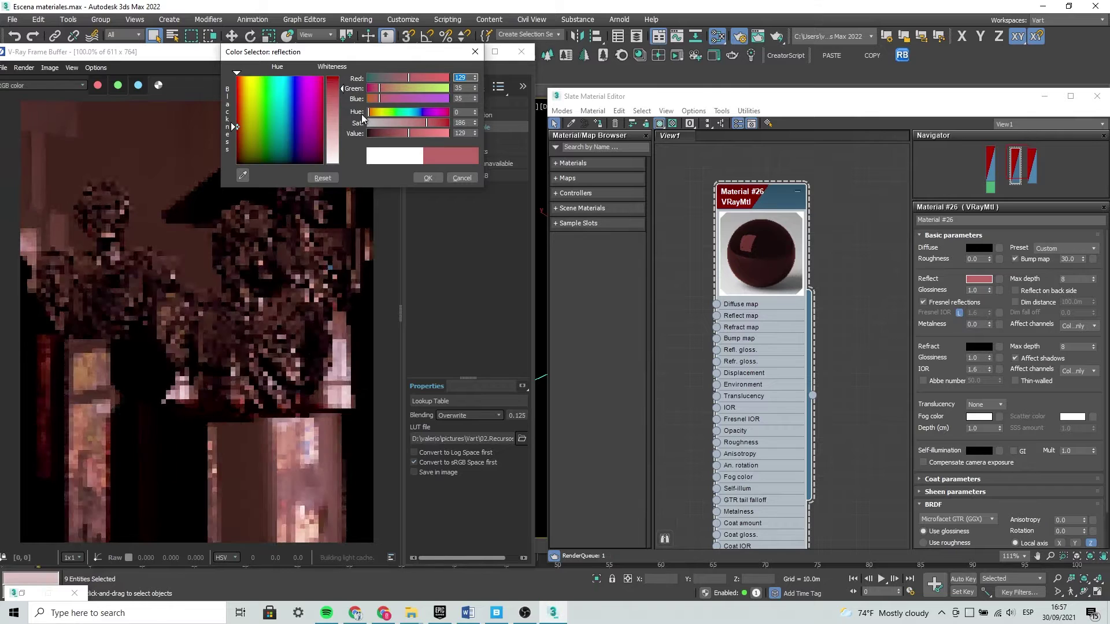
{"action": "left_click", "coordinate": [426, 179]}
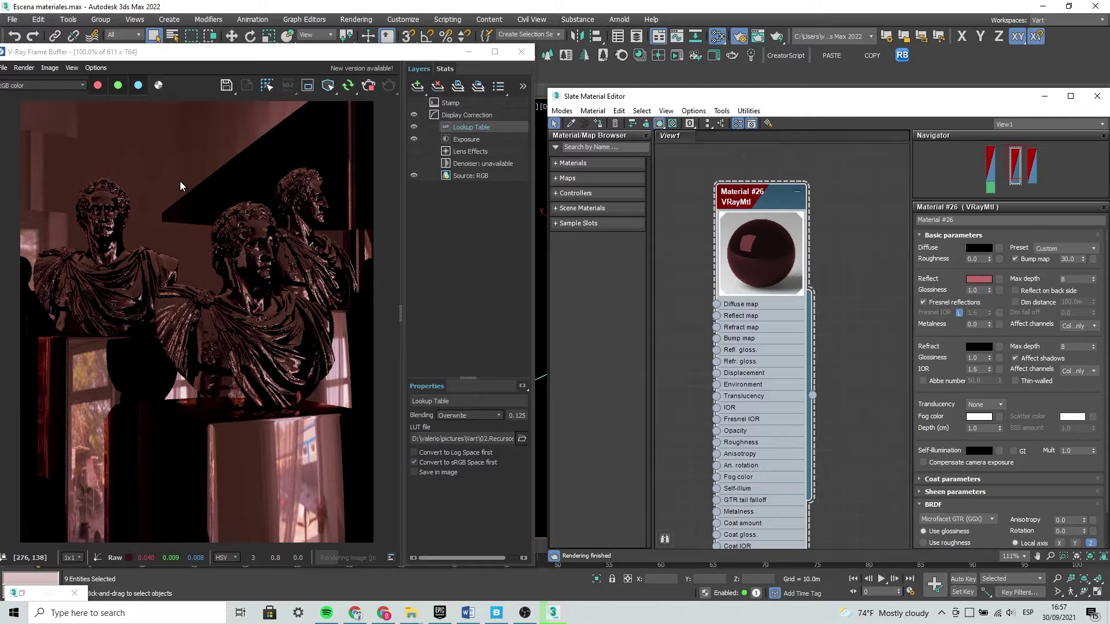
{"action": "left_click", "coordinate": [839, 246]}
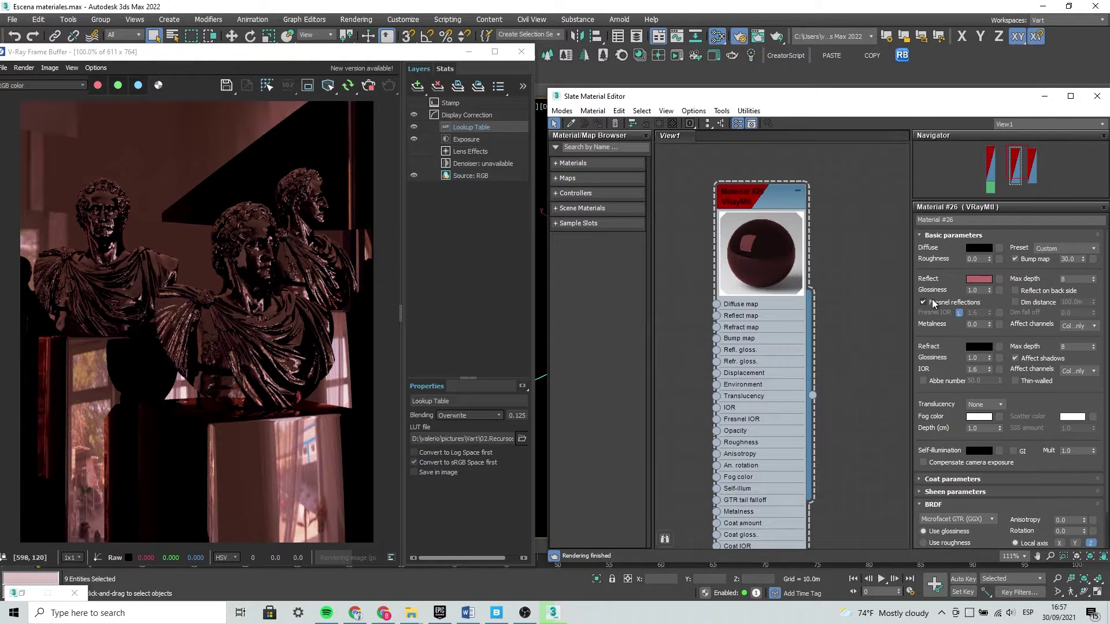
{"action": "mouse_move", "coordinate": [926, 302]}
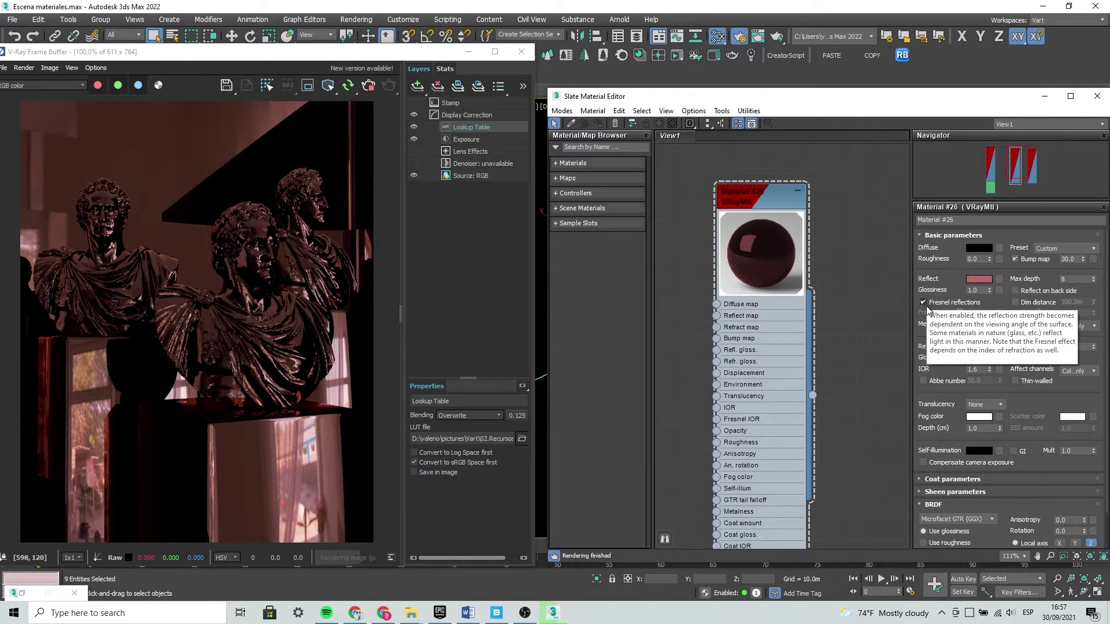
Disable Fresnel reflections on Material #26 and pan to the second material node
{"action": "left_click", "coordinate": [924, 303]}
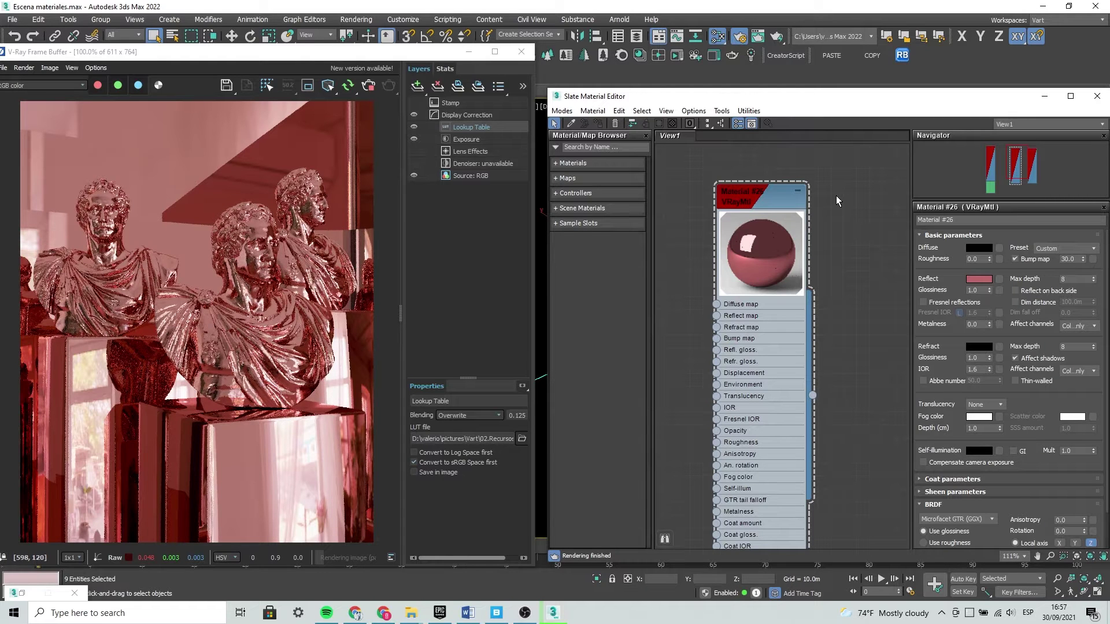
{"action": "middle_click_drag", "start_coordinate": [833, 227], "coordinate": [805, 231]}
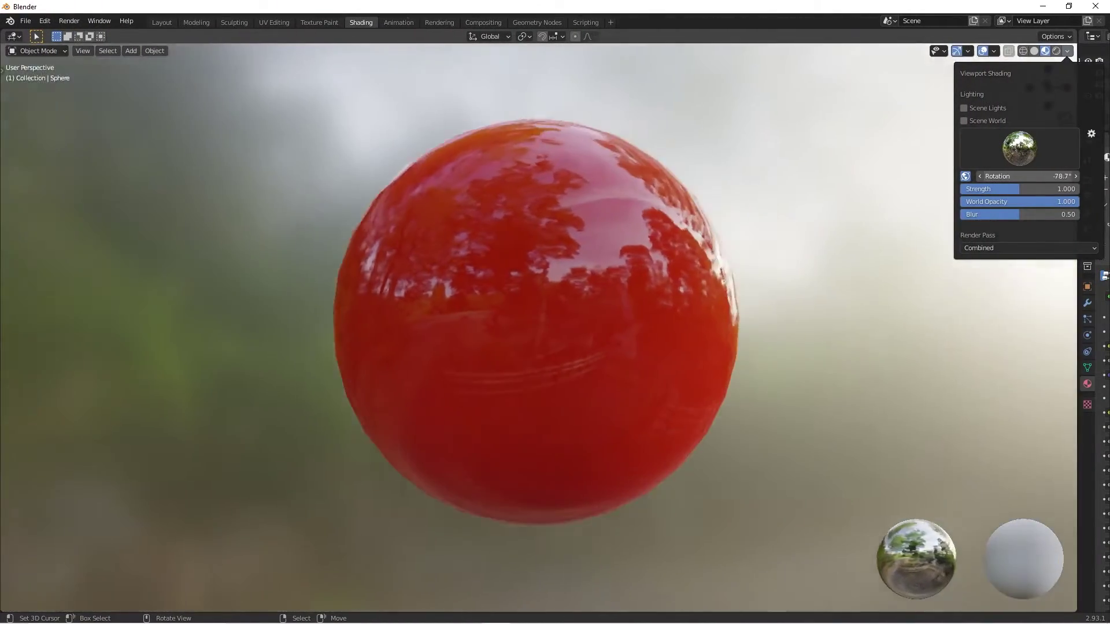
Rotate Blender's lookdev HDRI around the red preview sphere
{"action": "left_click_drag", "start_coordinate": [1026, 176], "coordinate": [1069, 176]}
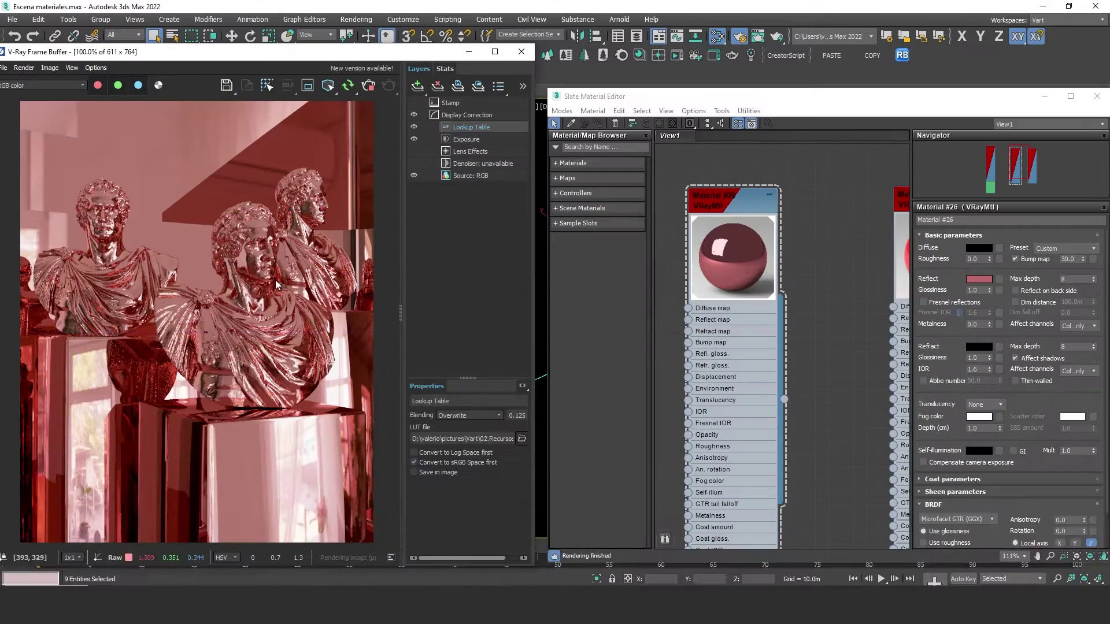
{"action": "scroll", "coordinate": [265, 275], "scroll_direction": "down", "scroll_amount": 1}
{"action": "scroll", "coordinate": [265, 275], "scroll_direction": "down", "scroll_amount": 1}
{"action": "scroll", "coordinate": [205, 300], "scroll_direction": "up", "scroll_amount": 2}
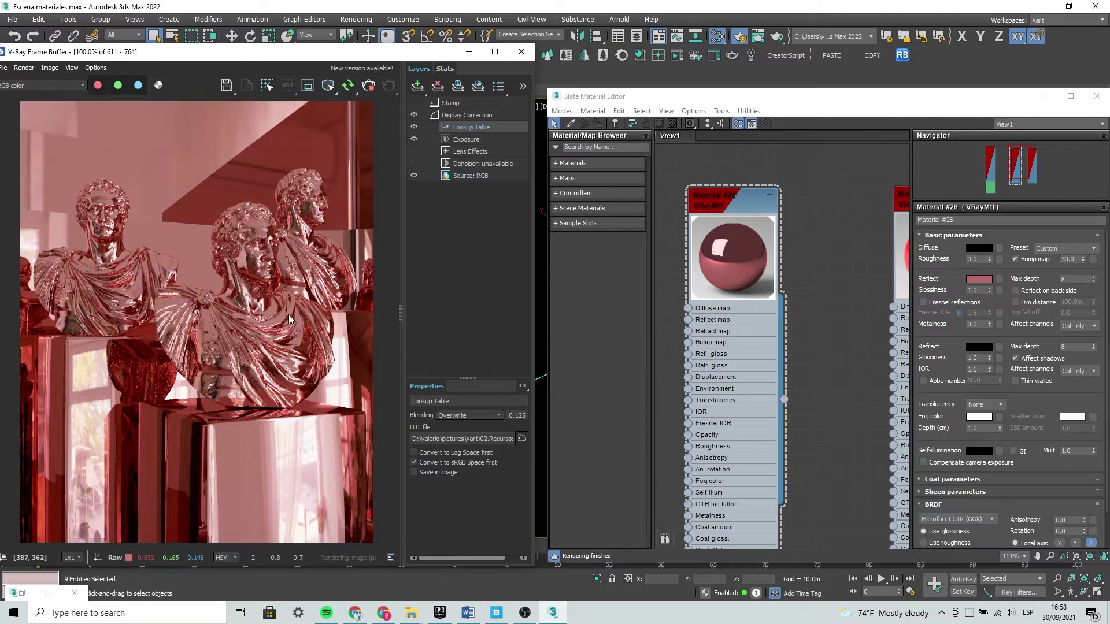
Load Material #27, then close Slate and minimize the V-Ray Frame Buffer
{"action": "middle_click_drag", "start_coordinate": [699, 242], "coordinate": [748, 249]}
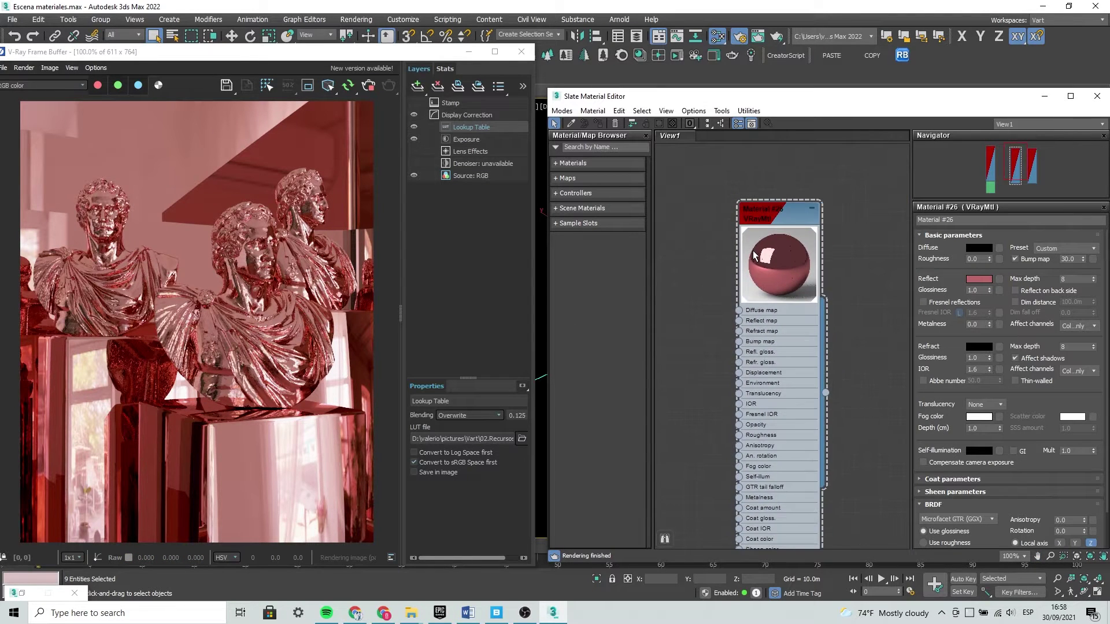
{"action": "scroll", "coordinate": [748, 253], "scroll_direction": "up", "scroll_amount": 2}
{"action": "mouse_move", "coordinate": [811, 286]}
{"action": "middle_mouse_down"}
{"action": "mouse_move", "coordinate": [716, 249]}
{"action": "mouse_move", "coordinate": [783, 263]}
{"action": "middle_mouse_up"}
{"action": "scroll", "coordinate": [780, 264], "scroll_direction": "down", "scroll_amount": 2}
{"action": "double_click", "coordinate": [813, 259]}
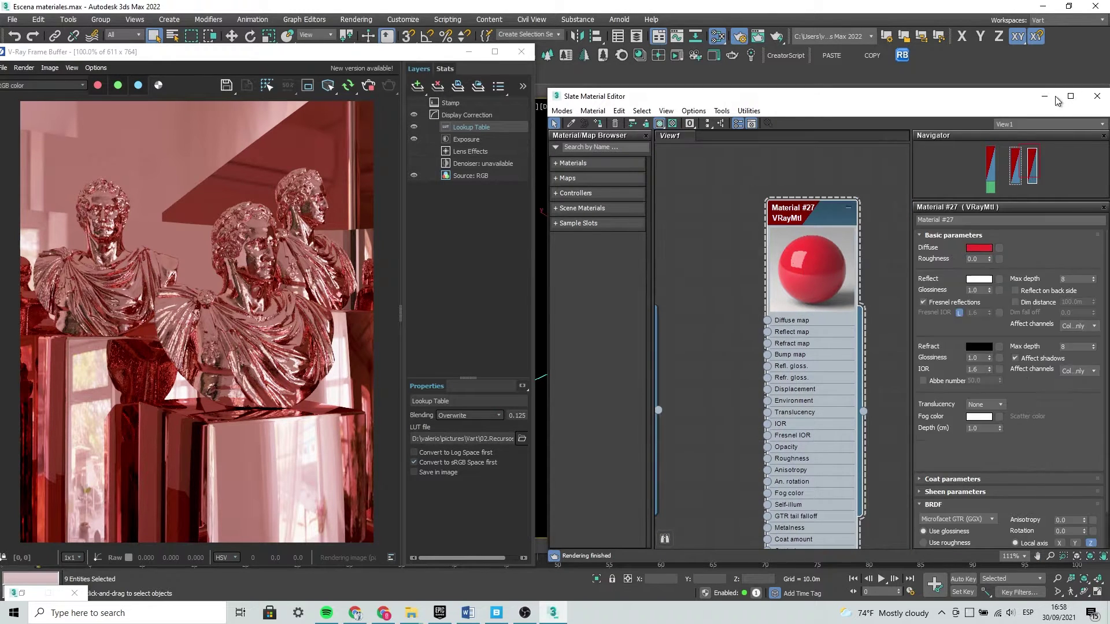
{"action": "key", "text": "m"}
{"action": "left_click", "coordinate": [468, 52]}
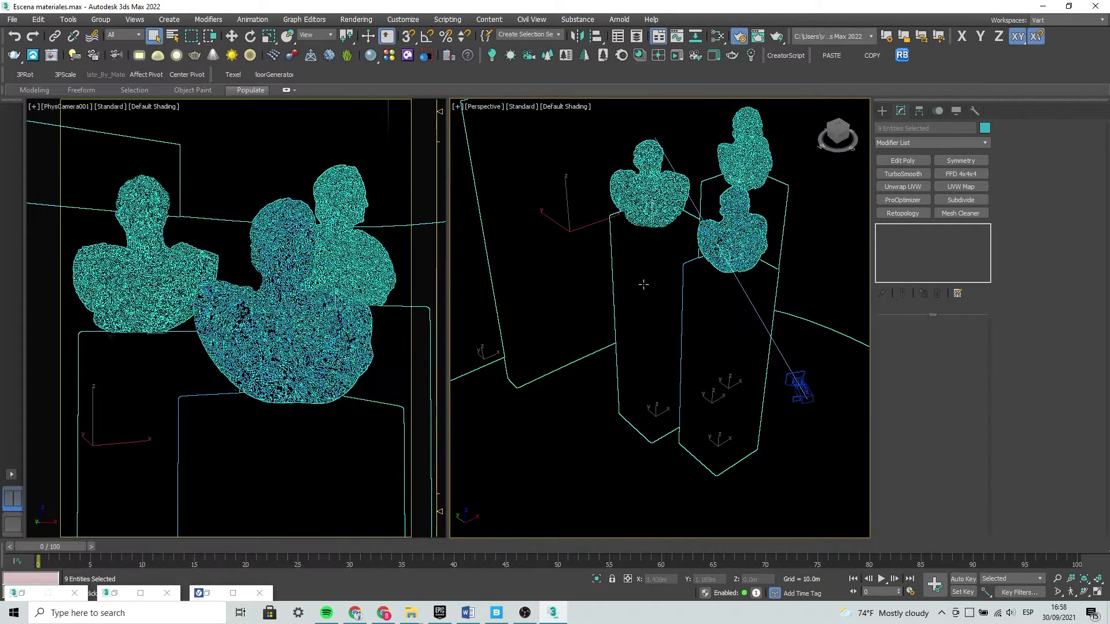
Assign Material #27 to the selected bust from the Slate editor
{"action": "key", "text": "m"}
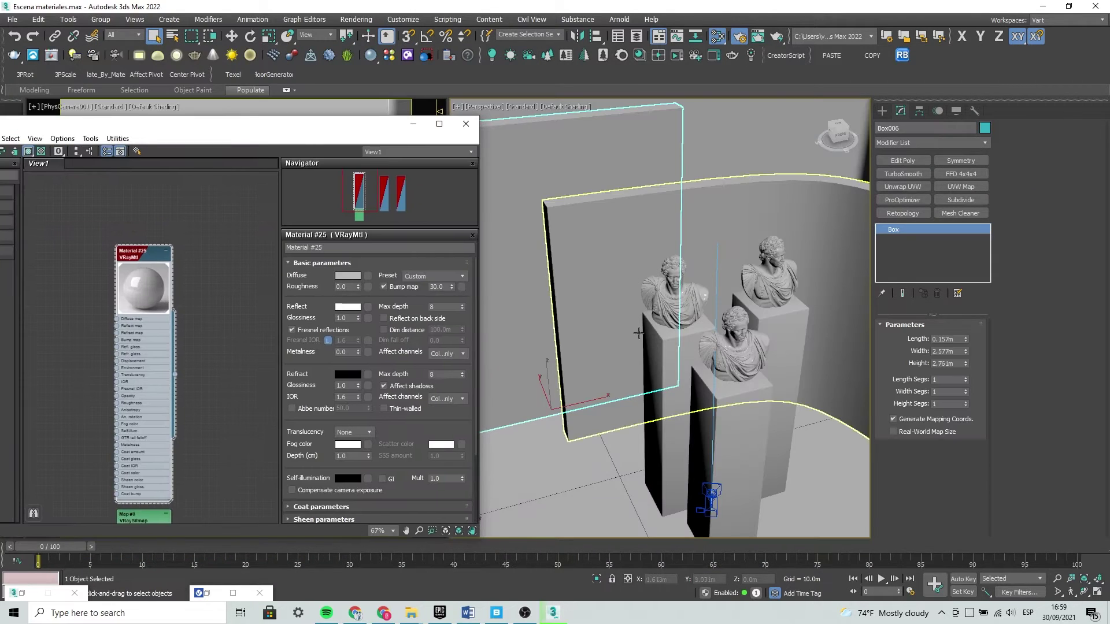
{"action": "left_click", "coordinate": [699, 311]}
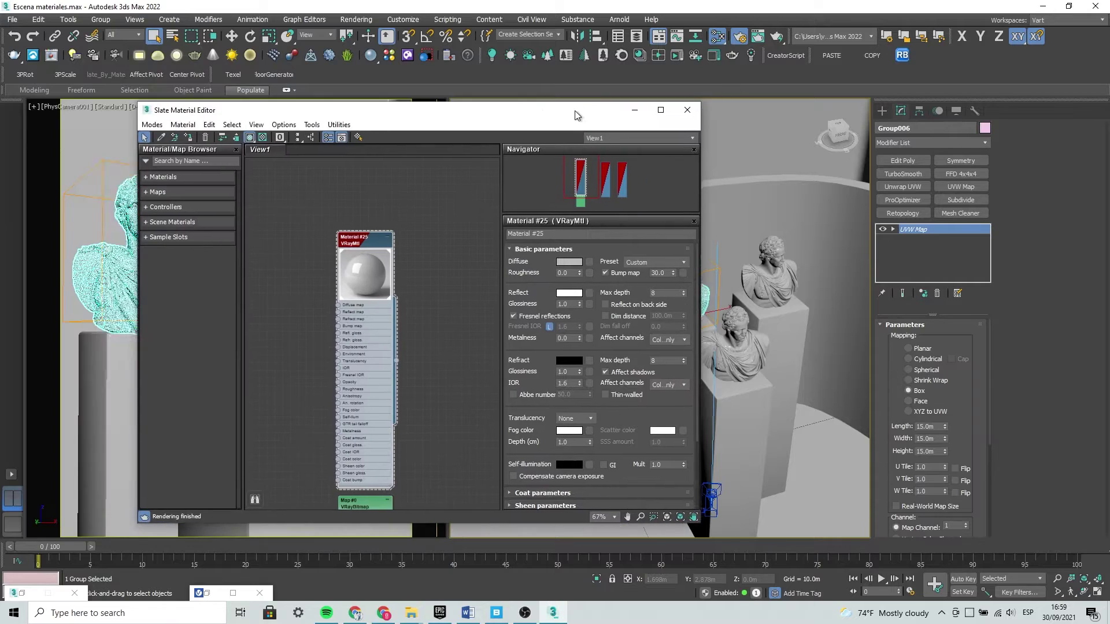
{"action": "left_click_drag", "start_coordinate": [334, 123], "coordinate": [529, 109]}
{"action": "middle_click_drag", "start_coordinate": [369, 348], "coordinate": [118, 365]}
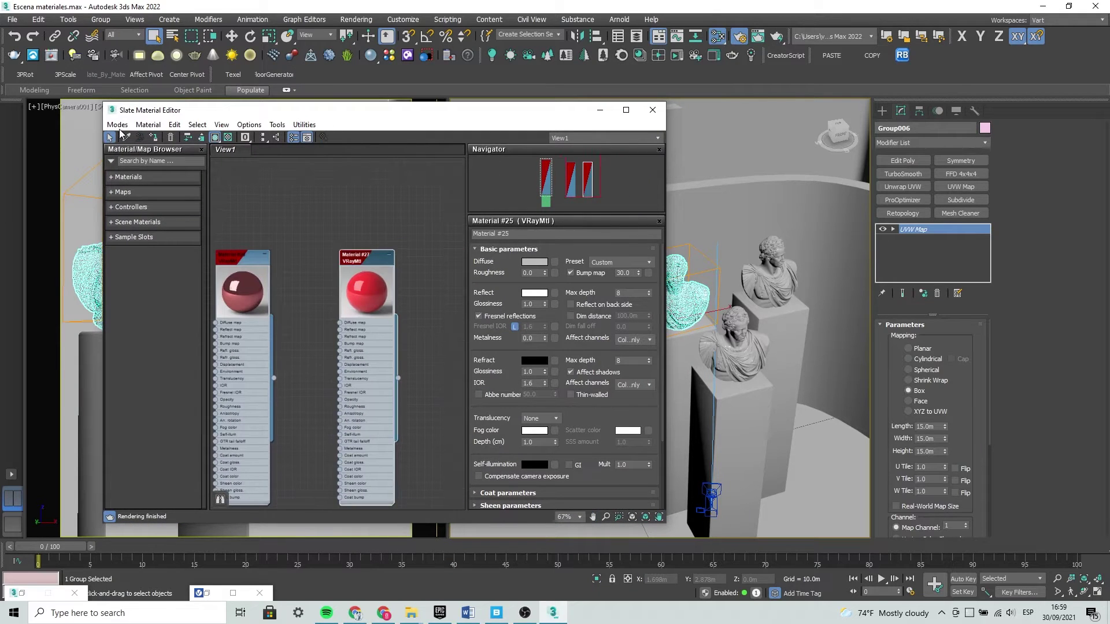
{"action": "left_click_drag", "start_coordinate": [289, 110], "coordinate": [181, 171]}
{"action": "left_click_drag", "start_coordinate": [259, 347], "coordinate": [673, 271]}
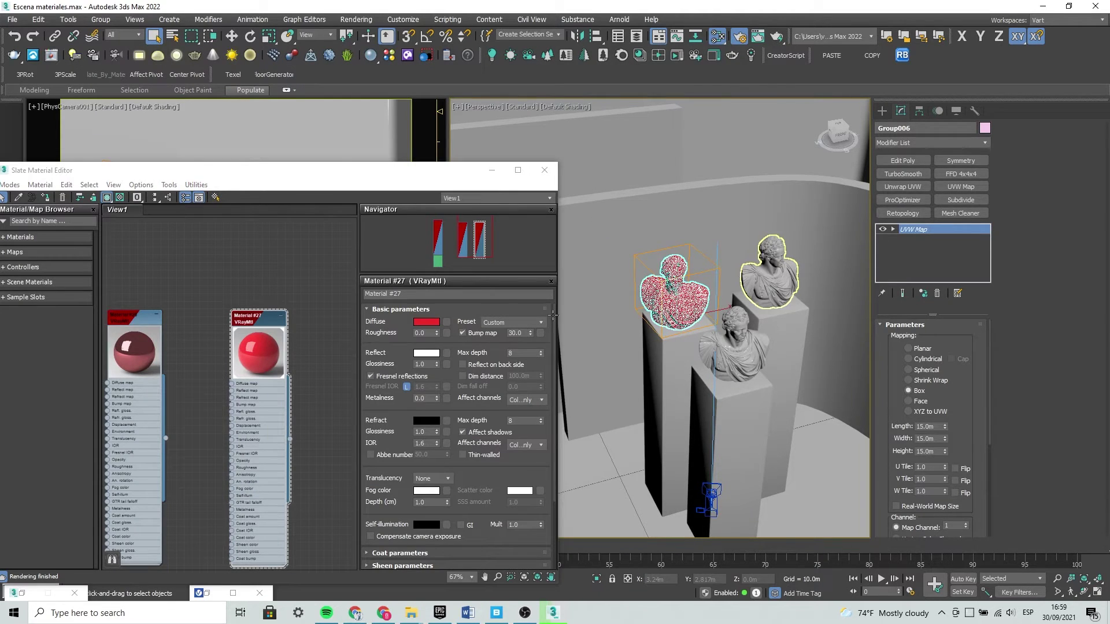
{"action": "left_click", "coordinate": [771, 269]}
{"action": "left_click", "coordinate": [292, 178]}
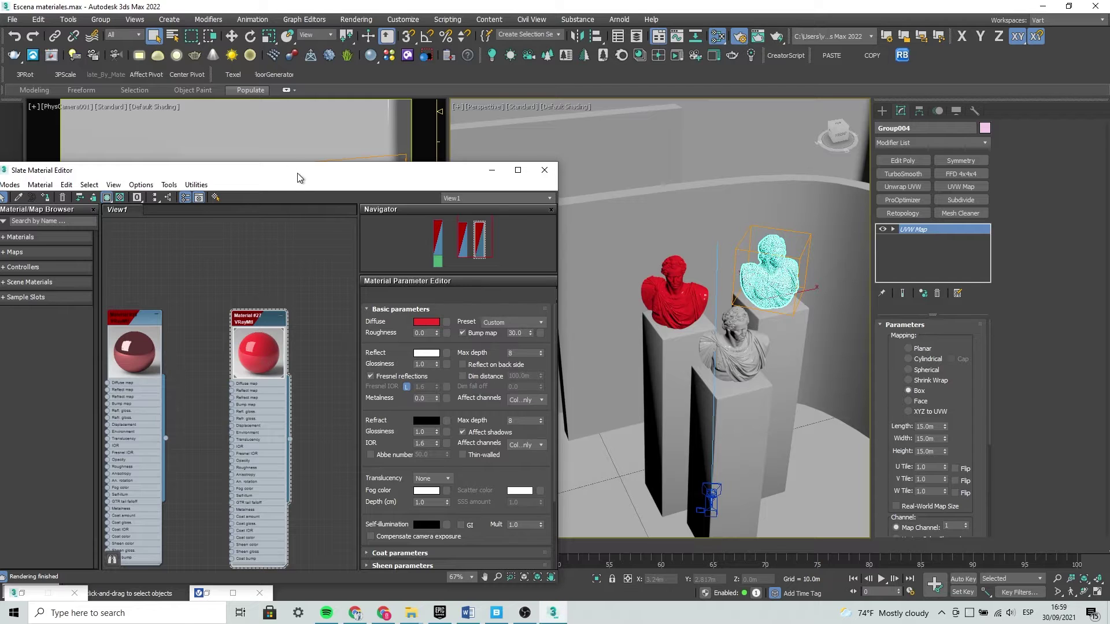
Move the Slate Material Editor aside and minimize it
{"action": "left_click_drag", "start_coordinate": [359, 165], "coordinate": [794, 81]}
{"action": "scroll", "coordinate": [723, 272], "scroll_direction": "up", "scroll_amount": 3}
{"action": "scroll", "coordinate": [727, 261], "scroll_direction": "up", "scroll_amount": 3}
{"action": "scroll", "coordinate": [727, 261], "scroll_direction": "up", "scroll_amount": 1}
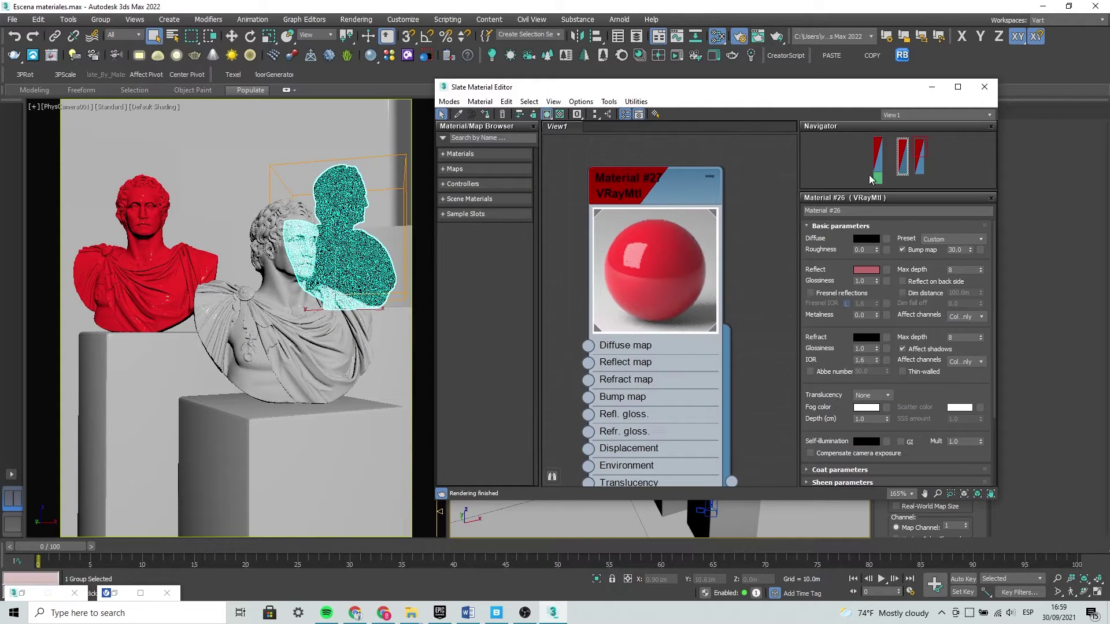
{"action": "left_click_drag", "start_coordinate": [882, 89], "coordinate": [924, 112]}
{"action": "left_click", "coordinate": [972, 111]}
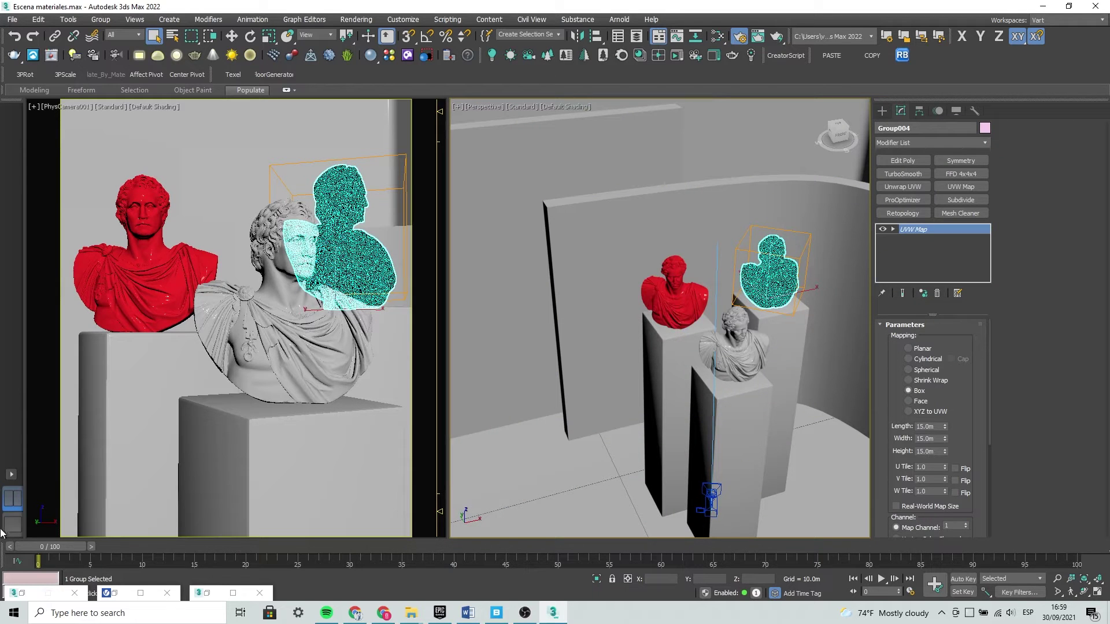
Select the scene camera and frame it in a top view in the right viewport
{"action": "middle_click_drag", "start_coordinate": [664, 324], "coordinate": [624, 364], "text": "alt"}
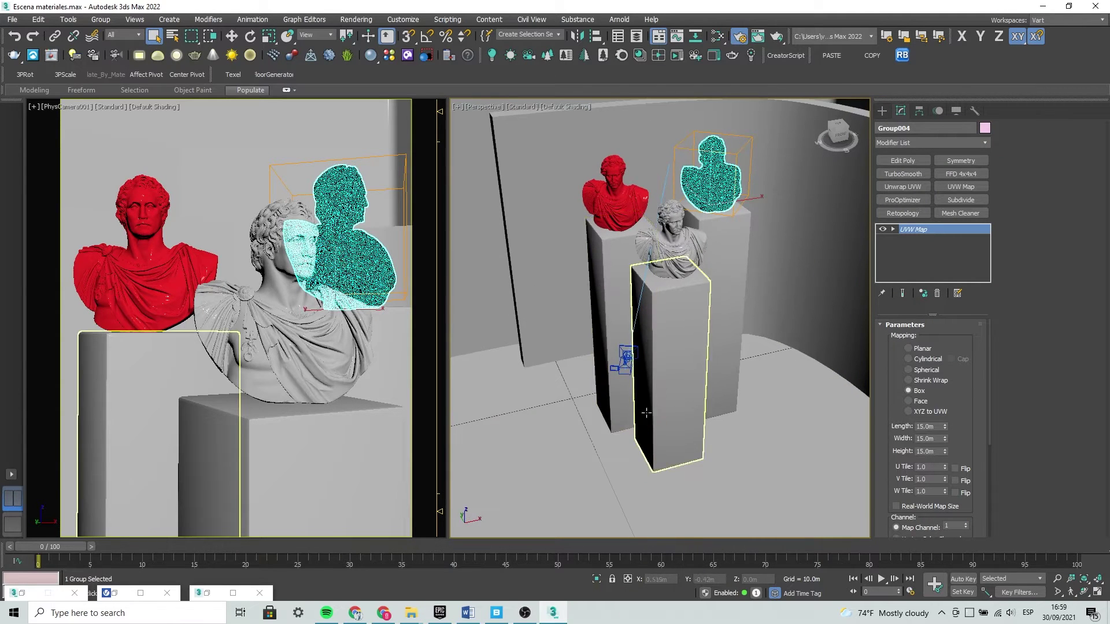
{"action": "left_click", "coordinate": [625, 370]}
{"action": "middle_click_drag", "start_coordinate": [627, 391], "coordinate": [632, 347], "text": "alt"}
{"action": "key", "text": "t"}
{"action": "key", "text": "z"}
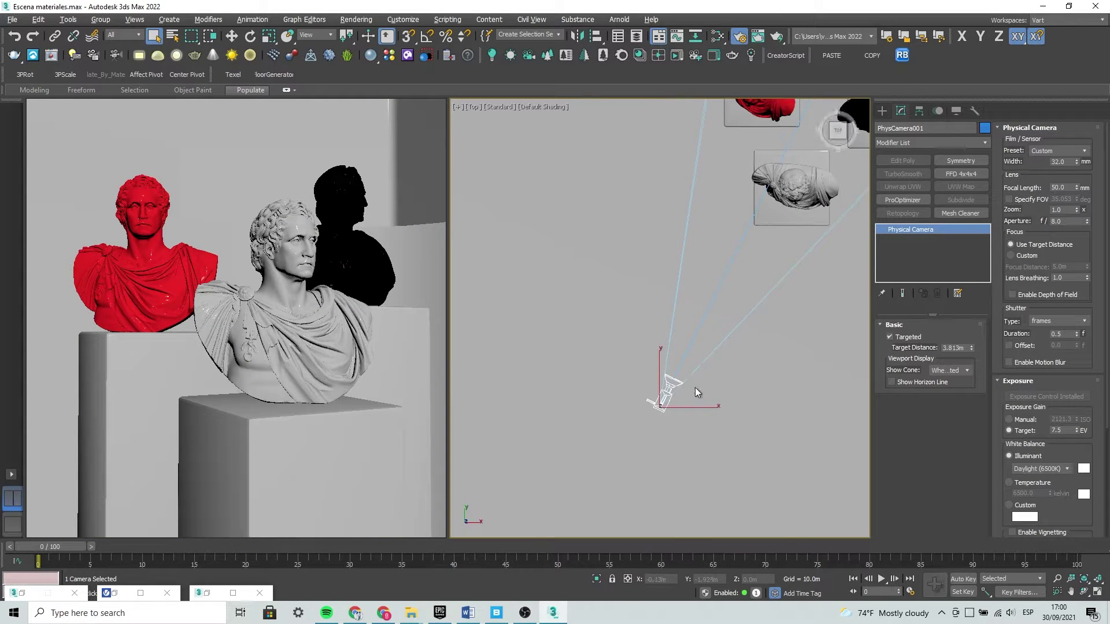
Clone the camera as PhysCamera002 and view the scene through it
{"action": "right_click", "coordinate": [664, 384]}
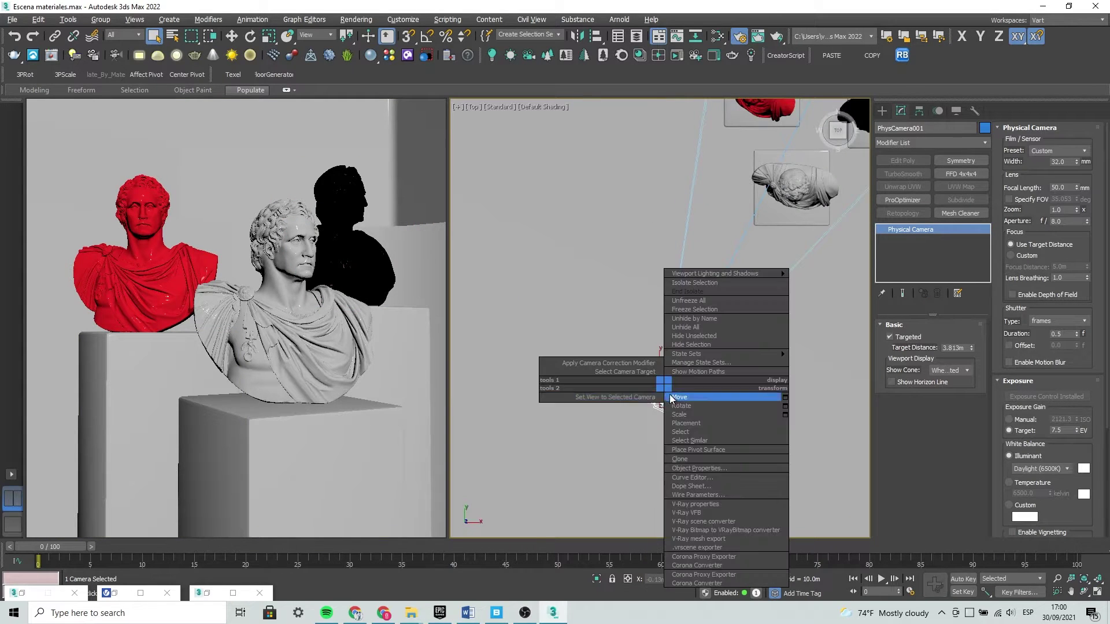
{"action": "left_click", "coordinate": [694, 459]}
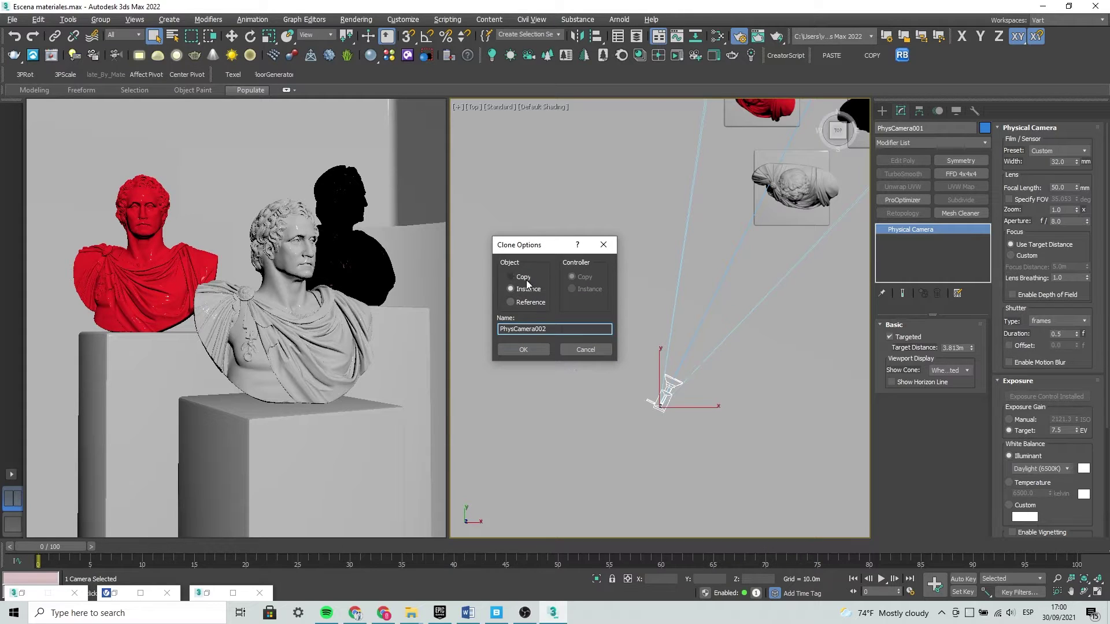
{"action": "left_click", "coordinate": [523, 349]}
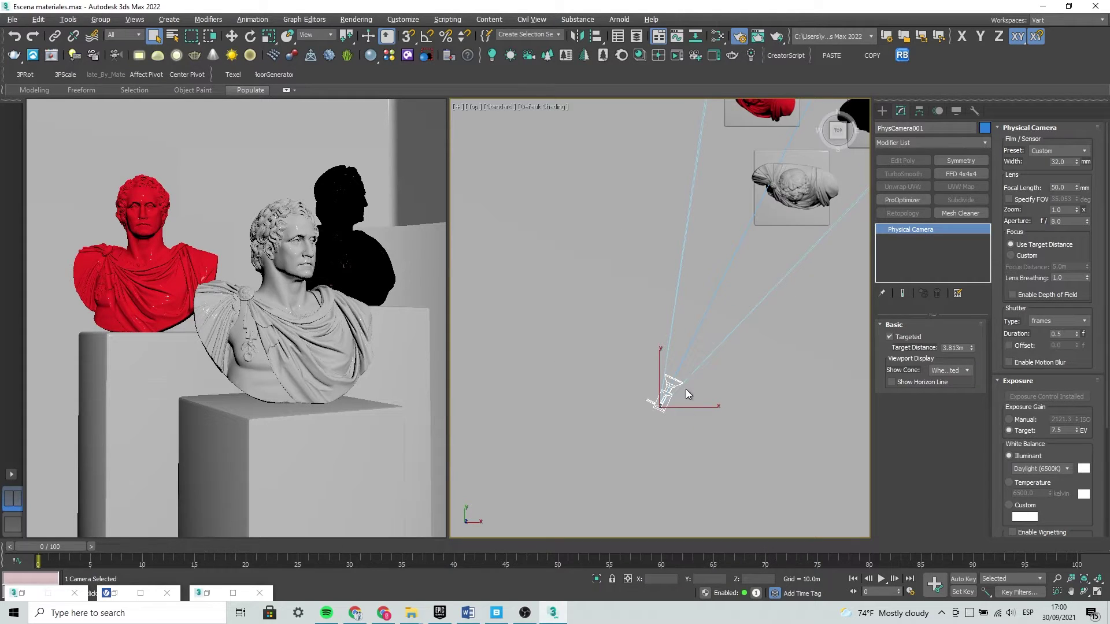
{"action": "left_click", "coordinate": [66, 108]}
{"action": "mouse_move", "coordinate": [69, 119]}
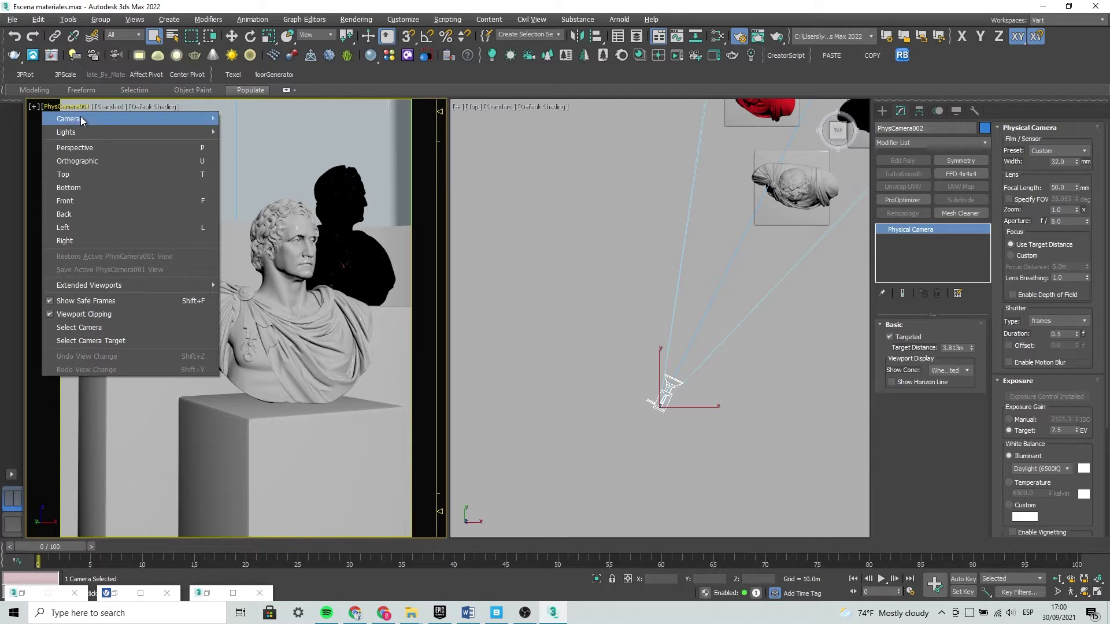
{"action": "left_click", "coordinate": [268, 132]}
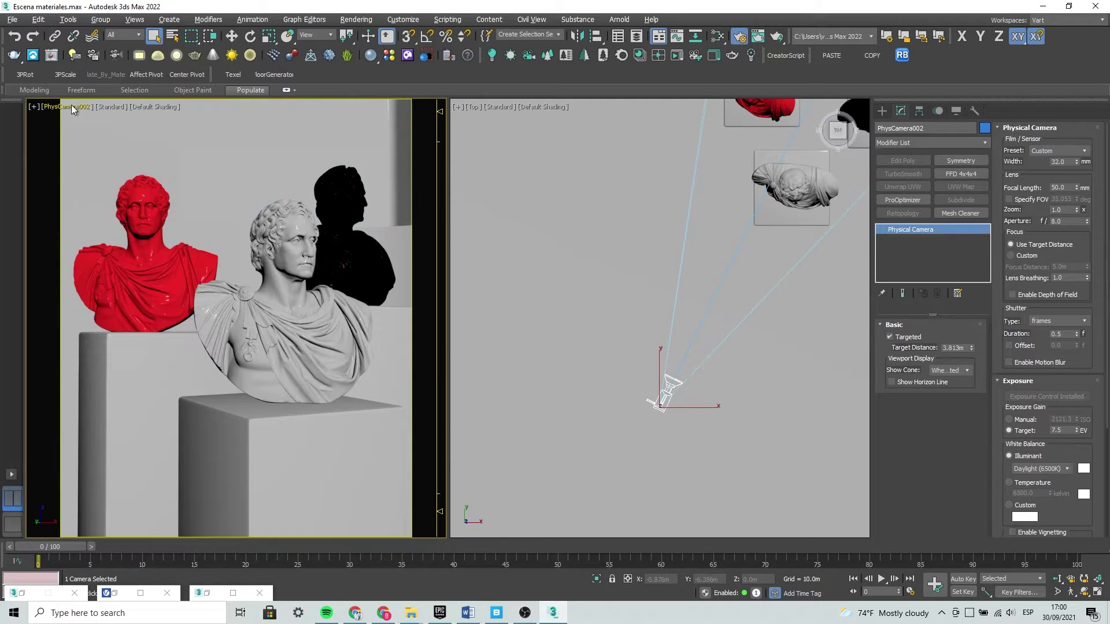
{"action": "left_click", "coordinate": [71, 106]}
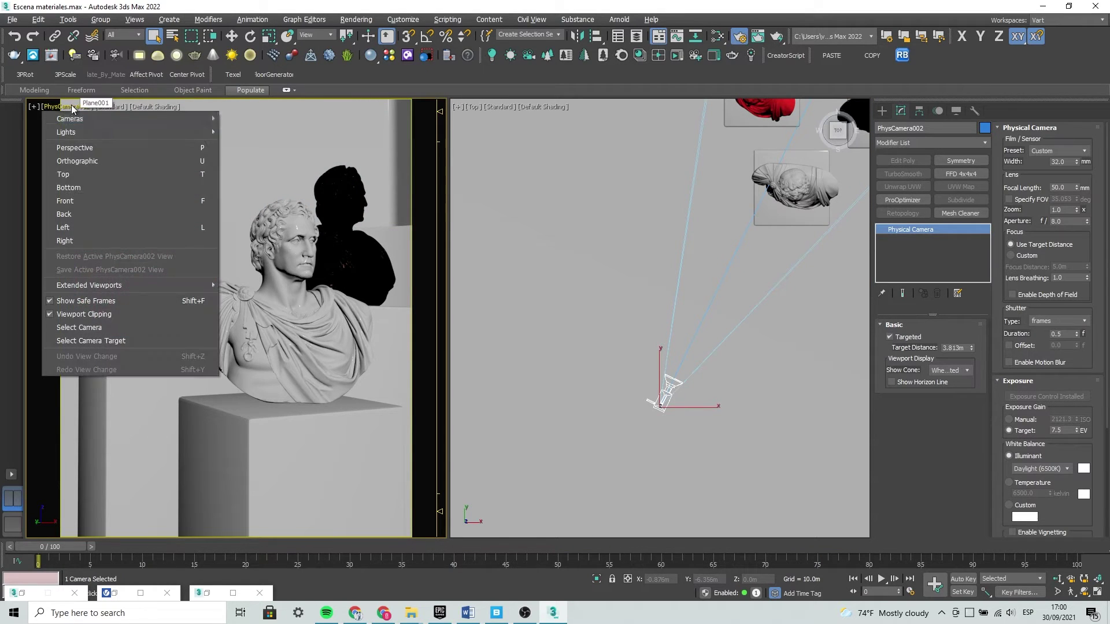
{"action": "left_click", "coordinate": [113, 328]}
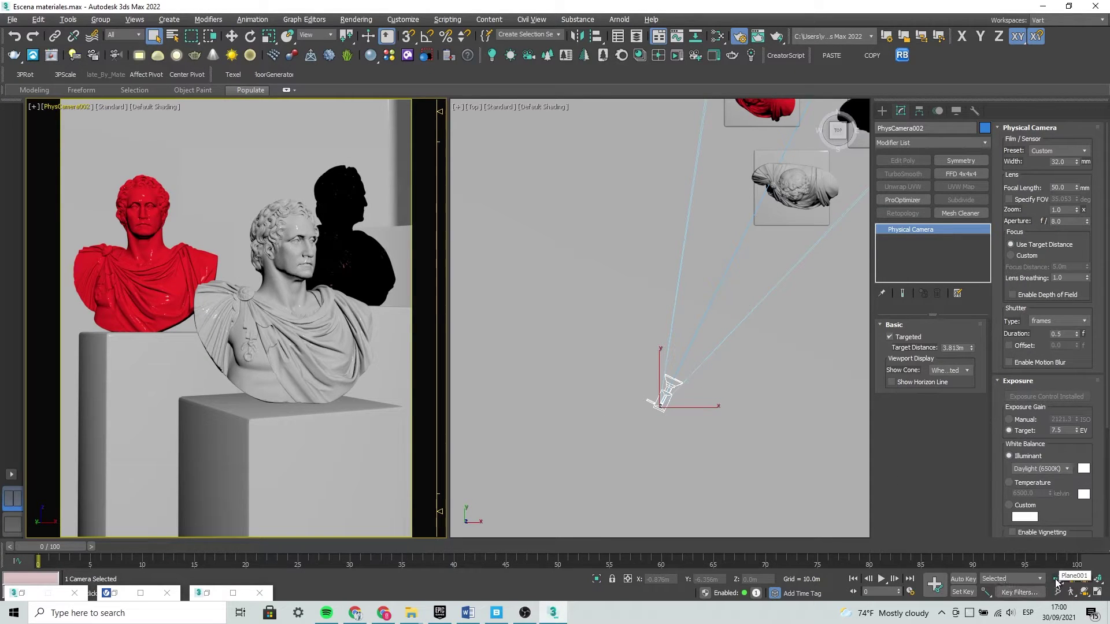
Walk the camera forward and turn it toward the red bust
{"action": "left_click", "coordinate": [1070, 592]}
{"action": "left_click_drag", "start_coordinate": [325, 298], "coordinate": [295, 295]}
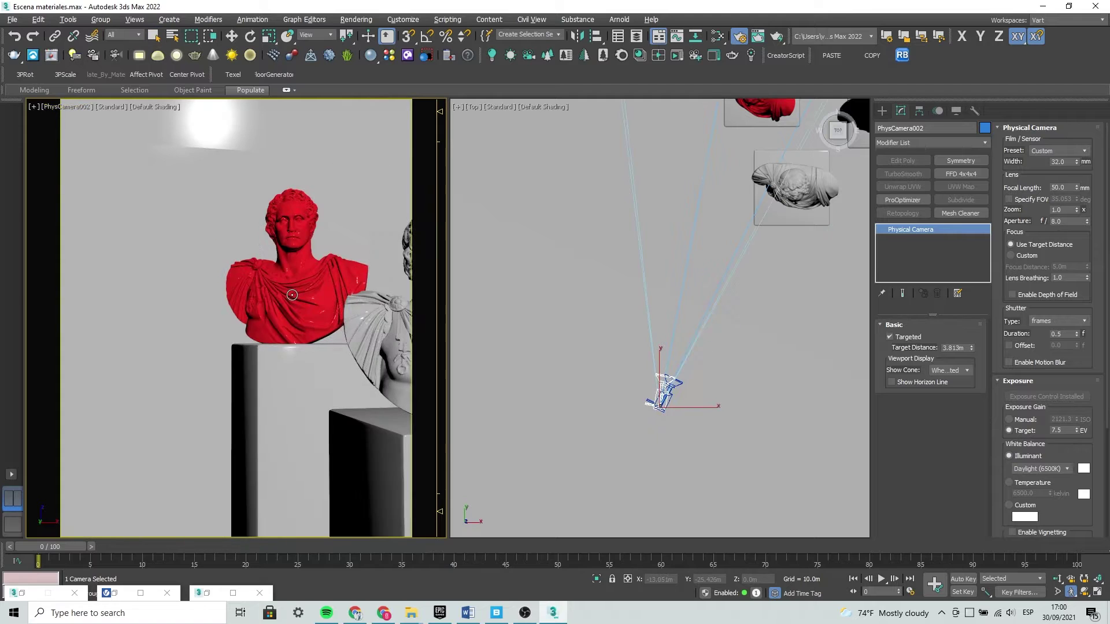
{"action": "key", "text": "Up"}
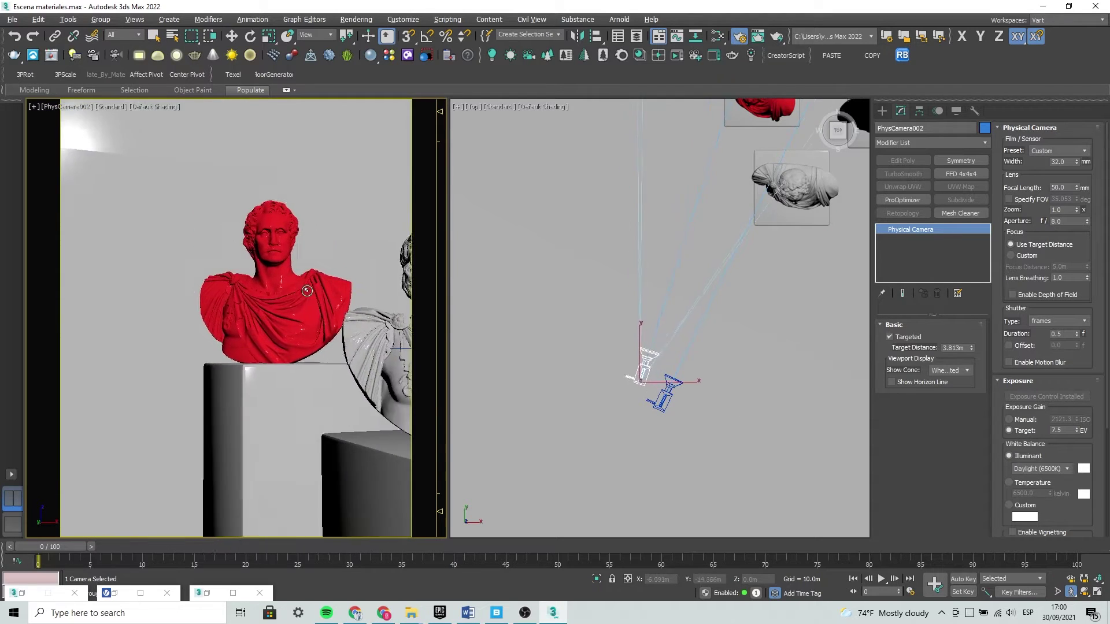
{"action": "left_click_drag", "start_coordinate": [296, 295], "coordinate": [325, 288]}
{"action": "key", "text": "Up"}
{"action": "key", "text": "Up"}
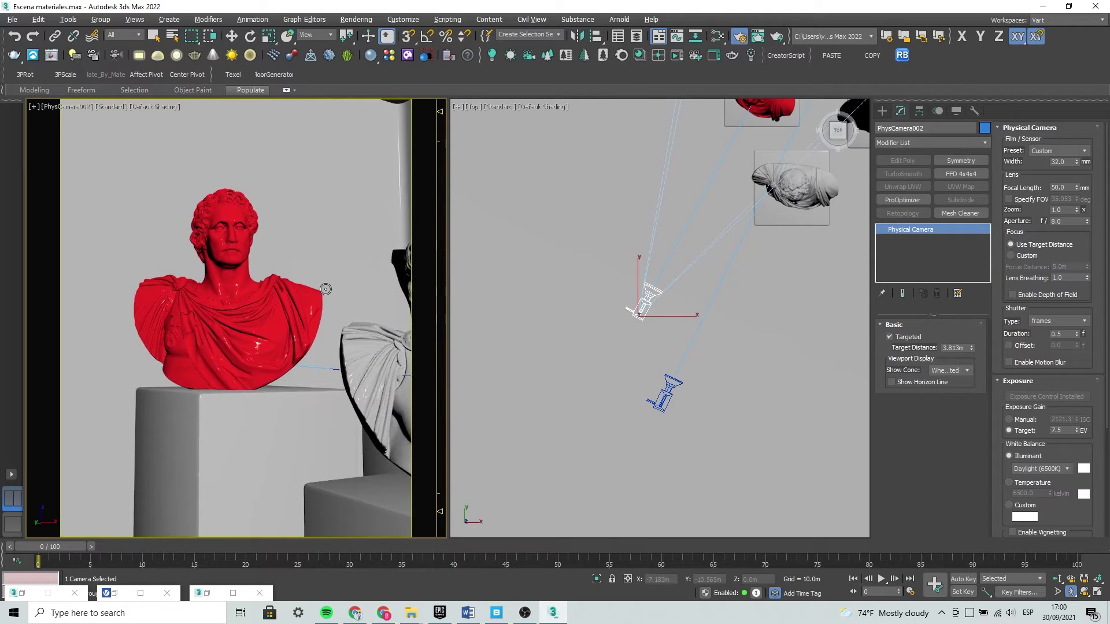
{"action": "key", "text": "super+space"}
{"action": "key", "text": "super+space"}
{"action": "key", "text": "super+space"}
{"action": "key", "text": "super+space"}
{"action": "key", "text": "super+space"}
{"action": "key", "text": "Up"}
{"action": "key", "text": "Up"}
{"action": "key", "text": "Up"}
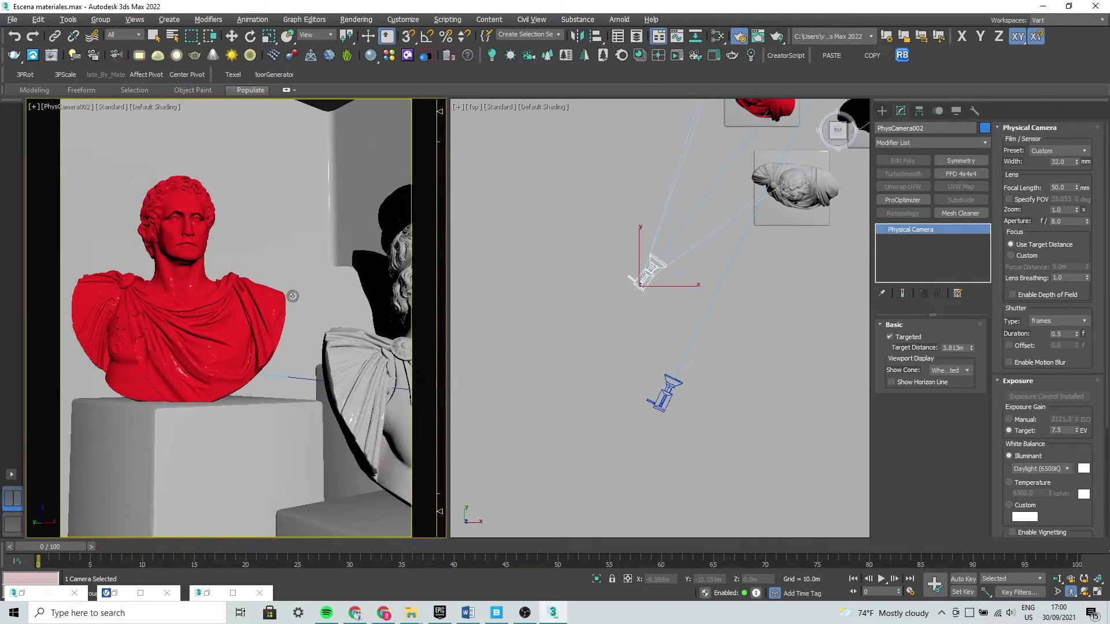
{"action": "key", "text": "Up"}
Fine-tune camera distance and tilt so the bust is centred and fills the view
{"action": "key", "text": "Left"}
{"action": "key", "text": "Left"}
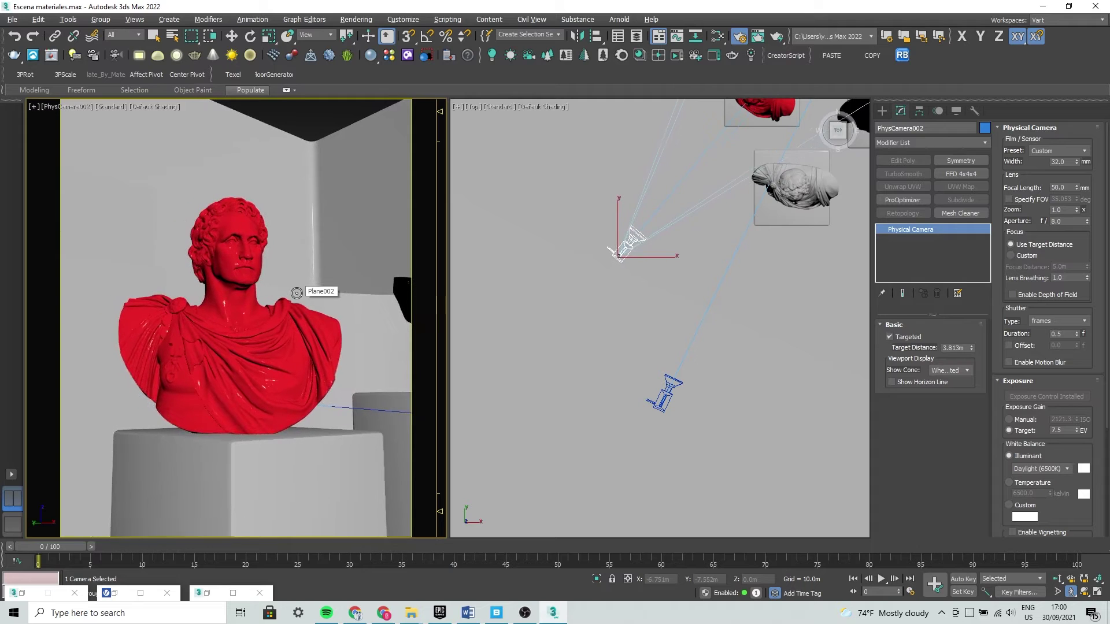
{"action": "key", "text": "Up"}
{"action": "key", "text": "Up"}
{"action": "key", "text": "Up"}
{"action": "key", "text": "Up"}
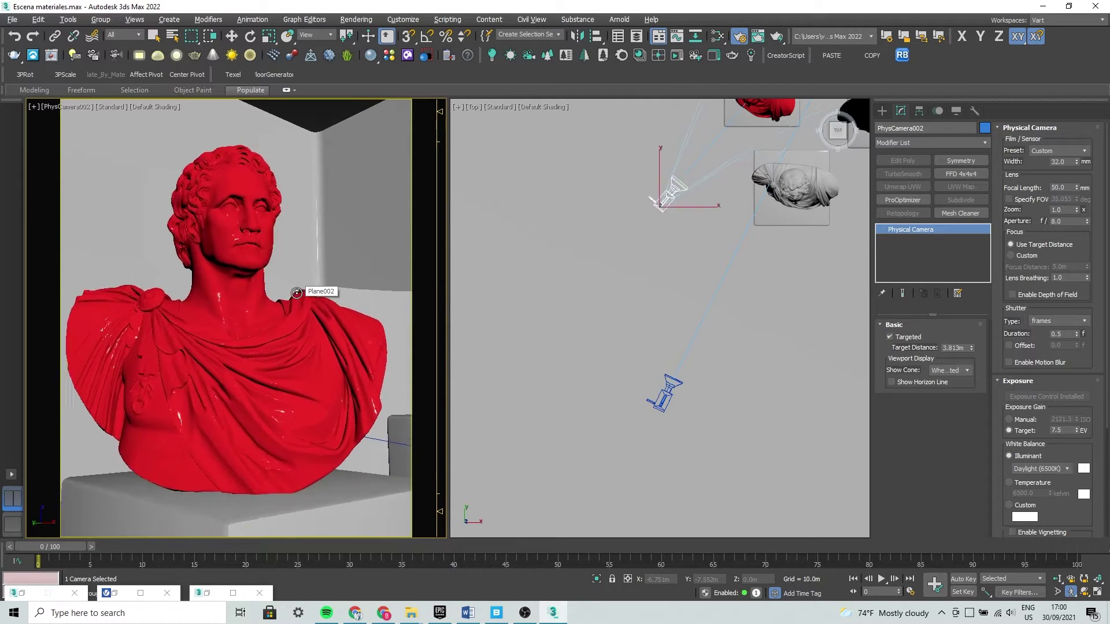
{"action": "key", "text": "Down"}
{"action": "key", "text": "Down"}
{"action": "key", "text": "Down"}
{"action": "key", "text": "Down"}
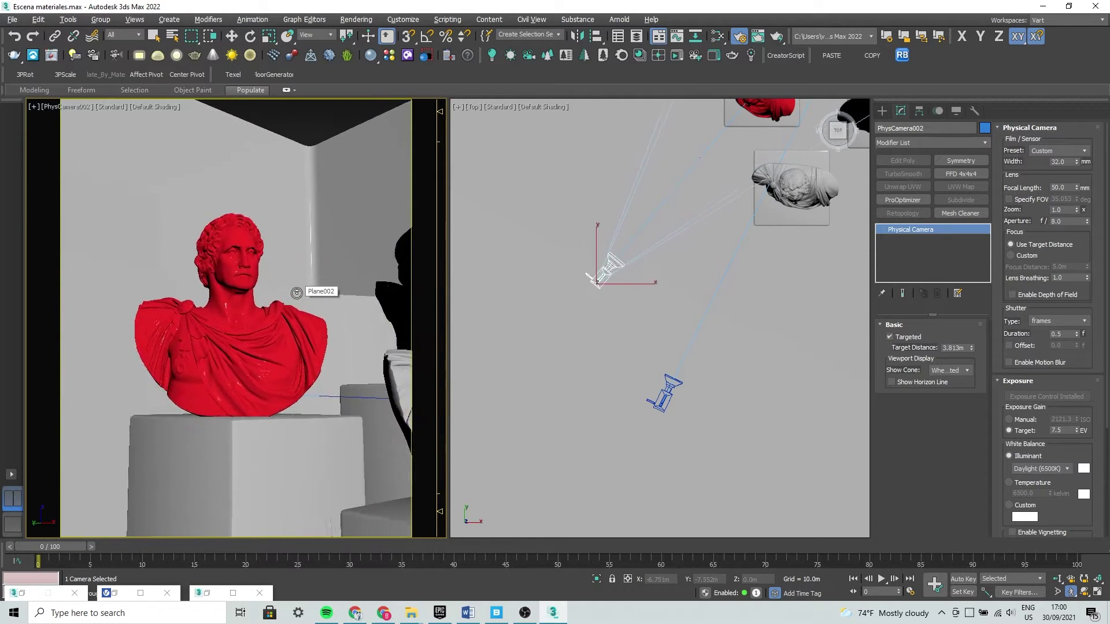
{"action": "key", "text": "Up"}
{"action": "key", "text": "Up"}
{"action": "key", "text": "Down"}
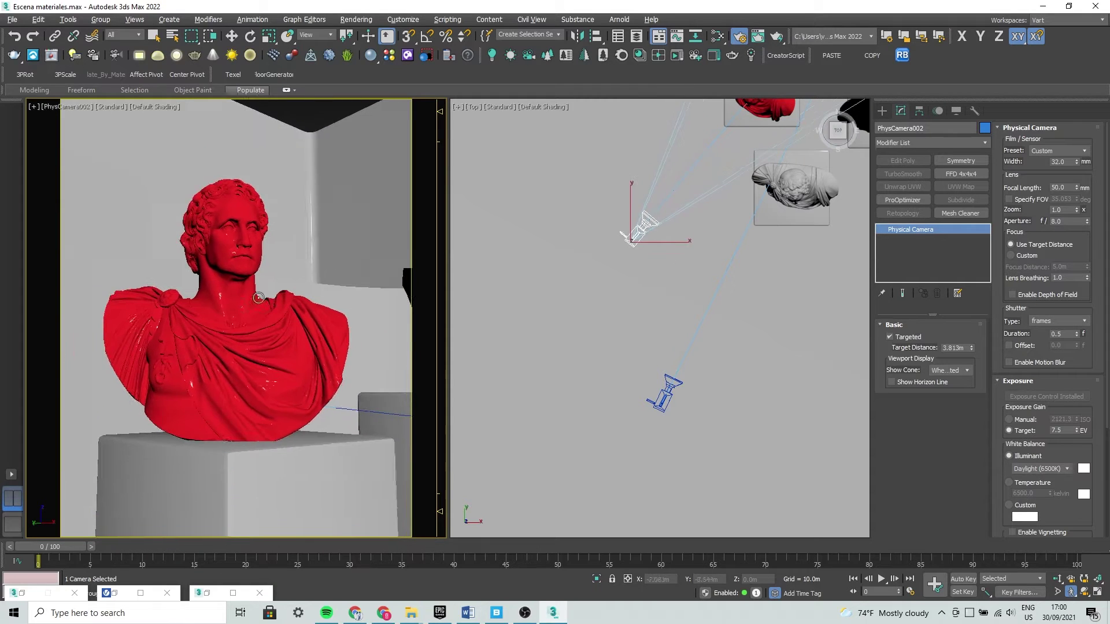
{"action": "key", "text": "Up"}
{"action": "key", "text": "Down"}
{"action": "key", "text": "Up"}
{"action": "left_click_drag", "start_coordinate": [248, 302], "coordinate": [248, 309]}
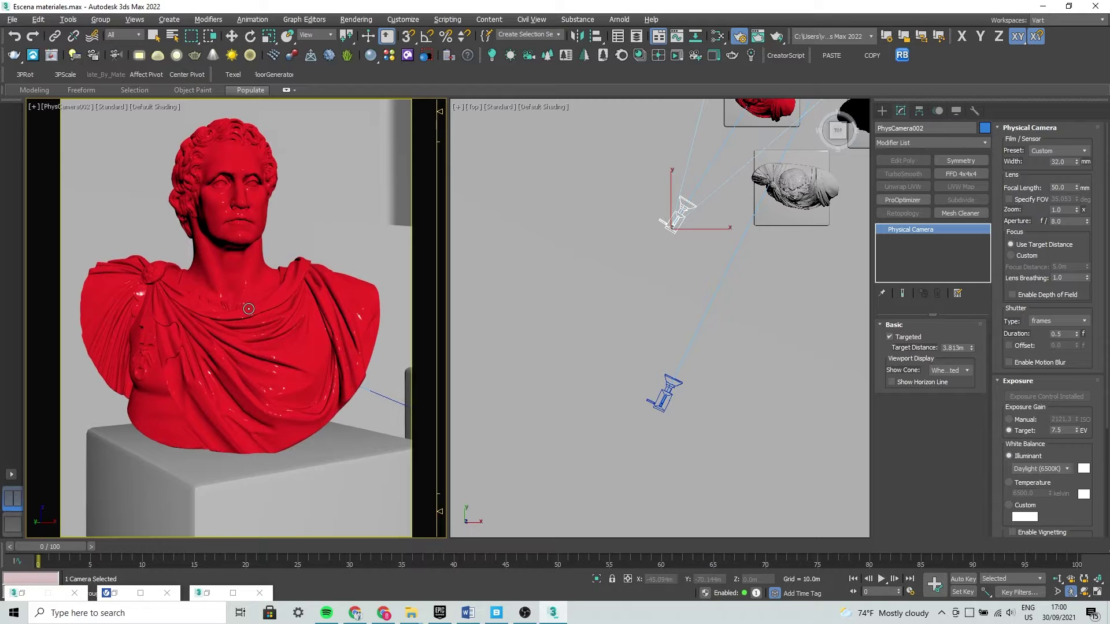
{"action": "left_click", "coordinate": [114, 593]}
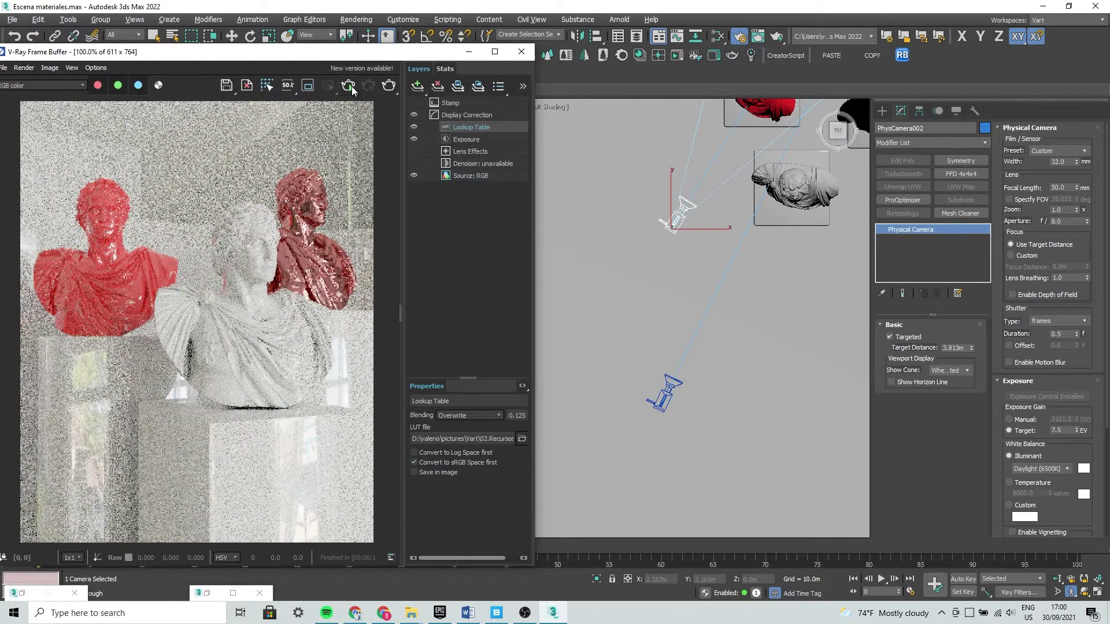
Start interactive V-Ray rendering of the camera view and reopen the Slate Material Editor
{"action": "left_click", "coordinate": [349, 87]}
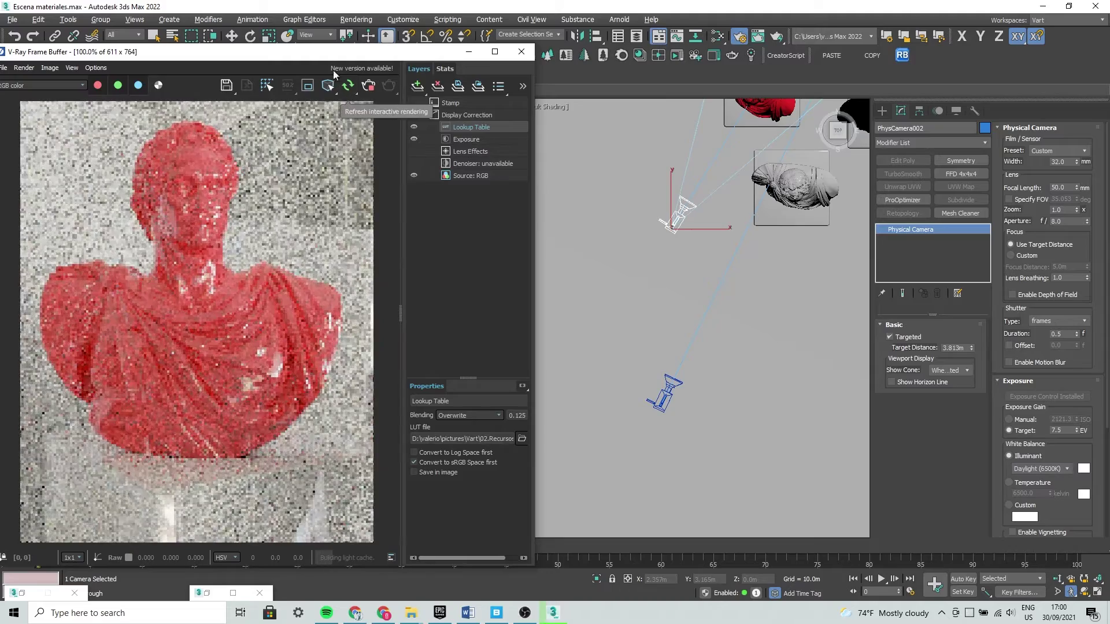
{"action": "left_click_drag", "start_coordinate": [174, 51], "coordinate": [191, 51]}
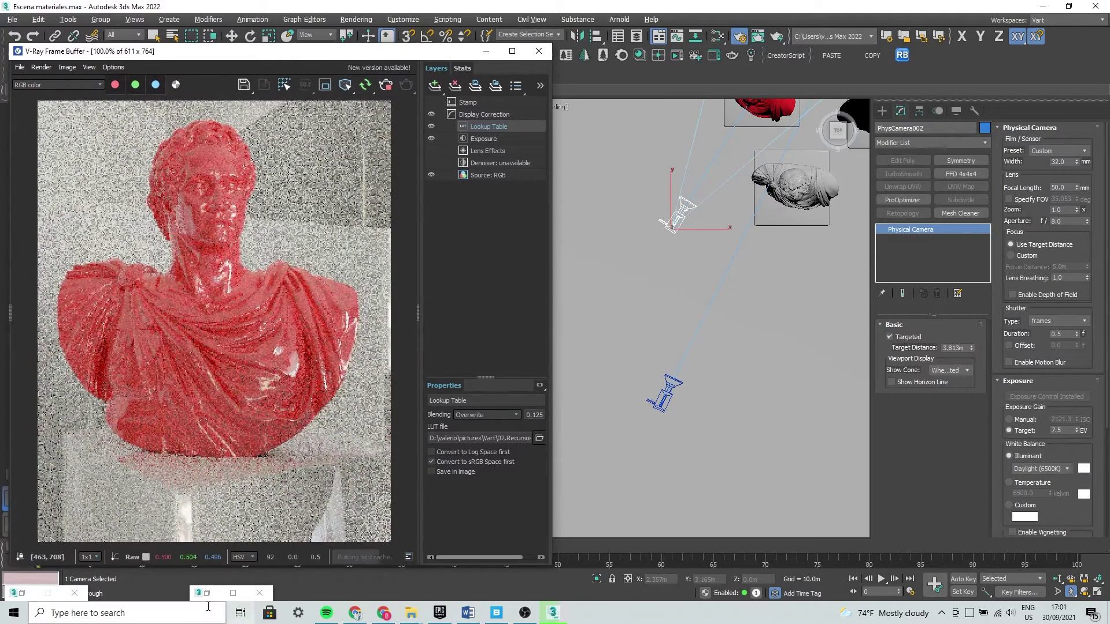
{"action": "left_click", "coordinate": [207, 593]}
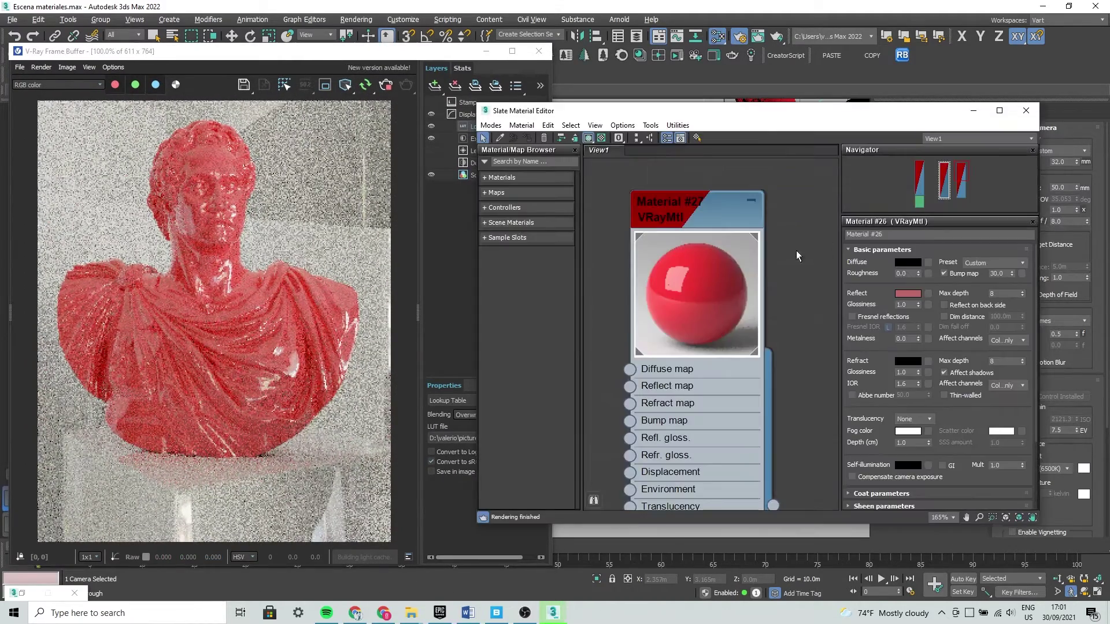
Load Material #27's parameters in the Slate editor
{"action": "scroll", "coordinate": [694, 289], "scroll_direction": "down", "scroll_amount": 1}
{"action": "scroll", "coordinate": [694, 300], "scroll_direction": "down", "scroll_amount": 1}
{"action": "scroll", "coordinate": [692, 267], "scroll_direction": "down", "scroll_amount": 1}
{"action": "scroll", "coordinate": [693, 275], "scroll_direction": "down", "scroll_amount": 1}
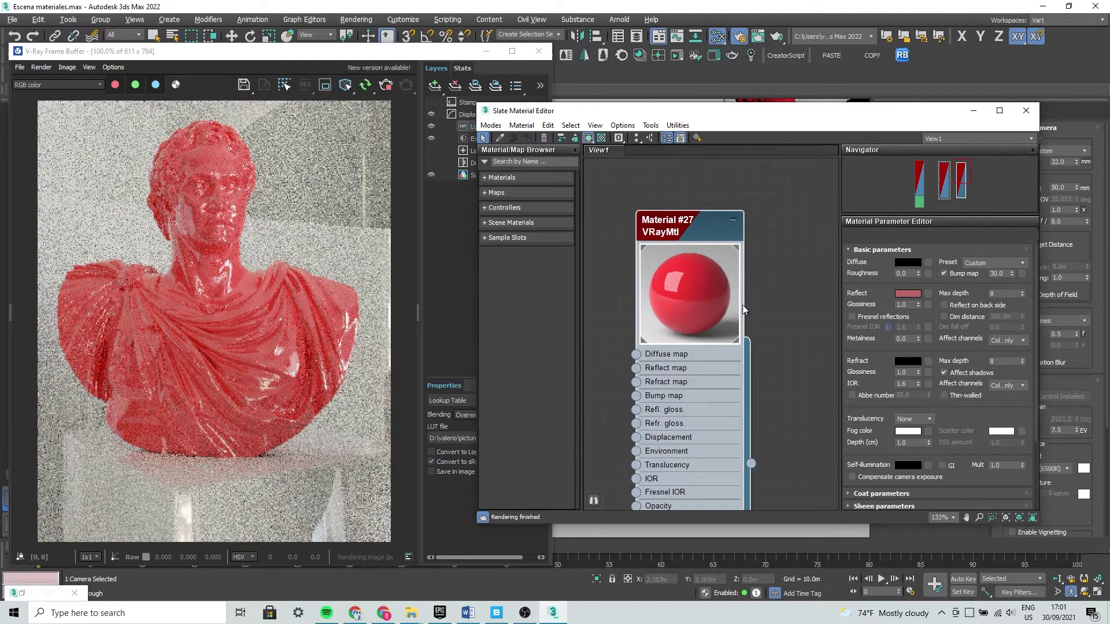
{"action": "double_click", "coordinate": [688, 273]}
{"action": "mouse_move", "coordinate": [680, 109]}
{"action": "left_mouse_down"}
{"action": "mouse_move", "coordinate": [719, 114]}
{"action": "mouse_move", "coordinate": [731, 98]}
{"action": "left_mouse_up"}
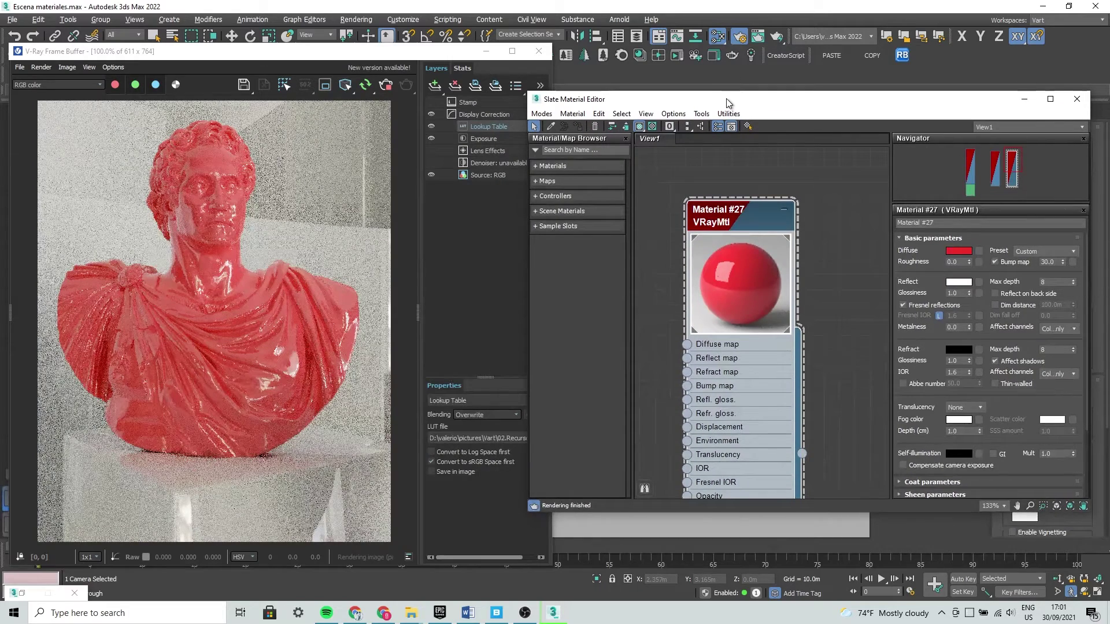
Change Material #27's diffuse colour from red to golden yellow
{"action": "left_click", "coordinate": [957, 252]}
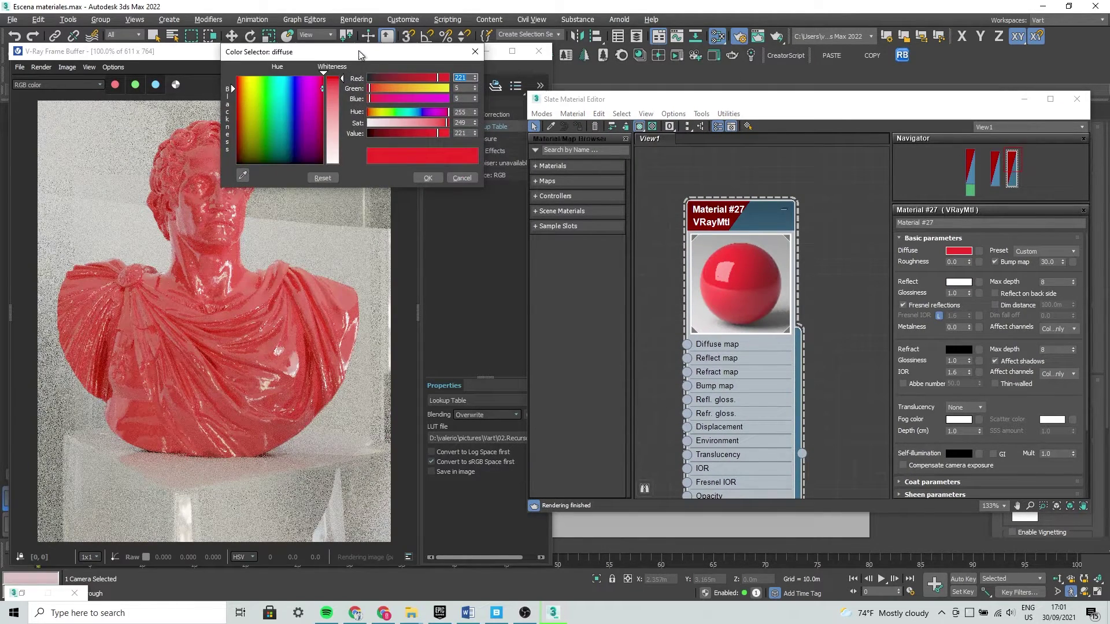
{"action": "left_click_drag", "start_coordinate": [361, 53], "coordinate": [696, 117]}
{"action": "mouse_move", "coordinate": [595, 185]}
{"action": "left_mouse_down"}
{"action": "mouse_move", "coordinate": [587, 202]}
{"action": "mouse_move", "coordinate": [584, 190]}
{"action": "left_mouse_up"}
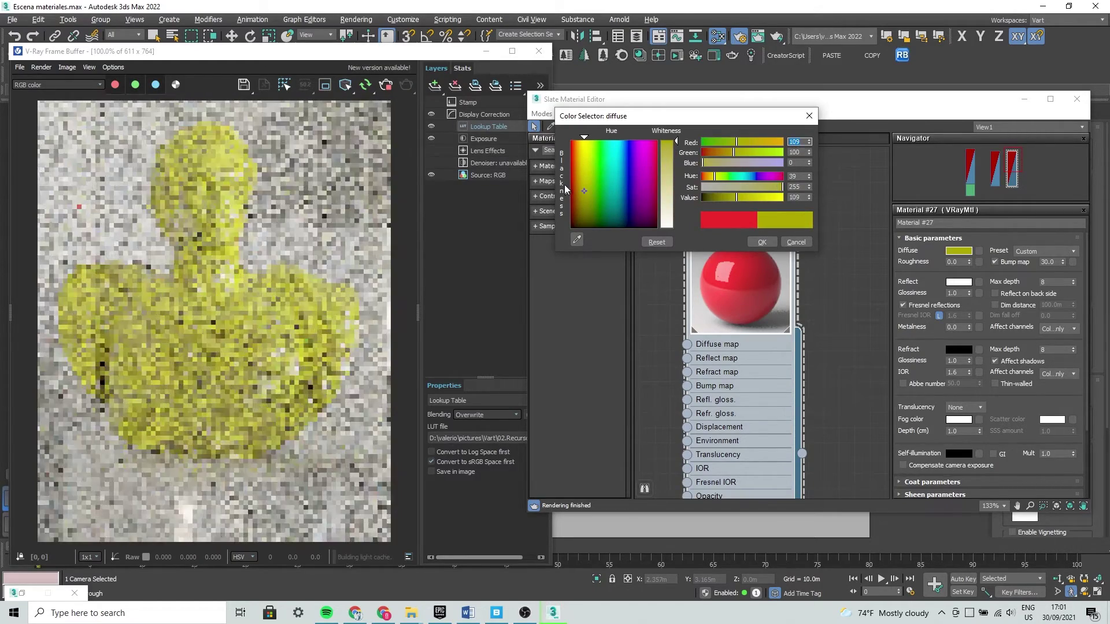
{"action": "left_click_drag", "start_coordinate": [583, 191], "coordinate": [579, 161]}
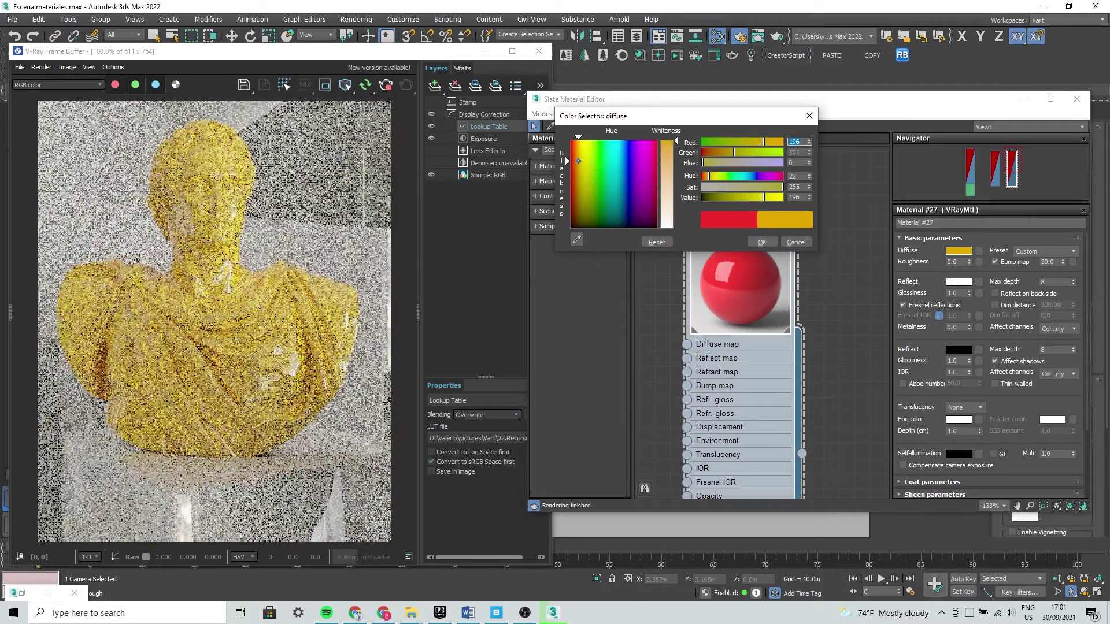
{"action": "left_click", "coordinate": [758, 242]}
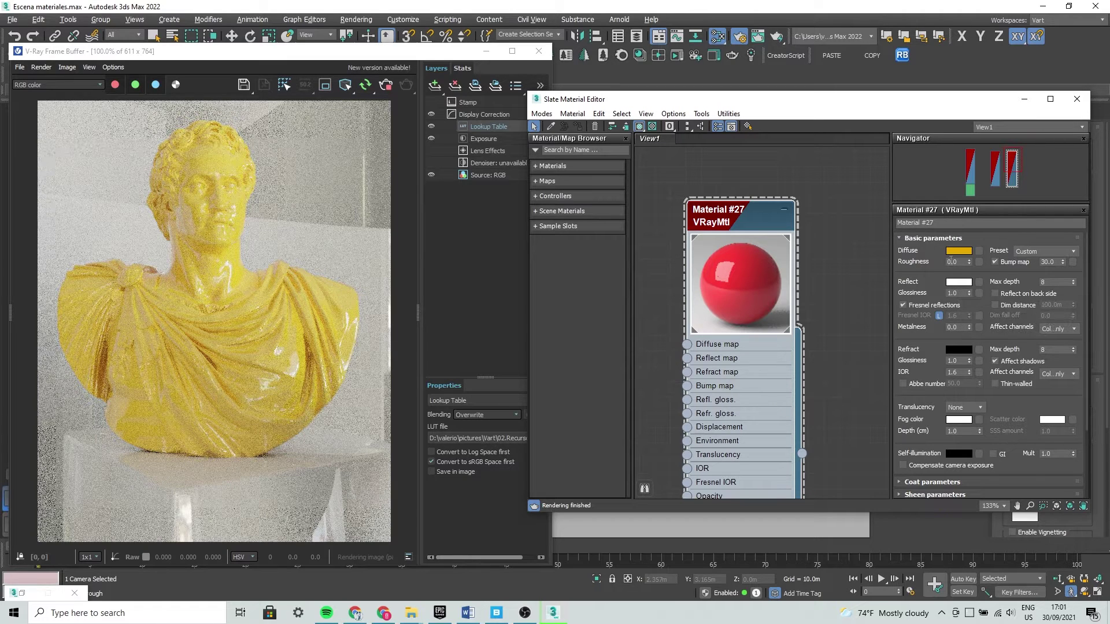
{"action": "left_click", "coordinate": [958, 293]}
{"action": "type", "text": "0.8"}
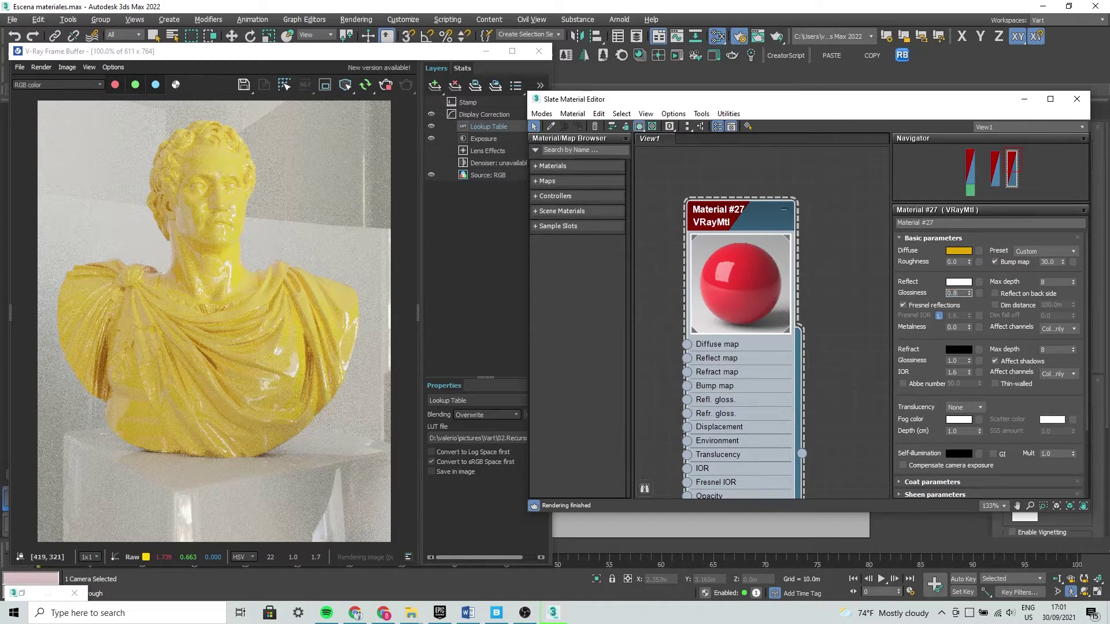
Set reflection glossiness to 0.8 and inspect the bust's highlights and drapery in the render
{"action": "key", "text": "Return"}
{"action": "left_click", "coordinate": [226, 266]}
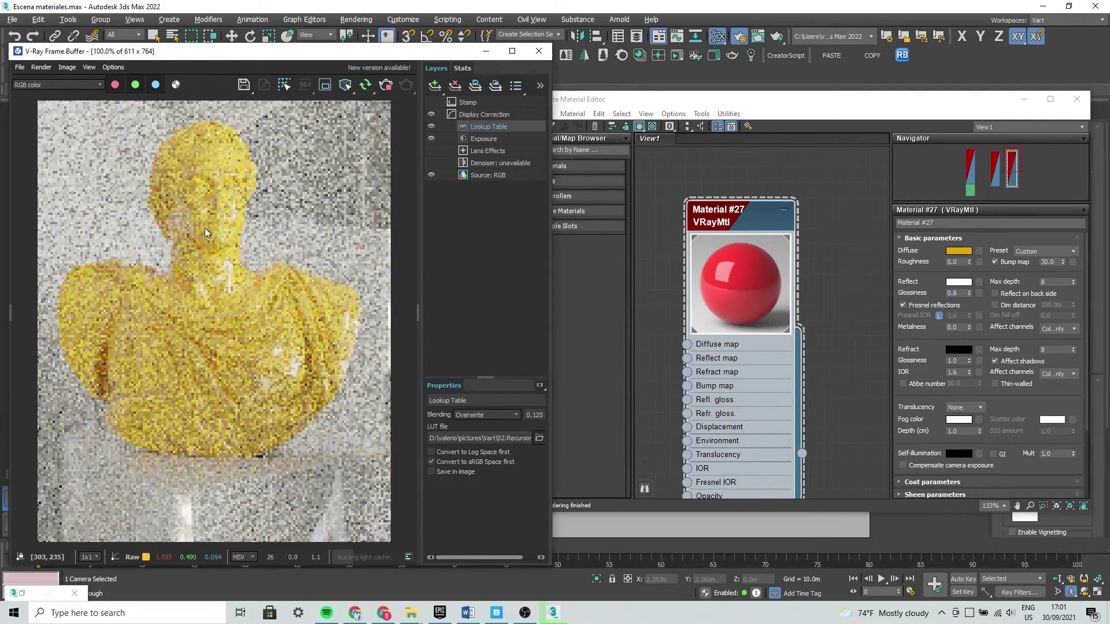
{"action": "scroll", "coordinate": [183, 239], "scroll_direction": "up", "scroll_amount": 2}
{"action": "scroll", "coordinate": [184, 239], "scroll_direction": "down", "scroll_amount": 1}
{"action": "scroll", "coordinate": [191, 238], "scroll_direction": "up", "scroll_amount": 2}
{"action": "scroll", "coordinate": [193, 237], "scroll_direction": "down", "scroll_amount": 2}
{"action": "scroll", "coordinate": [196, 235], "scroll_direction": "up", "scroll_amount": 1}
{"action": "scroll", "coordinate": [200, 243], "scroll_direction": "down", "scroll_amount": 1}
{"action": "scroll", "coordinate": [206, 263], "scroll_direction": "up", "scroll_amount": 1}
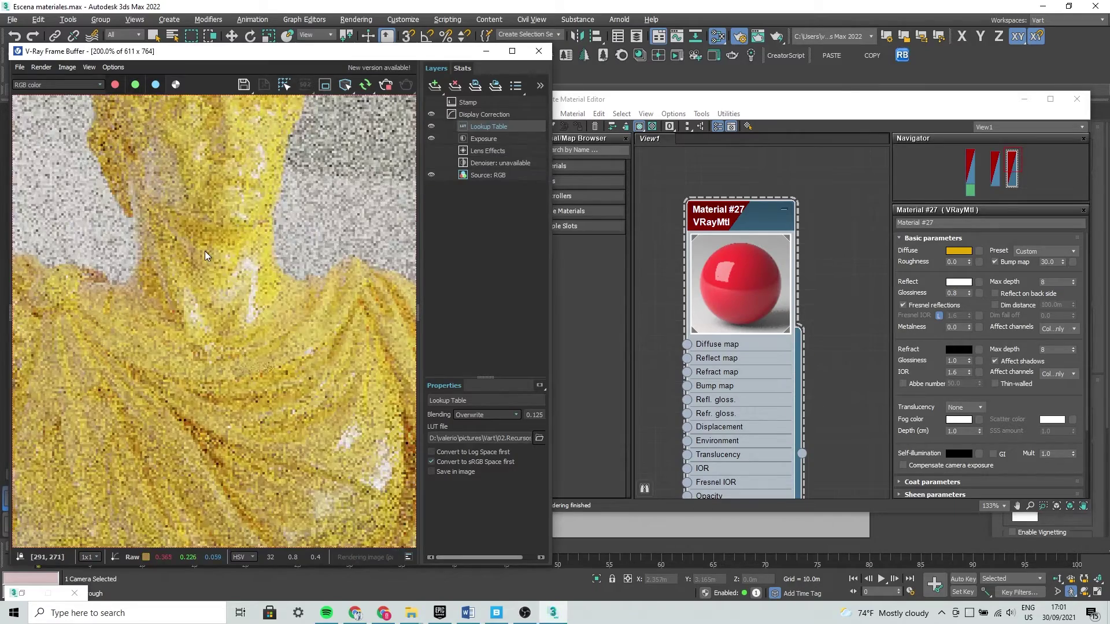
{"action": "scroll", "coordinate": [208, 251], "scroll_direction": "down", "scroll_amount": 1}
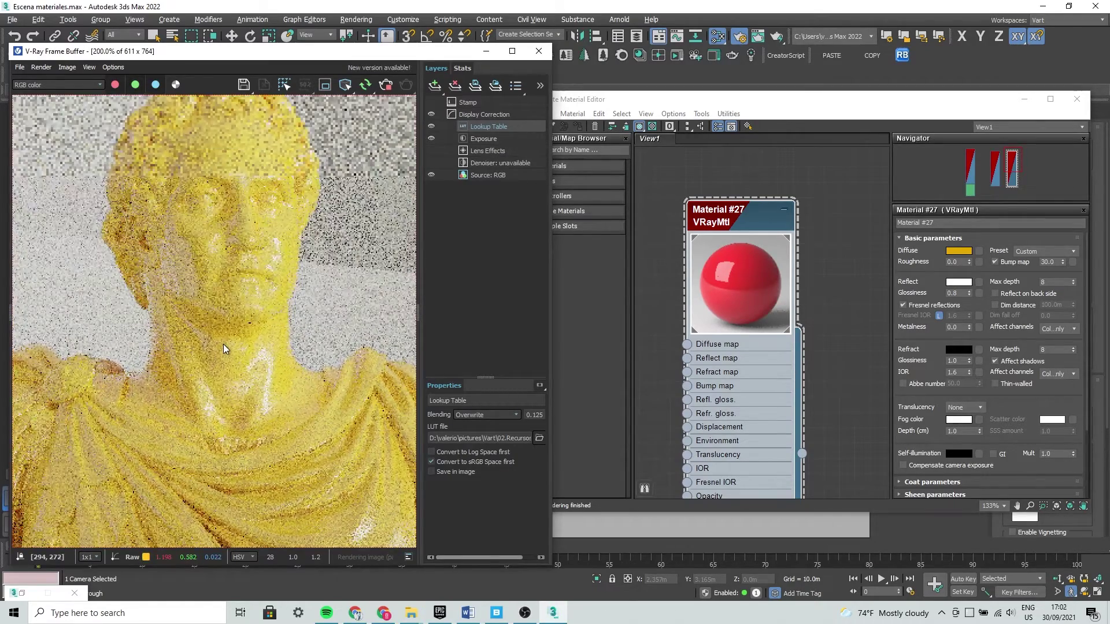
{"action": "scroll", "coordinate": [223, 345], "scroll_direction": "up", "scroll_amount": 2}
{"action": "scroll", "coordinate": [214, 288], "scroll_direction": "down", "scroll_amount": 1}
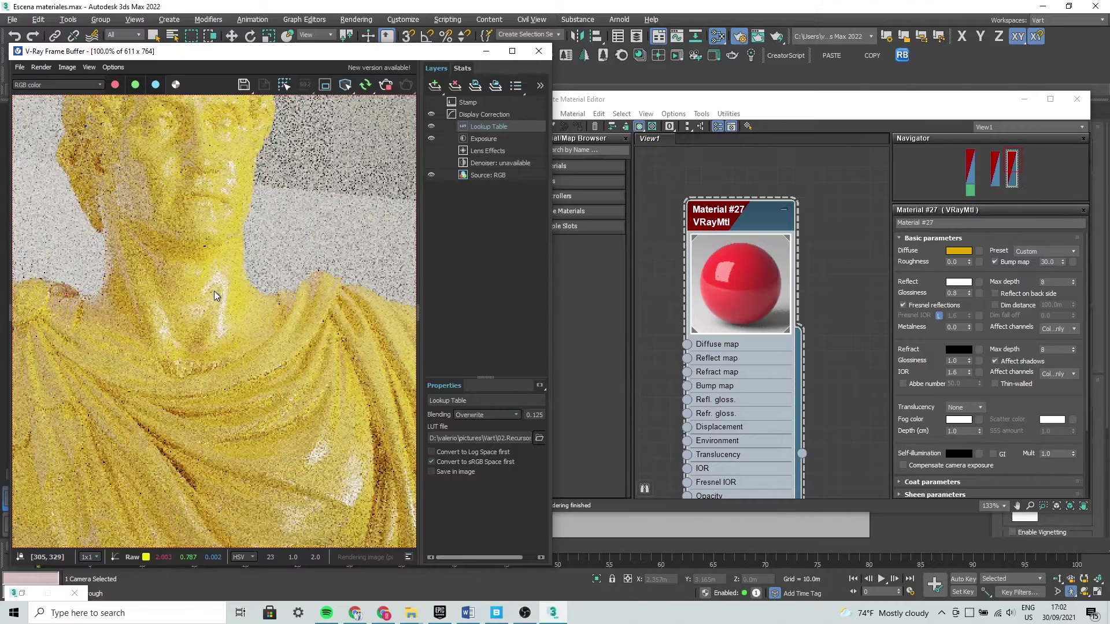
{"action": "scroll", "coordinate": [214, 291], "scroll_direction": "down", "scroll_amount": 1}
{"action": "scroll", "coordinate": [214, 292], "scroll_direction": "up", "scroll_amount": 1}
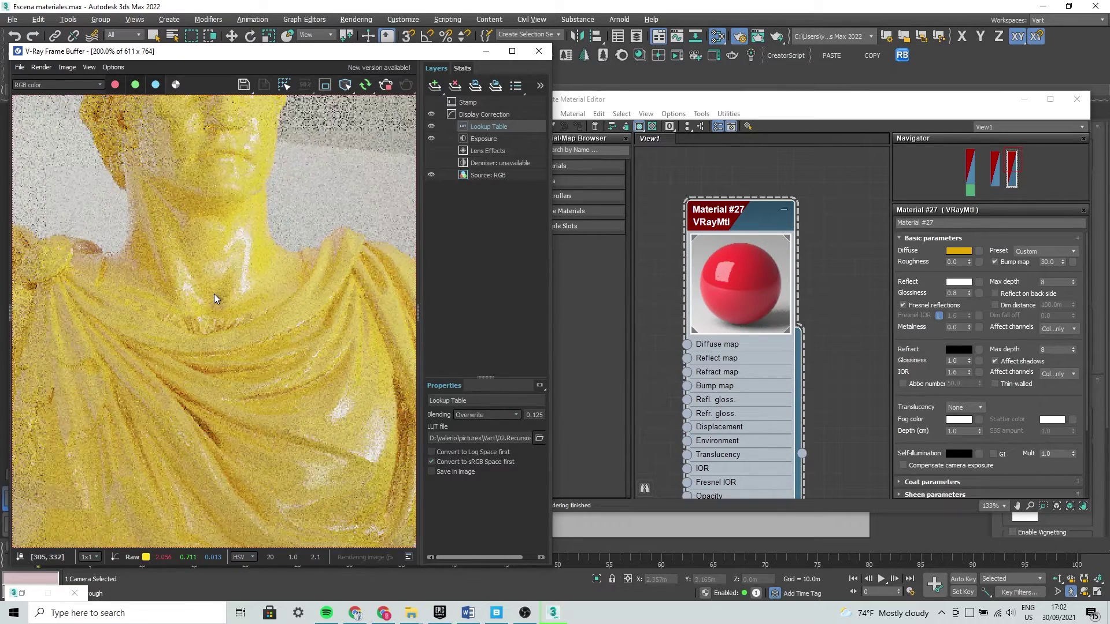
{"action": "middle_click_drag", "start_coordinate": [218, 297], "coordinate": [240, 310]}
Try reflection glossiness 0.5 and inspect the bust's face and neck highlights
{"action": "left_click", "coordinate": [962, 294]}
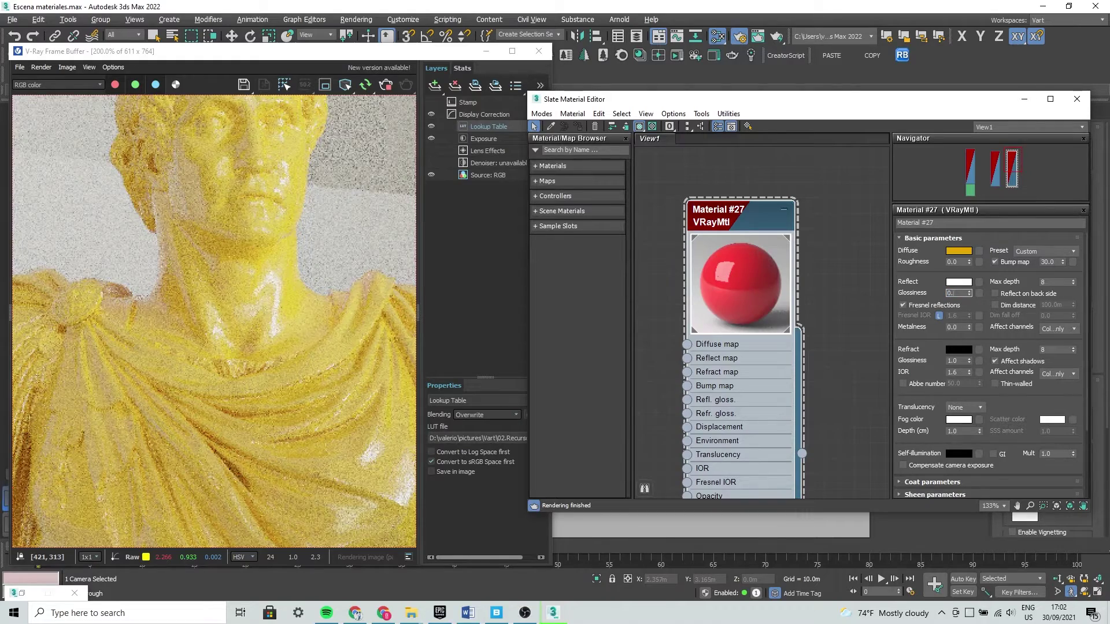
{"action": "type", "text": "5"}
{"action": "key", "text": "Return"}
{"action": "left_click", "coordinate": [329, 315]}
{"action": "scroll", "coordinate": [296, 299], "scroll_direction": "down", "scroll_amount": 1}
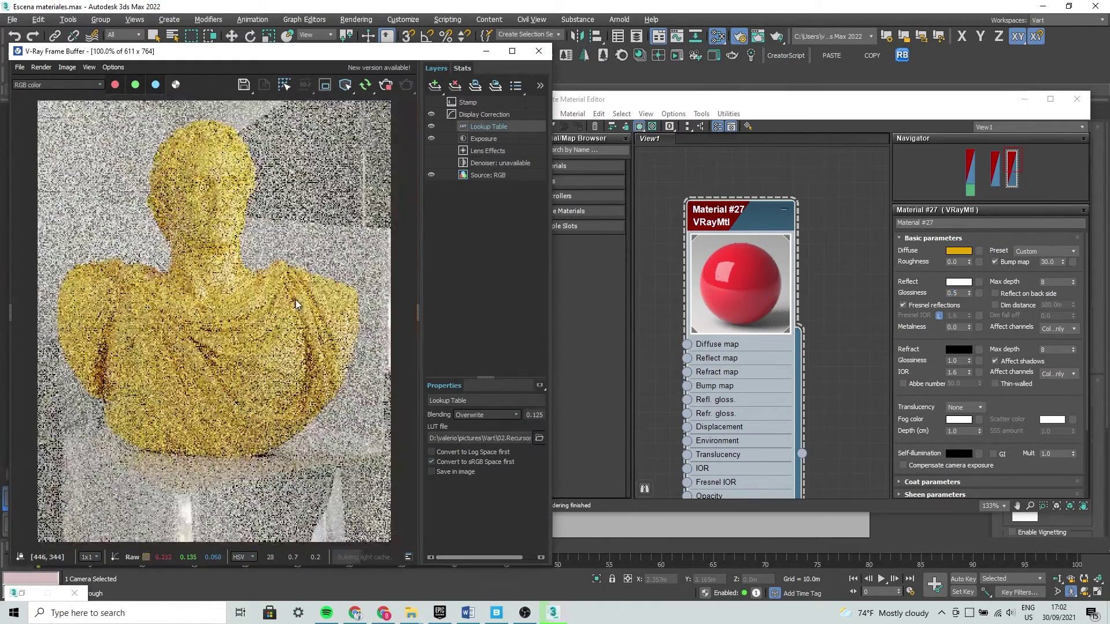
{"action": "scroll", "coordinate": [250, 314], "scroll_direction": "up", "scroll_amount": 1}
{"action": "mouse_move", "coordinate": [217, 274]}
{"action": "middle_mouse_down"}
{"action": "mouse_move", "coordinate": [263, 320]}
{"action": "mouse_move", "coordinate": [271, 303]}
{"action": "middle_mouse_up"}
{"action": "scroll", "coordinate": [264, 330], "scroll_direction": "down", "scroll_amount": 1}
{"action": "scroll", "coordinate": [258, 349], "scroll_direction": "up", "scroll_amount": 1}
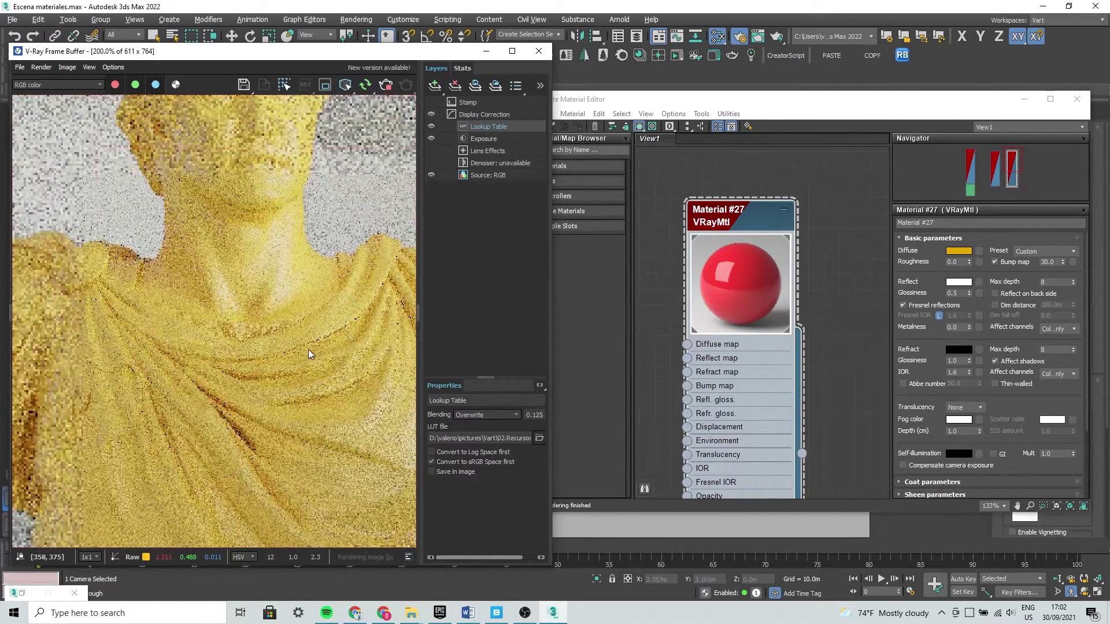
{"action": "scroll", "coordinate": [307, 350], "scroll_direction": "down", "scroll_amount": 1}
{"action": "scroll", "coordinate": [251, 379], "scroll_direction": "up", "scroll_amount": 1}
{"action": "scroll", "coordinate": [238, 389], "scroll_direction": "up", "scroll_amount": 1}
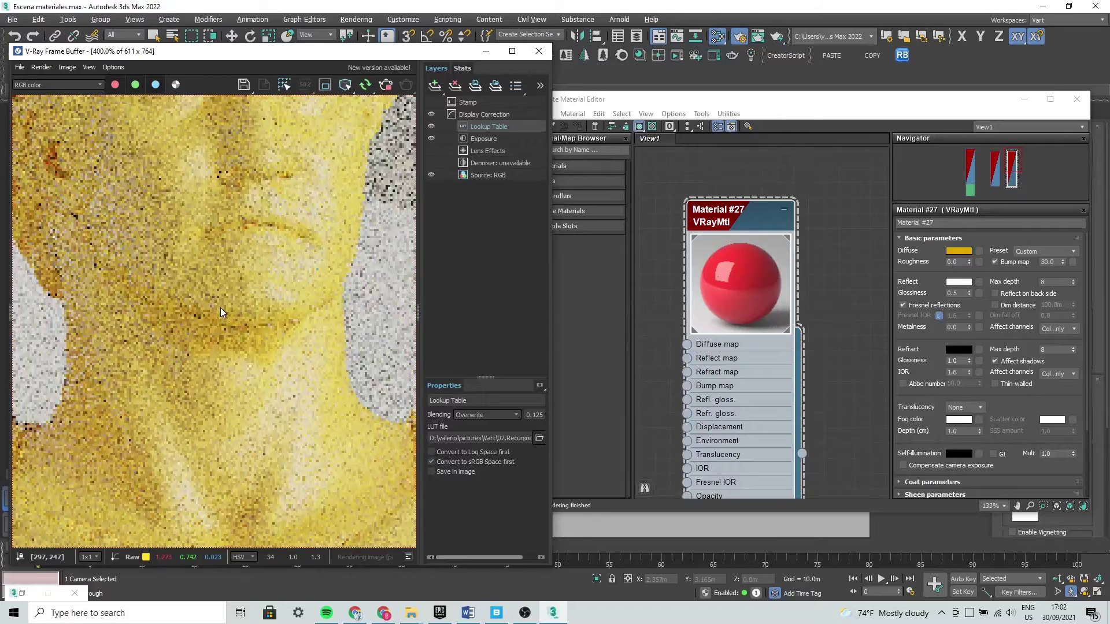
{"action": "scroll", "coordinate": [244, 407], "scroll_direction": "down", "scroll_amount": 1}
{"action": "scroll", "coordinate": [244, 400], "scroll_direction": "down", "scroll_amount": 1}
{"action": "scroll", "coordinate": [244, 398], "scroll_direction": "down", "scroll_amount": 1}
{"action": "scroll", "coordinate": [244, 398], "scroll_direction": "up", "scroll_amount": 1}
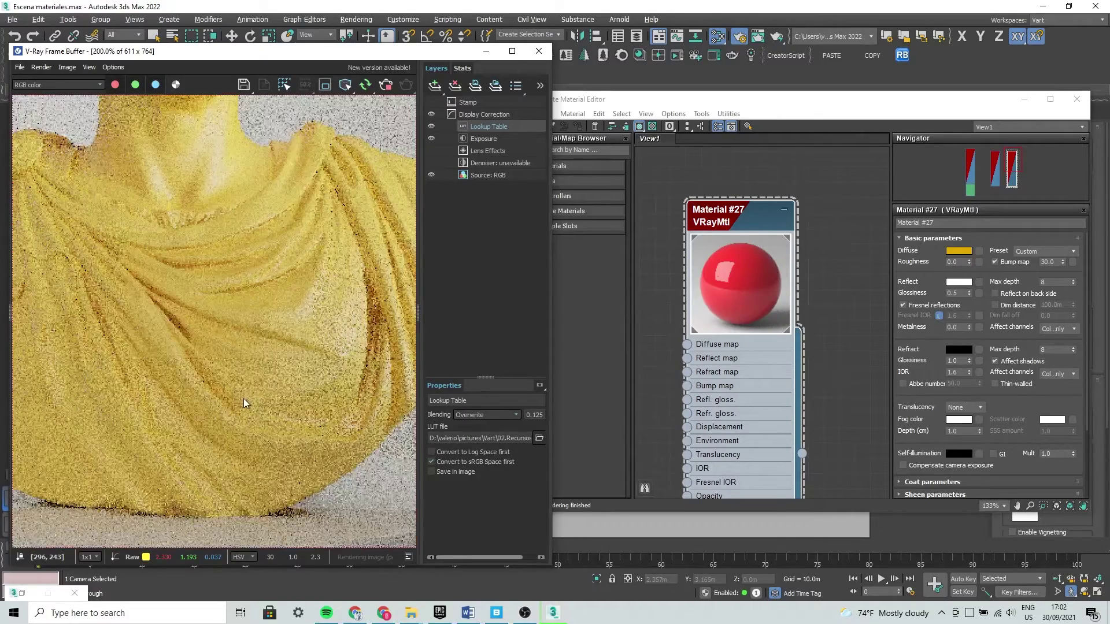
{"action": "middle_click_drag", "start_coordinate": [244, 398], "coordinate": [275, 396]}
{"action": "scroll", "coordinate": [240, 330], "scroll_direction": "down", "scroll_amount": 1}
{"action": "scroll", "coordinate": [243, 321], "scroll_direction": "up", "scroll_amount": 1}
{"action": "scroll", "coordinate": [269, 380], "scroll_direction": "up", "scroll_amount": 1}
{"action": "scroll", "coordinate": [270, 380], "scroll_direction": "down", "scroll_amount": 1}
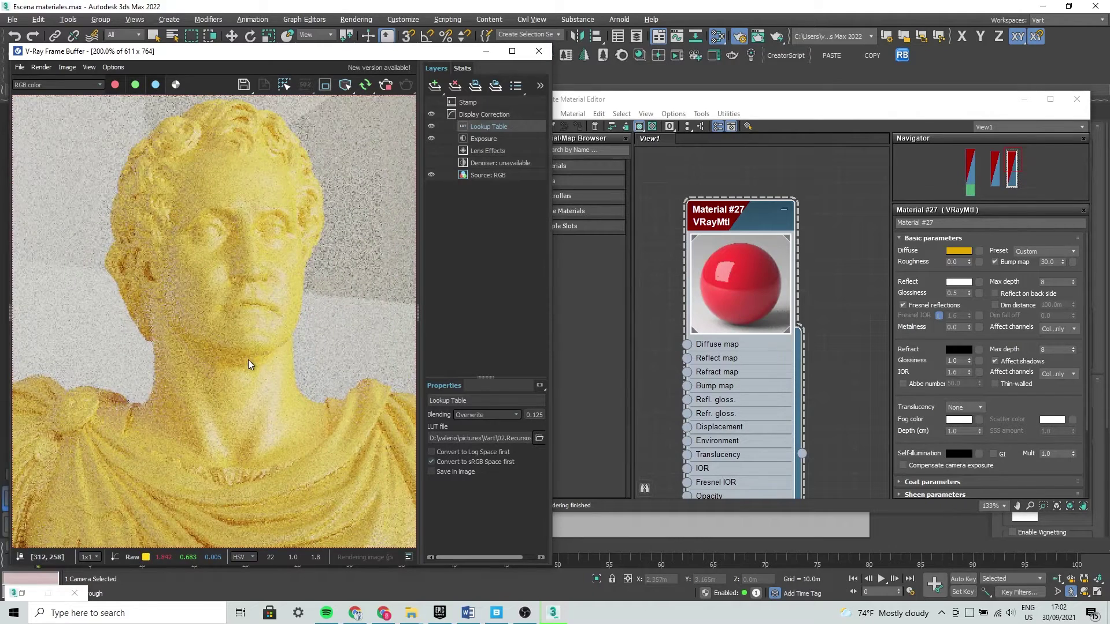
{"action": "mouse_move", "coordinate": [270, 379]}
{"action": "middle_mouse_down"}
{"action": "mouse_move", "coordinate": [214, 314]}
{"action": "mouse_move", "coordinate": [255, 331]}
{"action": "mouse_move", "coordinate": [252, 359]}
{"action": "middle_mouse_up"}
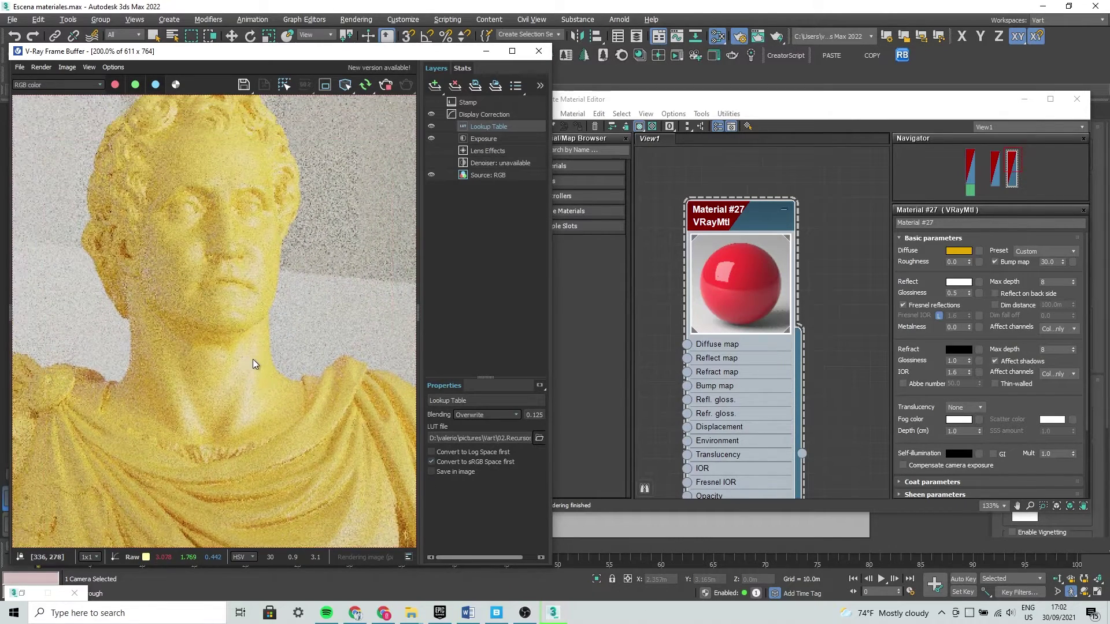
Set reflection glossiness to 0.9 and stop the running render
{"action": "left_click", "coordinate": [954, 296]}
{"action": "double_click", "coordinate": [953, 293]}
{"action": "type", "text": "0.9"}
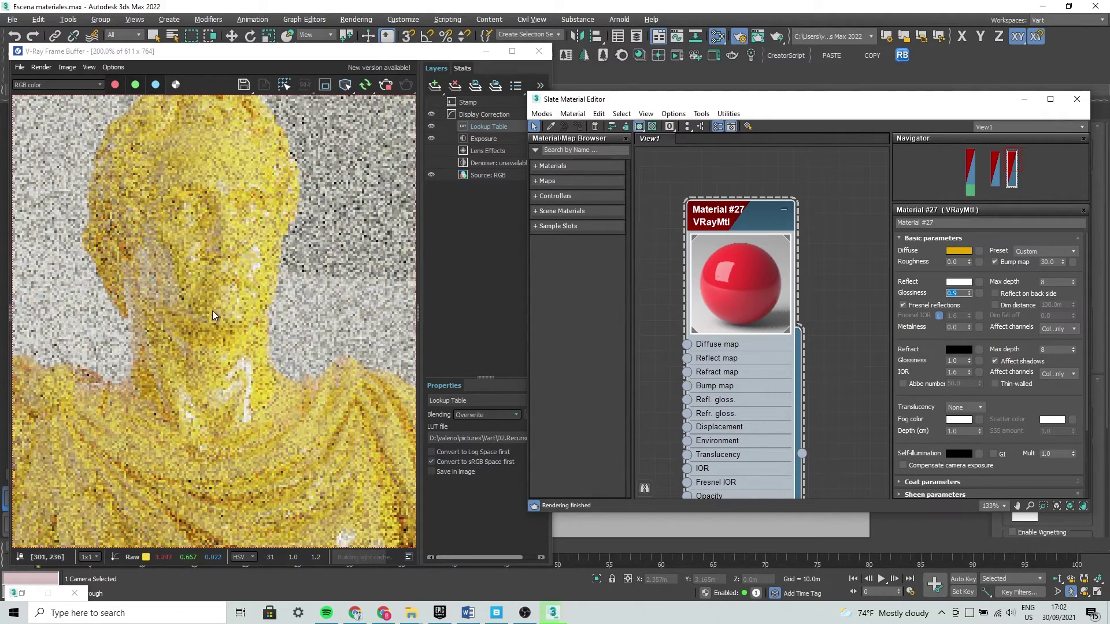
{"action": "scroll", "coordinate": [230, 349], "scroll_direction": "down", "scroll_amount": 2}
{"action": "scroll", "coordinate": [245, 307], "scroll_direction": "down", "scroll_amount": 1}
{"action": "scroll", "coordinate": [265, 377], "scroll_direction": "down", "scroll_amount": 1}
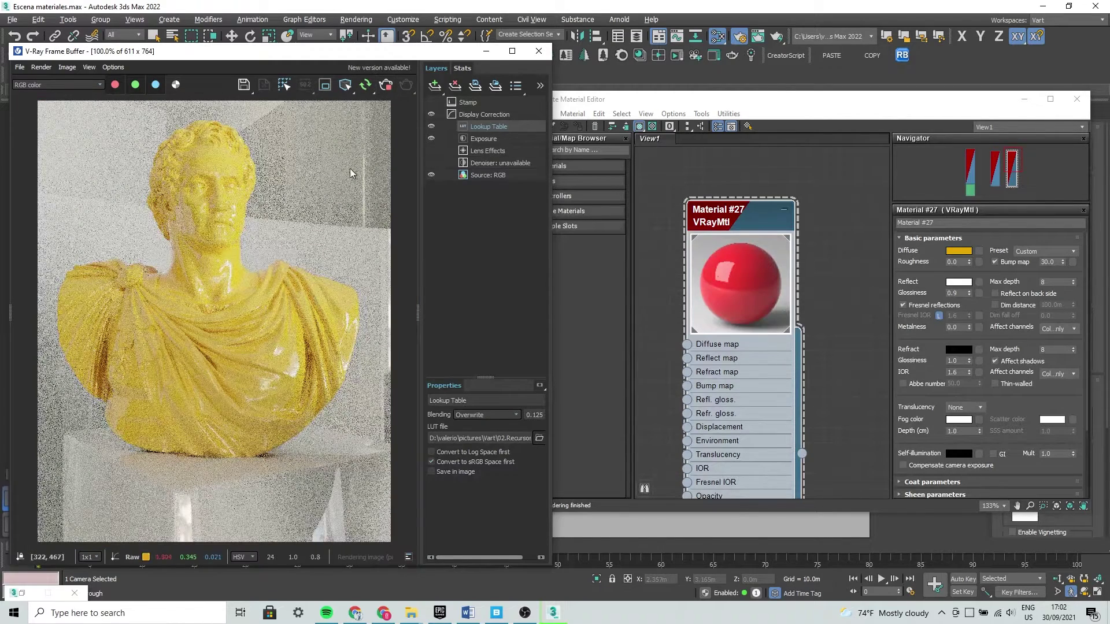
{"action": "left_click", "coordinate": [386, 86]}
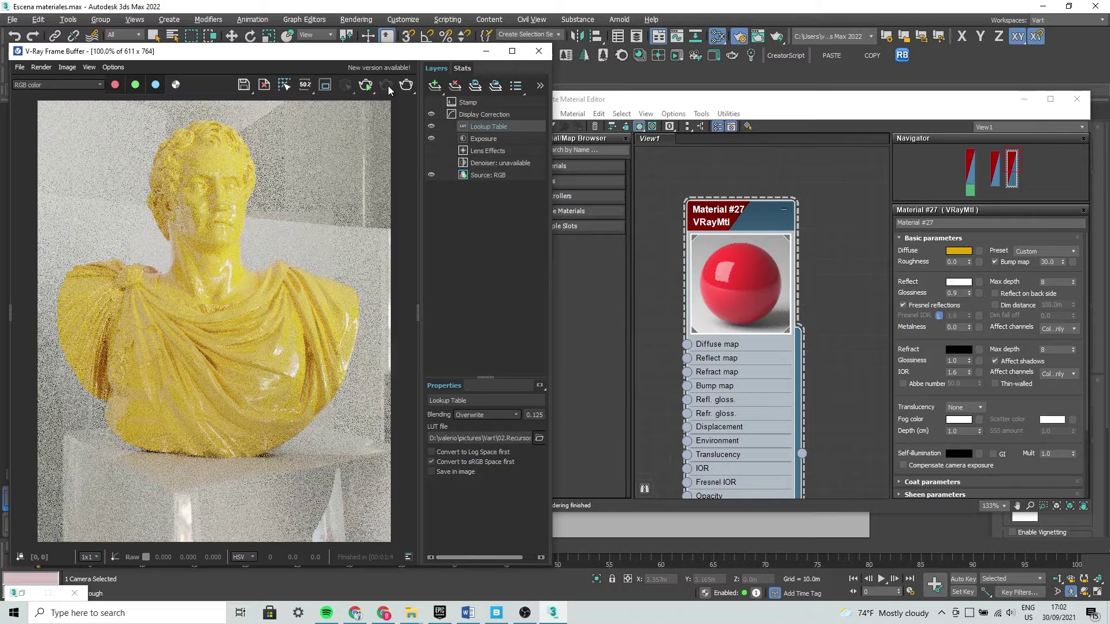
Minimize the Slate editor and Frame Buffer, then orbit the camera view around the bust
{"action": "left_click", "coordinate": [701, 99]}
{"action": "left_click", "coordinate": [1023, 99]}
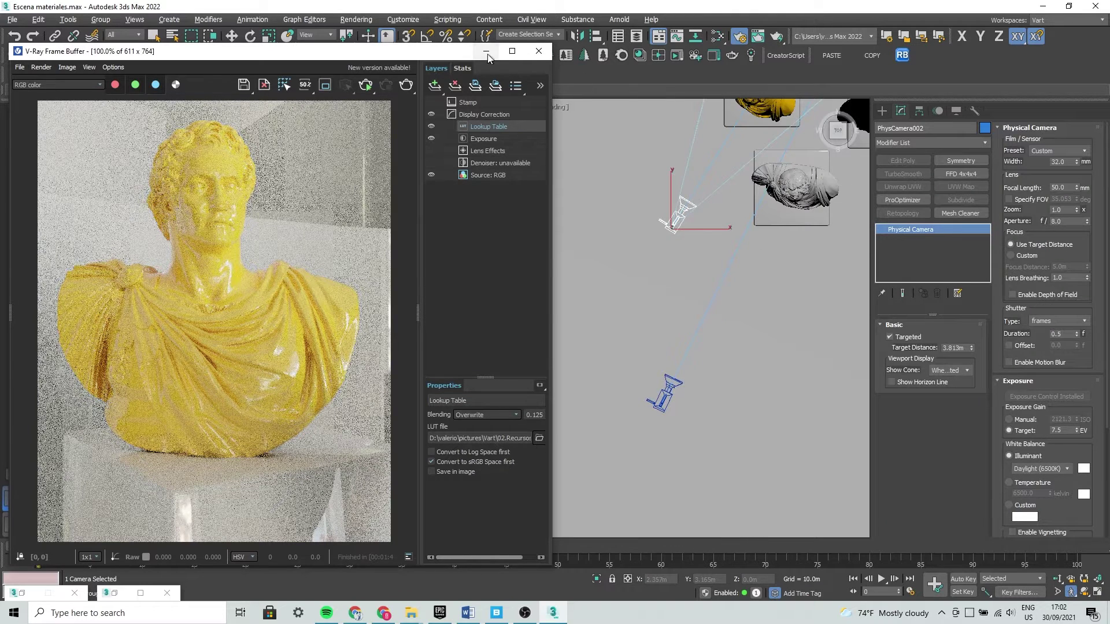
{"action": "left_click", "coordinate": [486, 51]}
{"action": "scroll", "coordinate": [230, 357], "scroll_direction": "up", "scroll_amount": 5}
{"action": "scroll", "coordinate": [258, 354], "scroll_direction": "up", "scroll_amount": 1}
{"action": "scroll", "coordinate": [258, 354], "scroll_direction": "up", "scroll_amount": 3}
{"action": "scroll", "coordinate": [245, 351], "scroll_direction": "up", "scroll_amount": 3}
{"action": "middle_click_drag", "start_coordinate": [245, 352], "coordinate": [204, 352], "text": "alt"}
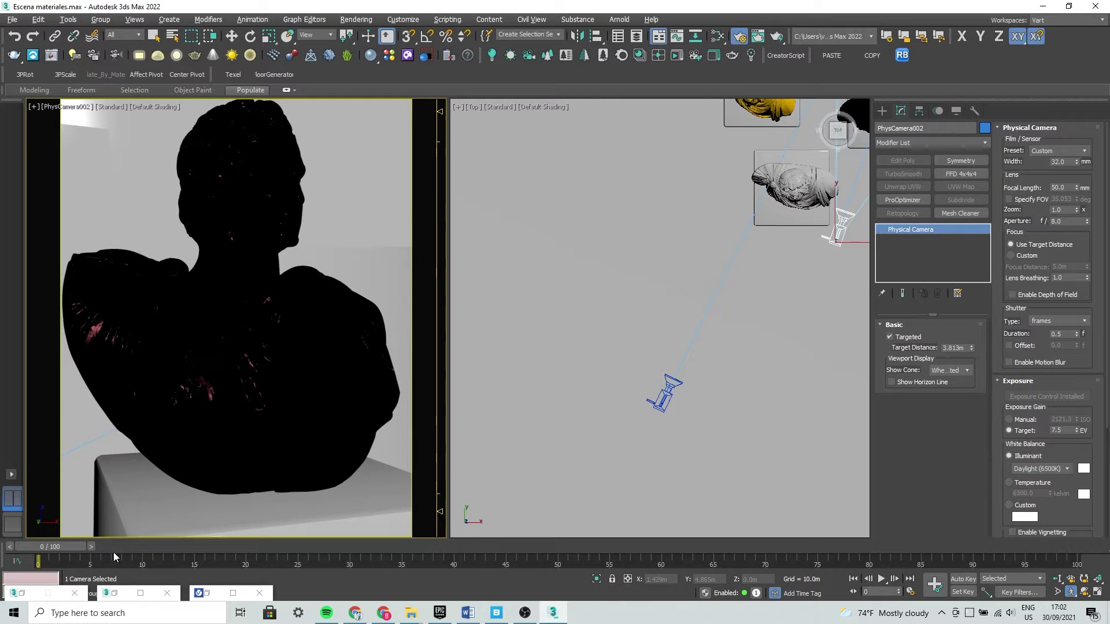
Restore the Frame Buffer, start an interactive render, and reopen Material #26 in the Slate editor
{"action": "left_click", "coordinate": [203, 594]}
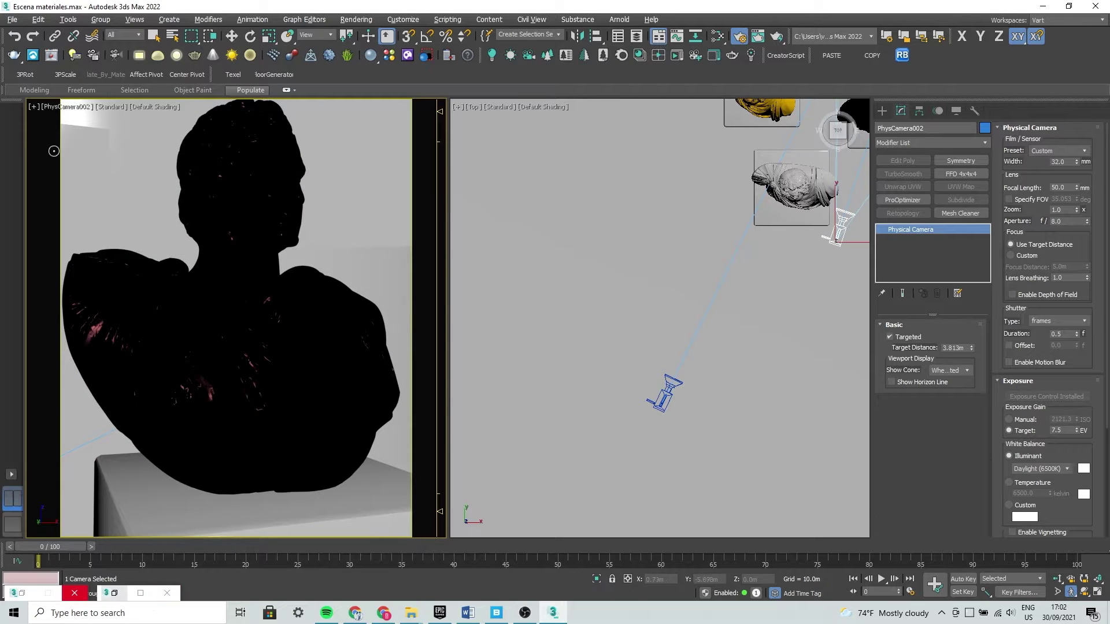
{"action": "left_click", "coordinate": [53, 57]}
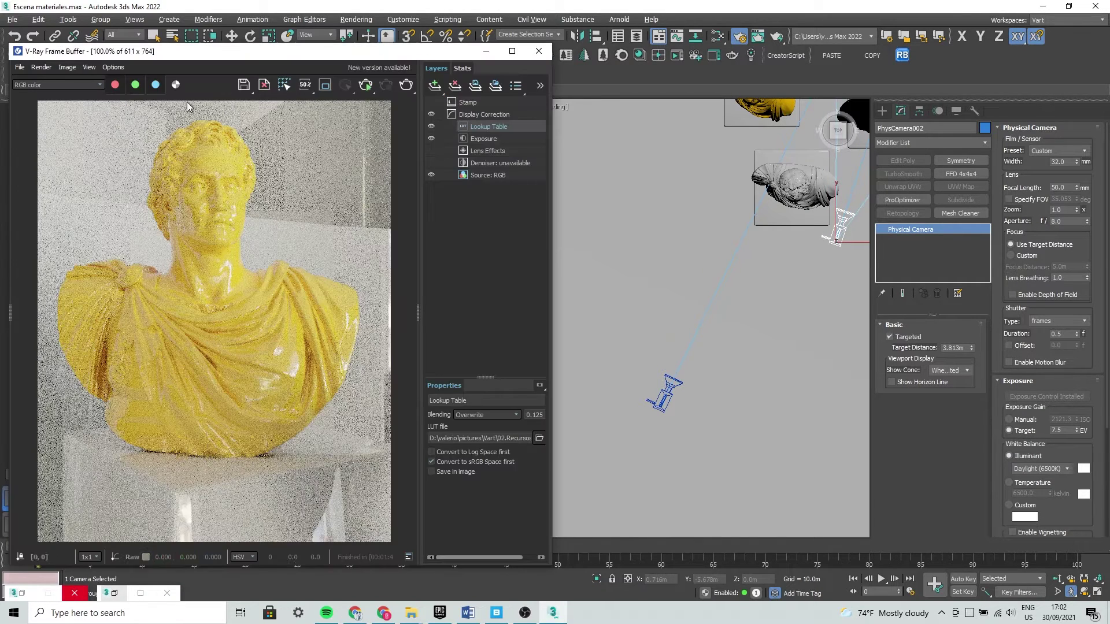
{"action": "left_click", "coordinate": [368, 92]}
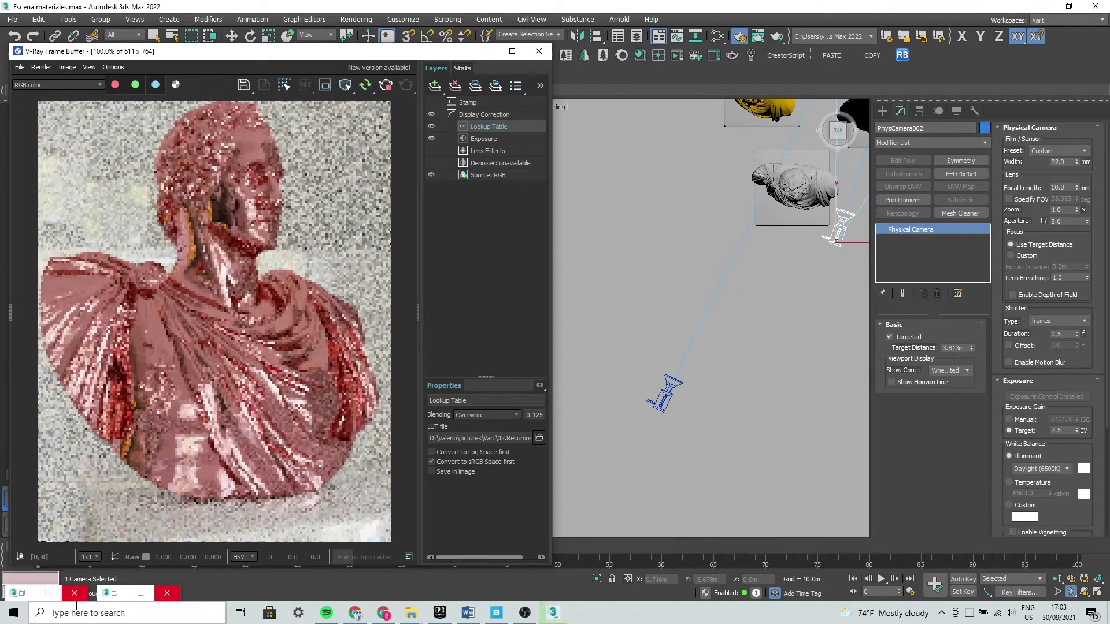
{"action": "left_click", "coordinate": [118, 598]}
{"action": "scroll", "coordinate": [751, 327], "scroll_direction": "down", "scroll_amount": 5}
{"action": "scroll", "coordinate": [837, 323], "scroll_direction": "up", "scroll_amount": 2}
{"action": "scroll", "coordinate": [748, 327], "scroll_direction": "up", "scroll_amount": 2}
{"action": "scroll", "coordinate": [716, 286], "scroll_direction": "up", "scroll_amount": 2}
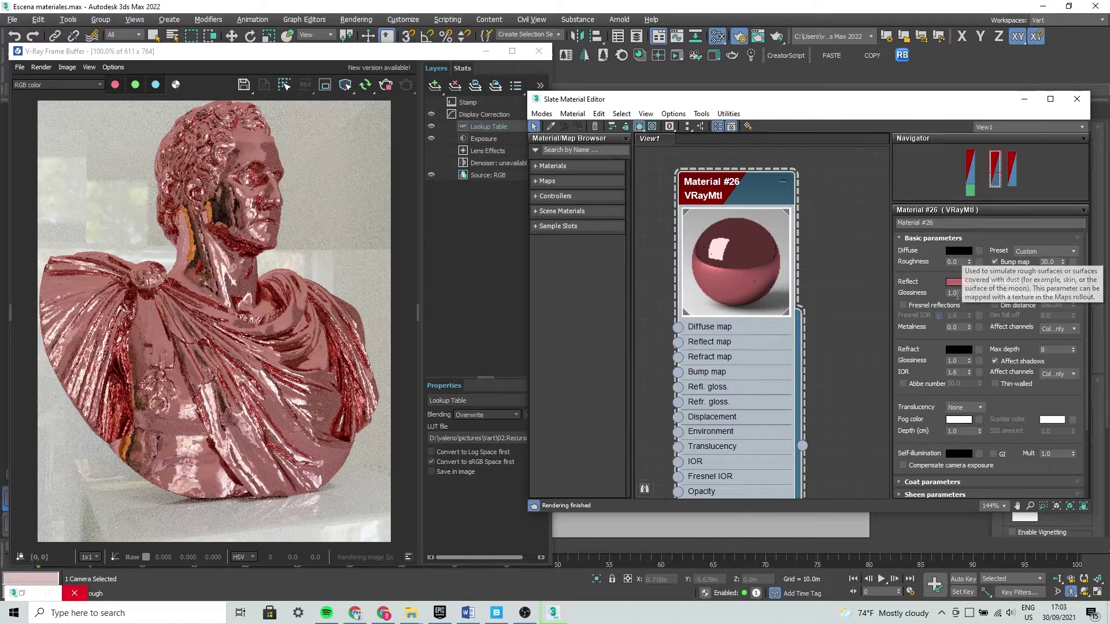
Set reflection glossiness to 0.80 and the reflect colour to a copper red (about 139/47/35)
{"action": "left_click_drag", "start_coordinate": [962, 293], "coordinate": [928, 294]}
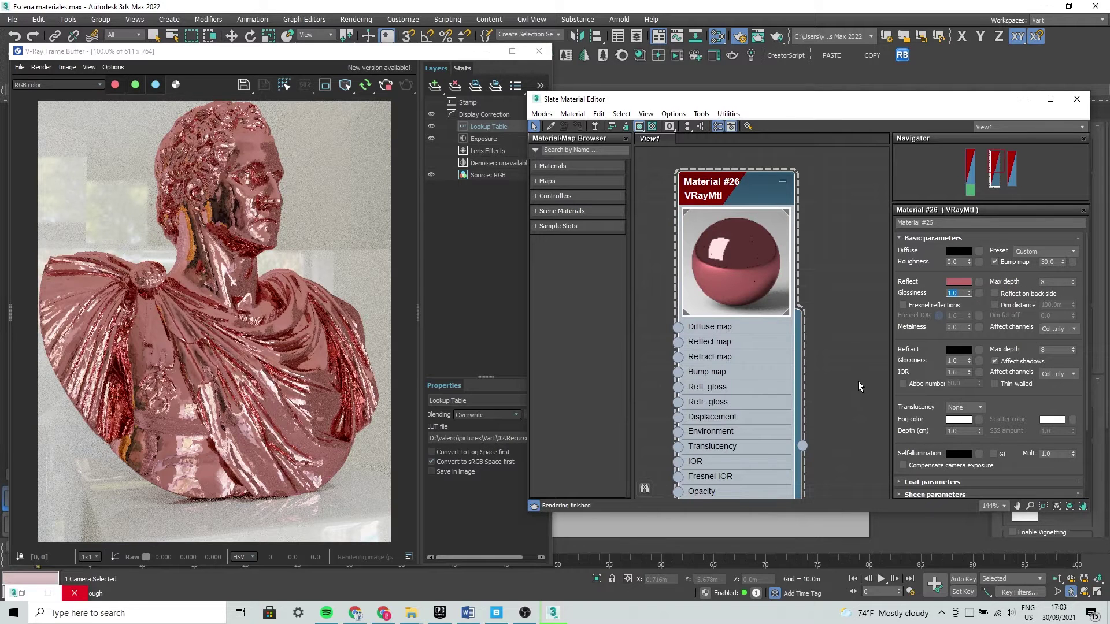
{"action": "type", "text": "0.80"}
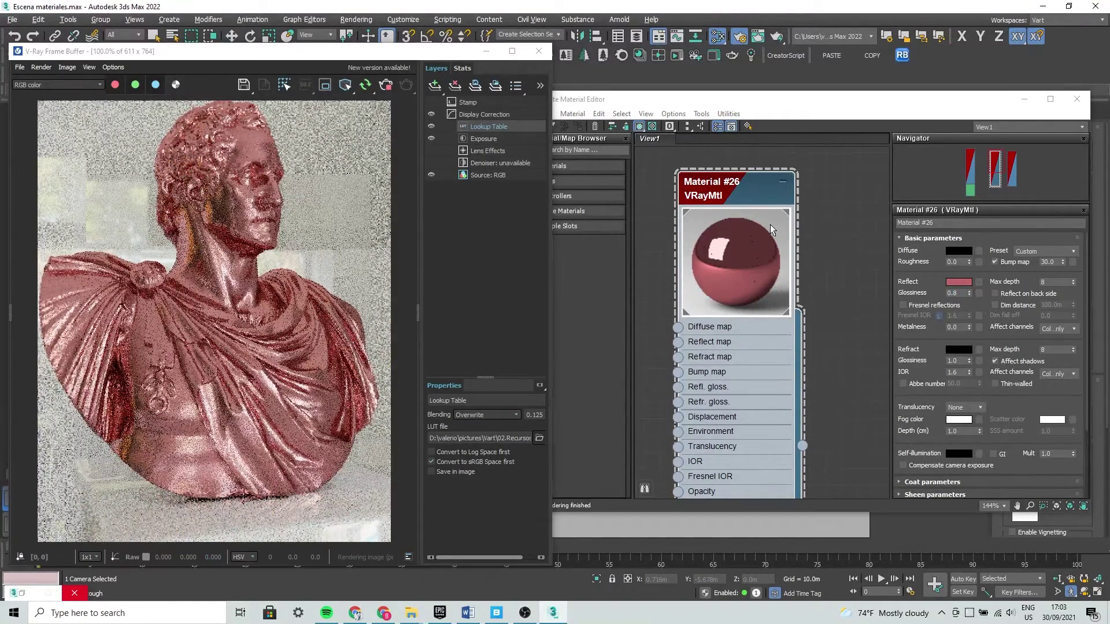
{"action": "left_click", "coordinate": [958, 282]}
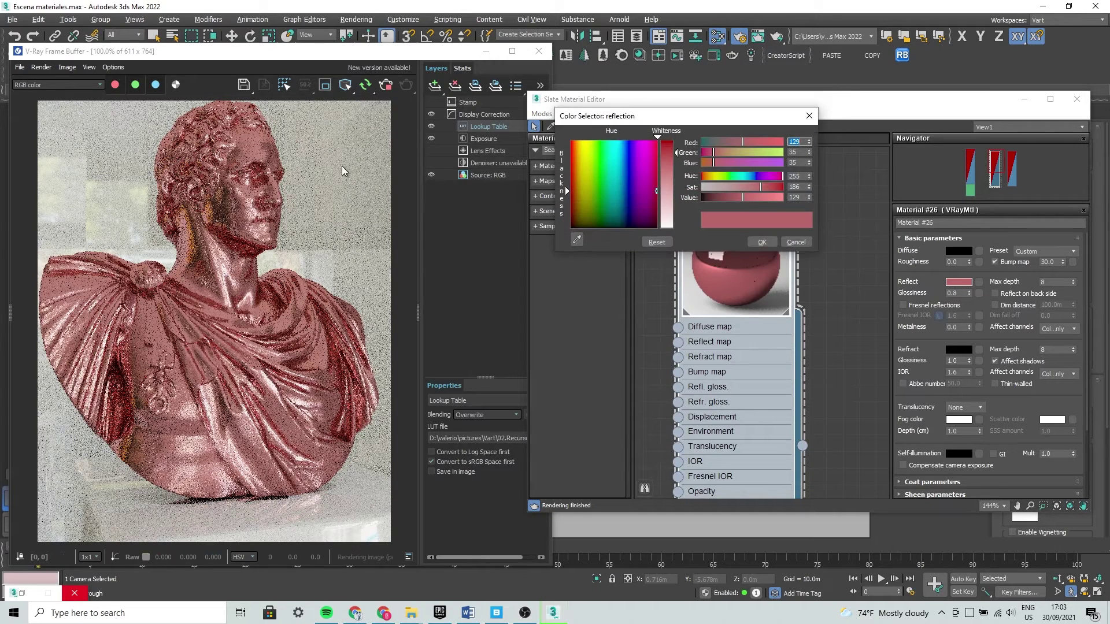
{"action": "left_click", "coordinate": [580, 187]}
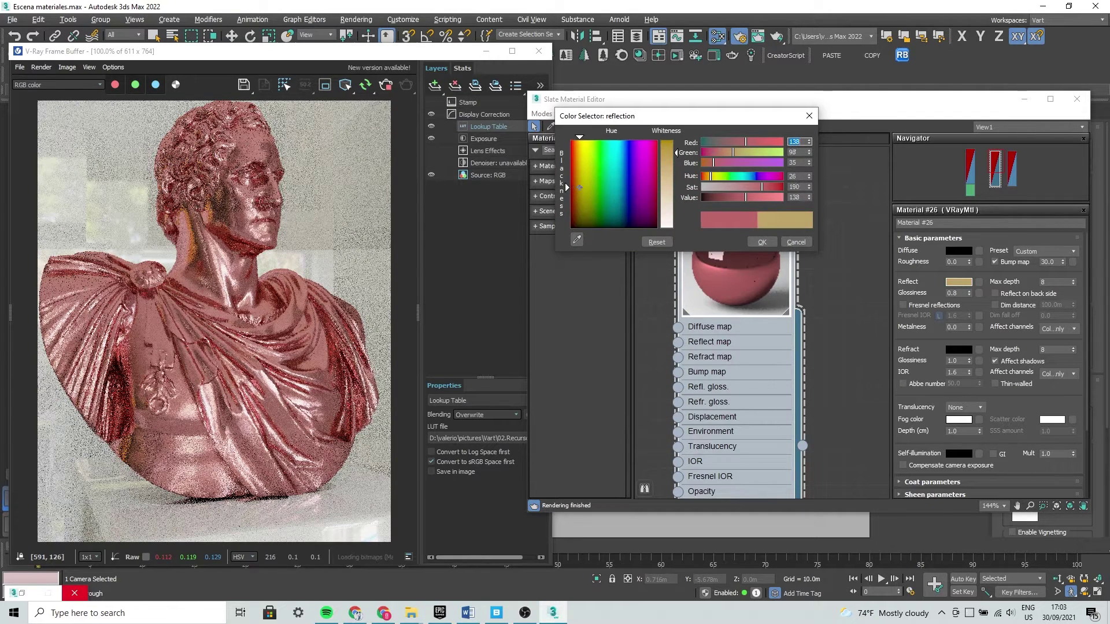
{"action": "left_click_drag", "start_coordinate": [579, 179], "coordinate": [572, 173]}
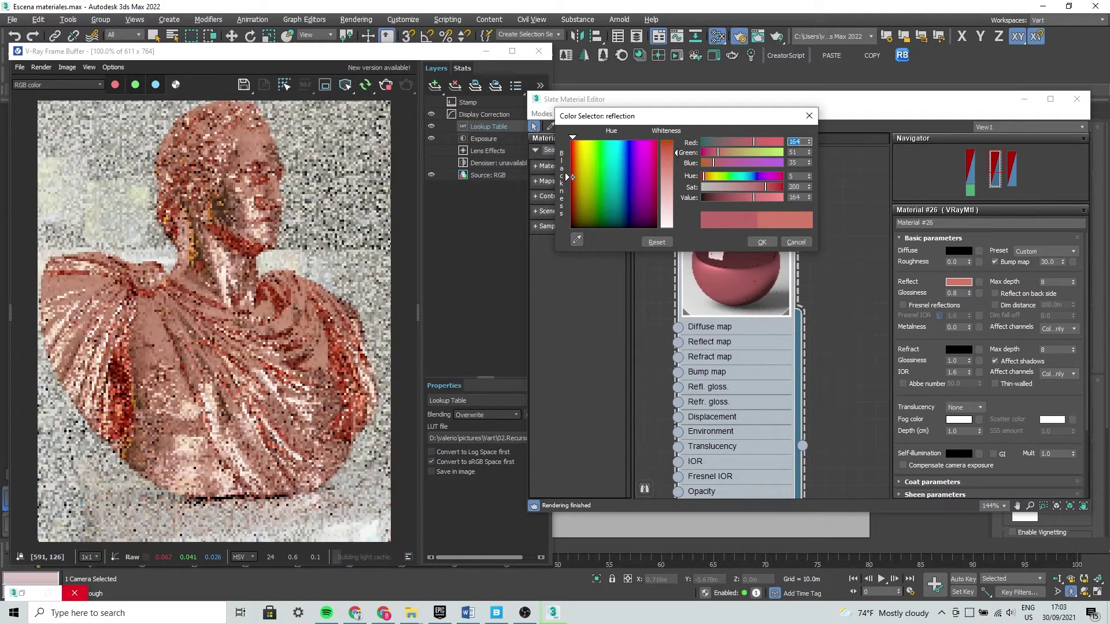
{"action": "left_click_drag", "start_coordinate": [572, 176], "coordinate": [570, 186]}
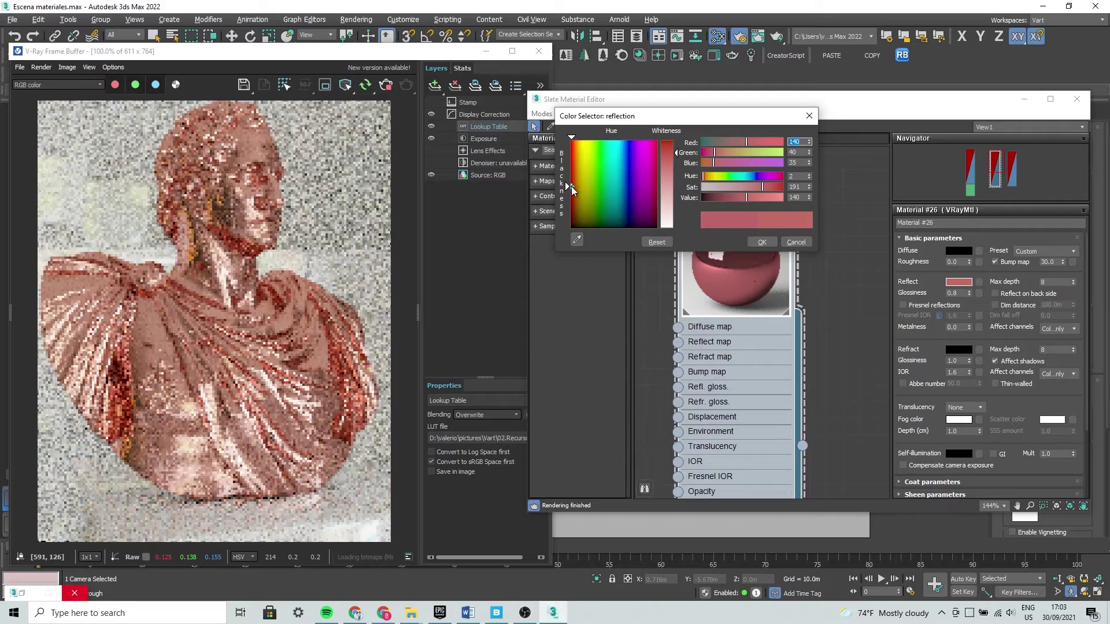
{"action": "left_click", "coordinate": [572, 184]}
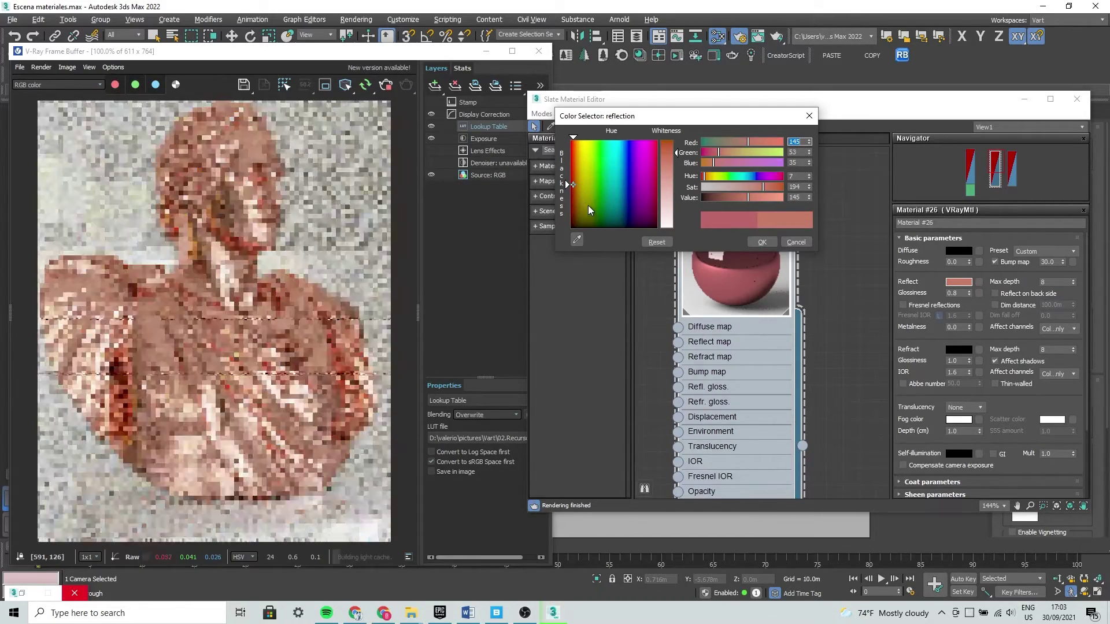
{"action": "left_click_drag", "start_coordinate": [573, 186], "coordinate": [571, 187]}
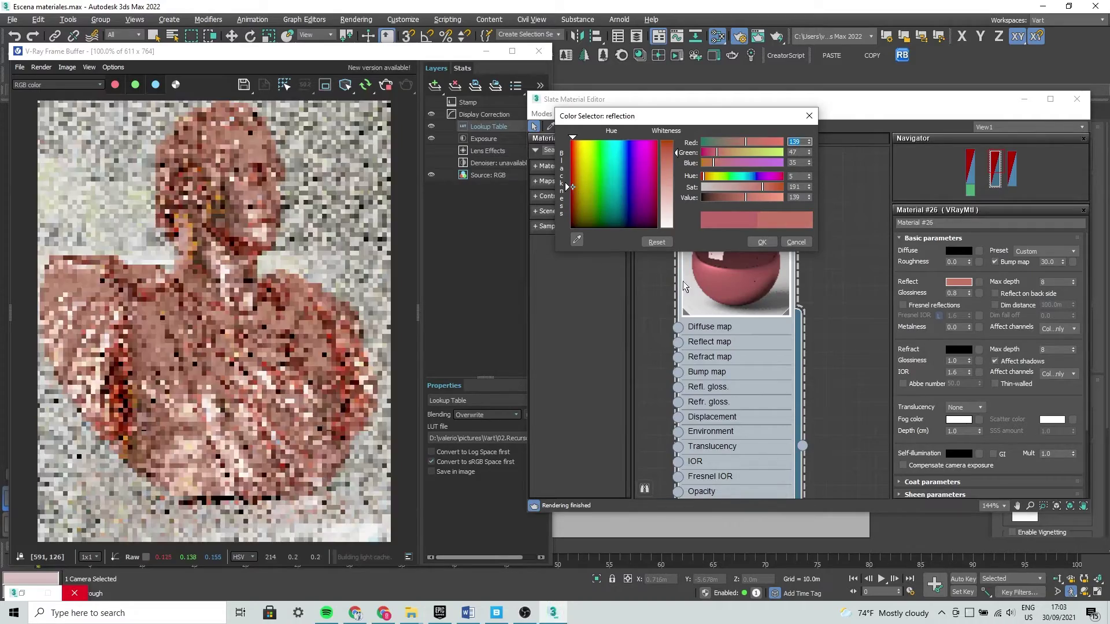
{"action": "left_click", "coordinate": [795, 242]}
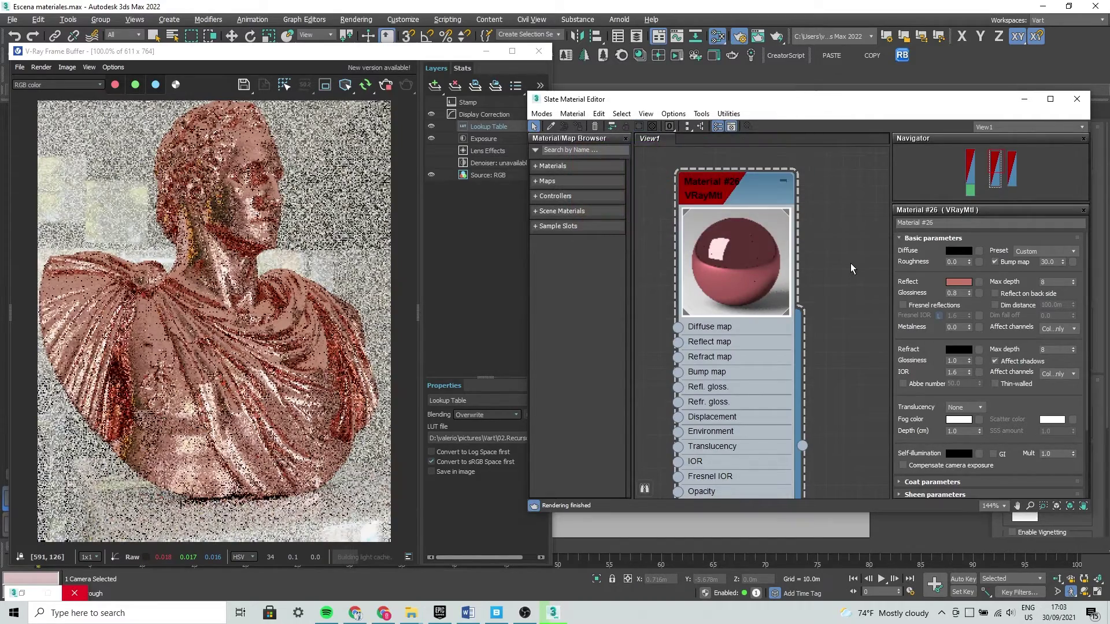
After checking the render, lower reflection glossiness to 0.40
{"action": "left_click", "coordinate": [201, 242]}
{"action": "scroll", "coordinate": [203, 241], "scroll_direction": "up", "scroll_amount": 2}
{"action": "scroll", "coordinate": [209, 234], "scroll_direction": "down", "scroll_amount": 2}
{"action": "scroll", "coordinate": [209, 234], "scroll_direction": "up", "scroll_amount": 1}
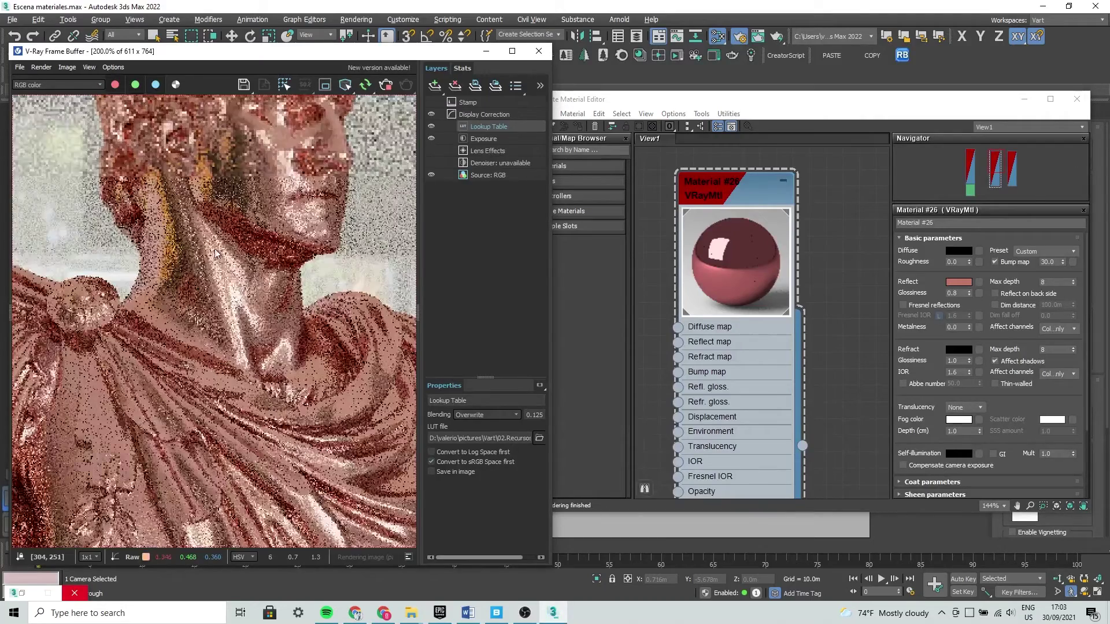
{"action": "scroll", "coordinate": [226, 335], "scroll_direction": "down", "scroll_amount": 1}
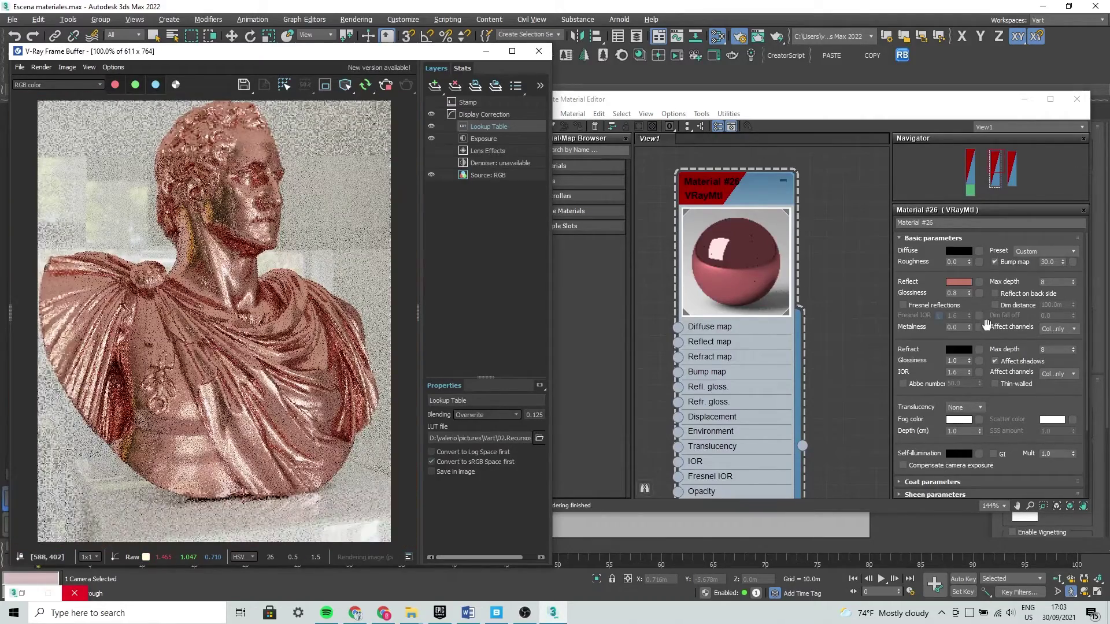
{"action": "left_click", "coordinate": [963, 293]}
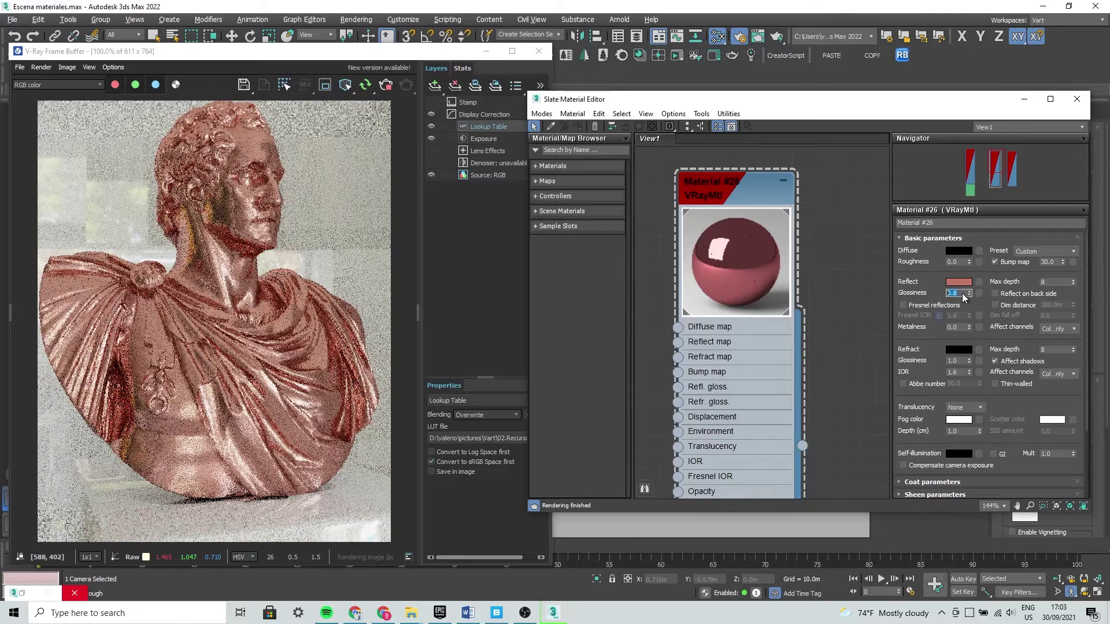
{"action": "type", "text": "0."}
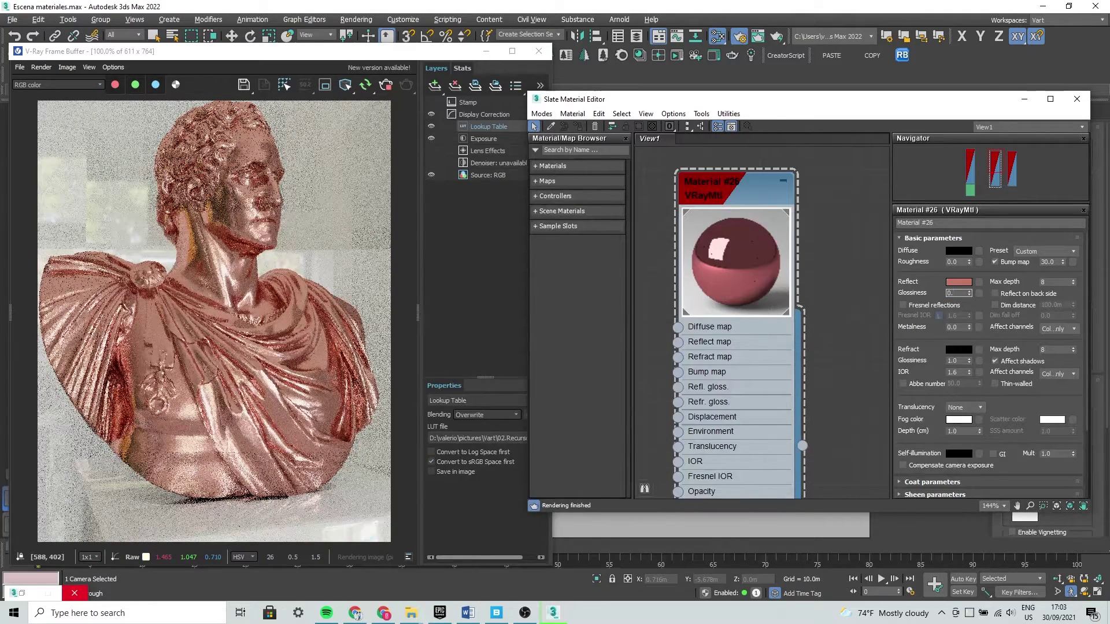
{"action": "type", "text": "40"}
{"action": "key", "text": "Return"}
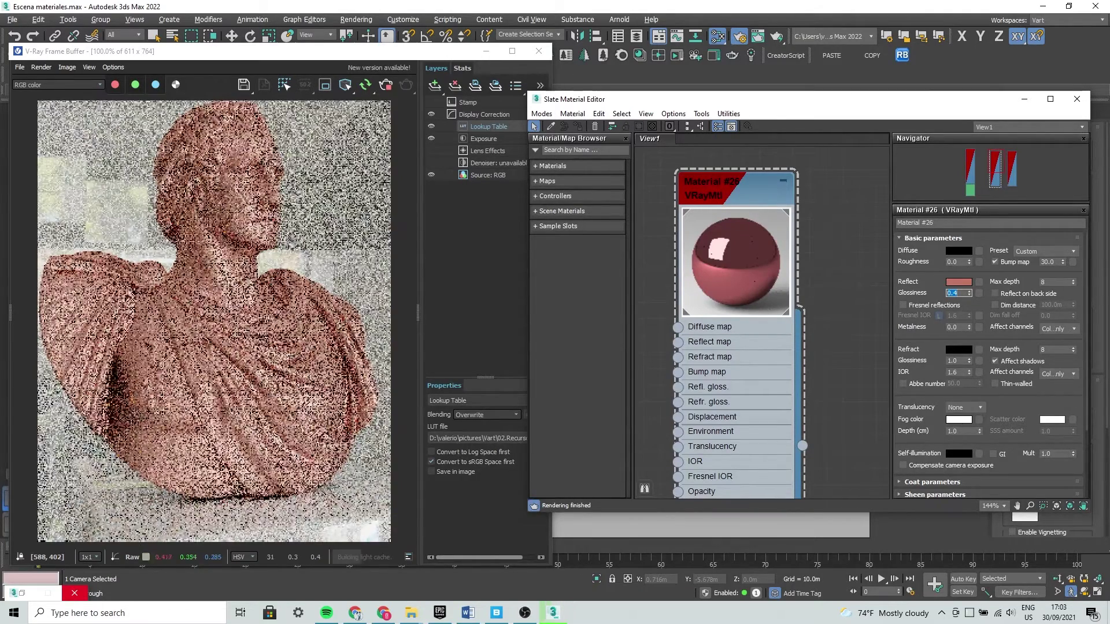
Inspect the 0.4 render at the head and shoulder, then try glossiness 0.2
{"action": "left_click", "coordinate": [154, 288]}
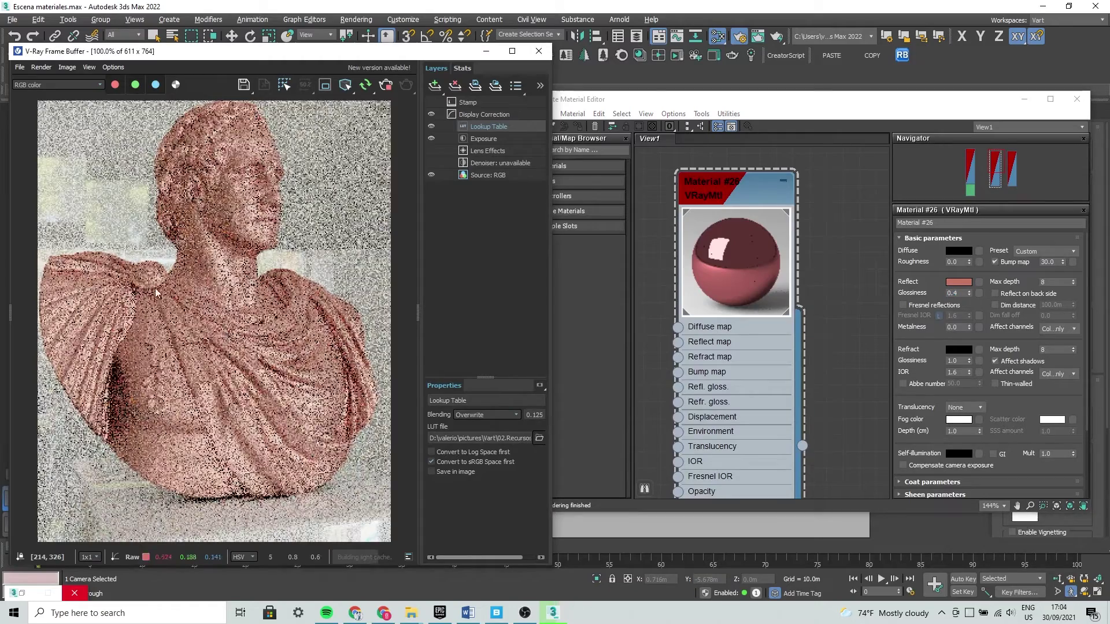
{"action": "scroll", "coordinate": [155, 287], "scroll_direction": "up", "scroll_amount": 2}
{"action": "middle_click_drag", "start_coordinate": [255, 269], "coordinate": [187, 380]}
{"action": "scroll", "coordinate": [234, 339], "scroll_direction": "down", "scroll_amount": 2}
{"action": "scroll", "coordinate": [228, 310], "scroll_direction": "up", "scroll_amount": 2}
{"action": "mouse_move", "coordinate": [228, 310]}
{"action": "middle_mouse_down"}
{"action": "mouse_move", "coordinate": [275, 400]}
{"action": "mouse_move", "coordinate": [282, 383]}
{"action": "mouse_move", "coordinate": [224, 353]}
{"action": "middle_mouse_up"}
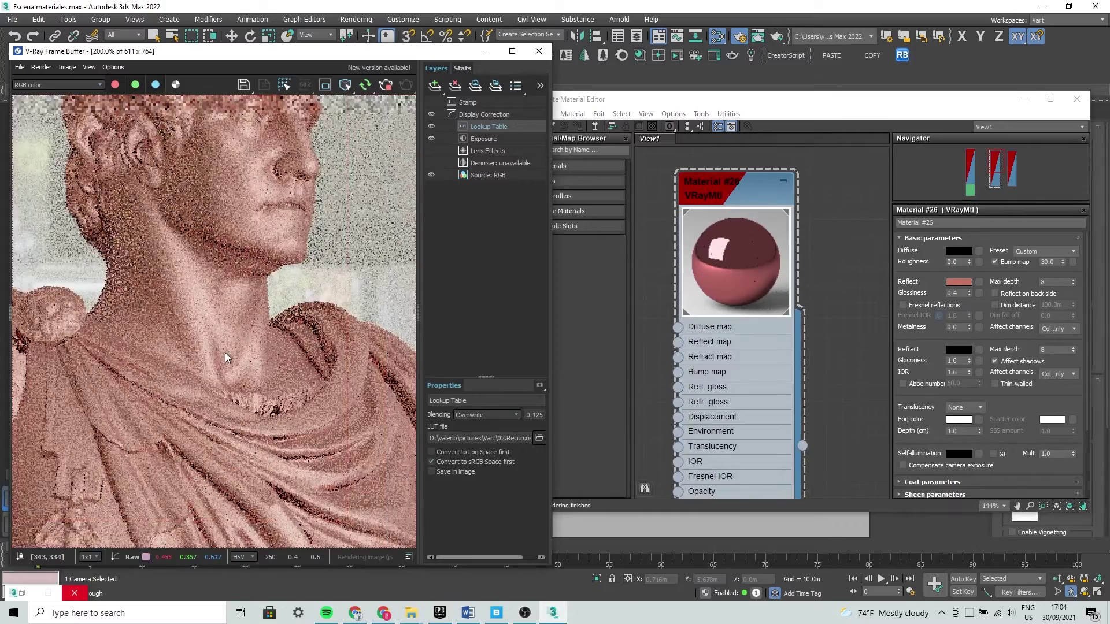
{"action": "scroll", "coordinate": [224, 352], "scroll_direction": "down", "scroll_amount": 2}
{"action": "left_click", "coordinate": [952, 293]}
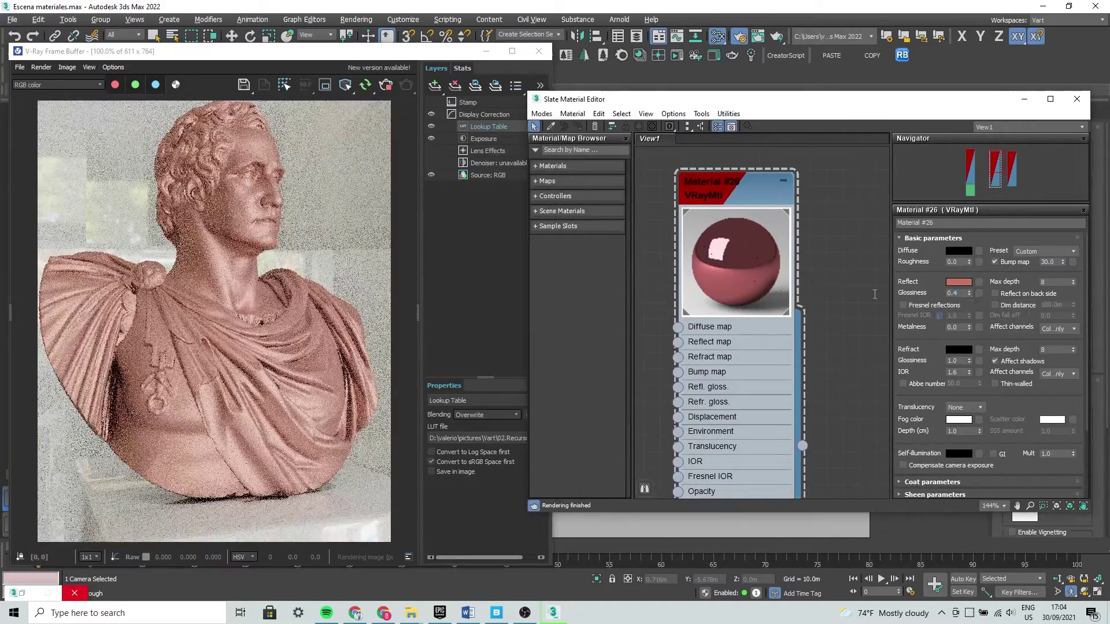
{"action": "type", "text": "0.2"}
{"action": "key", "text": "Return"}
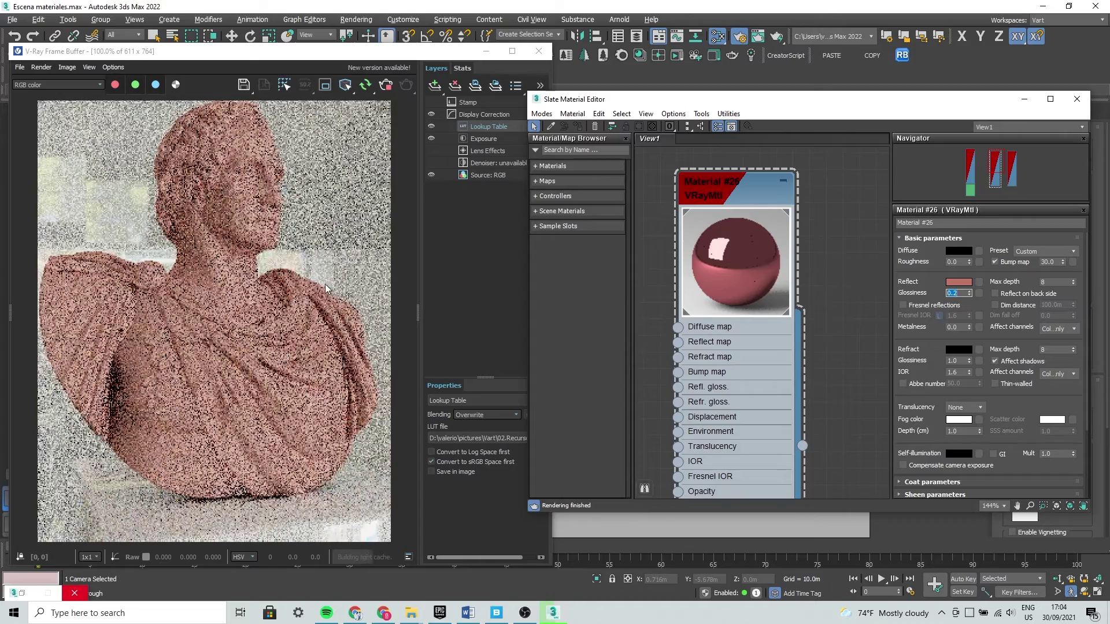
Check the 0.2 render, then stop it and minimize the Frame Buffer
{"action": "left_click", "coordinate": [238, 293]}
{"action": "scroll", "coordinate": [237, 293], "scroll_direction": "up", "scroll_amount": 1}
{"action": "scroll", "coordinate": [200, 280], "scroll_direction": "up", "scroll_amount": 1}
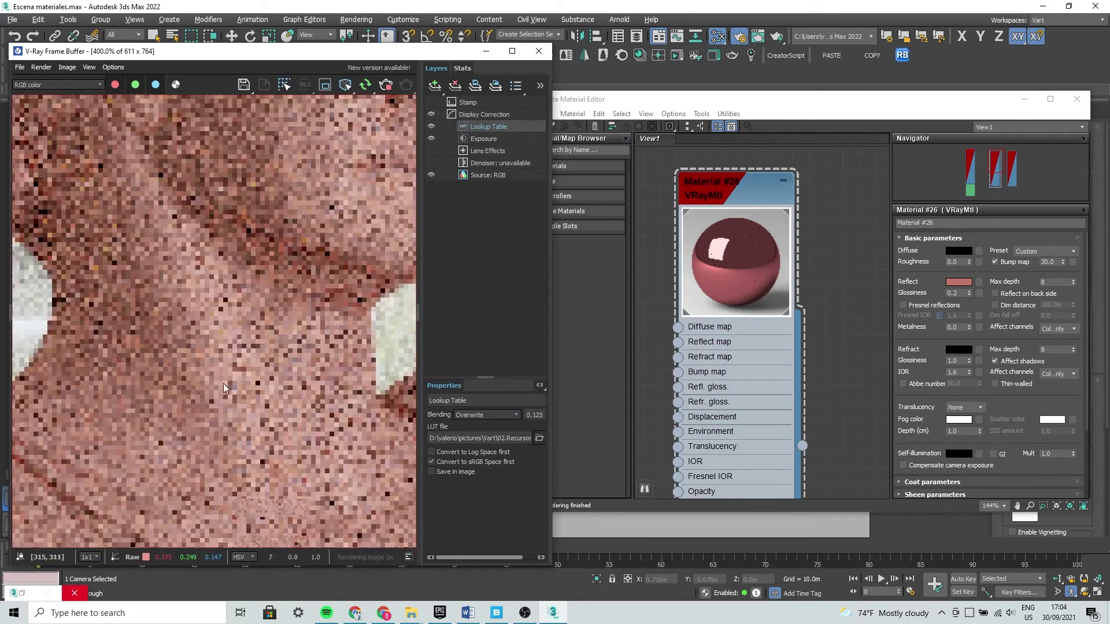
{"action": "scroll", "coordinate": [220, 376], "scroll_direction": "down", "scroll_amount": 4}
{"action": "scroll", "coordinate": [223, 323], "scroll_direction": "down", "scroll_amount": 3}
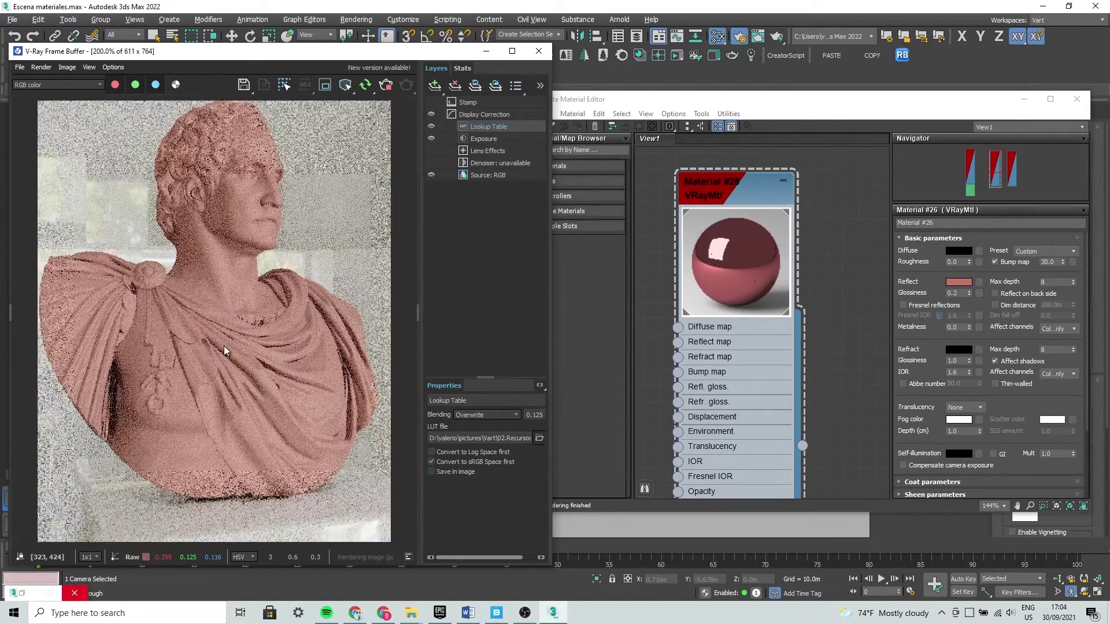
{"action": "scroll", "coordinate": [223, 345], "scroll_direction": "up", "scroll_amount": 1}
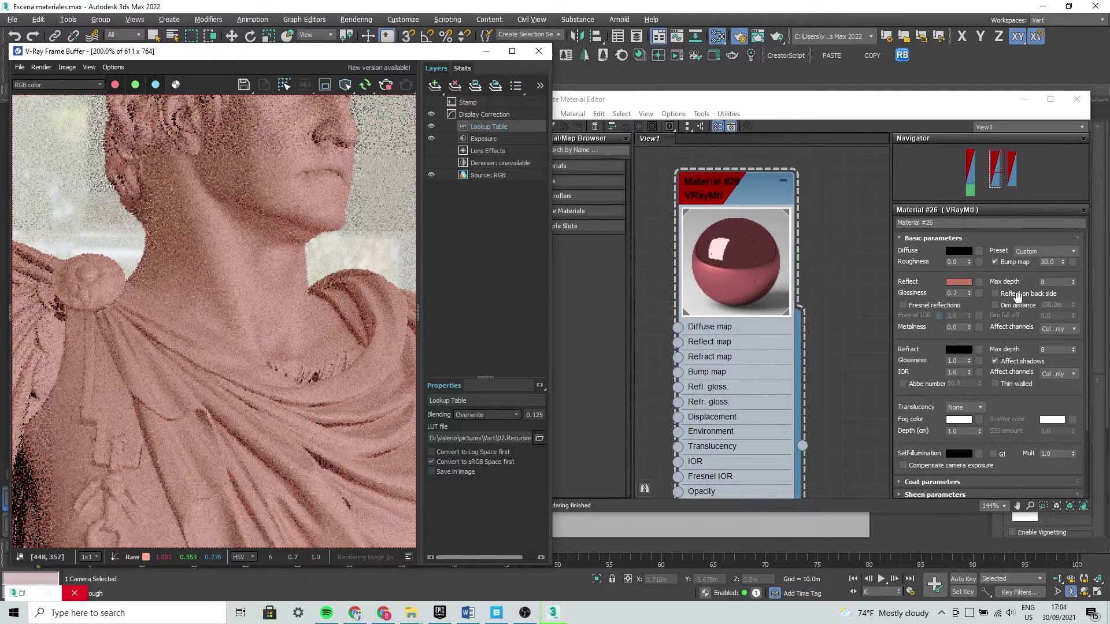
{"action": "left_click", "coordinate": [932, 327]}
{"action": "type", "text": "0.85"}
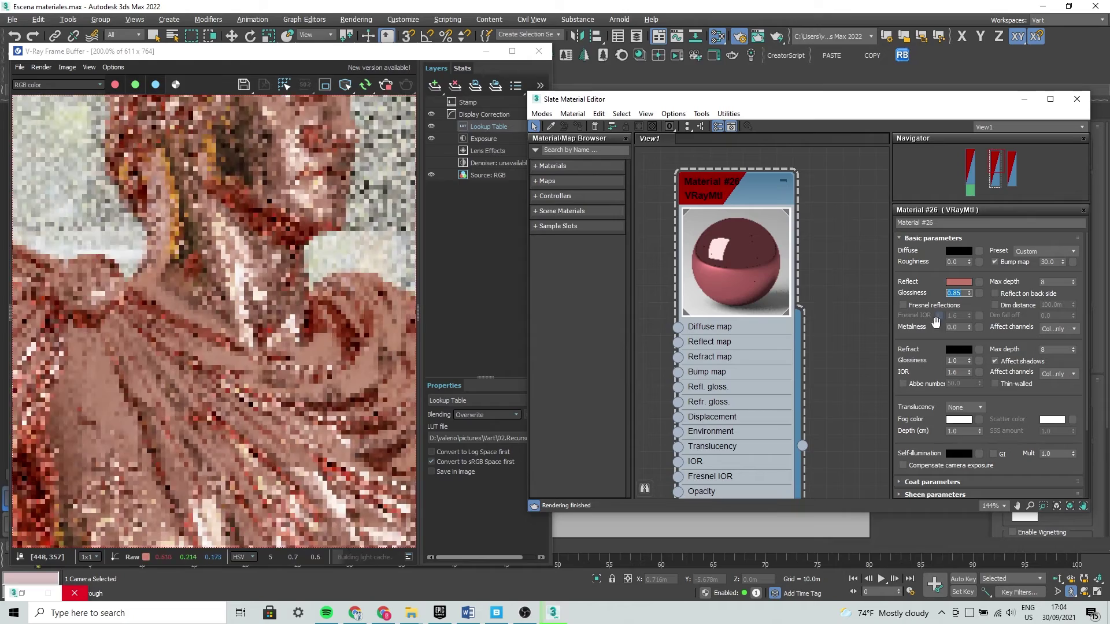
{"action": "left_click", "coordinate": [206, 249]}
{"action": "scroll", "coordinate": [206, 249], "scroll_direction": "down", "scroll_amount": 1}
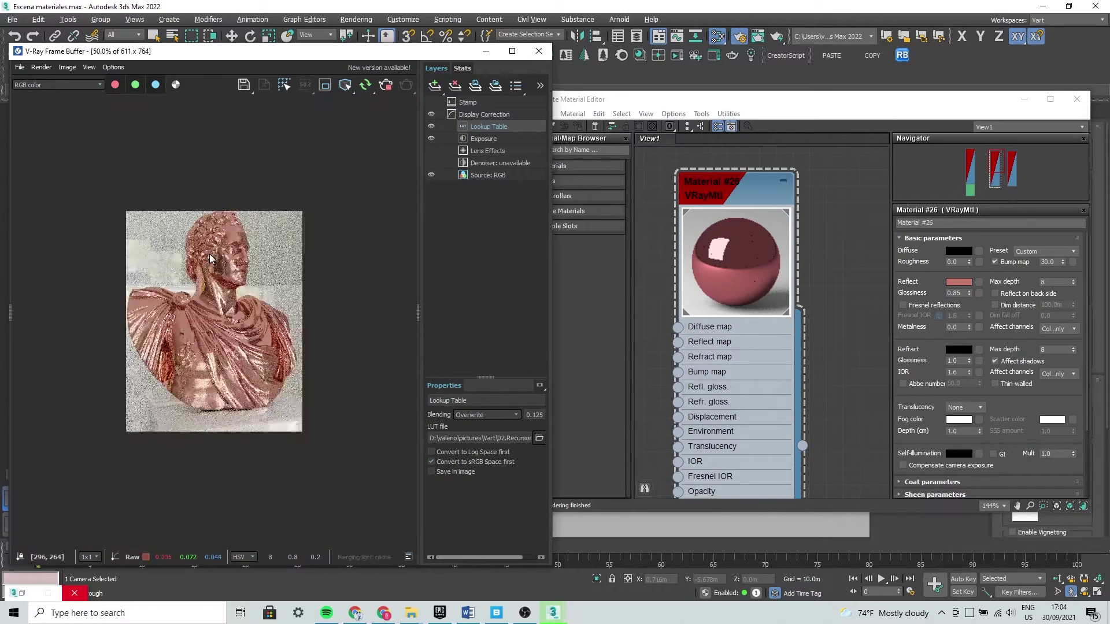
{"action": "scroll", "coordinate": [223, 258], "scroll_direction": "down", "scroll_amount": 1}
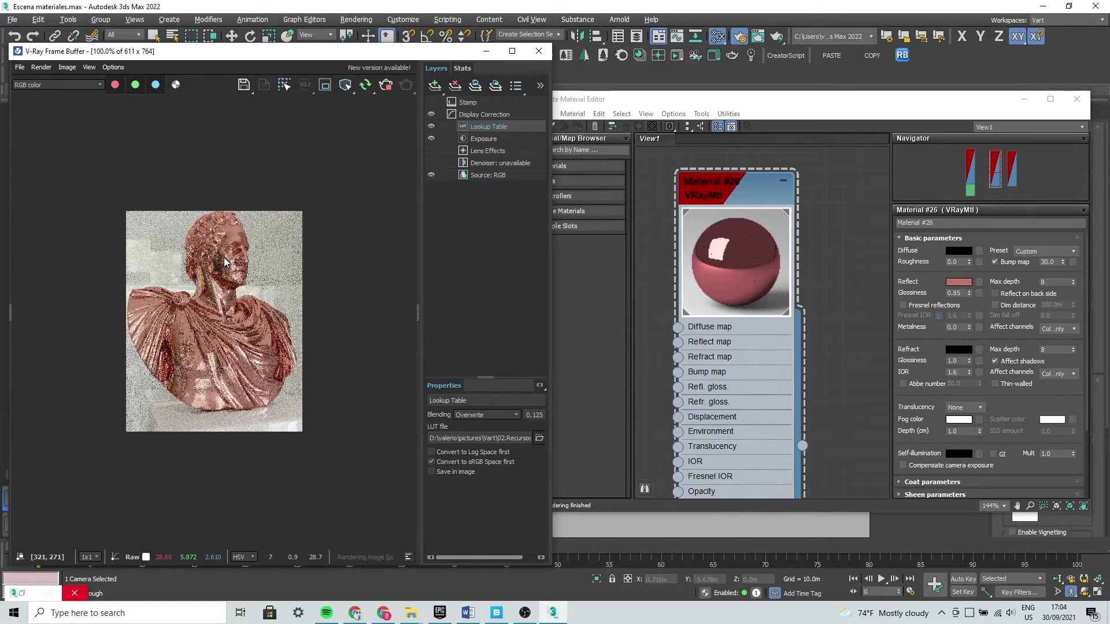
{"action": "scroll", "coordinate": [228, 262], "scroll_direction": "up", "scroll_amount": 1}
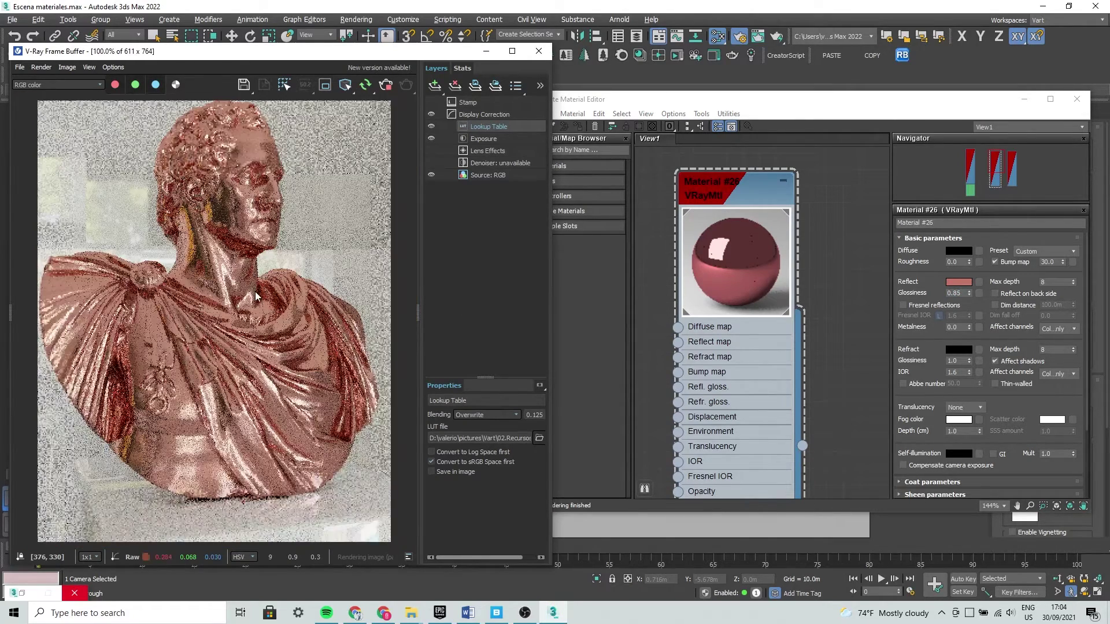
{"action": "left_click", "coordinate": [386, 86]}
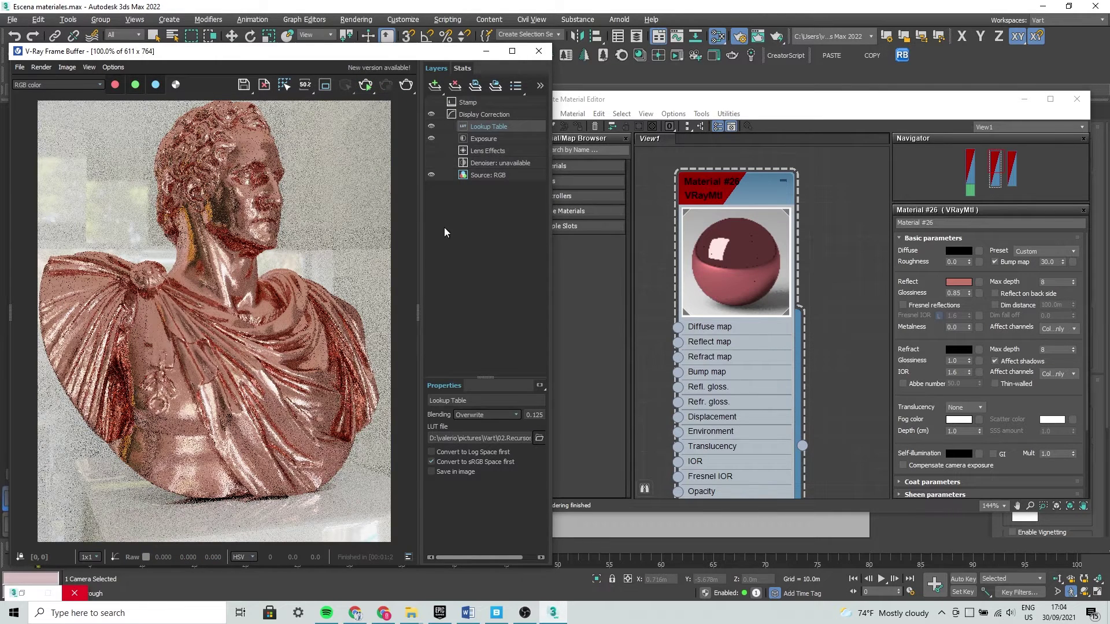
{"action": "left_click", "coordinate": [486, 51]}
Select the whole bust group and minimize the Slate Material Editor
{"action": "left_click", "coordinate": [275, 321]}
{"action": "key", "text": "s"}
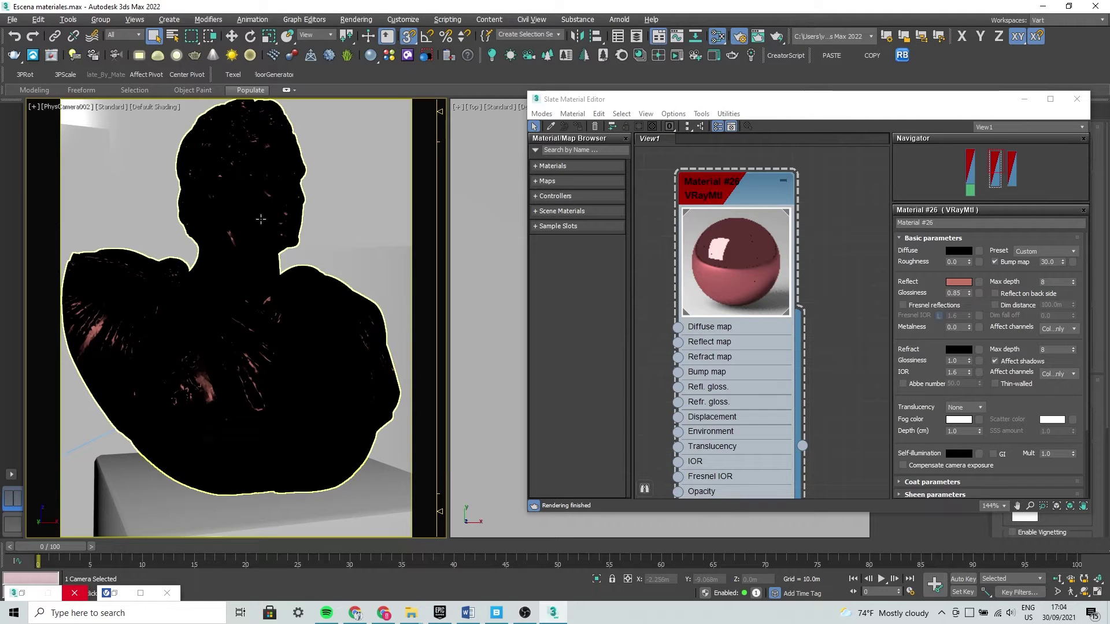
{"action": "left_click", "coordinate": [260, 219]}
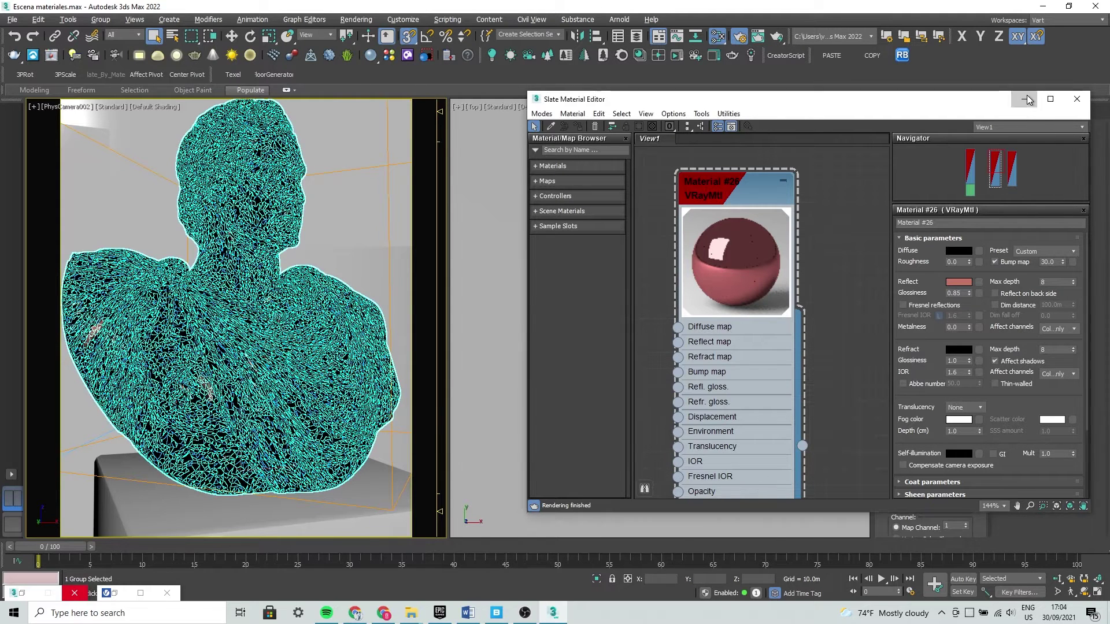
{"action": "left_click", "coordinate": [1023, 99]}
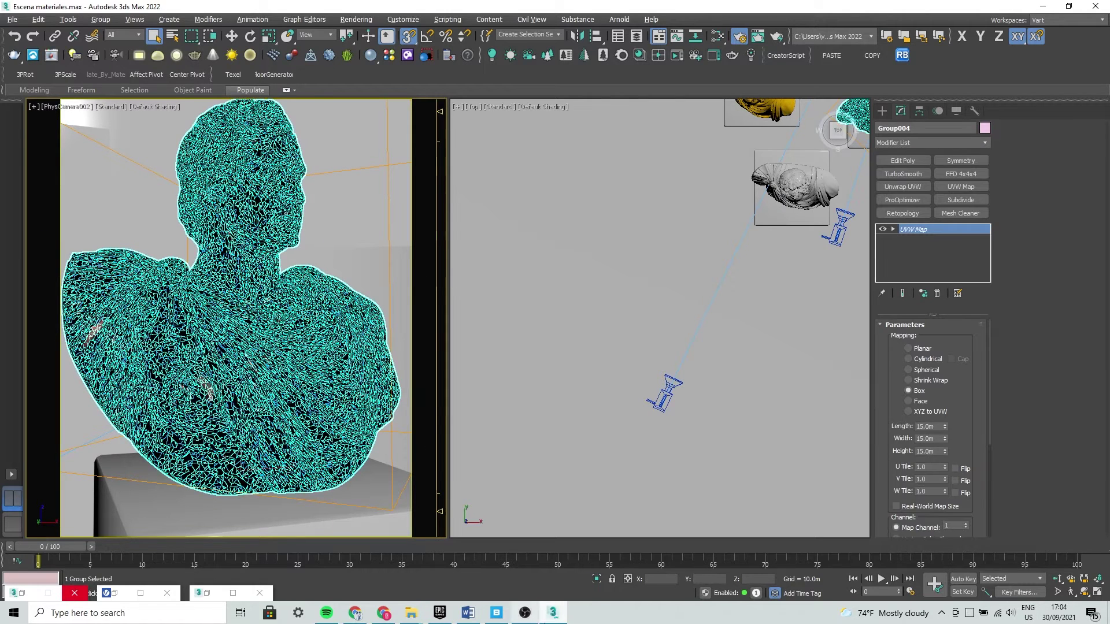
Move the camera toward the bust with Walk Through, using W and S
{"action": "left_click", "coordinate": [1070, 592]}
{"action": "mouse_move", "coordinate": [210, 241]}
{"action": "left_mouse_down"}
{"action": "mouse_move", "coordinate": [197, 300]}
{"action": "mouse_move", "coordinate": [237, 270]}
{"action": "left_mouse_up"}
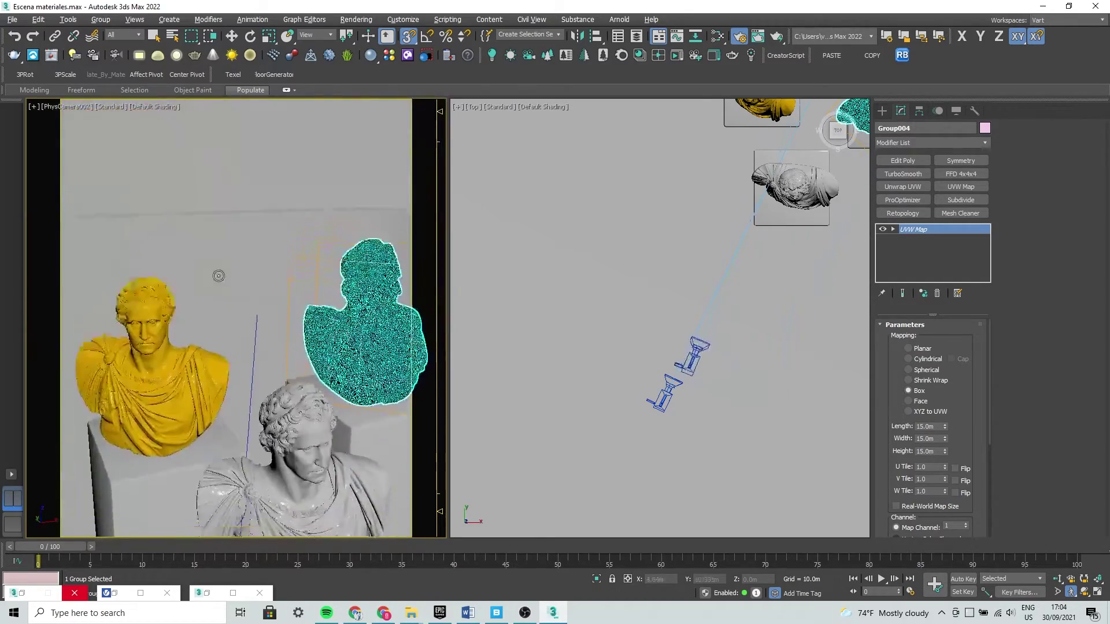
{"action": "key", "text": "w"}
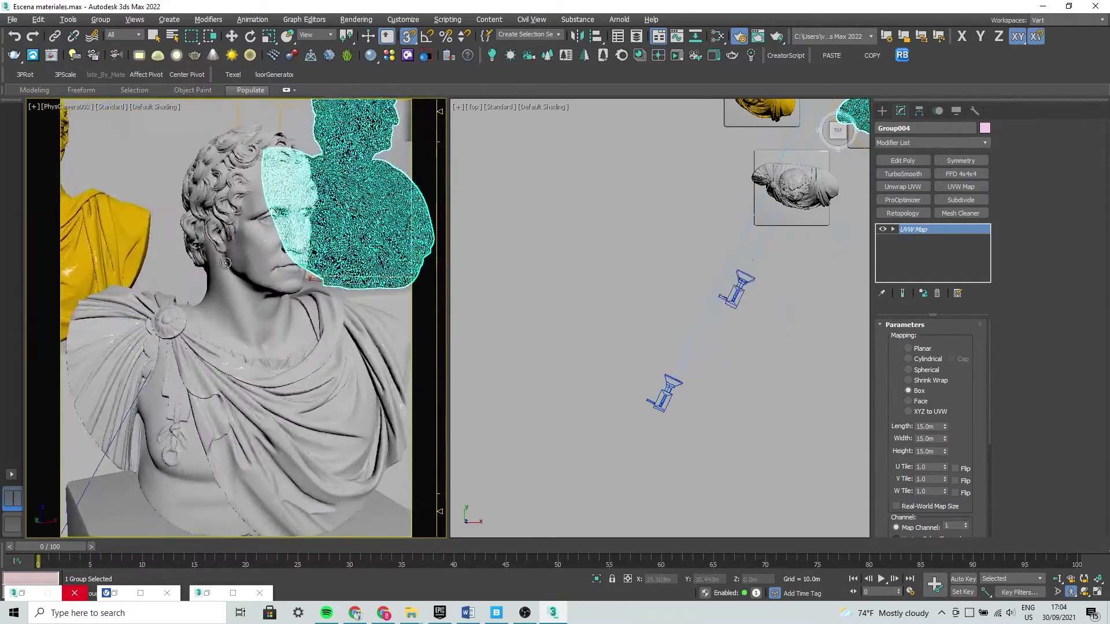
{"action": "key", "text": "s"}
{"action": "key", "text": "s"}
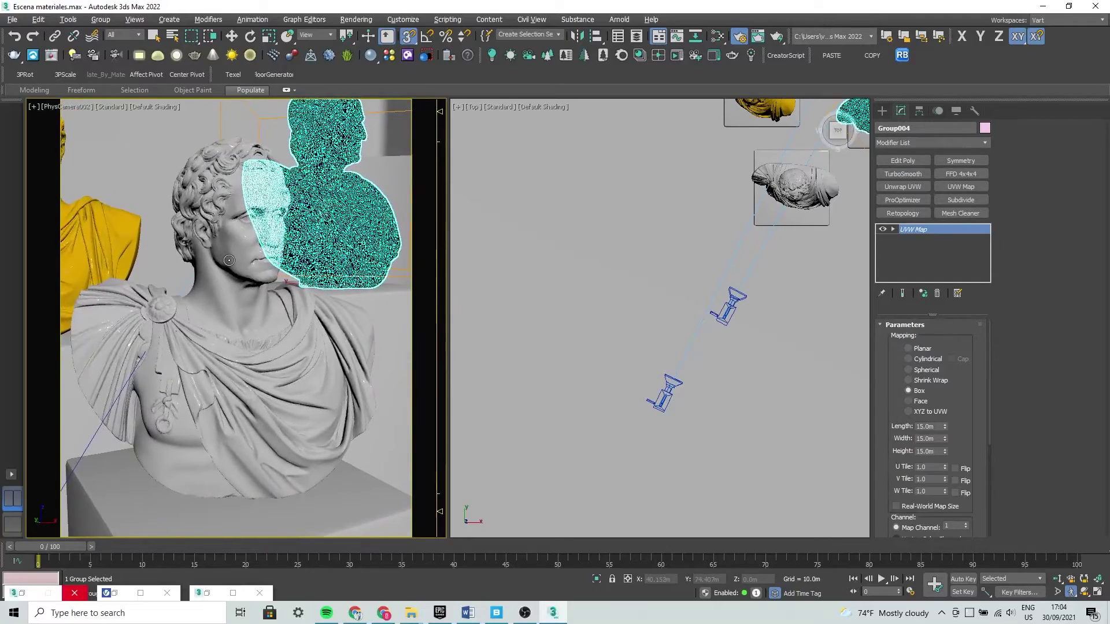
{"action": "key", "text": "Escape"}
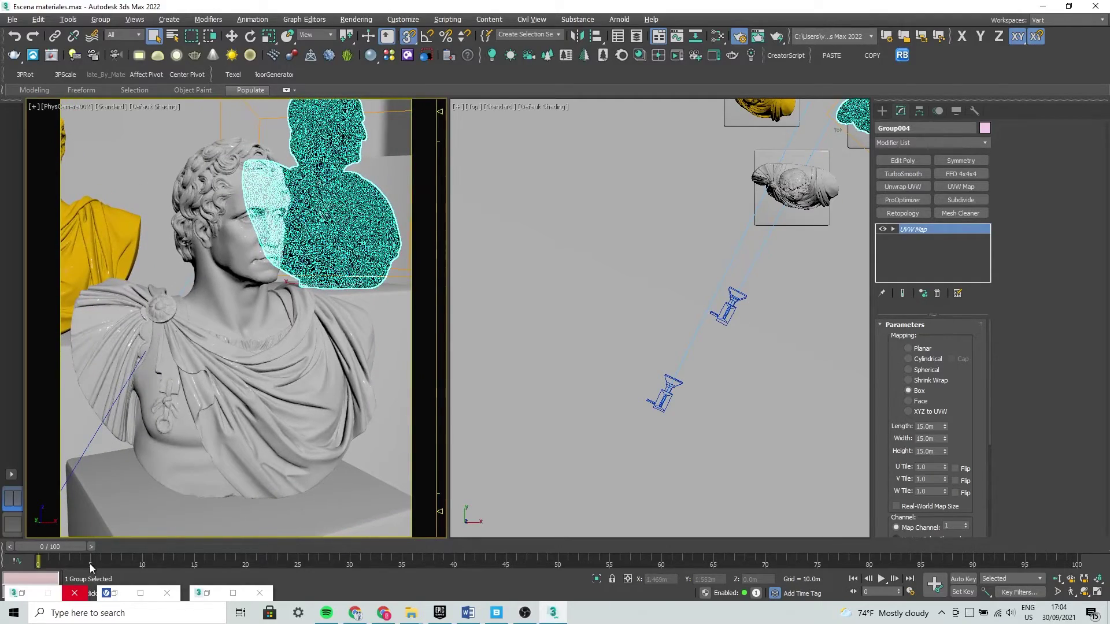
Compare against the copper render, hide it, then select the bust and Box001
{"action": "left_click", "coordinate": [114, 593]}
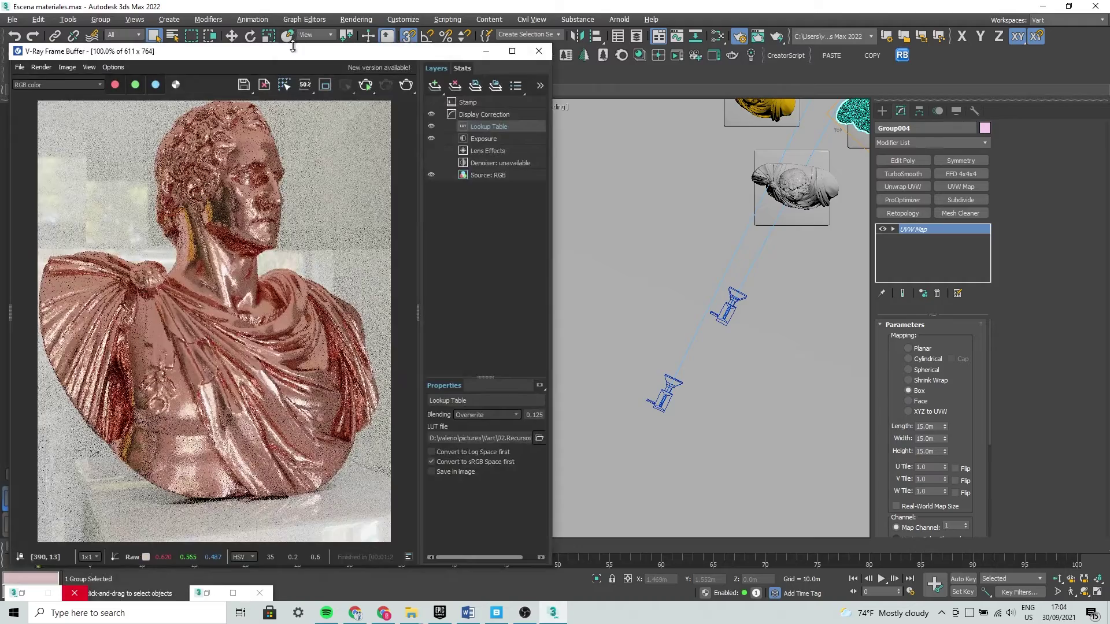
{"action": "left_click_drag", "start_coordinate": [293, 51], "coordinate": [282, 60]}
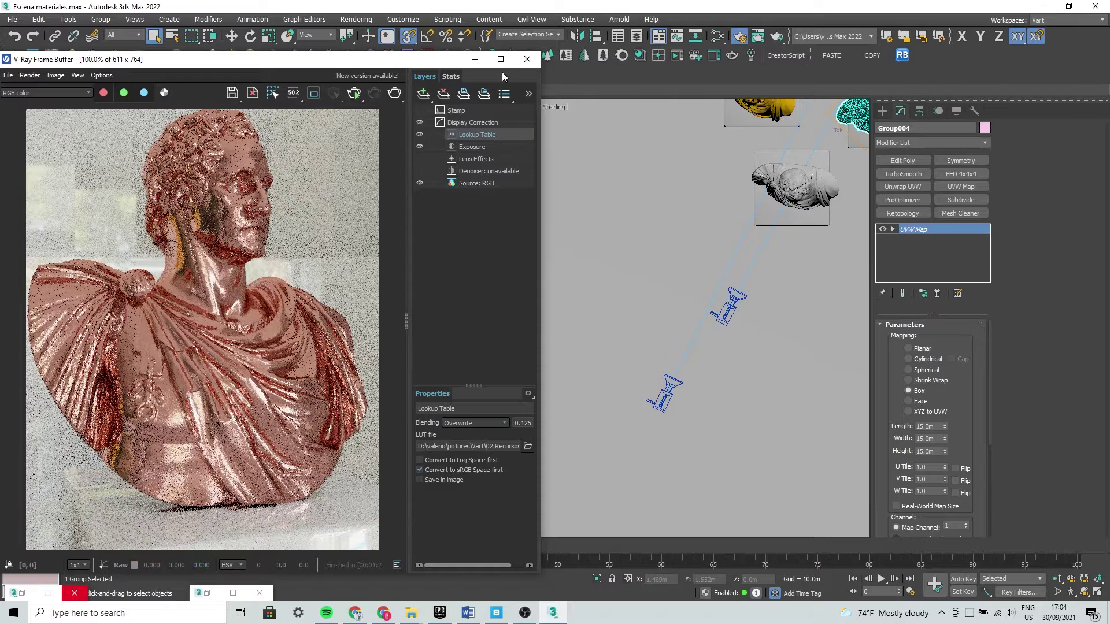
{"action": "left_click", "coordinate": [484, 59]}
{"action": "left_click", "coordinate": [242, 344]}
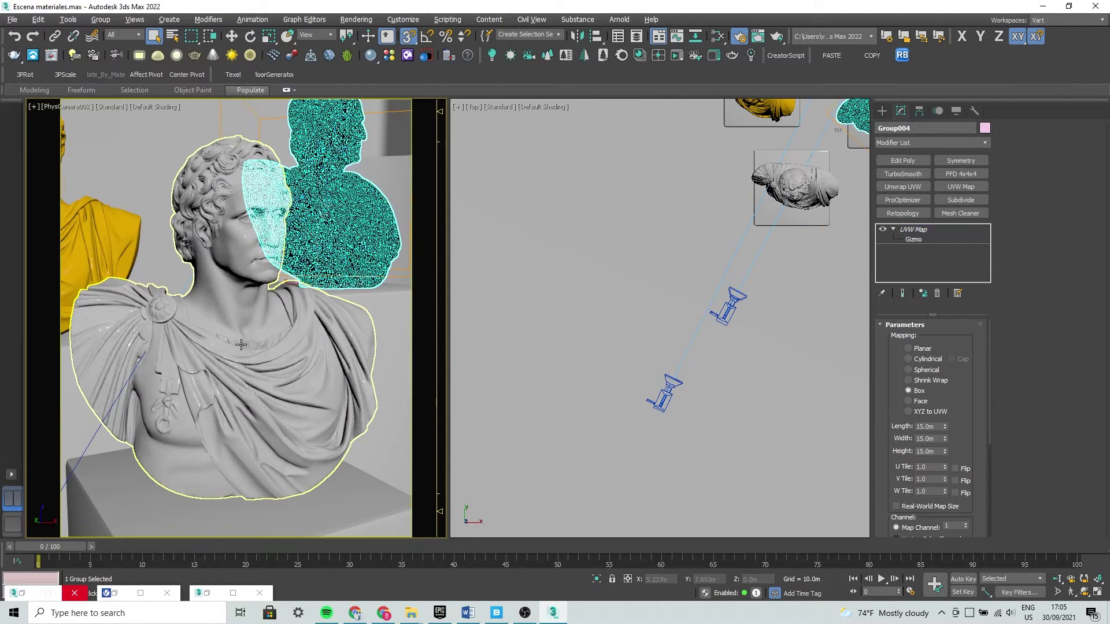
{"action": "left_click", "coordinate": [400, 417]}
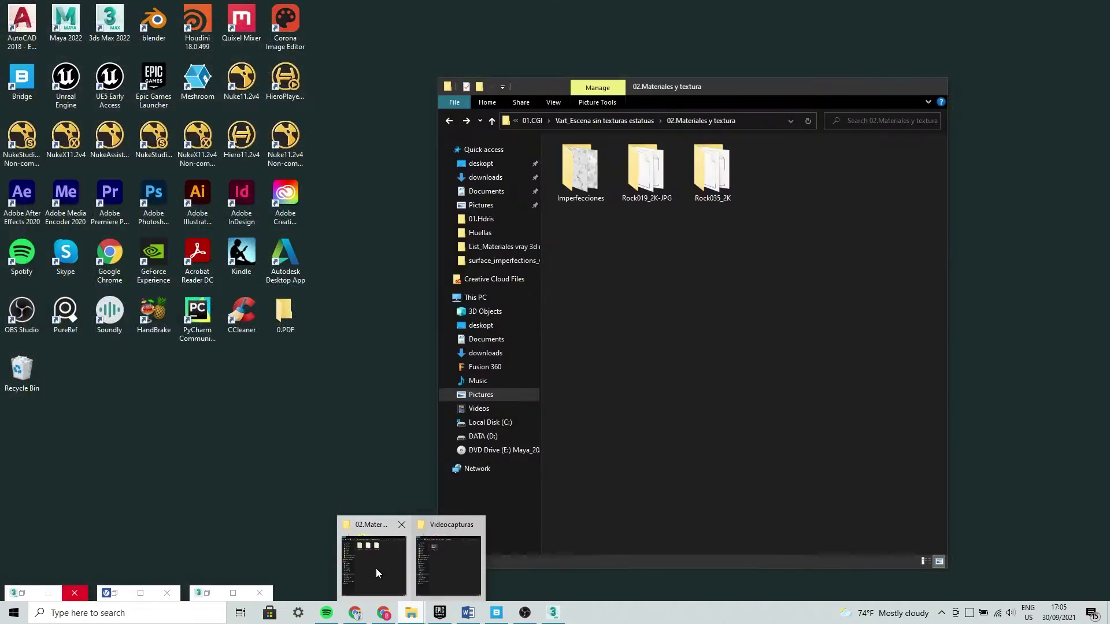
Open the Rock035_2K folder and check the Rock 035 page on ambientCG
{"action": "mouse_move", "coordinate": [411, 613]}
{"action": "left_click", "coordinate": [375, 568]}
{"action": "left_click", "coordinate": [712, 205]}
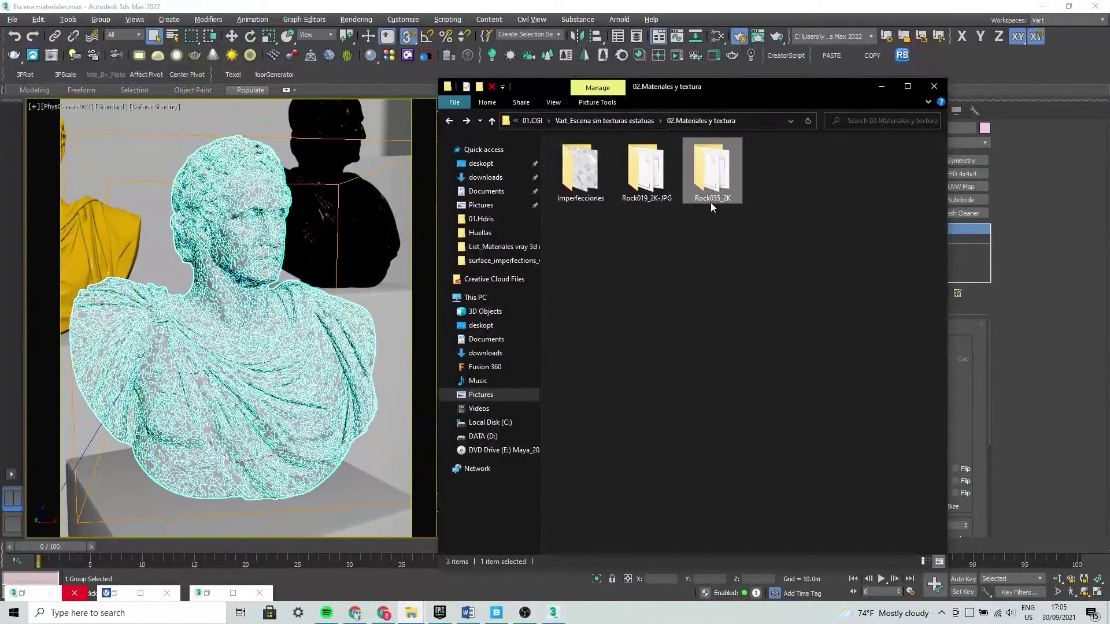
{"action": "double_click", "coordinate": [711, 202]}
{"action": "left_click", "coordinate": [384, 613]}
{"action": "left_click", "coordinate": [191, 10]}
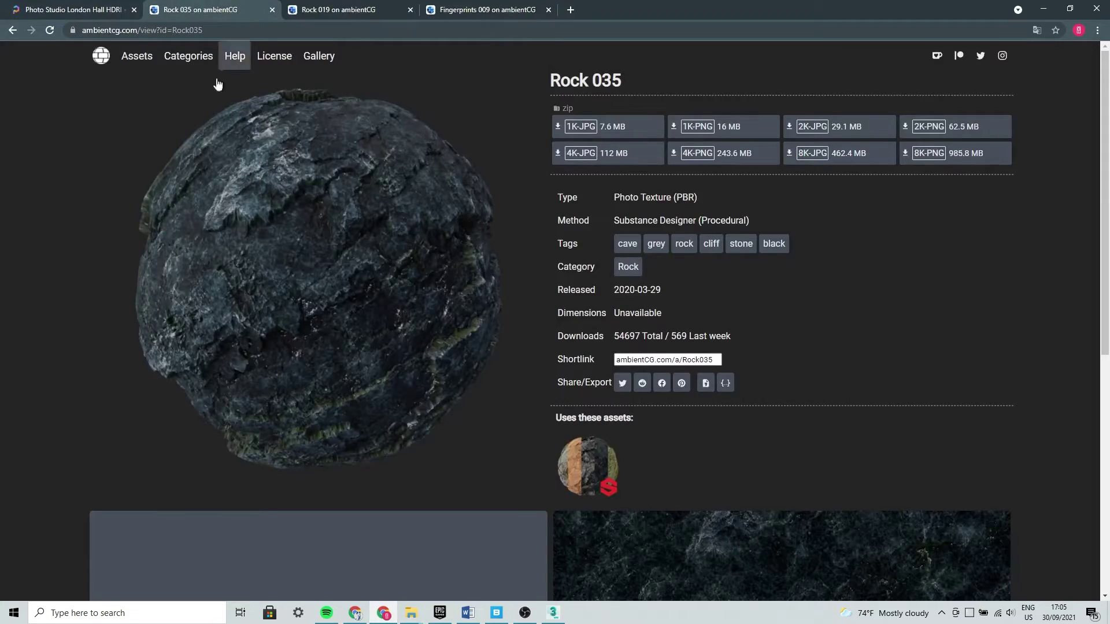
{"action": "left_click", "coordinate": [1043, 8]}
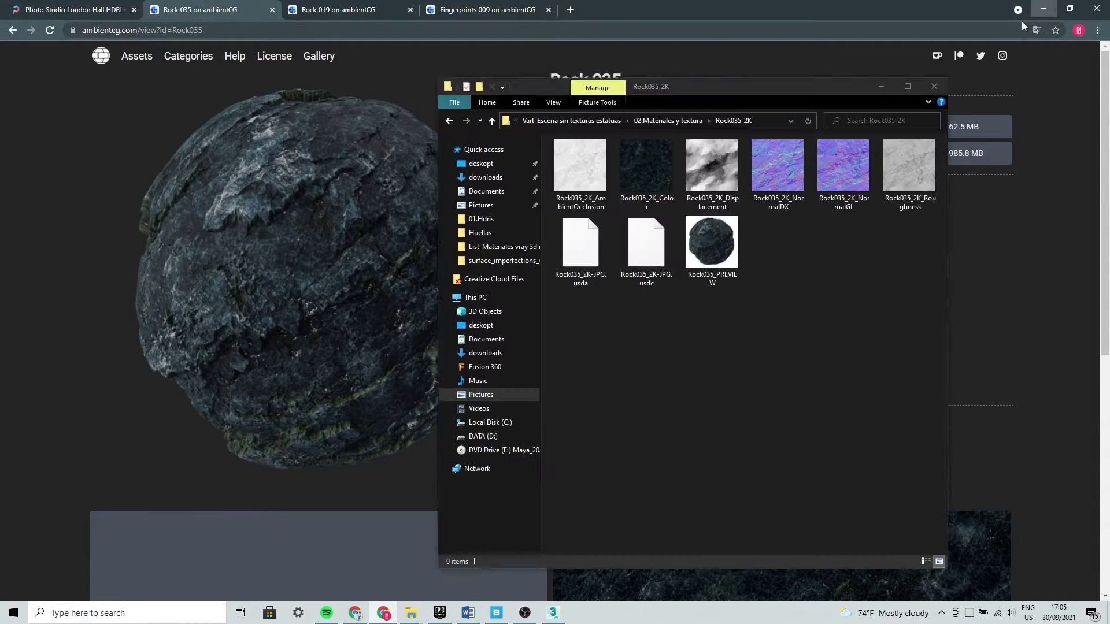
Select the Rock035_2K Color and Roughness files and shift the folder window right
{"action": "left_click", "coordinate": [653, 183]}
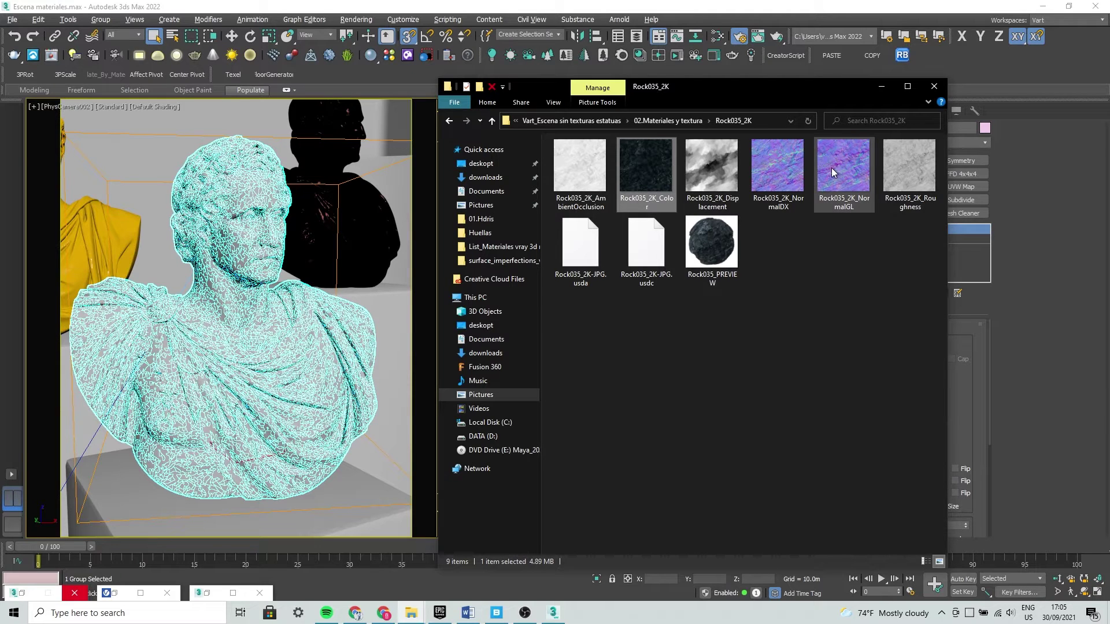
{"action": "left_click", "coordinate": [910, 173]}
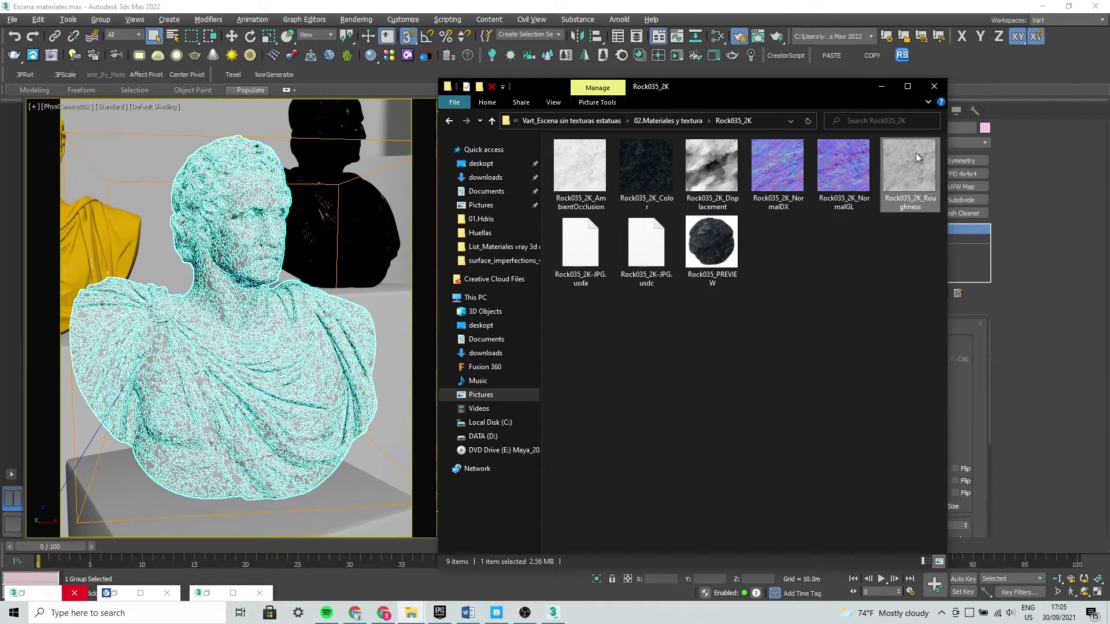
{"action": "left_click_drag", "start_coordinate": [799, 89], "coordinate": [798, 96]}
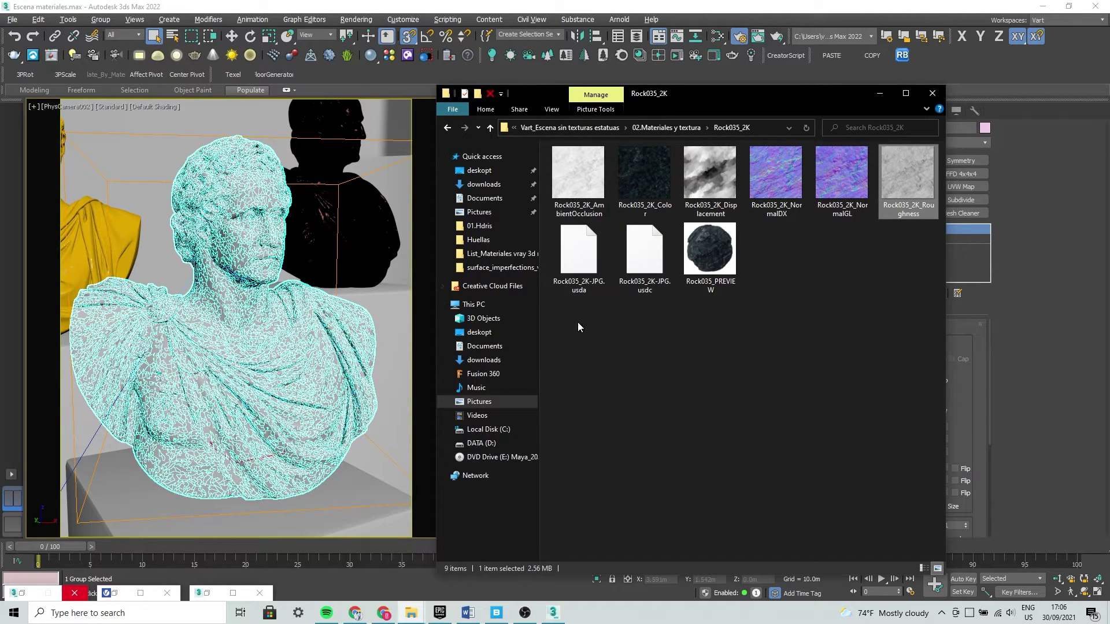
{"action": "left_click_drag", "start_coordinate": [679, 93], "coordinate": [708, 91]}
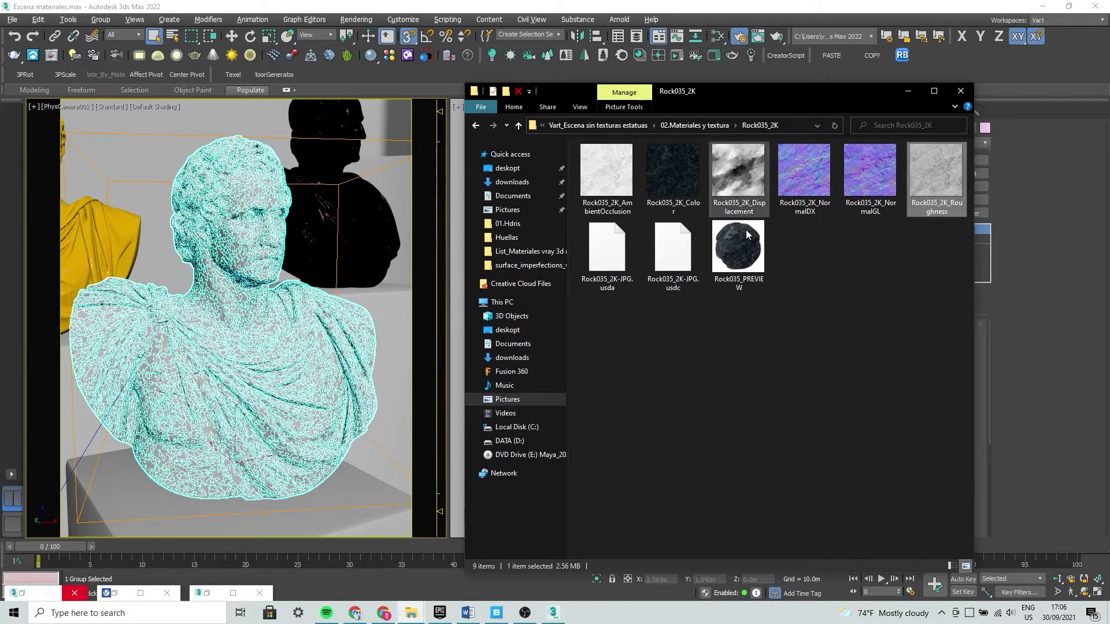
Add a new VRayMtl material node in the Slate Material Editor
{"action": "left_click", "coordinate": [169, 592]}
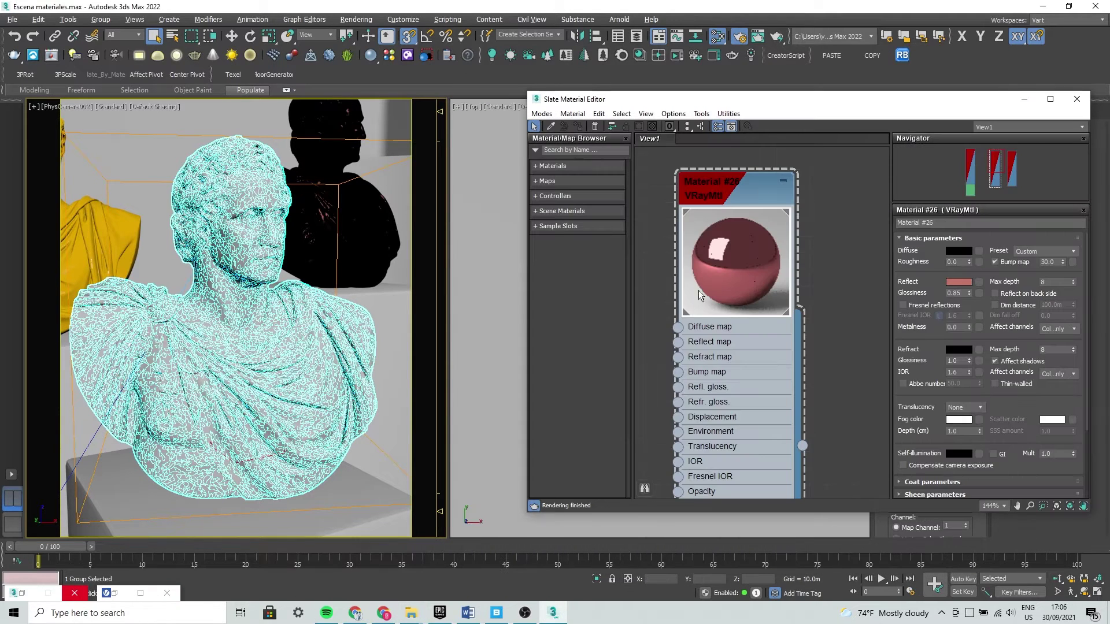
{"action": "scroll", "coordinate": [766, 273], "scroll_direction": "down", "scroll_amount": 2}
{"action": "scroll", "coordinate": [775, 312], "scroll_direction": "down", "scroll_amount": 2}
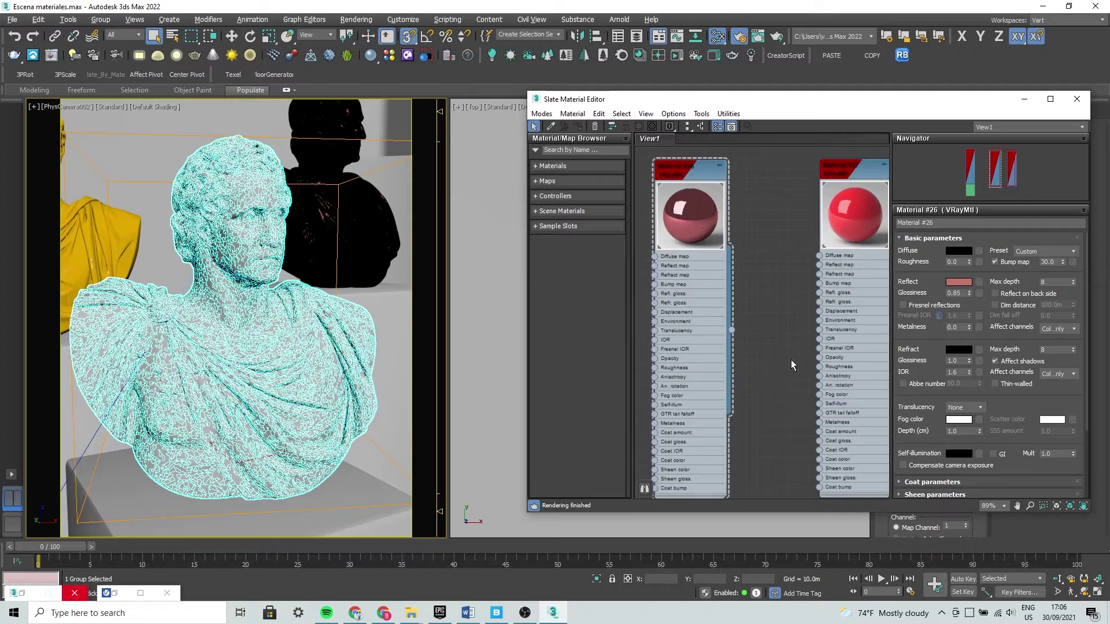
{"action": "scroll", "coordinate": [791, 359], "scroll_direction": "down", "scroll_amount": 2}
{"action": "scroll", "coordinate": [826, 257], "scroll_direction": "up", "scroll_amount": 2}
{"action": "scroll", "coordinate": [814, 278], "scroll_direction": "up", "scroll_amount": 1}
{"action": "middle_click_drag", "start_coordinate": [814, 277], "coordinate": [758, 275]}
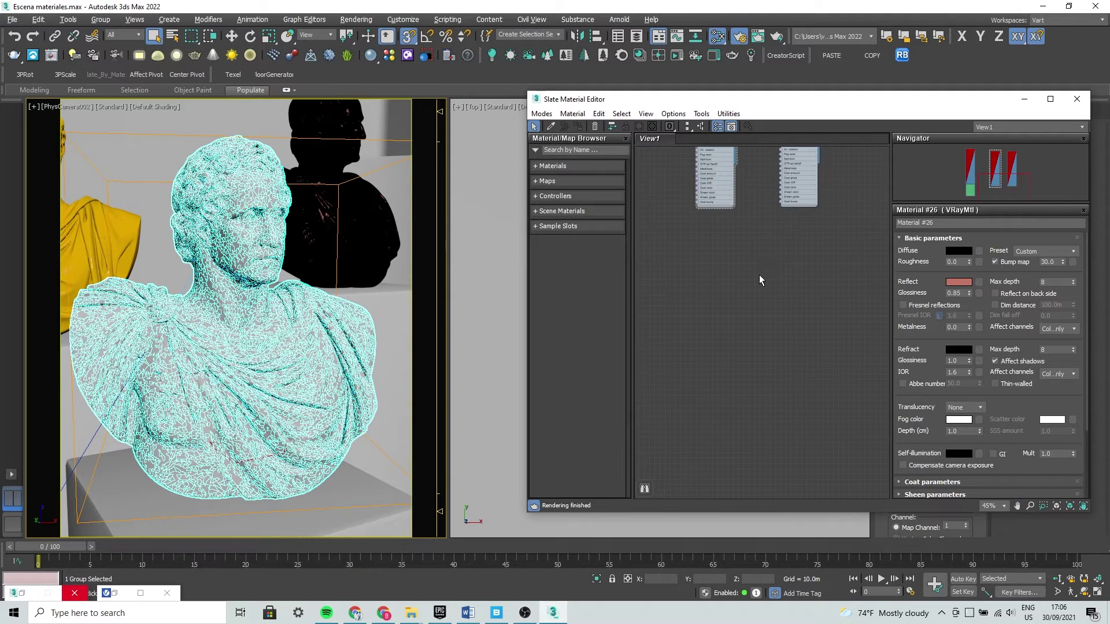
{"action": "scroll", "coordinate": [793, 268], "scroll_direction": "up", "scroll_amount": 2}
{"action": "right_click", "coordinate": [709, 285]}
{"action": "mouse_move", "coordinate": [744, 292]}
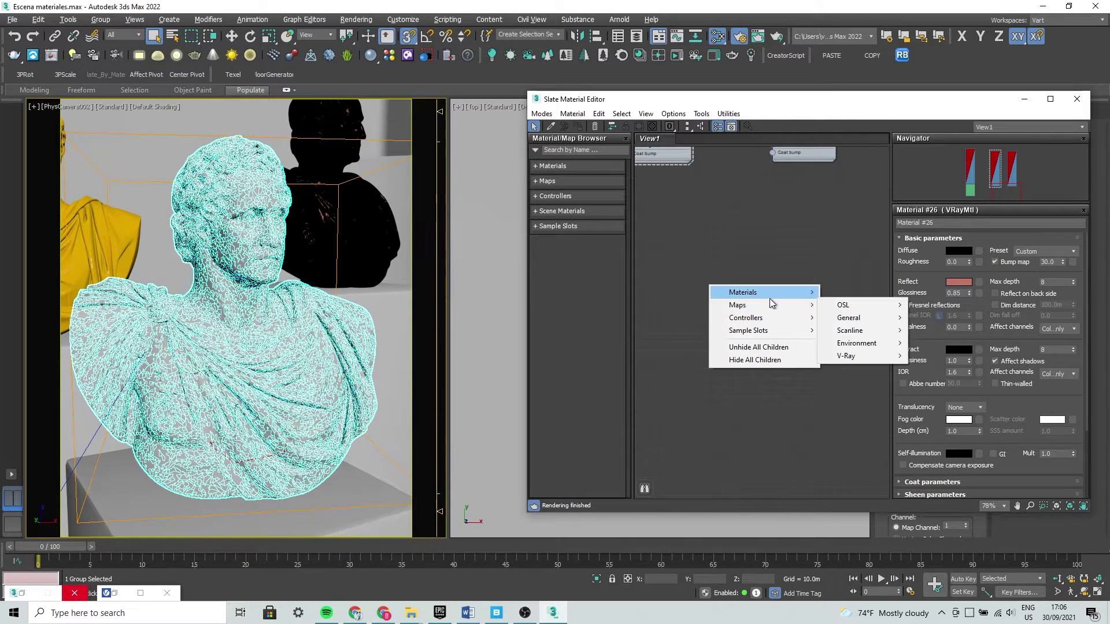
{"action": "mouse_move", "coordinate": [846, 318]}
{"action": "left_click", "coordinate": [943, 468]}
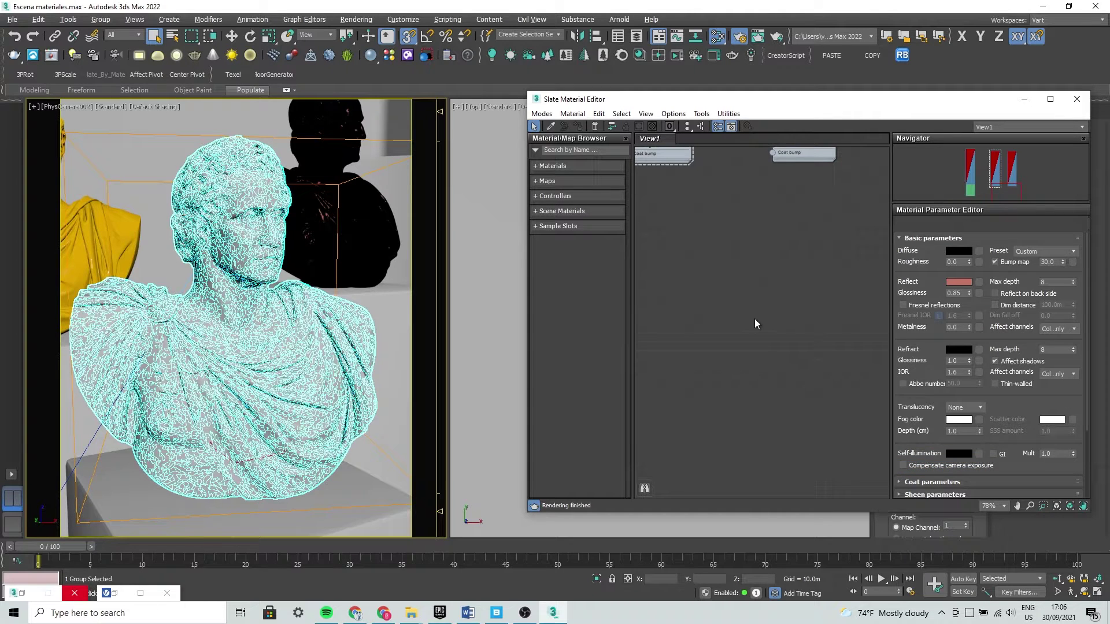
Enlarge the new material's preview and set its reflection colour to white
{"action": "scroll", "coordinate": [763, 318], "scroll_direction": "up", "scroll_amount": 3}
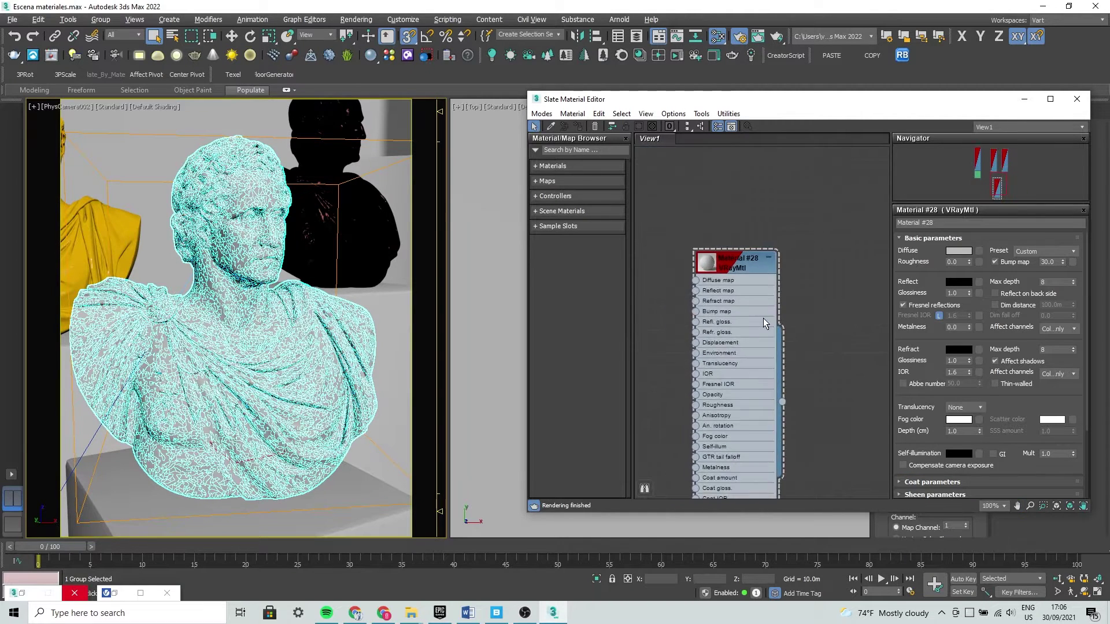
{"action": "scroll", "coordinate": [703, 274], "scroll_direction": "up", "scroll_amount": 3}
{"action": "double_click", "coordinate": [696, 242]}
{"action": "scroll", "coordinate": [779, 318], "scroll_direction": "up", "scroll_amount": 1}
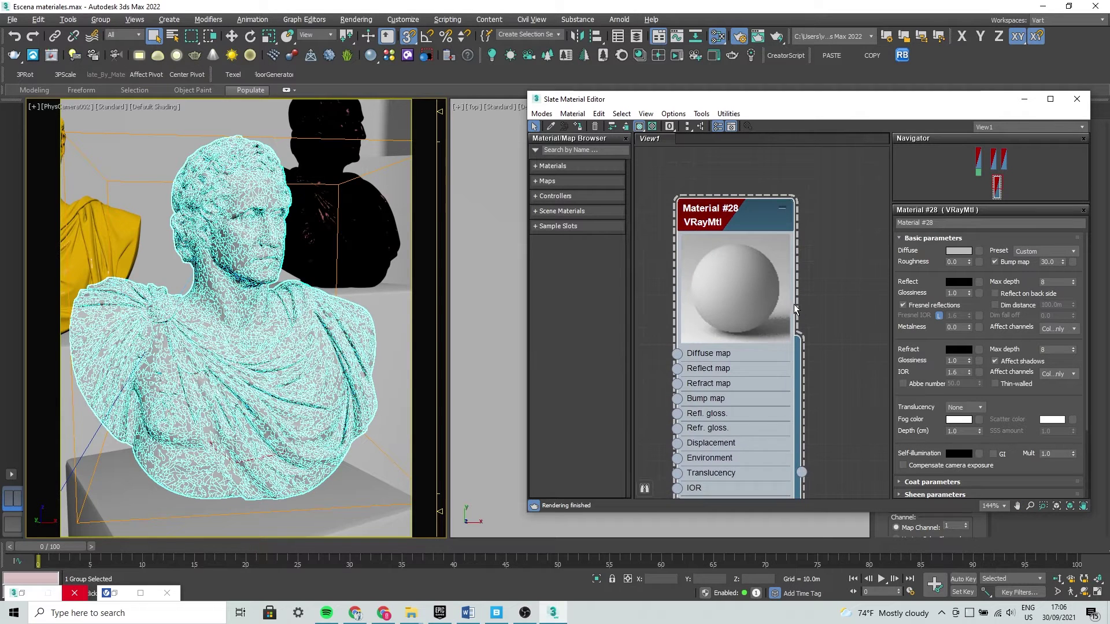
{"action": "scroll", "coordinate": [779, 318], "scroll_direction": "up", "scroll_amount": 1}
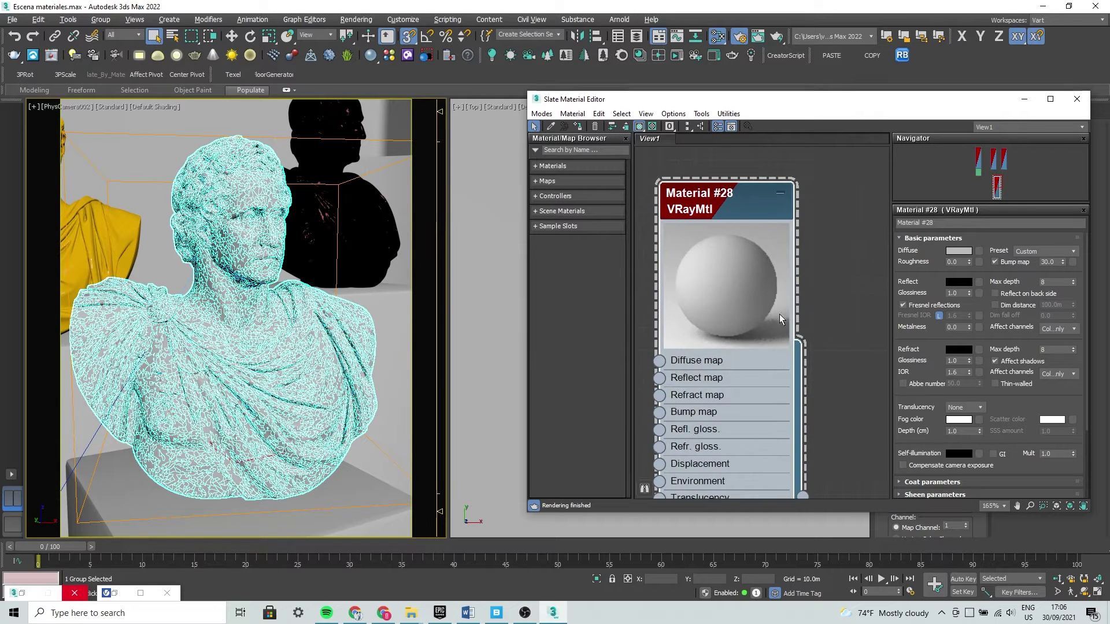
{"action": "left_click", "coordinate": [958, 284]}
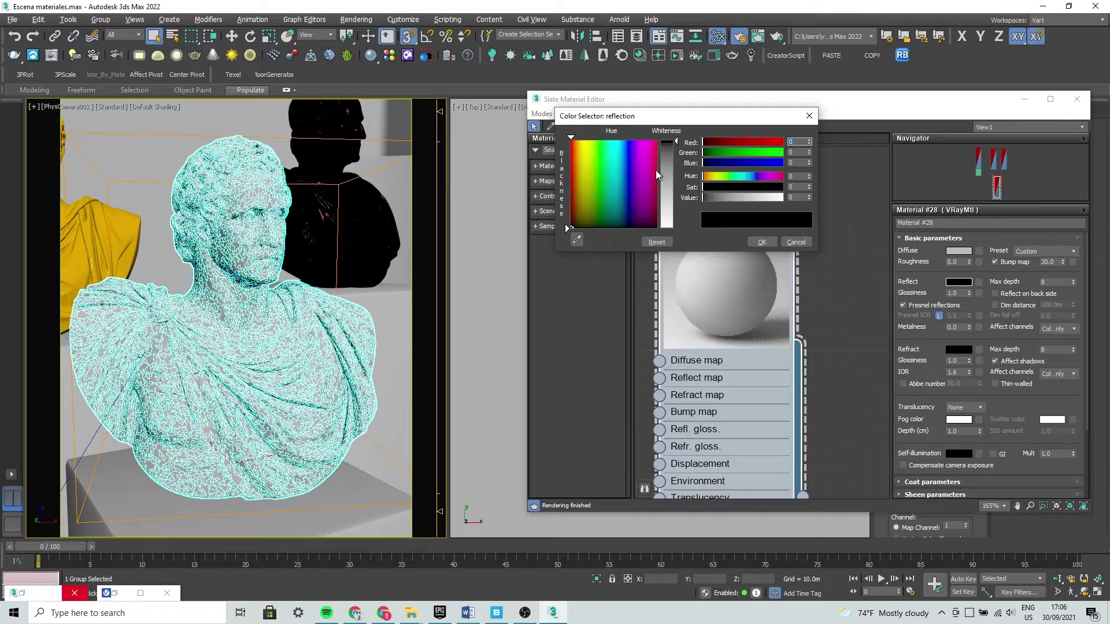
{"action": "left_click_drag", "start_coordinate": [666, 153], "coordinate": [666, 228]}
{"action": "left_click", "coordinate": [762, 241]}
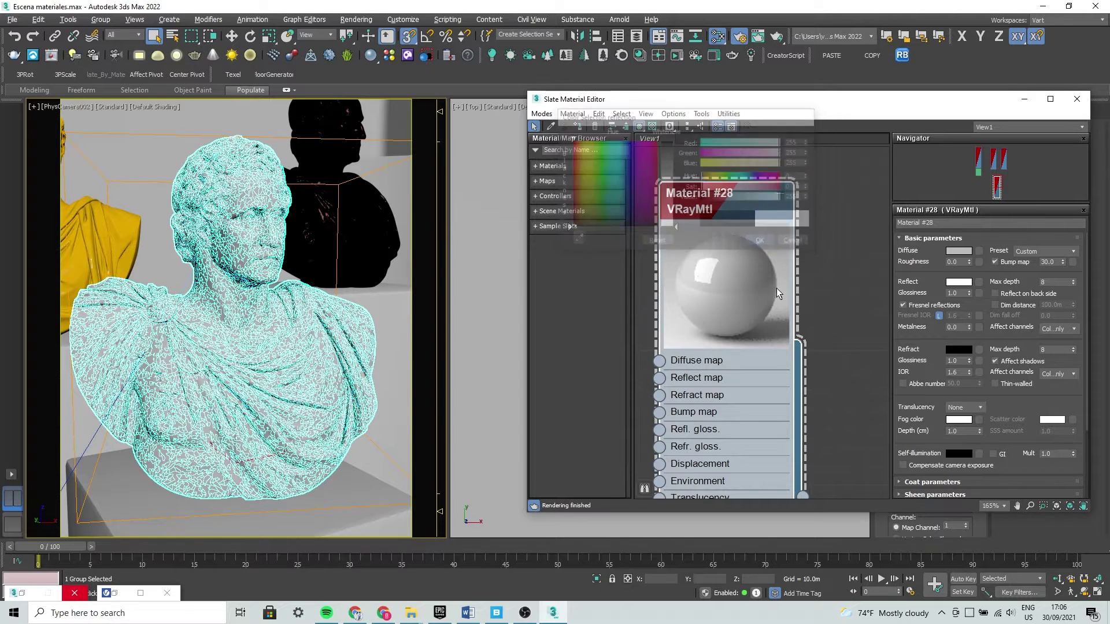
Select Material #28 and bring up the V-Ray Frame Buffer's last render
{"action": "left_click_drag", "start_coordinate": [751, 258], "coordinate": [774, 278]}
{"action": "scroll", "coordinate": [774, 278], "scroll_direction": "down", "scroll_amount": 1}
{"action": "scroll", "coordinate": [730, 271], "scroll_direction": "down", "scroll_amount": 1}
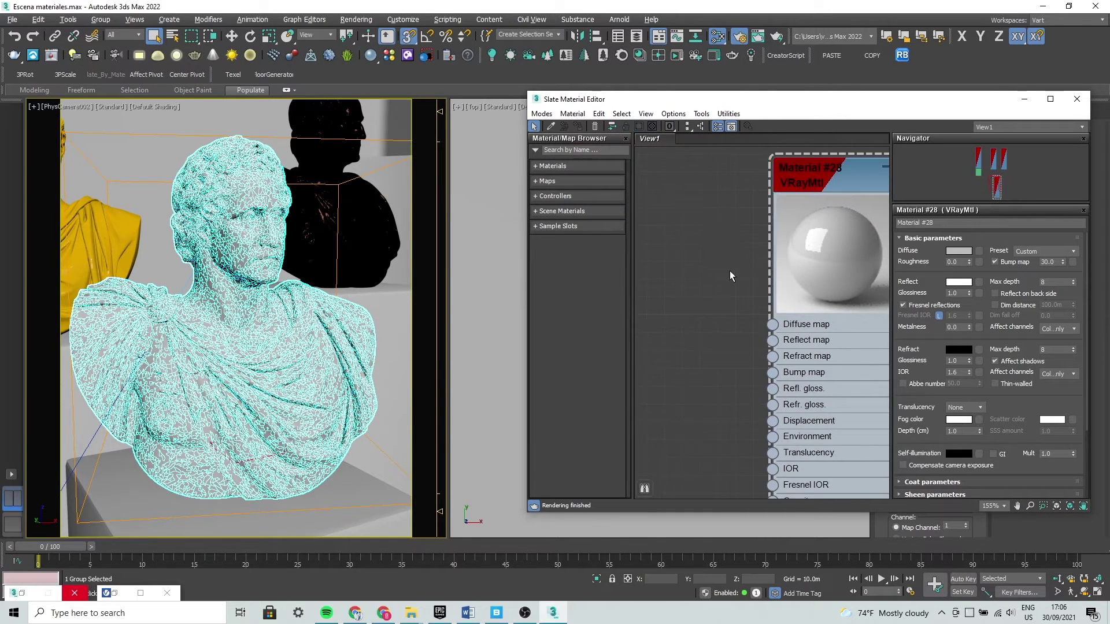
{"action": "scroll", "coordinate": [718, 245], "scroll_direction": "down", "scroll_amount": 2}
{"action": "left_click_drag", "start_coordinate": [718, 245], "coordinate": [719, 235]}
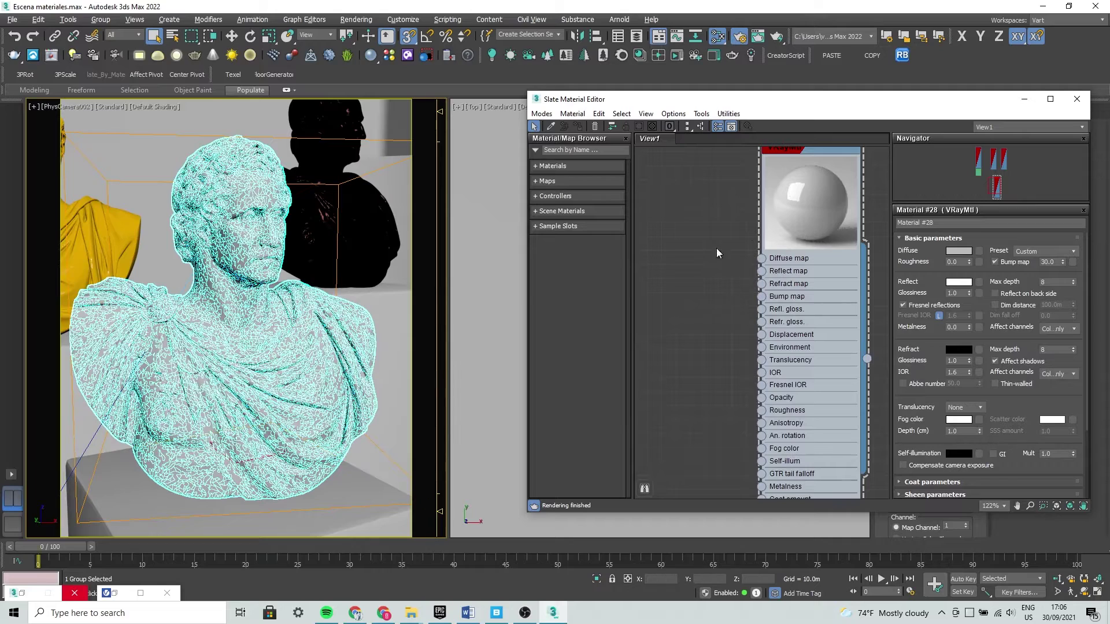
{"action": "left_click", "coordinate": [790, 203]}
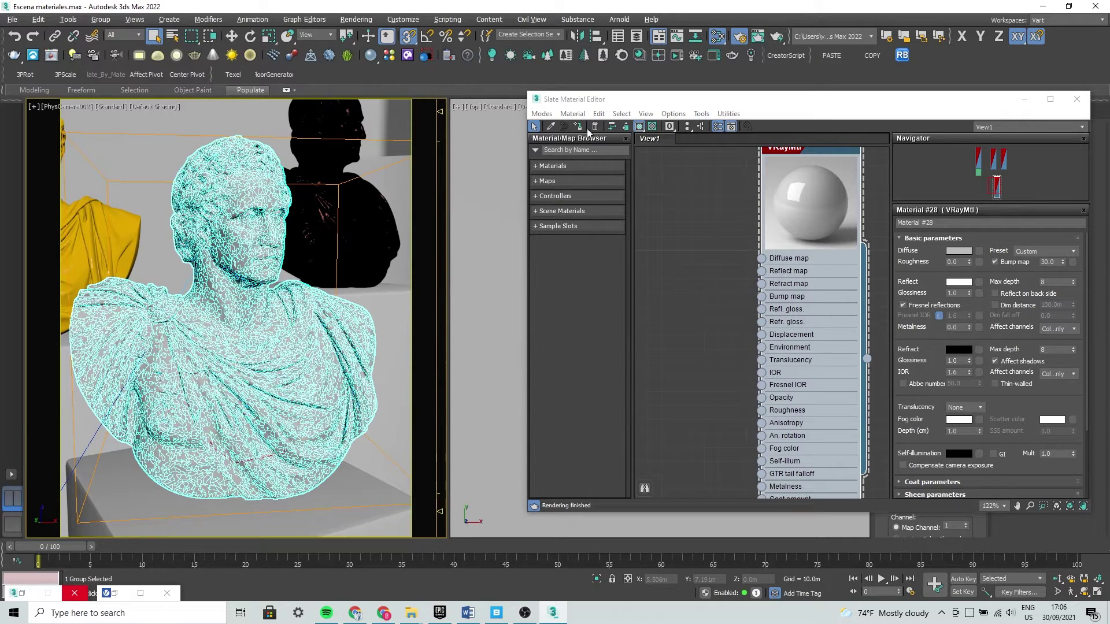
{"action": "middle_click_drag", "start_coordinate": [691, 286], "coordinate": [674, 309]}
{"action": "left_click", "coordinate": [757, 35]}
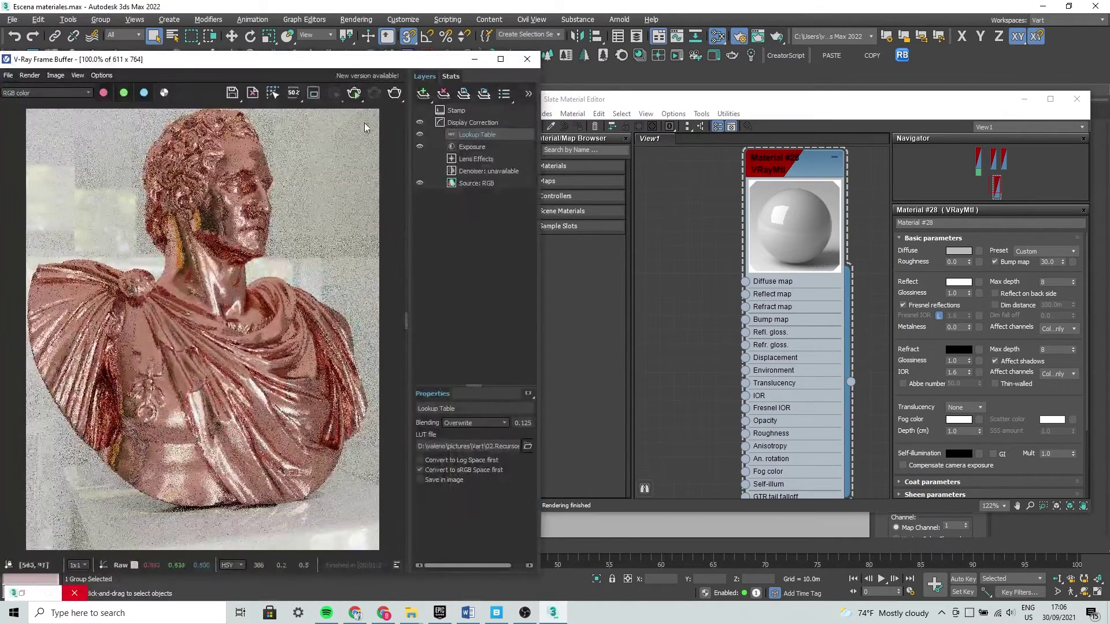
Render the plain grey bust and place the Rock035_2K Explorer window beside Material #28
{"action": "left_click", "coordinate": [354, 92]}
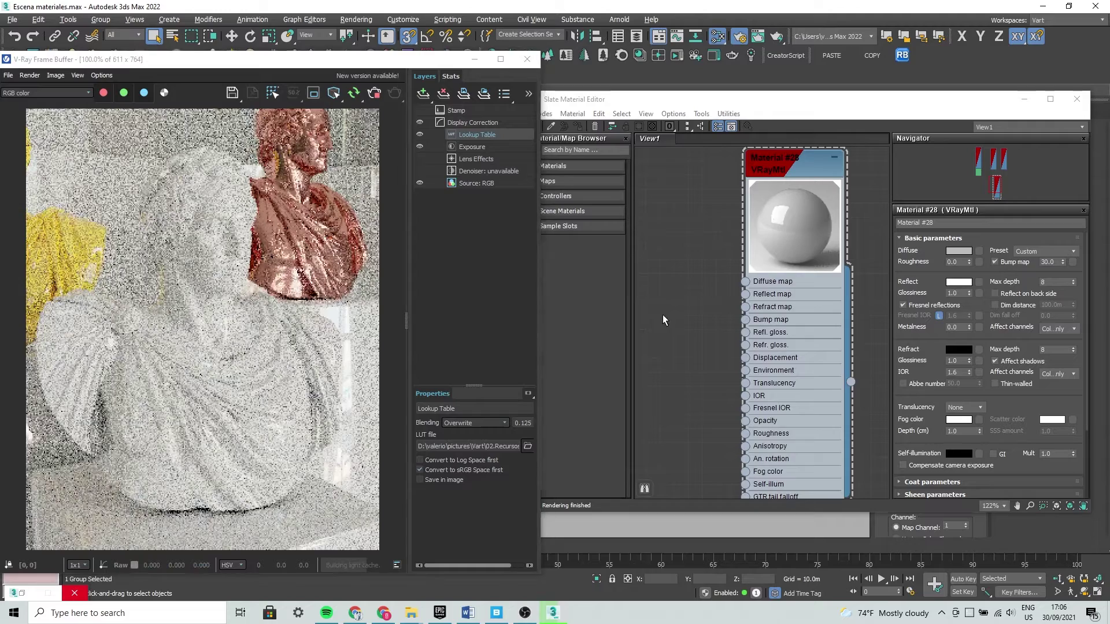
{"action": "scroll", "coordinate": [730, 311], "scroll_direction": "down", "scroll_amount": 3}
{"action": "middle_click_drag", "start_coordinate": [731, 311], "coordinate": [771, 315]}
{"action": "scroll", "coordinate": [771, 315], "scroll_direction": "down", "scroll_amount": 2}
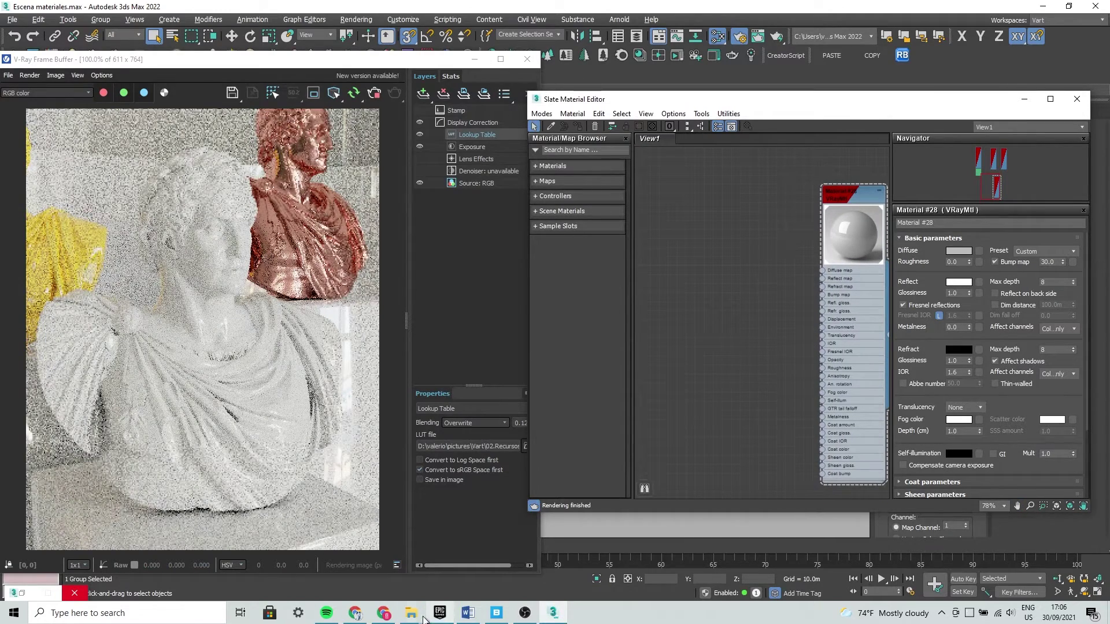
{"action": "mouse_move", "coordinate": [411, 613]}
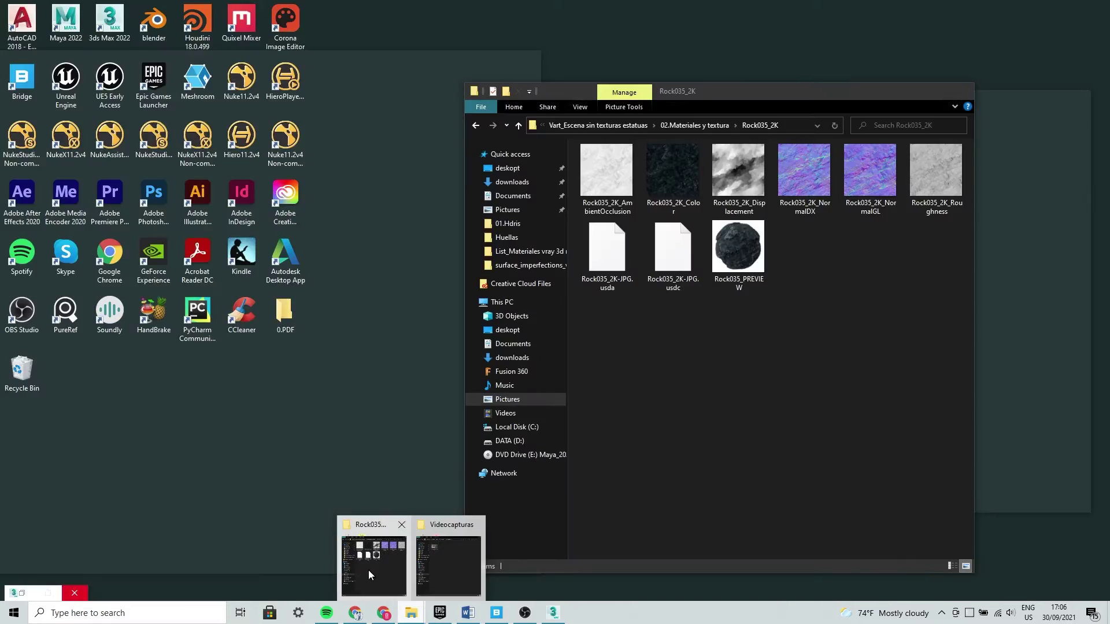
{"action": "left_click", "coordinate": [370, 570]}
{"action": "left_click_drag", "start_coordinate": [830, 93], "coordinate": [438, 122]}
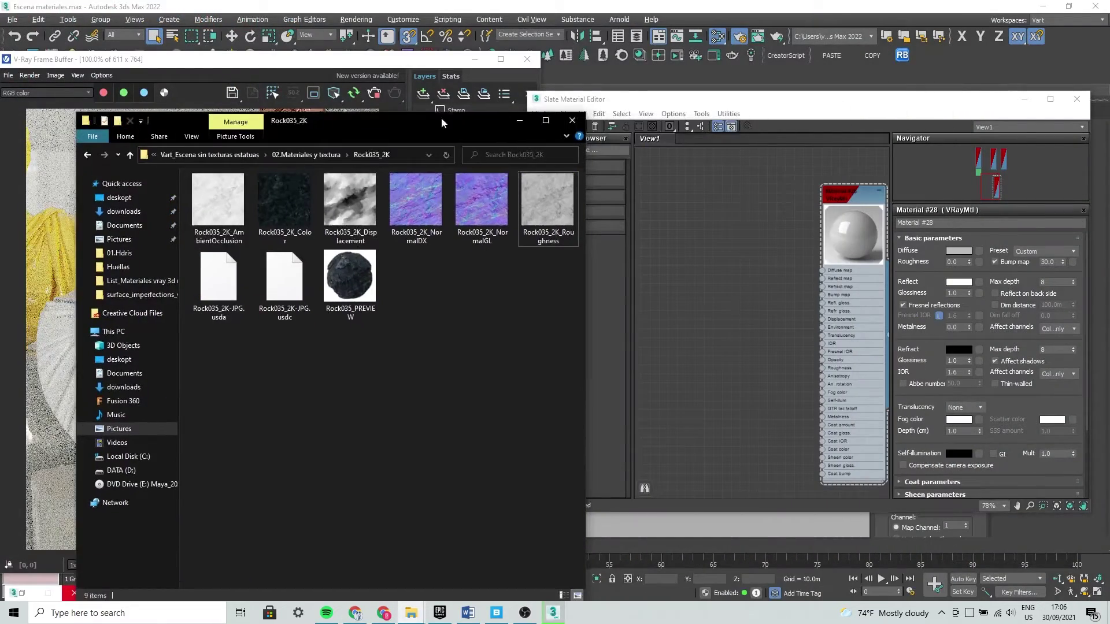
Drop Rock035_2K_Color.jpg into the Slate view and wire it to the VRayMtl Diffuse map
{"action": "left_click", "coordinate": [279, 216]}
{"action": "left_click_drag", "start_coordinate": [279, 217], "coordinate": [691, 246]}
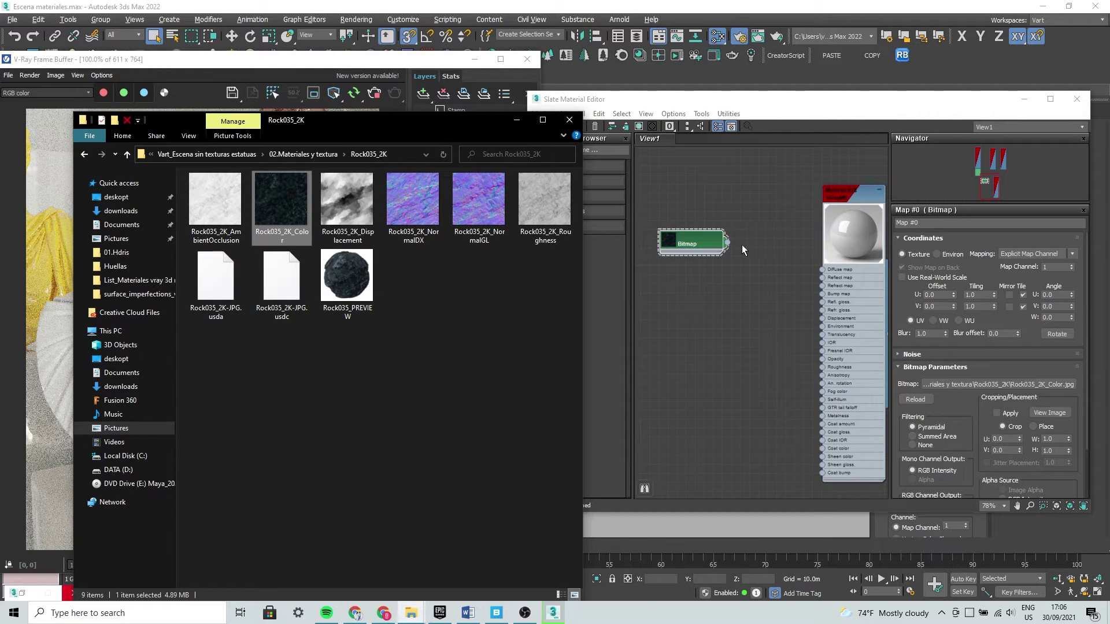
{"action": "left_click", "coordinate": [720, 263]}
{"action": "scroll", "coordinate": [661, 258], "scroll_direction": "up", "scroll_amount": 1}
{"action": "middle_click_drag", "start_coordinate": [662, 259], "coordinate": [733, 251]}
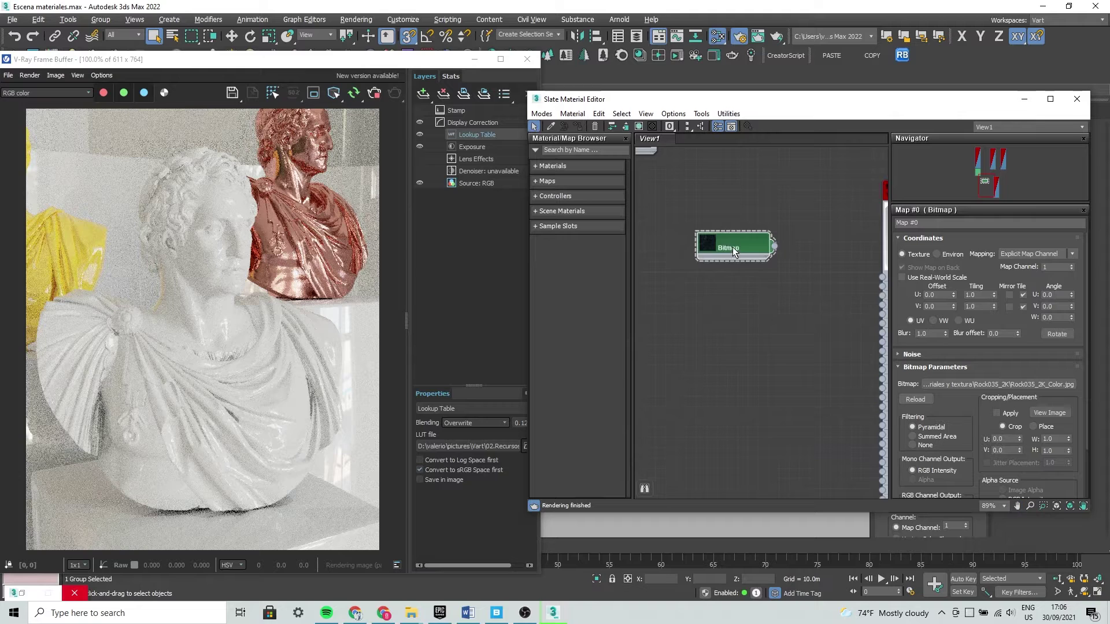
{"action": "double_click", "coordinate": [696, 245]}
{"action": "scroll", "coordinate": [717, 269], "scroll_direction": "up", "scroll_amount": 2}
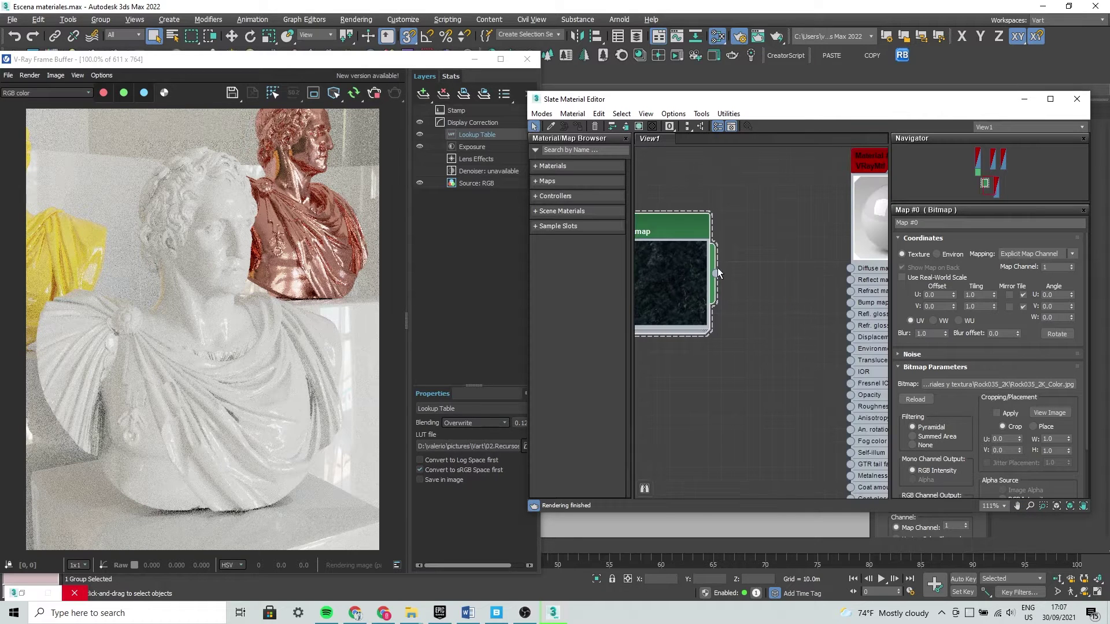
{"action": "left_click_drag", "start_coordinate": [672, 223], "coordinate": [709, 191]}
{"action": "left_click_drag", "start_coordinate": [755, 247], "coordinate": [769, 249]}
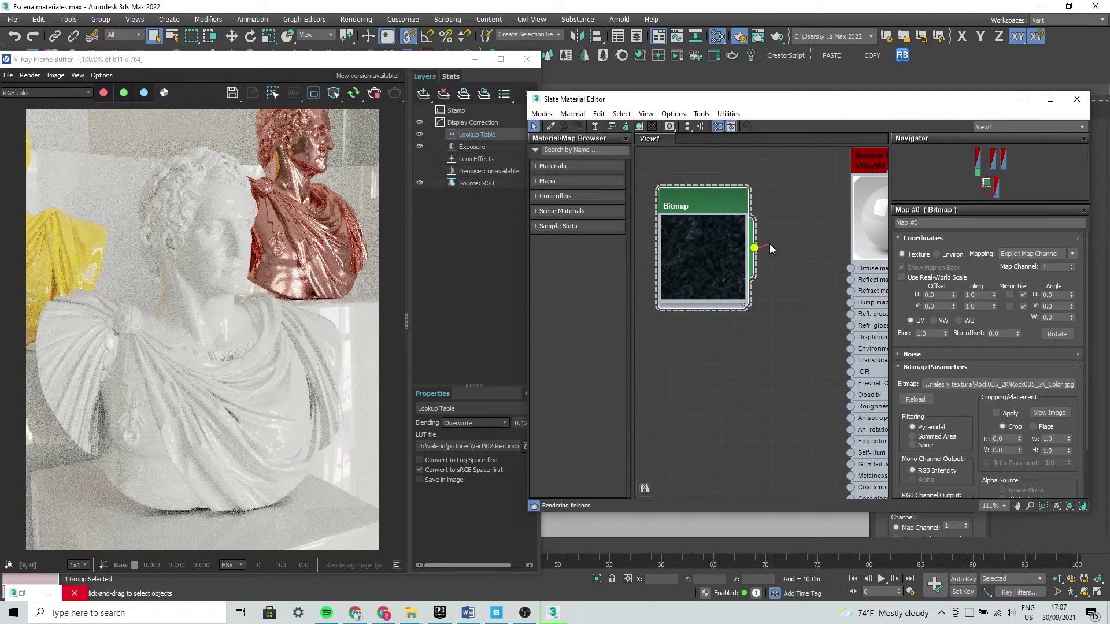
{"action": "left_click_drag", "start_coordinate": [847, 266], "coordinate": [849, 267]}
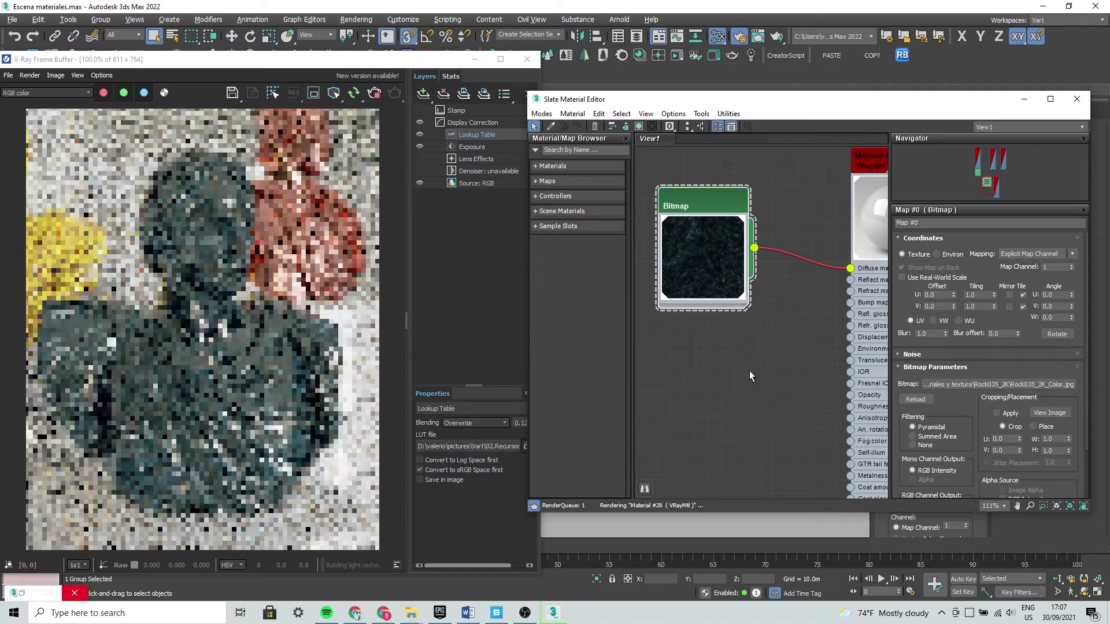
Inspect the dark-rock re-render up close and check the Rock 035 ambientCG page
{"action": "left_click", "coordinate": [180, 328]}
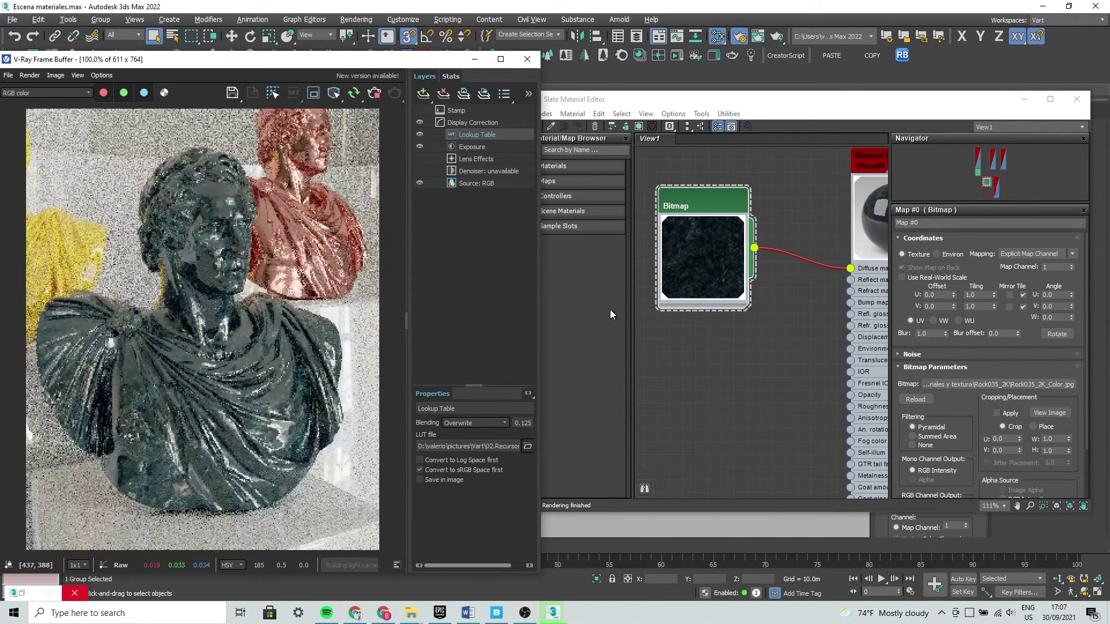
{"action": "left_click", "coordinate": [705, 254]}
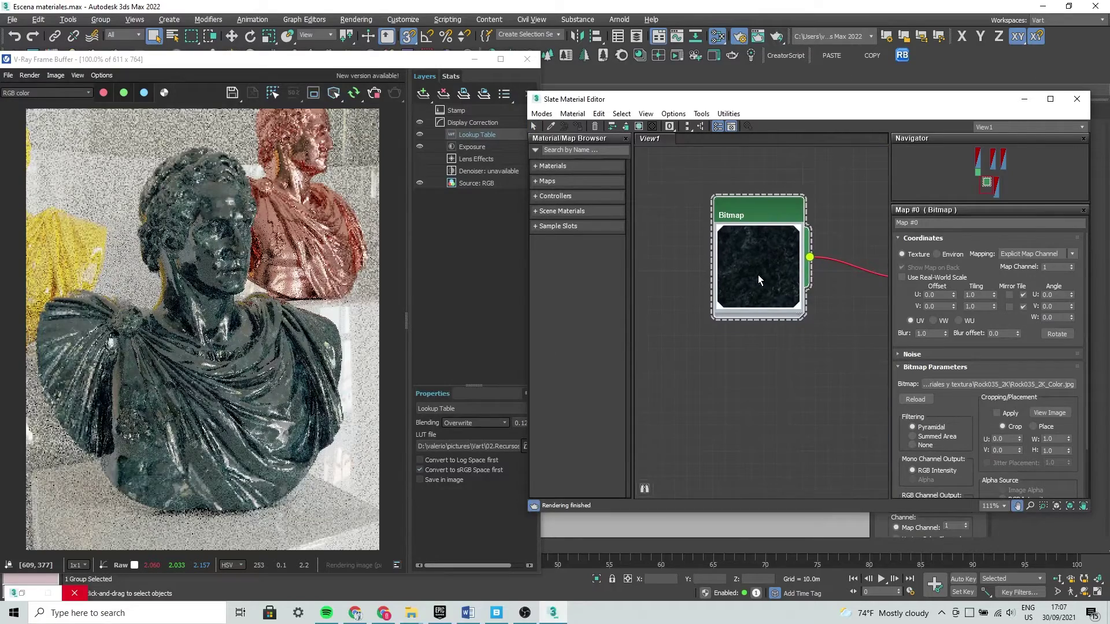
{"action": "scroll", "coordinate": [757, 276], "scroll_direction": "up", "scroll_amount": 3}
{"action": "left_click", "coordinate": [181, 393]}
{"action": "scroll", "coordinate": [182, 393], "scroll_direction": "up", "scroll_amount": 2}
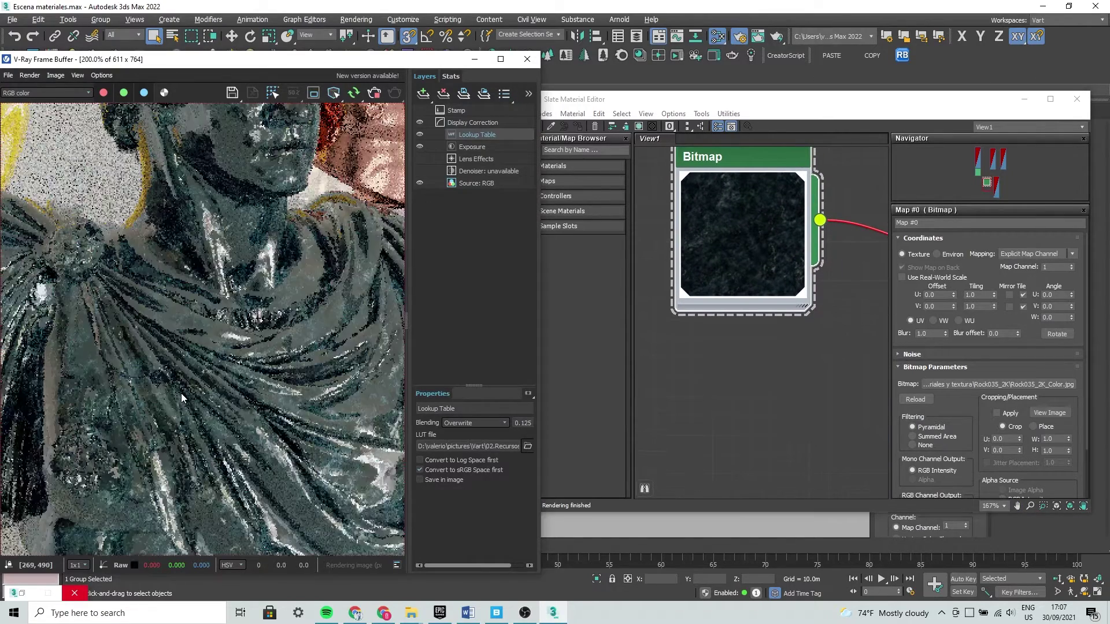
{"action": "scroll", "coordinate": [181, 393], "scroll_direction": "down", "scroll_amount": 1}
{"action": "scroll", "coordinate": [213, 355], "scroll_direction": "down", "scroll_amount": 1}
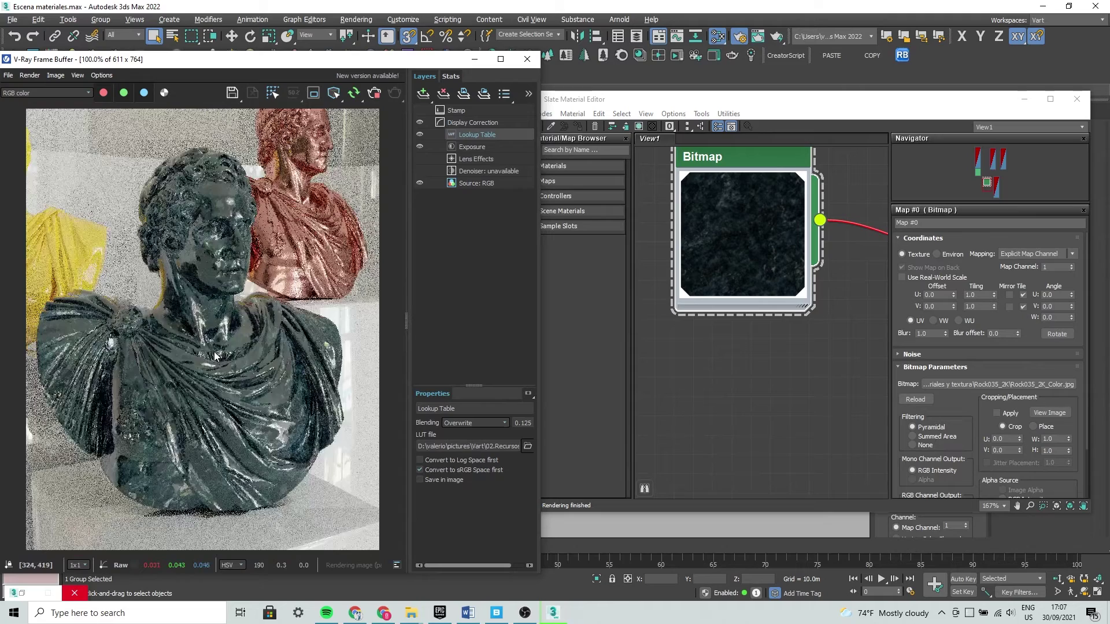
{"action": "left_click", "coordinate": [384, 614]}
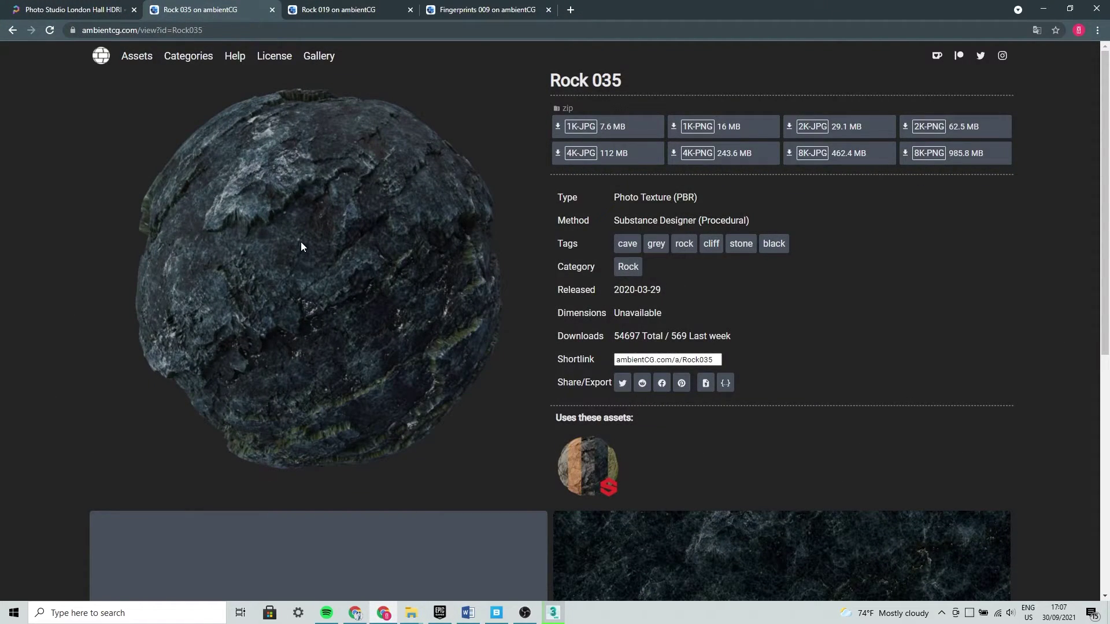
Bring Rock035_2K_Roughness.jpg from the texture folder into the Slate view as bitmap Map #1
{"action": "left_click", "coordinate": [1044, 7]}
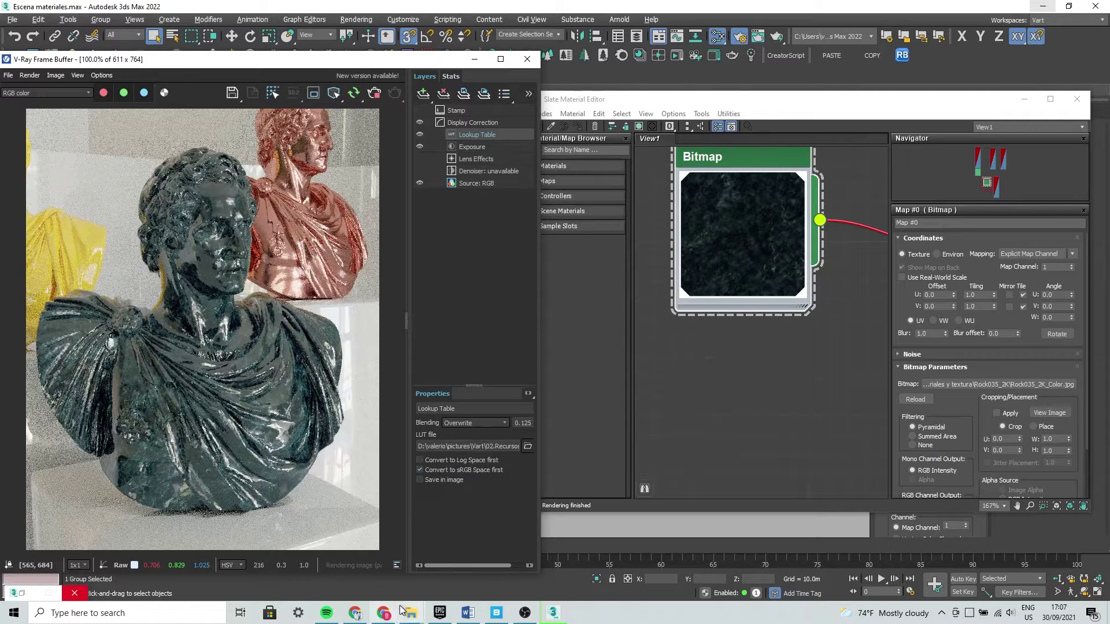
{"action": "mouse_move", "coordinate": [778, 390]}
{"action": "middle_mouse_down"}
{"action": "mouse_move", "coordinate": [712, 353]}
{"action": "mouse_move", "coordinate": [806, 368]}
{"action": "mouse_move", "coordinate": [785, 368]}
{"action": "middle_mouse_up"}
{"action": "scroll", "coordinate": [712, 353], "scroll_direction": "down", "scroll_amount": 2}
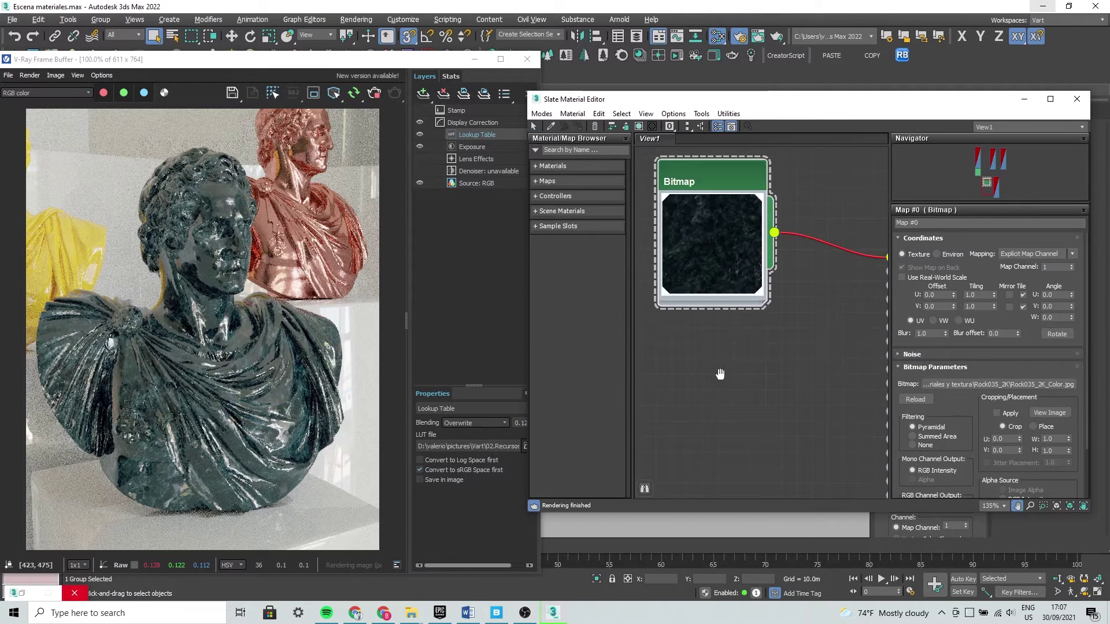
{"action": "middle_click_drag", "start_coordinate": [862, 291], "coordinate": [698, 362]}
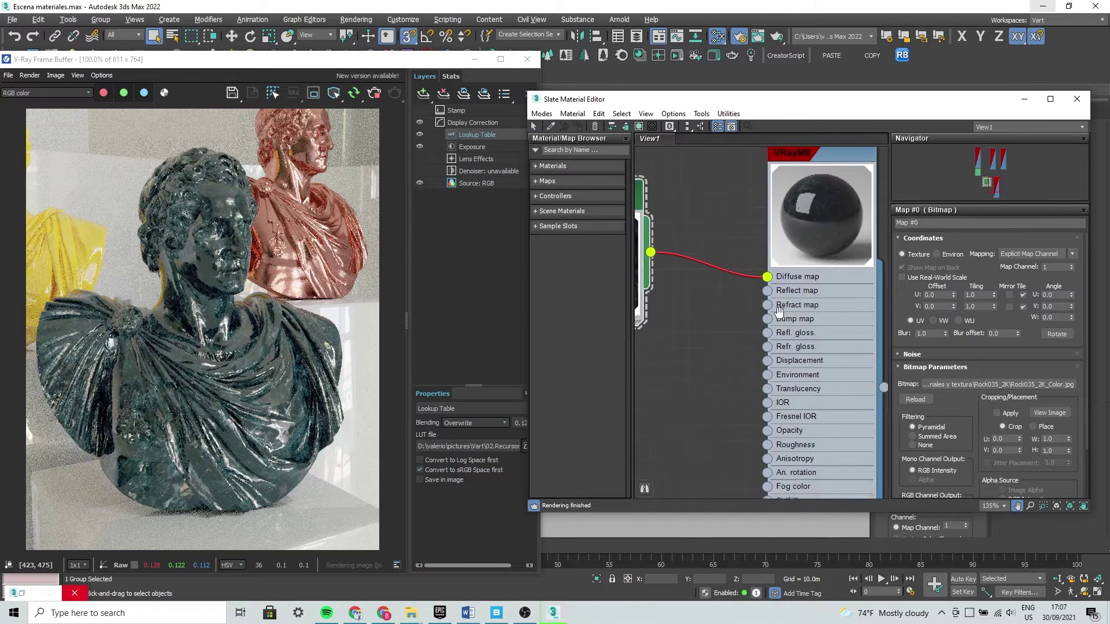
{"action": "middle_click_drag", "start_coordinate": [797, 310], "coordinate": [958, 223]}
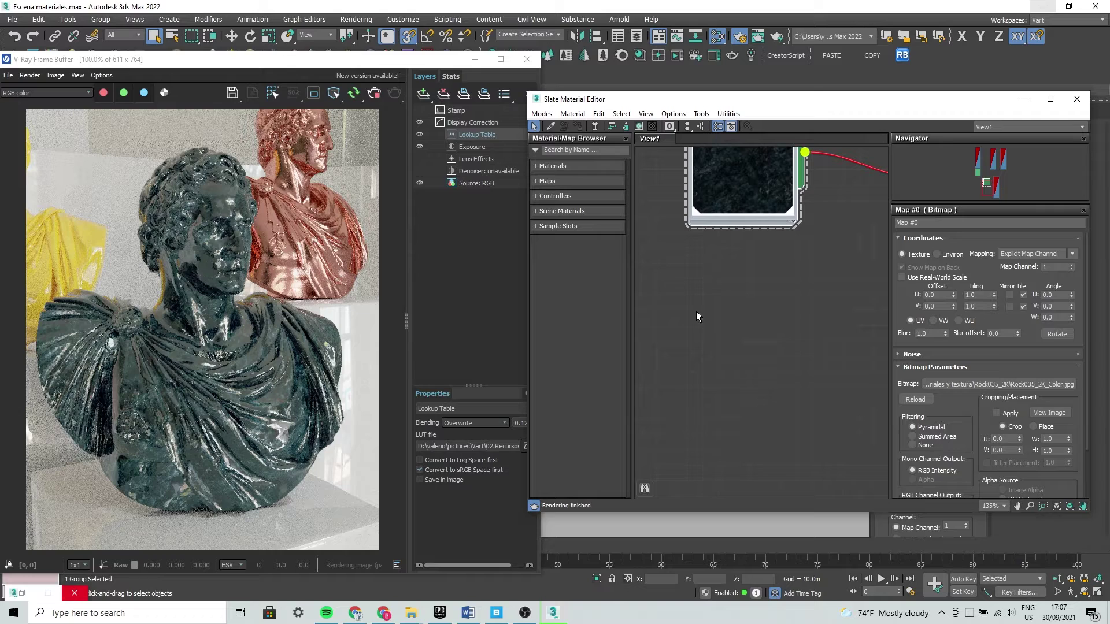
{"action": "mouse_move", "coordinate": [411, 613]}
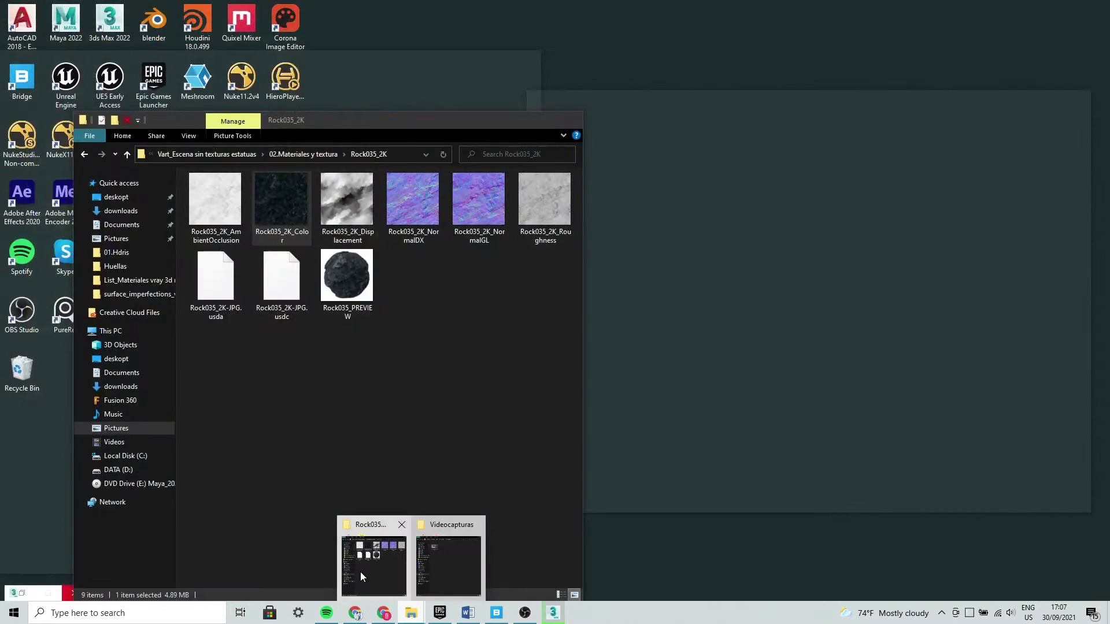
{"action": "left_click", "coordinate": [360, 571]}
{"action": "left_click", "coordinate": [524, 222]}
{"action": "left_click_drag", "start_coordinate": [527, 217], "coordinate": [709, 258]}
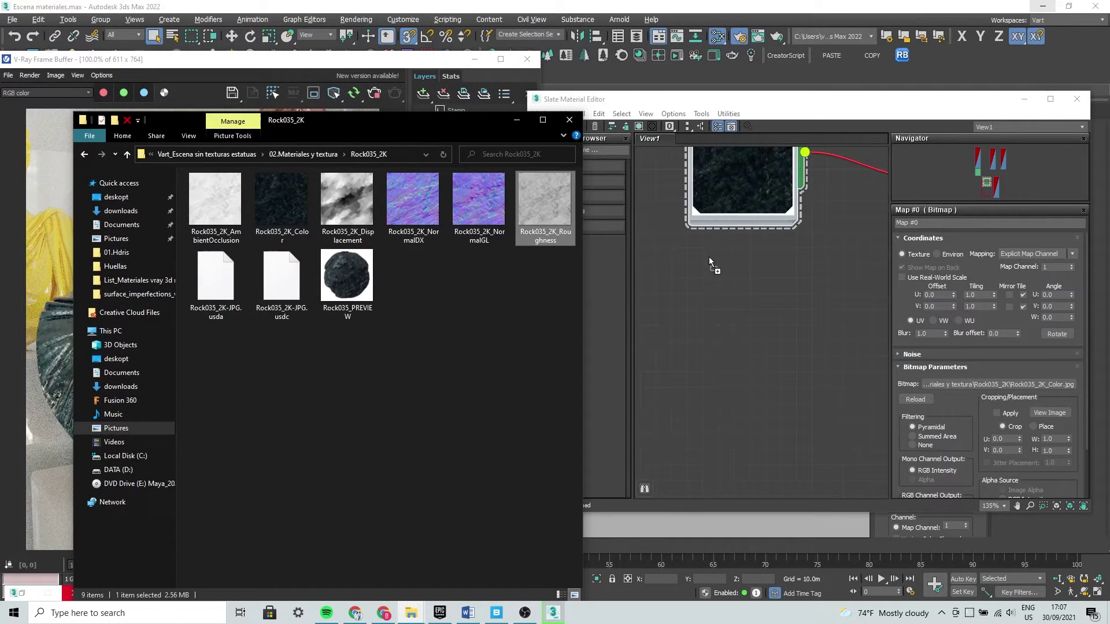
{"action": "left_click_drag", "start_coordinate": [720, 336], "coordinate": [719, 336]}
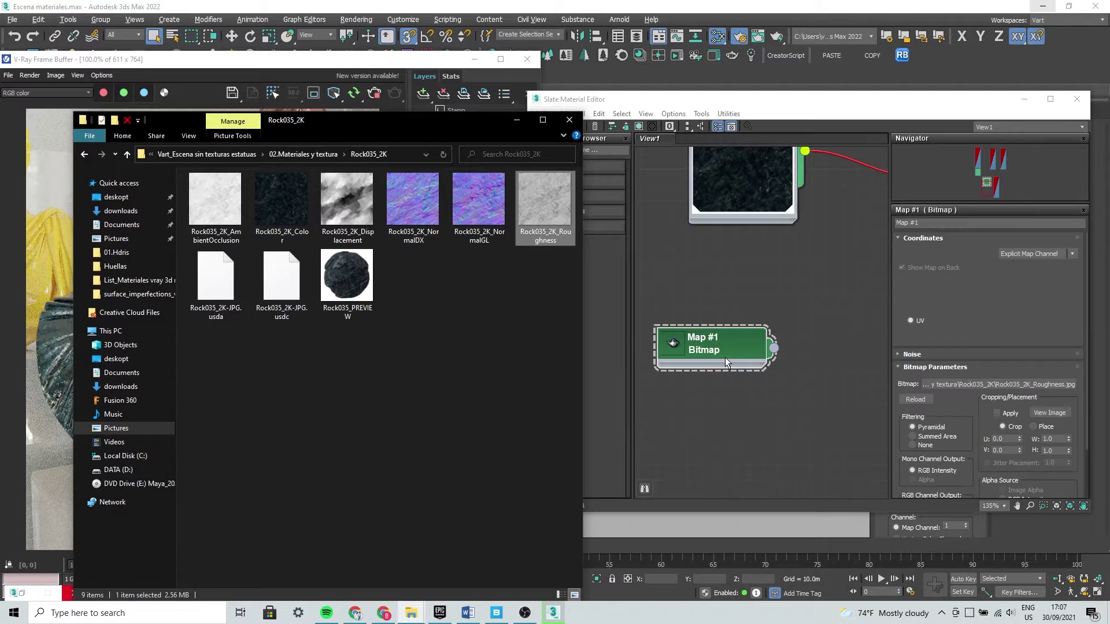
{"action": "left_click", "coordinate": [681, 353]}
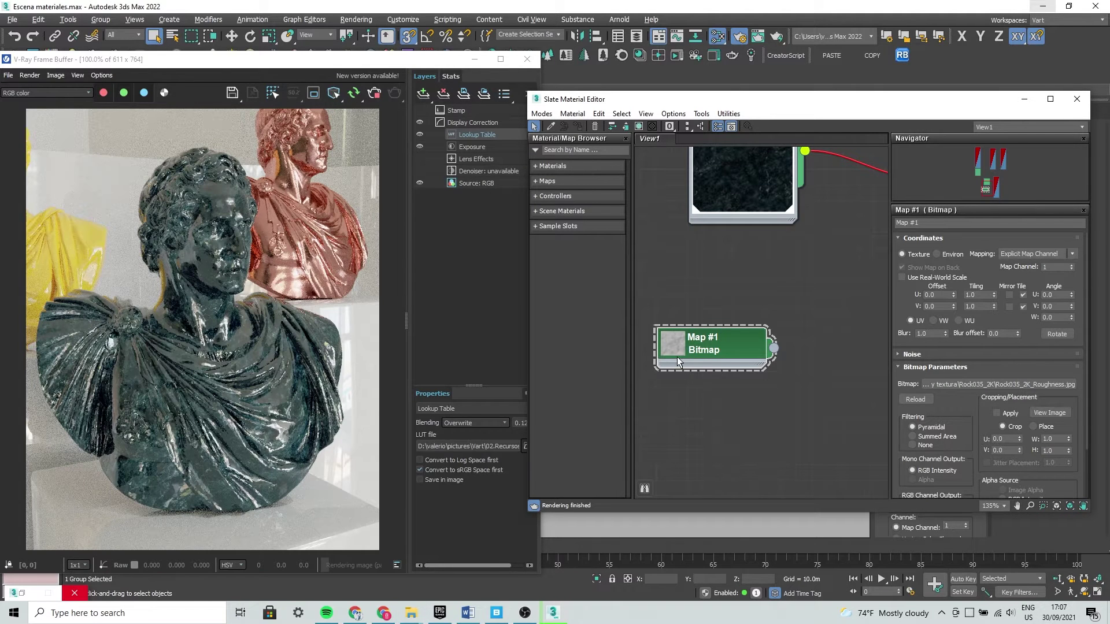
Connect Map #1's output to the VRayMtl Refl. gloss. input
{"action": "left_click_drag", "start_coordinate": [677, 357], "coordinate": [700, 289]}
{"action": "double_click", "coordinate": [701, 289]}
{"action": "mouse_move", "coordinate": [769, 326]}
{"action": "middle_mouse_down"}
{"action": "mouse_move", "coordinate": [747, 322]}
{"action": "mouse_move", "coordinate": [650, 392]}
{"action": "middle_mouse_up"}
{"action": "left_click_drag", "start_coordinate": [685, 405], "coordinate": [744, 359]}
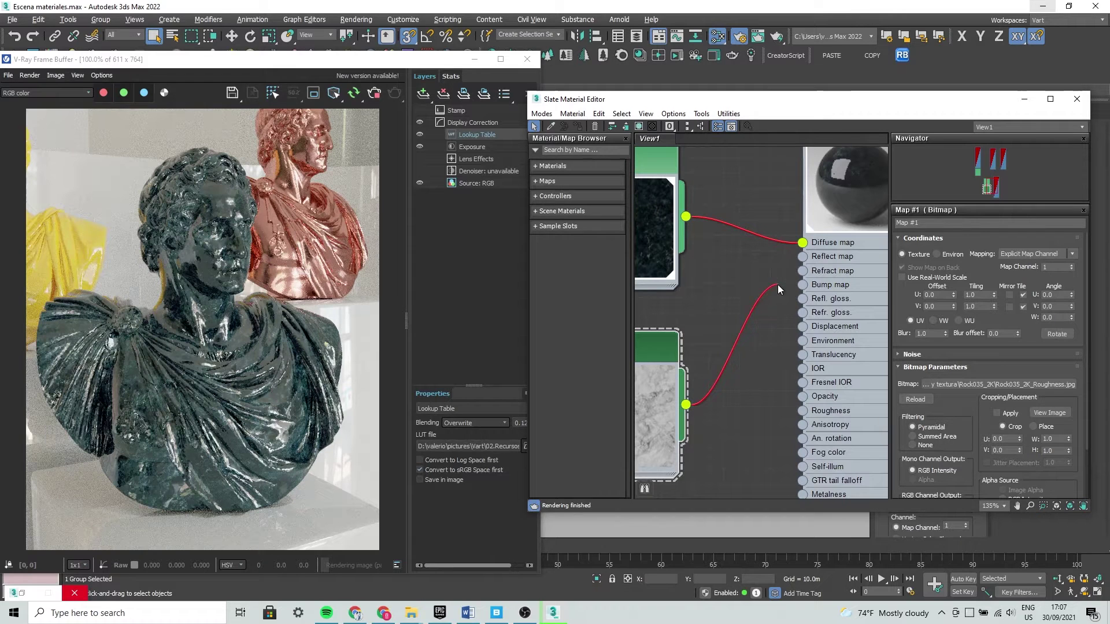
{"action": "left_click_drag", "start_coordinate": [791, 309], "coordinate": [803, 299]}
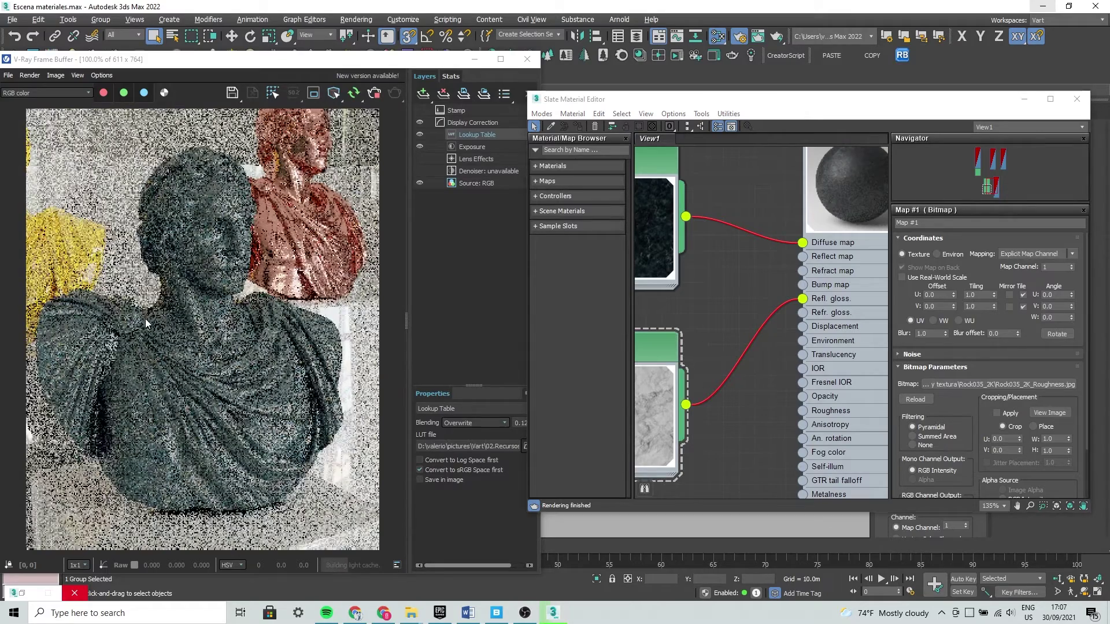
Zoom around the frame buffer to inspect the rock, then region-render the bust with Shift+Q
{"action": "left_click", "coordinate": [192, 334]}
{"action": "scroll", "coordinate": [194, 332], "scroll_direction": "up", "scroll_amount": 2}
{"action": "scroll", "coordinate": [194, 332], "scroll_direction": "down", "scroll_amount": 1}
{"action": "scroll", "coordinate": [226, 314], "scroll_direction": "down", "scroll_amount": 1}
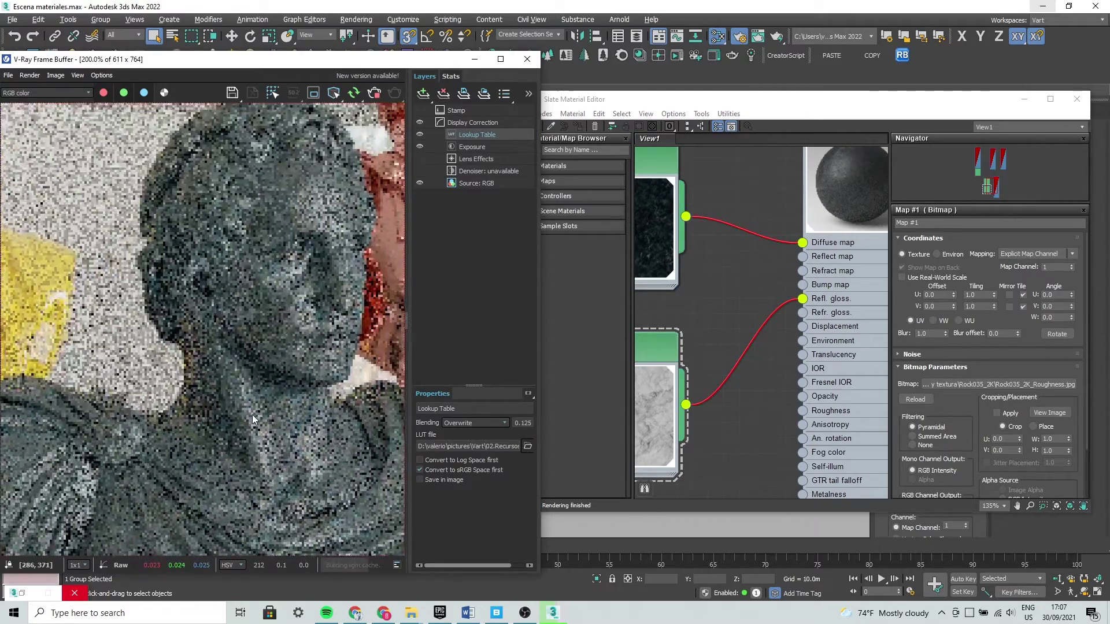
{"action": "scroll", "coordinate": [250, 425], "scroll_direction": "down", "scroll_amount": 1}
{"action": "scroll", "coordinate": [203, 338], "scroll_direction": "up", "scroll_amount": 1}
{"action": "scroll", "coordinate": [285, 451], "scroll_direction": "up", "scroll_amount": 1}
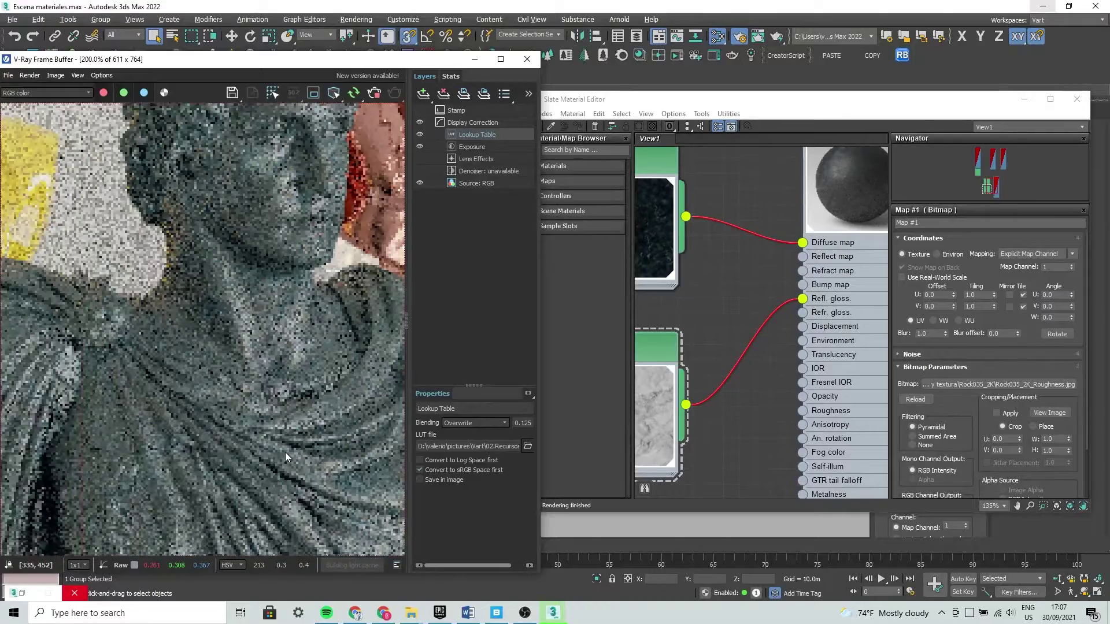
{"action": "scroll", "coordinate": [235, 393], "scroll_direction": "down", "scroll_amount": 1}
{"action": "scroll", "coordinate": [235, 370], "scroll_direction": "down", "scroll_amount": 1}
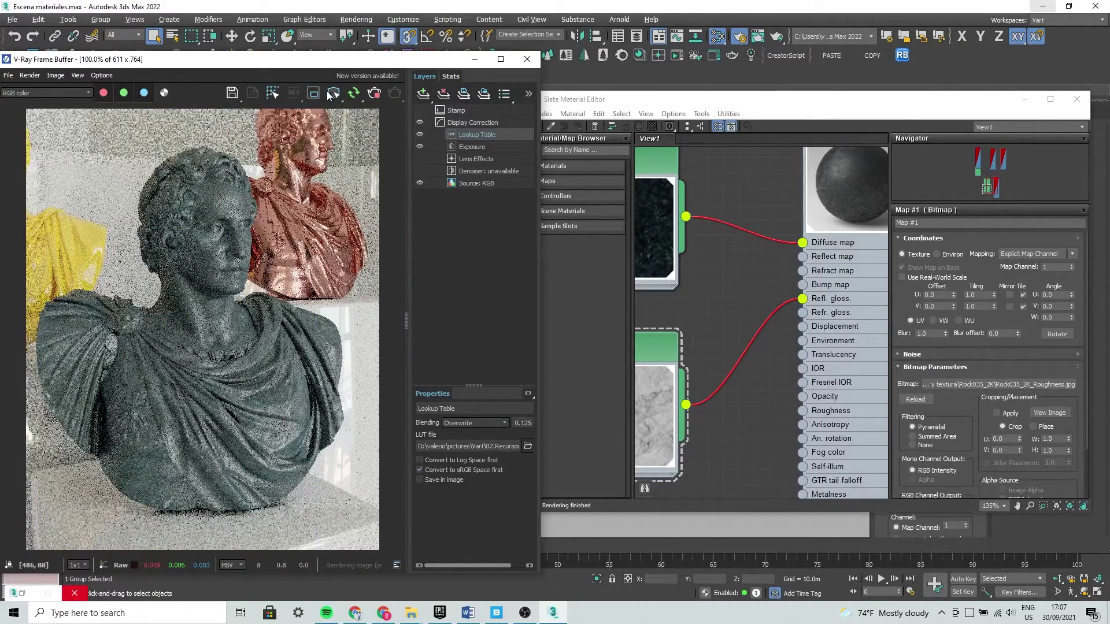
{"action": "scroll", "coordinate": [163, 320], "scroll_direction": "up", "scroll_amount": 1}
{"action": "scroll", "coordinate": [163, 320], "scroll_direction": "down", "scroll_amount": 1}
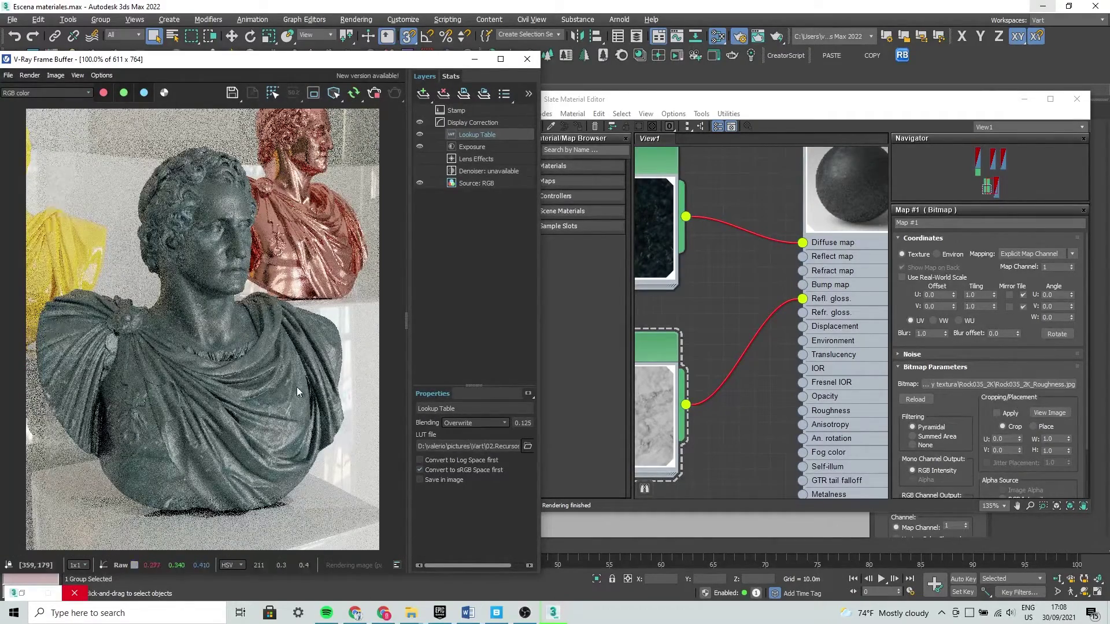
{"action": "key", "text": "shift+q"}
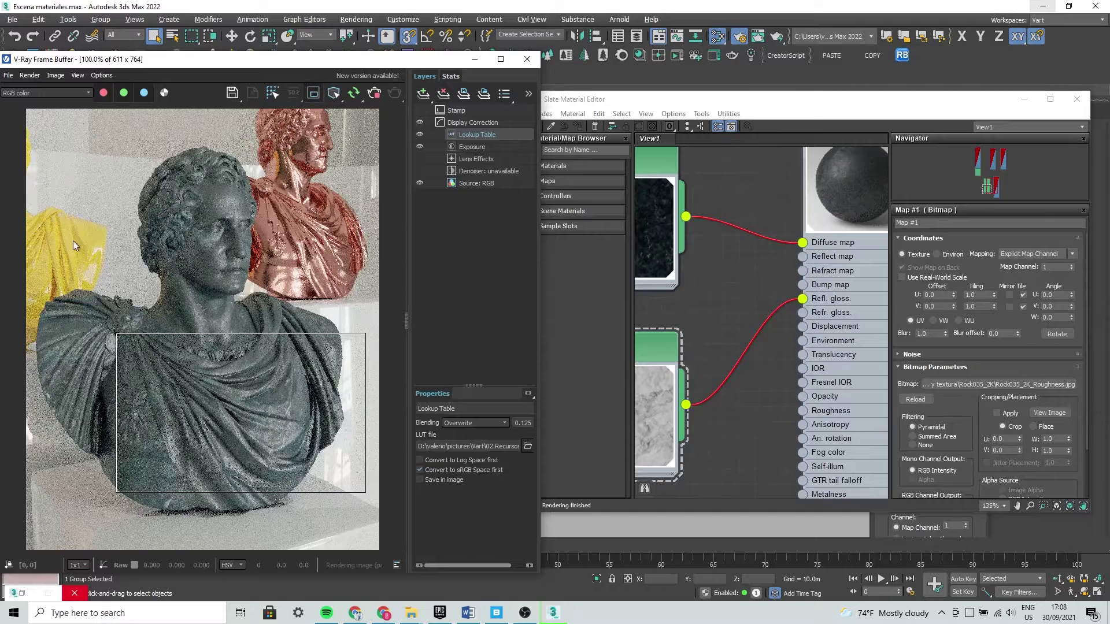
Draw a larger render region over the bust and re-render it
{"action": "left_click_drag", "start_coordinate": [63, 149], "coordinate": [346, 431]}
{"action": "key", "text": "shift+q"}
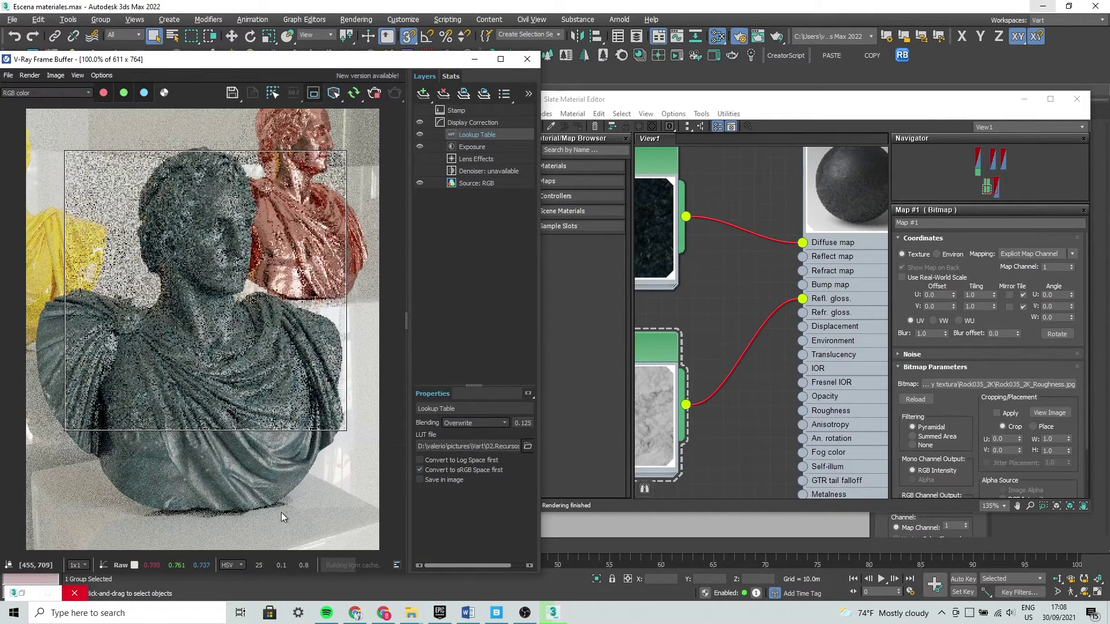
{"action": "left_click_drag", "start_coordinate": [208, 149], "coordinate": [208, 134]}
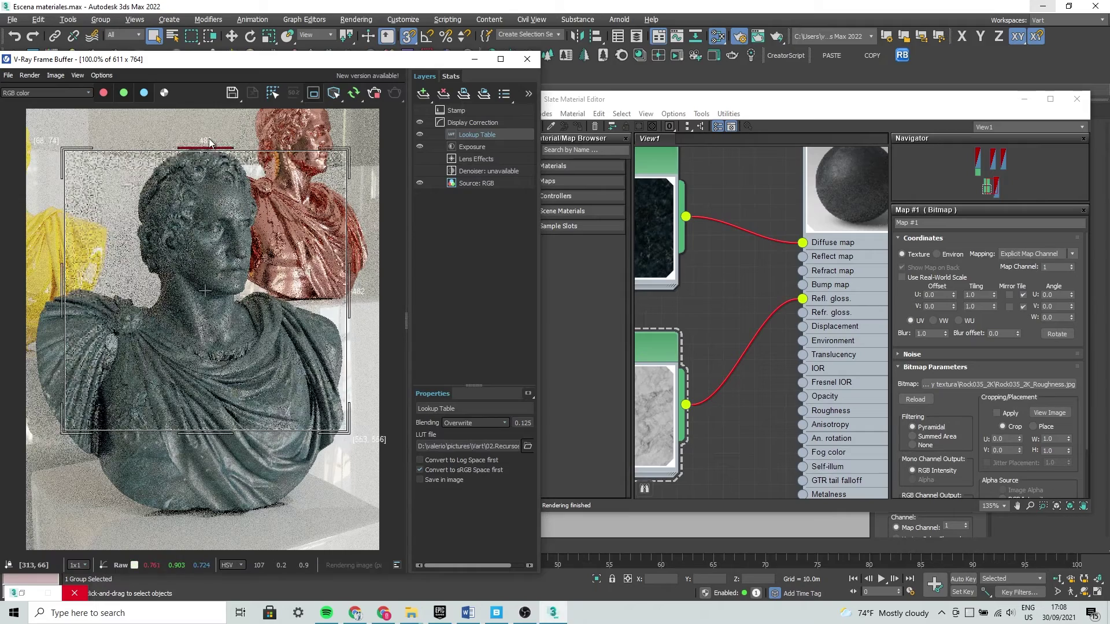
{"action": "left_click", "coordinate": [277, 323]}
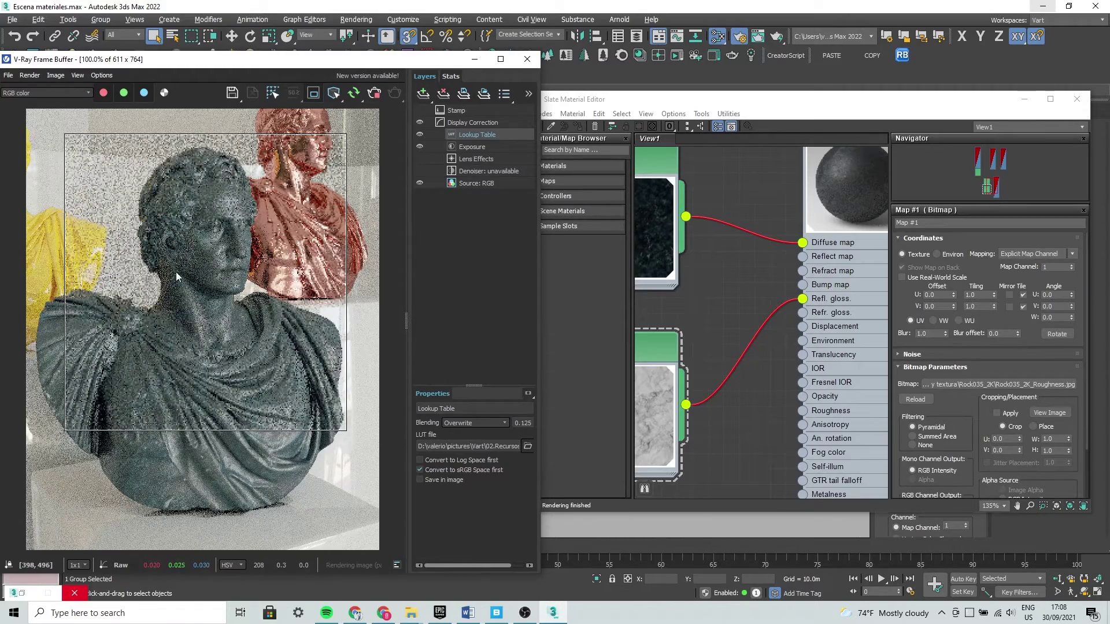
Zoom and pan the frame buffer onto the statue's face, then glance at the Rock 035 page
{"action": "scroll", "coordinate": [156, 245], "scroll_direction": "up", "scroll_amount": 1}
{"action": "scroll", "coordinate": [156, 245], "scroll_direction": "up", "scroll_amount": 1}
{"action": "scroll", "coordinate": [219, 283], "scroll_direction": "down", "scroll_amount": 1}
{"action": "scroll", "coordinate": [231, 309], "scroll_direction": "down", "scroll_amount": 1}
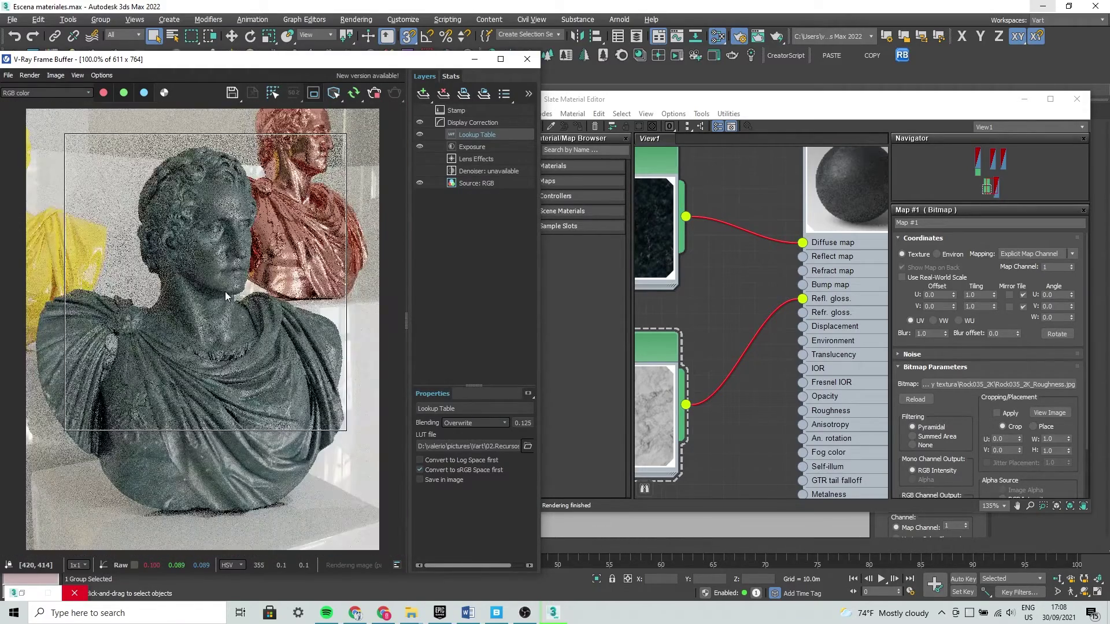
{"action": "scroll", "coordinate": [216, 297], "scroll_direction": "up", "scroll_amount": 1}
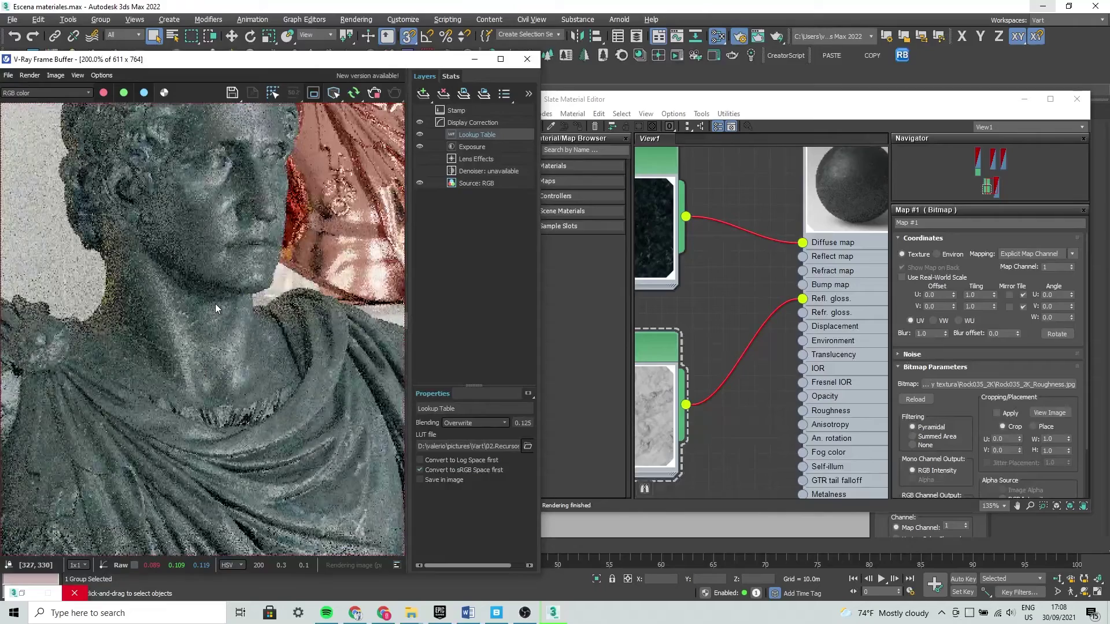
{"action": "scroll", "coordinate": [234, 366], "scroll_direction": "up", "scroll_amount": 1}
{"action": "scroll", "coordinate": [247, 400], "scroll_direction": "up", "scroll_amount": 1}
{"action": "scroll", "coordinate": [204, 313], "scroll_direction": "down", "scroll_amount": 1}
{"action": "mouse_move", "coordinate": [282, 374]}
{"action": "middle_mouse_down"}
{"action": "mouse_move", "coordinate": [238, 363]}
{"action": "mouse_move", "coordinate": [268, 367]}
{"action": "middle_mouse_up"}
{"action": "mouse_move", "coordinate": [245, 314]}
{"action": "middle_mouse_down"}
{"action": "mouse_move", "coordinate": [301, 397]}
{"action": "mouse_move", "coordinate": [226, 328]}
{"action": "mouse_move", "coordinate": [304, 414]}
{"action": "middle_mouse_up"}
{"action": "scroll", "coordinate": [297, 390], "scroll_direction": "down", "scroll_amount": 1}
{"action": "scroll", "coordinate": [297, 391], "scroll_direction": "up", "scroll_amount": 1}
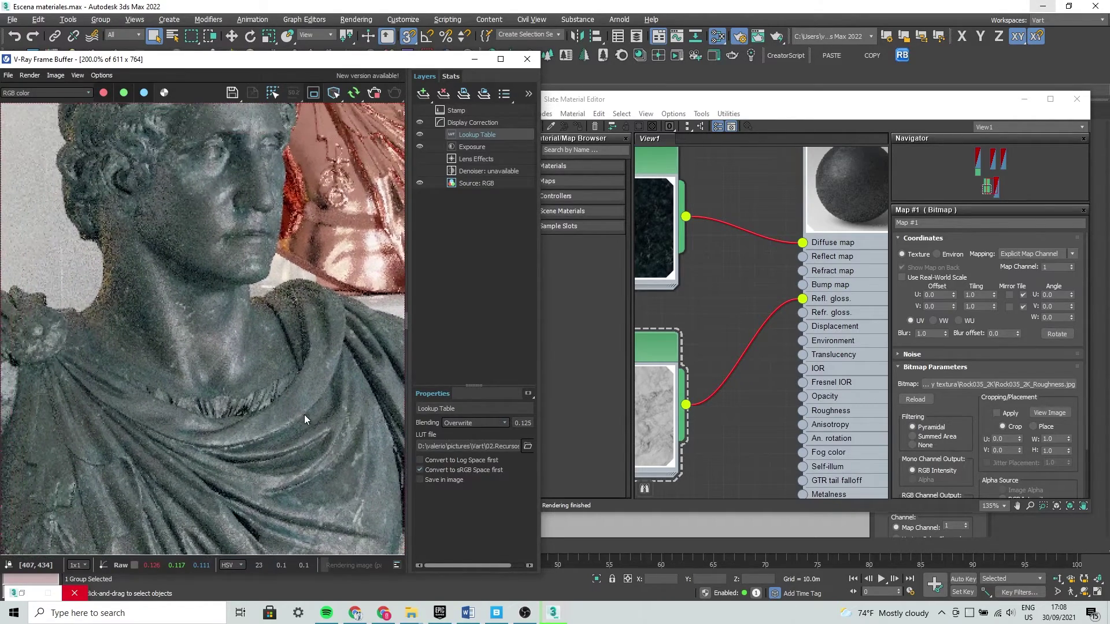
{"action": "scroll", "coordinate": [166, 327], "scroll_direction": "down", "scroll_amount": 1}
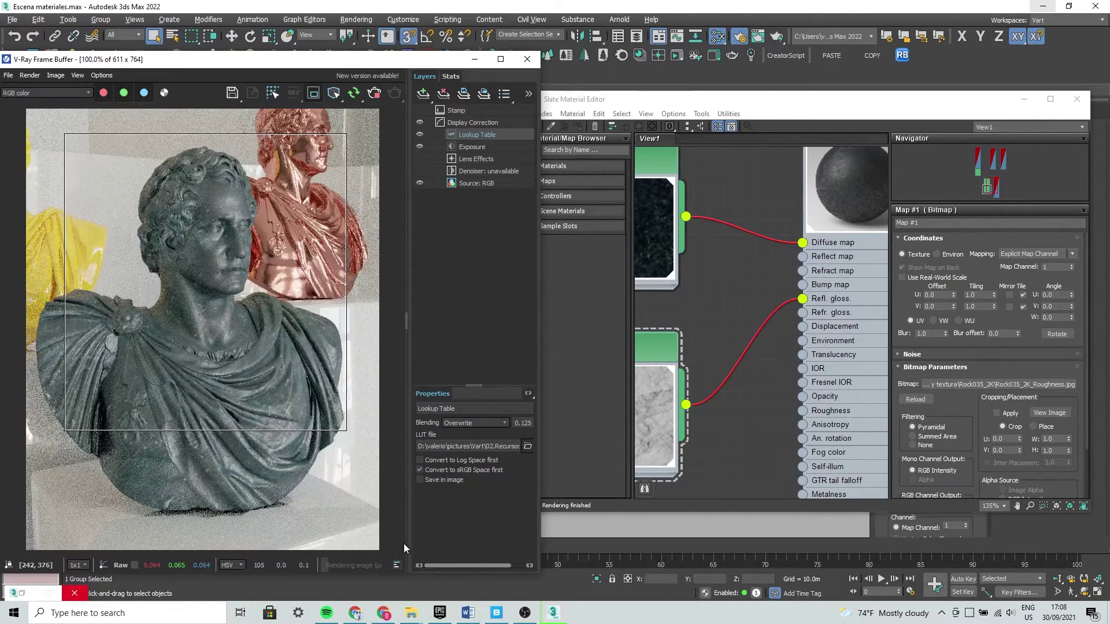
{"action": "left_click", "coordinate": [393, 616]}
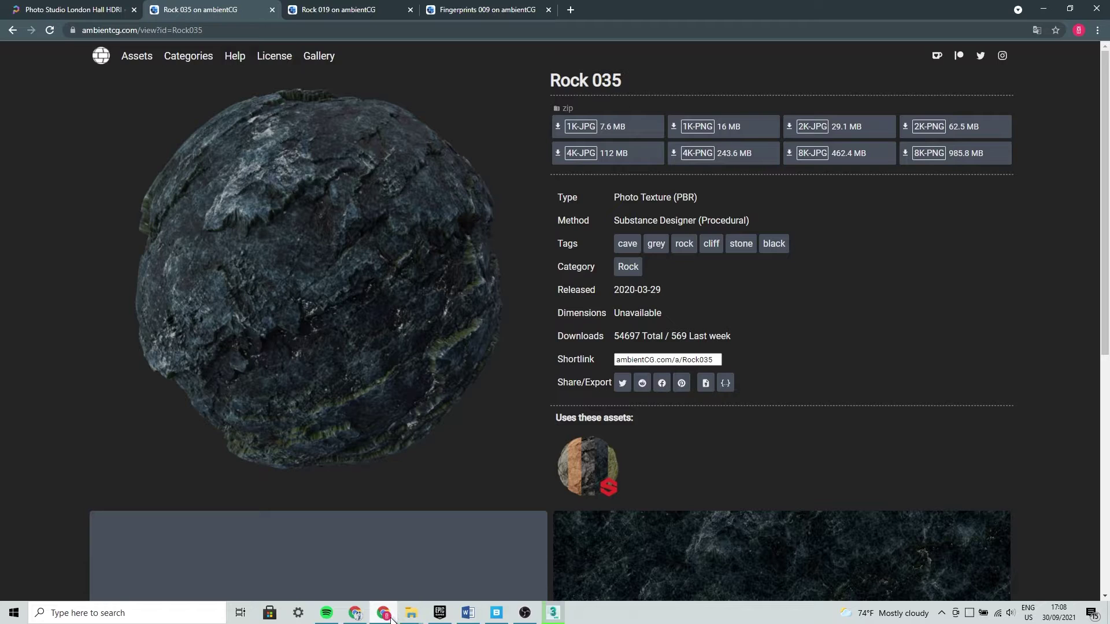
{"action": "left_click", "coordinate": [1044, 9]}
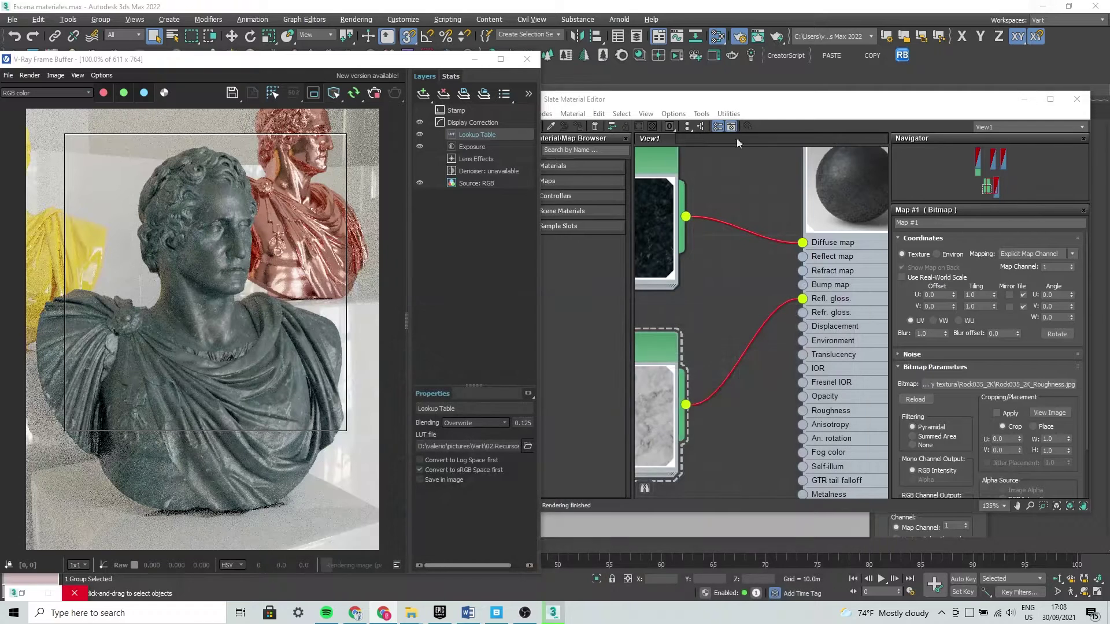
{"action": "scroll", "coordinate": [725, 352], "scroll_direction": "up", "scroll_amount": 3}
{"action": "scroll", "coordinate": [772, 333], "scroll_direction": "down", "scroll_amount": 3}
{"action": "mouse_move", "coordinate": [652, 355]}
{"action": "middle_mouse_down"}
{"action": "mouse_move", "coordinate": [723, 282]}
{"action": "mouse_move", "coordinate": [738, 322]}
{"action": "middle_mouse_up"}
{"action": "scroll", "coordinate": [723, 282], "scroll_direction": "up", "scroll_amount": 2}
{"action": "scroll", "coordinate": [723, 282], "scroll_direction": "up", "scroll_amount": 1}
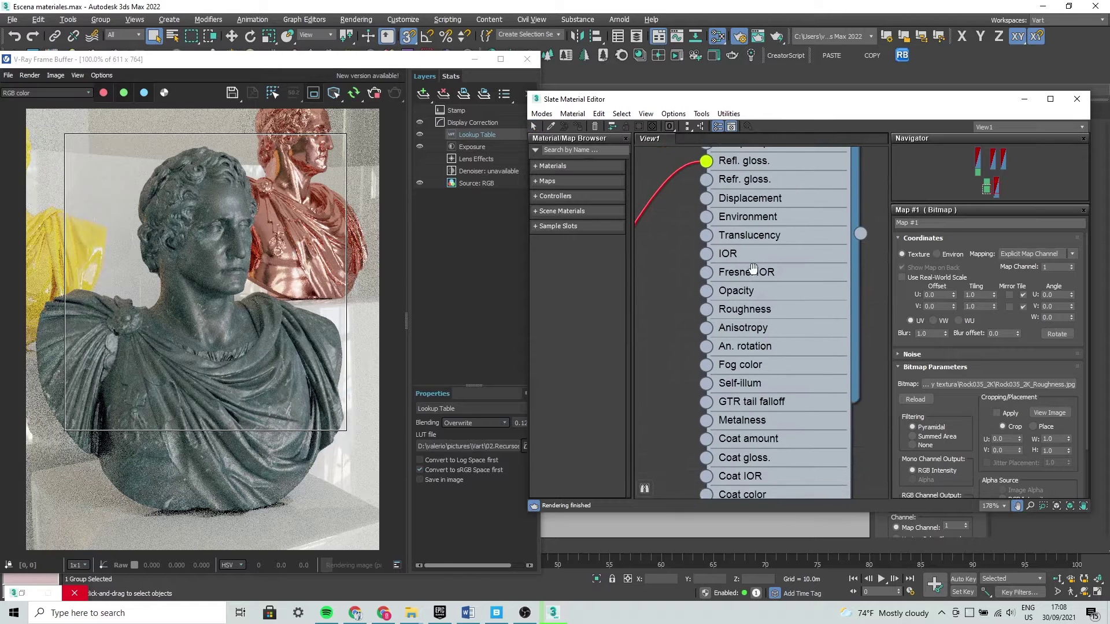
{"action": "middle_click_drag", "start_coordinate": [710, 129], "coordinate": [711, 244]}
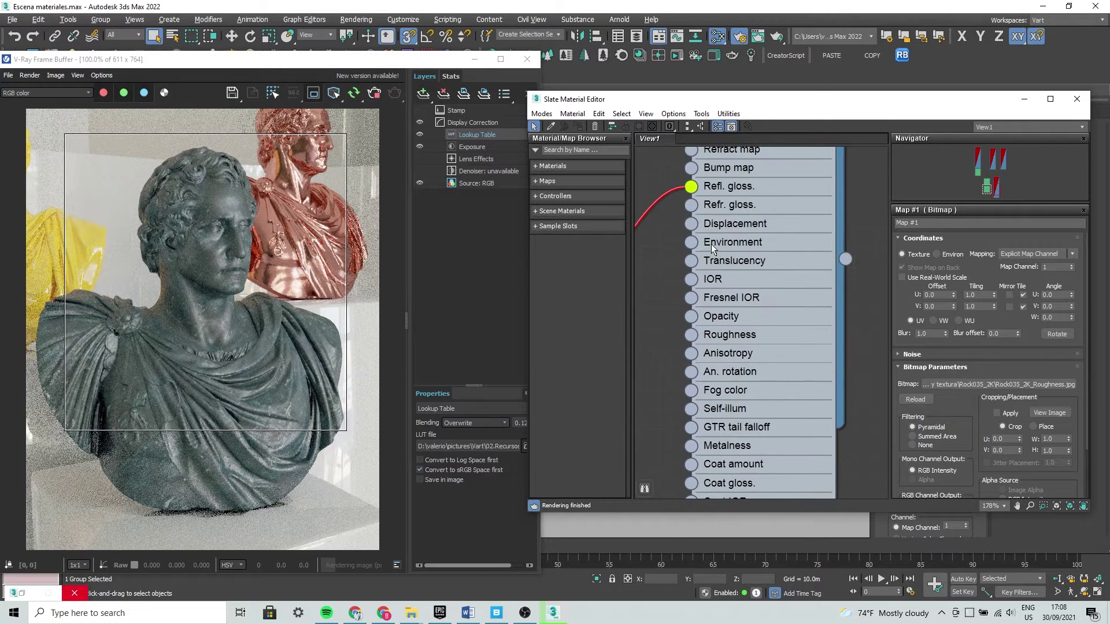
{"action": "middle_click_drag", "start_coordinate": [701, 181], "coordinate": [698, 280]}
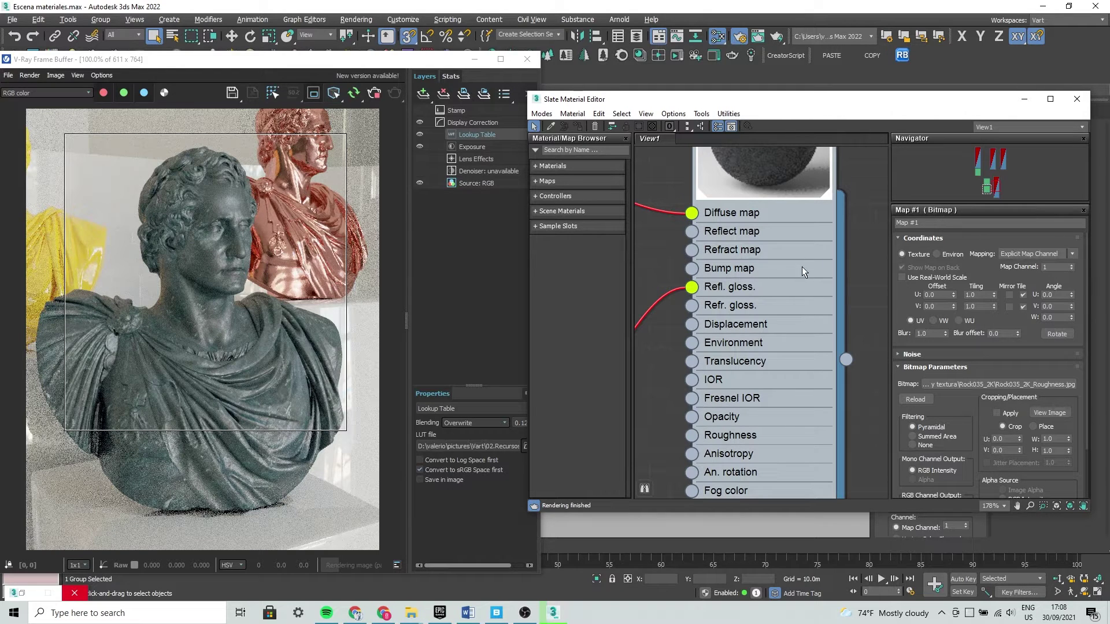
{"action": "middle_click_drag", "start_coordinate": [683, 334], "coordinate": [723, 319]}
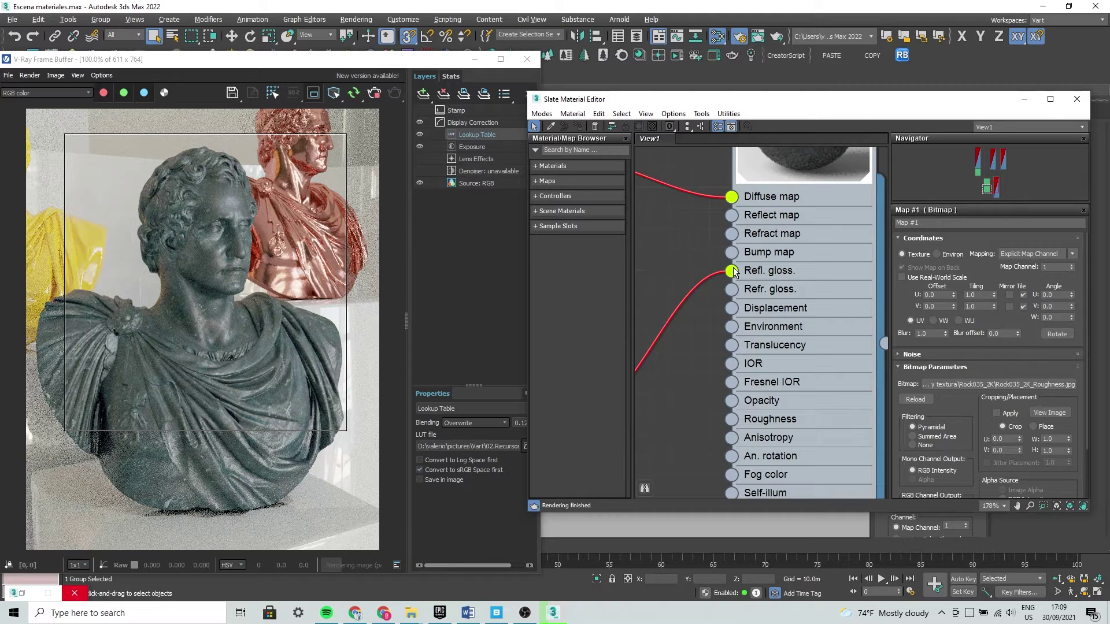
{"action": "scroll", "coordinate": [739, 272], "scroll_direction": "down", "scroll_amount": 1}
{"action": "mouse_move", "coordinate": [739, 271]}
{"action": "middle_mouse_down"}
{"action": "mouse_move", "coordinate": [745, 249]}
{"action": "mouse_move", "coordinate": [750, 300]}
{"action": "middle_mouse_up"}
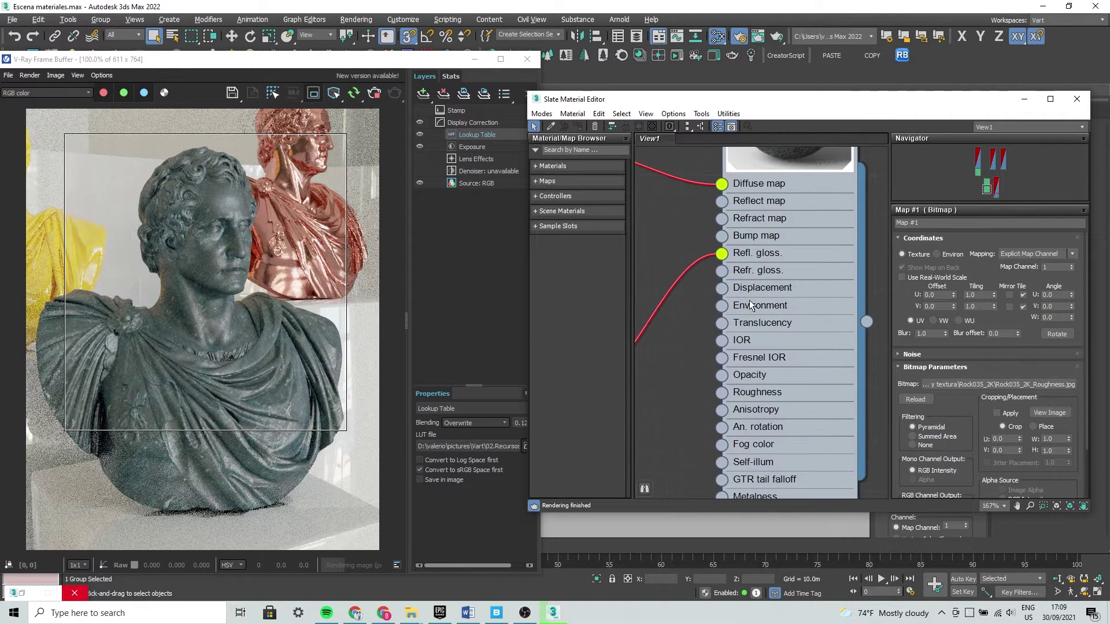
{"action": "scroll", "coordinate": [748, 324], "scroll_direction": "down", "scroll_amount": 5}
{"action": "mouse_move", "coordinate": [747, 352]}
{"action": "middle_mouse_down"}
{"action": "mouse_move", "coordinate": [821, 287]}
{"action": "mouse_move", "coordinate": [814, 325]}
{"action": "middle_mouse_up"}
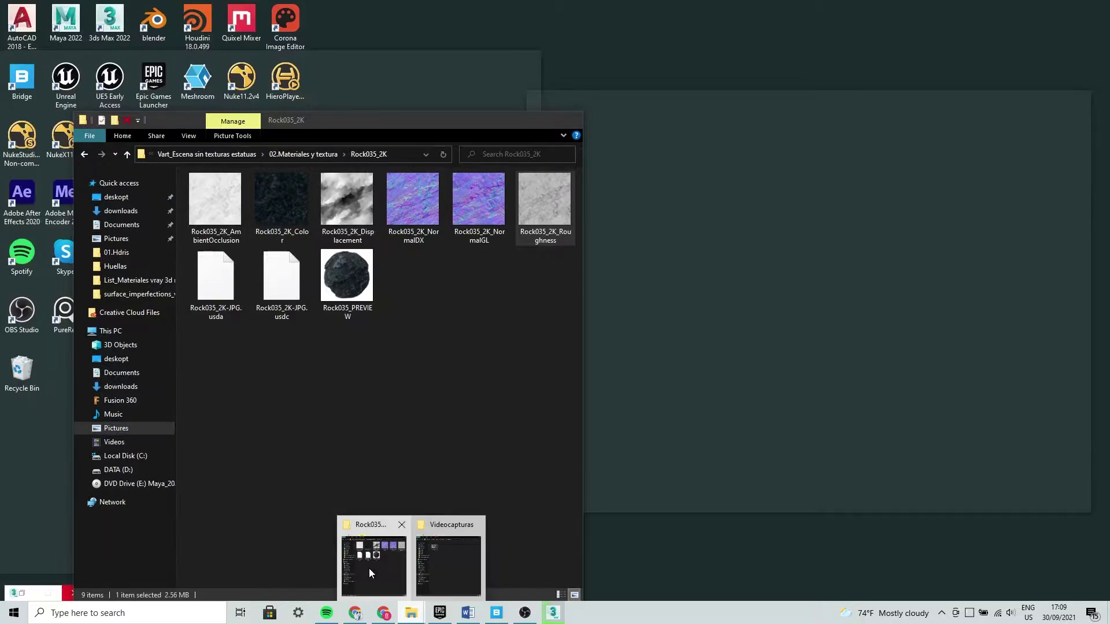
Drag Rock035_2K_NormalGL from the Rock035_2K folder into View1 as bitmap node Map #2
{"action": "mouse_move", "coordinate": [411, 612]}
{"action": "left_click", "coordinate": [369, 567]}
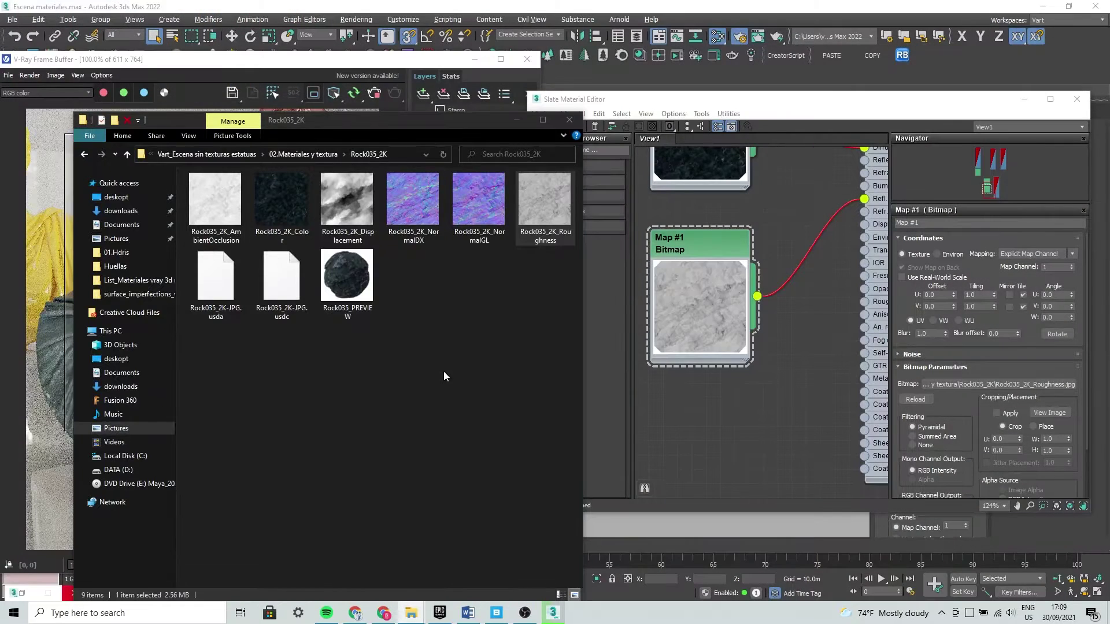
{"action": "left_click", "coordinate": [474, 208]}
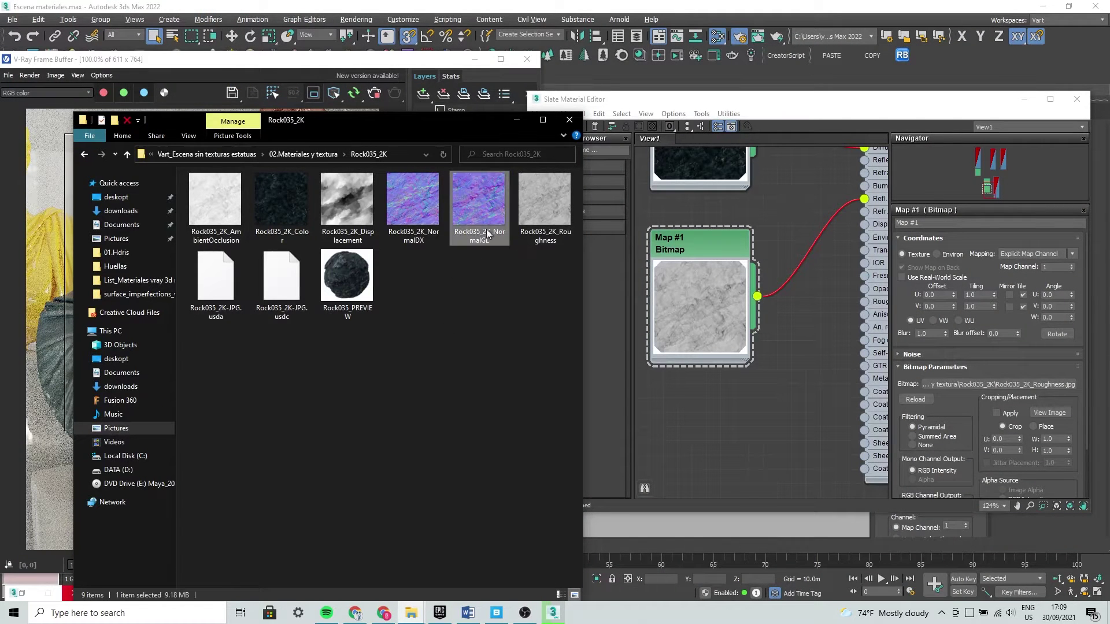
{"action": "left_click_drag", "start_coordinate": [472, 135], "coordinate": [357, 130]}
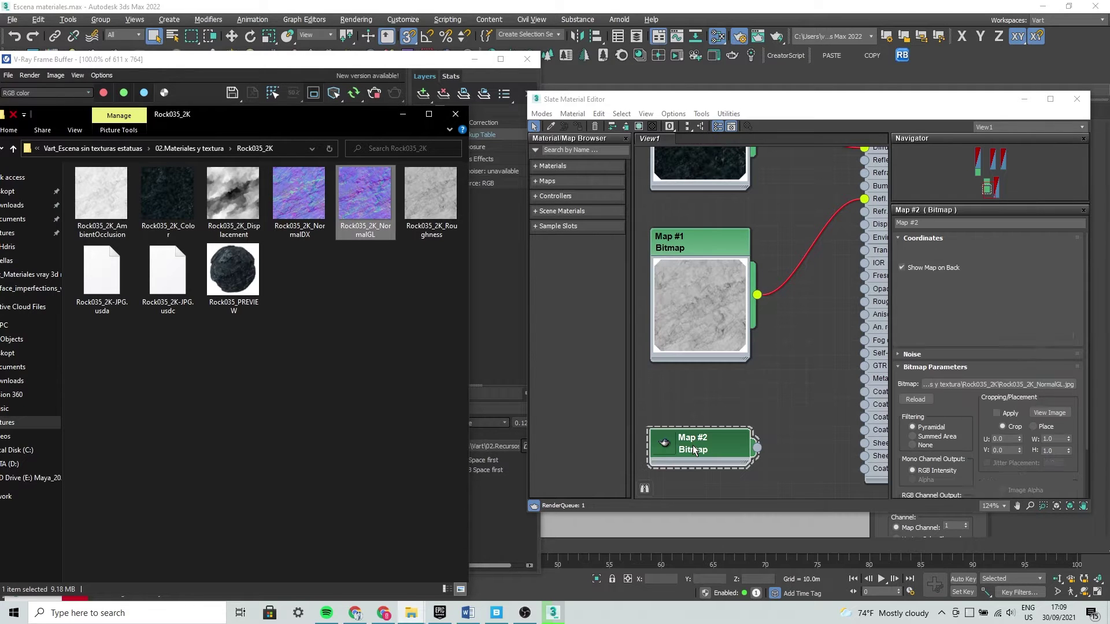
{"action": "middle_click_drag", "start_coordinate": [716, 459], "coordinate": [734, 343]}
{"action": "double_click", "coordinate": [676, 328]}
{"action": "left_click_drag", "start_coordinate": [701, 322], "coordinate": [715, 279]}
{"action": "mouse_move", "coordinate": [729, 303]}
{"action": "middle_mouse_down"}
{"action": "mouse_move", "coordinate": [697, 289]}
{"action": "mouse_move", "coordinate": [730, 314]}
{"action": "middle_mouse_up"}
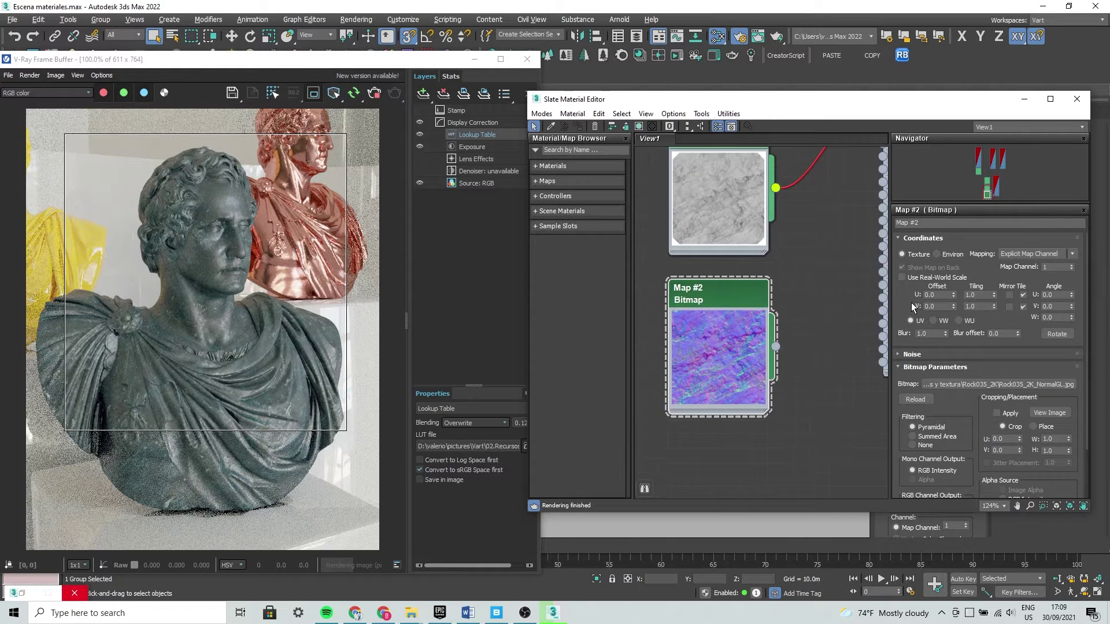
Re-pick Rock035_2K_NormalGL via Map #2's Bitmap button with Gamma Override set to 1.0
{"action": "left_click", "coordinate": [997, 355]}
{"action": "left_click", "coordinate": [994, 358]}
{"action": "left_click", "coordinate": [1001, 386]}
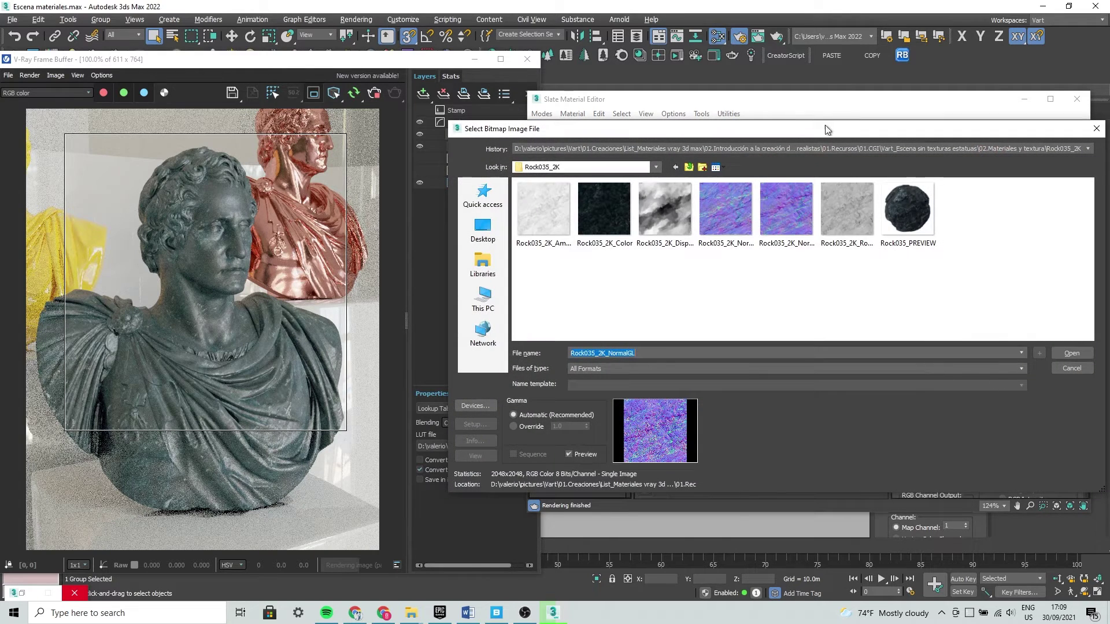
{"action": "left_click_drag", "start_coordinate": [840, 135], "coordinate": [592, 114]}
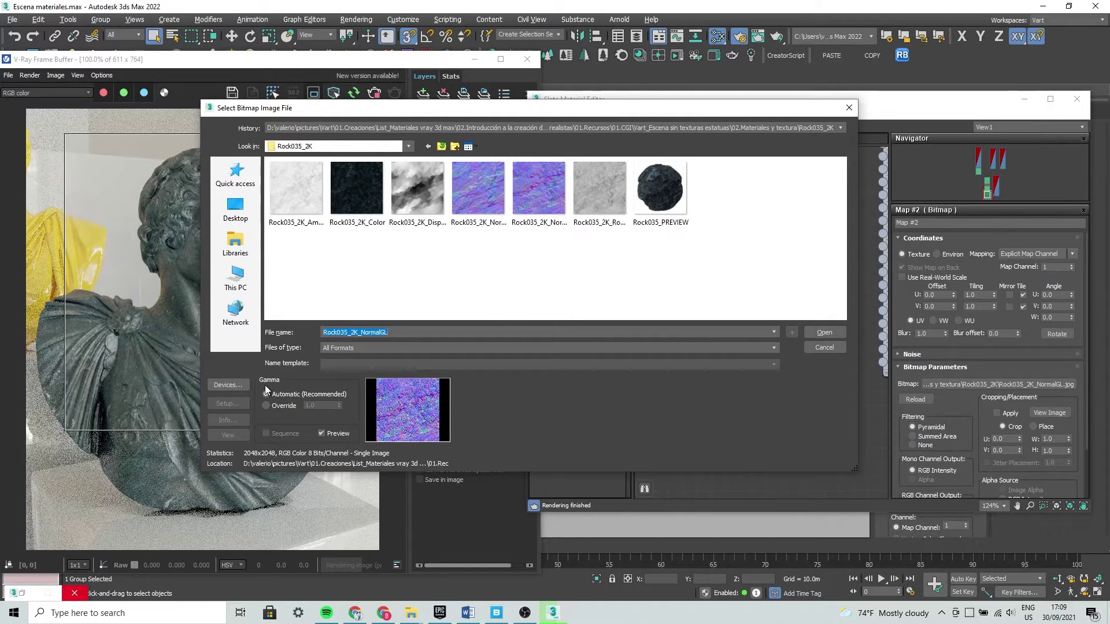
{"action": "left_click", "coordinate": [266, 408]}
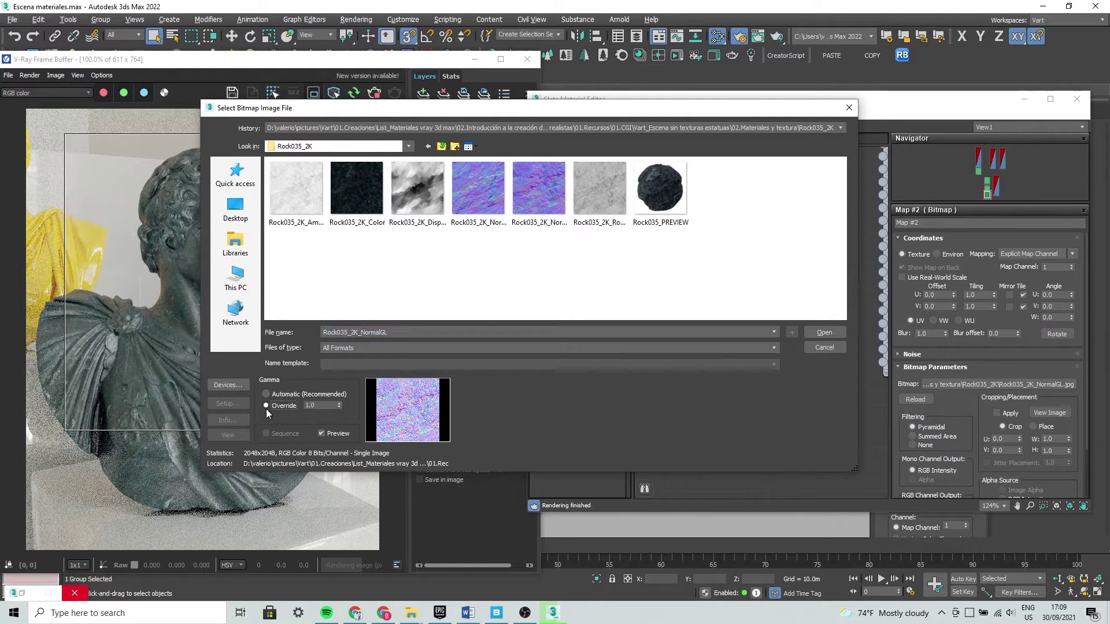
{"action": "left_click", "coordinate": [823, 333]}
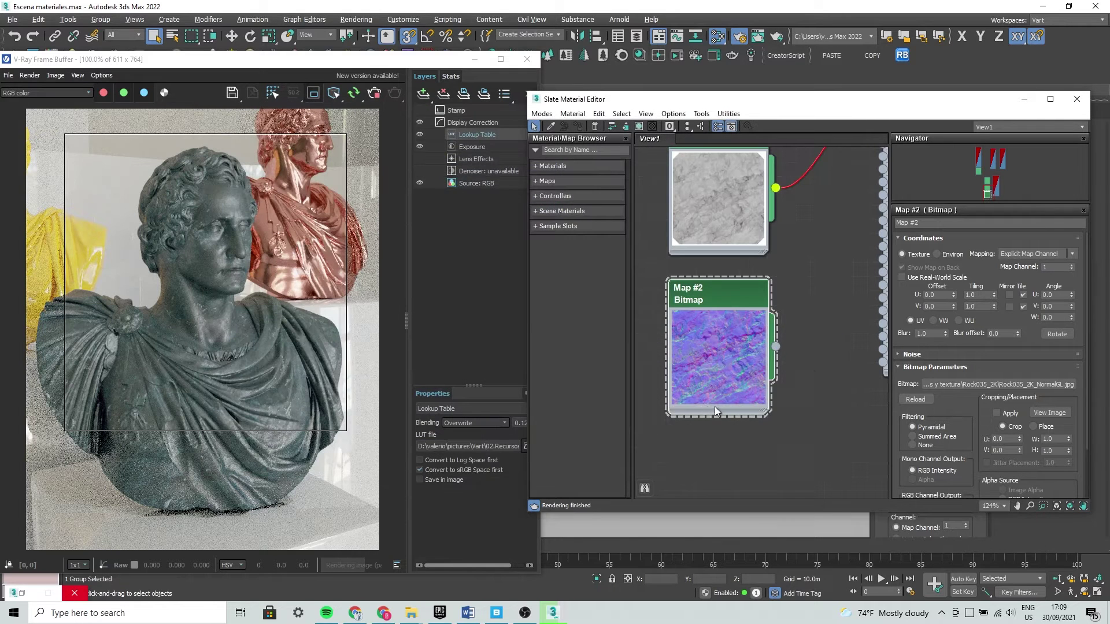
{"action": "scroll", "coordinate": [726, 404], "scroll_direction": "down", "scroll_amount": 2}
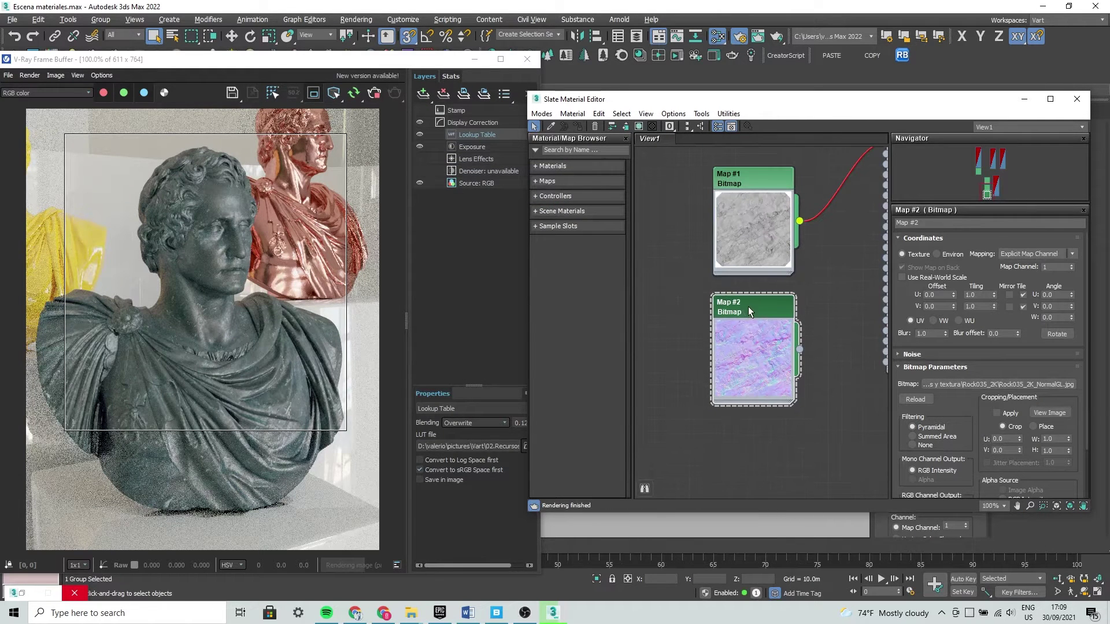
Position Map #2 near the material and drag a new wire from its output into empty space
{"action": "left_click_drag", "start_coordinate": [747, 311], "coordinate": [689, 299]}
{"action": "scroll", "coordinate": [741, 323], "scroll_direction": "up", "scroll_amount": 1}
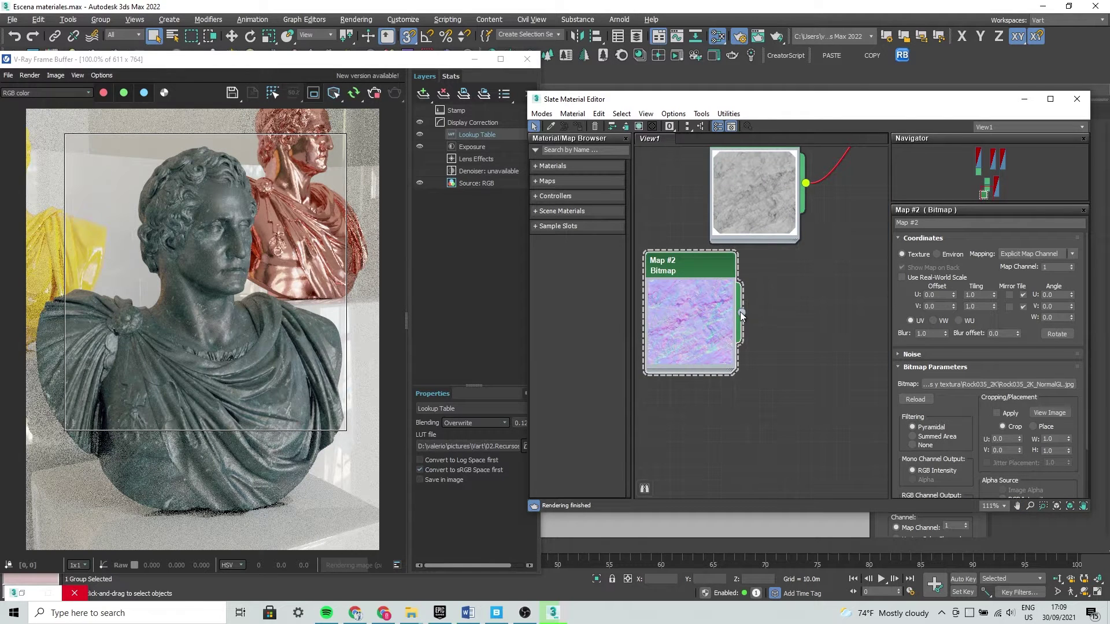
{"action": "left_click_drag", "start_coordinate": [741, 294], "coordinate": [747, 306]}
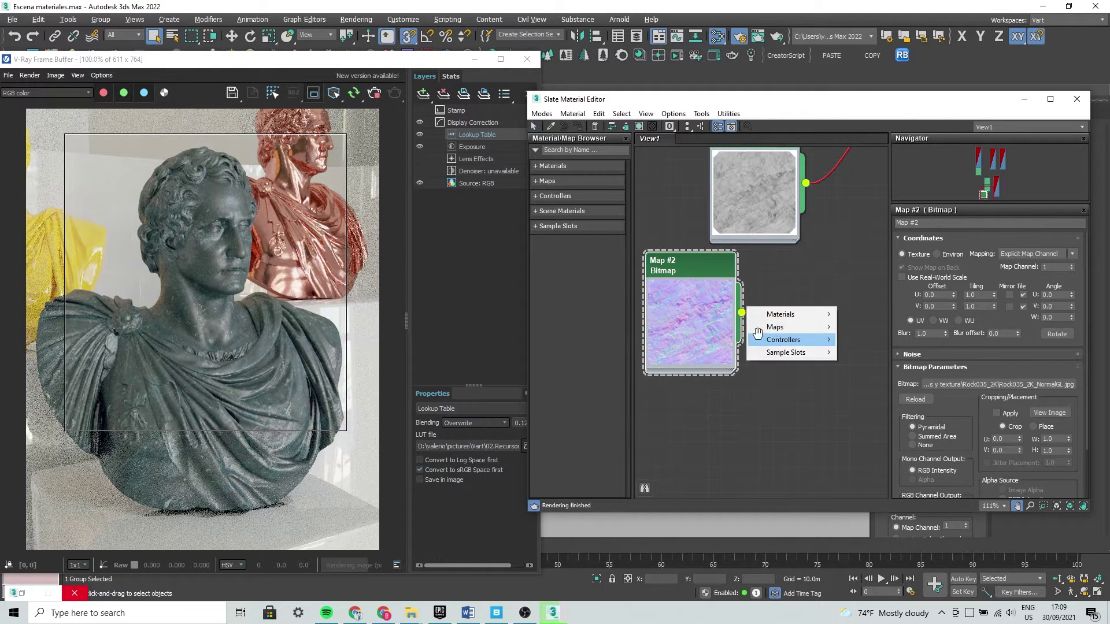
{"action": "left_click", "coordinate": [775, 284]}
{"action": "middle_click_drag", "start_coordinate": [779, 295], "coordinate": [732, 380]}
{"action": "scroll", "coordinate": [733, 404], "scroll_direction": "down", "scroll_amount": 2}
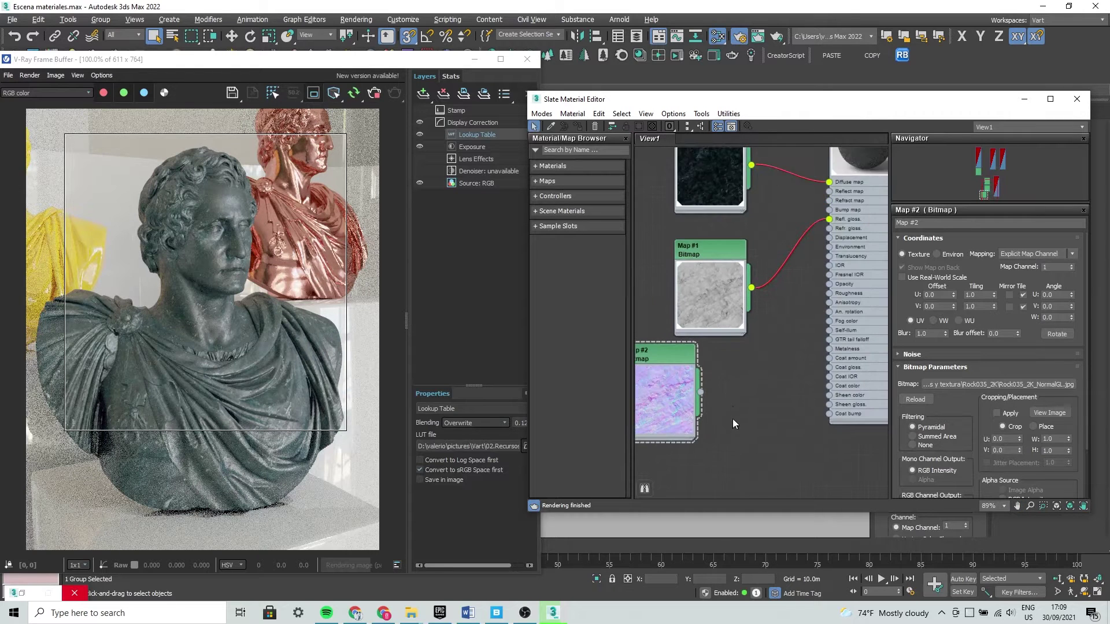
{"action": "middle_click_drag", "start_coordinate": [792, 405], "coordinate": [767, 446]}
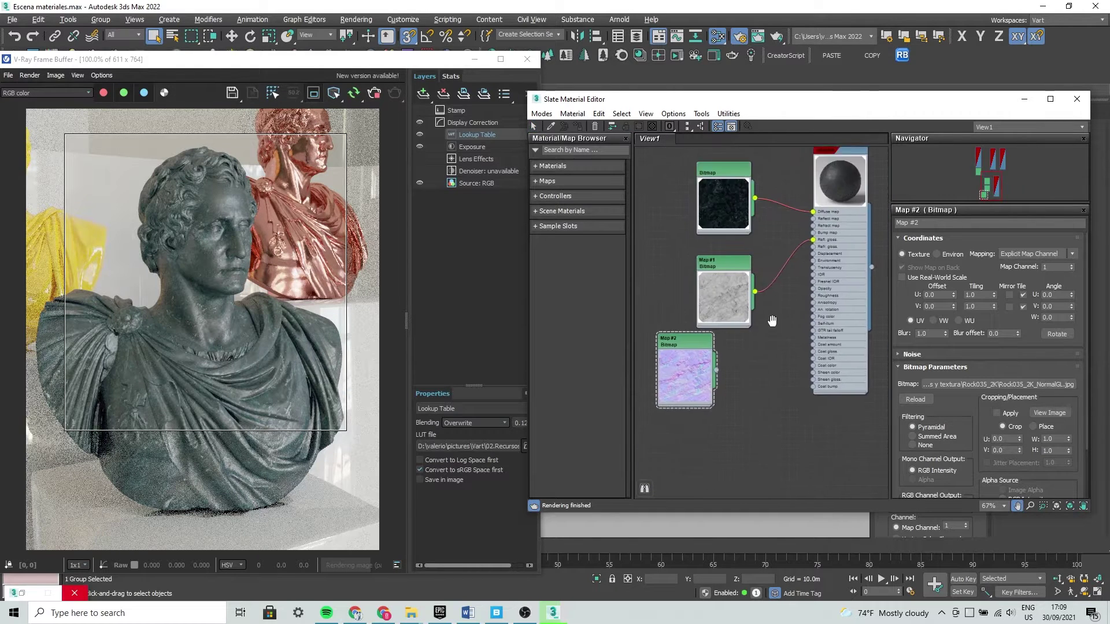
{"action": "scroll", "coordinate": [726, 353], "scroll_direction": "up", "scroll_amount": 1}
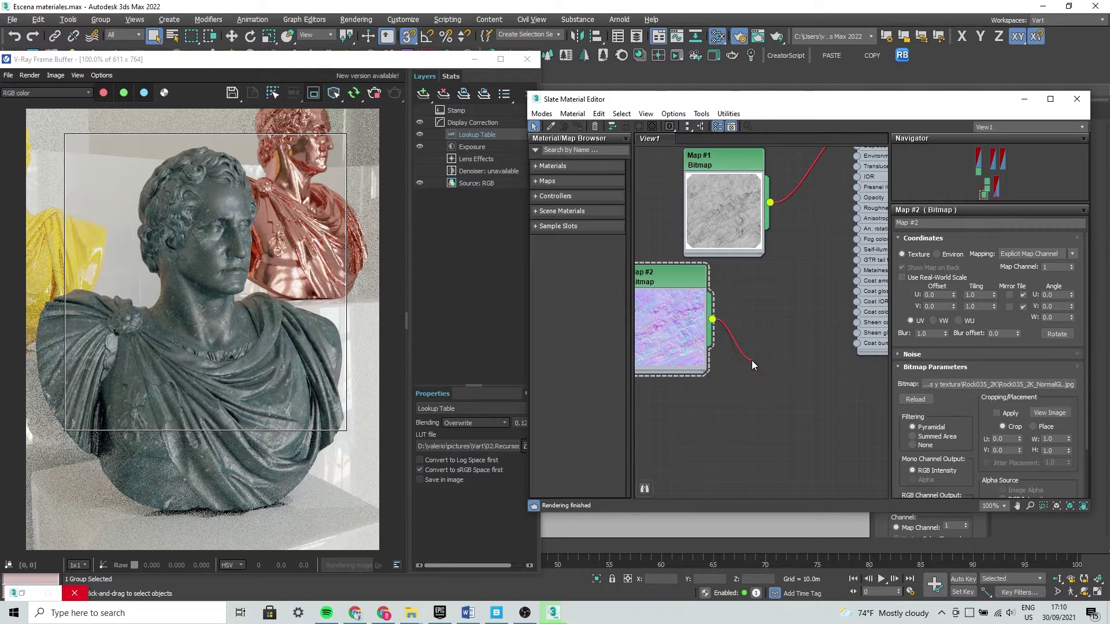
{"action": "left_click_drag", "start_coordinate": [750, 362], "coordinate": [750, 363]}
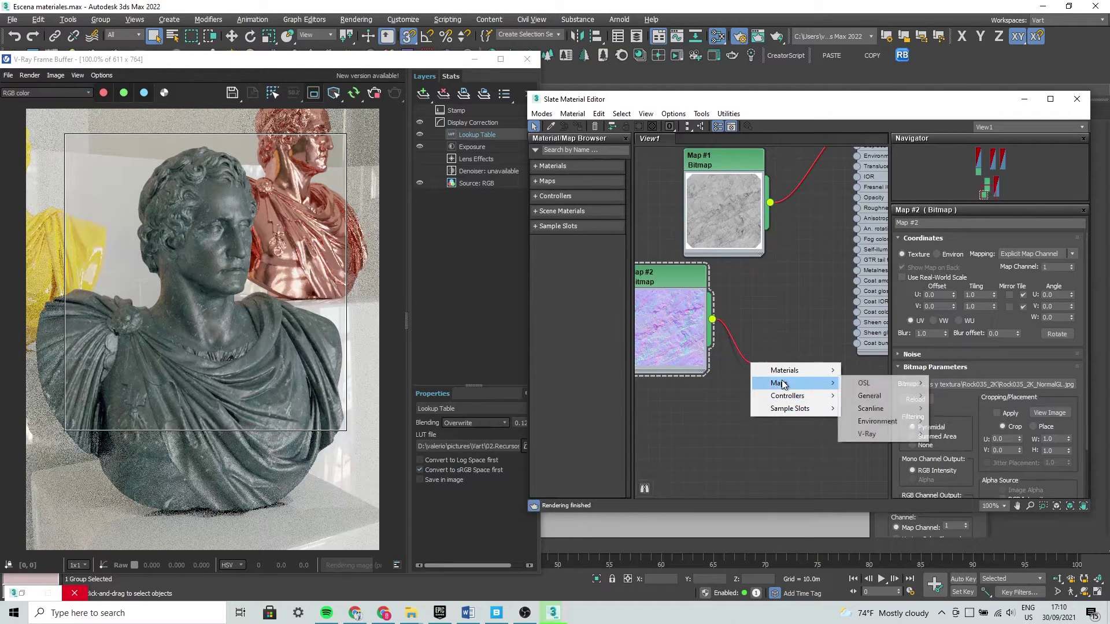
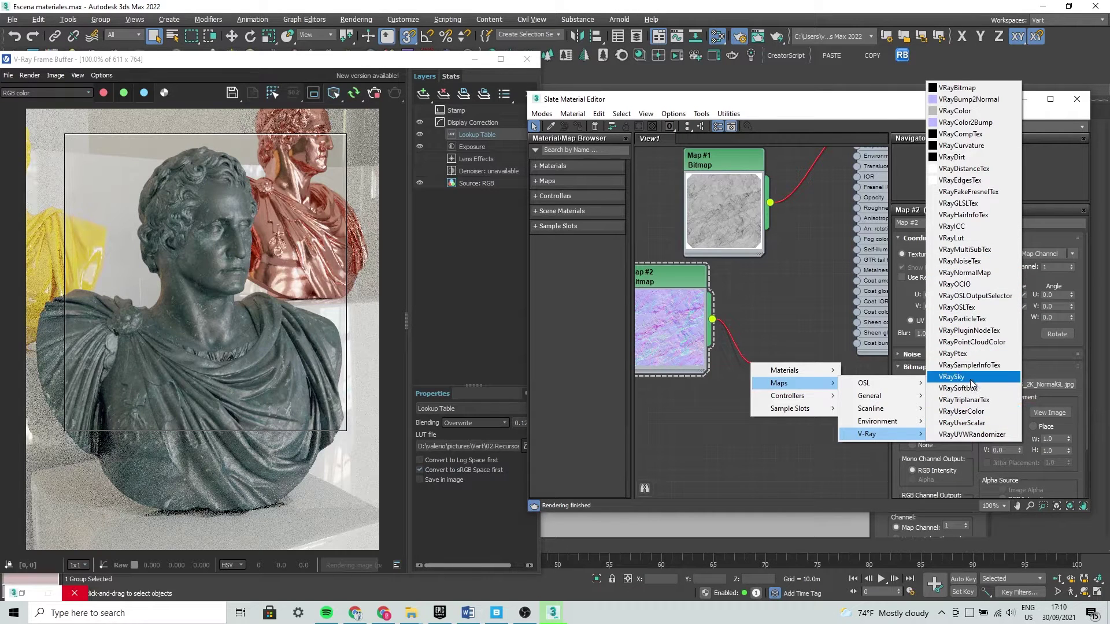
Create a VRayNormalMap node with the Map #2 bitmap as its Normal map input
{"action": "left_click", "coordinate": [964, 273]}
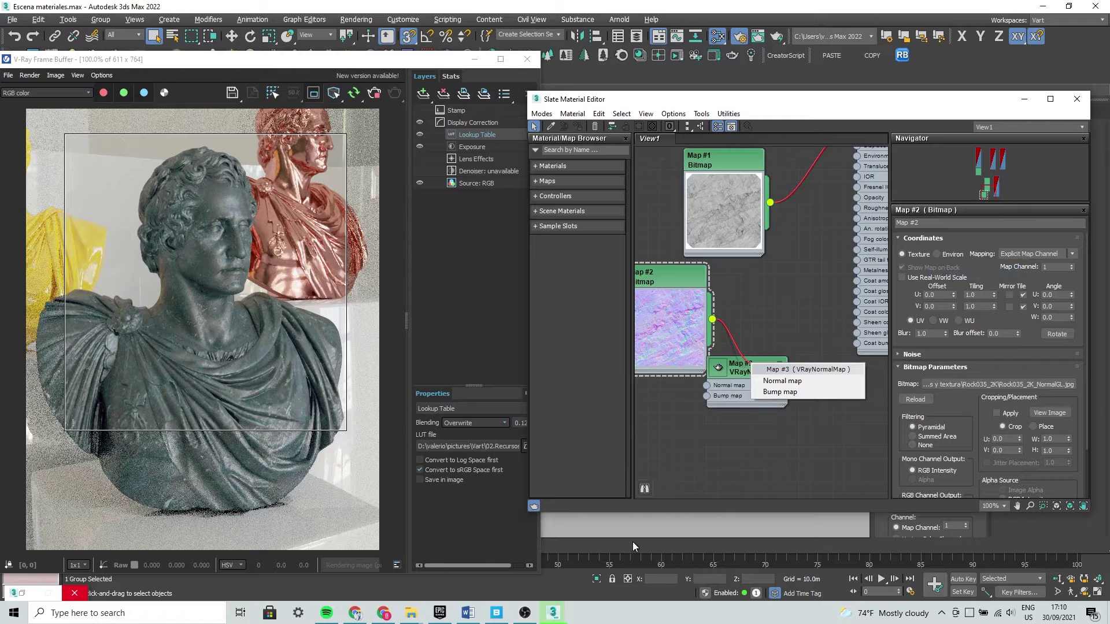
{"action": "left_click", "coordinate": [780, 382]}
{"action": "left_click_drag", "start_coordinate": [737, 401], "coordinate": [776, 375]}
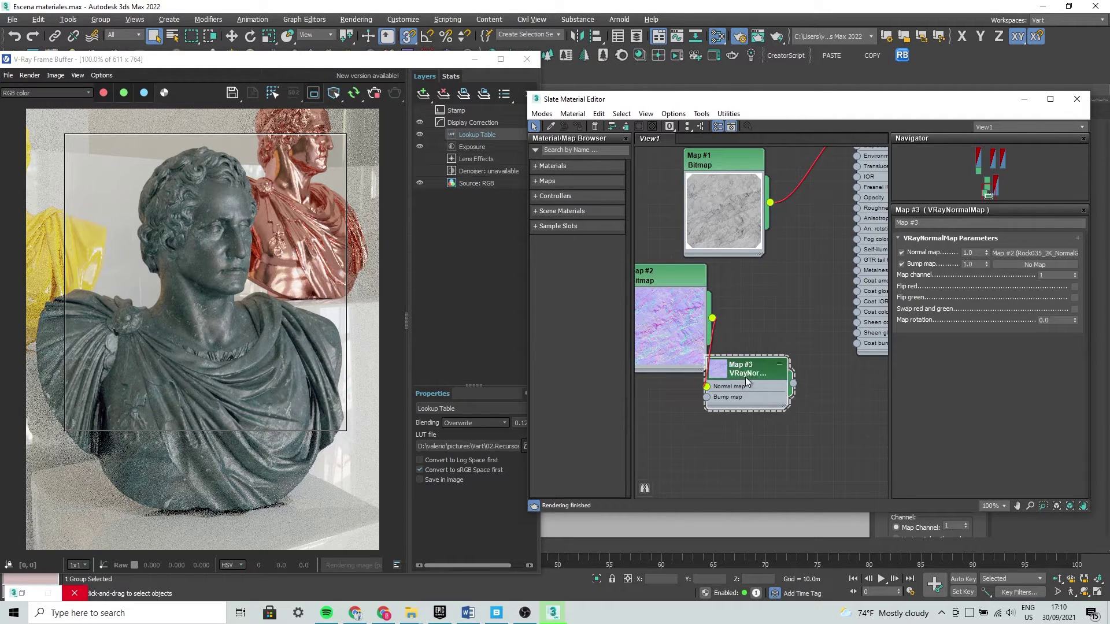
{"action": "scroll", "coordinate": [751, 419], "scroll_direction": "up", "scroll_amount": 3}
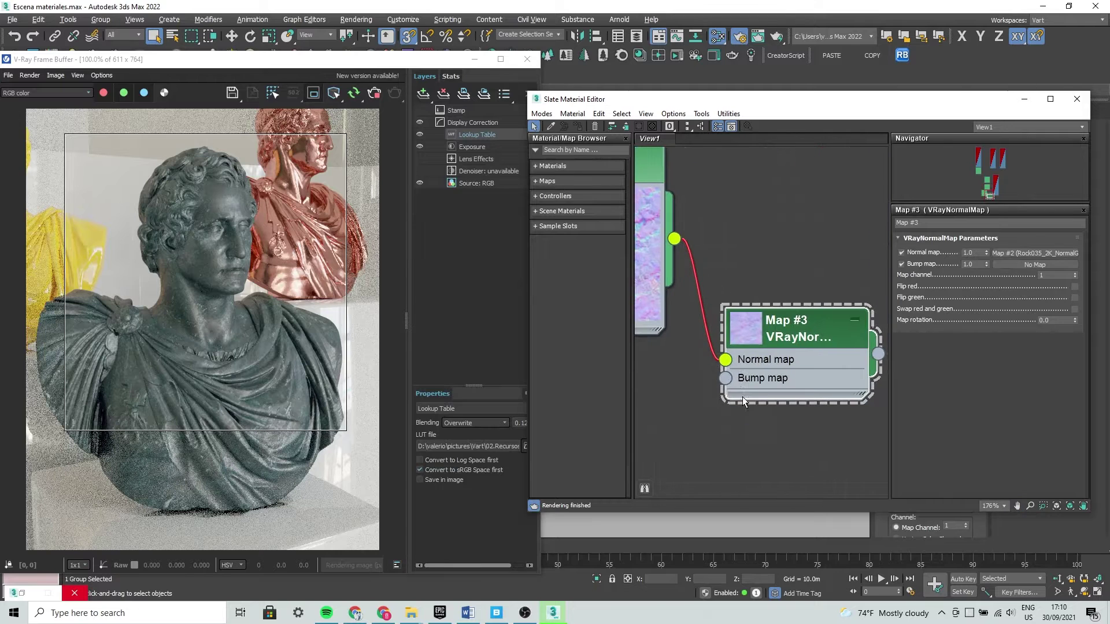
{"action": "scroll", "coordinate": [761, 398], "scroll_direction": "down", "scroll_amount": 3}
Arrange the nodes and wire the normal map into the stone material's Bump map input
{"action": "middle_click_drag", "start_coordinate": [659, 284], "coordinate": [757, 335]}
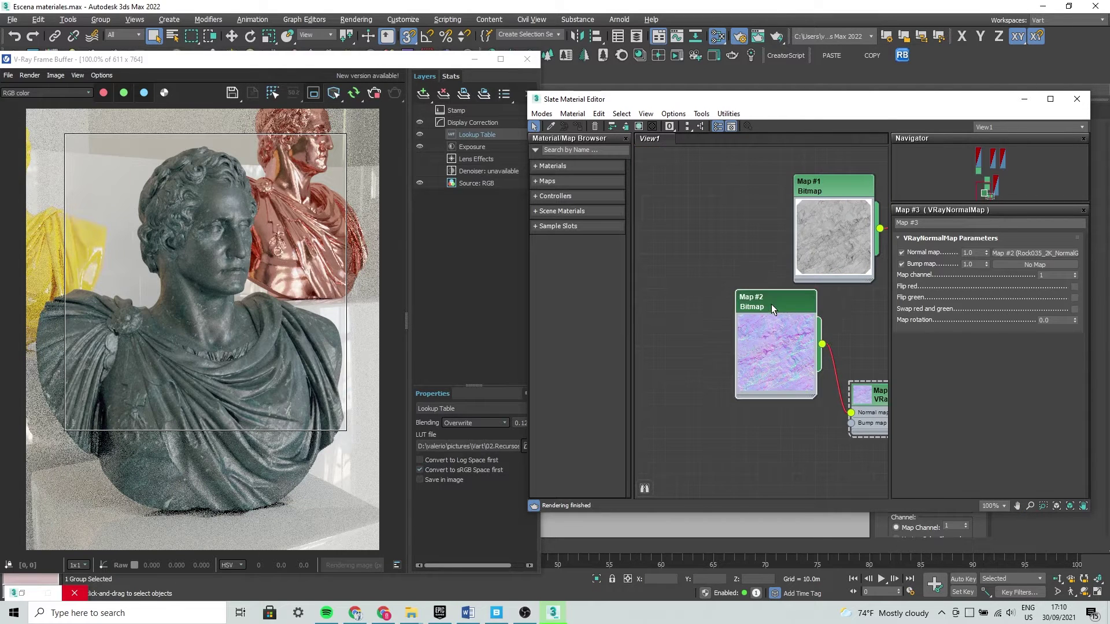
{"action": "left_click_drag", "start_coordinate": [771, 304], "coordinate": [722, 313]}
{"action": "middle_click_drag", "start_coordinate": [844, 355], "coordinate": [763, 355]}
{"action": "left_click_drag", "start_coordinate": [786, 388], "coordinate": [752, 355]}
{"action": "scroll", "coordinate": [751, 370], "scroll_direction": "up", "scroll_amount": 1}
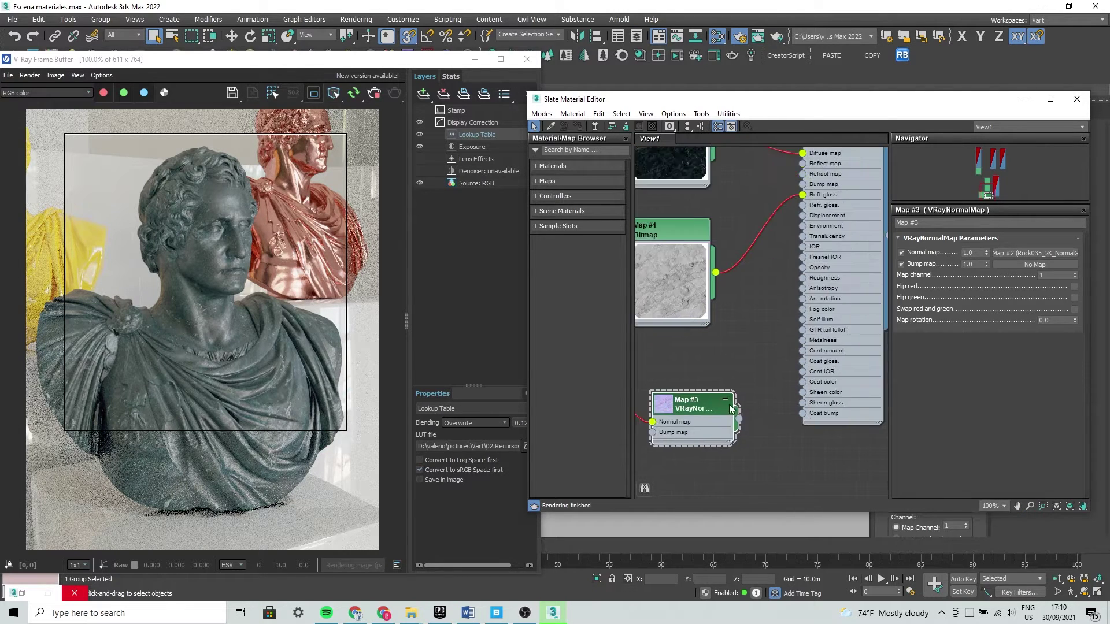
{"action": "mouse_move", "coordinate": [752, 370]}
{"action": "middle_mouse_down"}
{"action": "mouse_move", "coordinate": [757, 418]}
{"action": "mouse_move", "coordinate": [733, 467]}
{"action": "middle_mouse_up"}
{"action": "left_click_drag", "start_coordinate": [731, 462], "coordinate": [809, 175]}
Zoom into the bust's face in the V-Ray Frame Buffer to check the rocky normal-map detail
{"action": "mouse_move", "coordinate": [800, 300]}
{"action": "middle_mouse_down"}
{"action": "mouse_move", "coordinate": [800, 317]}
{"action": "mouse_move", "coordinate": [754, 353]}
{"action": "middle_mouse_up"}
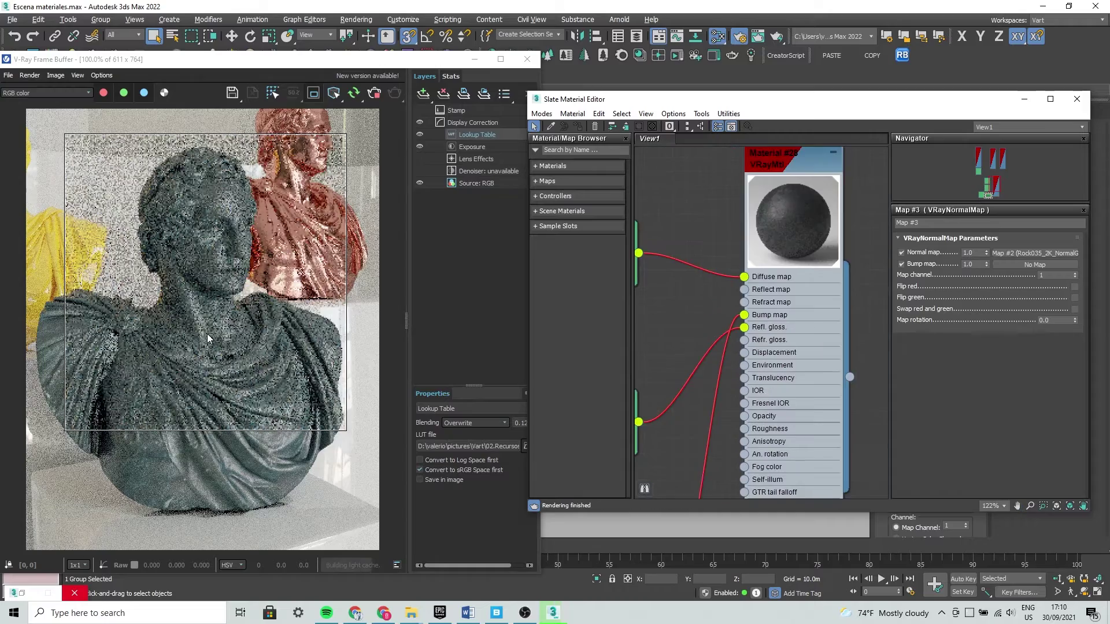
{"action": "left_click", "coordinate": [201, 310]}
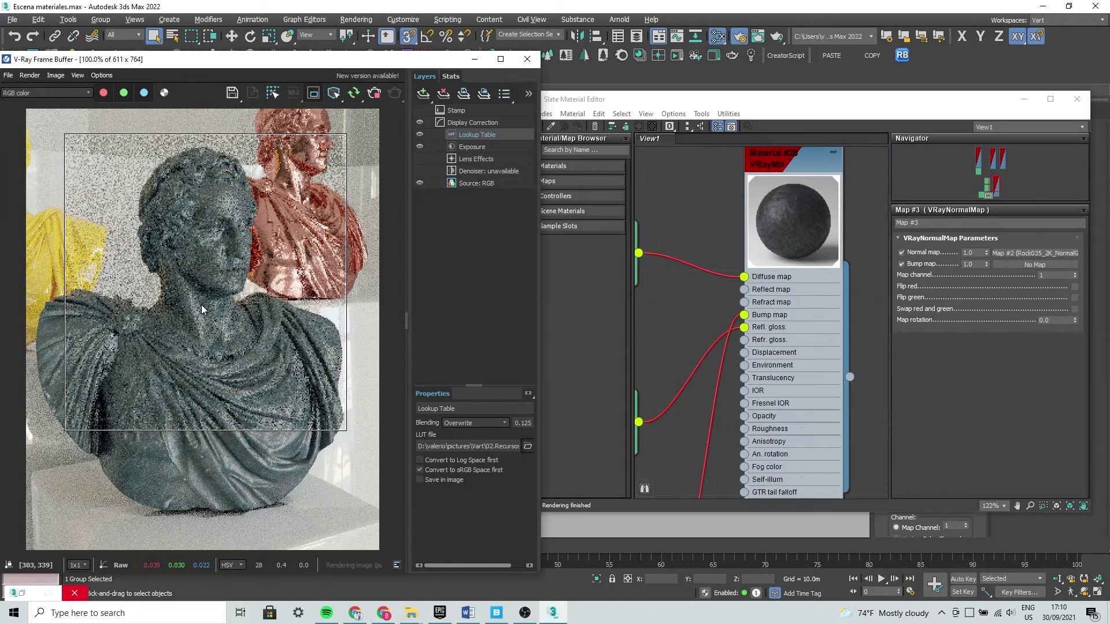
{"action": "scroll", "coordinate": [202, 310], "scroll_direction": "up", "scroll_amount": 1}
{"action": "scroll", "coordinate": [194, 322], "scroll_direction": "up", "scroll_amount": 1}
{"action": "scroll", "coordinate": [220, 373], "scroll_direction": "down", "scroll_amount": 2}
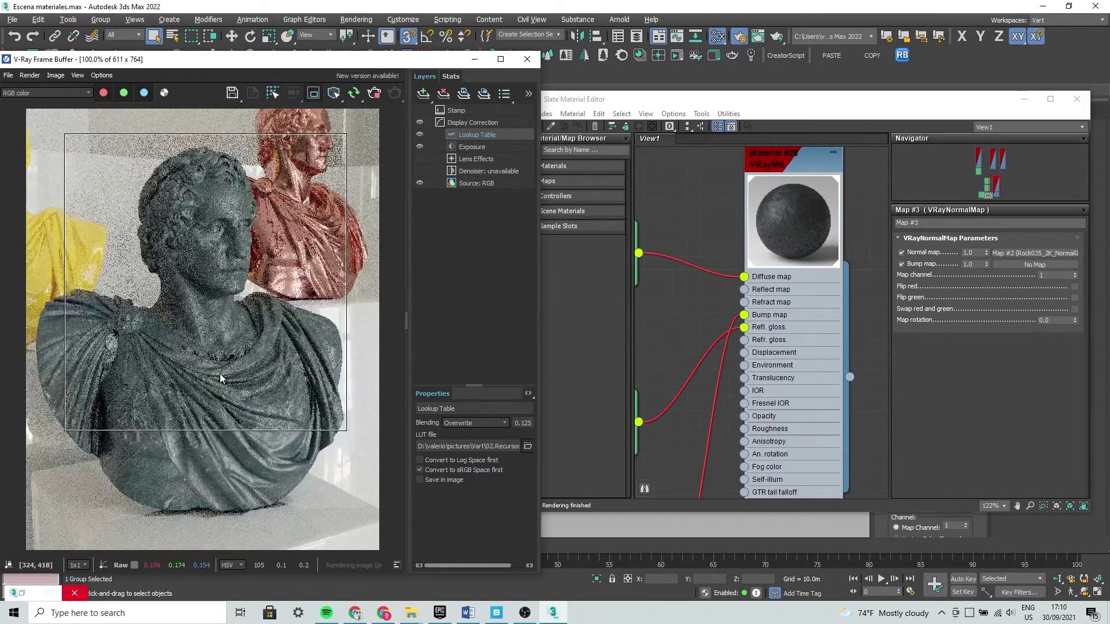
{"action": "scroll", "coordinate": [258, 339], "scroll_direction": "up", "scroll_amount": 1}
{"action": "middle_click_drag", "start_coordinate": [259, 338], "coordinate": [254, 389]}
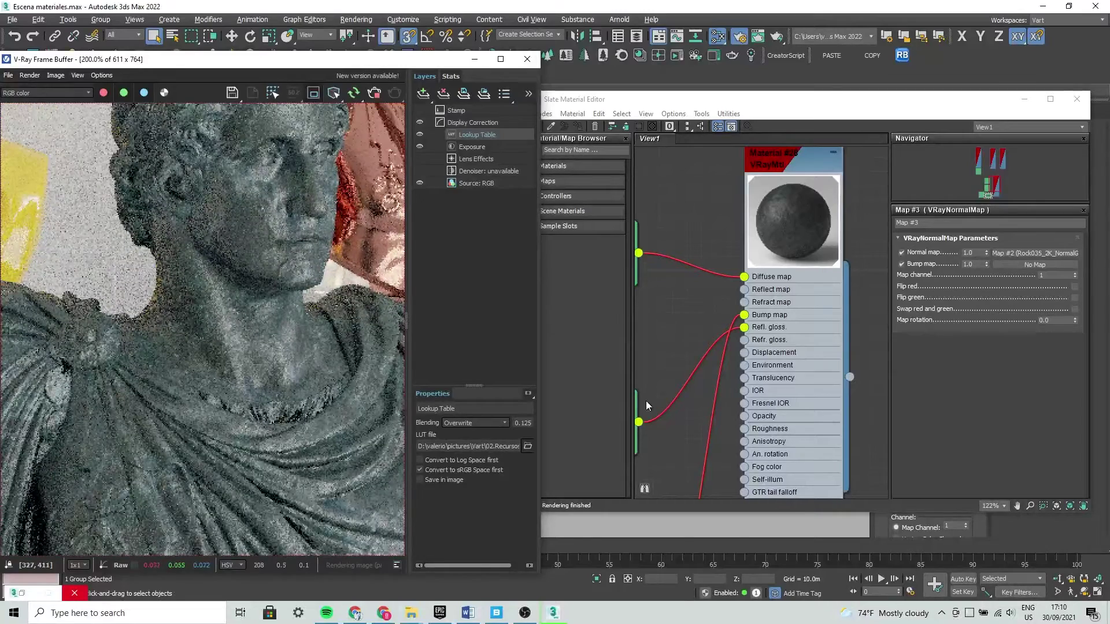
{"action": "middle_click_drag", "start_coordinate": [790, 195], "coordinate": [771, 268]}
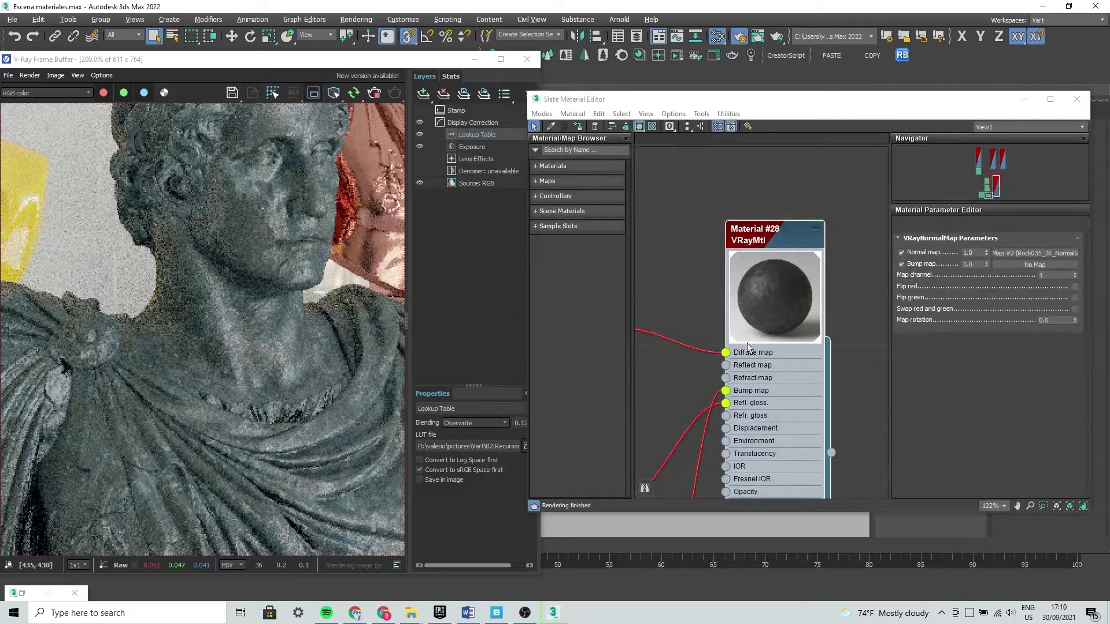
Raise Material #28's Bump amount in the Maps rollout from 30 to 100
{"action": "double_click", "coordinate": [747, 347]}
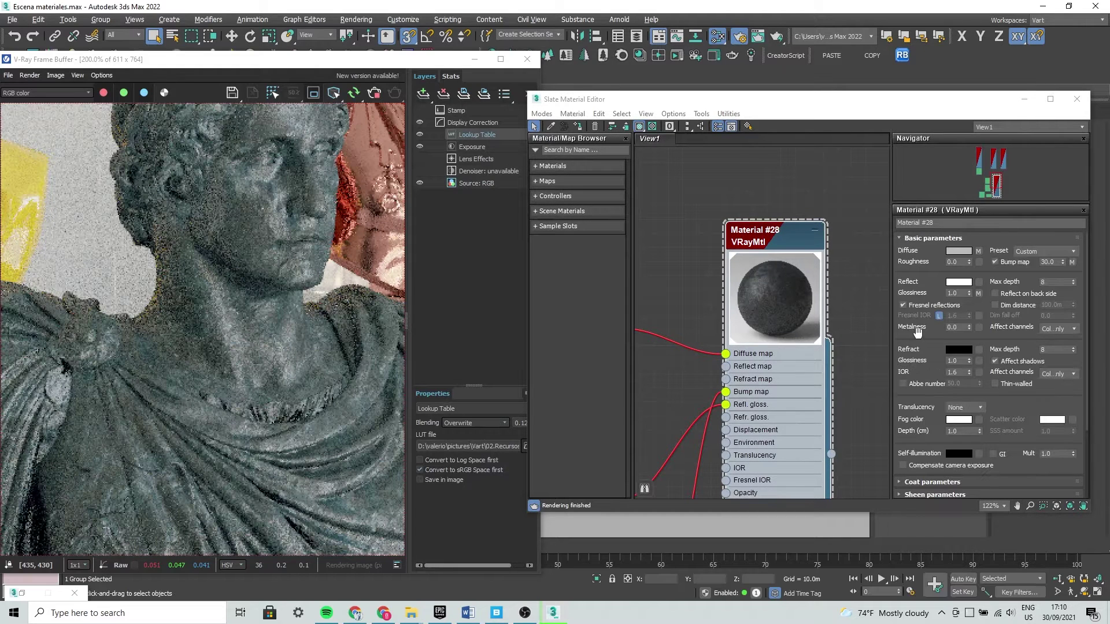
{"action": "scroll", "coordinate": [913, 318], "scroll_direction": "down", "scroll_amount": 3}
{"action": "scroll", "coordinate": [925, 304], "scroll_direction": "up", "scroll_amount": 2}
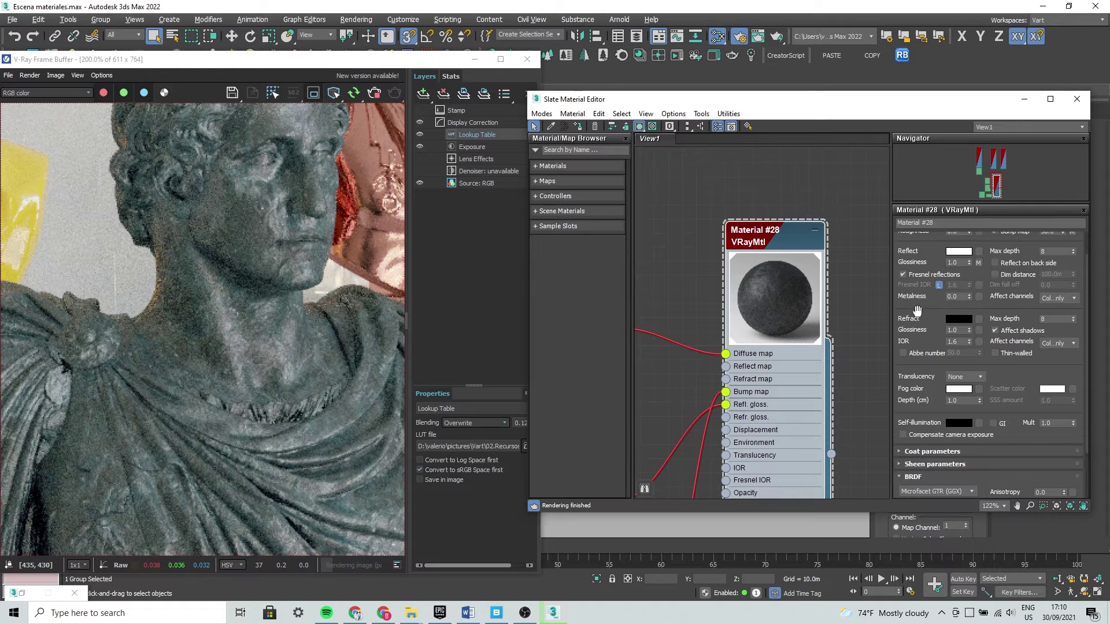
{"action": "left_click_drag", "start_coordinate": [920, 311], "coordinate": [932, 78]}
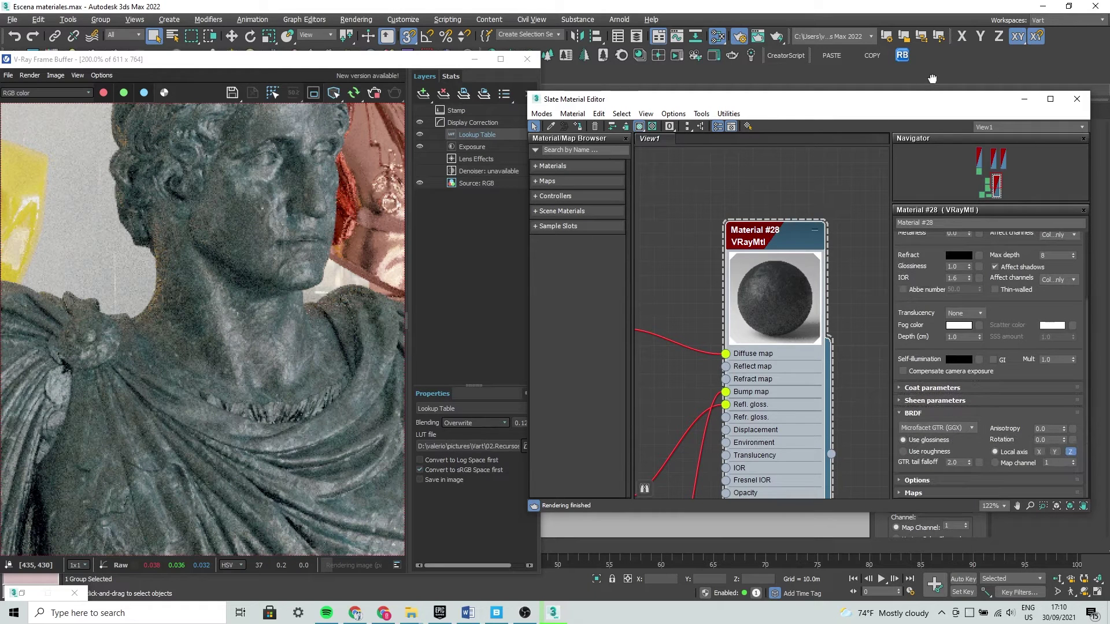
{"action": "left_click", "coordinate": [916, 495]}
{"action": "left_click_drag", "start_coordinate": [917, 495], "coordinate": [912, 395]}
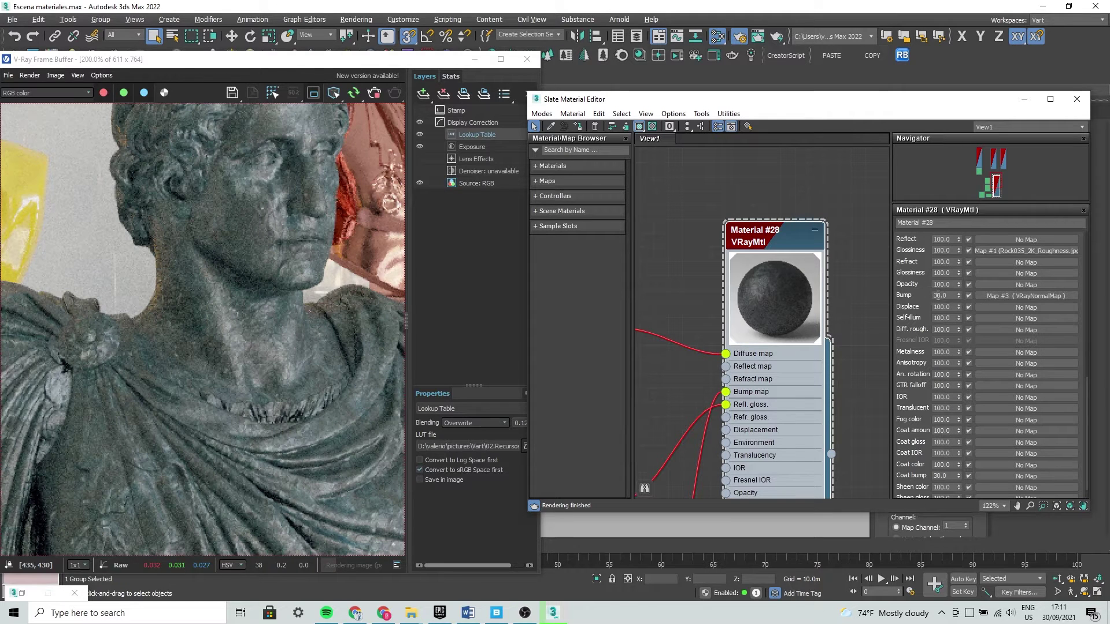
{"action": "middle_click_drag", "start_coordinate": [641, 491], "coordinate": [763, 268]}
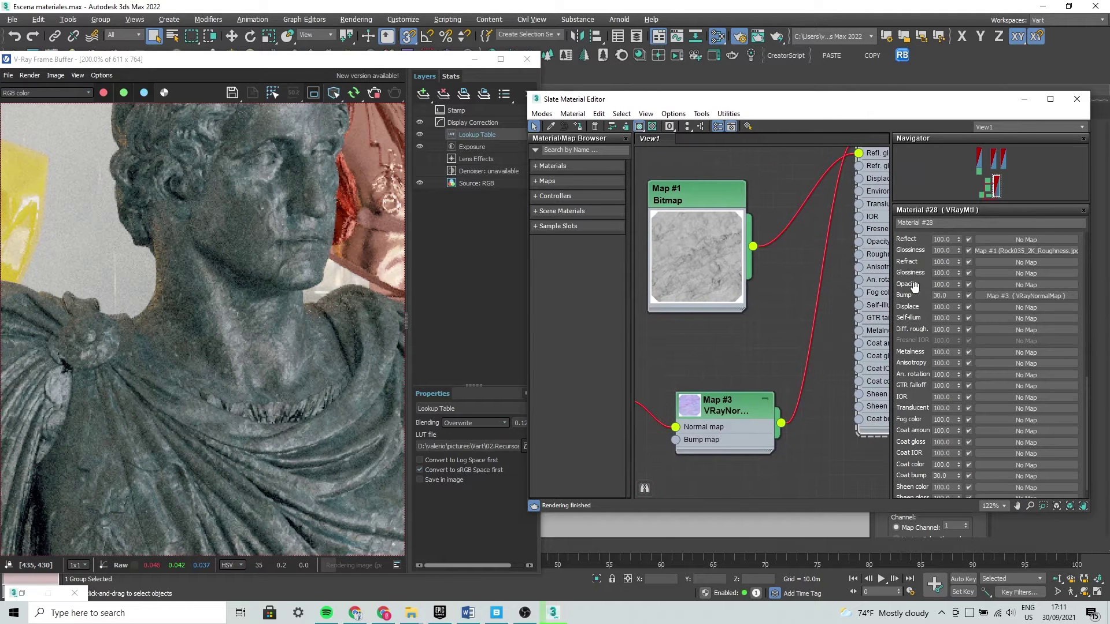
{"action": "left_click_drag", "start_coordinate": [942, 294], "coordinate": [900, 295]}
{"action": "type", "text": "100"}
{"action": "key", "text": "Return"}
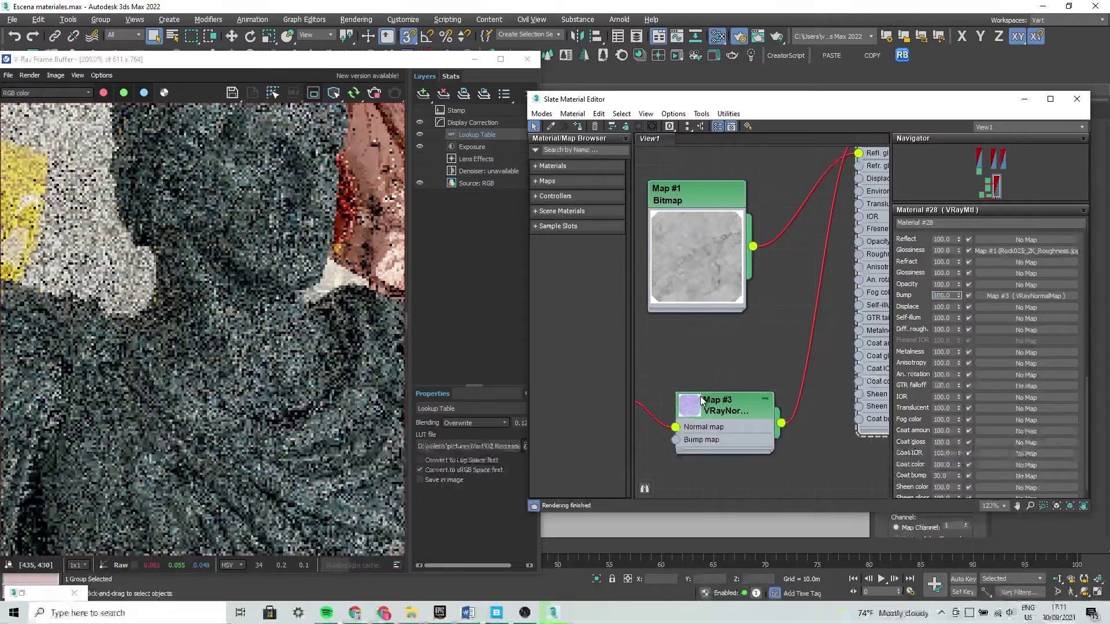
Try a VRayNormalMap strength of 0.9, then restore it to 1.0
{"action": "left_click", "coordinate": [722, 405]}
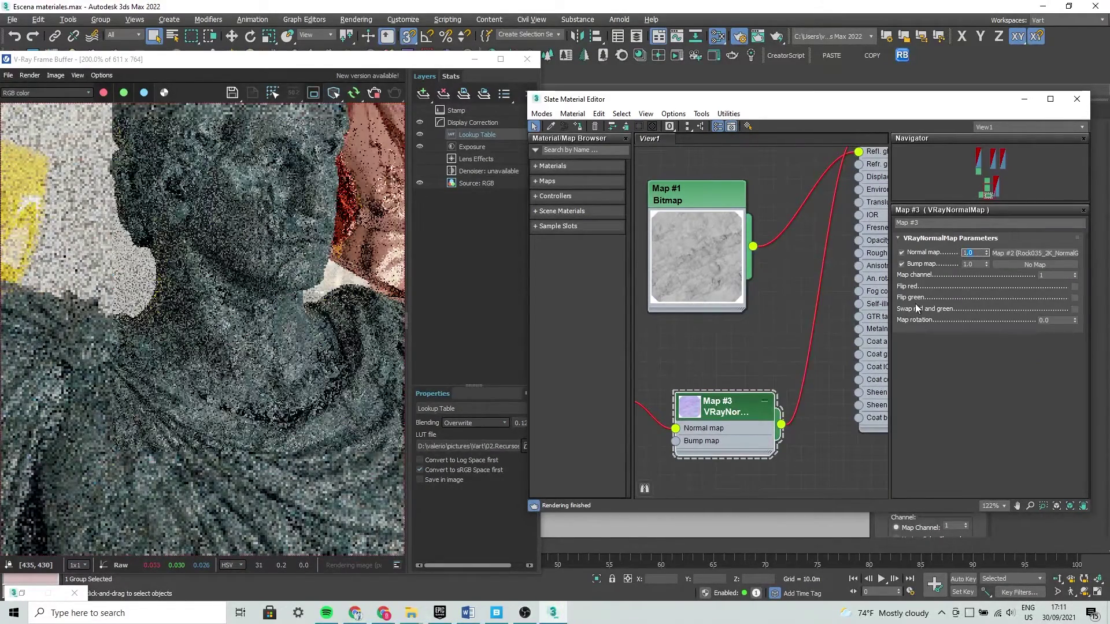
{"action": "type", "text": "0.9"}
{"action": "key", "text": "Return"}
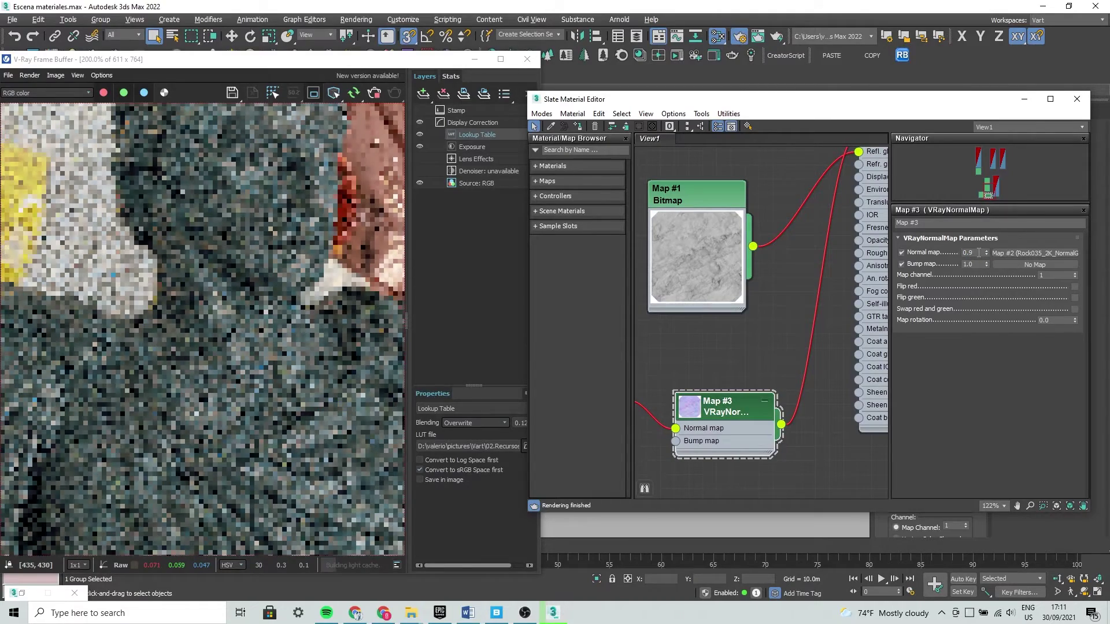
{"action": "type", "text": "1"}
{"action": "key", "text": "Return"}
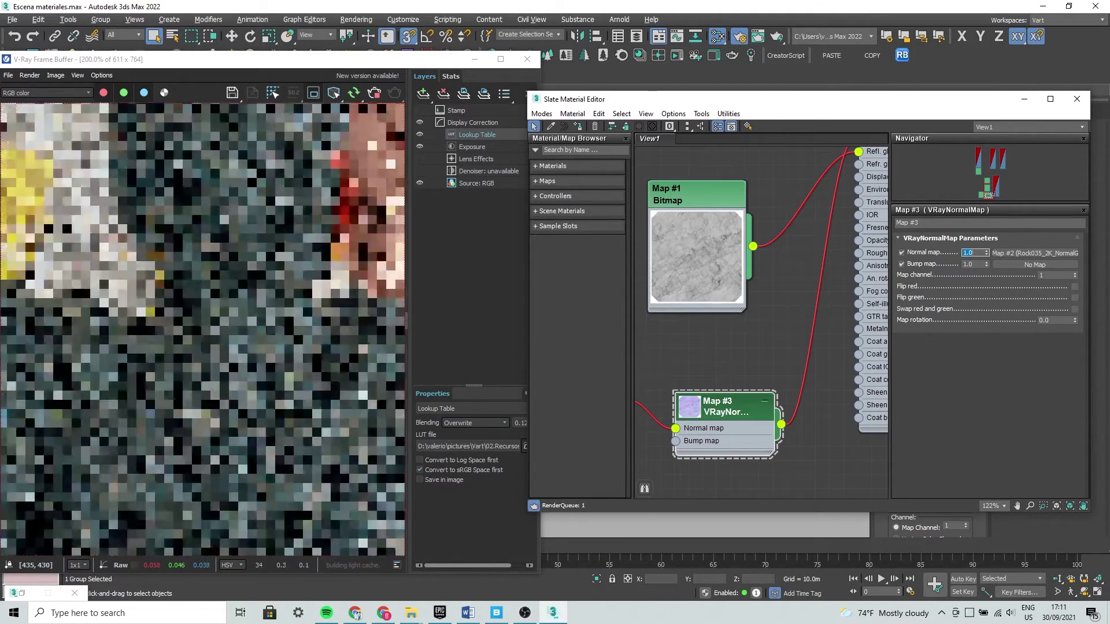
Pan the render across the bust's face and drapery to review the stronger bump
{"action": "left_click", "coordinate": [270, 304]}
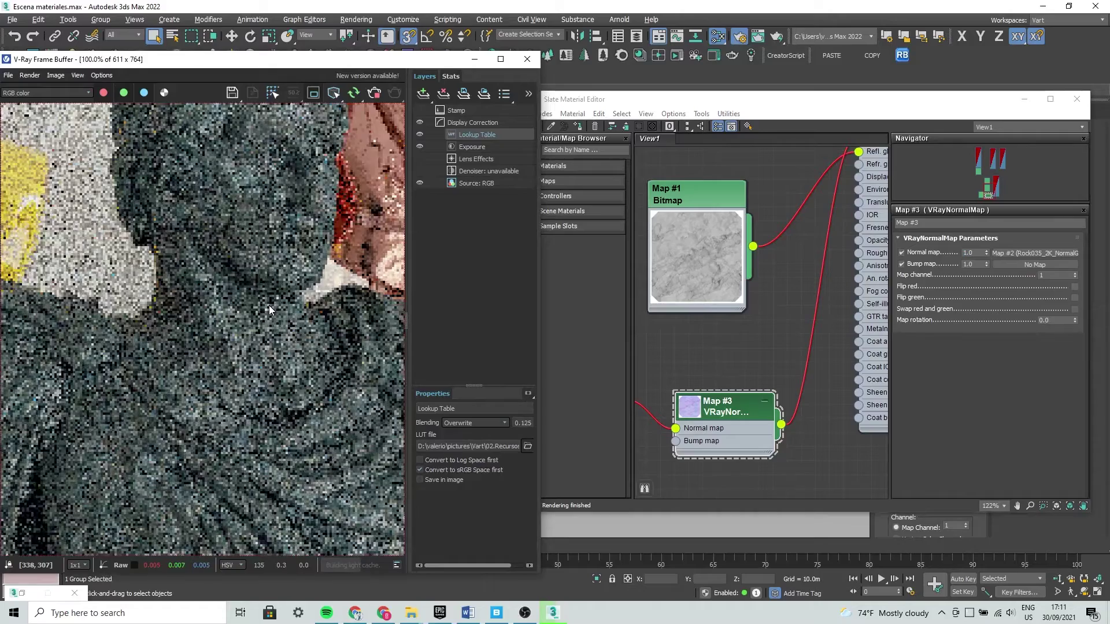
{"action": "scroll", "coordinate": [269, 305], "scroll_direction": "down", "scroll_amount": 2}
{"action": "scroll", "coordinate": [220, 306], "scroll_direction": "up", "scroll_amount": 2}
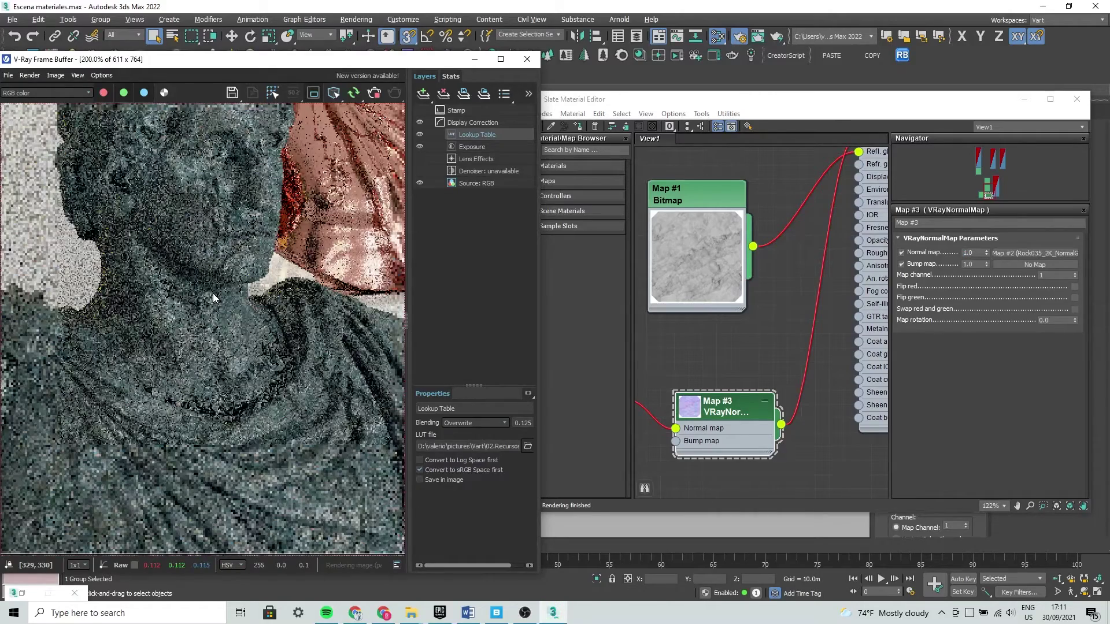
{"action": "middle_click_drag", "start_coordinate": [218, 264], "coordinate": [227, 346]}
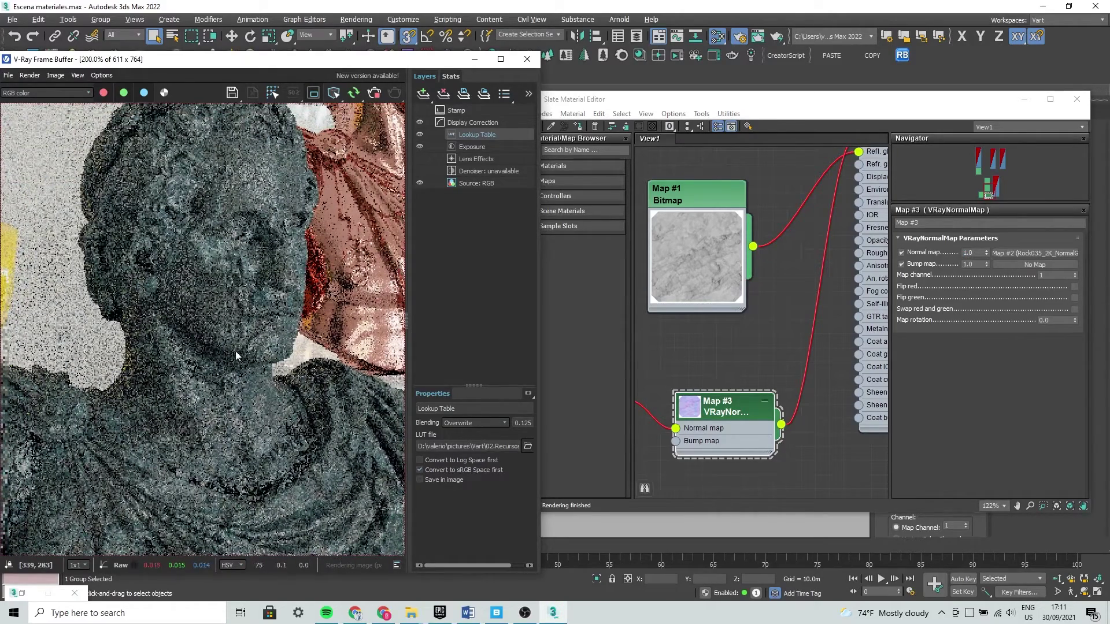
{"action": "middle_click_drag", "start_coordinate": [227, 345], "coordinate": [249, 252]}
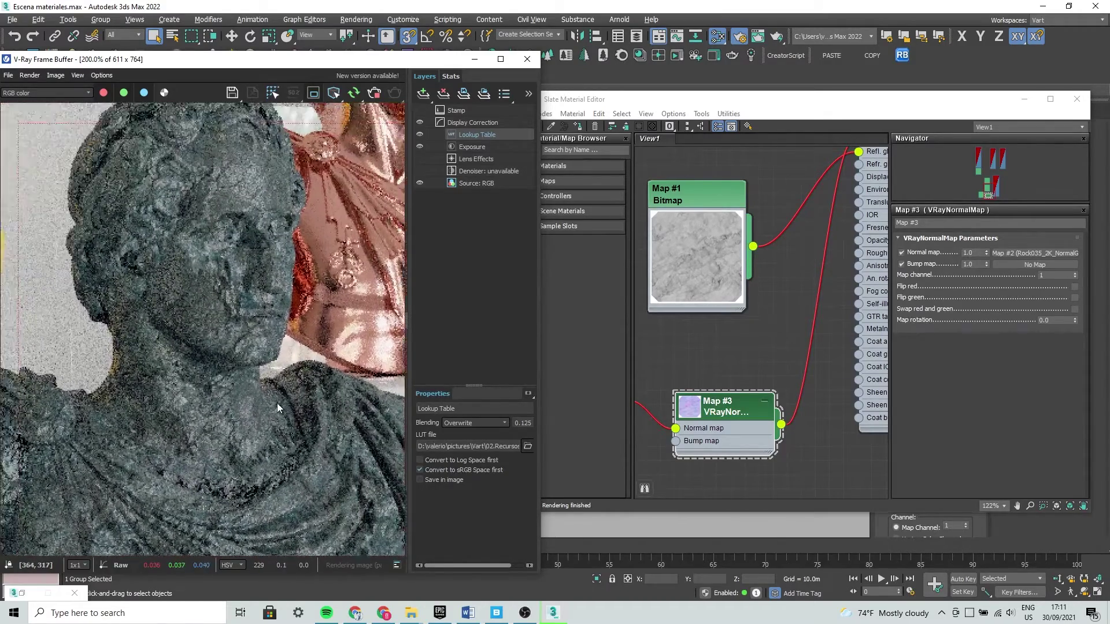
{"action": "middle_click_drag", "start_coordinate": [742, 371], "coordinate": [759, 359]}
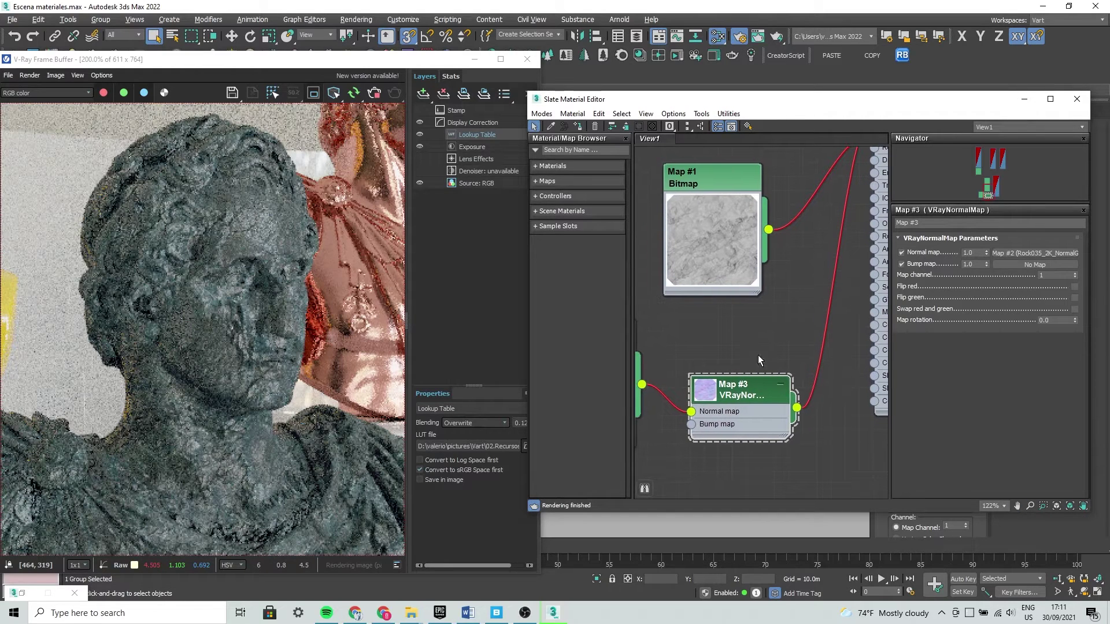
{"action": "left_click_drag", "start_coordinate": [254, 60], "coordinate": [278, 64]}
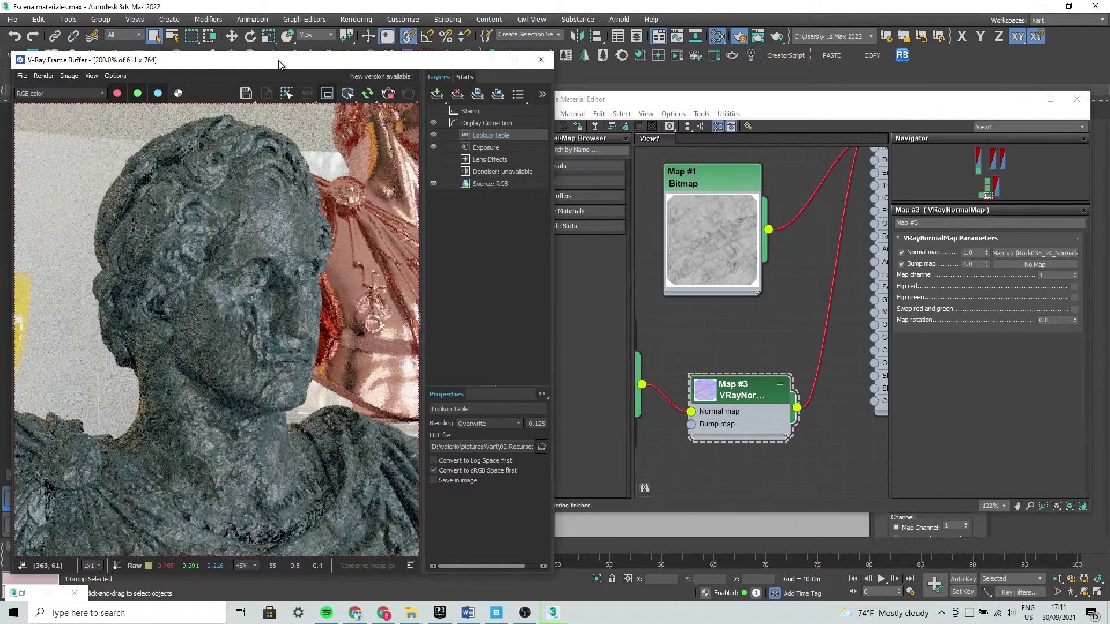
{"action": "left_click", "coordinate": [975, 253]}
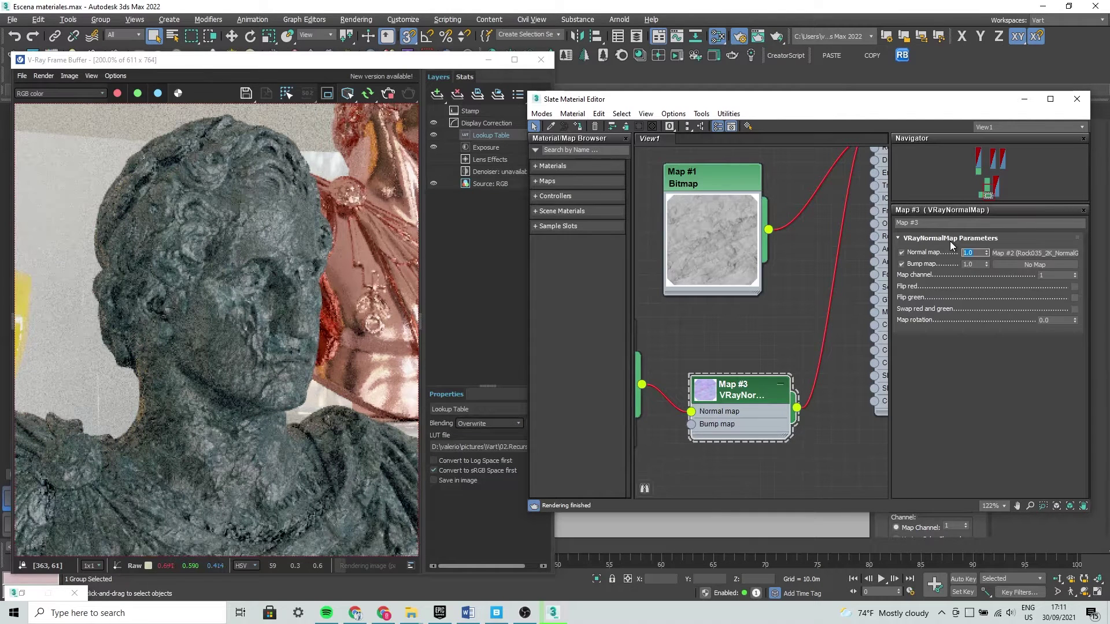
Set the normal map strength to 3.0 and inspect the head in the render
{"action": "type", "text": "3"}
{"action": "key", "text": "Return"}
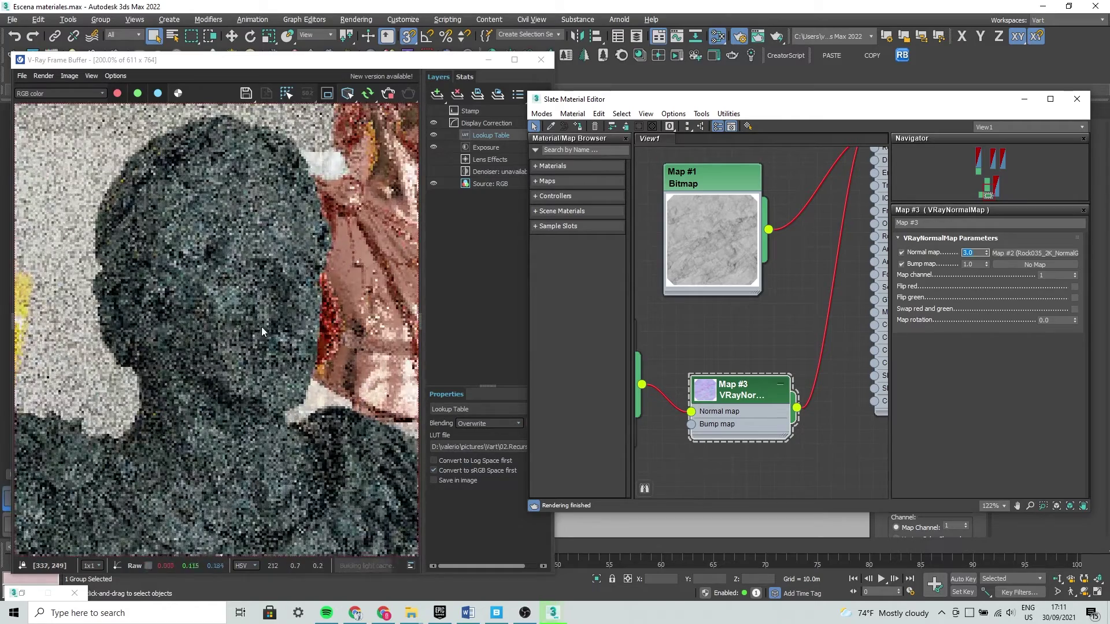
{"action": "left_click", "coordinate": [252, 421]}
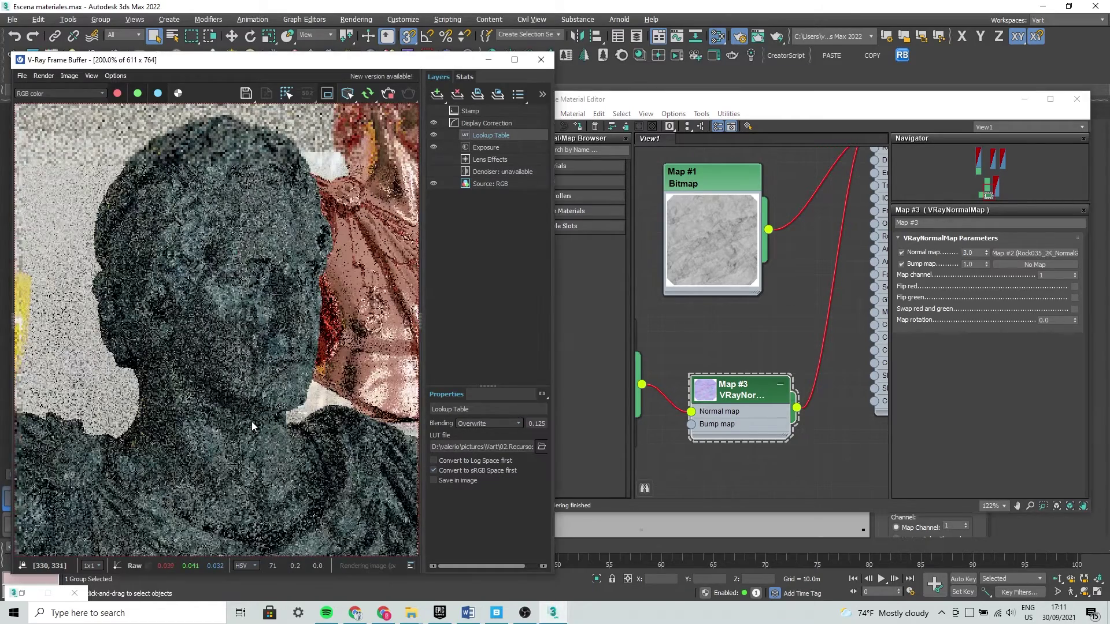
{"action": "scroll", "coordinate": [248, 321], "scroll_direction": "down", "scroll_amount": 2}
{"action": "scroll", "coordinate": [238, 363], "scroll_direction": "up", "scroll_amount": 2}
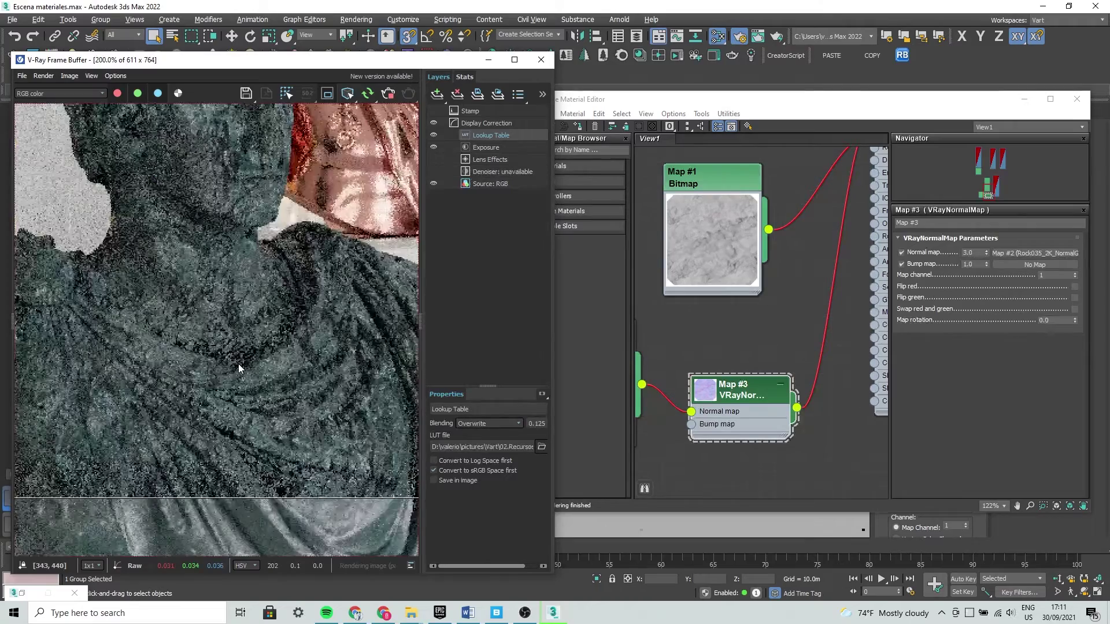
{"action": "middle_click_drag", "start_coordinate": [239, 363], "coordinate": [258, 407]}
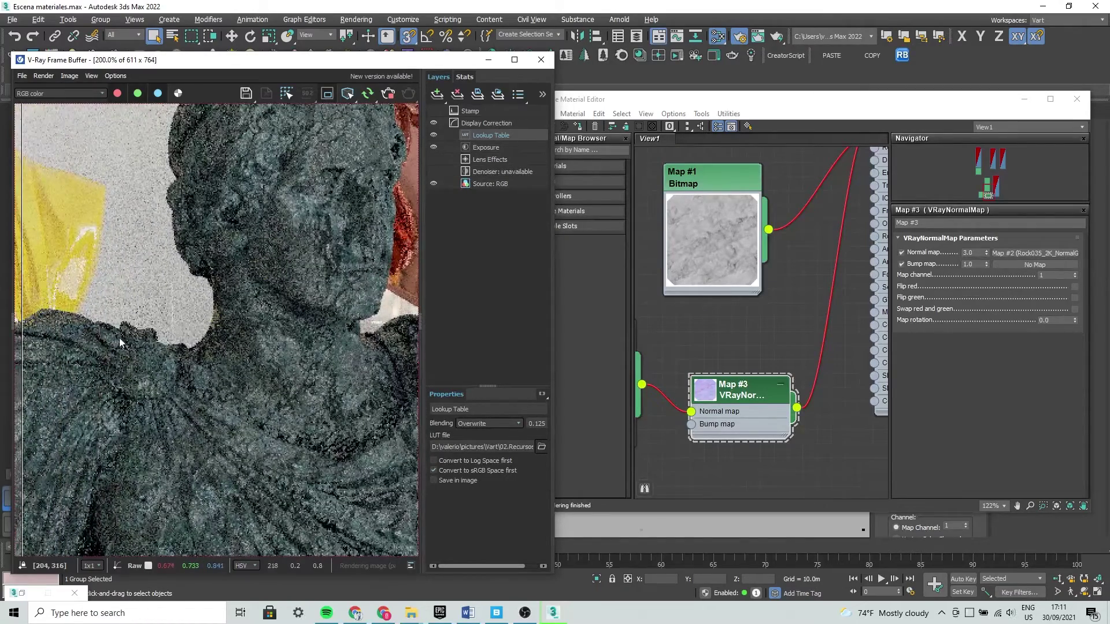
{"action": "mouse_move", "coordinate": [259, 353]}
{"action": "middle_mouse_down"}
{"action": "mouse_move", "coordinate": [186, 439]}
{"action": "mouse_move", "coordinate": [179, 328]}
{"action": "middle_mouse_up"}
{"action": "mouse_move", "coordinate": [310, 368]}
{"action": "middle_mouse_down"}
{"action": "mouse_move", "coordinate": [251, 322]}
{"action": "mouse_move", "coordinate": [268, 346]}
{"action": "middle_mouse_up"}
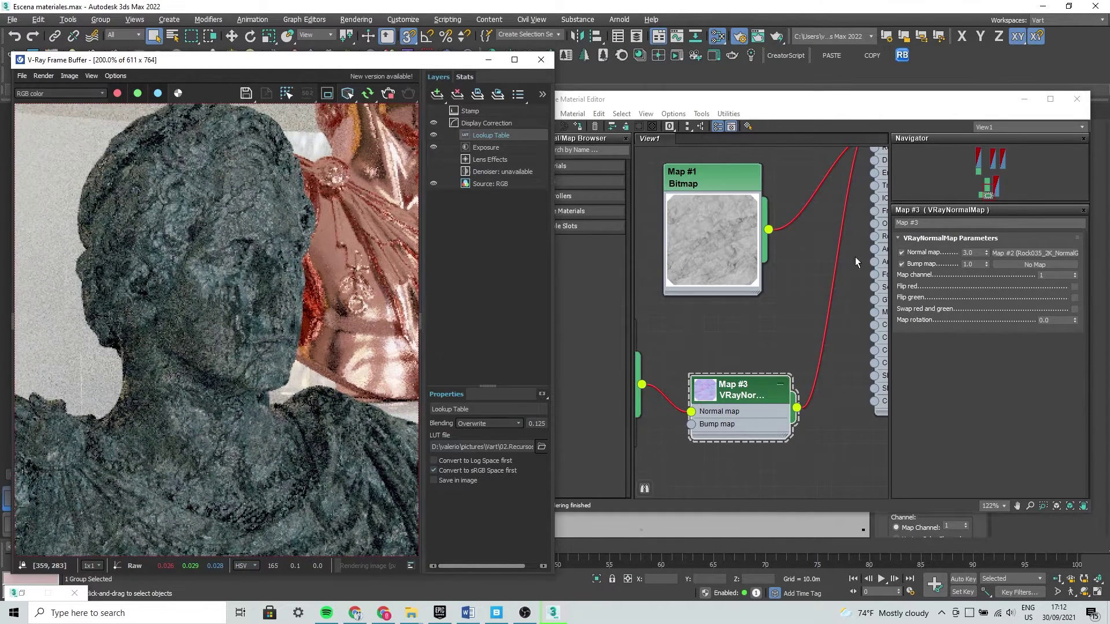
Lower the normal map strength to 0.2 and zoom around the face to compare detail
{"action": "double_click", "coordinate": [968, 253]}
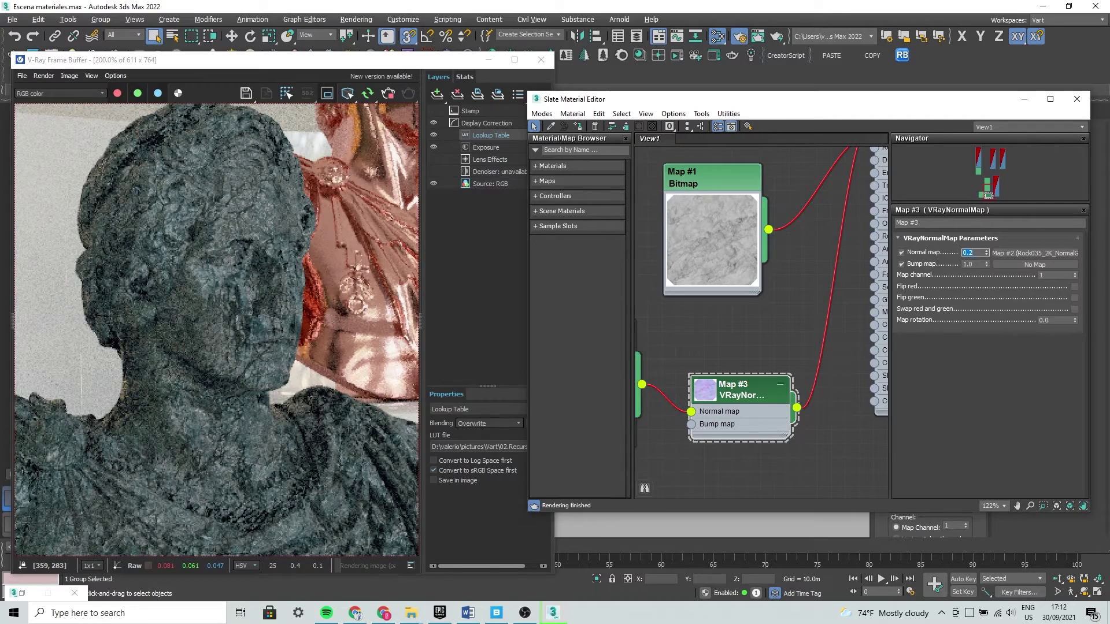
{"action": "key", "text": "Return"}
{"action": "middle_click_drag", "start_coordinate": [268, 346], "coordinate": [266, 307]}
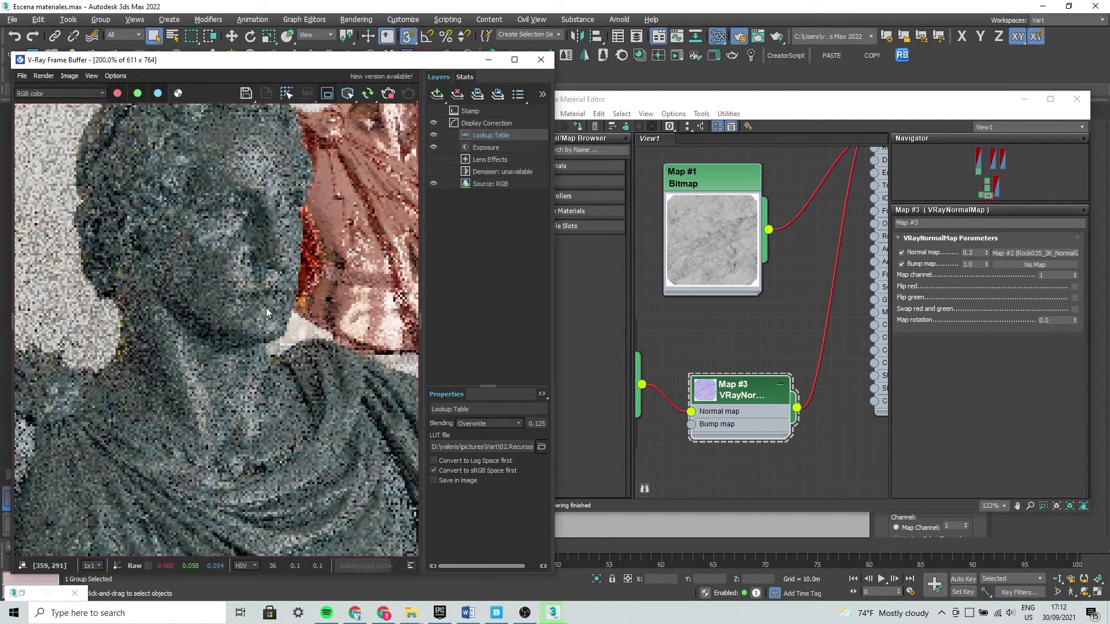
{"action": "scroll", "coordinate": [265, 399], "scroll_direction": "down", "scroll_amount": 2}
{"action": "scroll", "coordinate": [250, 397], "scroll_direction": "up", "scroll_amount": 4}
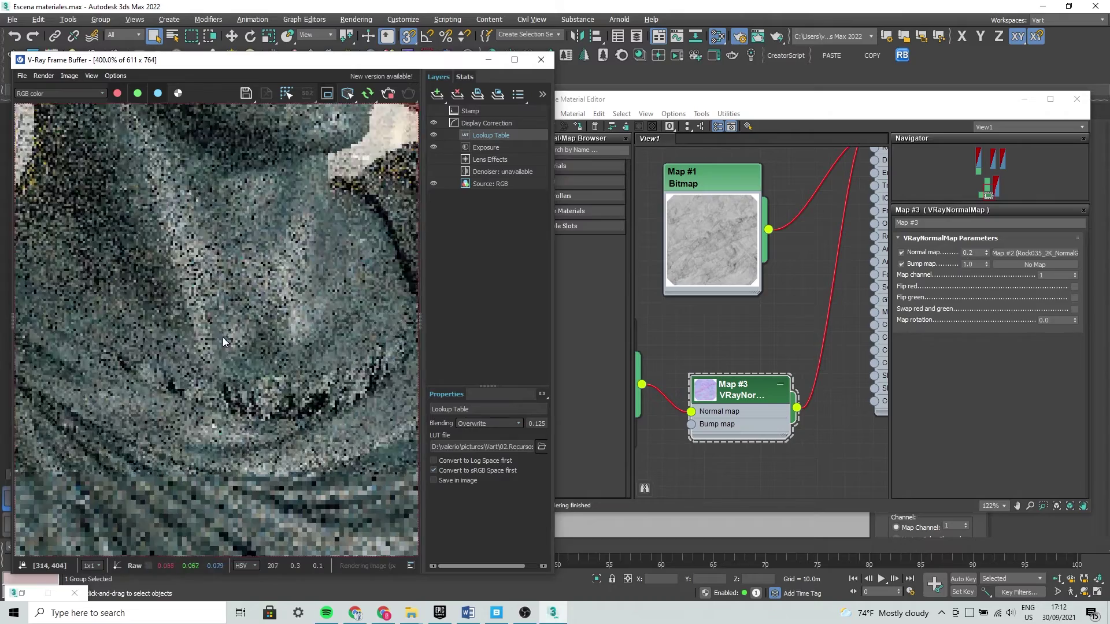
{"action": "scroll", "coordinate": [251, 397], "scroll_direction": "down", "scroll_amount": 2}
{"action": "scroll", "coordinate": [269, 384], "scroll_direction": "up", "scroll_amount": 1}
{"action": "scroll", "coordinate": [274, 404], "scroll_direction": "up", "scroll_amount": 1}
{"action": "scroll", "coordinate": [283, 428], "scroll_direction": "up", "scroll_amount": 1}
{"action": "scroll", "coordinate": [283, 428], "scroll_direction": "down", "scroll_amount": 2}
{"action": "scroll", "coordinate": [280, 431], "scroll_direction": "up", "scroll_amount": 1}
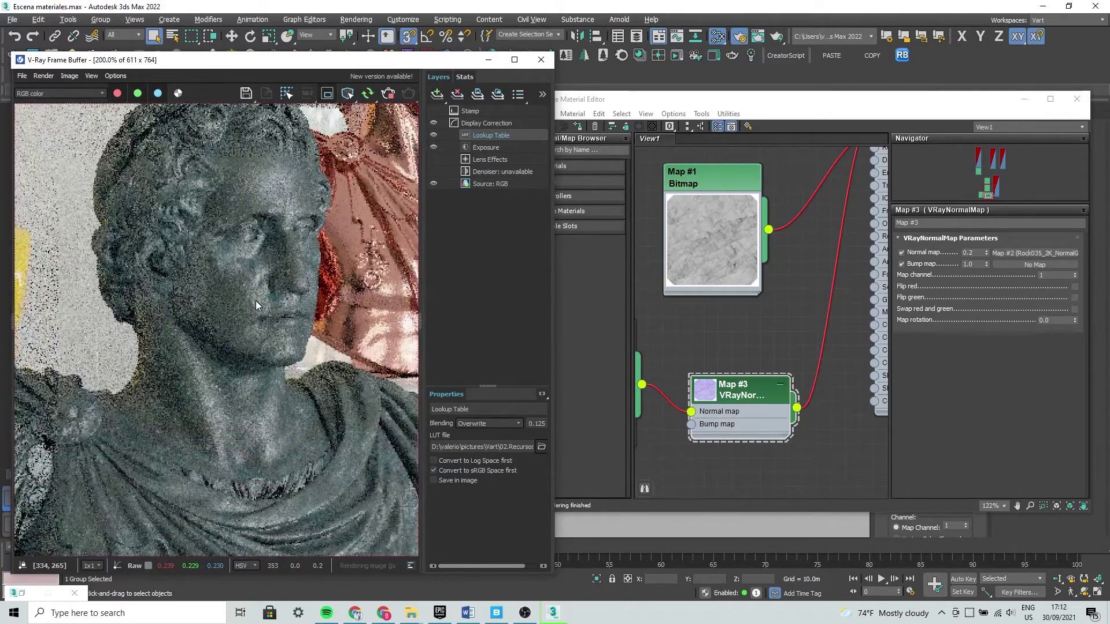
{"action": "scroll", "coordinate": [219, 264], "scroll_direction": "down", "scroll_amount": 2}
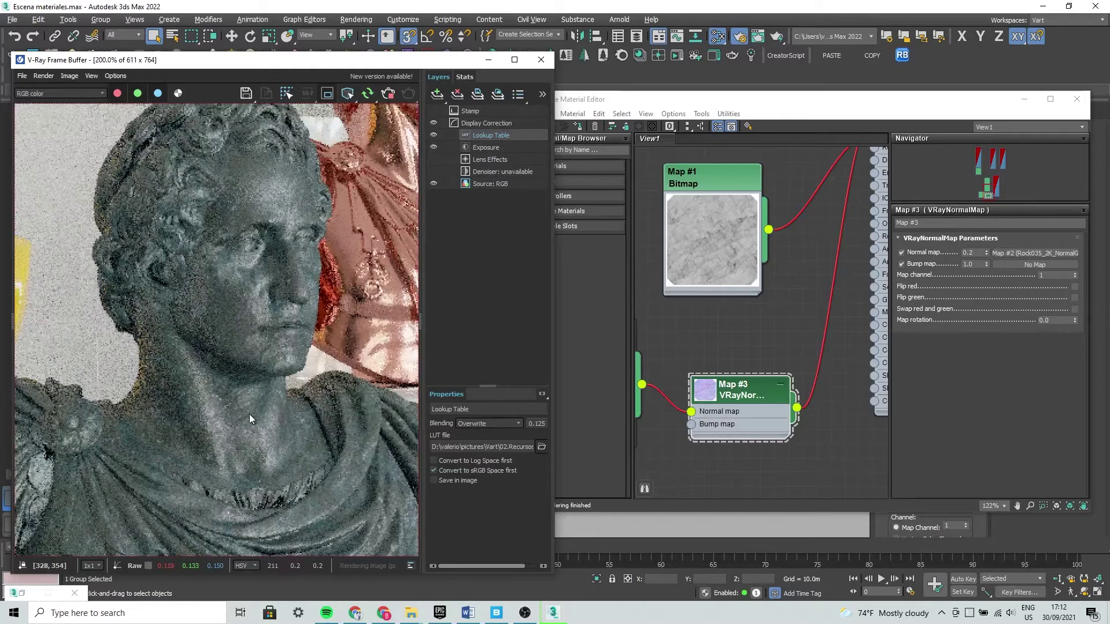
{"action": "scroll", "coordinate": [237, 276], "scroll_direction": "up", "scroll_amount": 1}
{"action": "scroll", "coordinate": [237, 370], "scroll_direction": "down", "scroll_amount": 1}
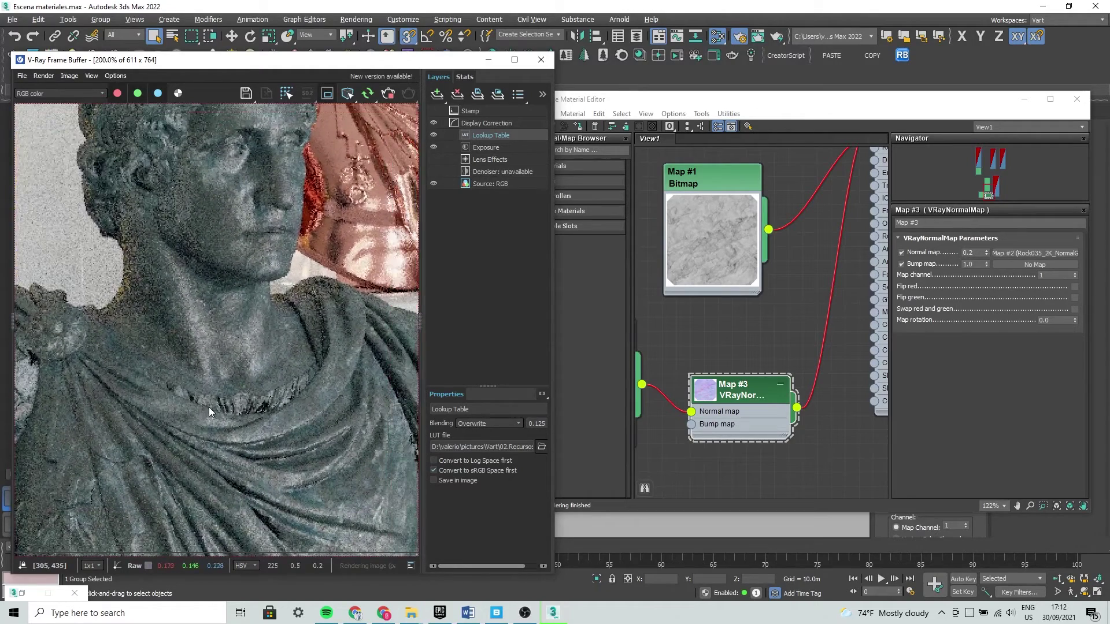
{"action": "scroll", "coordinate": [206, 413], "scroll_direction": "down", "scroll_amount": 1}
{"action": "left_click", "coordinate": [979, 253]}
{"action": "type", "text": "2"}
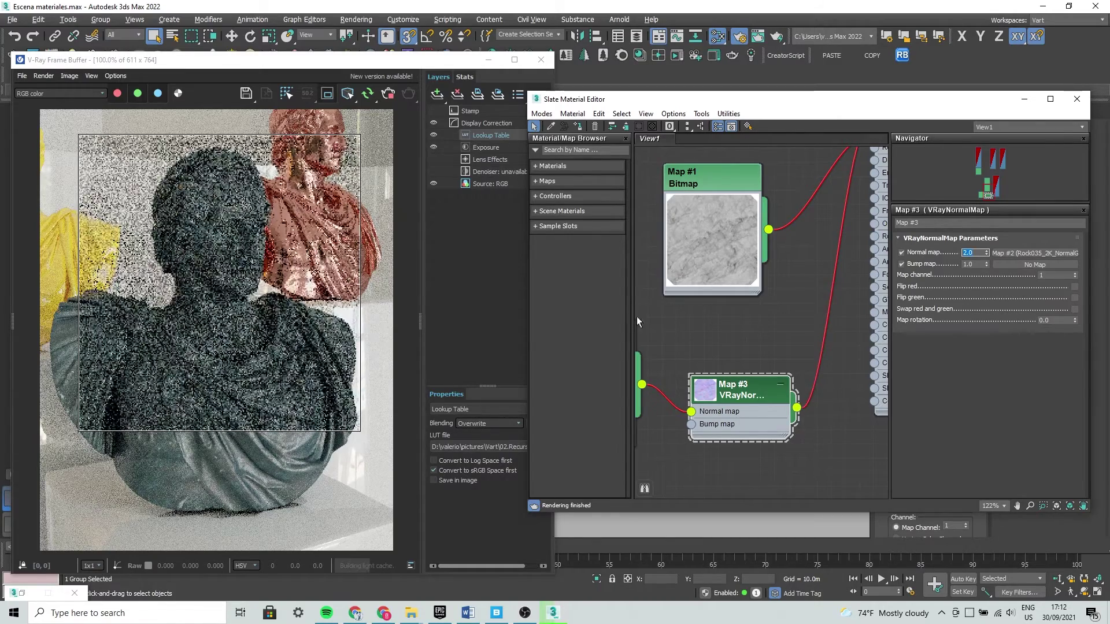
Check the 2.0-strength render up close, then stop rendering and minimize the Slate editor
{"action": "left_click", "coordinate": [216, 259]}
{"action": "scroll", "coordinate": [217, 259], "scroll_direction": "up", "scroll_amount": 2}
{"action": "scroll", "coordinate": [238, 276], "scroll_direction": "down", "scroll_amount": 2}
{"action": "scroll", "coordinate": [232, 281], "scroll_direction": "up", "scroll_amount": 1}
{"action": "scroll", "coordinate": [232, 281], "scroll_direction": "down", "scroll_amount": 2}
{"action": "scroll", "coordinate": [232, 281], "scroll_direction": "down", "scroll_amount": 2}
{"action": "scroll", "coordinate": [232, 282], "scroll_direction": "up", "scroll_amount": 2}
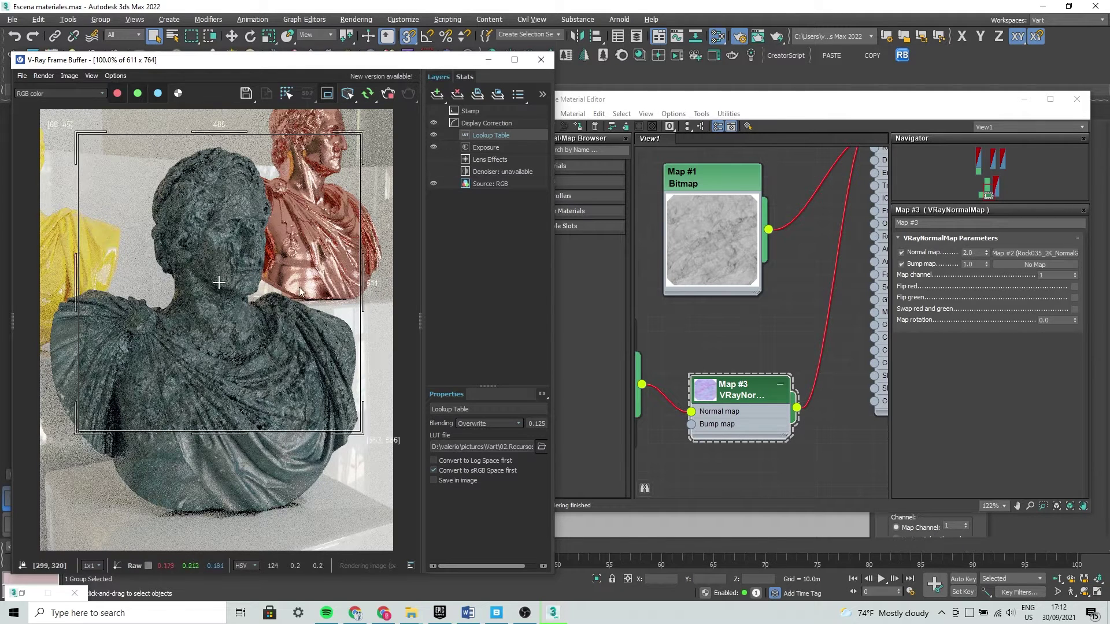
{"action": "left_click", "coordinate": [388, 96]}
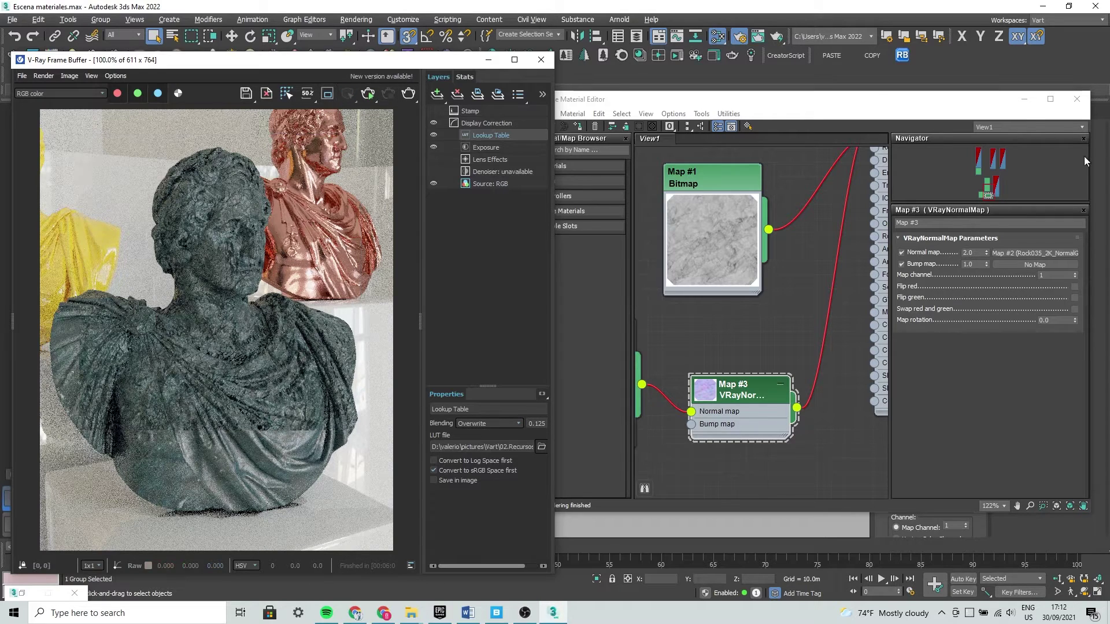
{"action": "left_click", "coordinate": [1023, 99]}
Minimize the frame buffer and orbit the Top viewport to see the whole set in 3D
{"action": "left_click", "coordinate": [488, 59]}
{"action": "middle_click_drag", "start_coordinate": [677, 310], "coordinate": [602, 315]}
{"action": "scroll", "coordinate": [613, 318], "scroll_direction": "down", "scroll_amount": 3}
{"action": "scroll", "coordinate": [617, 319], "scroll_direction": "down", "scroll_amount": 3}
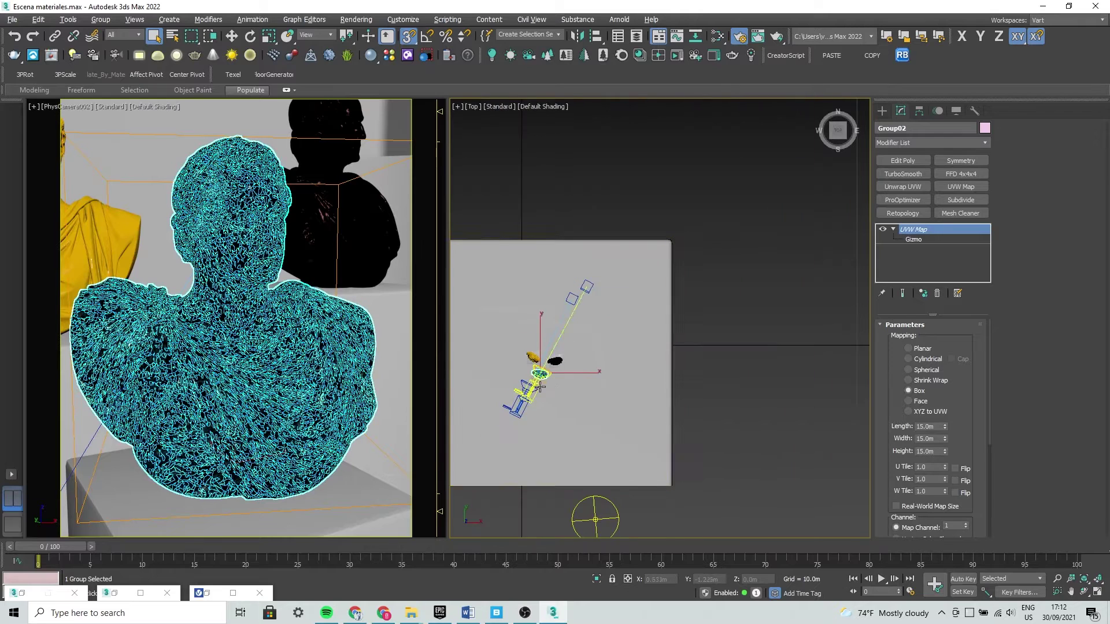
{"action": "scroll", "coordinate": [693, 370], "scroll_direction": "up", "scroll_amount": 1}
{"action": "middle_click_drag", "start_coordinate": [714, 375], "coordinate": [723, 296], "text": "alt"}
{"action": "scroll", "coordinate": [669, 290], "scroll_direction": "up", "scroll_amount": 2}
Select the curved walls, pedestals and floor, then orbit to a more top-down angle
{"action": "left_click", "coordinate": [722, 439]}
{"action": "left_click", "coordinate": [693, 260], "text": "ctrl"}
{"action": "left_click", "coordinate": [624, 382], "text": "ctrl"}
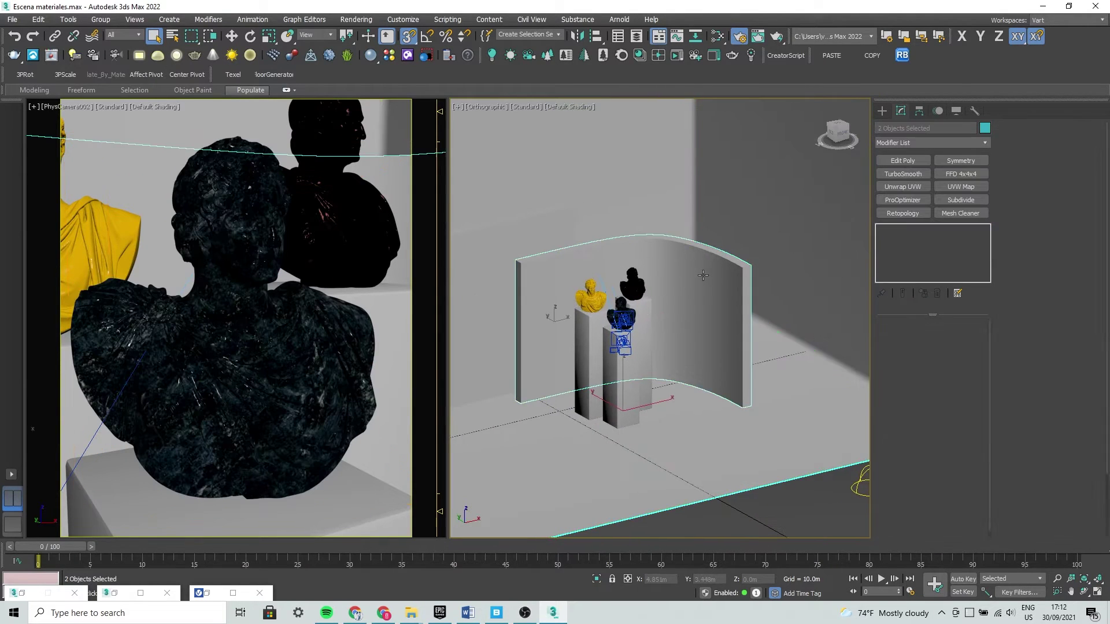
{"action": "left_click", "coordinate": [598, 354], "text": "ctrl"}
{"action": "left_click", "coordinate": [644, 324], "text": "ctrl"}
{"action": "left_click", "coordinate": [525, 224], "text": "ctrl"}
{"action": "middle_click_drag", "start_coordinate": [549, 252], "coordinate": [625, 345], "text": "alt"}
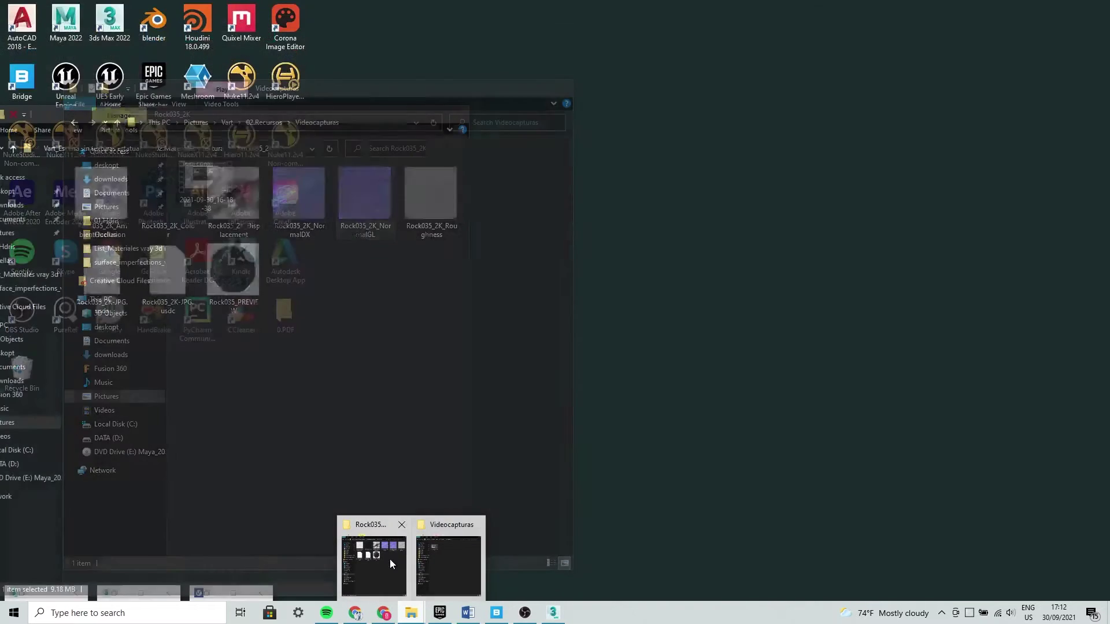
{"action": "left_click", "coordinate": [389, 560]}
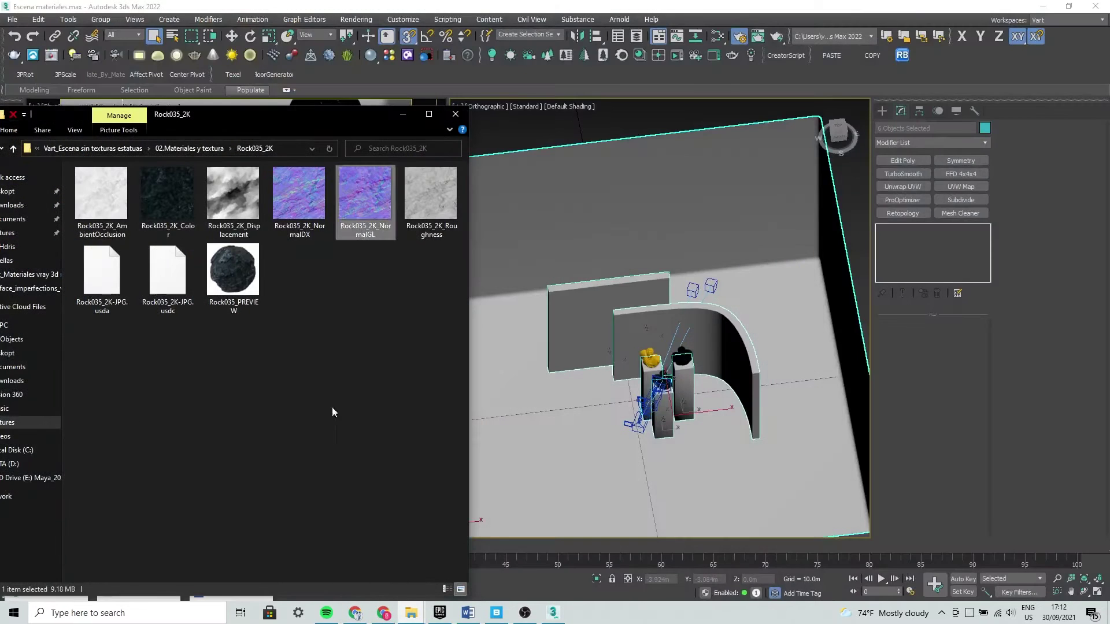
Open the Rock019_2K-JPG folder from 02.Materiales y textura, then reselect the bust group
{"action": "left_click_drag", "start_coordinate": [168, 119], "coordinate": [387, 104]}
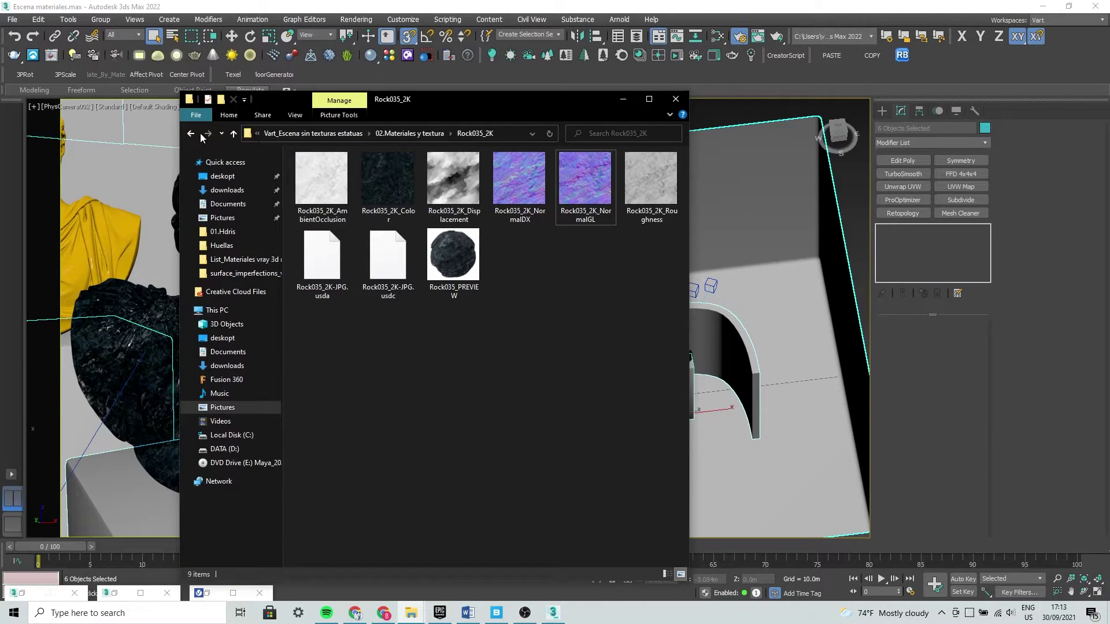
{"action": "left_click", "coordinate": [191, 134]}
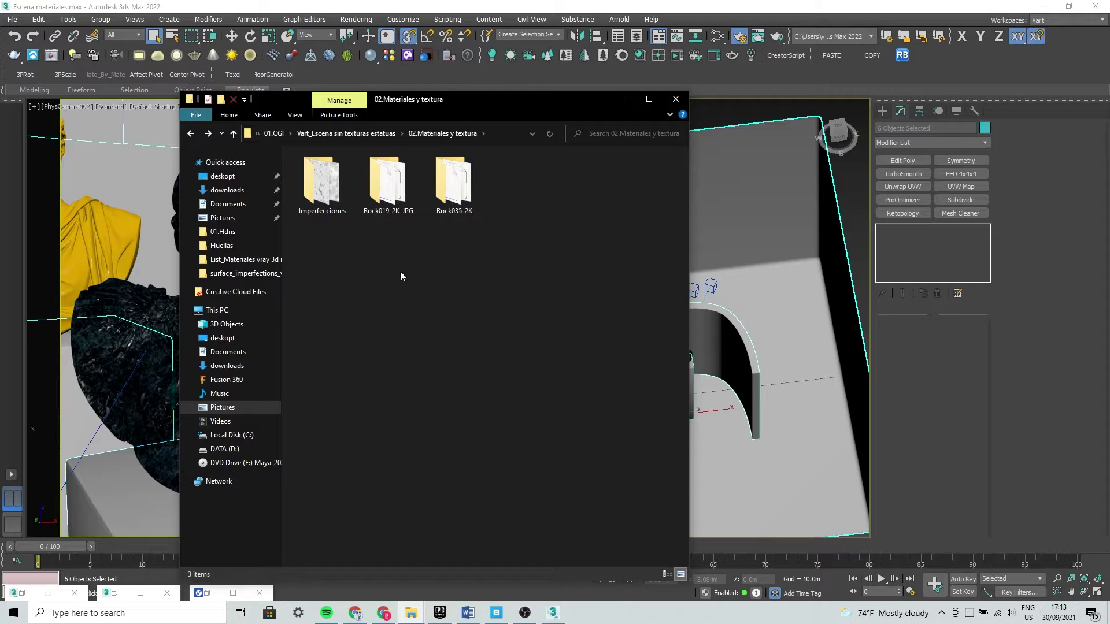
{"action": "double_click", "coordinate": [387, 182]}
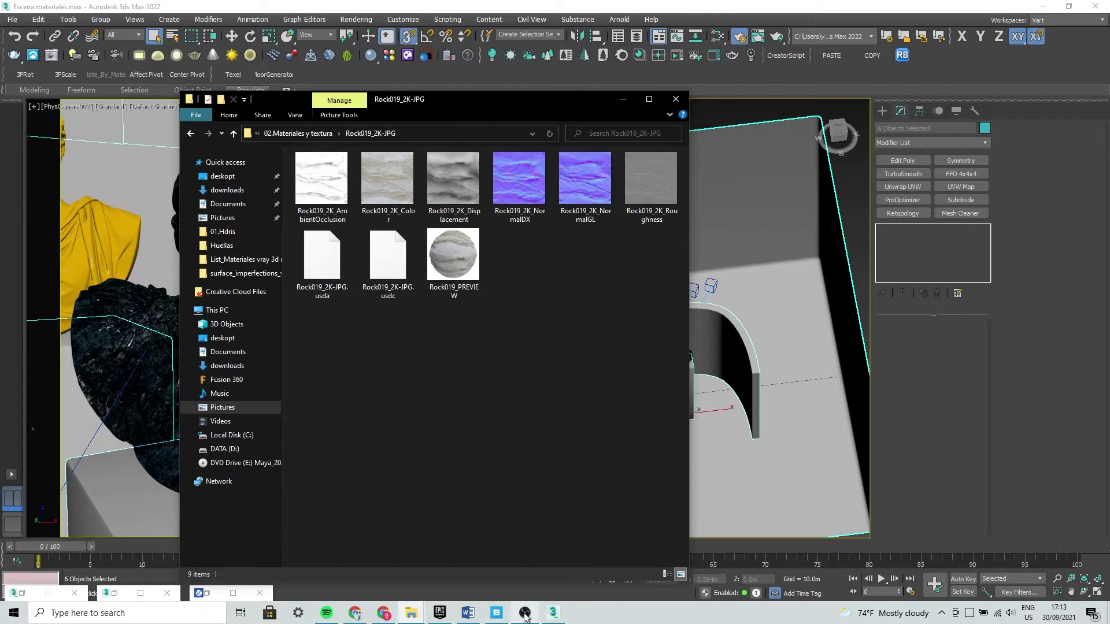
{"action": "left_click_drag", "start_coordinate": [603, 109], "coordinate": [874, 92]}
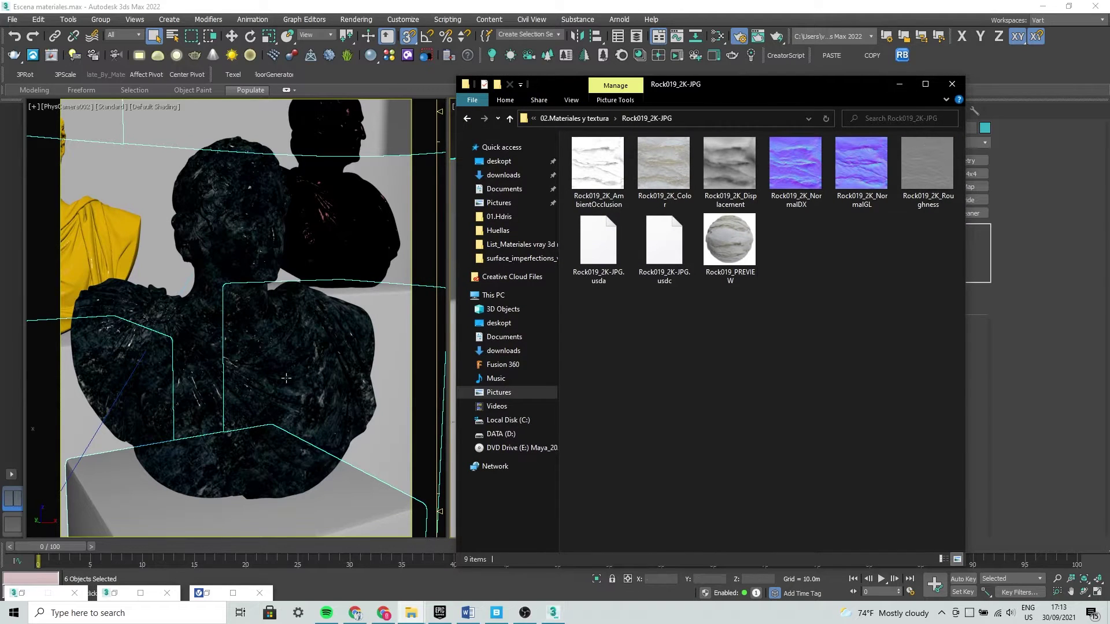
{"action": "left_click", "coordinate": [899, 83]}
{"action": "left_click", "coordinate": [663, 380]}
Create a new VRayMtl node, Material #29, in the Slate Material Editor
{"action": "key", "text": "m"}
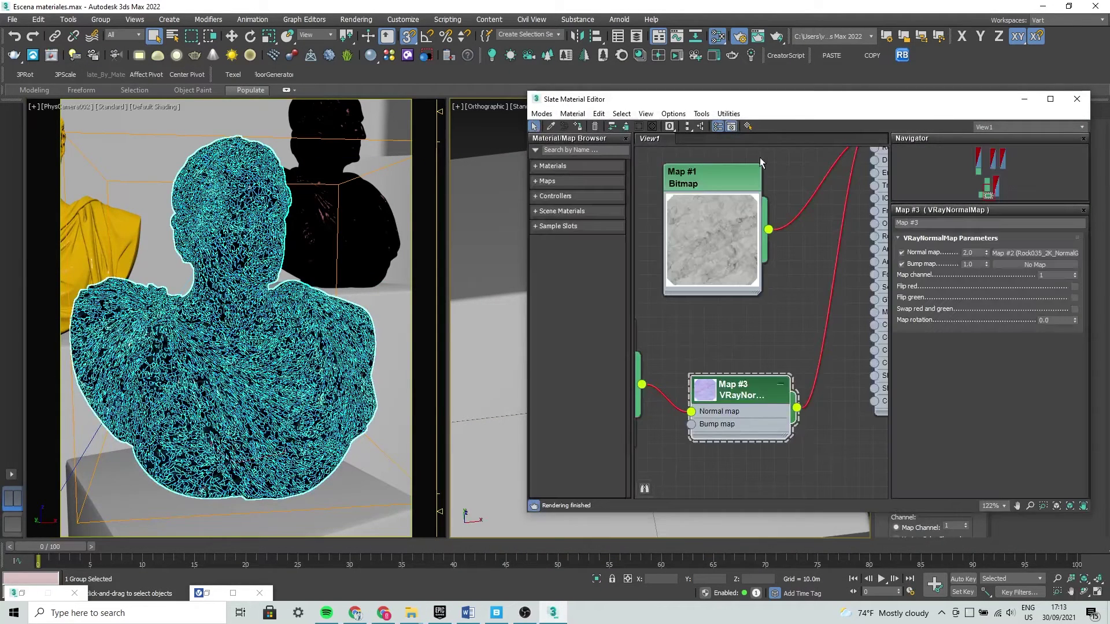
{"action": "left_click_drag", "start_coordinate": [790, 109], "coordinate": [686, 119]}
{"action": "scroll", "coordinate": [689, 399], "scroll_direction": "down", "scroll_amount": 5}
{"action": "scroll", "coordinate": [657, 327], "scroll_direction": "down", "scroll_amount": 4}
{"action": "middle_click_drag", "start_coordinate": [637, 281], "coordinate": [652, 374]}
{"action": "scroll", "coordinate": [653, 373], "scroll_direction": "up", "scroll_amount": 6}
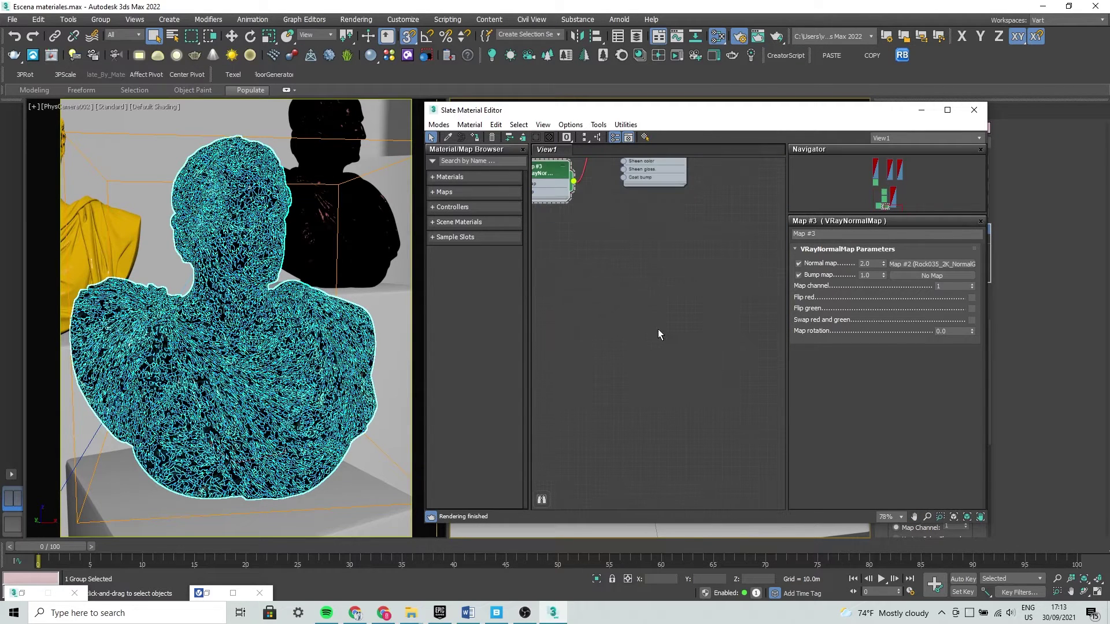
{"action": "right_click", "coordinate": [630, 298]}
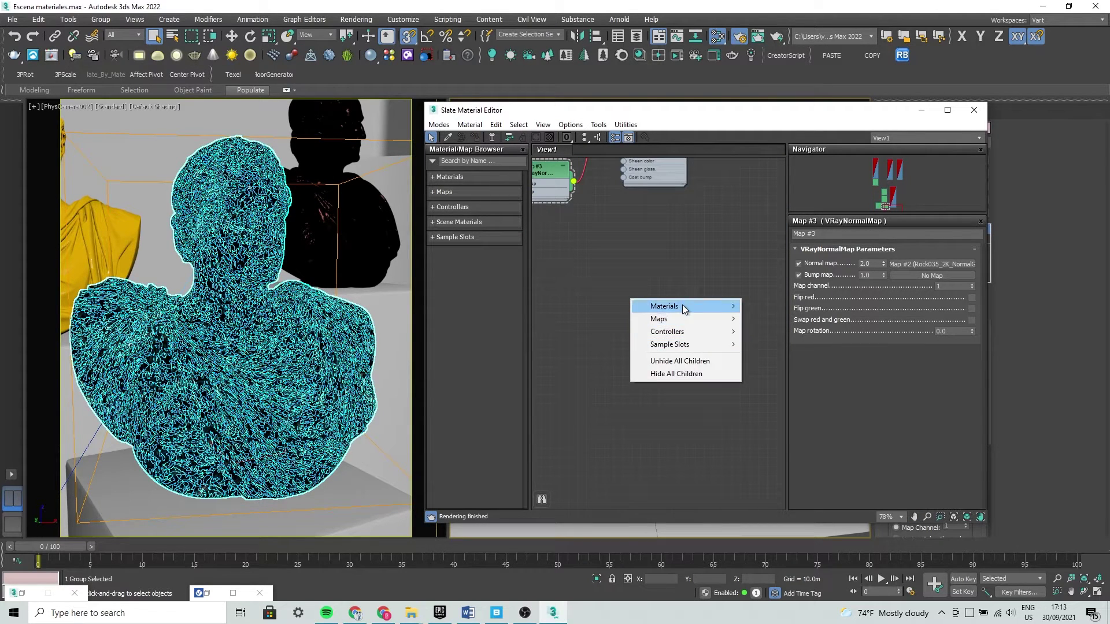
{"action": "mouse_move", "coordinate": [767, 332]}
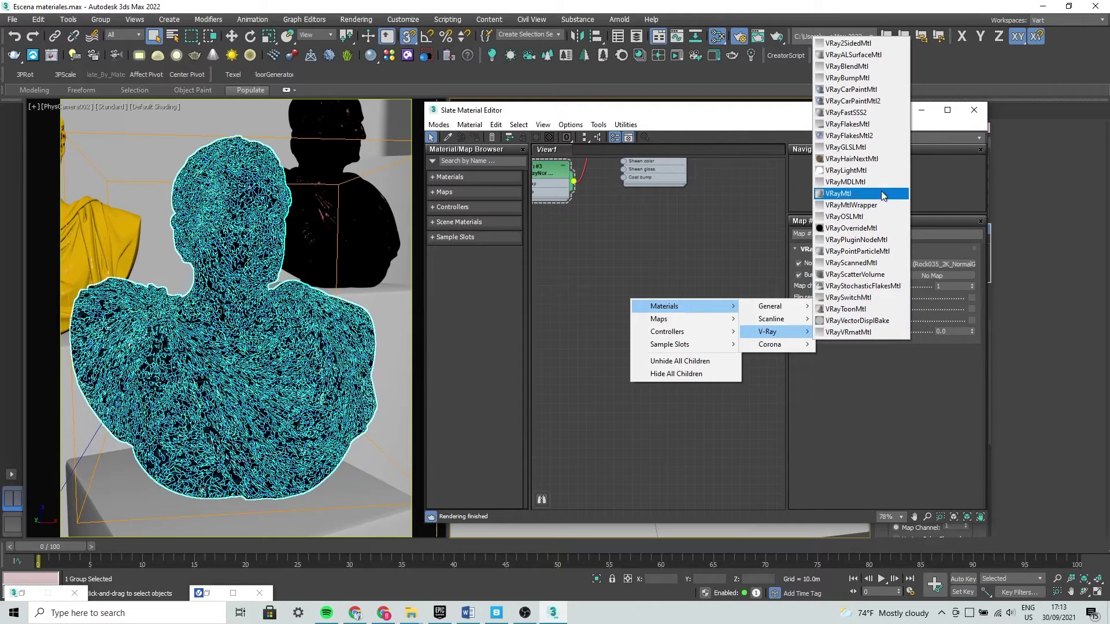
{"action": "left_click", "coordinate": [871, 193]}
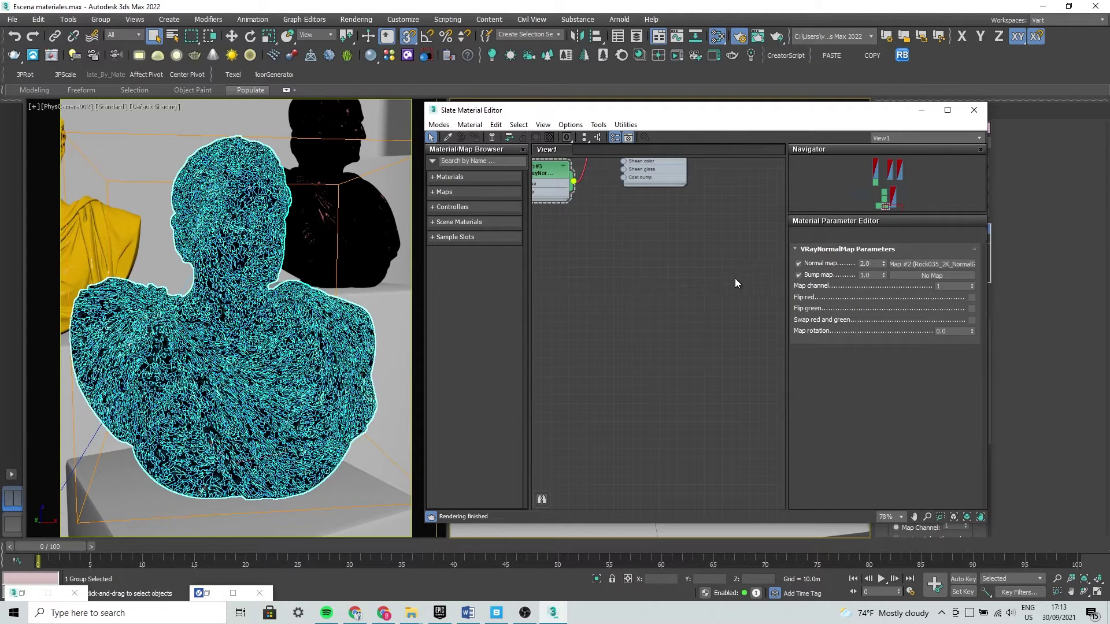
Set Material #29's Reflect colour to white (255) and place the Rock019_2K-JPG folder alongside
{"action": "left_click_drag", "start_coordinate": [610, 290], "coordinate": [663, 279]}
{"action": "double_click", "coordinate": [640, 288]}
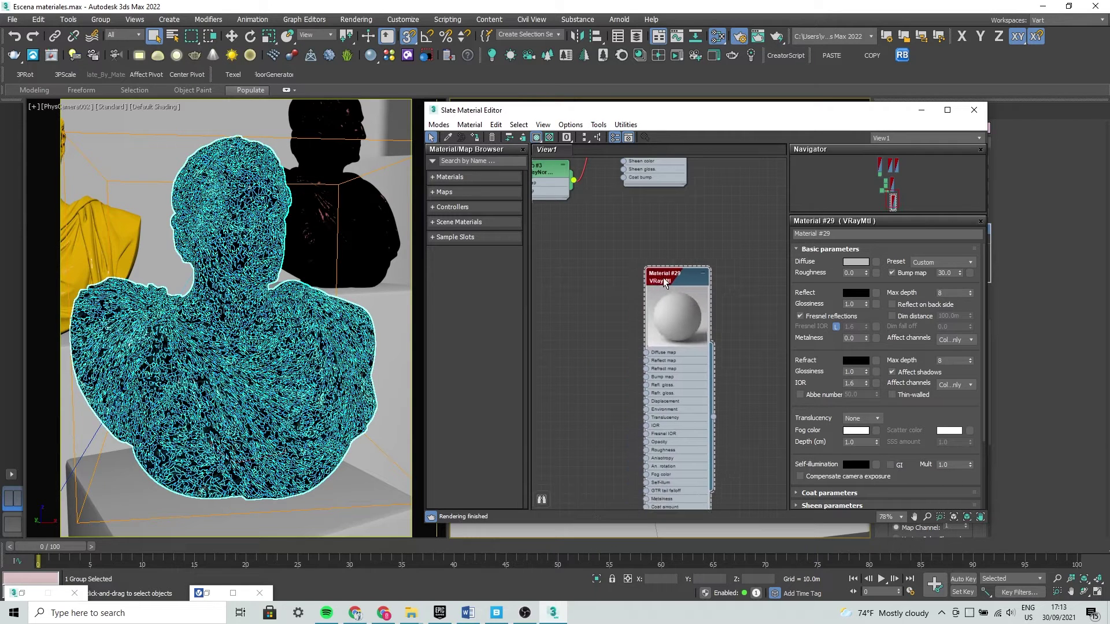
{"action": "scroll", "coordinate": [623, 285], "scroll_direction": "up", "scroll_amount": 2}
{"action": "scroll", "coordinate": [628, 251], "scroll_direction": "up", "scroll_amount": 2}
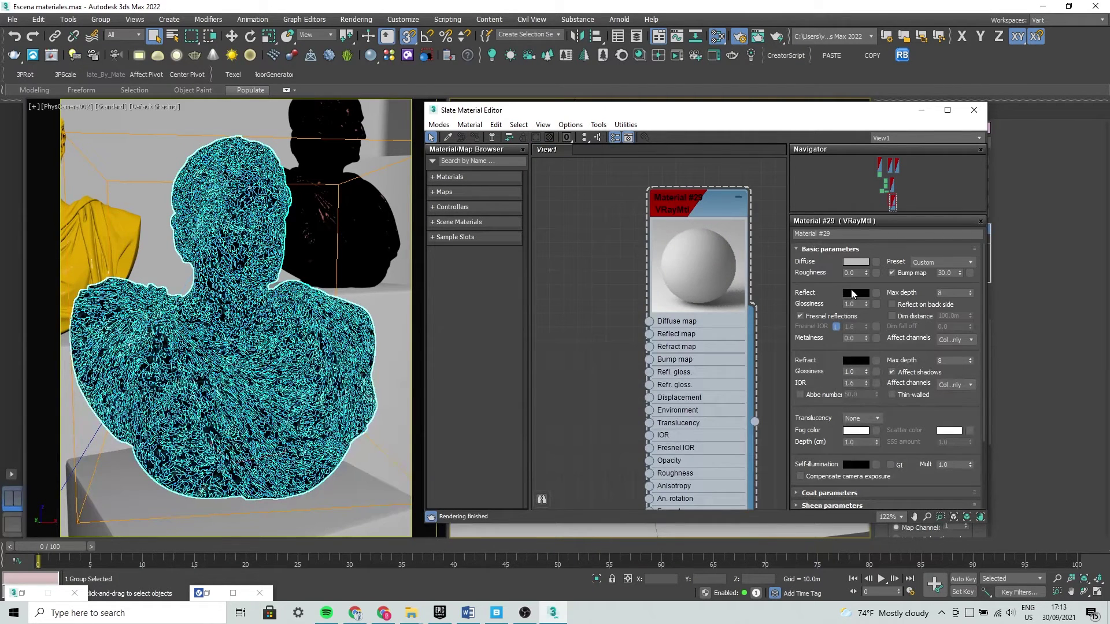
{"action": "left_click", "coordinate": [853, 293]}
{"action": "left_click_drag", "start_coordinate": [681, 153], "coordinate": [680, 226]}
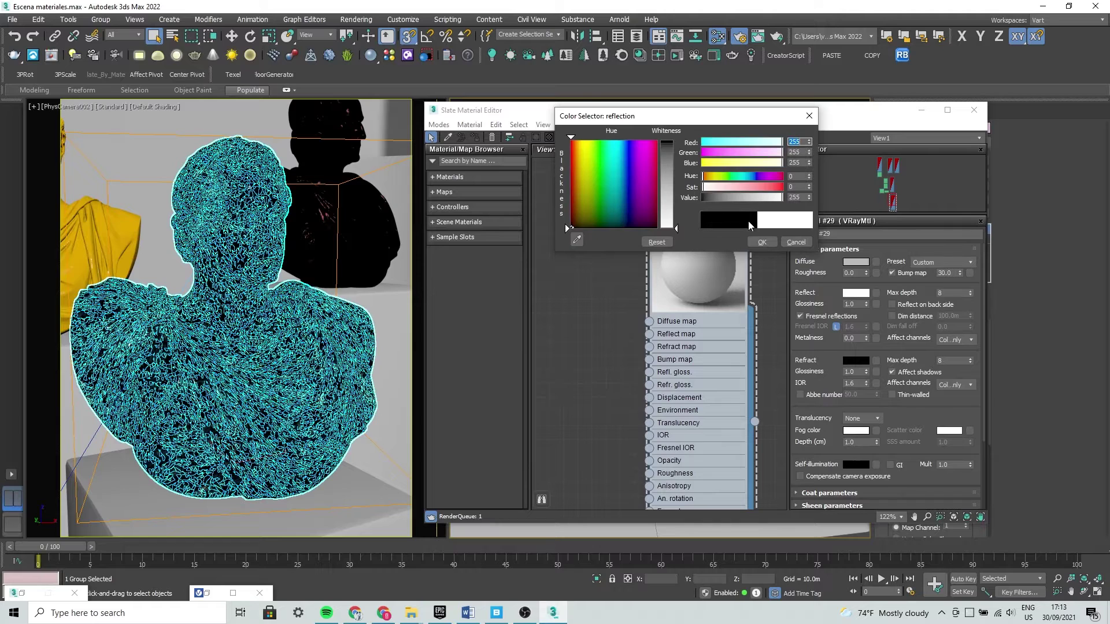
{"action": "left_click", "coordinate": [762, 242]}
{"action": "left_click_drag", "start_coordinate": [627, 235], "coordinate": [688, 272]}
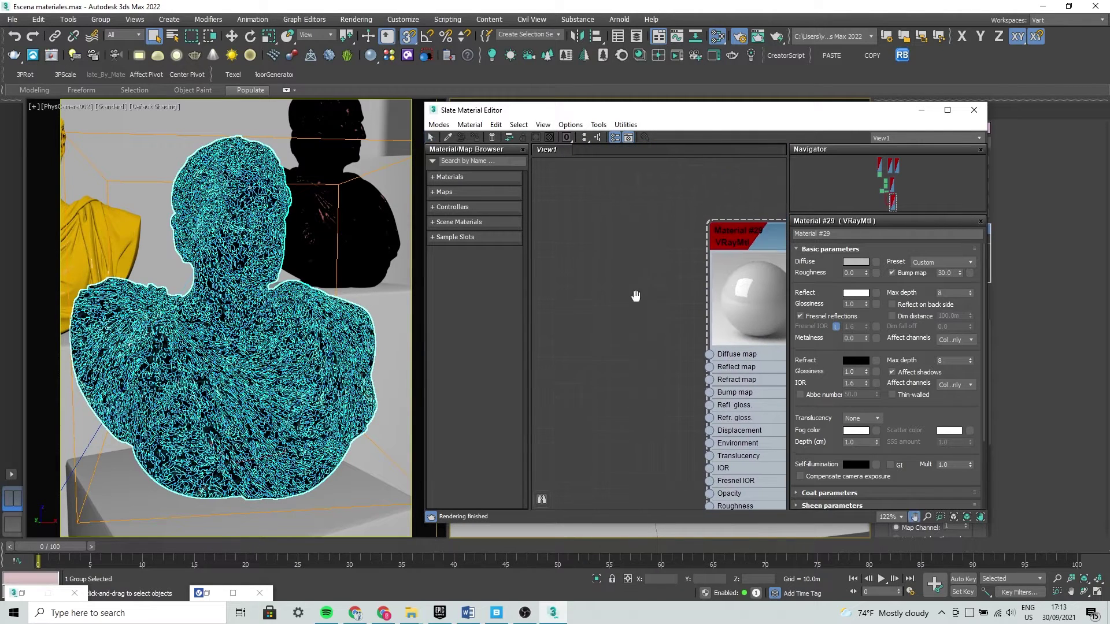
{"action": "mouse_move", "coordinate": [411, 613]}
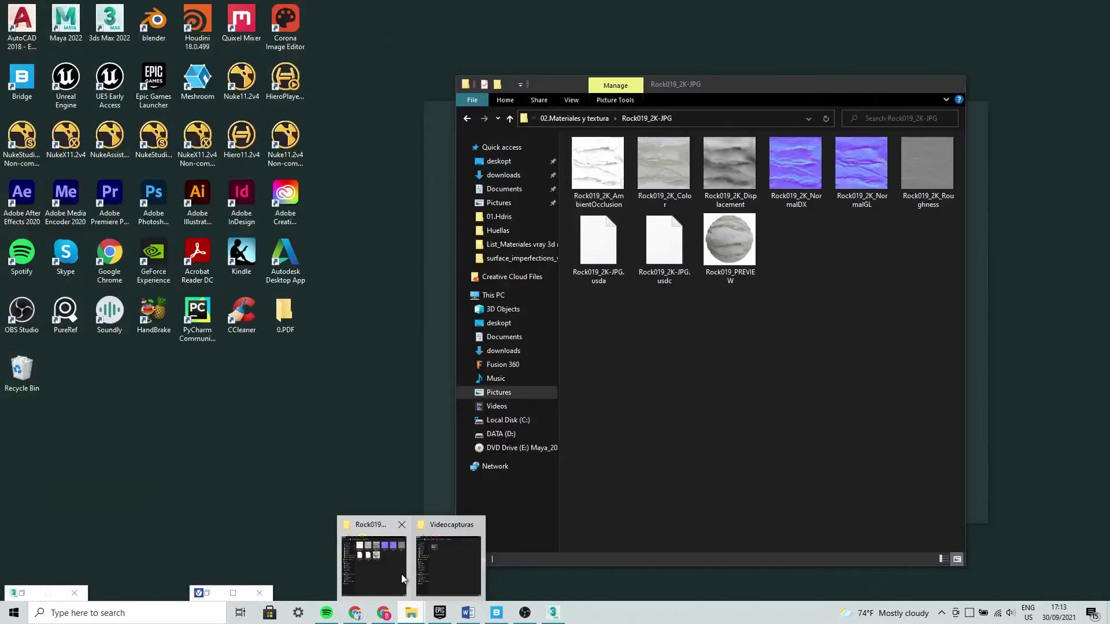
{"action": "left_click", "coordinate": [401, 574]}
{"action": "mouse_move", "coordinate": [786, 90]}
{"action": "left_mouse_down"}
{"action": "mouse_move", "coordinate": [356, 113]}
{"action": "mouse_move", "coordinate": [325, 99]}
{"action": "left_mouse_up"}
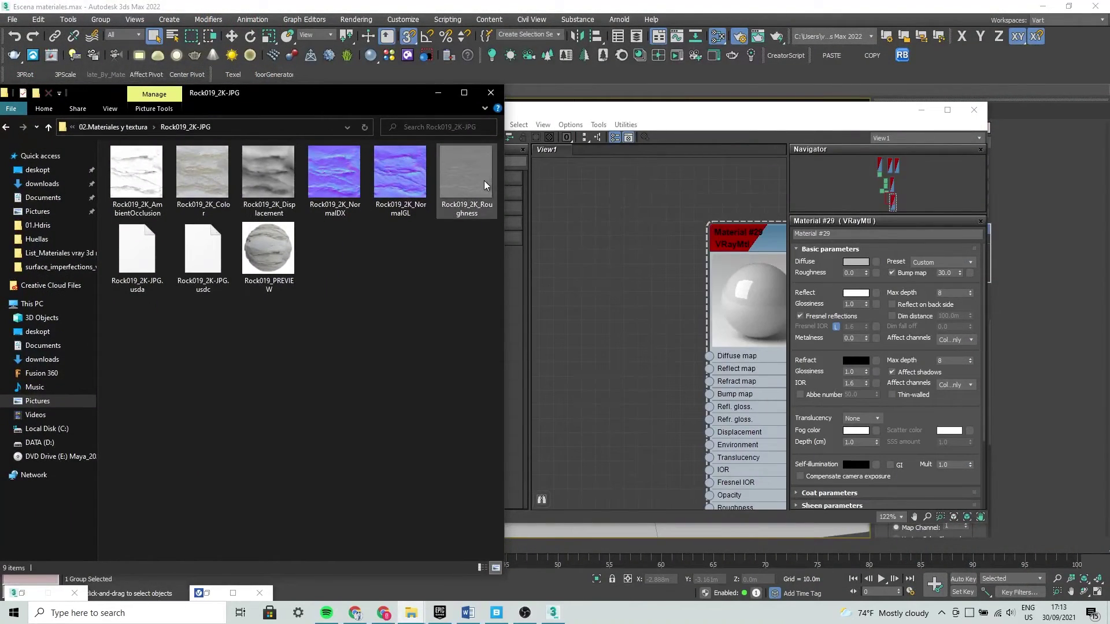
Add the Rock019 Roughness and Color textures to the Slate editor as bitmap nodes
{"action": "left_click_drag", "start_coordinate": [465, 174], "coordinate": [593, 339]}
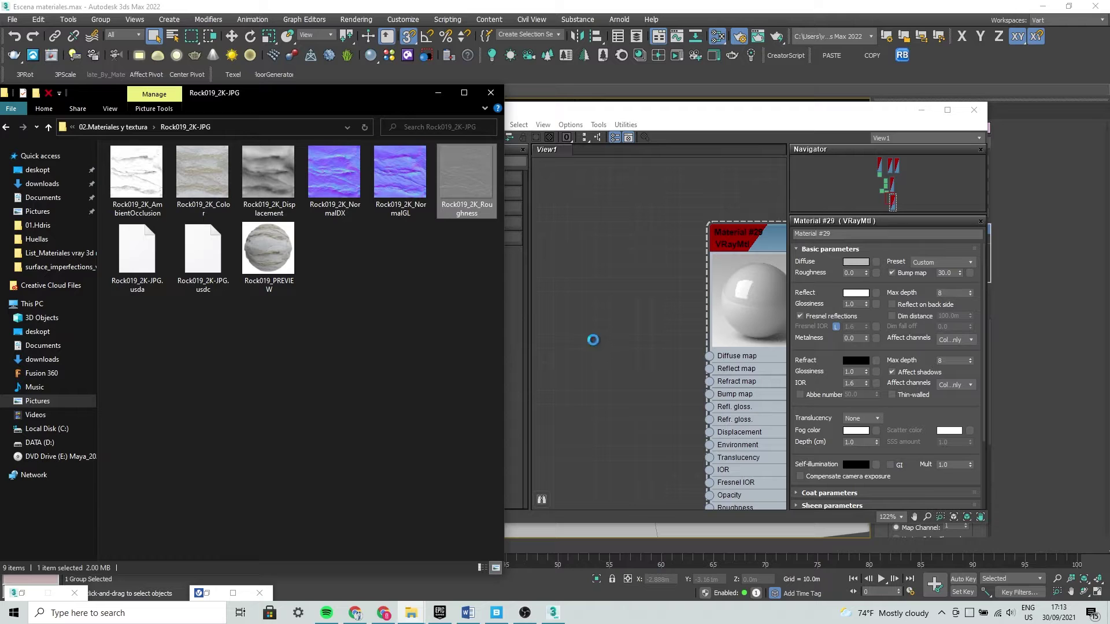
{"action": "left_click", "coordinate": [199, 193]}
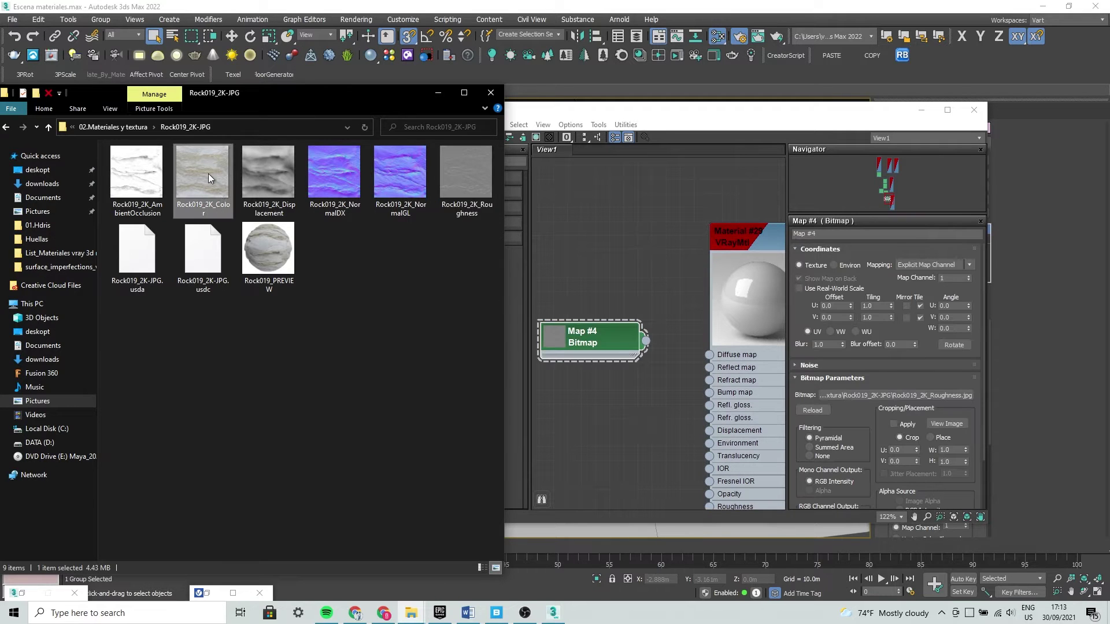
{"action": "left_click_drag", "start_coordinate": [569, 241], "coordinate": [572, 249]}
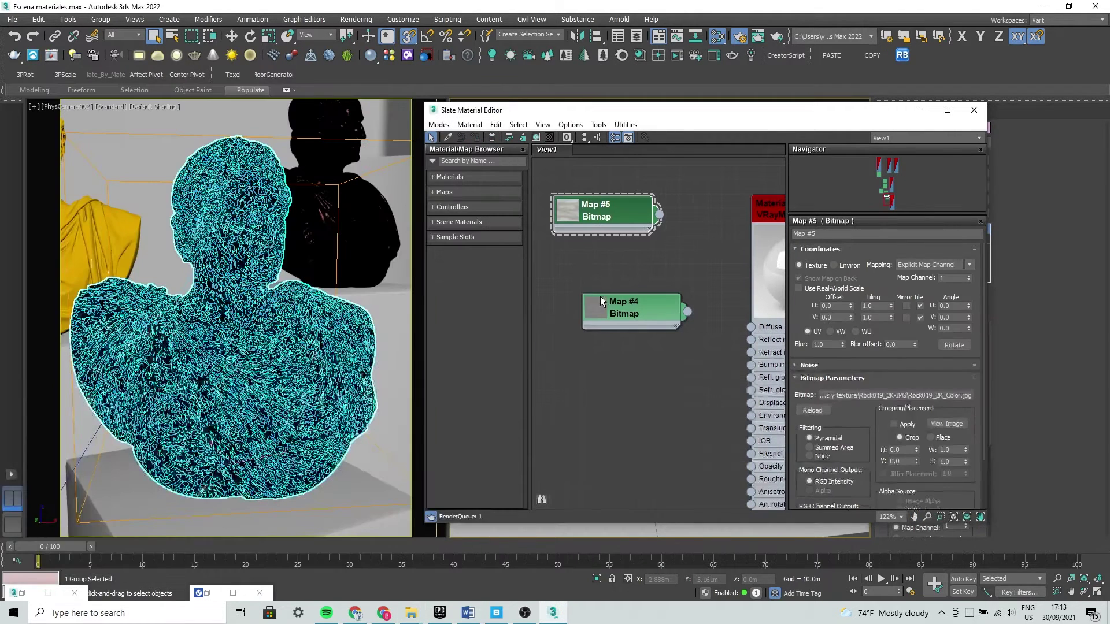
{"action": "left_click_drag", "start_coordinate": [601, 296], "coordinate": [562, 286]}
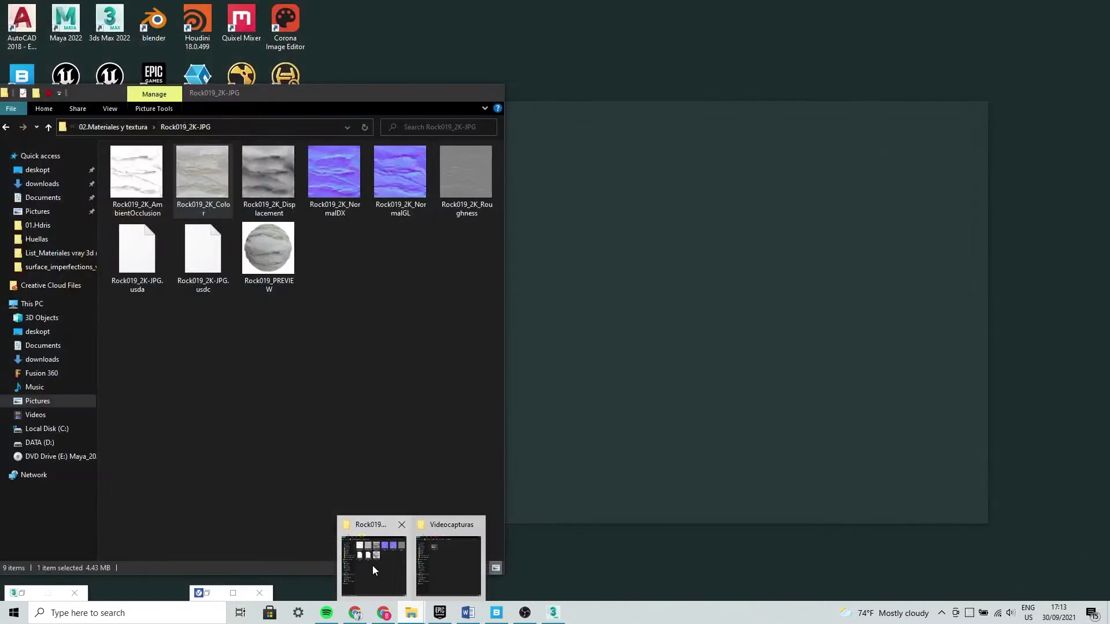
{"action": "left_click", "coordinate": [373, 565]}
Load Rock019_2K_NormalGL as a bitmap with gamma overridden to 1.0
{"action": "left_click_drag", "start_coordinate": [418, 168], "coordinate": [608, 399]}
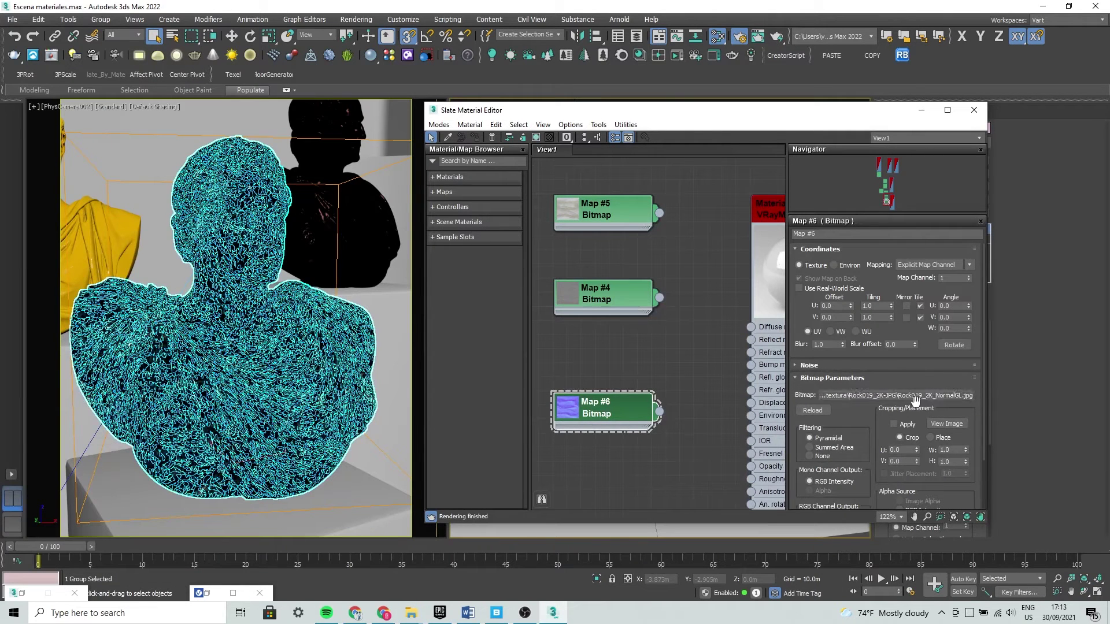
{"action": "left_click", "coordinate": [915, 396]}
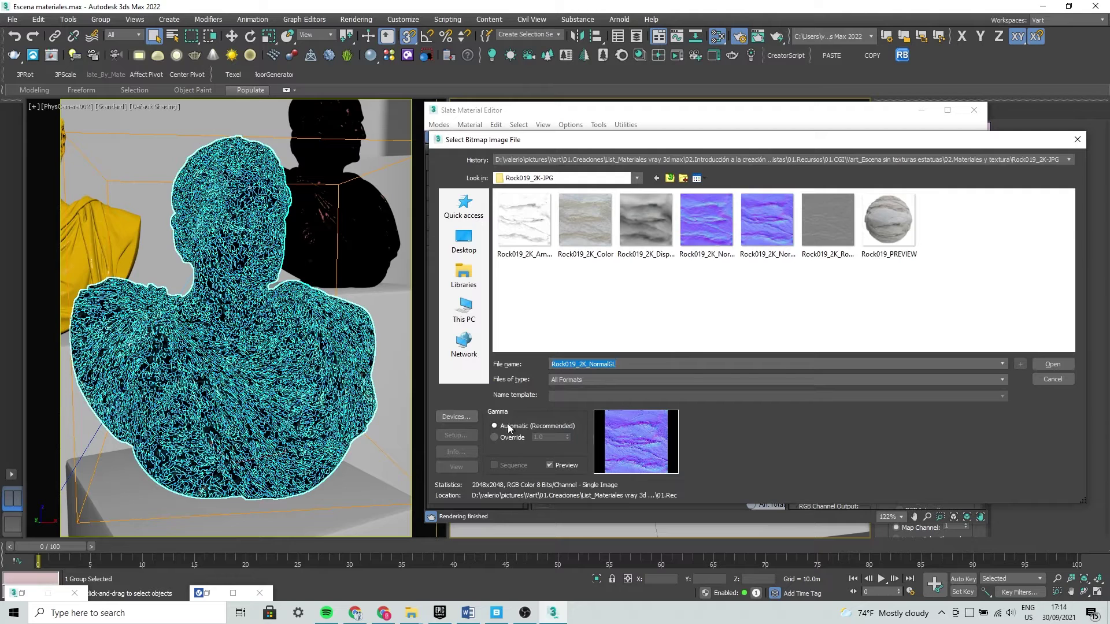
{"action": "left_click", "coordinate": [494, 438]}
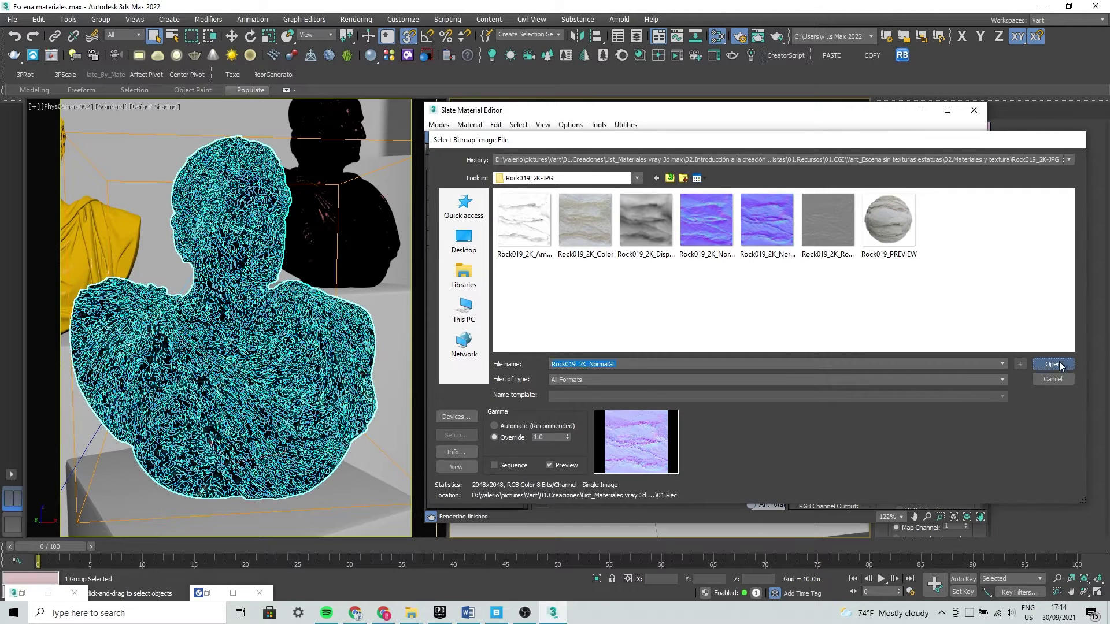
{"action": "left_click", "coordinate": [1068, 364]}
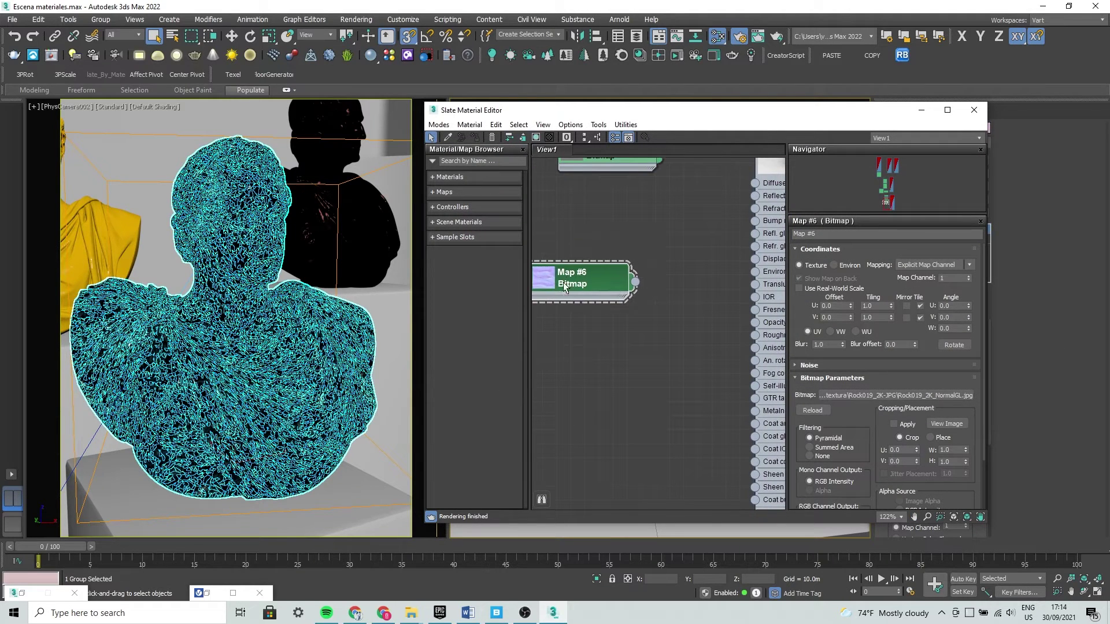
Create a VRayNormalMap fed by the NormalGL bitmap (Map #6) in its Normal map input
{"action": "middle_click_drag", "start_coordinate": [563, 282], "coordinate": [620, 265]}
{"action": "left_click_drag", "start_coordinate": [620, 266], "coordinate": [649, 310]}
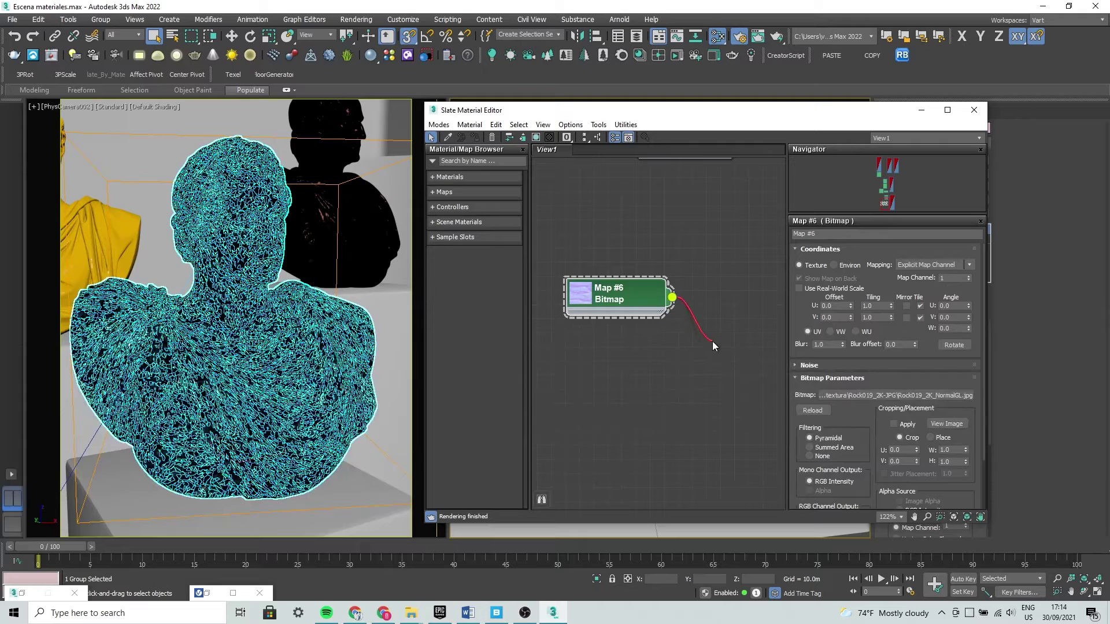
{"action": "left_click_drag", "start_coordinate": [712, 341], "coordinate": [713, 343]}
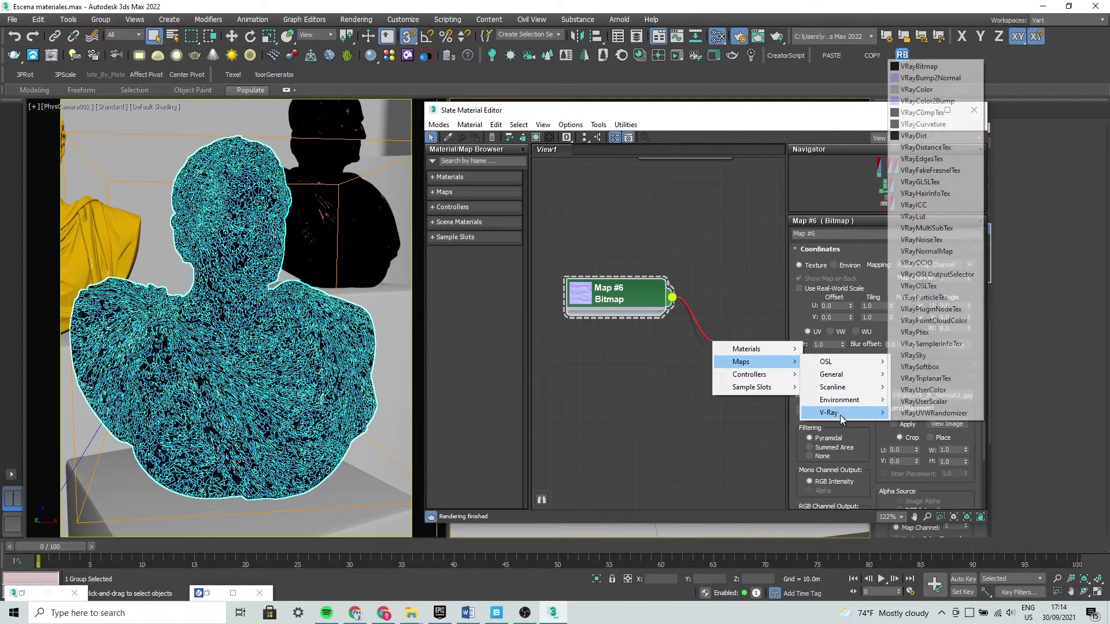
{"action": "left_click", "coordinate": [925, 252]}
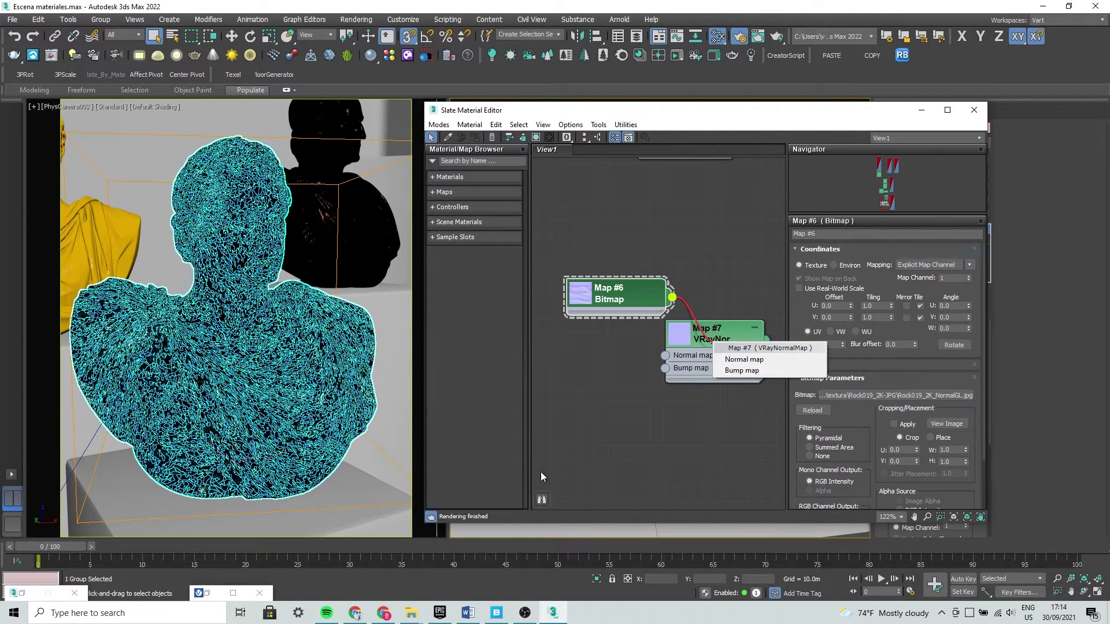
{"action": "left_click", "coordinate": [742, 359]}
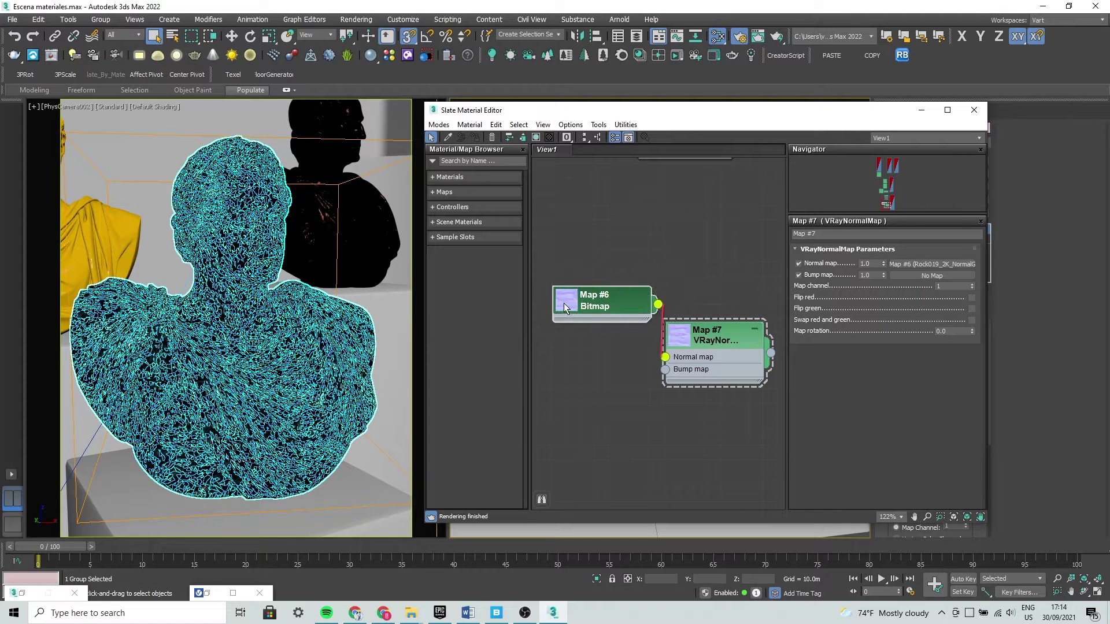
Show Material #29's map slots and review the Map #6 NormalGL bitmap parameters
{"action": "middle_click_drag", "start_coordinate": [708, 315], "coordinate": [610, 439]}
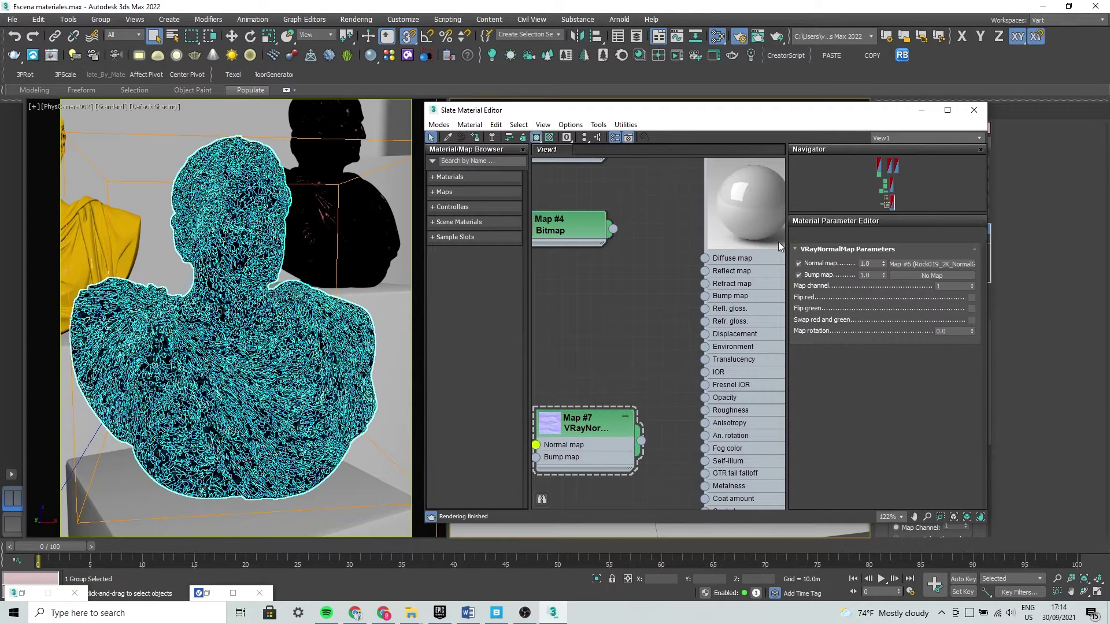
{"action": "double_click", "coordinate": [766, 336]}
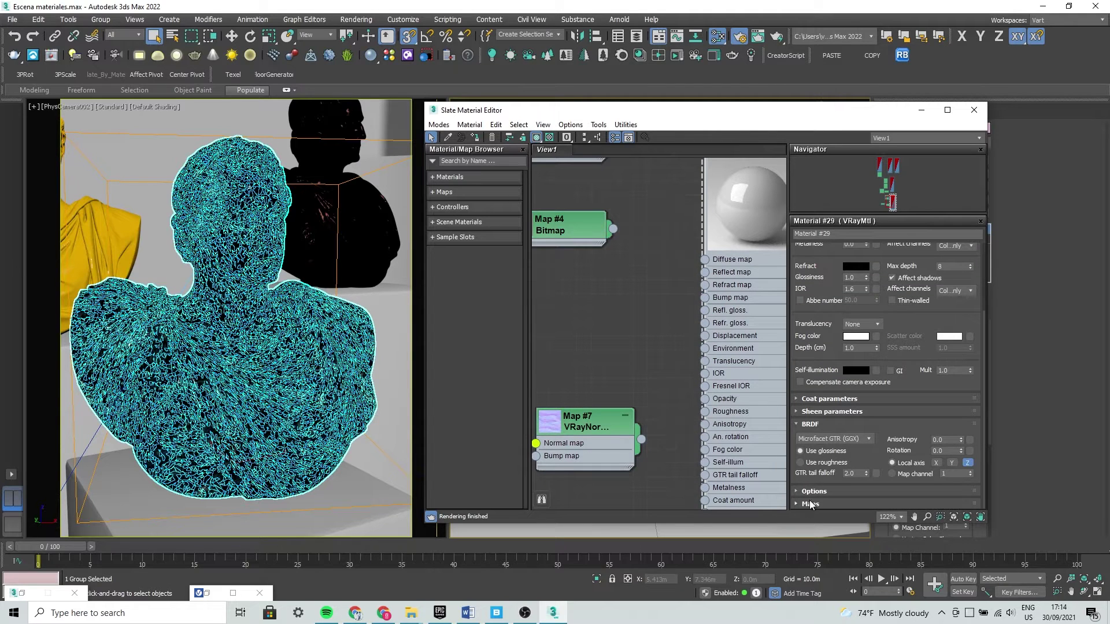
{"action": "left_click", "coordinate": [811, 504]}
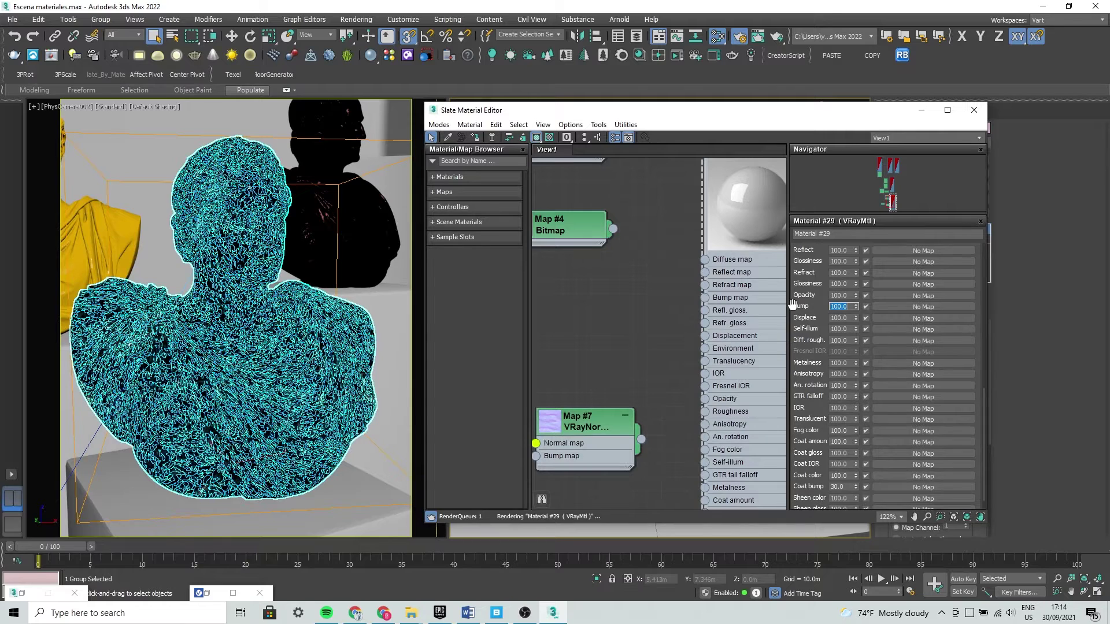
{"action": "middle_click_drag", "start_coordinate": [664, 335], "coordinate": [751, 286]}
{"action": "scroll", "coordinate": [665, 337], "scroll_direction": "down", "scroll_amount": 3}
{"action": "left_click", "coordinate": [539, 335]}
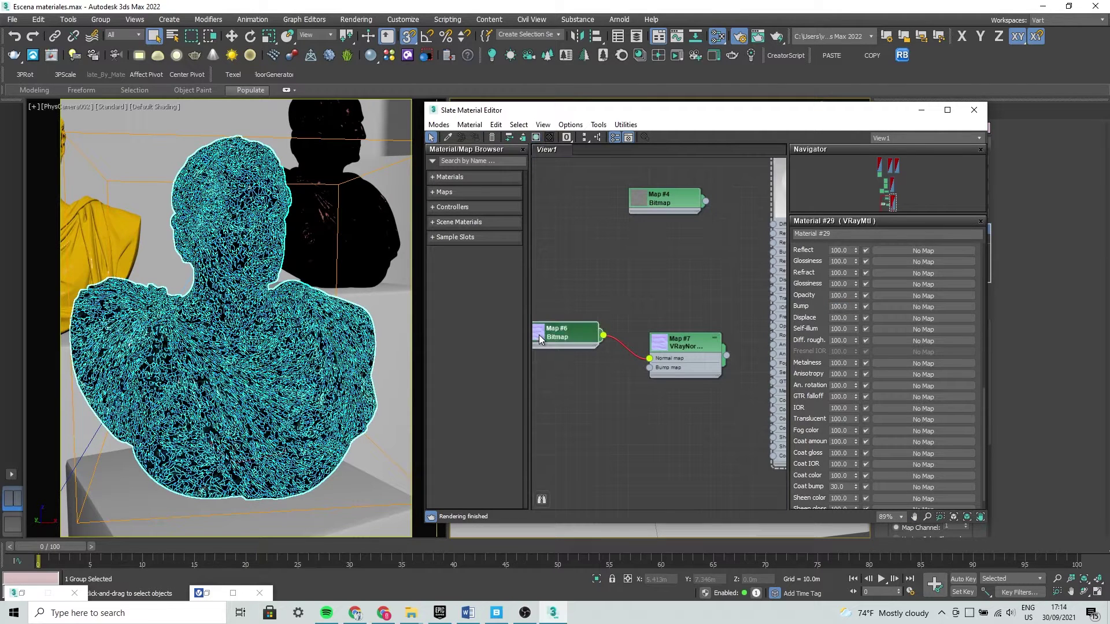
{"action": "double_click", "coordinate": [547, 334]}
Connect the Roughness map (Map #4) to Material #29's reflection glossiness
{"action": "middle_click_drag", "start_coordinate": [680, 348], "coordinate": [647, 391]}
{"action": "scroll", "coordinate": [646, 391], "scroll_direction": "up", "scroll_amount": 1}
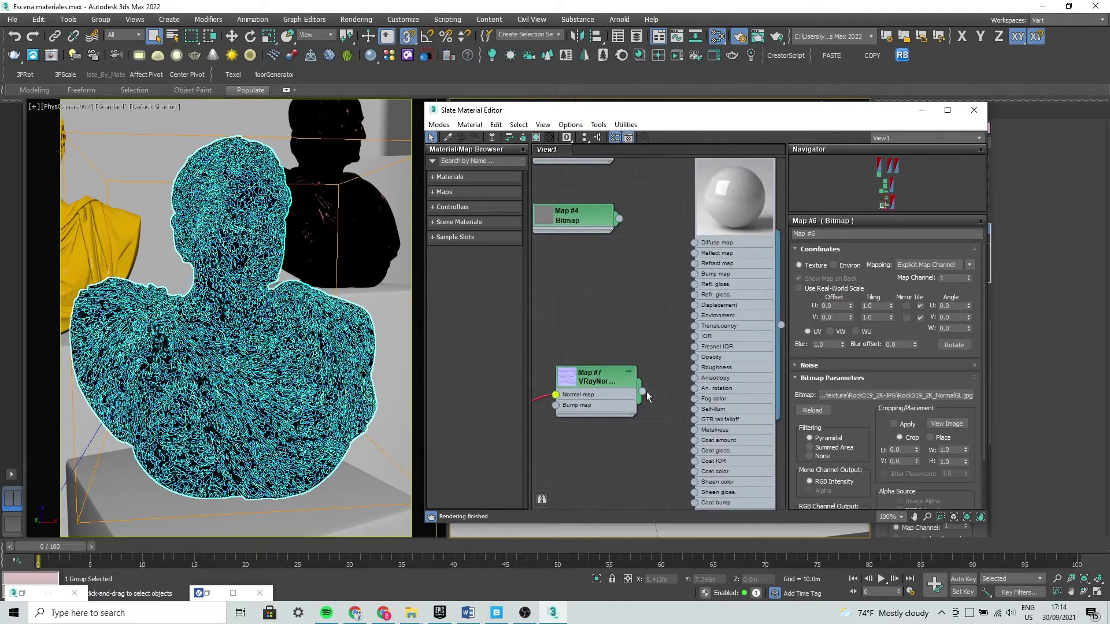
{"action": "mouse_move", "coordinate": [695, 278]}
{"action": "middle_mouse_down"}
{"action": "mouse_move", "coordinate": [647, 343]}
{"action": "mouse_move", "coordinate": [731, 290]}
{"action": "middle_mouse_up"}
{"action": "scroll", "coordinate": [647, 344], "scroll_direction": "up", "scroll_amount": 4}
{"action": "scroll", "coordinate": [679, 248], "scroll_direction": "down", "scroll_amount": 2}
{"action": "middle_click_drag", "start_coordinate": [612, 300], "coordinate": [588, 293]}
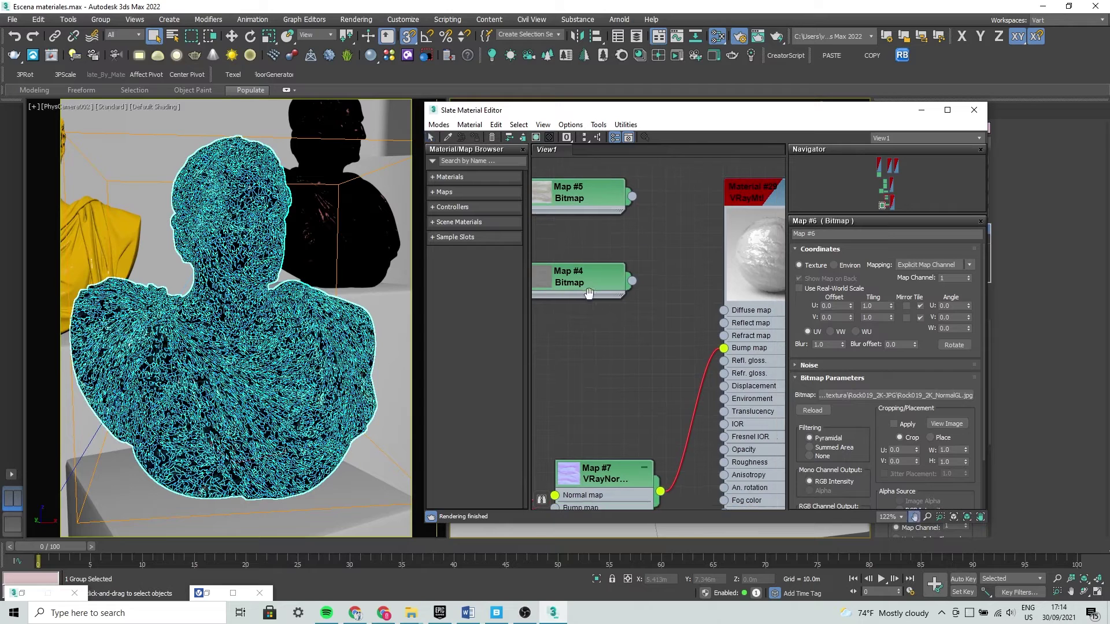
{"action": "left_click_drag", "start_coordinate": [678, 334], "coordinate": [724, 368]}
Move the Roughness node lower, then minimize the Slate Material Editor
{"action": "left_click_drag", "start_coordinate": [564, 284], "coordinate": [550, 326]}
{"action": "middle_click_drag", "start_coordinate": [630, 239], "coordinate": [580, 271]}
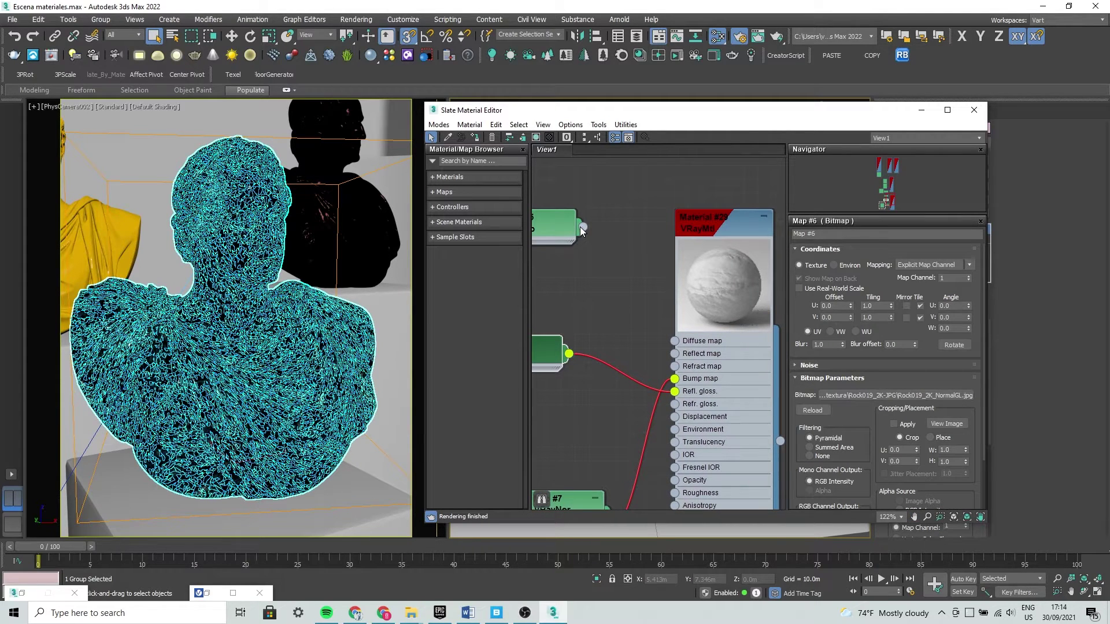
{"action": "scroll", "coordinate": [710, 331], "scroll_direction": "up", "scroll_amount": 2}
{"action": "scroll", "coordinate": [713, 332], "scroll_direction": "up", "scroll_amount": 1}
{"action": "scroll", "coordinate": [713, 330], "scroll_direction": "down", "scroll_amount": 2}
{"action": "scroll", "coordinate": [638, 361], "scroll_direction": "down", "scroll_amount": 1}
{"action": "left_click_drag", "start_coordinate": [839, 113], "coordinate": [621, 165]}
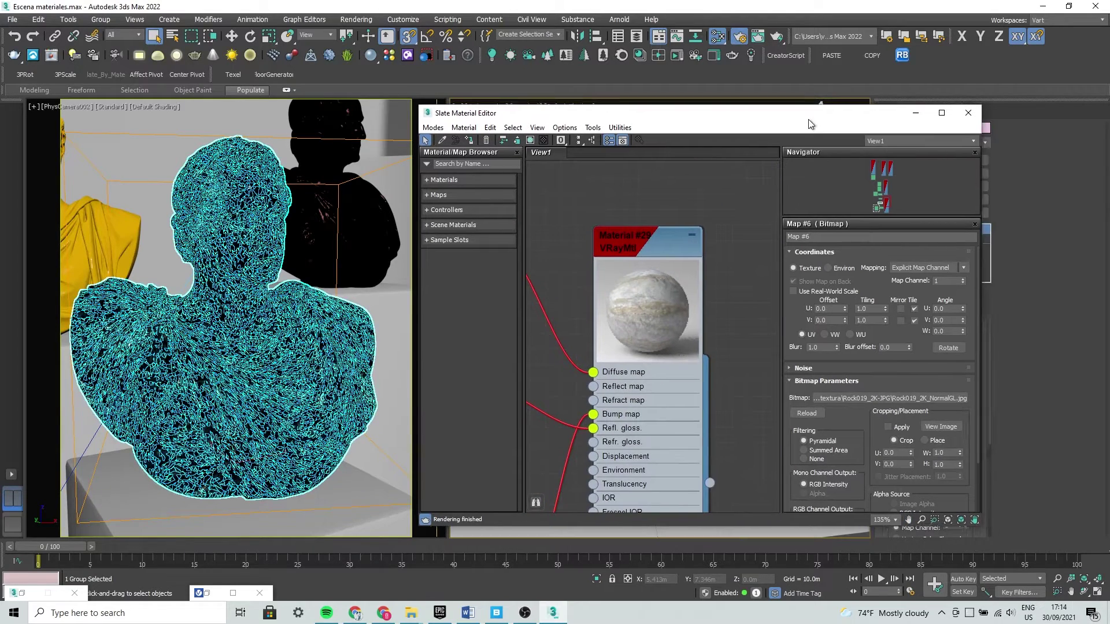
{"action": "left_click", "coordinate": [709, 160]}
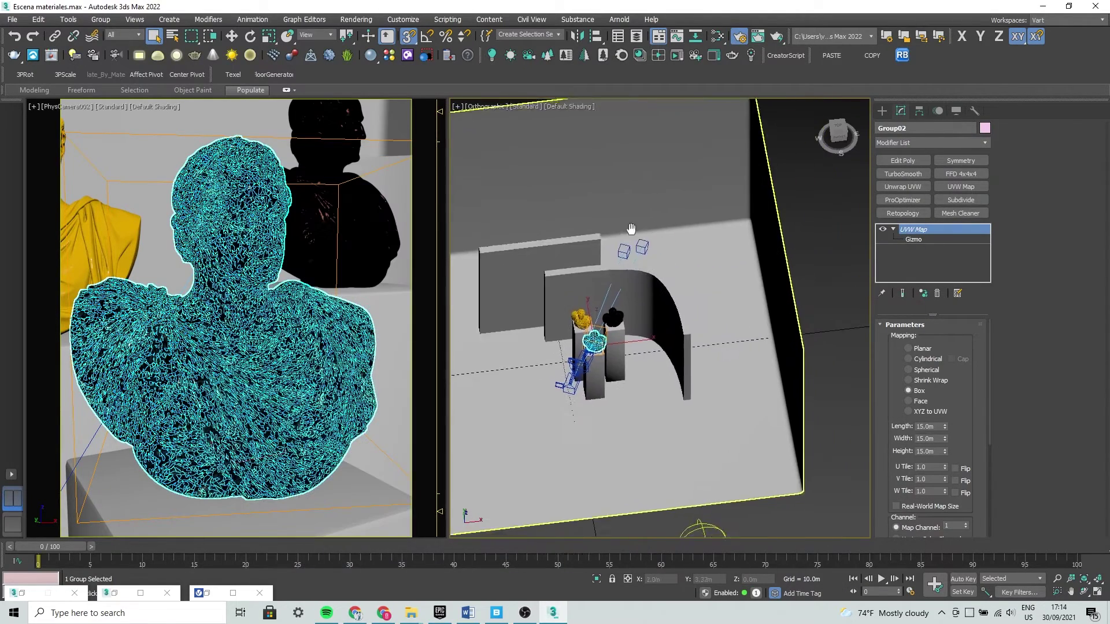
Orbit the orthographic view from above and check the V-Ray frame buffer render
{"action": "middle_click_drag", "start_coordinate": [631, 231], "coordinate": [754, 245], "text": "alt"}
{"action": "scroll", "coordinate": [605, 272], "scroll_direction": "up", "scroll_amount": 4}
{"action": "left_click", "coordinate": [500, 402]}
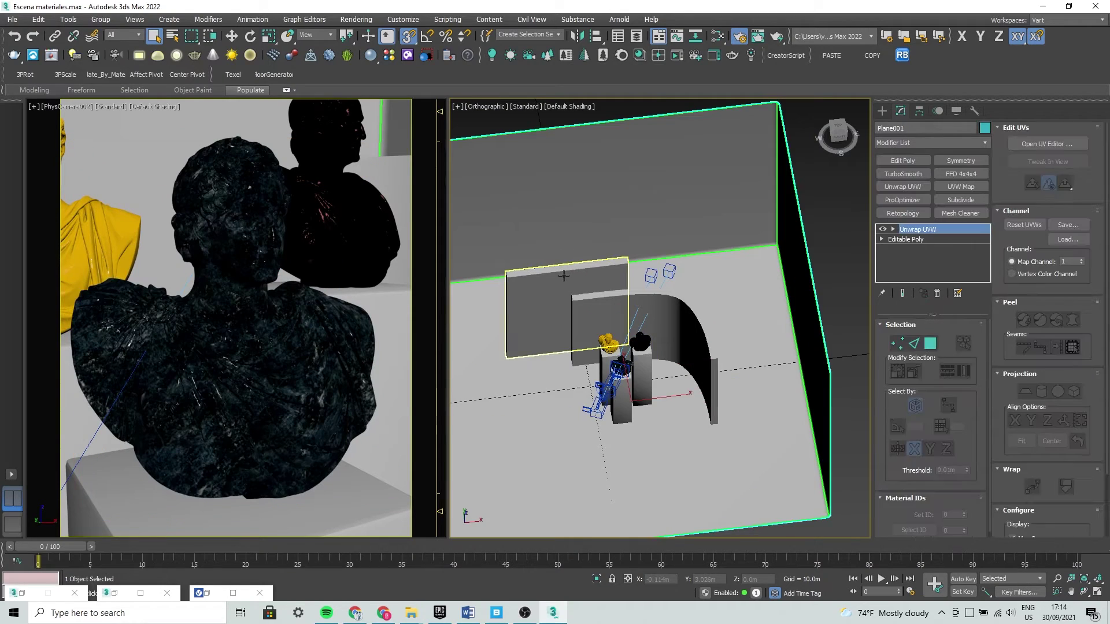
{"action": "left_click", "coordinate": [214, 593]}
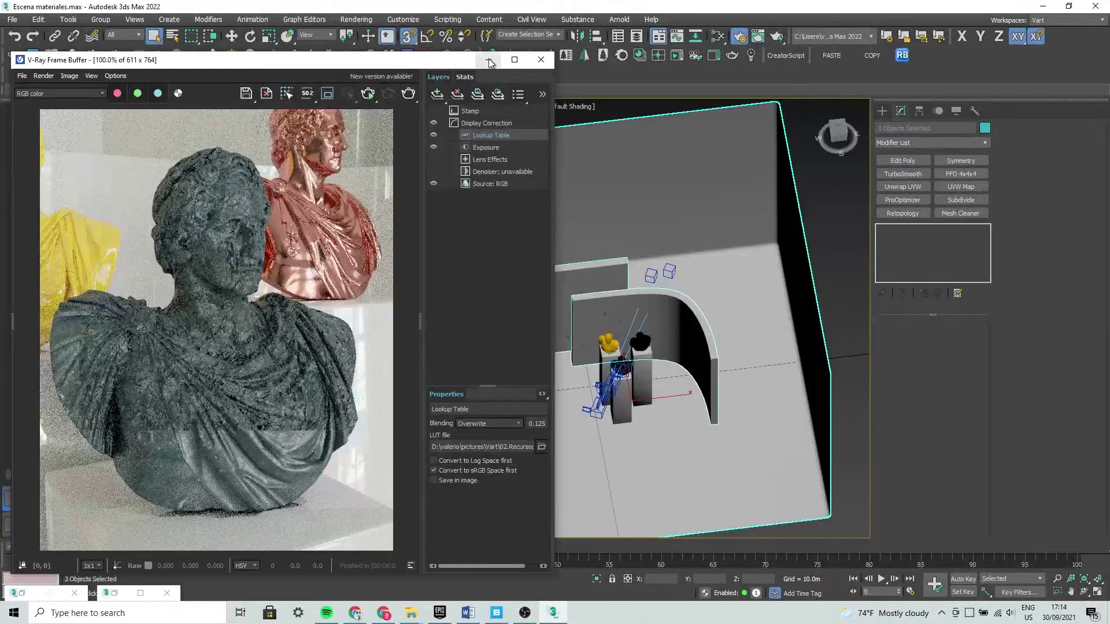
{"action": "left_click", "coordinate": [489, 62]}
Ctrl-select the floor, pedestals and walls, then activate Material #29 in the material editor
{"action": "middle_click_drag", "start_coordinate": [689, 416], "coordinate": [688, 359]}
{"action": "left_click", "coordinate": [617, 347]}
{"action": "left_click", "coordinate": [619, 343]}
{"action": "left_click", "coordinate": [604, 318], "text": "ctrl"}
{"action": "left_click", "coordinate": [569, 255], "text": "ctrl"}
{"action": "left_click", "coordinate": [561, 255], "text": "ctrl"}
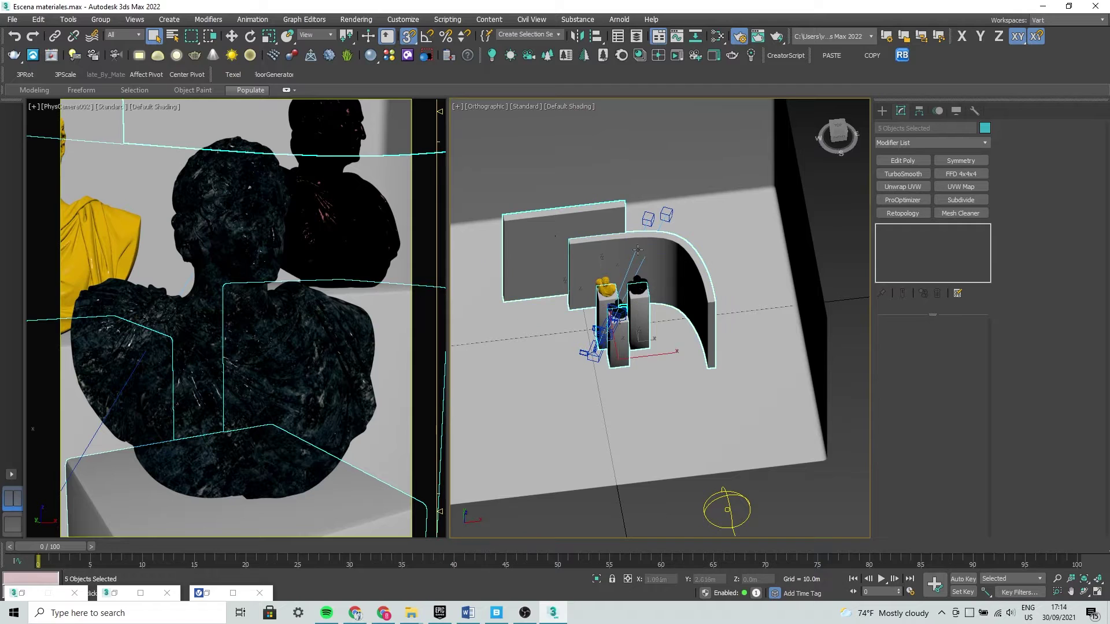
{"action": "middle_click_drag", "start_coordinate": [797, 173], "coordinate": [726, 249]}
{"action": "left_click", "coordinate": [705, 247], "text": "ctrl"}
{"action": "scroll", "coordinate": [733, 495], "scroll_direction": "up", "scroll_amount": 2}
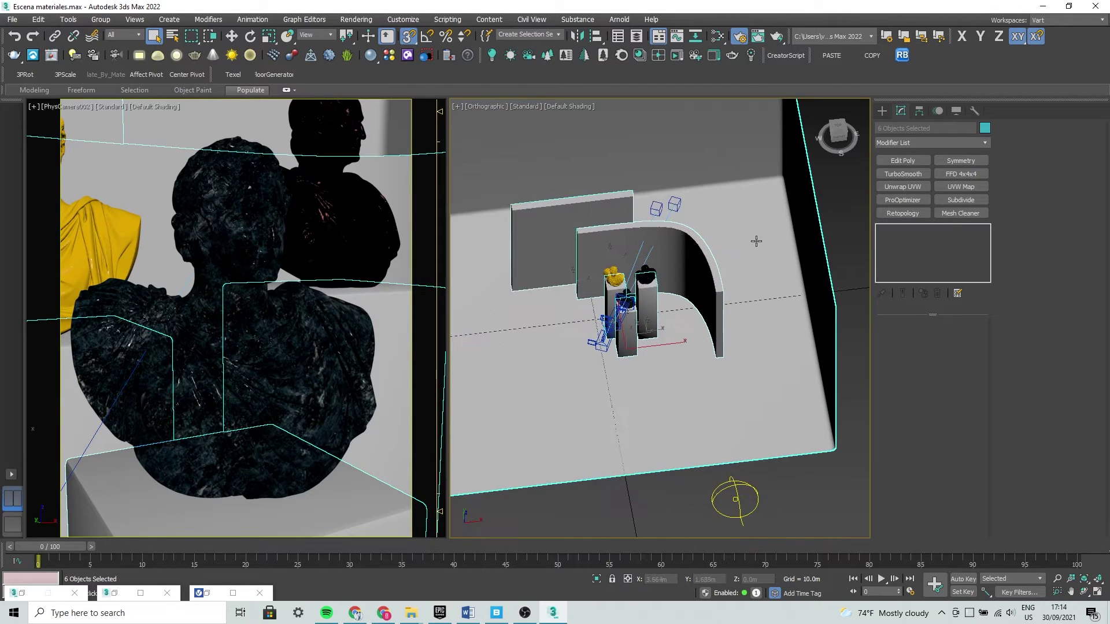
{"action": "scroll", "coordinate": [732, 422], "scroll_direction": "down", "scroll_amount": 3}
{"action": "key", "text": "m"}
{"action": "left_click", "coordinate": [440, 311]}
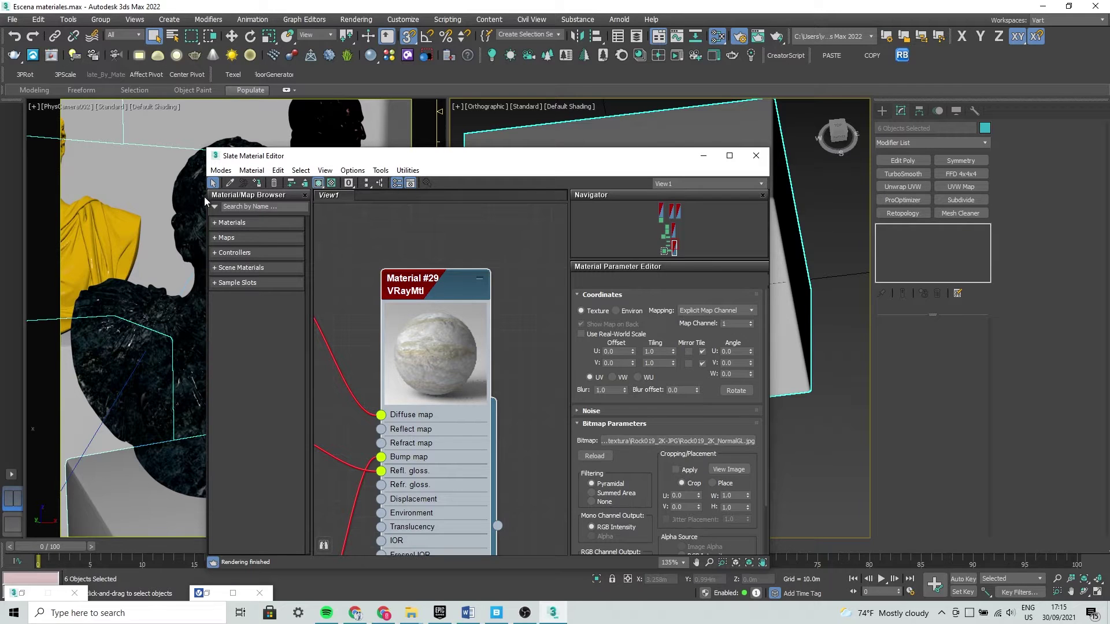
Apply Material #29 to the selected room objects and select the bust group
{"action": "left_click", "coordinate": [290, 183]}
{"action": "left_click", "coordinate": [703, 156]}
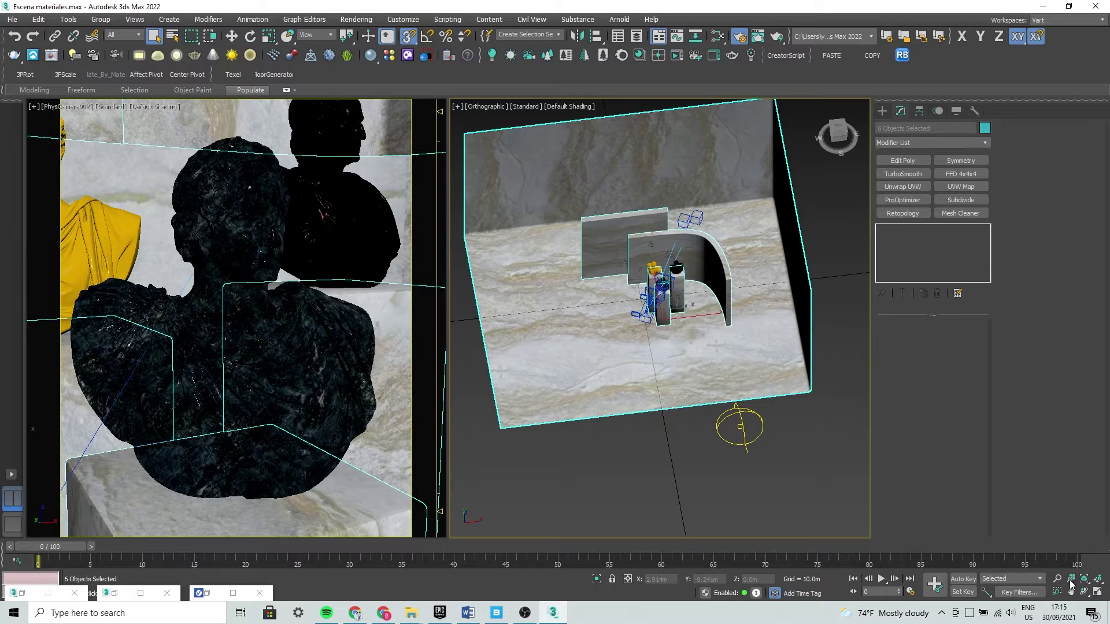
{"action": "left_click", "coordinate": [103, 381]}
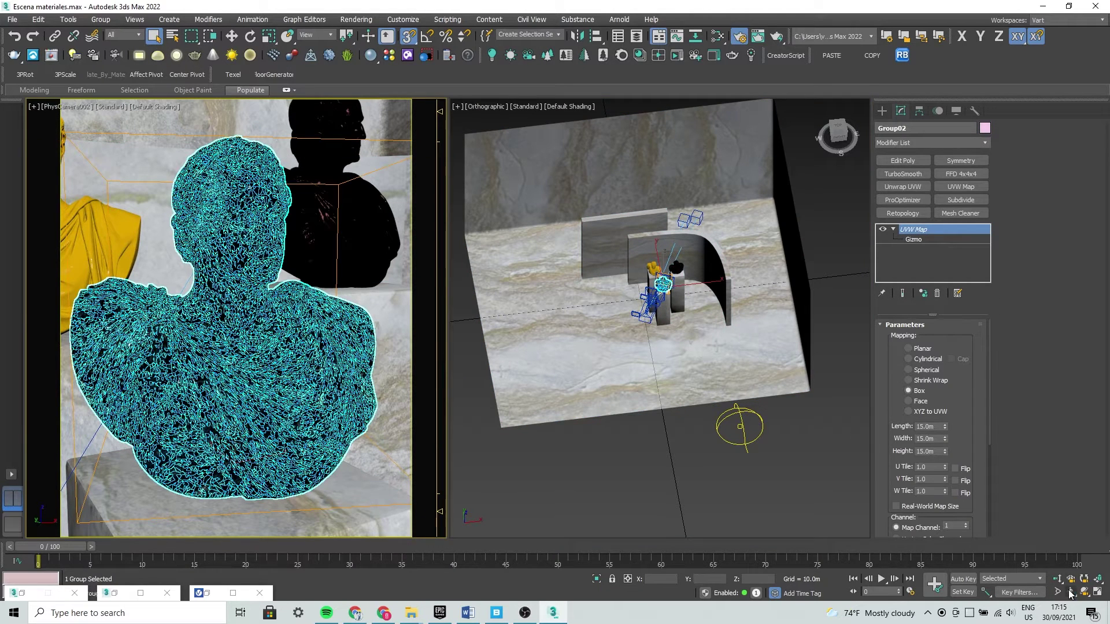
Zoom the camera view out, restore the V-Ray Frame Buffer and start a new render
{"action": "scroll", "coordinate": [203, 298], "scroll_direction": "down", "scroll_amount": 2}
{"action": "scroll", "coordinate": [205, 296], "scroll_direction": "down", "scroll_amount": 3}
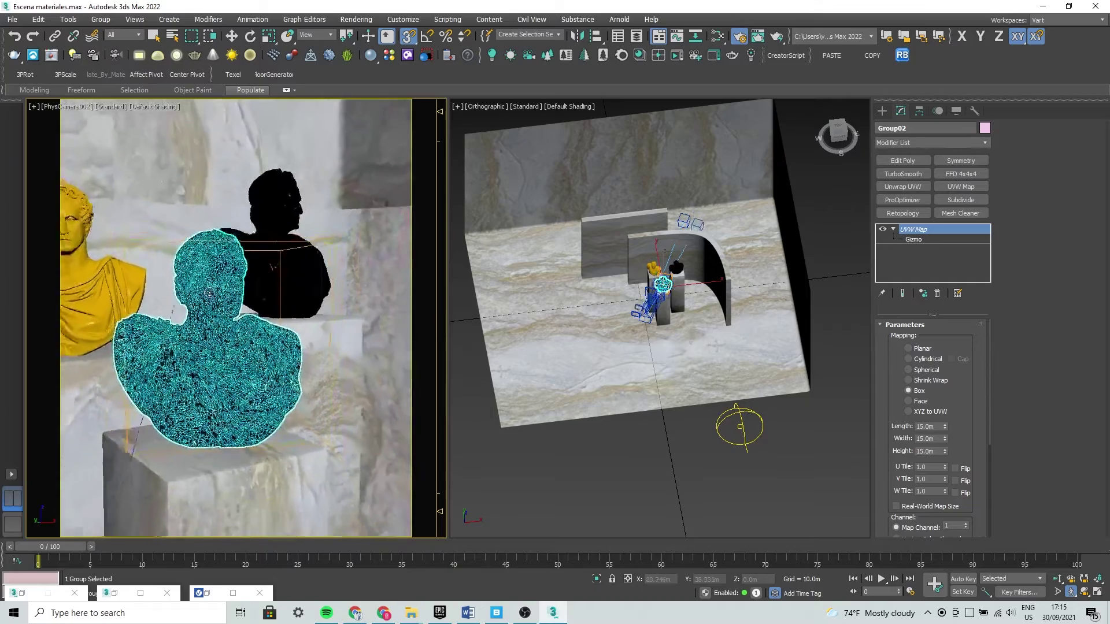
{"action": "scroll", "coordinate": [207, 294], "scroll_direction": "down", "scroll_amount": 3}
{"action": "scroll", "coordinate": [209, 293], "scroll_direction": "down", "scroll_amount": 2}
{"action": "scroll", "coordinate": [209, 291], "scroll_direction": "down", "scroll_amount": 2}
{"action": "scroll", "coordinate": [209, 290], "scroll_direction": "down", "scroll_amount": 2}
{"action": "scroll", "coordinate": [209, 289], "scroll_direction": "down", "scroll_amount": 2}
{"action": "scroll", "coordinate": [209, 287], "scroll_direction": "down", "scroll_amount": 2}
{"action": "middle_click_drag", "start_coordinate": [209, 288], "coordinate": [213, 287]}
{"action": "right_click", "coordinate": [213, 287]}
{"action": "left_click", "coordinate": [200, 594]}
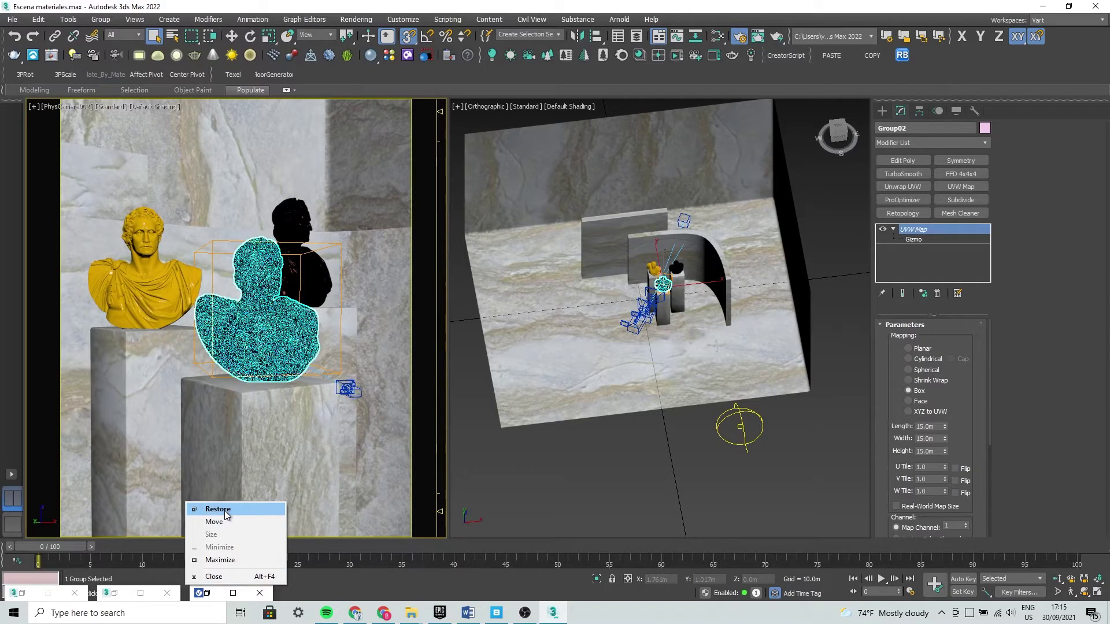
{"action": "left_click", "coordinate": [225, 511]}
{"action": "left_click", "coordinate": [370, 96]}
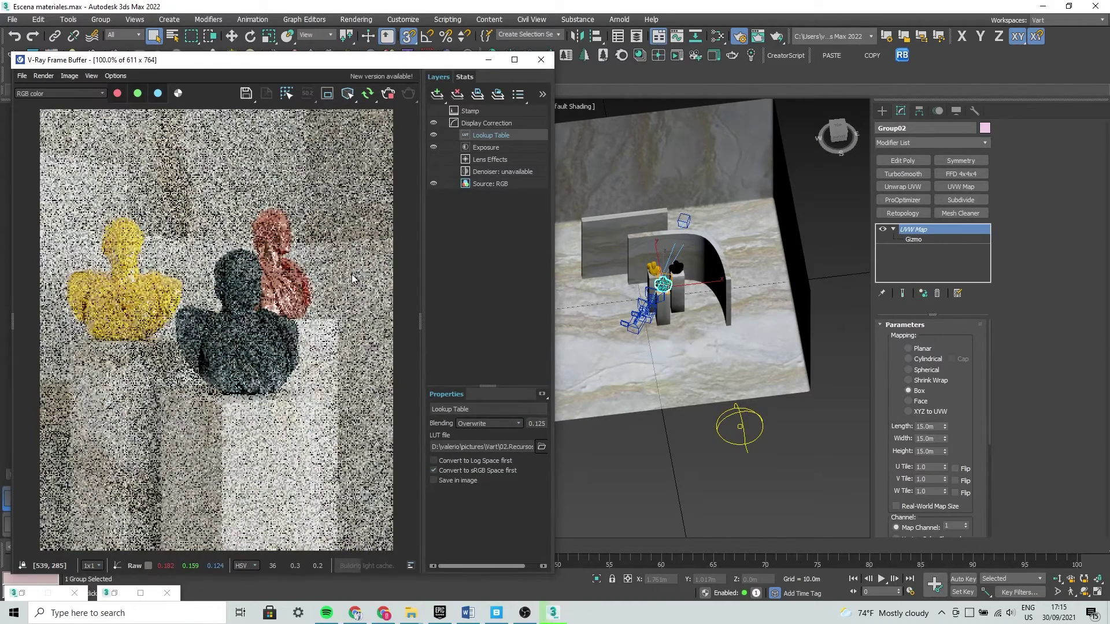
Zoom and pan around the V-Ray render while it refines
{"action": "scroll", "coordinate": [216, 358], "scroll_direction": "up", "scroll_amount": 1}
{"action": "scroll", "coordinate": [165, 334], "scroll_direction": "up", "scroll_amount": 1}
{"action": "scroll", "coordinate": [237, 377], "scroll_direction": "down", "scroll_amount": 4}
{"action": "scroll", "coordinate": [225, 331], "scroll_direction": "up", "scroll_amount": 3}
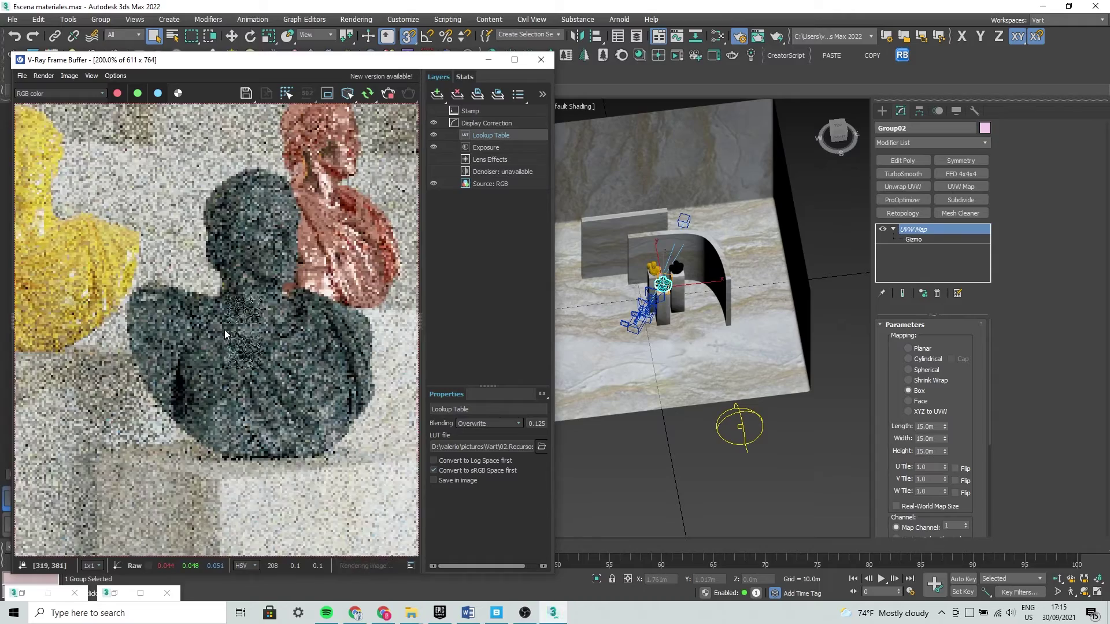
{"action": "scroll", "coordinate": [224, 330], "scroll_direction": "down", "scroll_amount": 1}
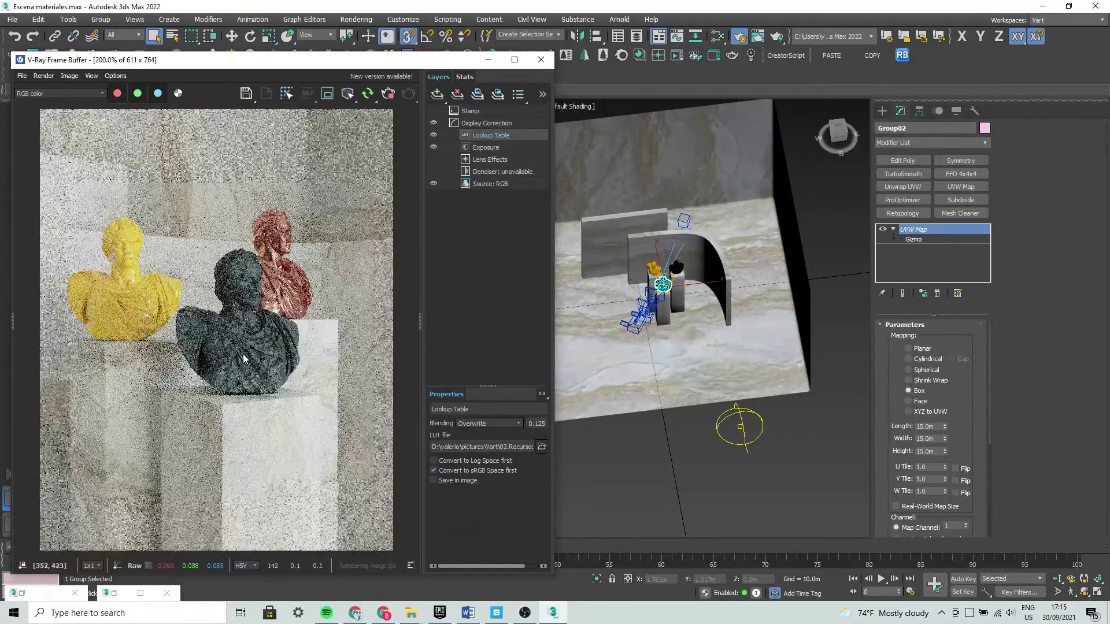
{"action": "scroll", "coordinate": [243, 358], "scroll_direction": "up", "scroll_amount": 1}
{"action": "scroll", "coordinate": [161, 299], "scroll_direction": "down", "scroll_amount": 1}
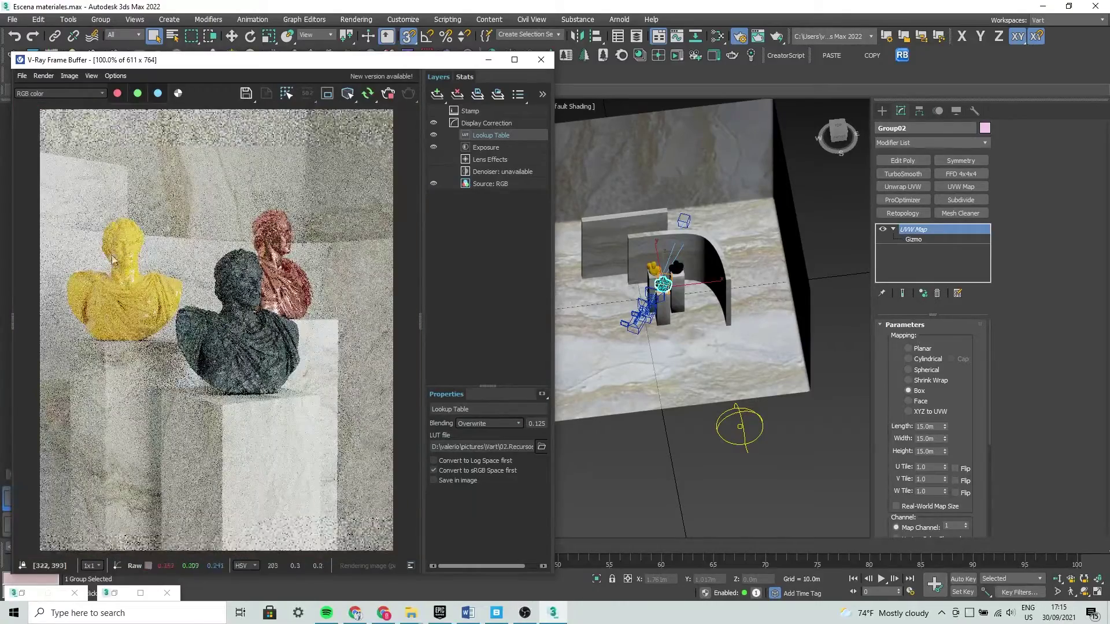
{"action": "scroll", "coordinate": [168, 452], "scroll_direction": "up", "scroll_amount": 1}
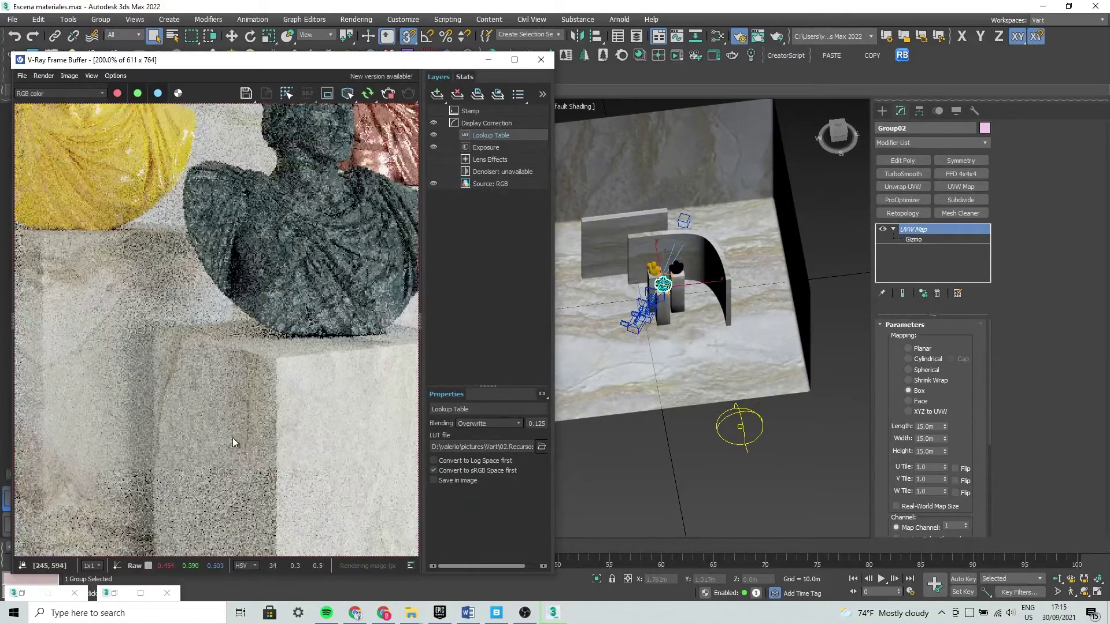
{"action": "middle_click_drag", "start_coordinate": [233, 443], "coordinate": [137, 356]}
{"action": "scroll", "coordinate": [190, 370], "scroll_direction": "down", "scroll_amount": 1}
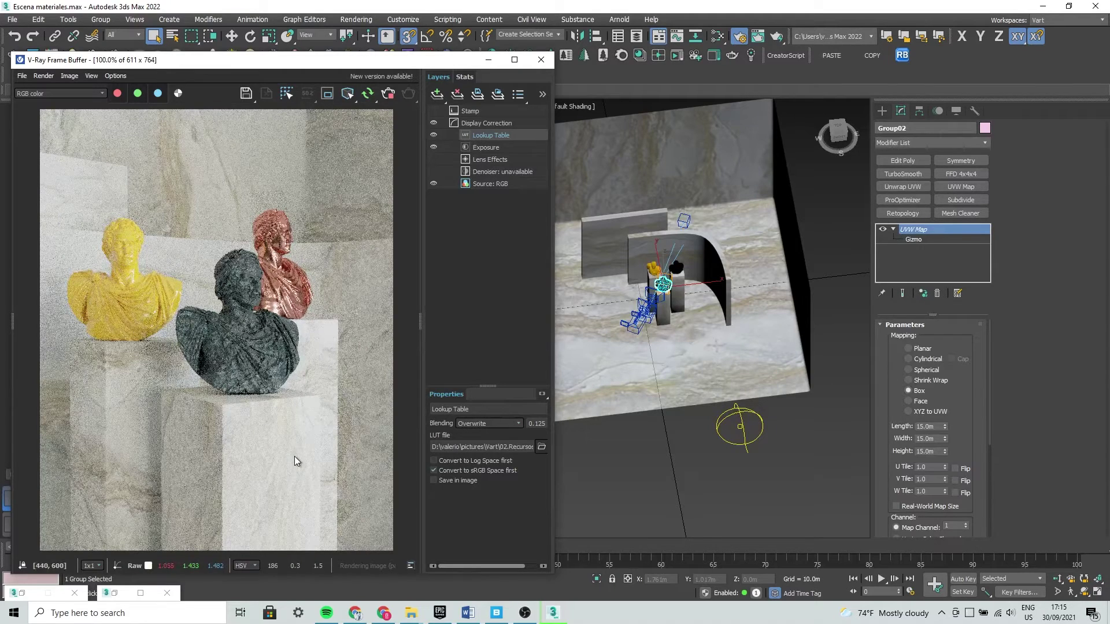
Deselect the bust group and pan the enlarged render across the yellow, dark and copper busts
{"action": "key", "text": "ctrl+d"}
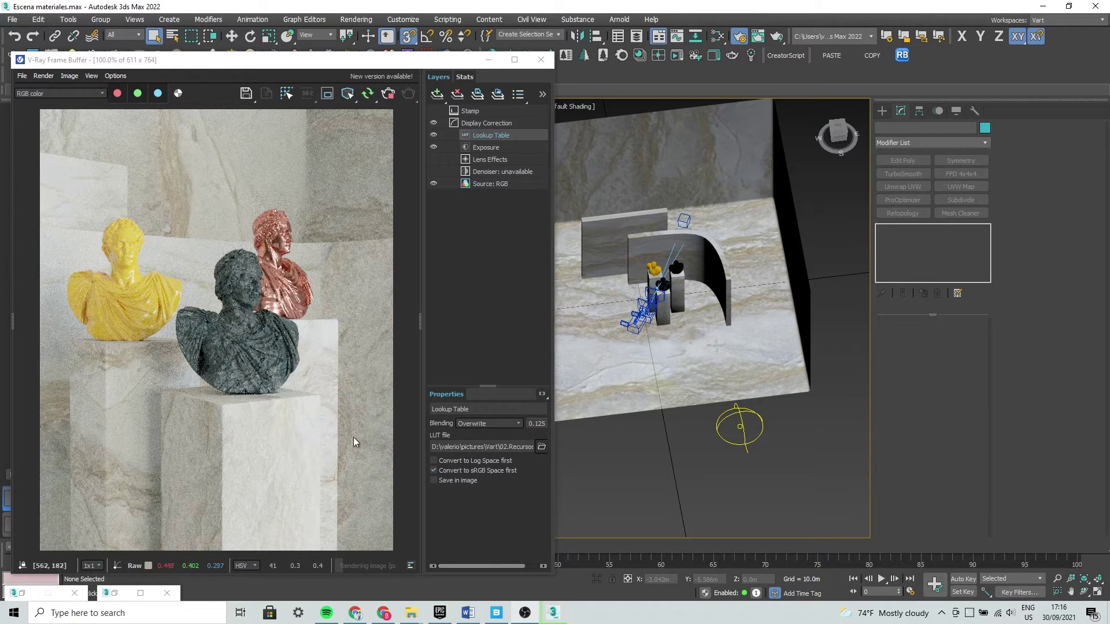
{"action": "scroll", "coordinate": [178, 317], "scroll_direction": "up", "scroll_amount": 2}
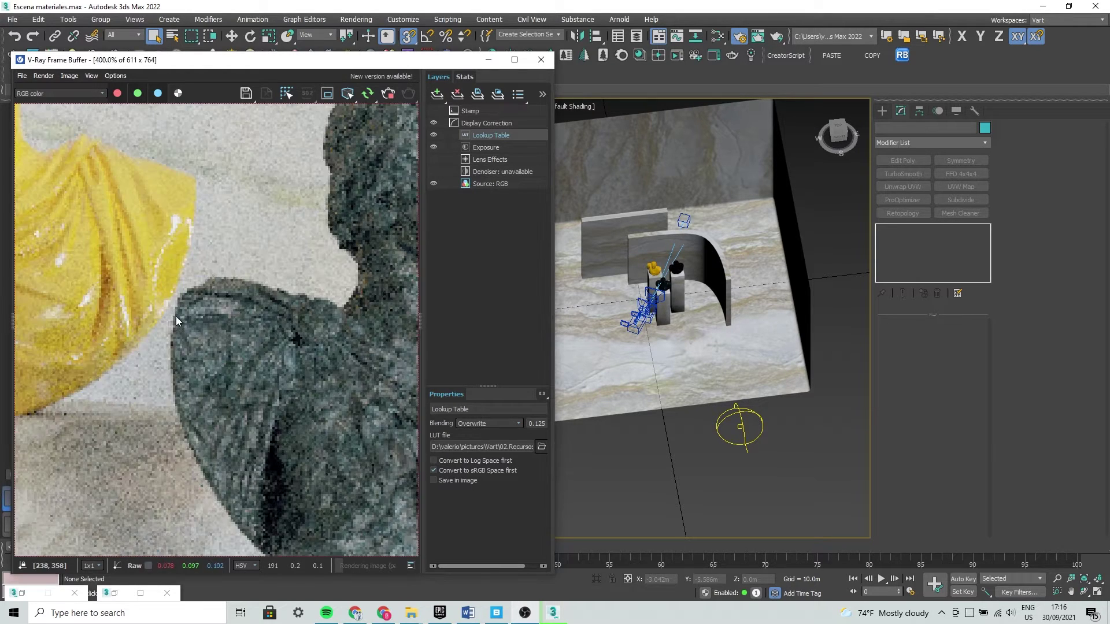
{"action": "middle_click_drag", "start_coordinate": [176, 317], "coordinate": [199, 304]}
{"action": "scroll", "coordinate": [262, 404], "scroll_direction": "down", "scroll_amount": 1}
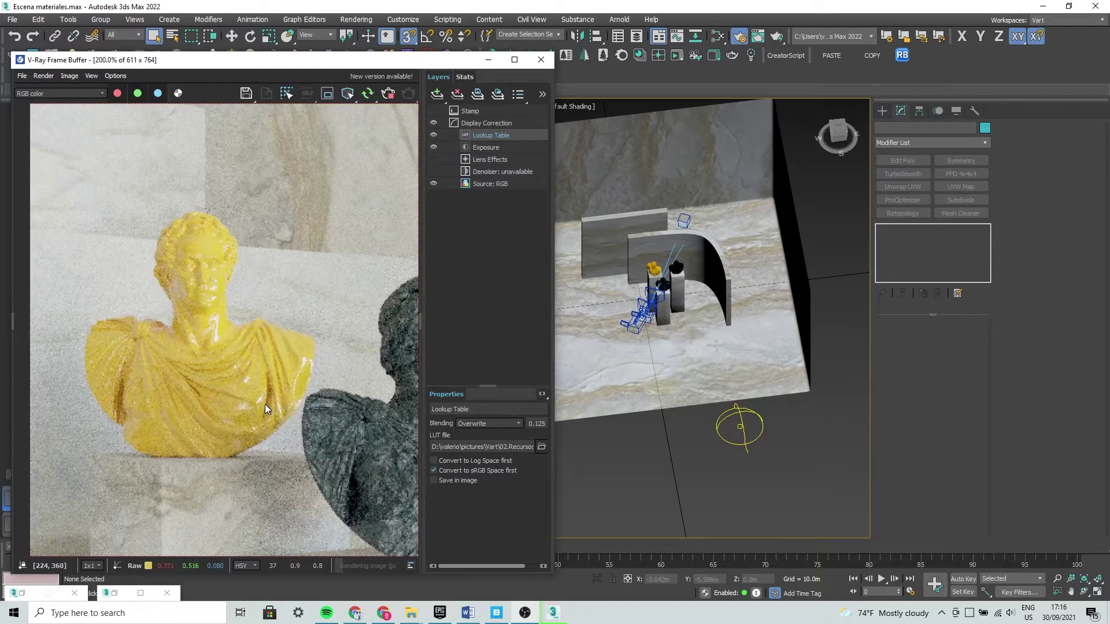
{"action": "middle_click_drag", "start_coordinate": [265, 404], "coordinate": [242, 383]}
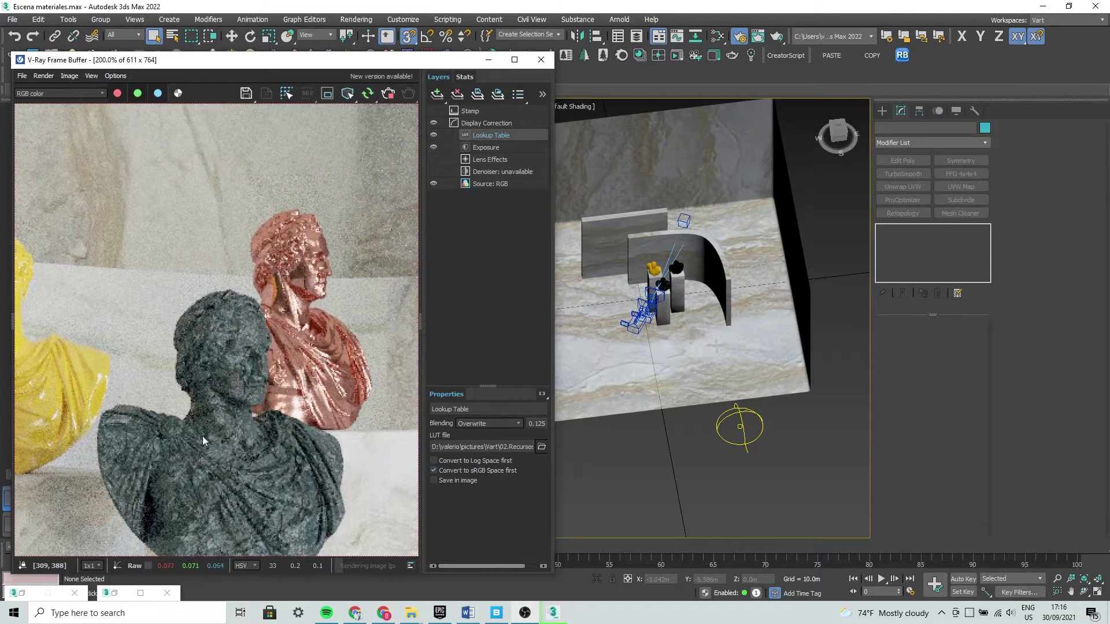
{"action": "middle_click_drag", "start_coordinate": [202, 436], "coordinate": [293, 363]}
{"action": "middle_click_drag", "start_coordinate": [130, 217], "coordinate": [166, 289]}
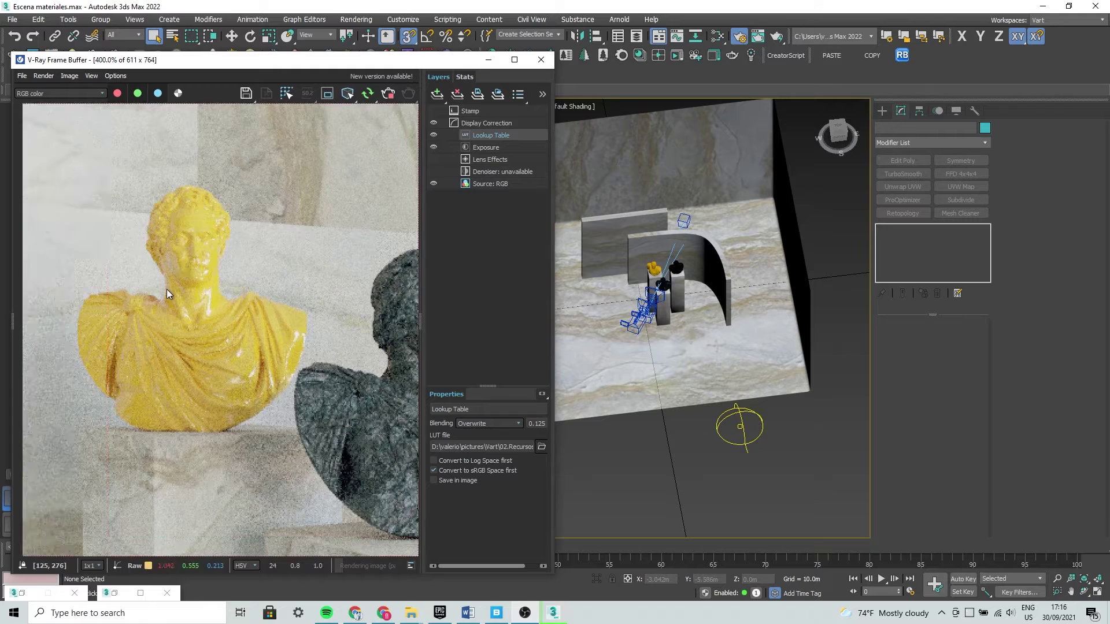
{"action": "scroll", "coordinate": [168, 292], "scroll_direction": "up", "scroll_amount": 1}
{"action": "scroll", "coordinate": [196, 335], "scroll_direction": "down", "scroll_amount": 2}
{"action": "scroll", "coordinate": [220, 384], "scroll_direction": "up", "scroll_amount": 1}
{"action": "scroll", "coordinate": [219, 384], "scroll_direction": "down", "scroll_amount": 1}
Keep zooming the refining render, then move the frame buffer aside to reveal the viewport
{"action": "left_click_drag", "start_coordinate": [355, 65], "coordinate": [458, 60]}
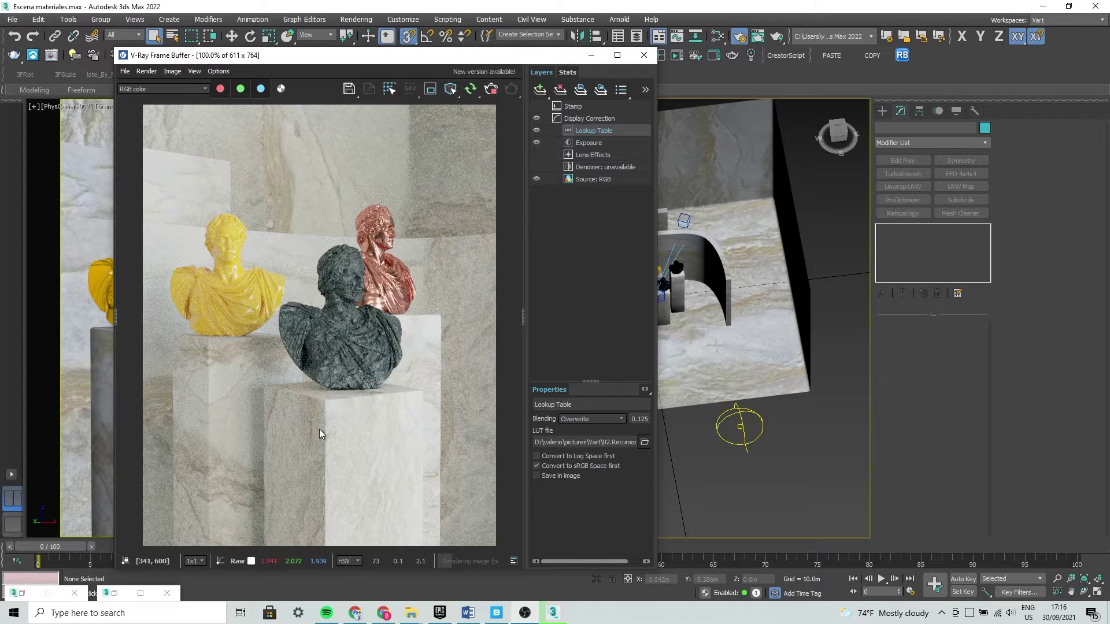
{"action": "scroll", "coordinate": [315, 332], "scroll_direction": "up", "scroll_amount": 1}
{"action": "scroll", "coordinate": [345, 330], "scroll_direction": "up", "scroll_amount": 1}
{"action": "scroll", "coordinate": [346, 331], "scroll_direction": "down", "scroll_amount": 1}
{"action": "scroll", "coordinate": [398, 331], "scroll_direction": "up", "scroll_amount": 1}
{"action": "scroll", "coordinate": [397, 330], "scroll_direction": "down", "scroll_amount": 1}
{"action": "scroll", "coordinate": [293, 420], "scroll_direction": "down", "scroll_amount": 1}
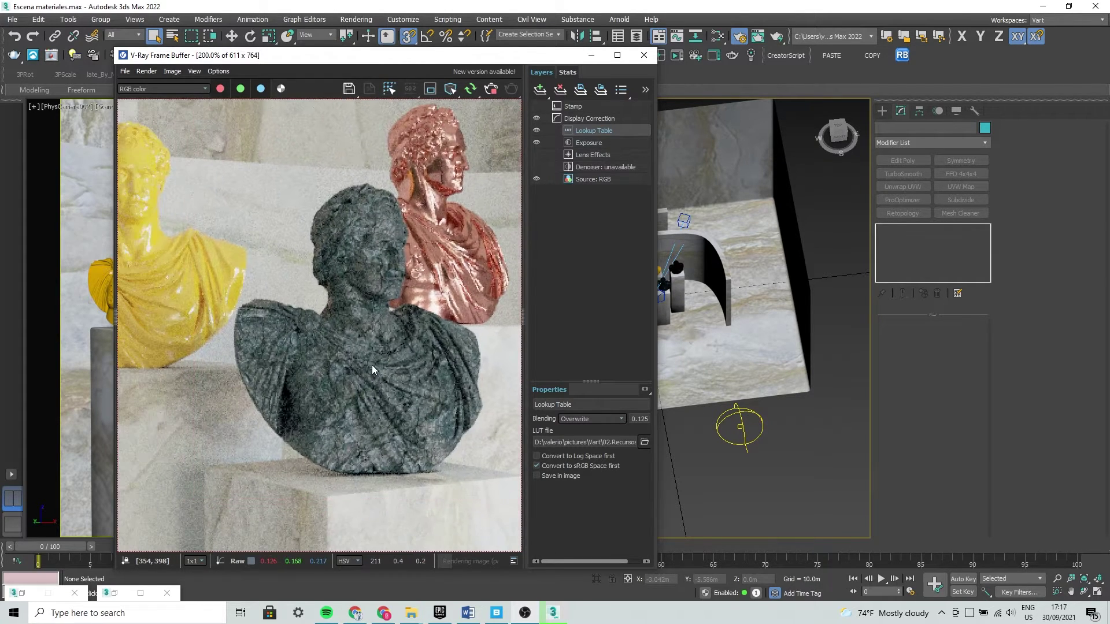
{"action": "left_click_drag", "start_coordinate": [521, 63], "coordinate": [865, 73]}
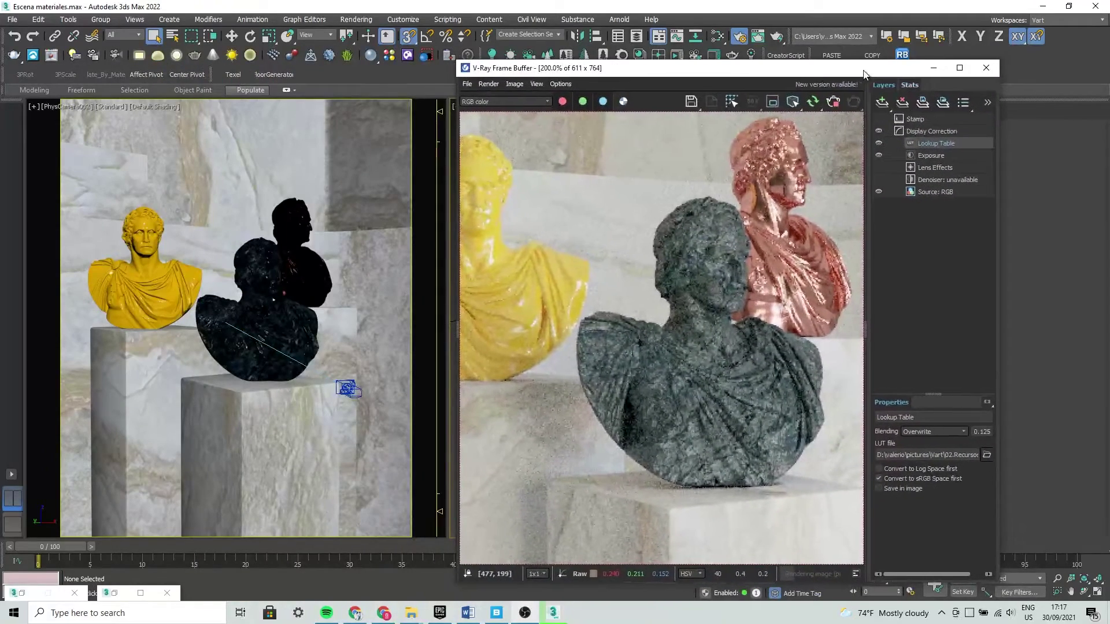
Select the dark bust, then zoom and pan the camera until it fills the frame
{"action": "left_click", "coordinate": [238, 372]}
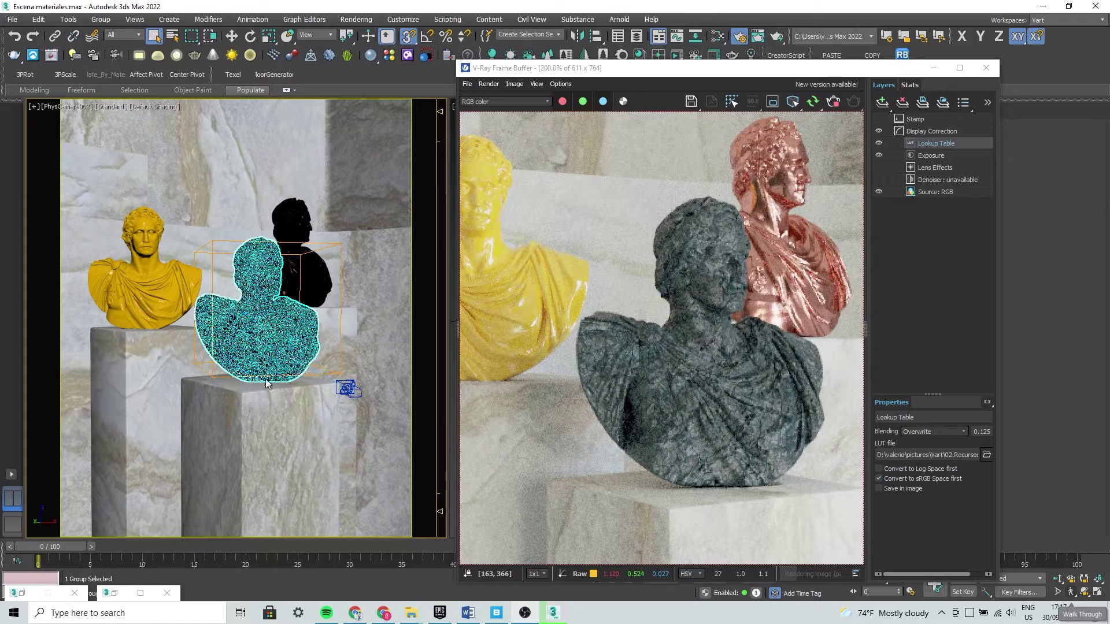
{"action": "scroll", "coordinate": [269, 372], "scroll_direction": "up", "scroll_amount": 2}
{"action": "scroll", "coordinate": [269, 373], "scroll_direction": "down", "scroll_amount": 2}
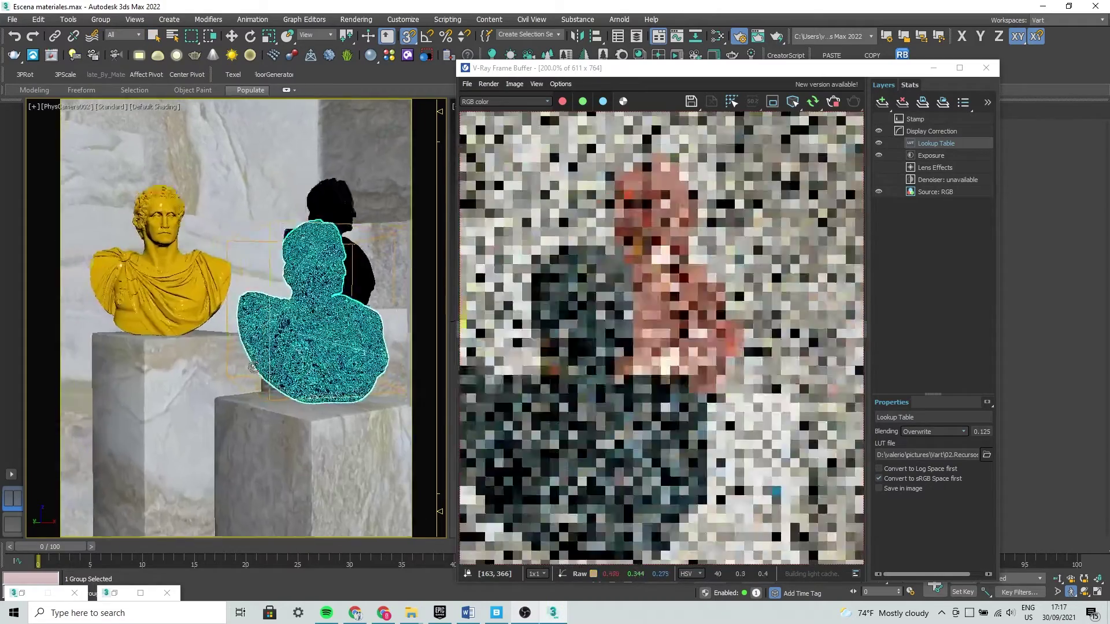
{"action": "scroll", "coordinate": [263, 369], "scroll_direction": "up", "scroll_amount": 3}
{"action": "scroll", "coordinate": [259, 367], "scroll_direction": "up", "scroll_amount": 2}
{"action": "scroll", "coordinate": [259, 365], "scroll_direction": "up", "scroll_amount": 3}
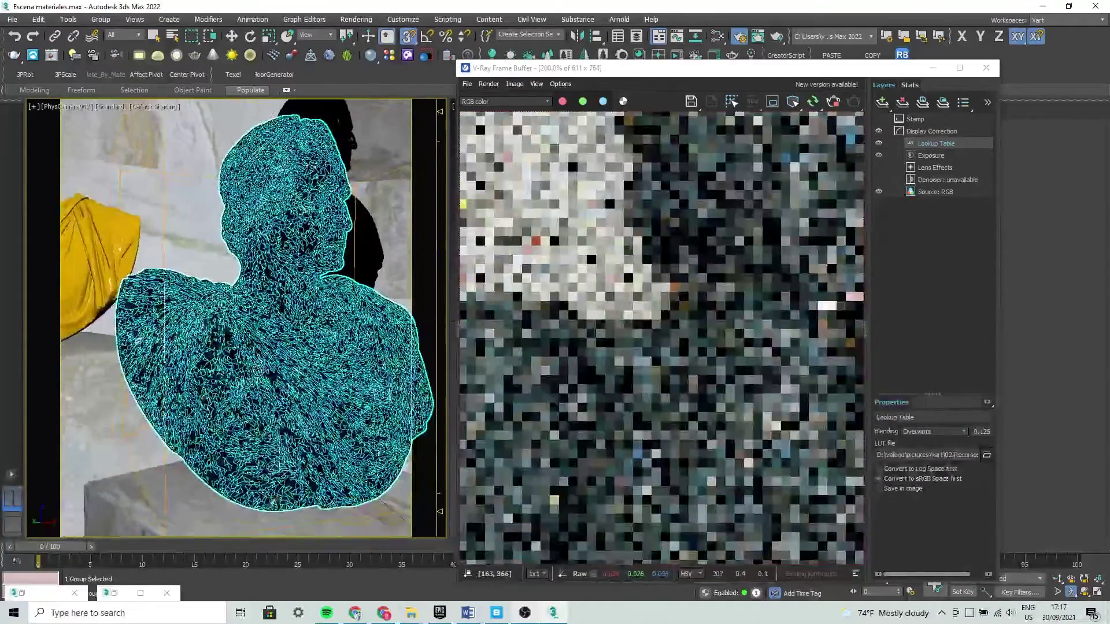
{"action": "scroll", "coordinate": [258, 371], "scroll_direction": "up", "scroll_amount": 1}
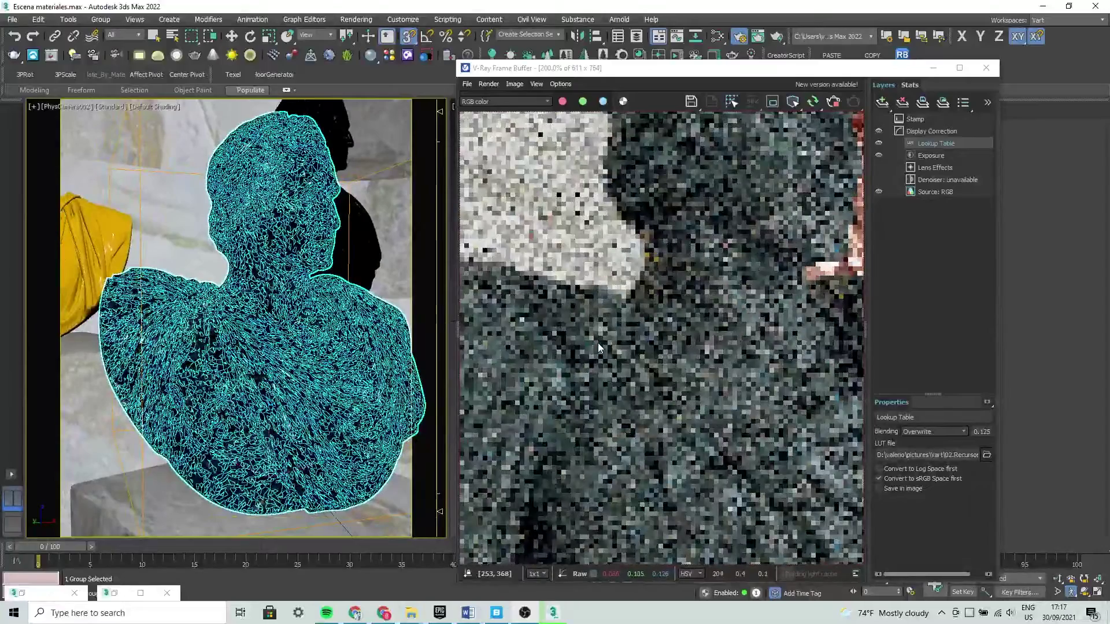
{"action": "scroll", "coordinate": [645, 355], "scroll_direction": "down", "scroll_amount": 2}
{"action": "scroll", "coordinate": [653, 357], "scroll_direction": "up", "scroll_amount": 1}
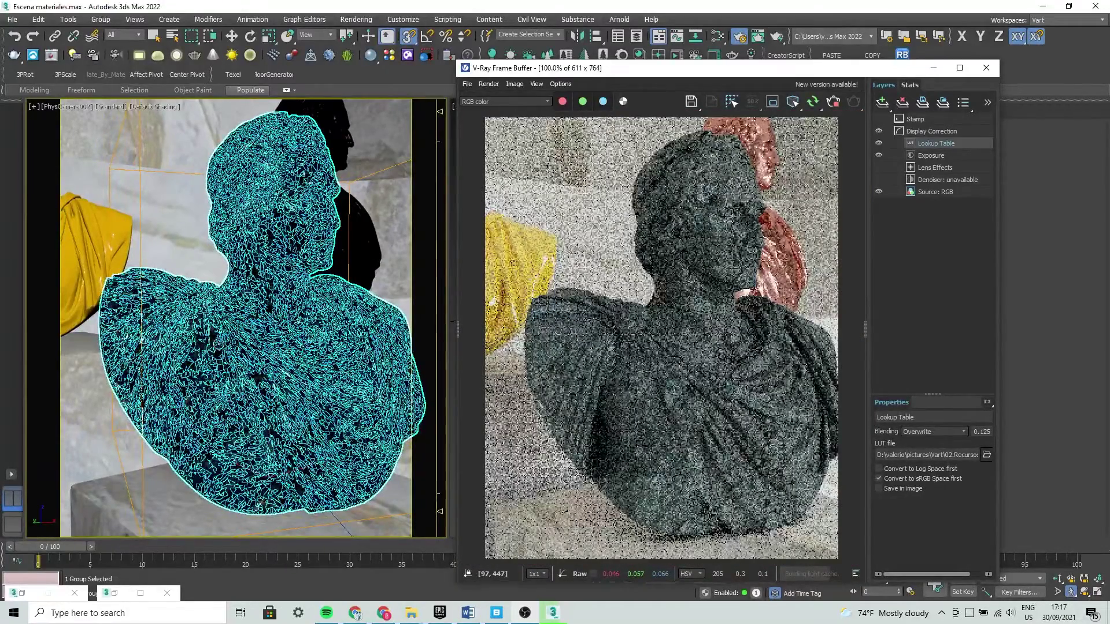
{"action": "mouse_move", "coordinate": [300, 359]}
{"action": "middle_mouse_down"}
{"action": "mouse_move", "coordinate": [191, 341]}
{"action": "mouse_move", "coordinate": [245, 346]}
{"action": "middle_mouse_up"}
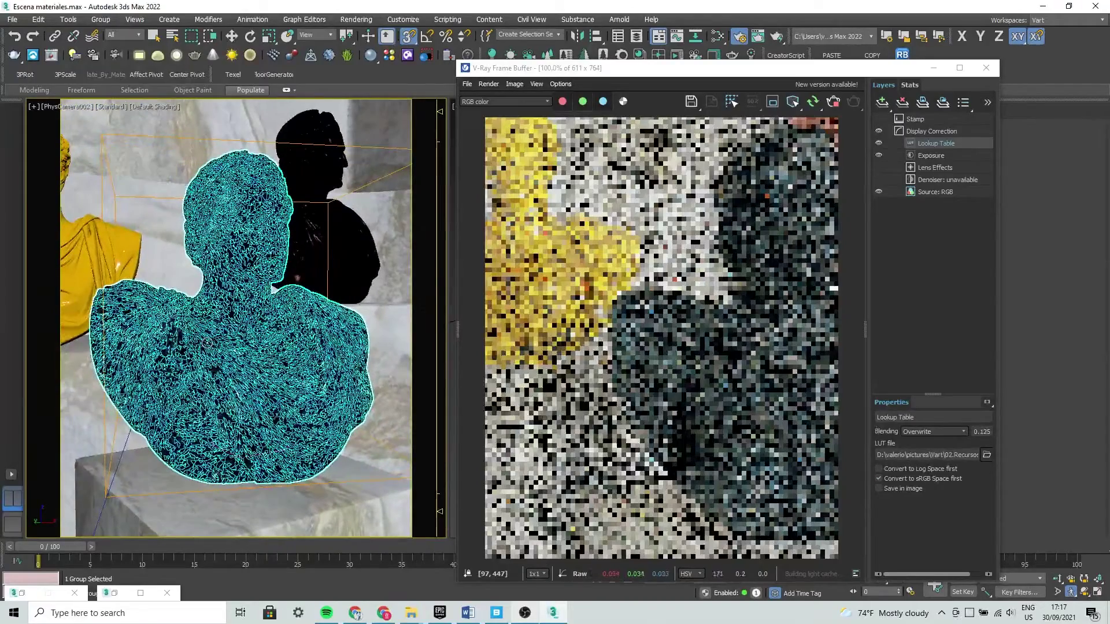
Set a render region around the dark bust's head and render it at 1080x1350
{"action": "left_click", "coordinate": [772, 101]}
{"action": "mouse_move", "coordinate": [514, 169]}
{"action": "left_mouse_down"}
{"action": "mouse_move", "coordinate": [560, 230]}
{"action": "mouse_move", "coordinate": [809, 411]}
{"action": "left_mouse_up"}
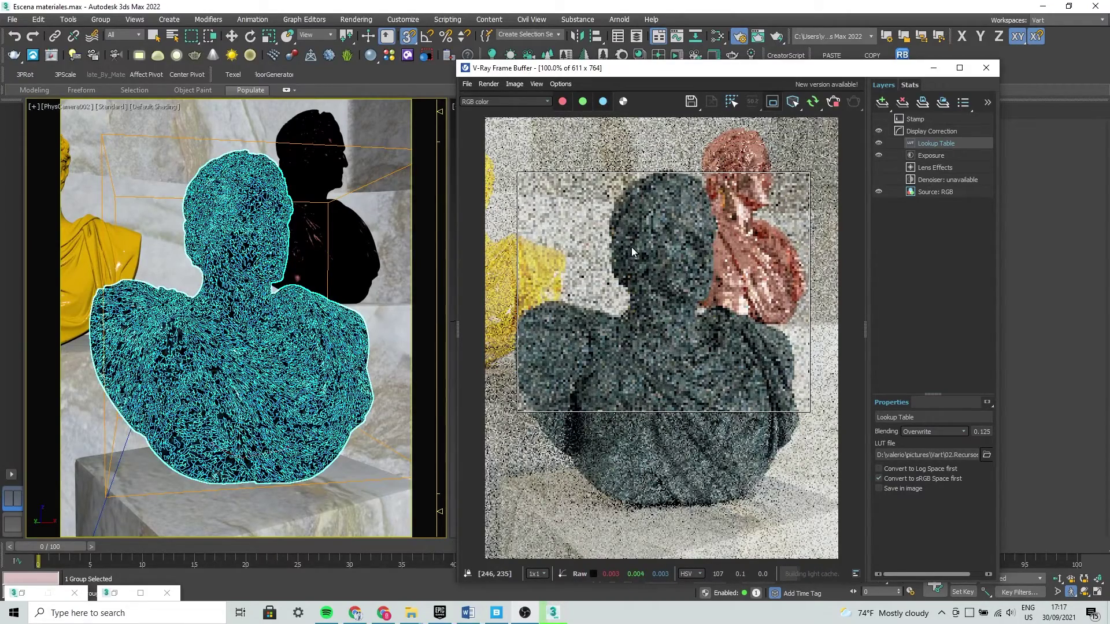
{"action": "left_click_drag", "start_coordinate": [590, 168], "coordinate": [739, 364]}
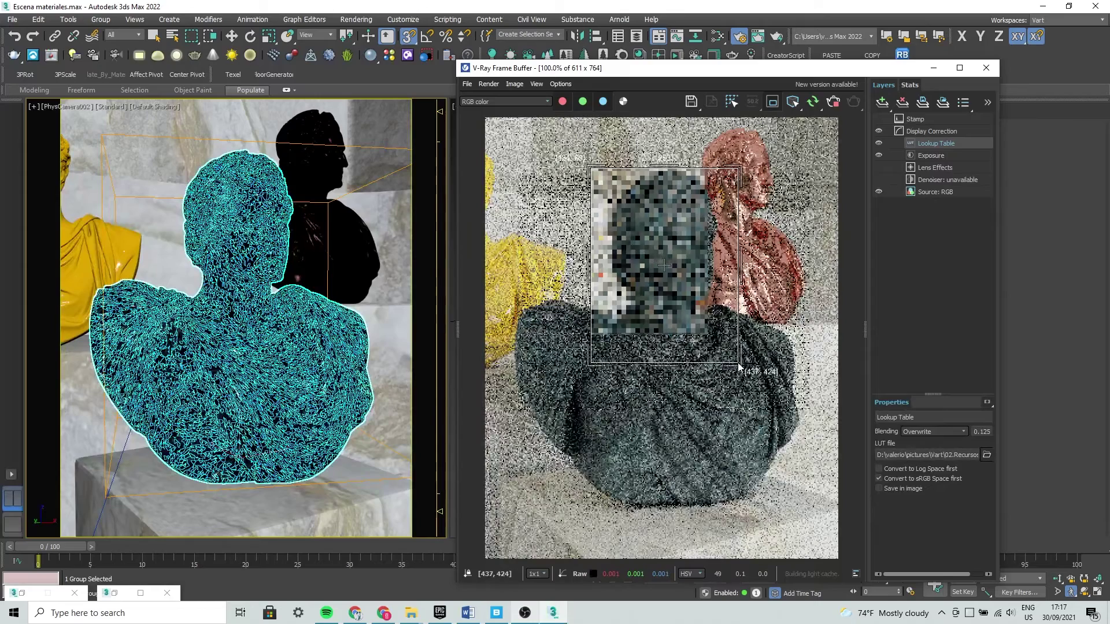
{"action": "left_click", "coordinate": [833, 98]}
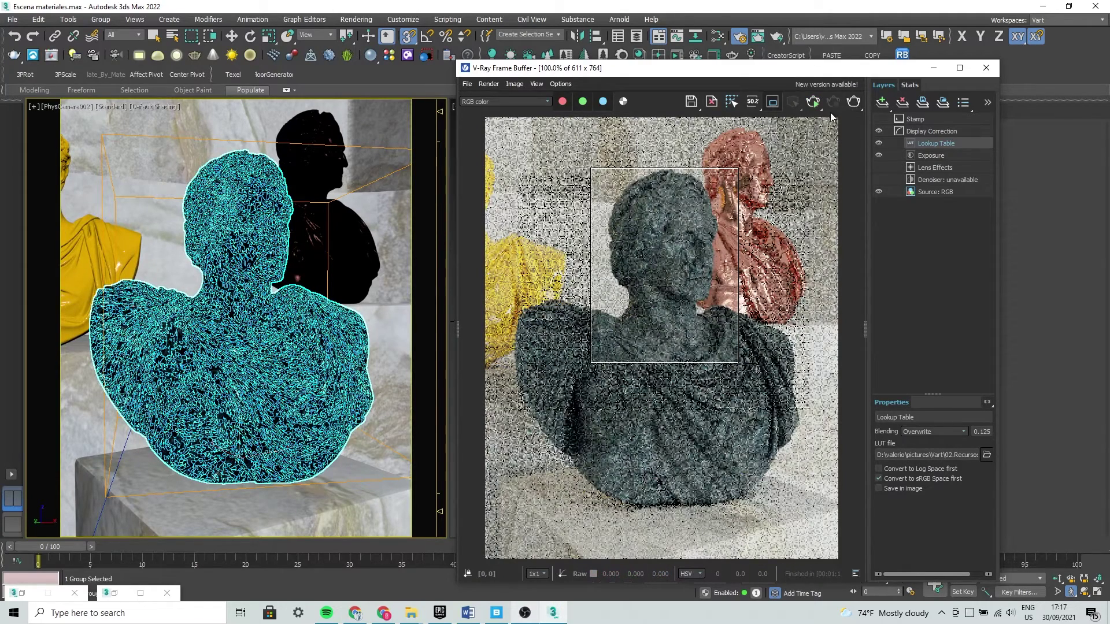
{"action": "left_click", "coordinate": [853, 102]}
Zoom and pan the finished region render to follow the bust's stone face
{"action": "scroll", "coordinate": [601, 321], "scroll_direction": "up", "scroll_amount": 2}
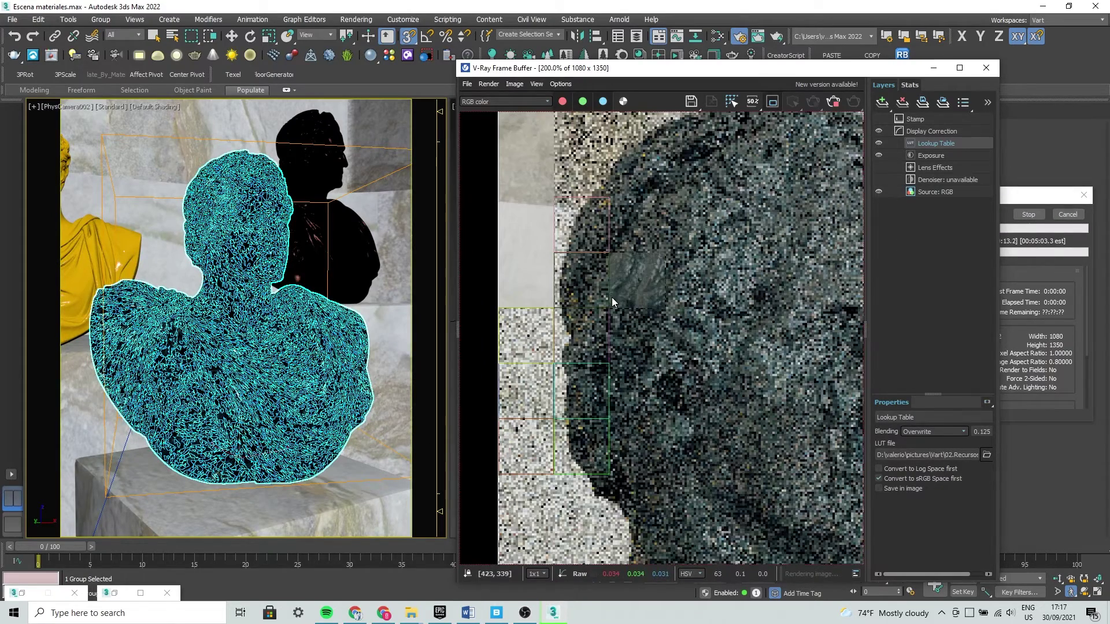
{"action": "middle_click_drag", "start_coordinate": [688, 351], "coordinate": [667, 329]}
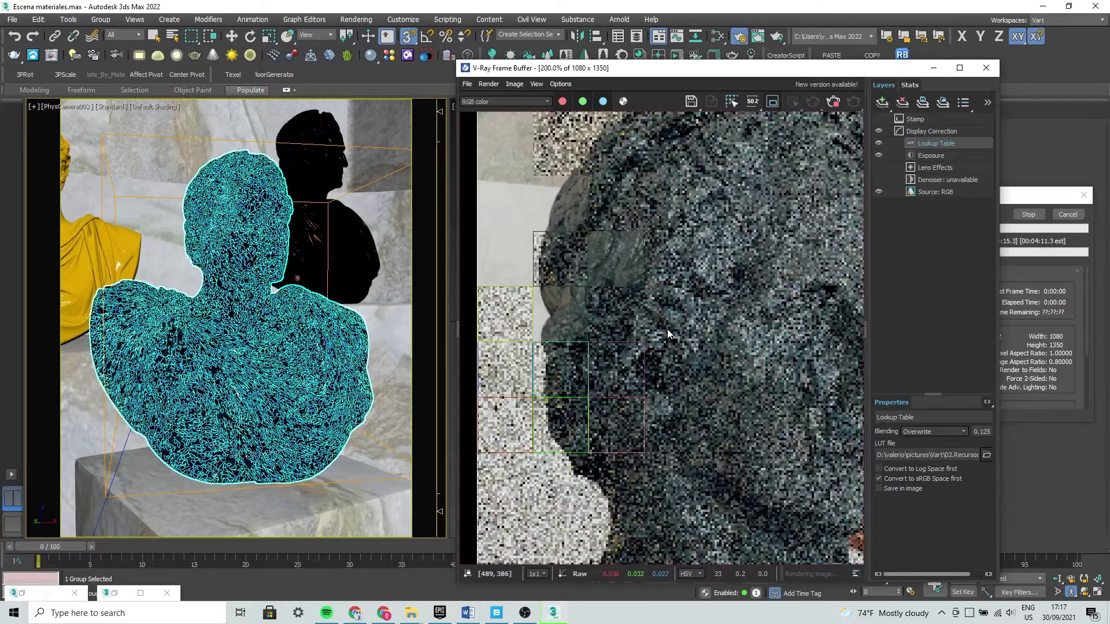
{"action": "scroll", "coordinate": [626, 311], "scroll_direction": "down", "scroll_amount": 2}
{"action": "scroll", "coordinate": [591, 277], "scroll_direction": "up", "scroll_amount": 1}
{"action": "scroll", "coordinate": [591, 283], "scroll_direction": "down", "scroll_amount": 1}
{"action": "scroll", "coordinate": [629, 253], "scroll_direction": "up", "scroll_amount": 2}
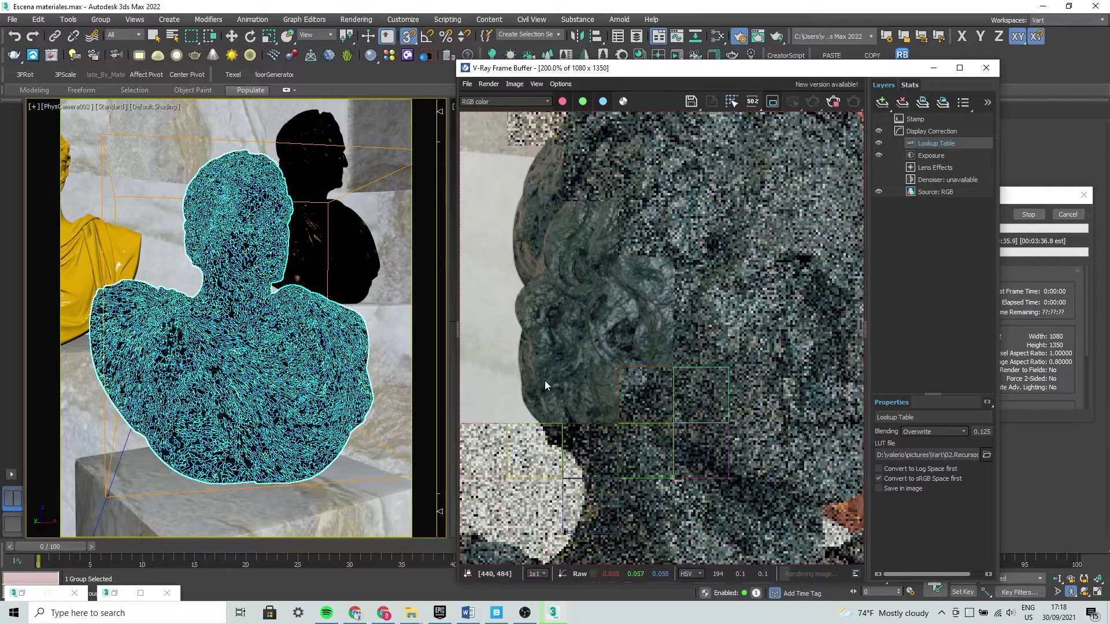
{"action": "middle_click_drag", "start_coordinate": [611, 405], "coordinate": [552, 328]}
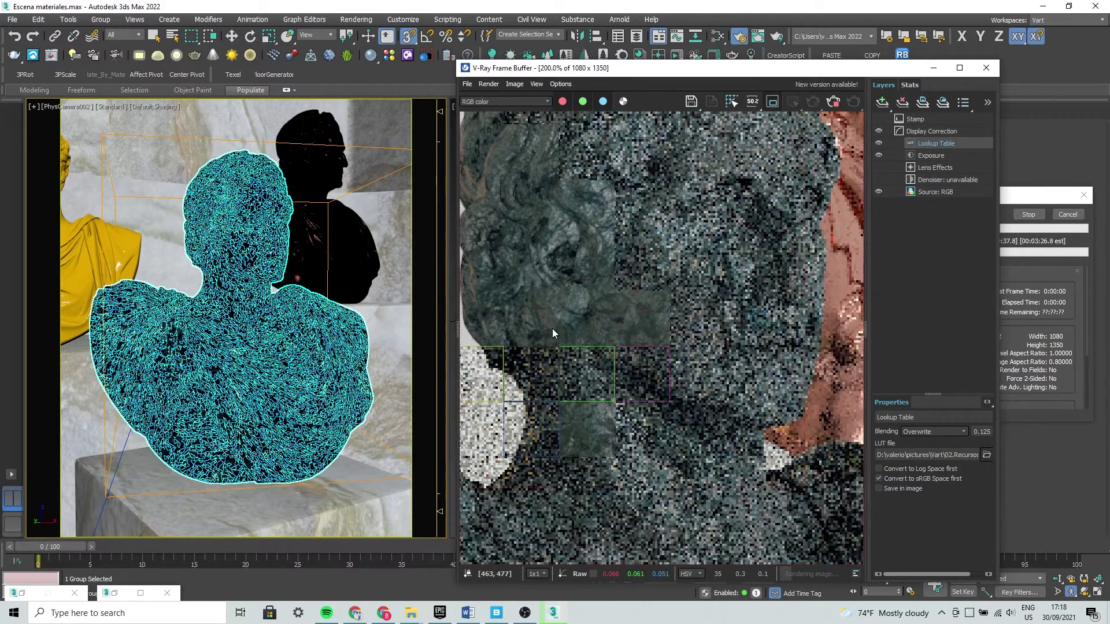
{"action": "scroll", "coordinate": [602, 311], "scroll_direction": "down", "scroll_amount": 1}
{"action": "scroll", "coordinate": [639, 336], "scroll_direction": "up", "scroll_amount": 1}
{"action": "scroll", "coordinate": [639, 336], "scroll_direction": "down", "scroll_amount": 1}
{"action": "middle_click_drag", "start_coordinate": [649, 382], "coordinate": [694, 418]}
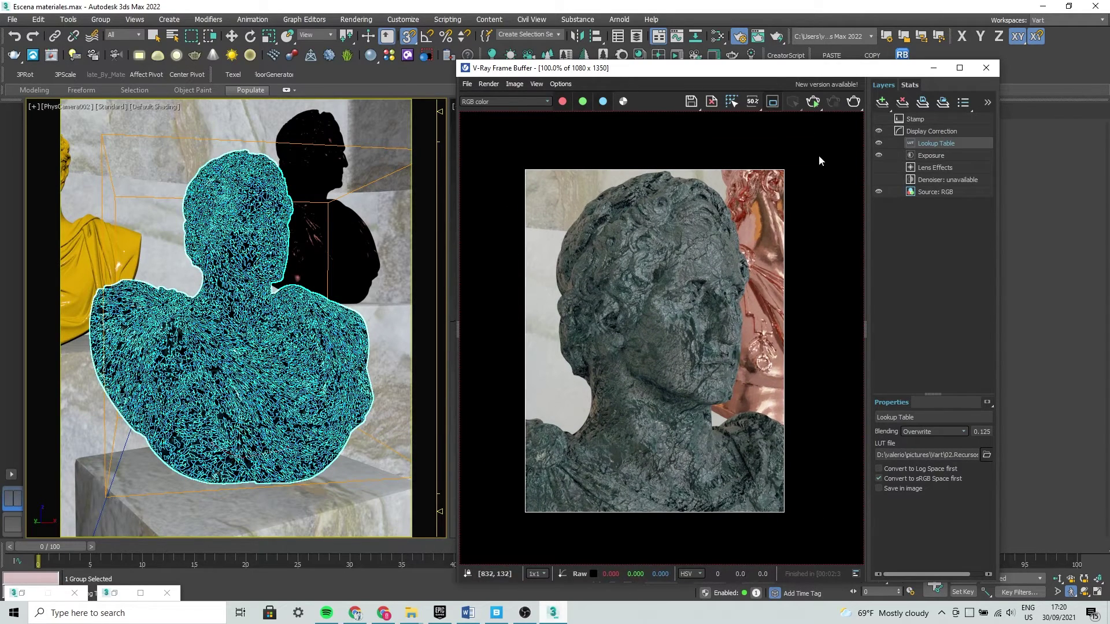
Zoom and pan across the rendered face of the dark stone bust
{"action": "scroll", "coordinate": [711, 347], "scroll_direction": "up", "scroll_amount": 1}
{"action": "scroll", "coordinate": [756, 413], "scroll_direction": "down", "scroll_amount": 1}
{"action": "scroll", "coordinate": [756, 413], "scroll_direction": "up", "scroll_amount": 1}
{"action": "middle_click_drag", "start_coordinate": [788, 348], "coordinate": [706, 328]}
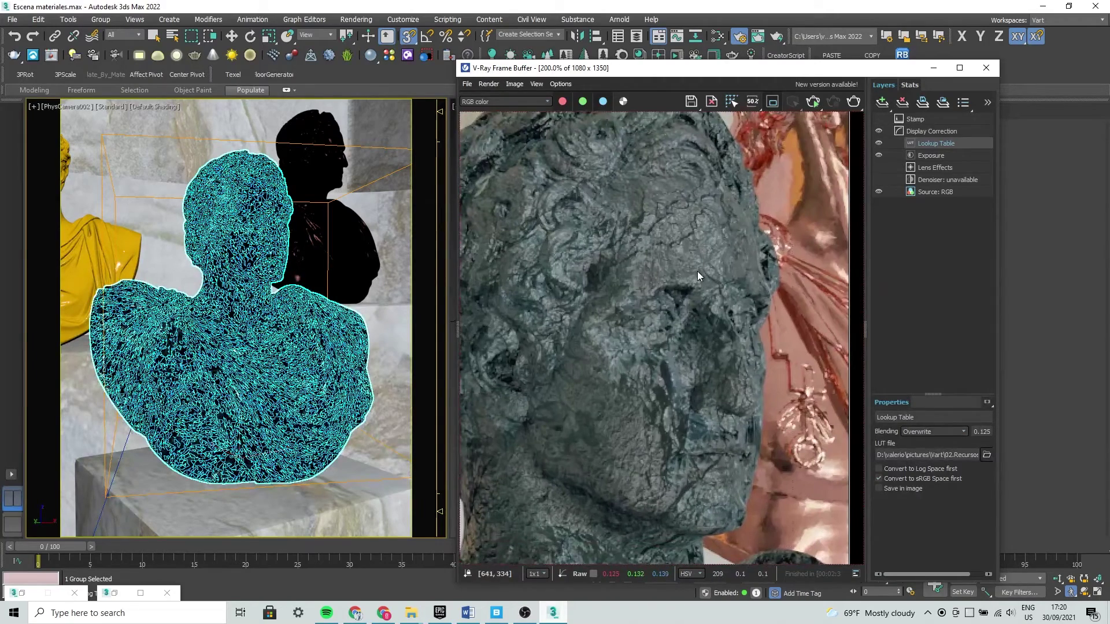
{"action": "middle_click_drag", "start_coordinate": [698, 272], "coordinate": [658, 293]}
{"action": "scroll", "coordinate": [660, 306], "scroll_direction": "down", "scroll_amount": 1}
{"action": "scroll", "coordinate": [617, 301], "scroll_direction": "up", "scroll_amount": 1}
{"action": "scroll", "coordinate": [664, 318], "scroll_direction": "down", "scroll_amount": 1}
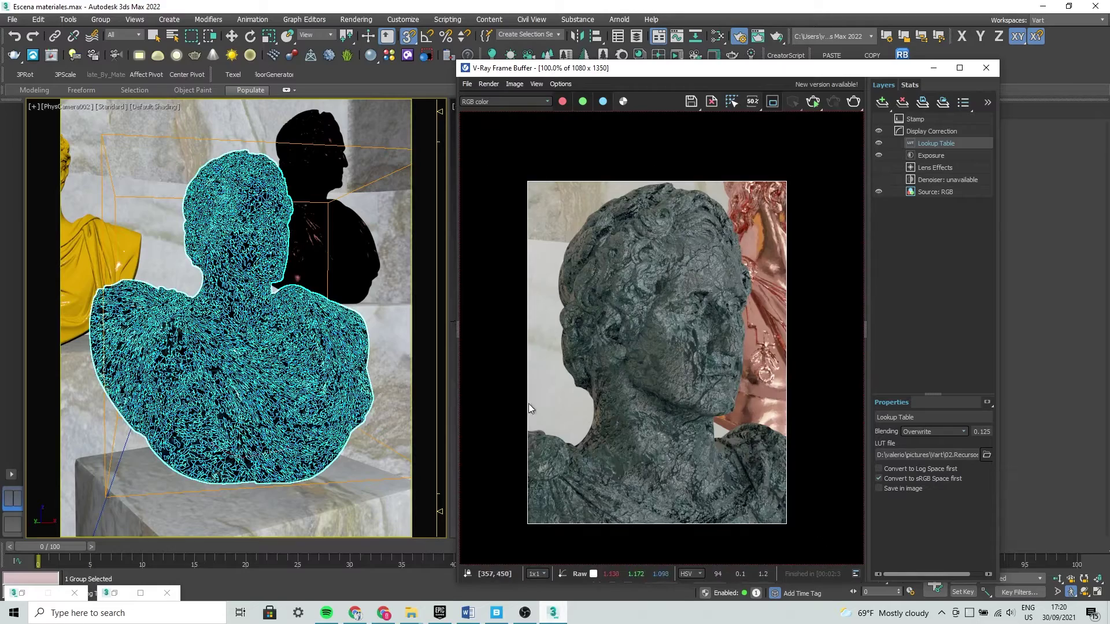
{"action": "scroll", "coordinate": [662, 296], "scroll_direction": "up", "scroll_amount": 1}
{"action": "middle_click_drag", "start_coordinate": [682, 334], "coordinate": [648, 297]}
Finish inspecting the render detail, then turn off Region Render in the frame buffer
{"action": "scroll", "coordinate": [650, 297], "scroll_direction": "down", "scroll_amount": 1}
{"action": "scroll", "coordinate": [653, 302], "scroll_direction": "up", "scroll_amount": 2}
{"action": "scroll", "coordinate": [657, 312], "scroll_direction": "down", "scroll_amount": 1}
{"action": "scroll", "coordinate": [657, 312], "scroll_direction": "down", "scroll_amount": 1}
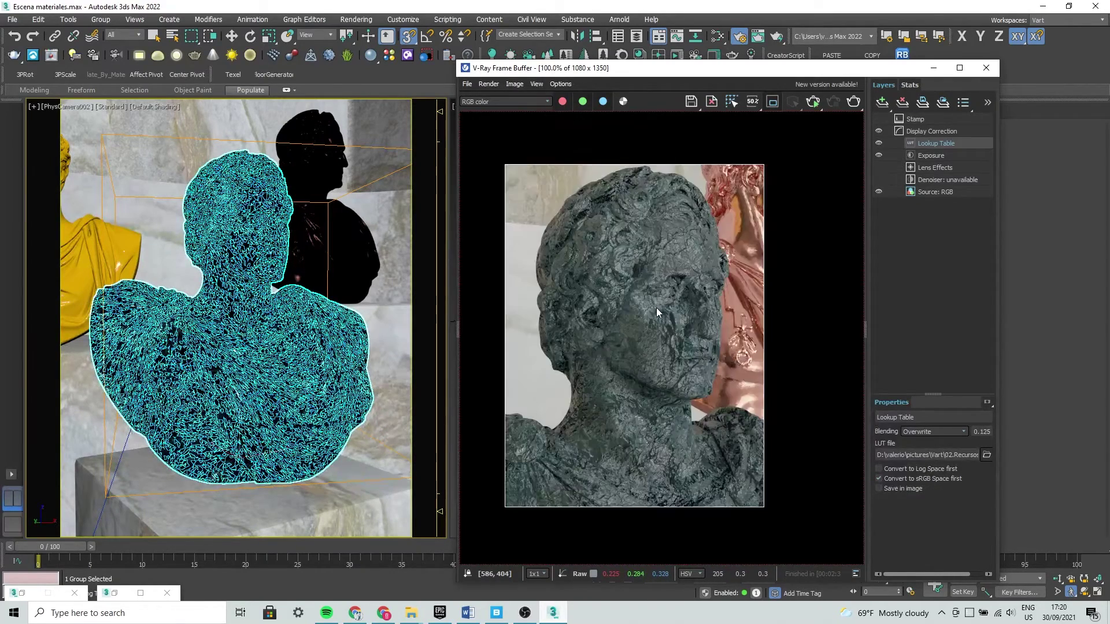
{"action": "scroll", "coordinate": [660, 313], "scroll_direction": "up", "scroll_amount": 1}
{"action": "scroll", "coordinate": [661, 306], "scroll_direction": "down", "scroll_amount": 1}
{"action": "scroll", "coordinate": [661, 302], "scroll_direction": "up", "scroll_amount": 1}
{"action": "mouse_move", "coordinate": [661, 302]}
{"action": "middle_mouse_down"}
{"action": "mouse_move", "coordinate": [703, 340]}
{"action": "mouse_move", "coordinate": [687, 377]}
{"action": "middle_mouse_up"}
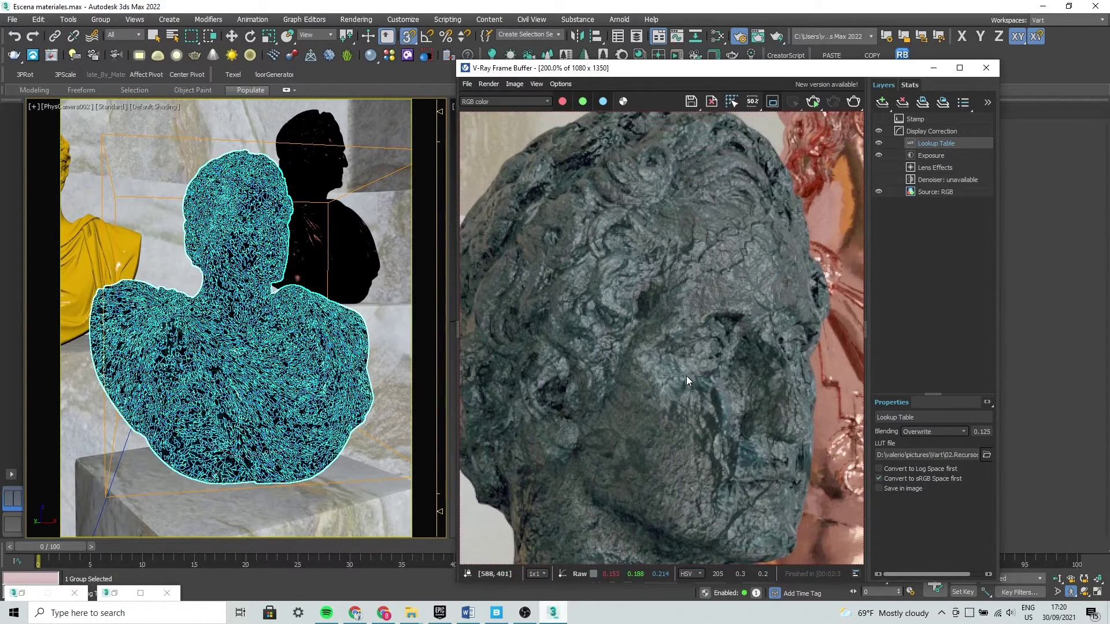
{"action": "scroll", "coordinate": [687, 377], "scroll_direction": "down", "scroll_amount": 1}
{"action": "scroll", "coordinate": [686, 375], "scroll_direction": "down", "scroll_amount": 1}
{"action": "scroll", "coordinate": [683, 376], "scroll_direction": "up", "scroll_amount": 1}
{"action": "scroll", "coordinate": [687, 359], "scroll_direction": "down", "scroll_amount": 1}
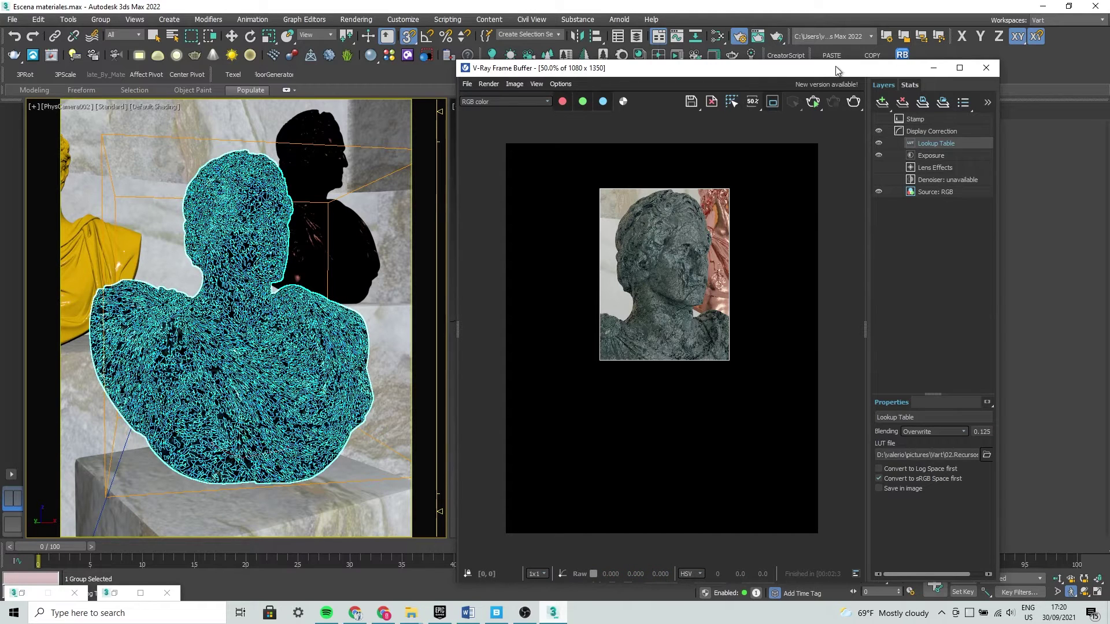
{"action": "left_click_drag", "start_coordinate": [835, 67], "coordinate": [775, 66]}
{"action": "left_click", "coordinate": [710, 107]}
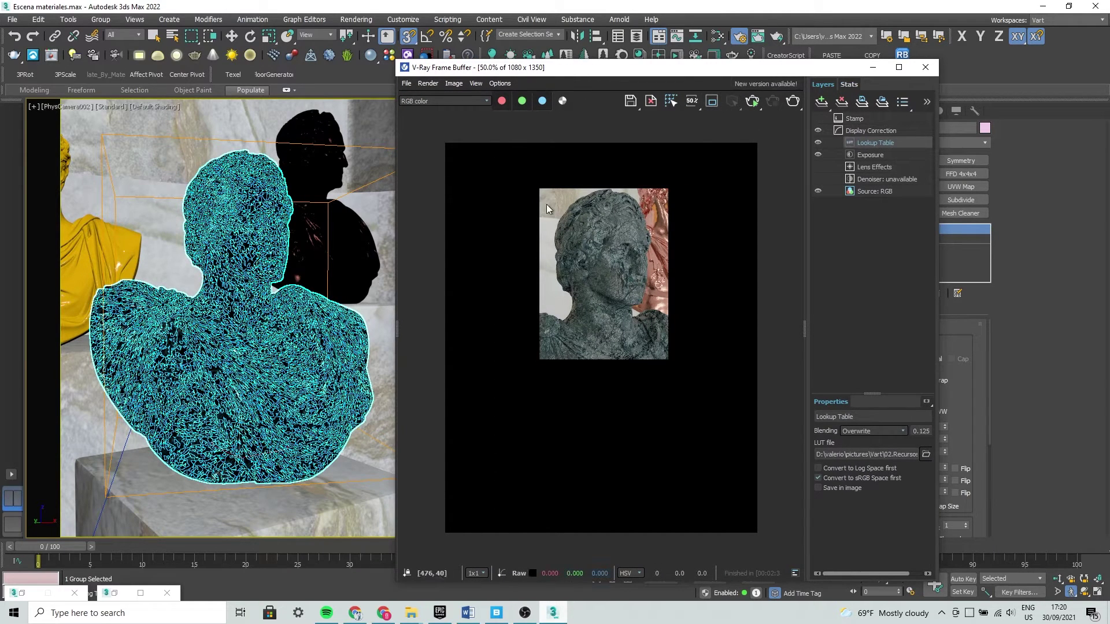
Hide the frame buffer and orbit the camera view to face the yellow bust
{"action": "left_click", "coordinate": [864, 72]}
{"action": "left_click_drag", "start_coordinate": [279, 317], "coordinate": [237, 292]}
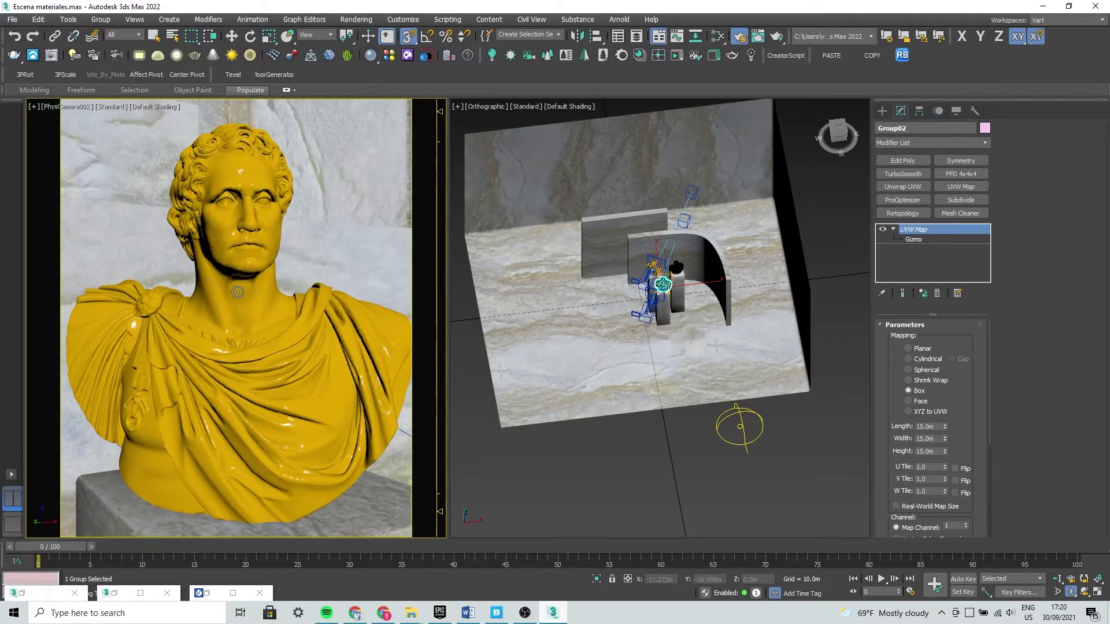
{"action": "left_click_drag", "start_coordinate": [238, 291], "coordinate": [240, 281]}
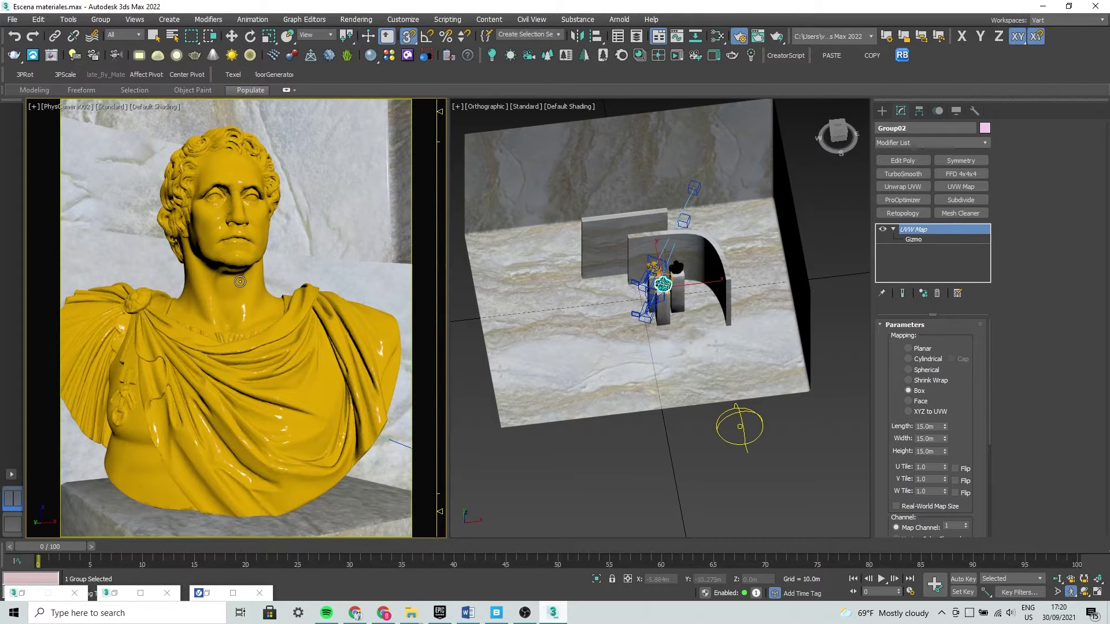
{"action": "left_click_drag", "start_coordinate": [239, 281], "coordinate": [238, 283]}
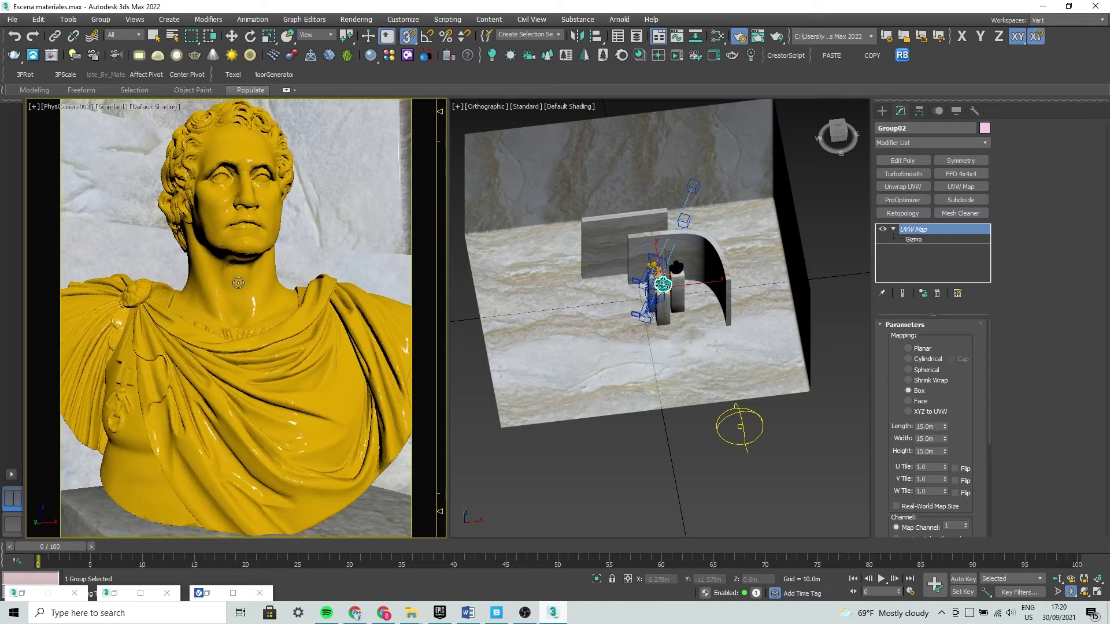
{"action": "right_click", "coordinate": [240, 288]}
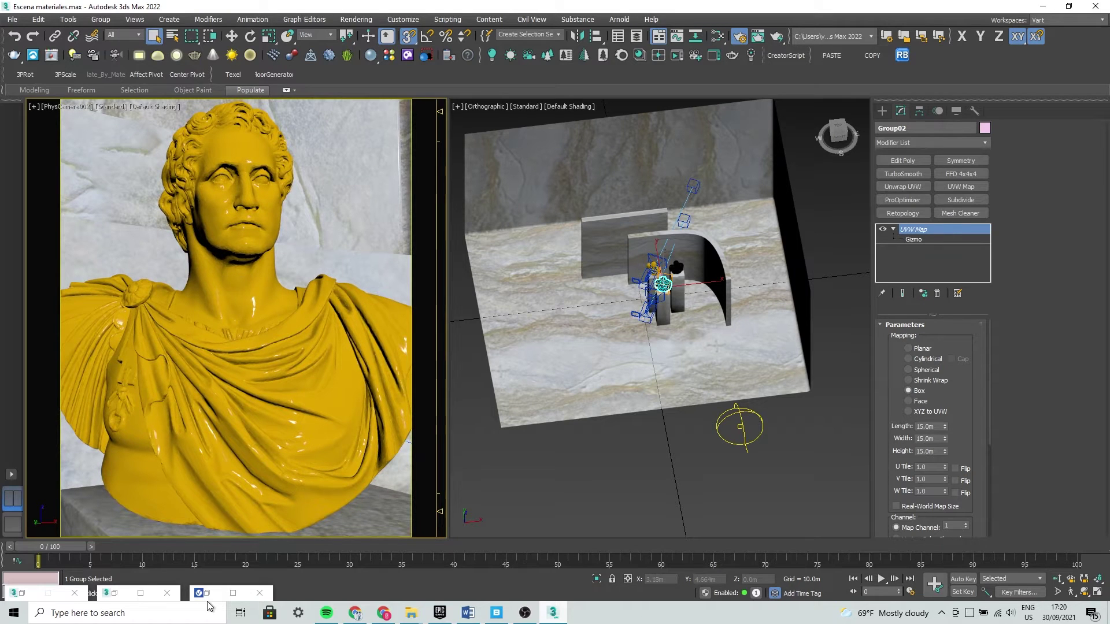
Render the yellow bust at 611x764 and reopen the Slate Material Editor on Material #29
{"action": "left_click", "coordinate": [207, 593]}
{"action": "left_click_drag", "start_coordinate": [763, 69], "coordinate": [374, 79]}
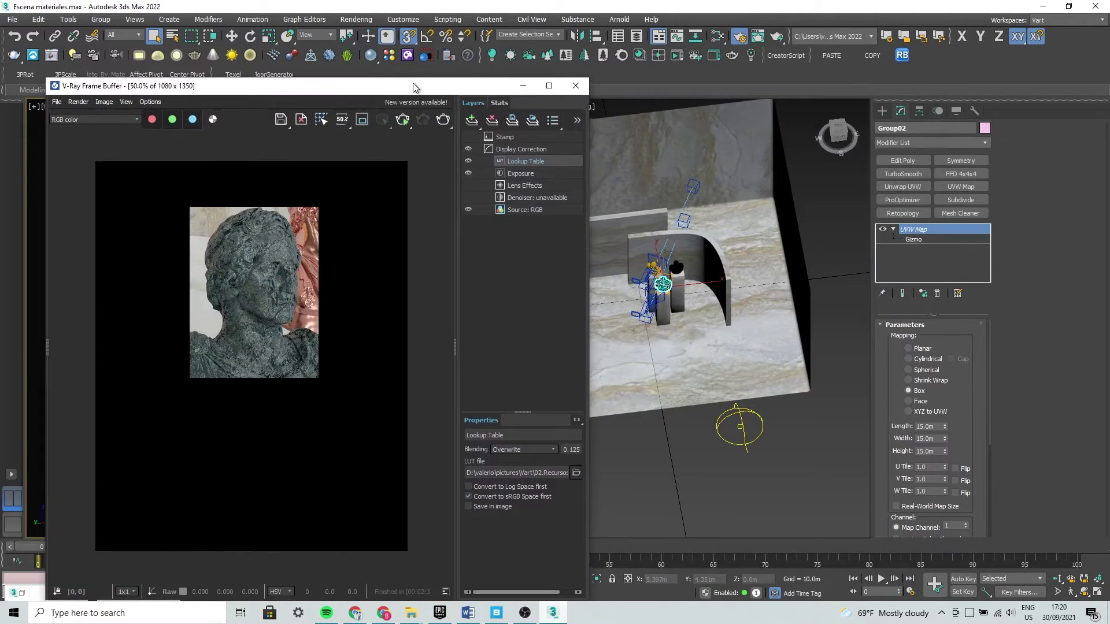
{"action": "left_click", "coordinate": [363, 111]}
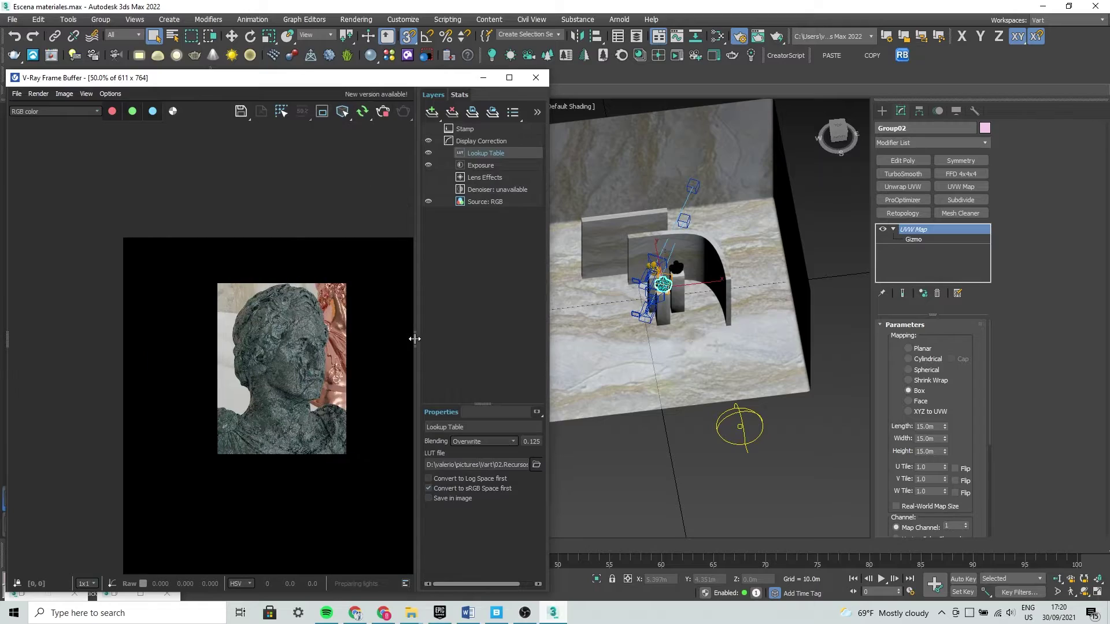
{"action": "left_click_drag", "start_coordinate": [414, 339], "coordinate": [547, 339]}
{"action": "double_click", "coordinate": [282, 371]}
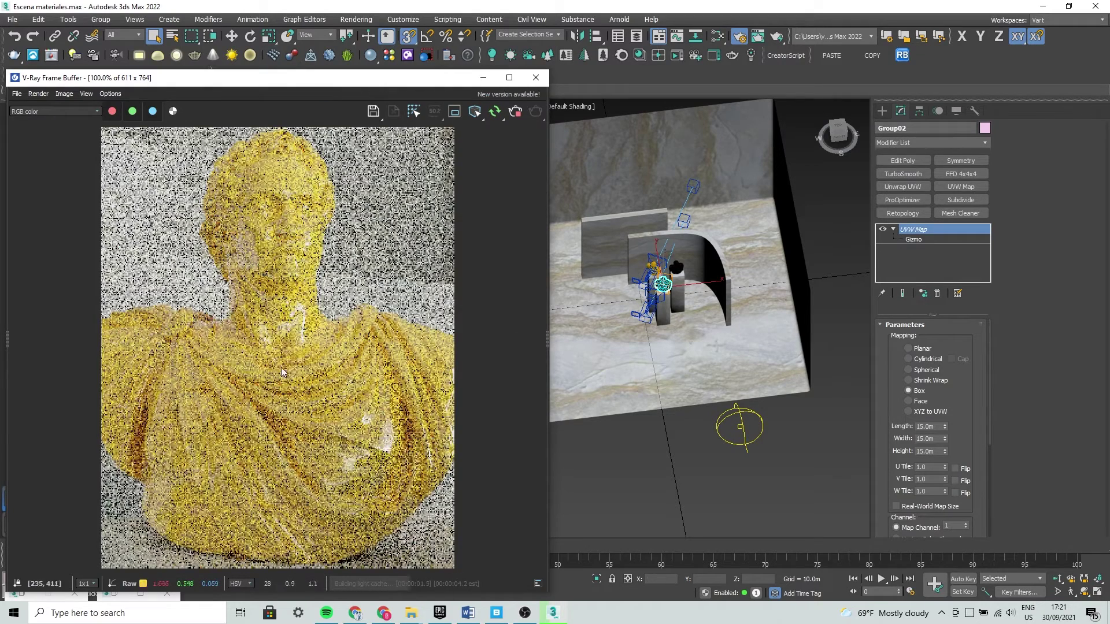
{"action": "left_click_drag", "start_coordinate": [348, 81], "coordinate": [300, 54]}
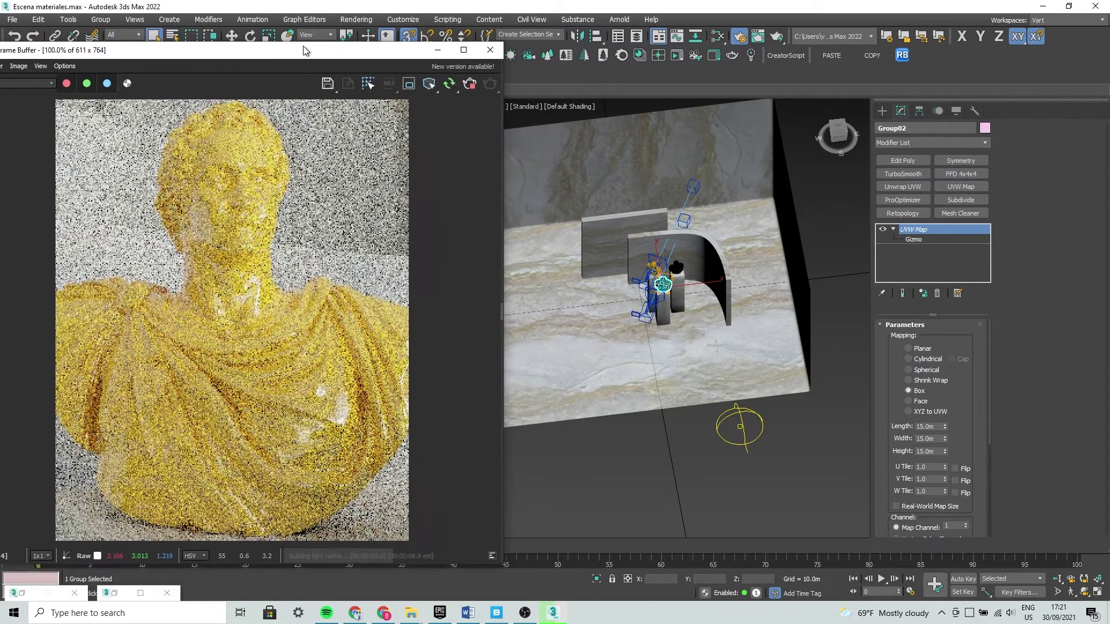
{"action": "left_click", "coordinate": [115, 593]}
{"action": "scroll", "coordinate": [202, 484], "scroll_direction": "up", "scroll_amount": 2}
{"action": "scroll", "coordinate": [202, 484], "scroll_direction": "down", "scroll_amount": 2}
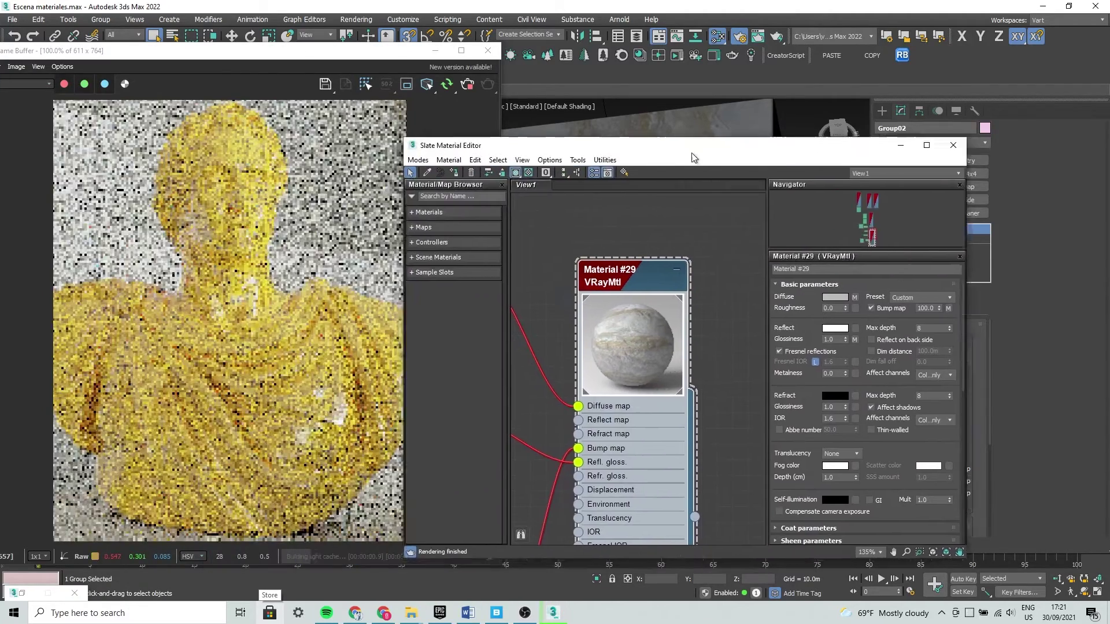
Move the Map #6 bitmap node up and to the right in View1
{"action": "left_click_drag", "start_coordinate": [663, 156], "coordinate": [984, 84]}
{"action": "scroll", "coordinate": [783, 346], "scroll_direction": "down", "scroll_amount": 3}
{"action": "scroll", "coordinate": [743, 359], "scroll_direction": "down", "scroll_amount": 2}
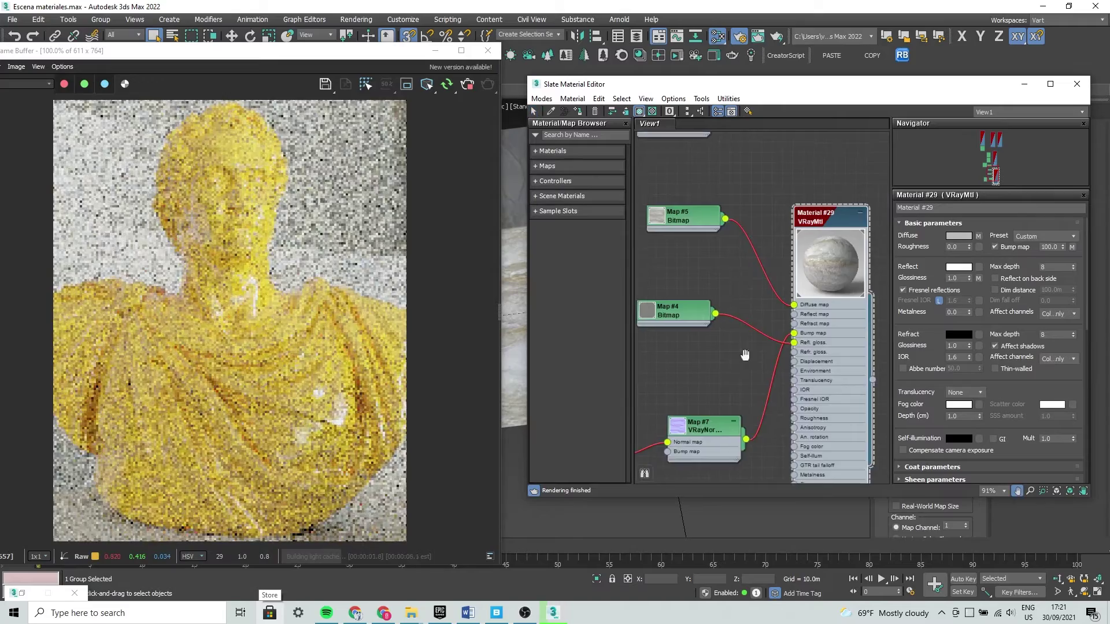
{"action": "scroll", "coordinate": [743, 359], "scroll_direction": "down", "scroll_amount": 2}
{"action": "scroll", "coordinate": [751, 370], "scroll_direction": "down", "scroll_amount": 1}
{"action": "mouse_move", "coordinate": [751, 370]}
{"action": "middle_mouse_down"}
{"action": "mouse_move", "coordinate": [804, 342]}
{"action": "mouse_move", "coordinate": [805, 353]}
{"action": "middle_mouse_up"}
{"action": "left_click", "coordinate": [725, 356]}
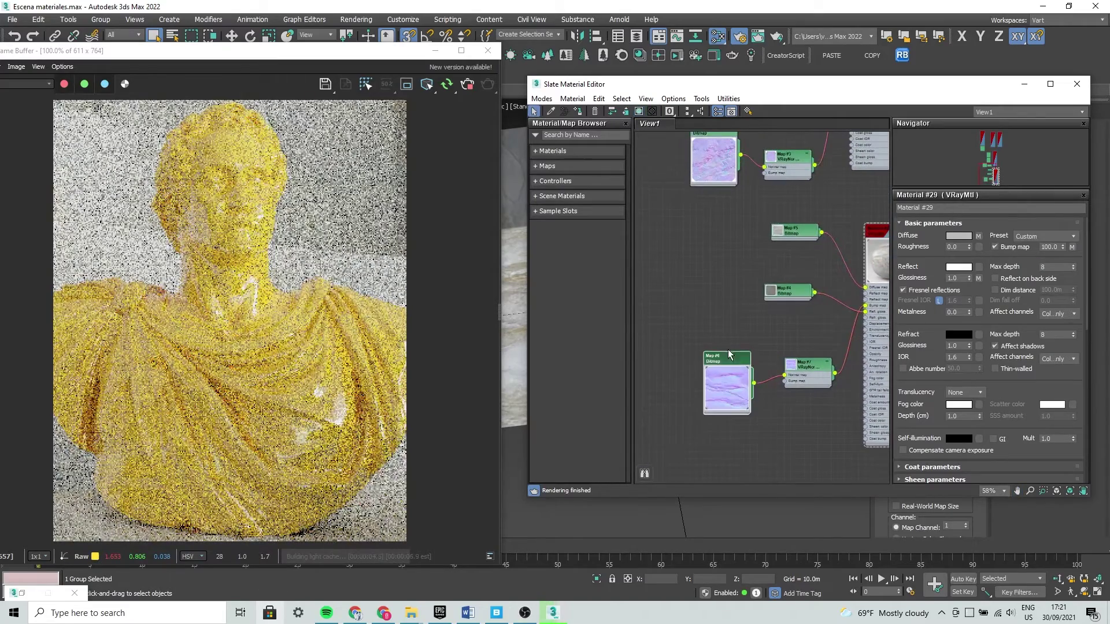
{"action": "left_click_drag", "start_coordinate": [730, 362], "coordinate": [746, 344]}
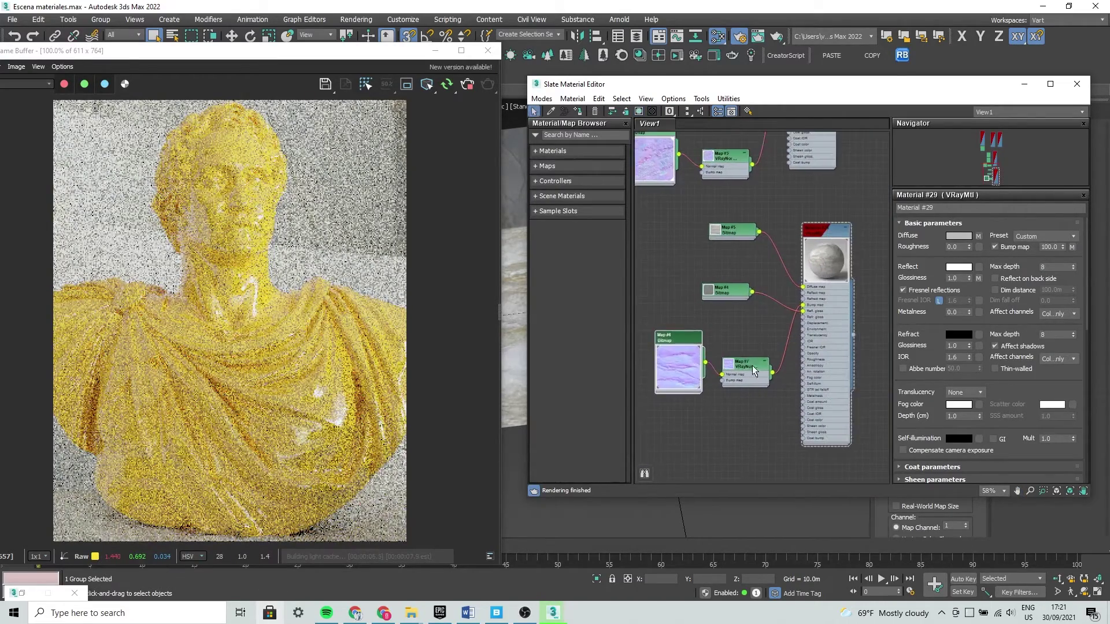
Pan and zoom View1 to bring the Material #27 VRayMtl node into view
{"action": "scroll", "coordinate": [774, 405], "scroll_direction": "up", "scroll_amount": 2}
{"action": "scroll", "coordinate": [778, 414], "scroll_direction": "down", "scroll_amount": 1}
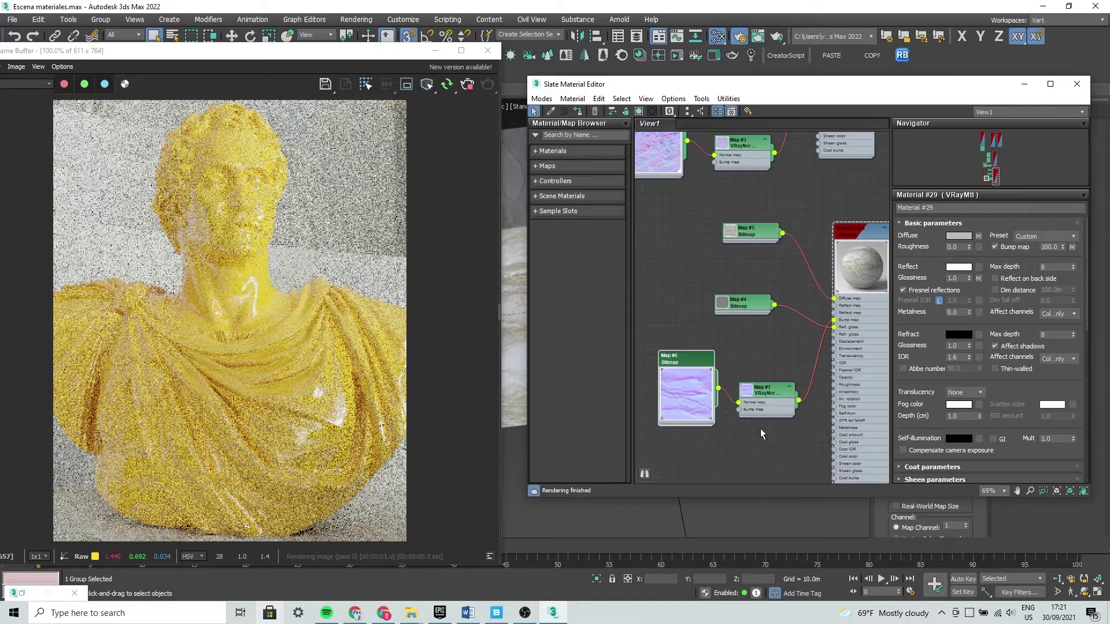
{"action": "middle_click_drag", "start_coordinate": [756, 322], "coordinate": [748, 390]}
{"action": "scroll", "coordinate": [750, 282], "scroll_direction": "down", "scroll_amount": 2}
{"action": "scroll", "coordinate": [750, 282], "scroll_direction": "down", "scroll_amount": 1}
{"action": "scroll", "coordinate": [750, 286], "scroll_direction": "down", "scroll_amount": 2}
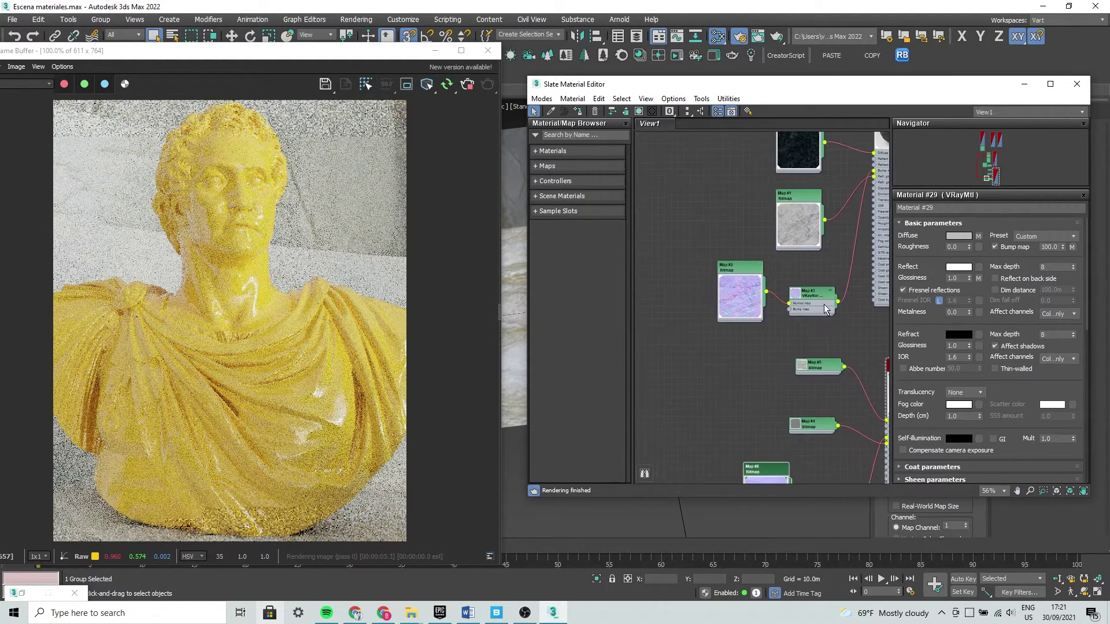
{"action": "scroll", "coordinate": [752, 291], "scroll_direction": "down", "scroll_amount": 2}
{"action": "mouse_move", "coordinate": [752, 292]}
{"action": "middle_mouse_down"}
{"action": "mouse_move", "coordinate": [731, 407]}
{"action": "mouse_move", "coordinate": [636, 202]}
{"action": "middle_mouse_up"}
{"action": "middle_click_drag", "start_coordinate": [692, 332], "coordinate": [712, 453]}
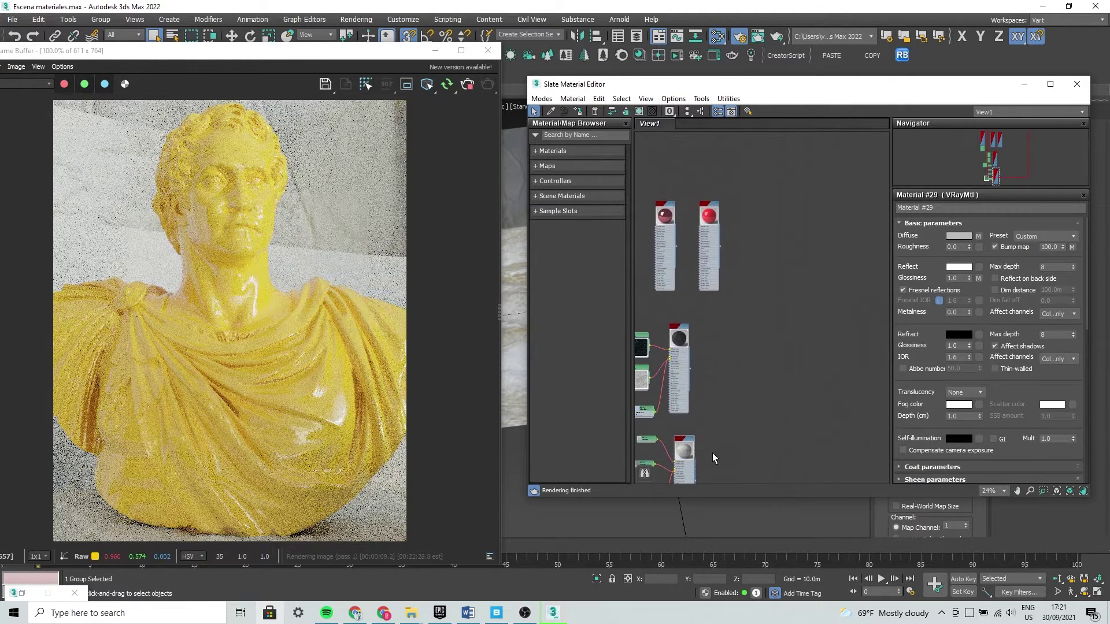
{"action": "scroll", "coordinate": [704, 253], "scroll_direction": "up", "scroll_amount": 2}
{"action": "scroll", "coordinate": [704, 253], "scroll_direction": "up", "scroll_amount": 2}
{"action": "scroll", "coordinate": [740, 260], "scroll_direction": "up", "scroll_amount": 2}
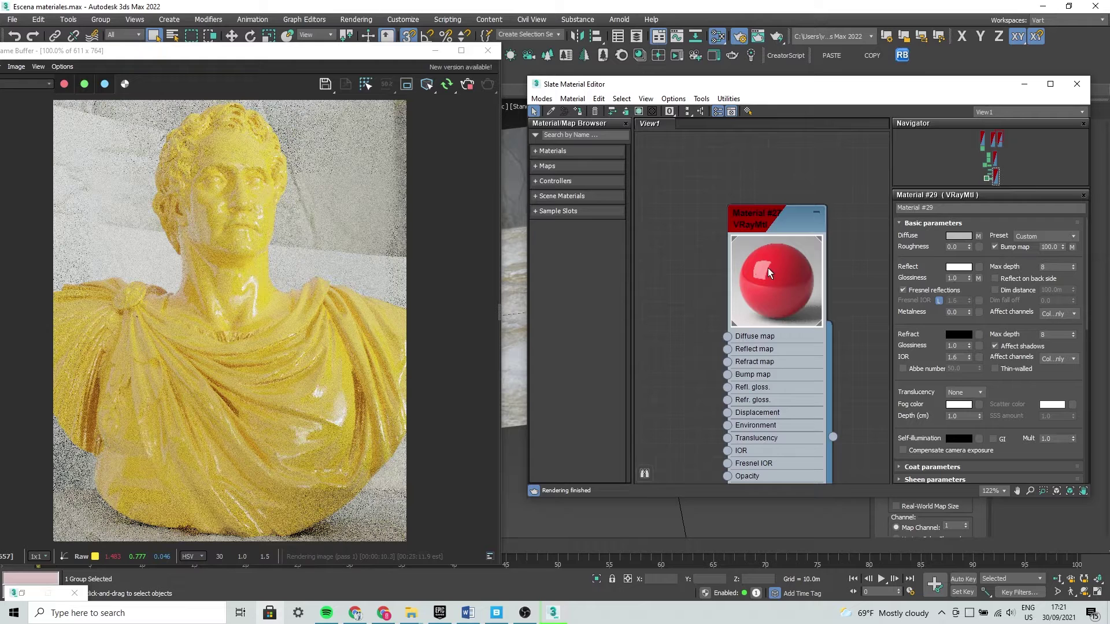
Update Material #27's preview so its sphere shows yellow, and reposition the node
{"action": "scroll", "coordinate": [769, 266], "scroll_direction": "up", "scroll_amount": 2}
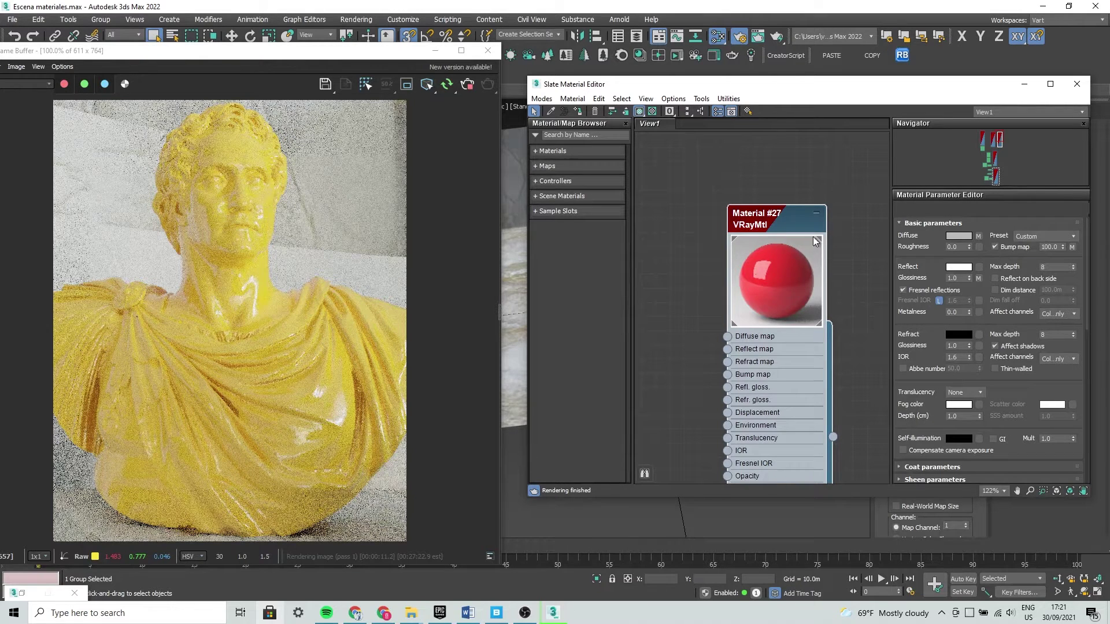
{"action": "right_click", "coordinate": [771, 269]}
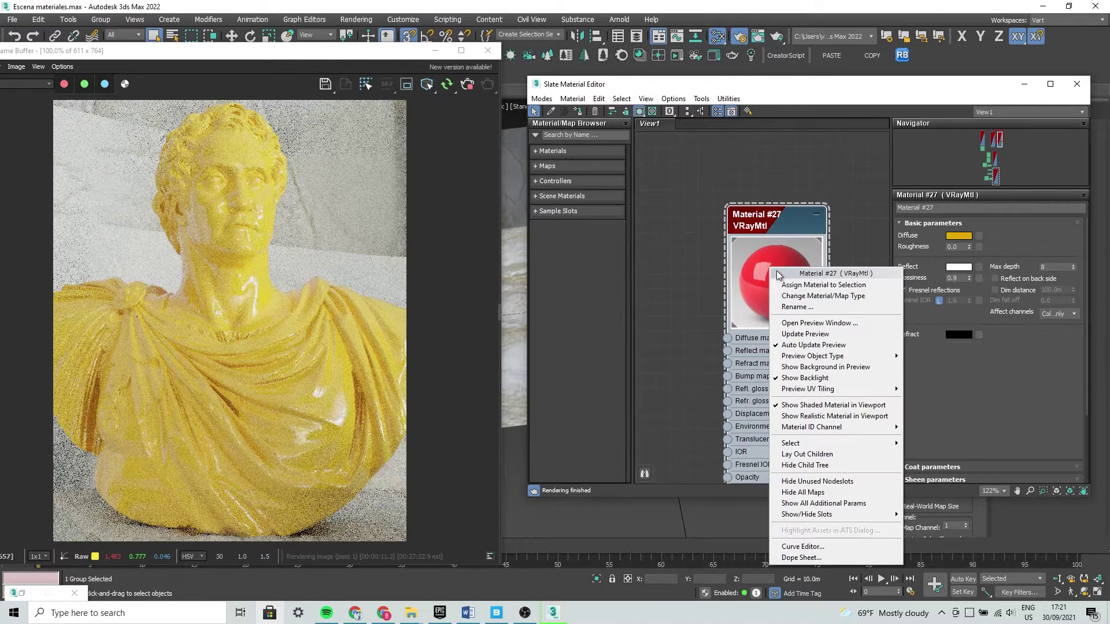
{"action": "left_click", "coordinate": [802, 334]}
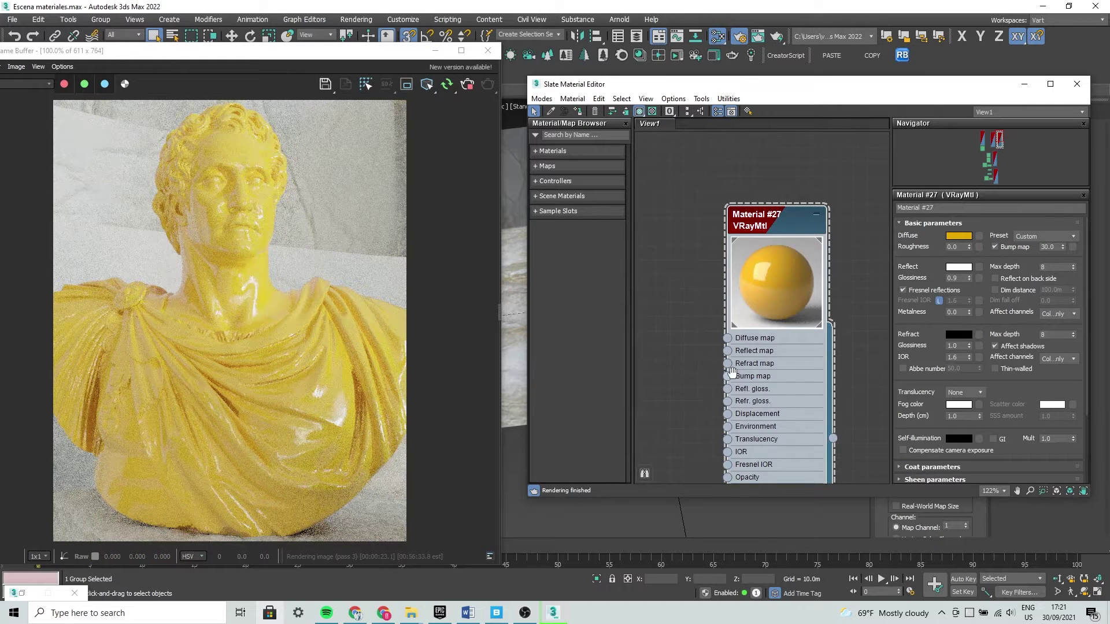
{"action": "middle_click_drag", "start_coordinate": [732, 370], "coordinate": [792, 362]}
{"action": "scroll", "coordinate": [697, 166], "scroll_direction": "down", "scroll_amount": 3}
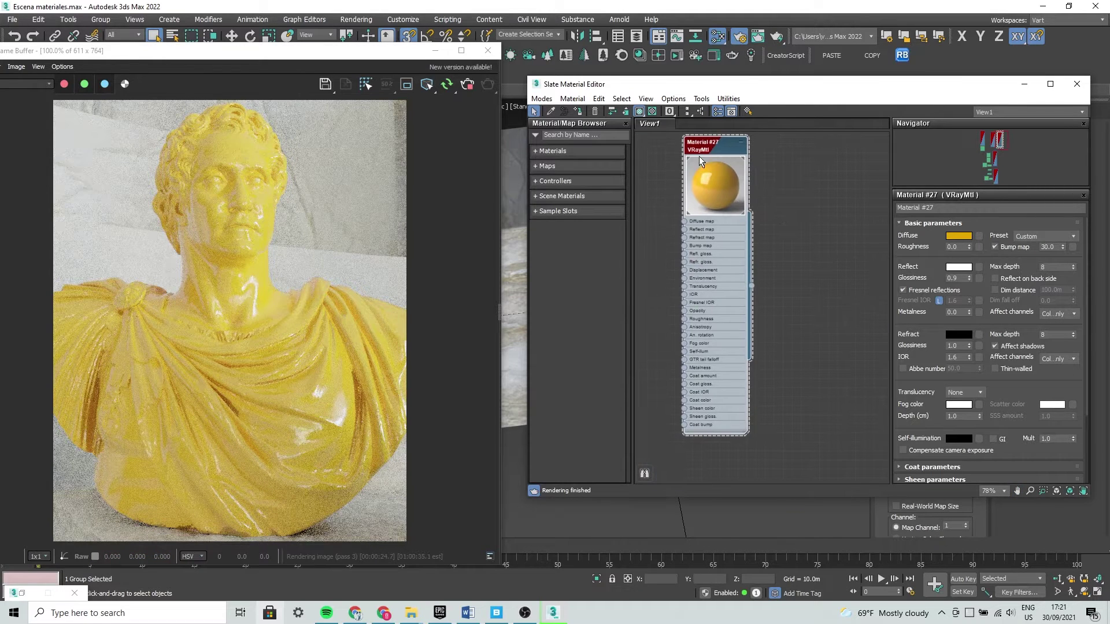
{"action": "left_click_drag", "start_coordinate": [703, 149], "coordinate": [791, 201]}
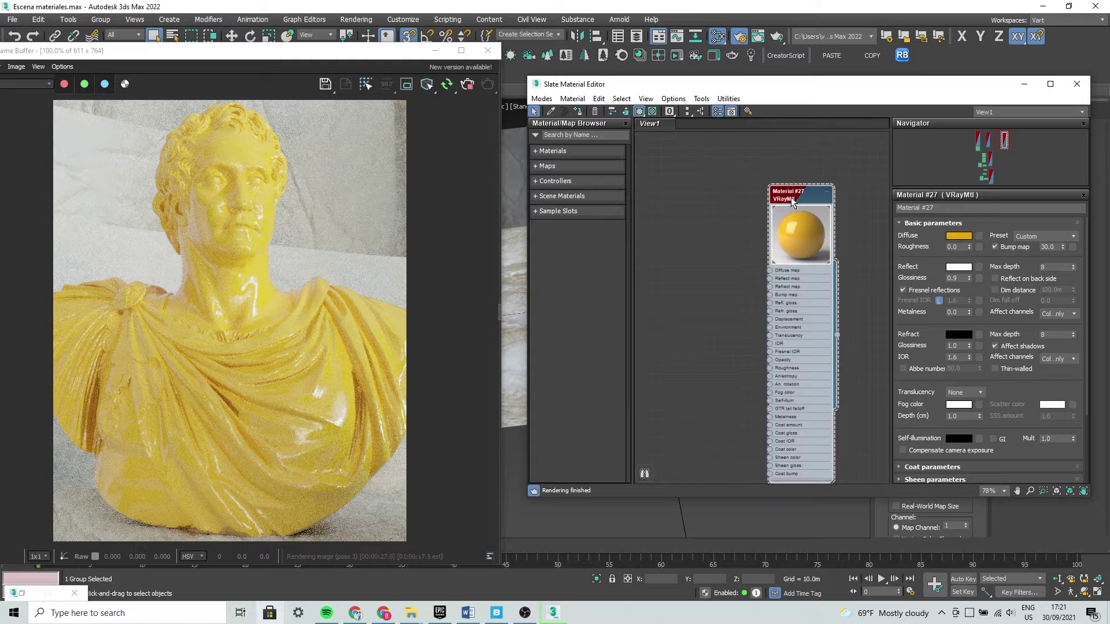
{"action": "left_click_drag", "start_coordinate": [792, 201], "coordinate": [774, 191]}
Set Material #27's diffuse colour to a deep gold of 124, 64, 0
{"action": "left_click", "coordinate": [964, 237]}
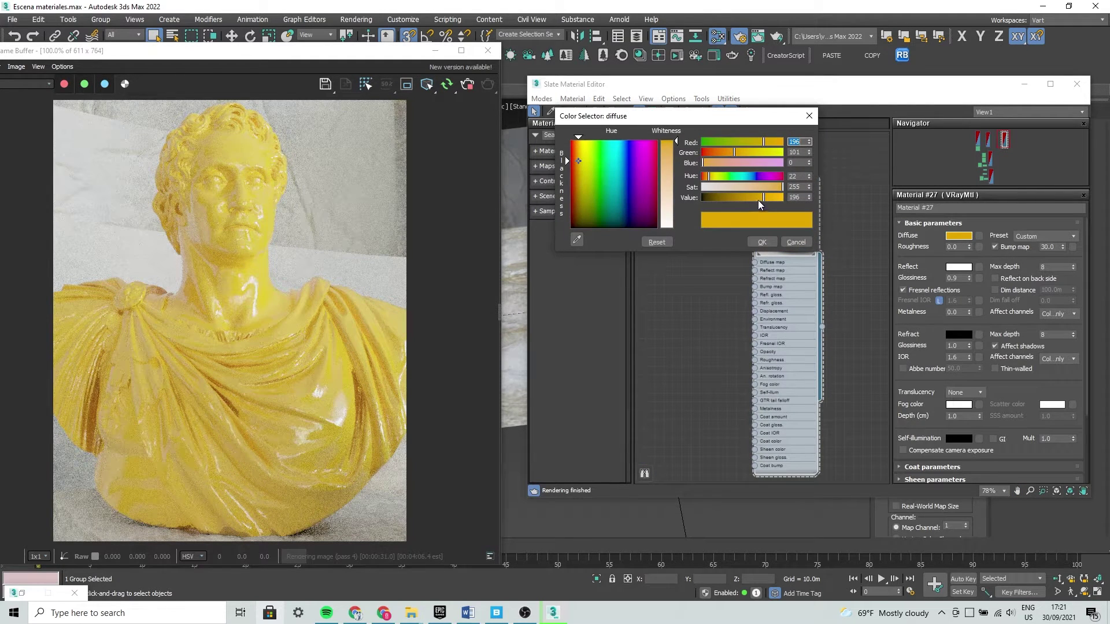
{"action": "left_click_drag", "start_coordinate": [757, 202], "coordinate": [748, 199]}
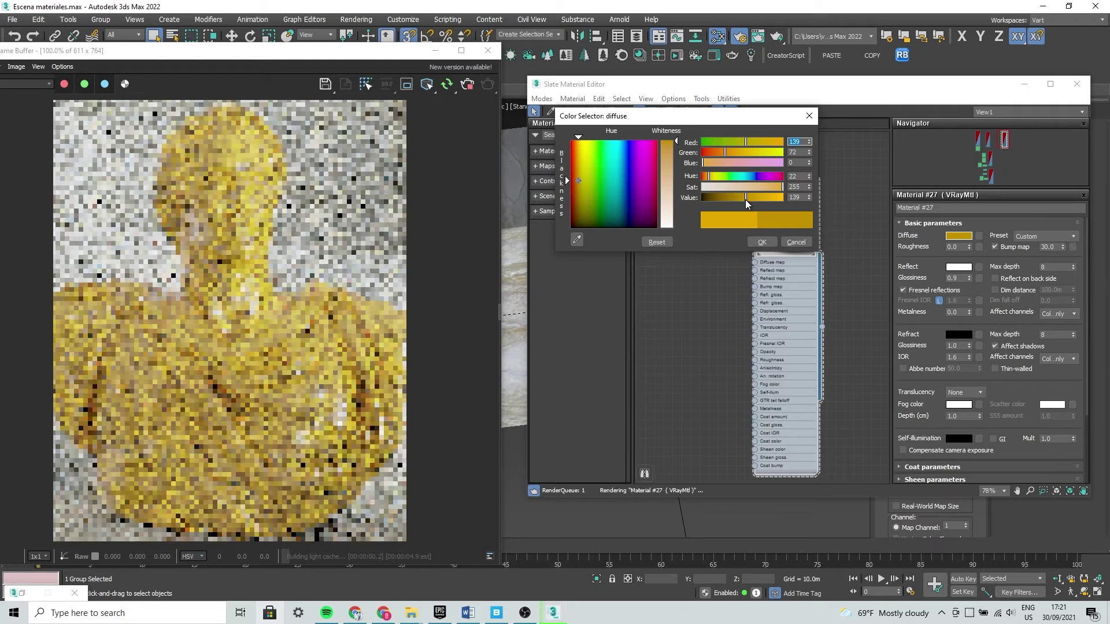
{"action": "left_click_drag", "start_coordinate": [744, 199], "coordinate": [740, 197]}
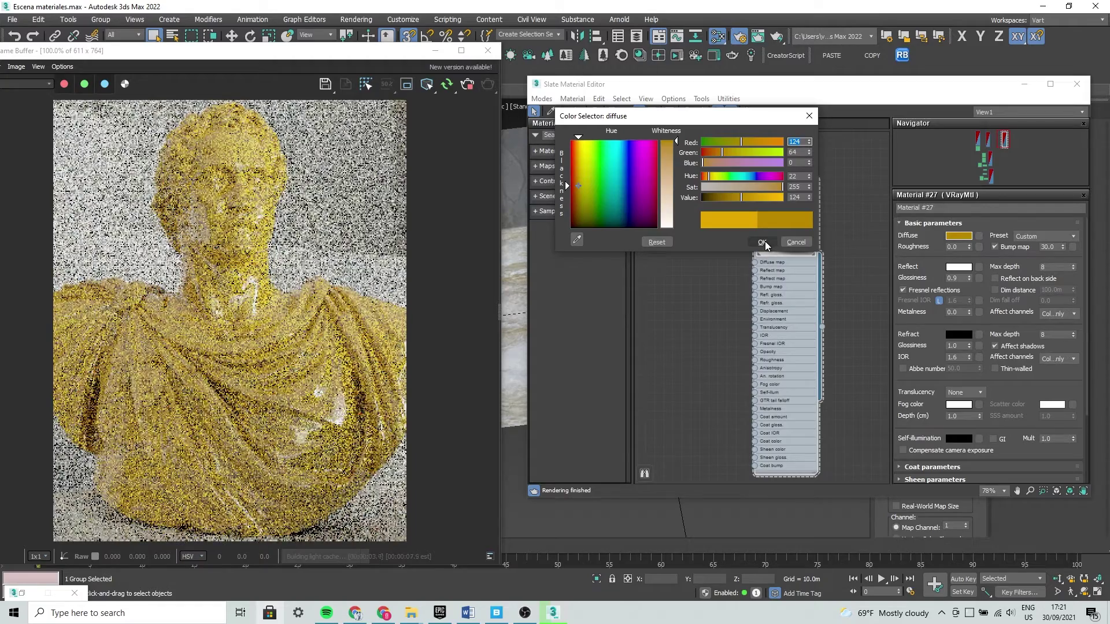
{"action": "left_click", "coordinate": [762, 242]}
{"action": "scroll", "coordinate": [710, 289], "scroll_direction": "up", "scroll_amount": 3}
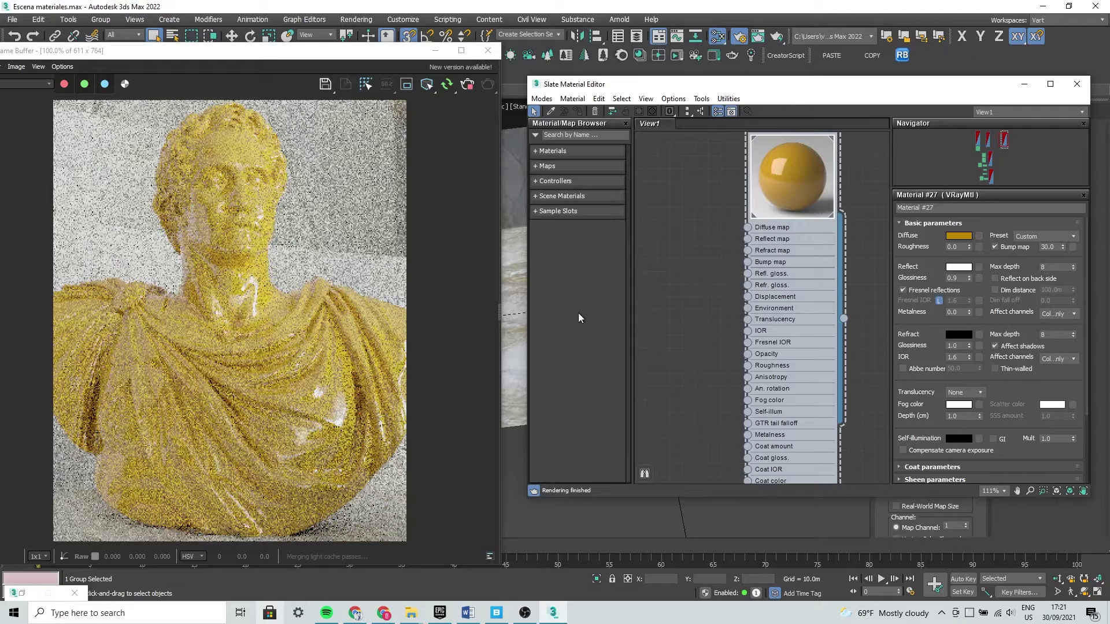
{"action": "scroll", "coordinate": [694, 303], "scroll_direction": "down", "scroll_amount": 4}
{"action": "middle_click_drag", "start_coordinate": [704, 302], "coordinate": [773, 280]}
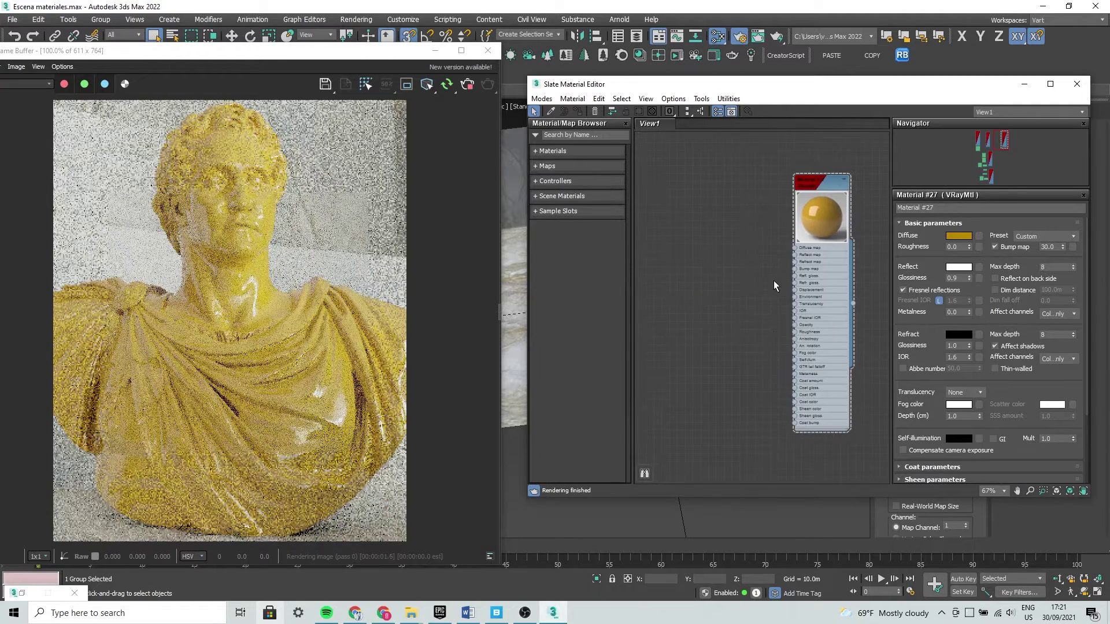
{"action": "scroll", "coordinate": [740, 312], "scroll_direction": "up", "scroll_amount": 1}
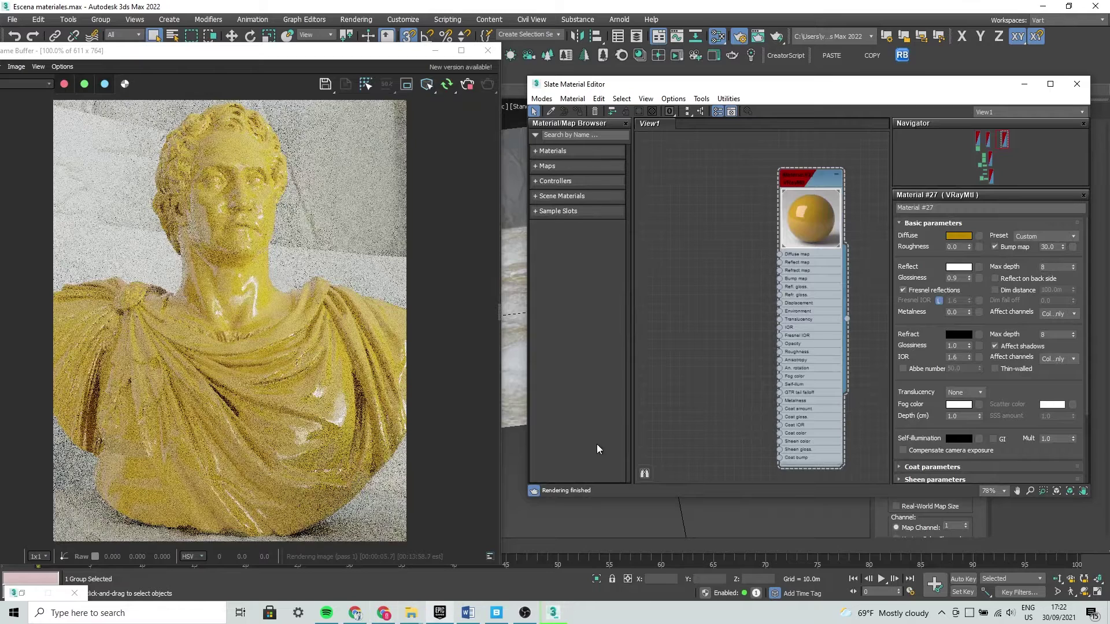
{"action": "middle_click_drag", "start_coordinate": [671, 289], "coordinate": [726, 303]}
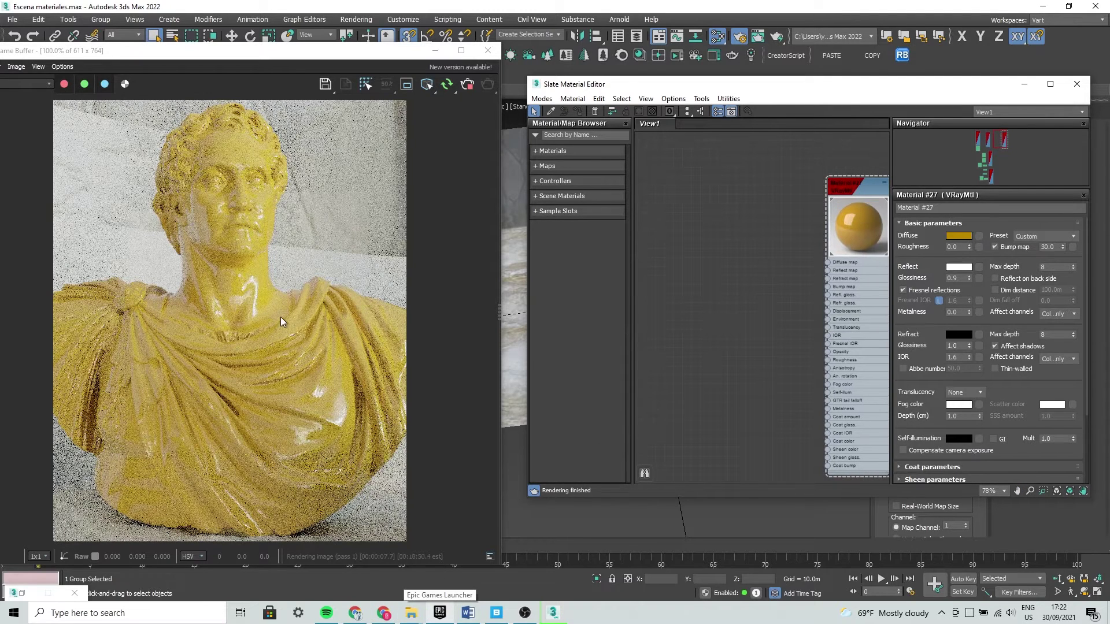
{"action": "left_click", "coordinate": [186, 208]}
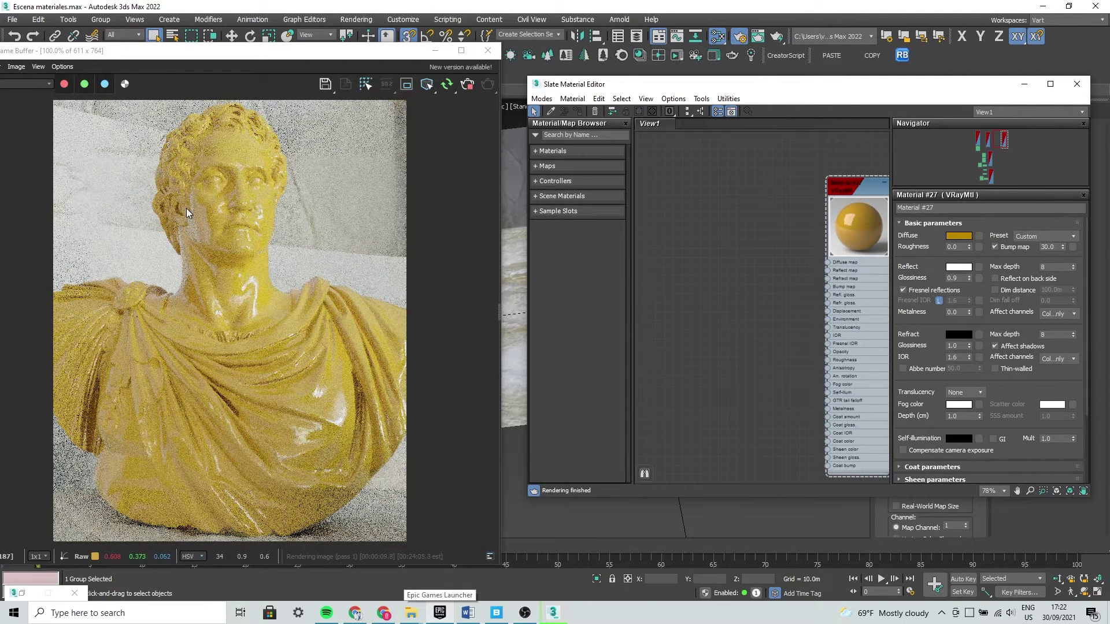
{"action": "left_click", "coordinate": [283, 167]}
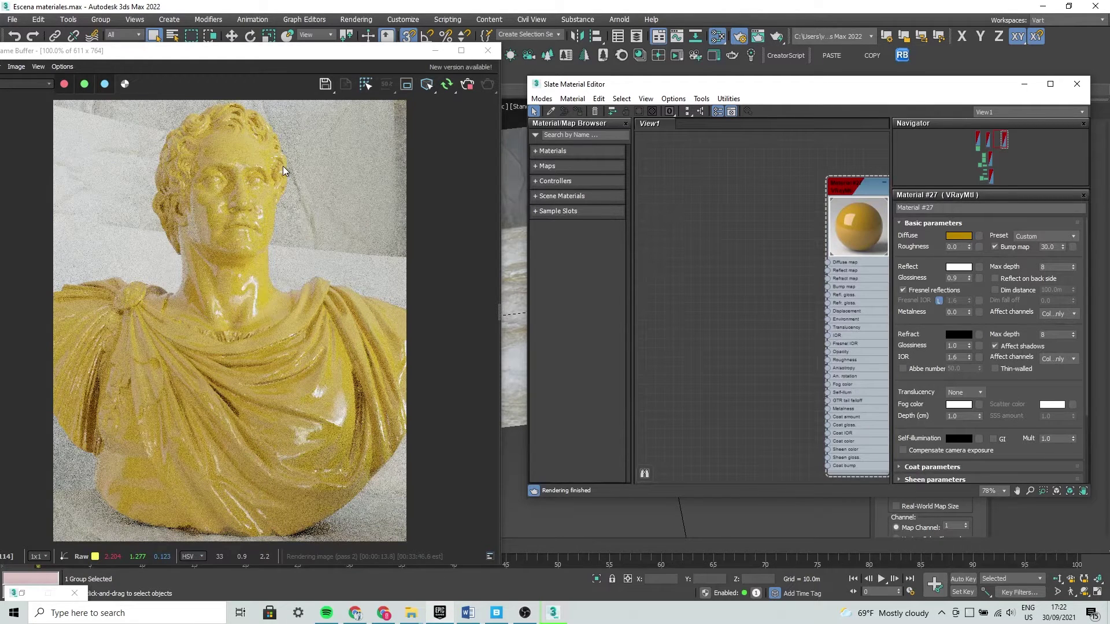
{"action": "scroll", "coordinate": [253, 216], "scroll_direction": "up", "scroll_amount": 2}
{"action": "scroll", "coordinate": [256, 302], "scroll_direction": "up", "scroll_amount": 1}
{"action": "scroll", "coordinate": [252, 315], "scroll_direction": "up", "scroll_amount": 1}
{"action": "scroll", "coordinate": [252, 313], "scroll_direction": "down", "scroll_amount": 1}
{"action": "scroll", "coordinate": [252, 313], "scroll_direction": "down", "scroll_amount": 3}
{"action": "scroll", "coordinate": [315, 362], "scroll_direction": "up", "scroll_amount": 2}
{"action": "scroll", "coordinate": [306, 365], "scroll_direction": "down", "scroll_amount": 1}
{"action": "scroll", "coordinate": [289, 366], "scroll_direction": "down", "scroll_amount": 1}
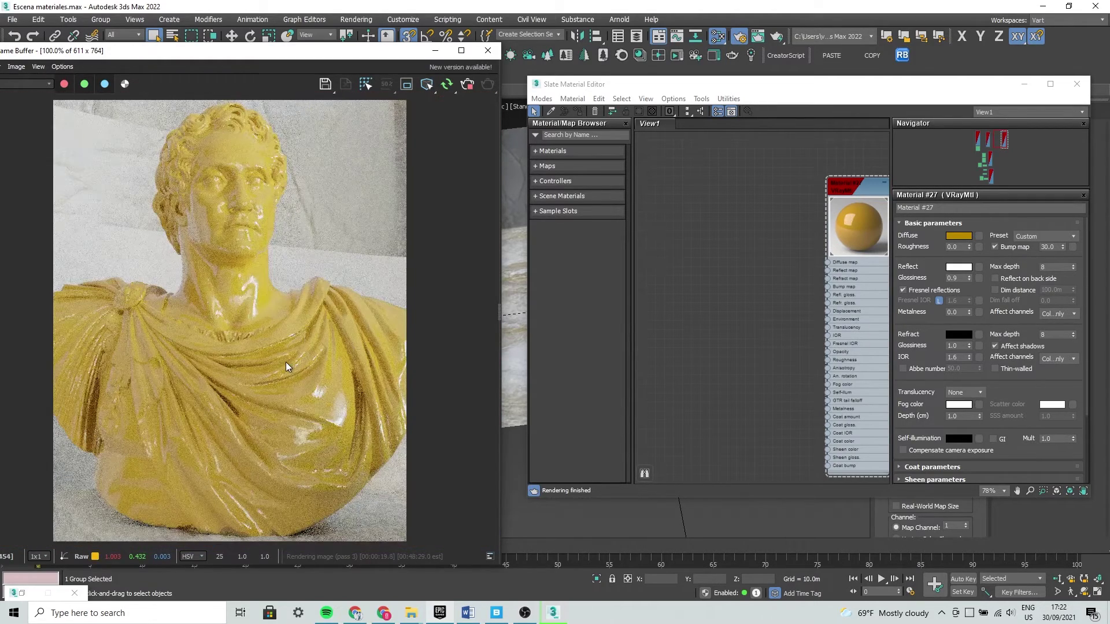
{"action": "scroll", "coordinate": [268, 379], "scroll_direction": "down", "scroll_amount": 1}
{"action": "scroll", "coordinate": [241, 352], "scroll_direction": "up", "scroll_amount": 1}
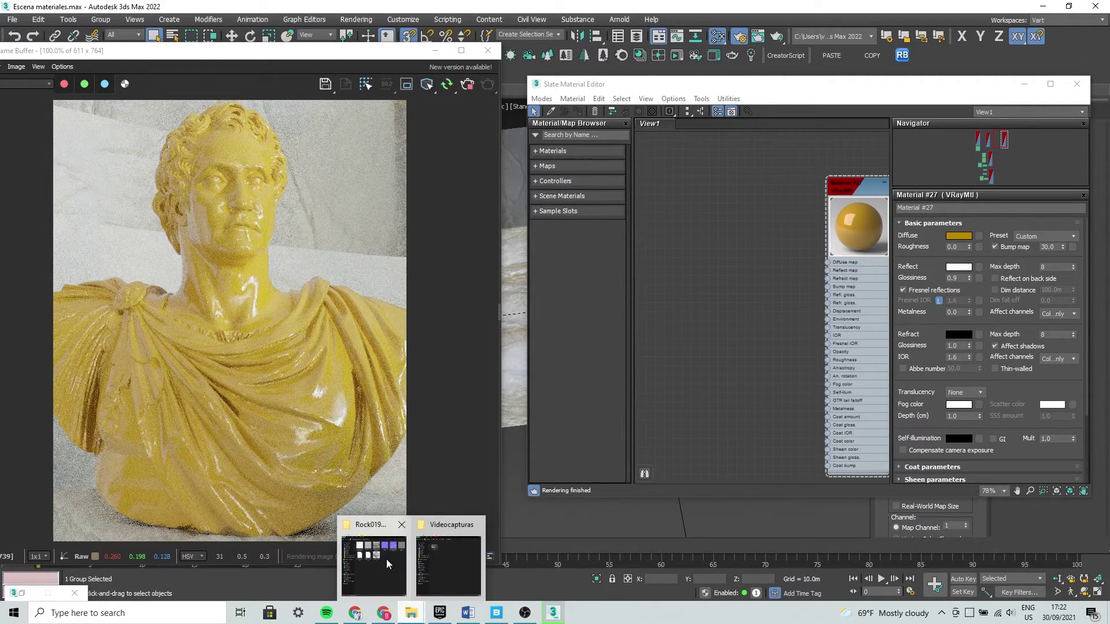
In Explorer, go up to 02.Materiales y textura and open the Imperfecciones folder
{"action": "left_click", "coordinate": [376, 562]}
{"action": "left_click_drag", "start_coordinate": [313, 101], "coordinate": [845, 92]}
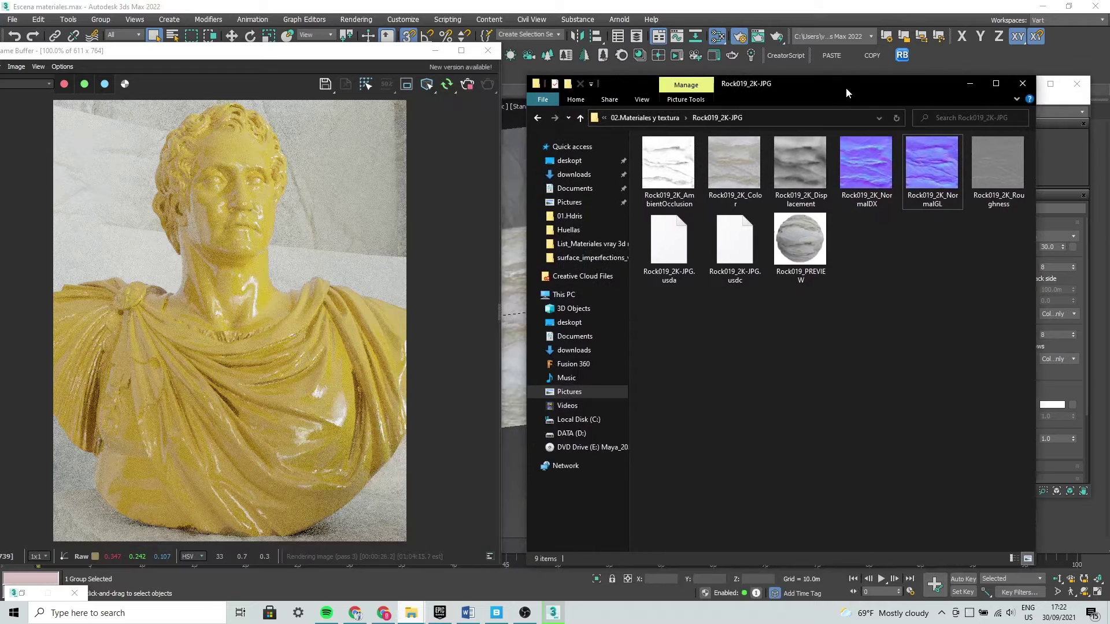
{"action": "left_click", "coordinate": [538, 118]}
{"action": "left_click", "coordinate": [678, 192]}
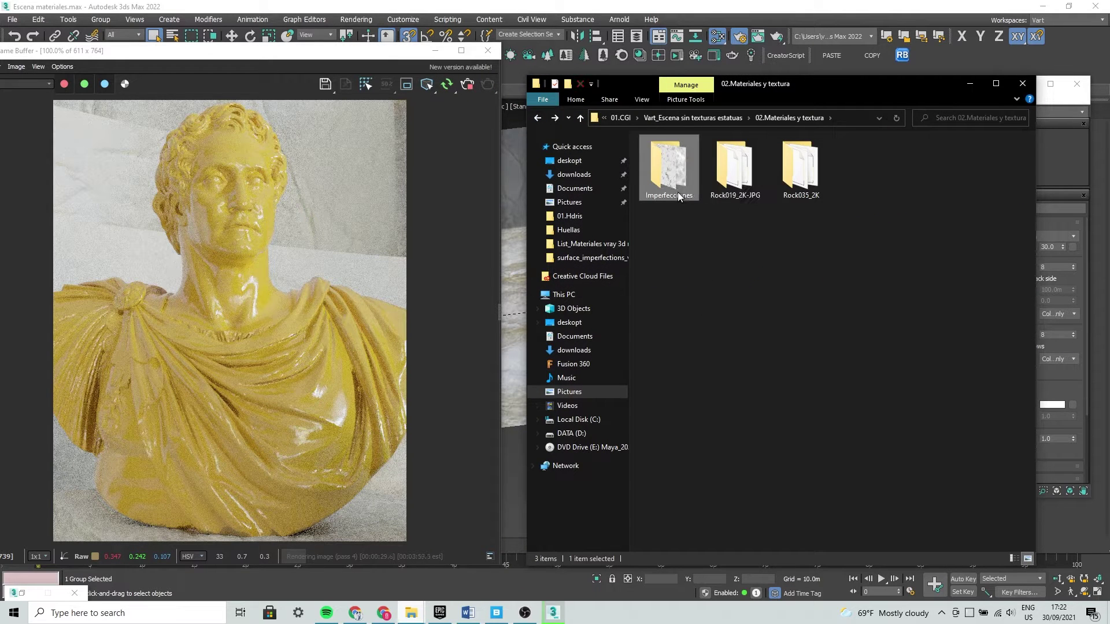
{"action": "double_click", "coordinate": [678, 192]}
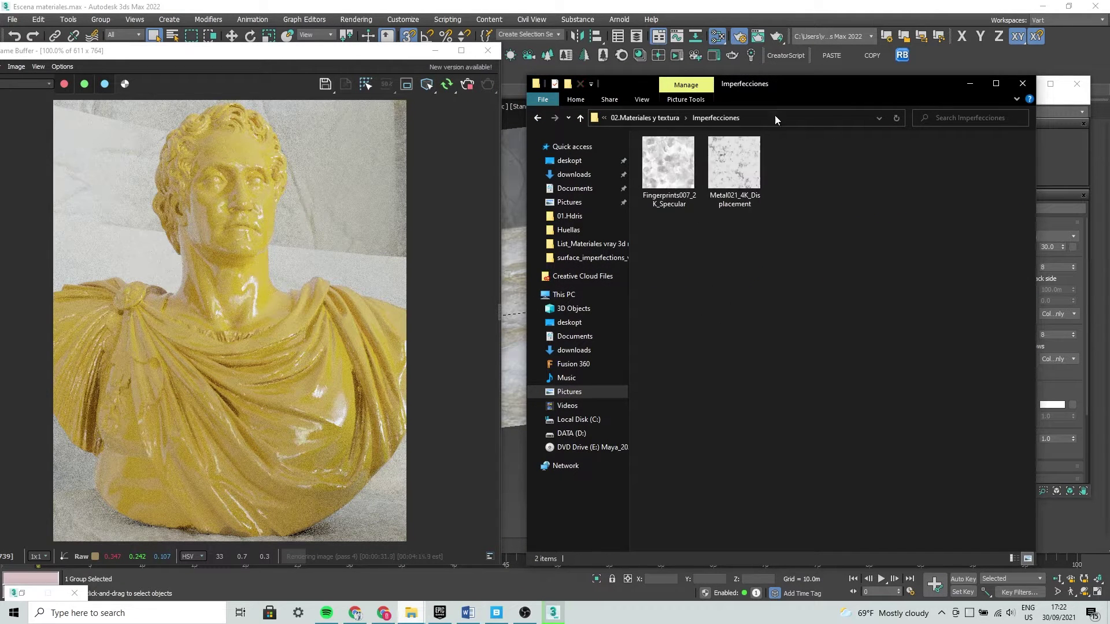
{"action": "mouse_move", "coordinate": [801, 80]}
{"action": "left_mouse_down"}
{"action": "mouse_move", "coordinate": [745, 102]}
{"action": "mouse_move", "coordinate": [447, 106]}
{"action": "mouse_move", "coordinate": [338, 81]}
{"action": "left_mouse_up"}
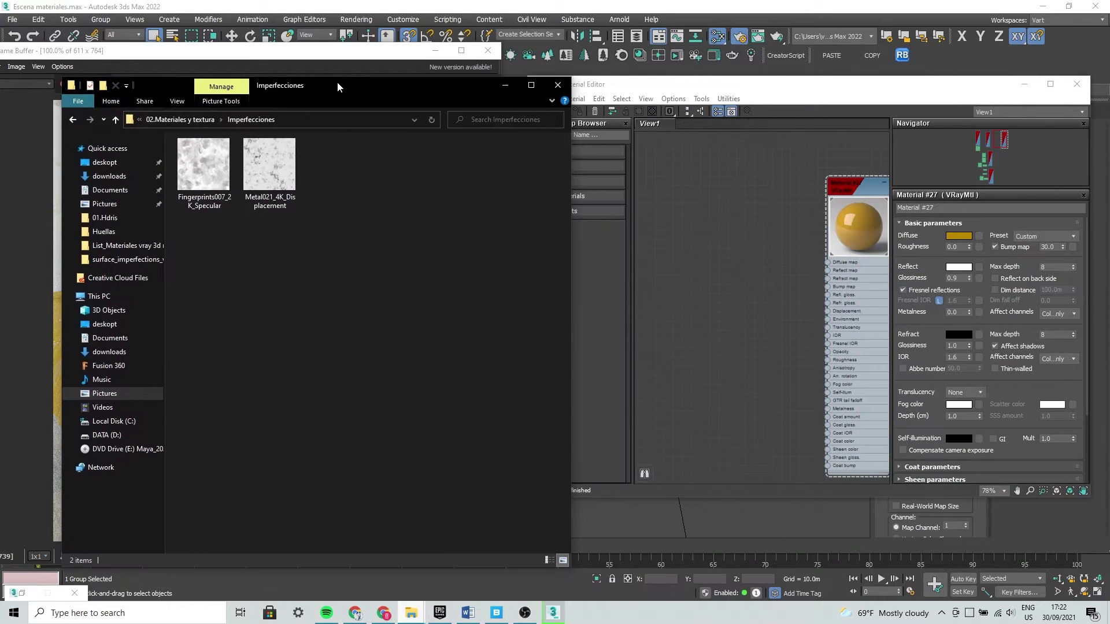
Open Fingerprints007_2K_Specular.jpg in the Photos viewer
{"action": "left_click", "coordinate": [205, 181]}
{"action": "left_click", "coordinate": [306, 237]}
{"action": "double_click", "coordinate": [212, 183]}
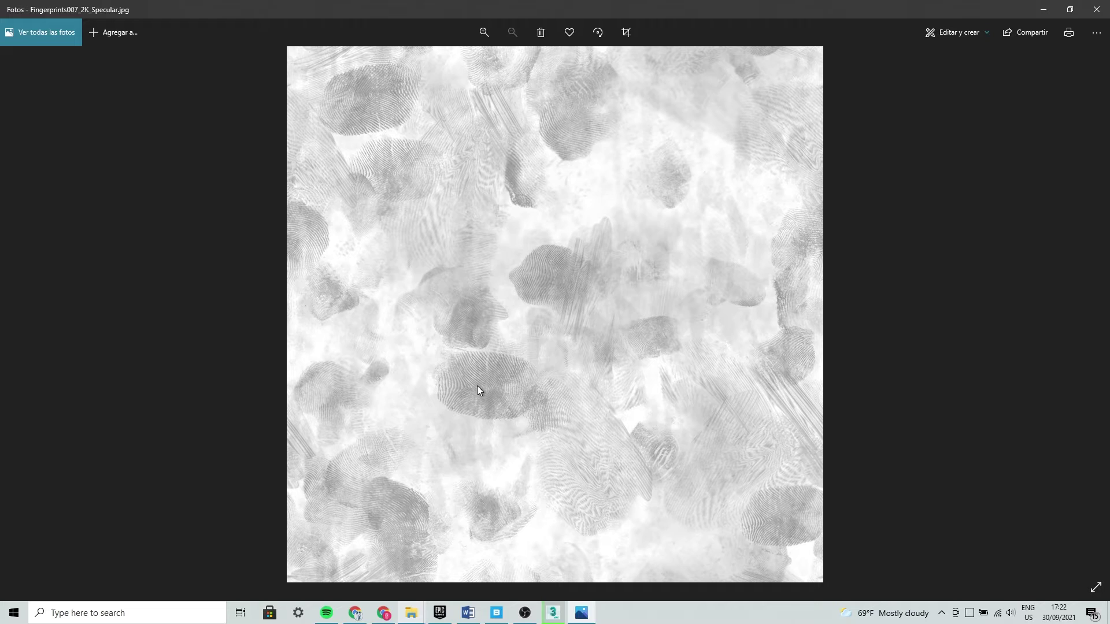
{"action": "scroll", "coordinate": [477, 386], "scroll_direction": "up", "scroll_amount": 1}
{"action": "scroll", "coordinate": [477, 386], "scroll_direction": "up", "scroll_amount": 1}
{"action": "scroll", "coordinate": [476, 386], "scroll_direction": "up", "scroll_amount": 1}
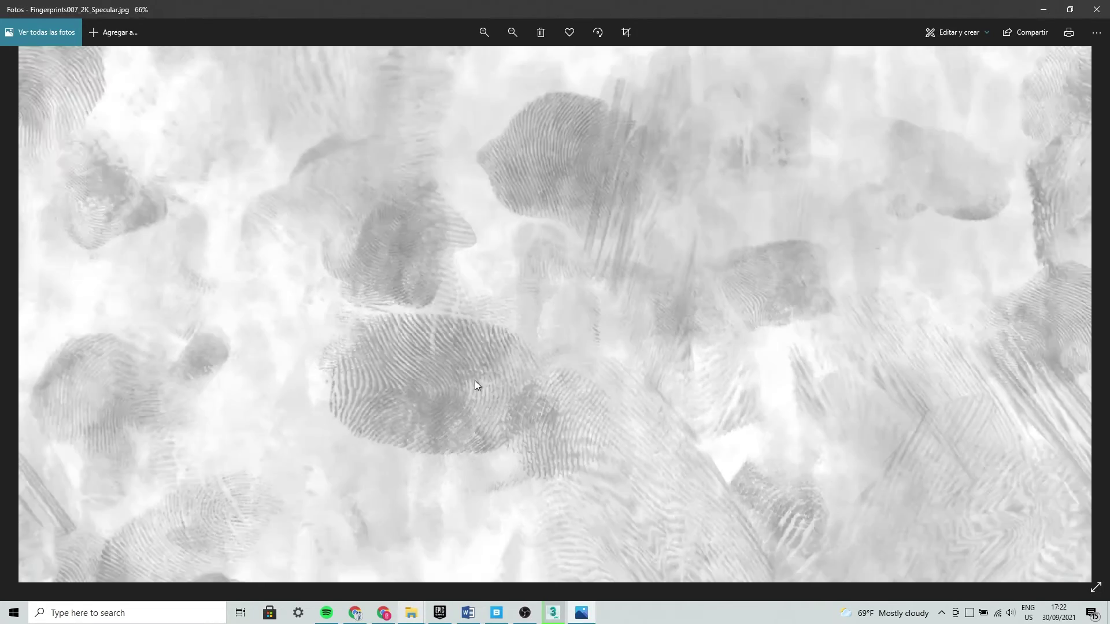
{"action": "scroll", "coordinate": [476, 384], "scroll_direction": "down", "scroll_amount": 1}
{"action": "scroll", "coordinate": [476, 385], "scroll_direction": "up", "scroll_amount": 1}
{"action": "scroll", "coordinate": [476, 384], "scroll_direction": "down", "scroll_amount": 1}
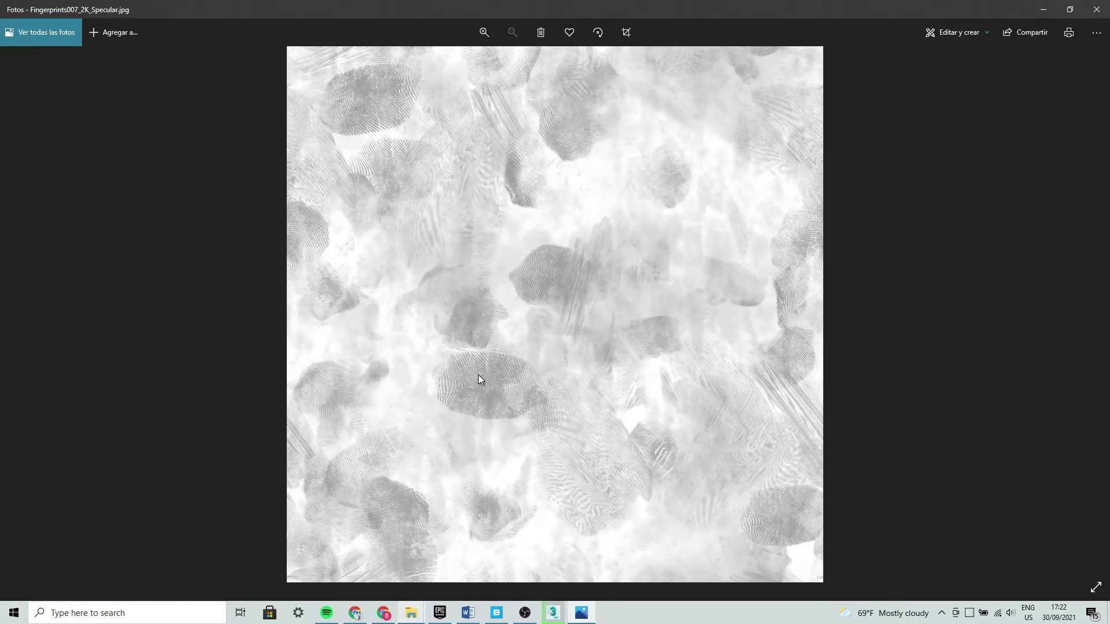
{"action": "left_click", "coordinate": [1096, 9]}
Drag Fingerprints007_2K_Specular.jpg from Explorer into the Slate view as a bitmap node
{"action": "mouse_move", "coordinate": [459, 81]}
{"action": "left_mouse_down"}
{"action": "mouse_move", "coordinate": [615, 284]}
{"action": "mouse_move", "coordinate": [447, 408]}
{"action": "mouse_move", "coordinate": [717, 273]}
{"action": "mouse_move", "coordinate": [632, 140]}
{"action": "mouse_move", "coordinate": [601, 206]}
{"action": "mouse_move", "coordinate": [498, 104]}
{"action": "left_mouse_up"}
{"action": "mouse_move", "coordinate": [267, 199]}
{"action": "left_mouse_down"}
{"action": "mouse_move", "coordinate": [775, 290]}
{"action": "mouse_move", "coordinate": [724, 325]}
{"action": "left_mouse_up"}
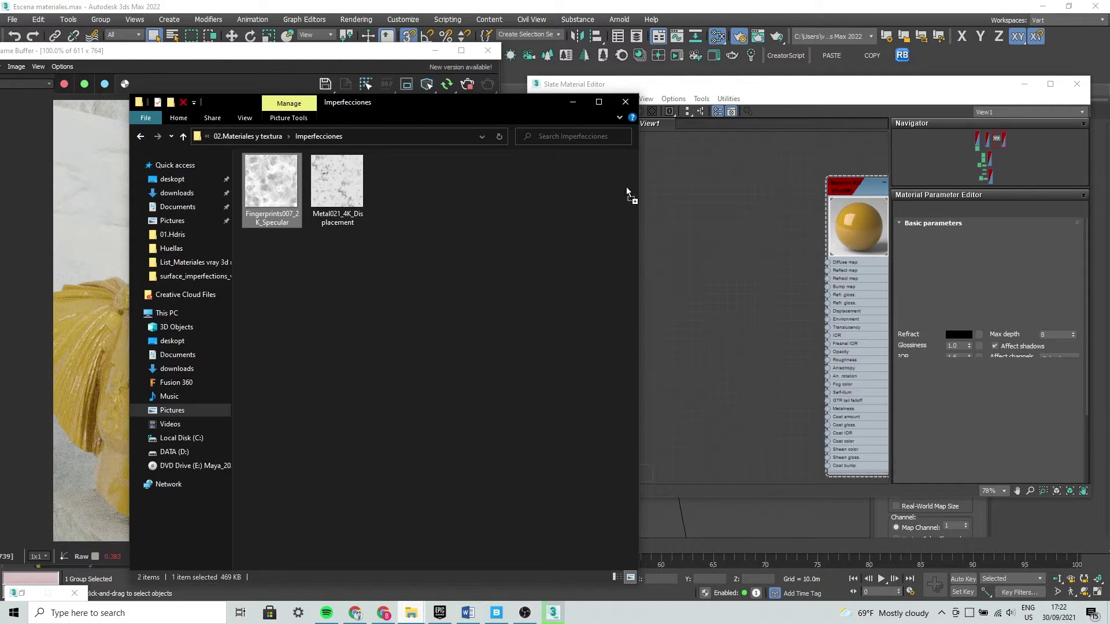
{"action": "left_click", "coordinate": [690, 291]}
{"action": "scroll", "coordinate": [759, 286], "scroll_direction": "up", "scroll_amount": 3}
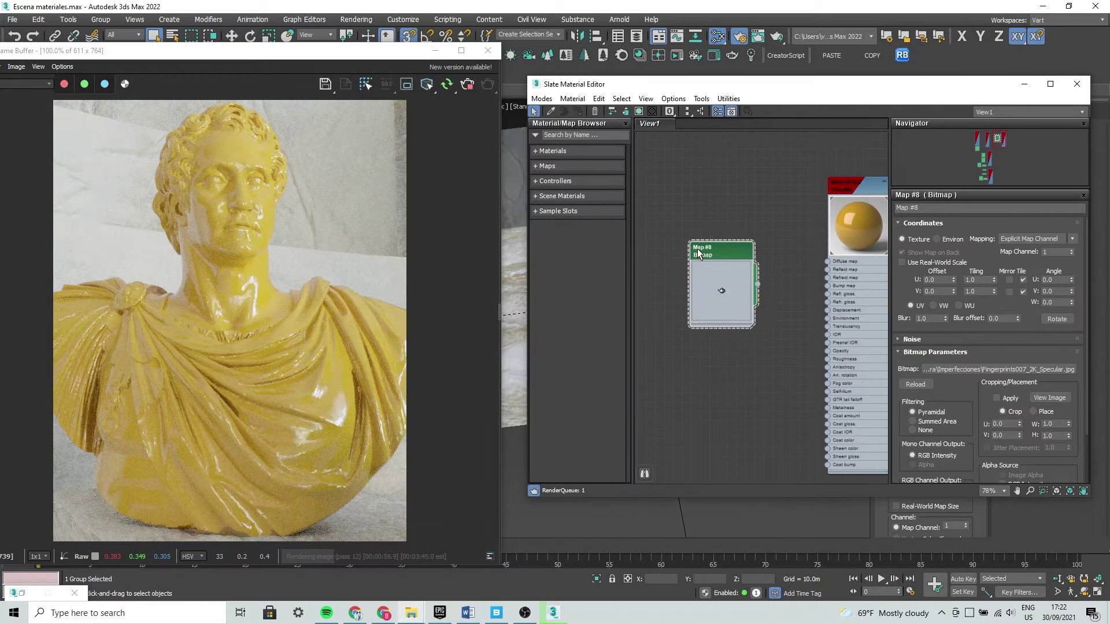
{"action": "scroll", "coordinate": [758, 286], "scroll_direction": "up", "scroll_amount": 1}
{"action": "scroll", "coordinate": [699, 328], "scroll_direction": "up", "scroll_amount": 1}
Wire the Map #8 fingerprint bitmap into Material #27's Refl. gloss. input
{"action": "left_click_drag", "start_coordinate": [666, 313], "coordinate": [817, 366]}
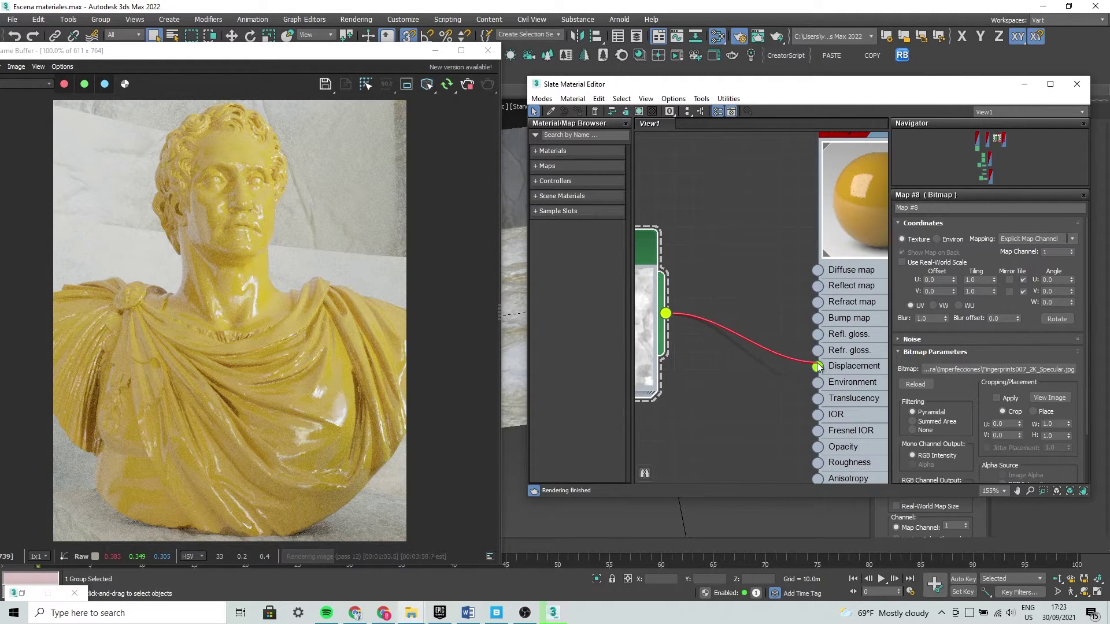
{"action": "left_click_drag", "start_coordinate": [818, 366], "coordinate": [817, 334]}
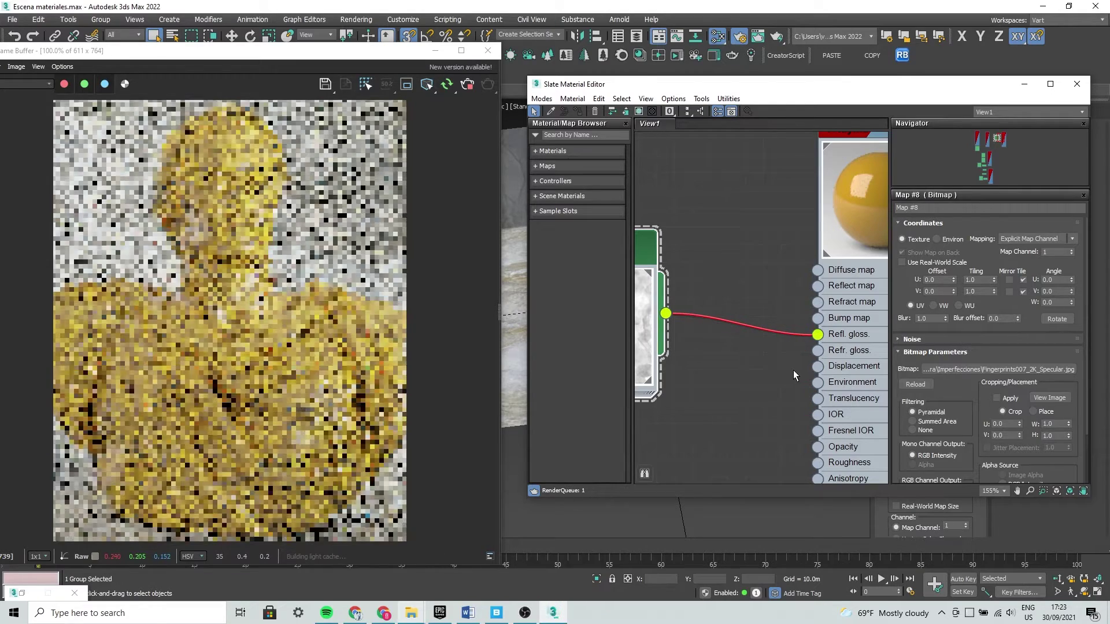
{"action": "scroll", "coordinate": [796, 313], "scroll_direction": "up", "scroll_amount": 2}
{"action": "middle_click_drag", "start_coordinate": [779, 331], "coordinate": [736, 360]}
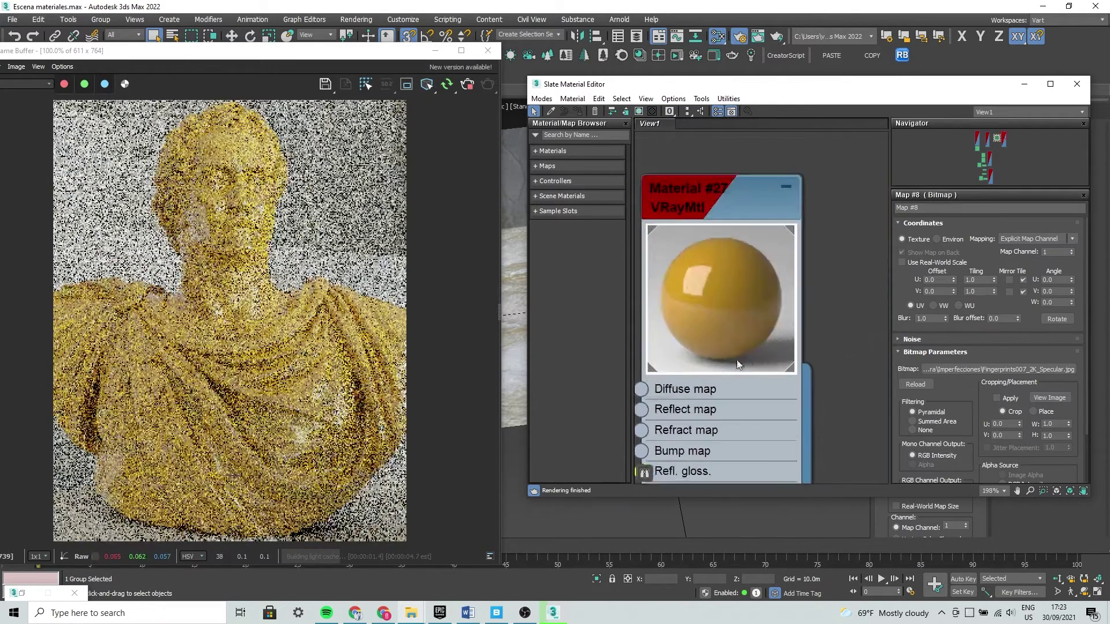
{"action": "double_click", "coordinate": [713, 302]}
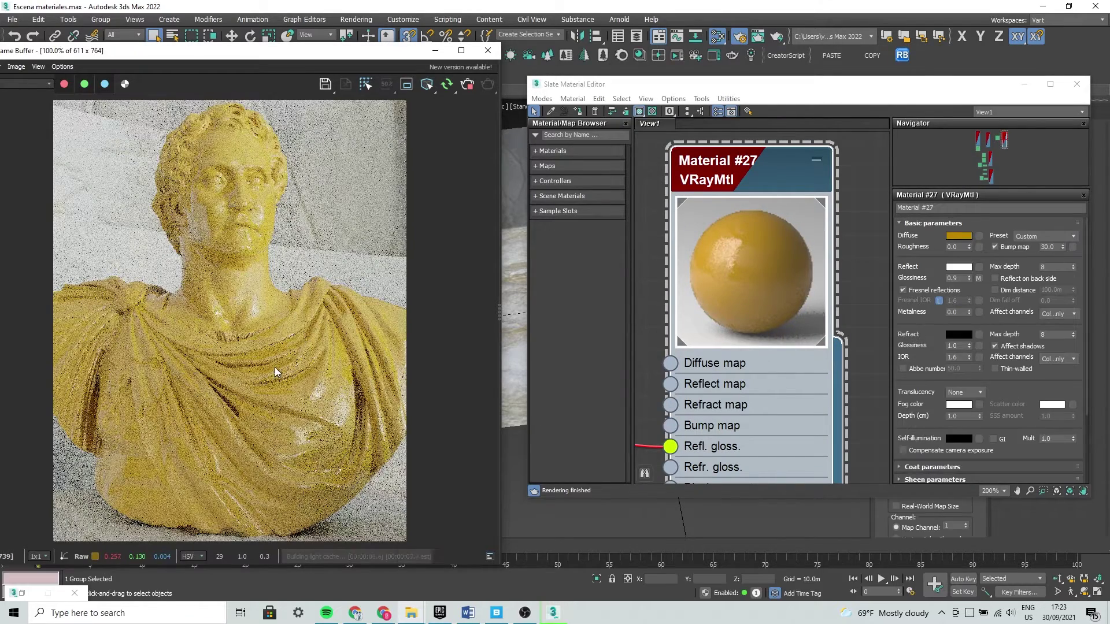
Set a V-Ray render region over the bust's head and shoulders
{"action": "scroll", "coordinate": [276, 366], "scroll_direction": "up", "scroll_amount": 1}
{"action": "scroll", "coordinate": [268, 348], "scroll_direction": "down", "scroll_amount": 1}
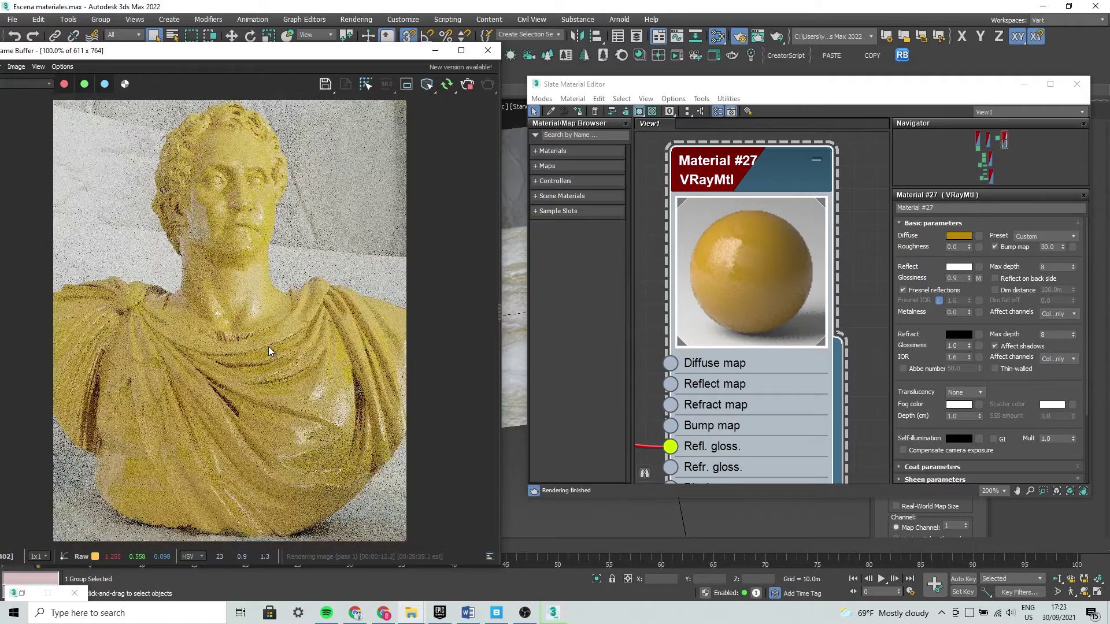
{"action": "scroll", "coordinate": [233, 255], "scroll_direction": "up", "scroll_amount": 1}
{"action": "scroll", "coordinate": [262, 374], "scroll_direction": "down", "scroll_amount": 1}
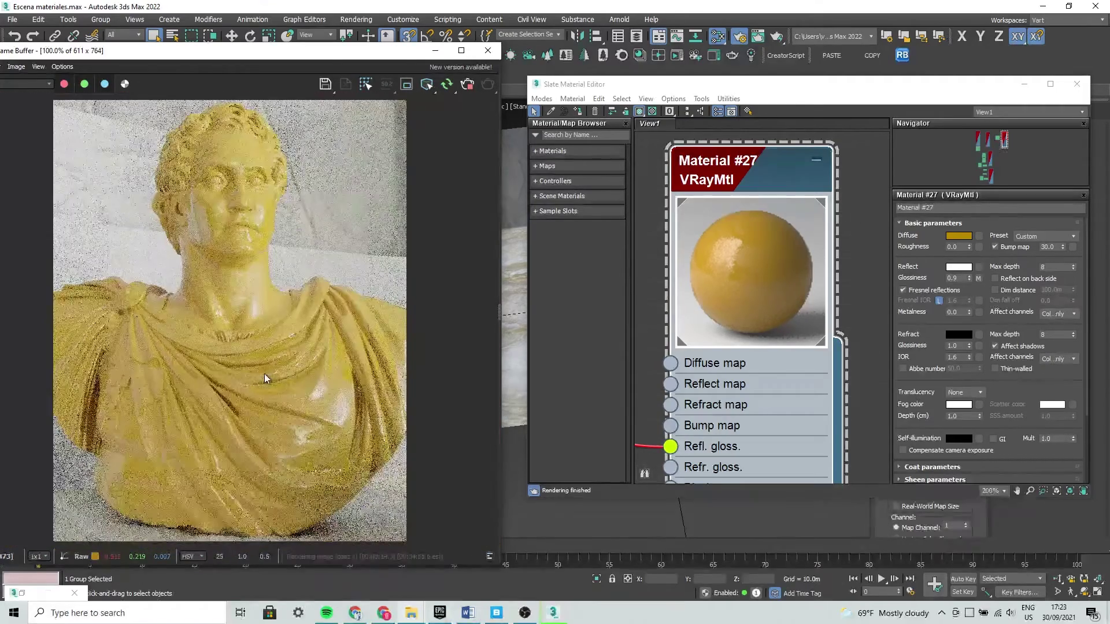
{"action": "left_click", "coordinate": [406, 86]}
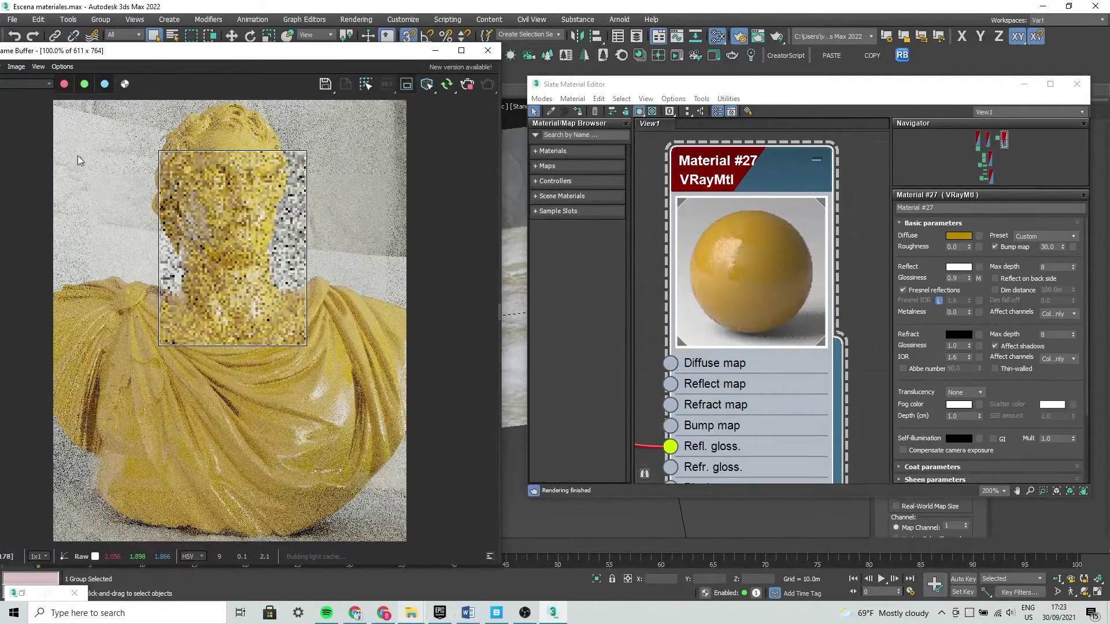
{"action": "left_click_drag", "start_coordinate": [121, 131], "coordinate": [408, 402]}
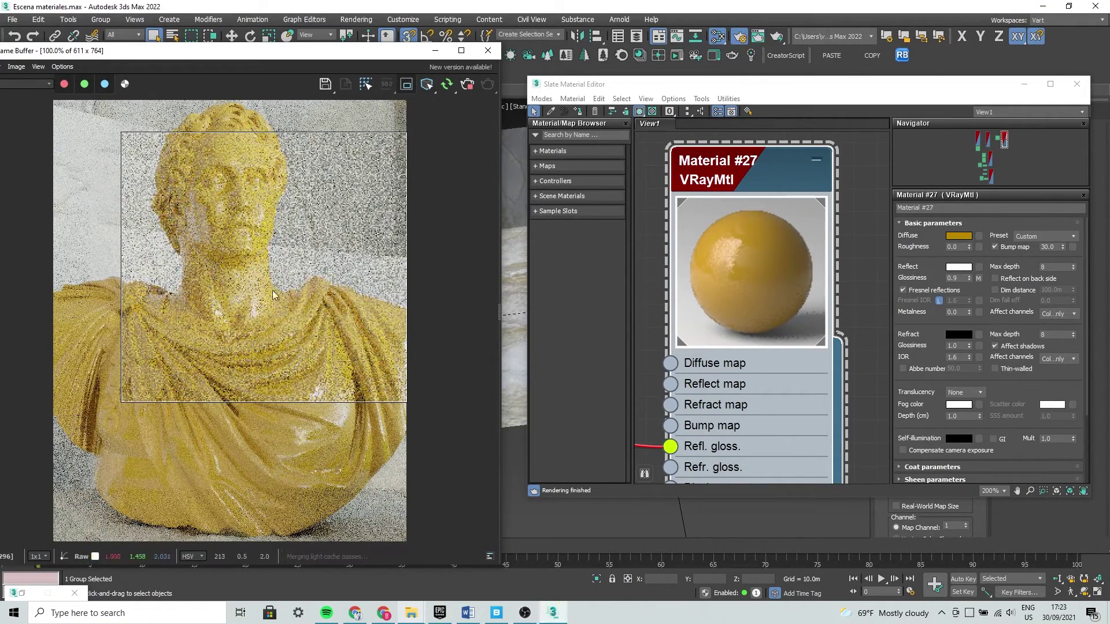
Zoom and pan the frame buffer to inspect the statue's face, chin and neck
{"action": "scroll", "coordinate": [241, 311], "scroll_direction": "up", "scroll_amount": 1}
{"action": "scroll", "coordinate": [242, 311], "scroll_direction": "up", "scroll_amount": 1}
{"action": "scroll", "coordinate": [241, 311], "scroll_direction": "down", "scroll_amount": 1}
{"action": "scroll", "coordinate": [242, 311], "scroll_direction": "down", "scroll_amount": 1}
{"action": "middle_click_drag", "start_coordinate": [269, 290], "coordinate": [260, 377]}
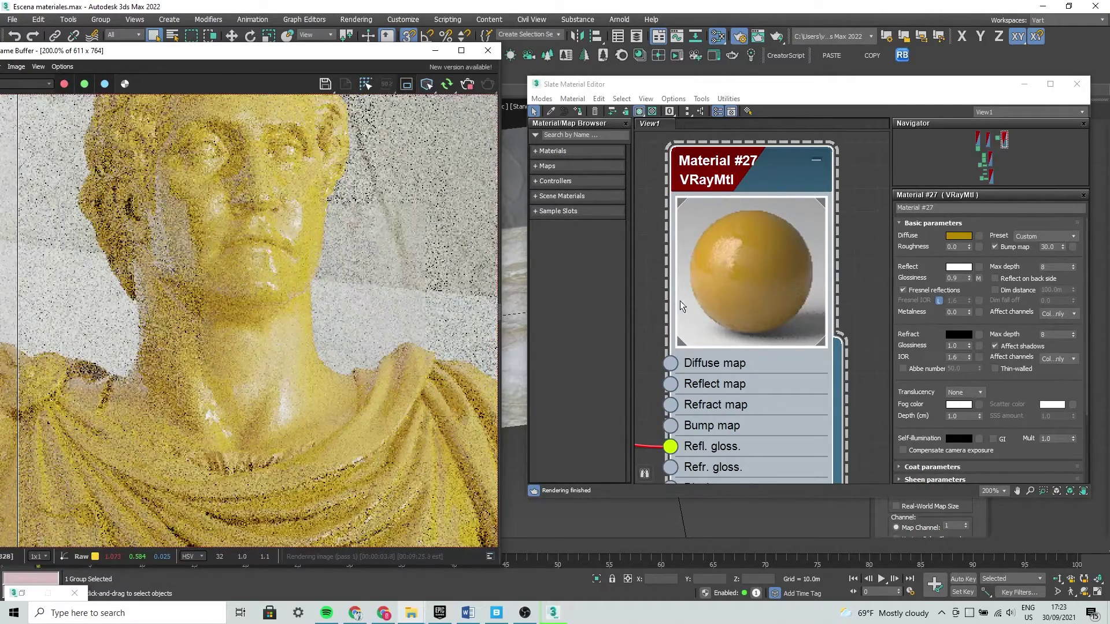
{"action": "scroll", "coordinate": [269, 427], "scroll_direction": "up", "scroll_amount": 1}
{"action": "scroll", "coordinate": [289, 400], "scroll_direction": "up", "scroll_amount": 1}
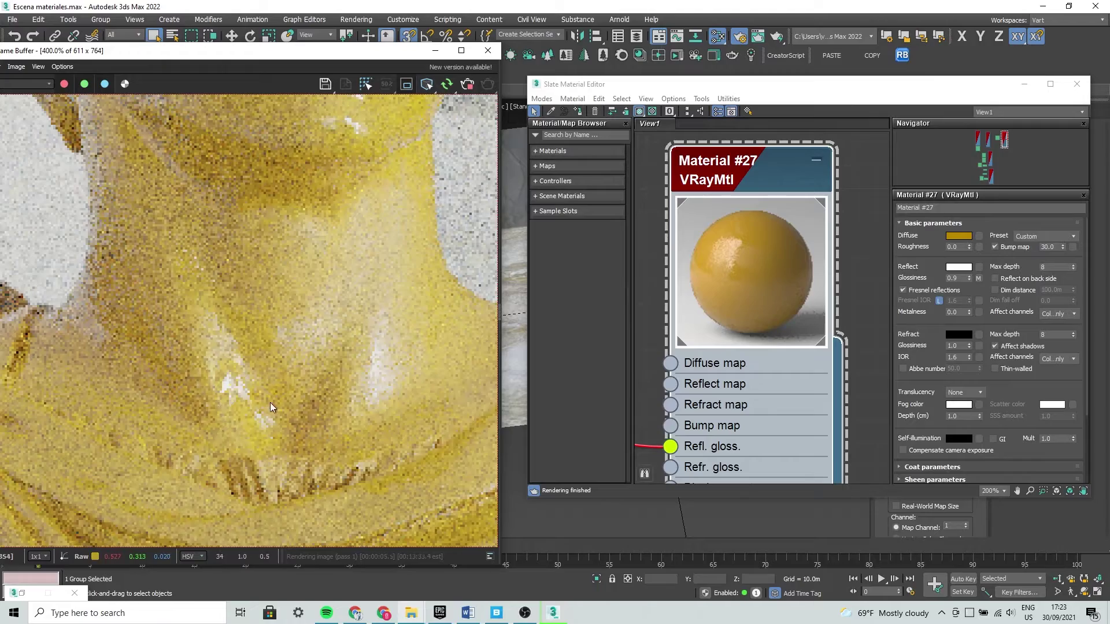
{"action": "scroll", "coordinate": [224, 389], "scroll_direction": "down", "scroll_amount": 1}
{"action": "mouse_move", "coordinate": [272, 287]}
{"action": "middle_mouse_down"}
{"action": "mouse_move", "coordinate": [290, 412]}
{"action": "mouse_move", "coordinate": [276, 340]}
{"action": "middle_mouse_up"}
{"action": "scroll", "coordinate": [286, 249], "scroll_direction": "up", "scroll_amount": 1}
{"action": "scroll", "coordinate": [285, 248], "scroll_direction": "down", "scroll_amount": 1}
{"action": "scroll", "coordinate": [276, 341], "scroll_direction": "down", "scroll_amount": 1}
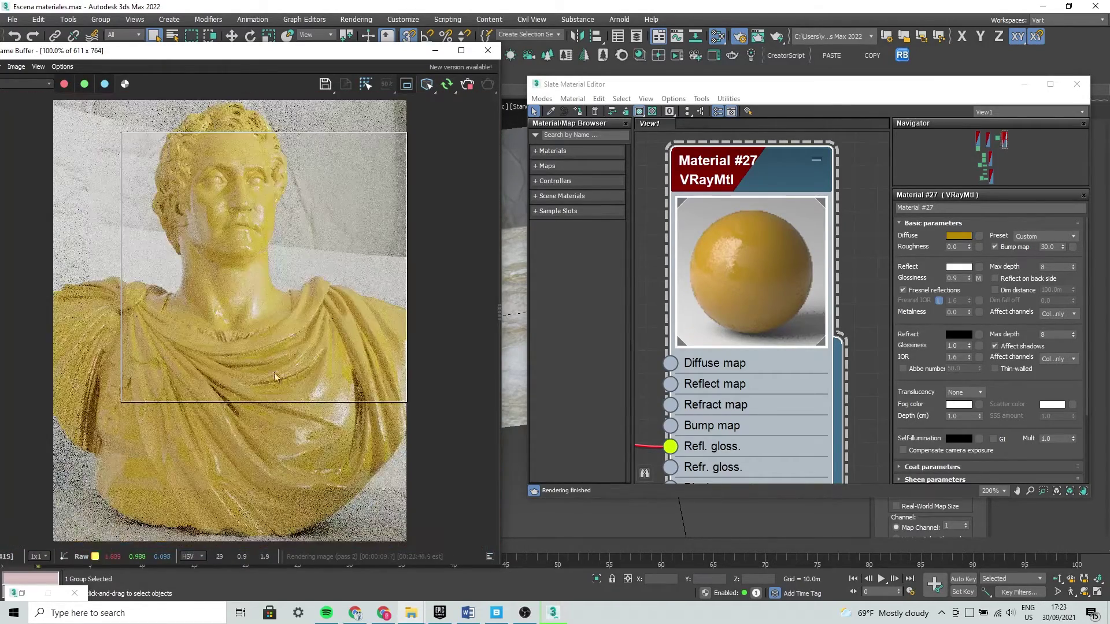
{"action": "scroll", "coordinate": [274, 372], "scroll_direction": "up", "scroll_amount": 1}
{"action": "middle_click_drag", "start_coordinate": [358, 399], "coordinate": [331, 435]}
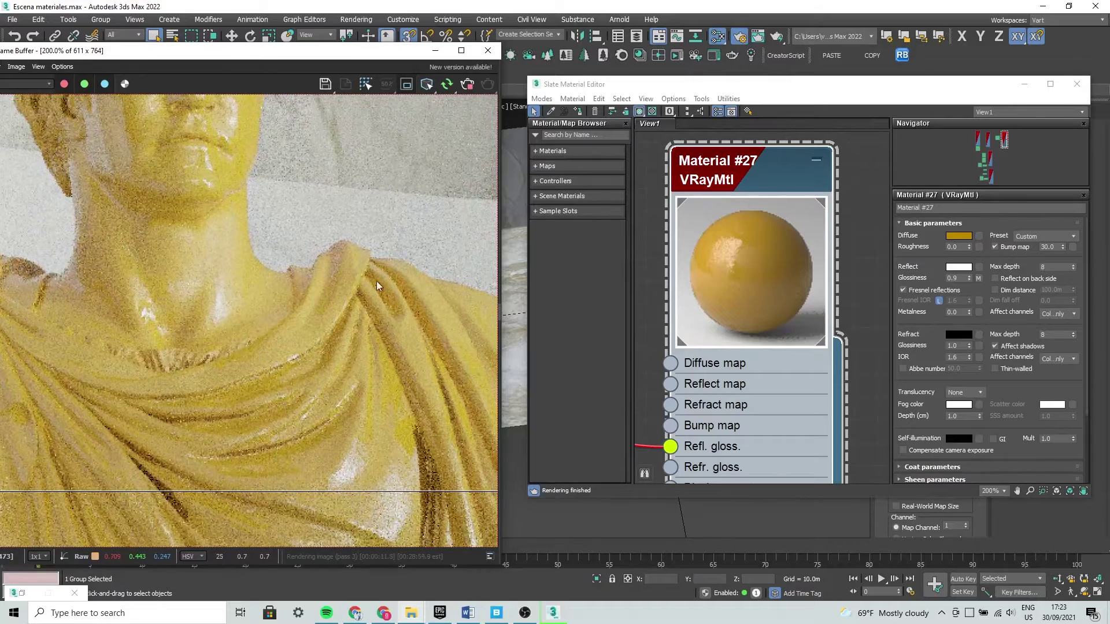
{"action": "mouse_move", "coordinate": [224, 340]}
{"action": "middle_mouse_down"}
{"action": "mouse_move", "coordinate": [248, 329]}
{"action": "mouse_move", "coordinate": [252, 403]}
{"action": "middle_mouse_up"}
{"action": "scroll", "coordinate": [252, 404], "scroll_direction": "up", "scroll_amount": 1}
{"action": "middle_click_drag", "start_coordinate": [253, 220], "coordinate": [274, 254]}
{"action": "mouse_move", "coordinate": [262, 355]}
{"action": "middle_mouse_down"}
{"action": "mouse_move", "coordinate": [268, 325]}
{"action": "mouse_move", "coordinate": [226, 338]}
{"action": "middle_mouse_up"}
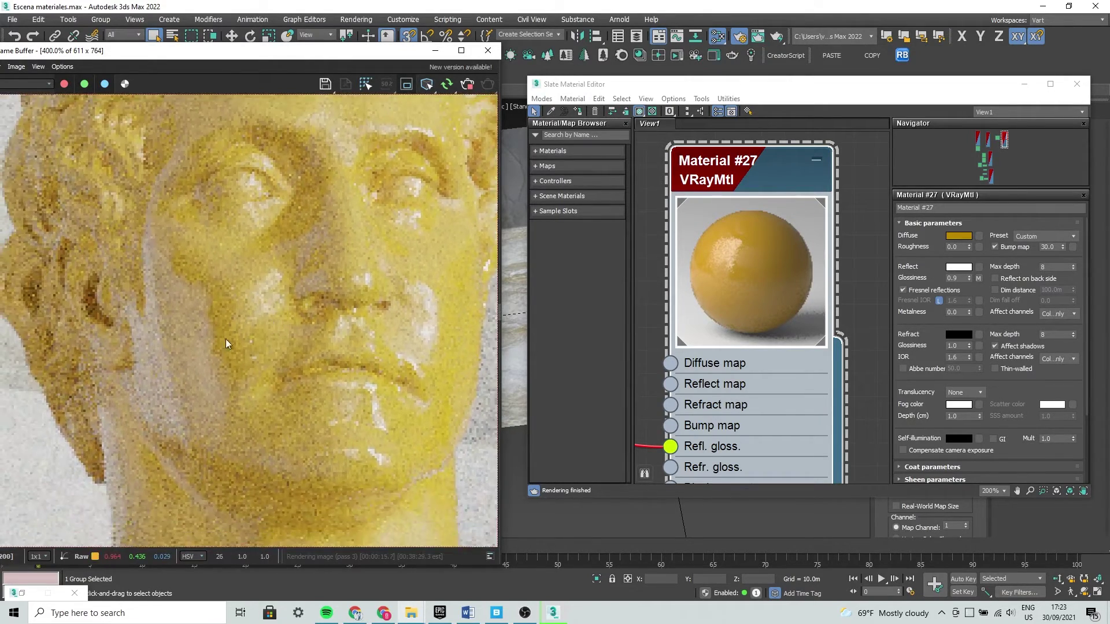
{"action": "scroll", "coordinate": [262, 293], "scroll_direction": "down", "scroll_amount": 2}
{"action": "scroll", "coordinate": [247, 290], "scroll_direction": "up", "scroll_amount": 1}
{"action": "middle_click_drag", "start_coordinate": [248, 290], "coordinate": [263, 356]}
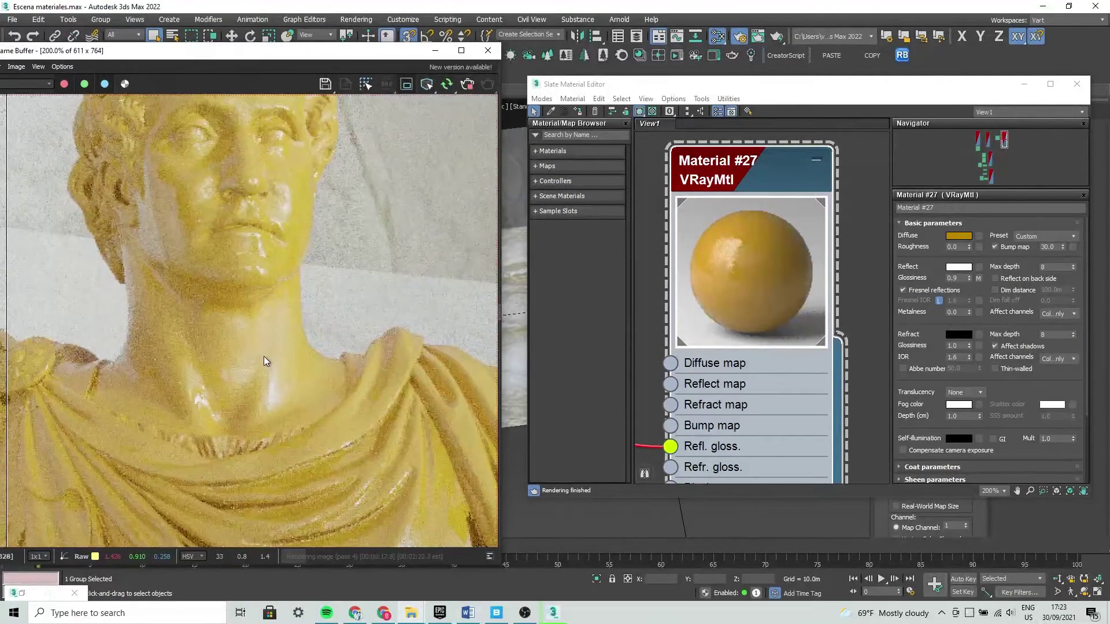
{"action": "scroll", "coordinate": [232, 303], "scroll_direction": "down", "scroll_amount": 1}
Mark a larger region around the head and upper body and re-render it
{"action": "left_click_drag", "start_coordinate": [153, 121], "coordinate": [362, 429]}
{"action": "key", "text": "shift+q"}
{"action": "left_click", "coordinate": [466, 86]}
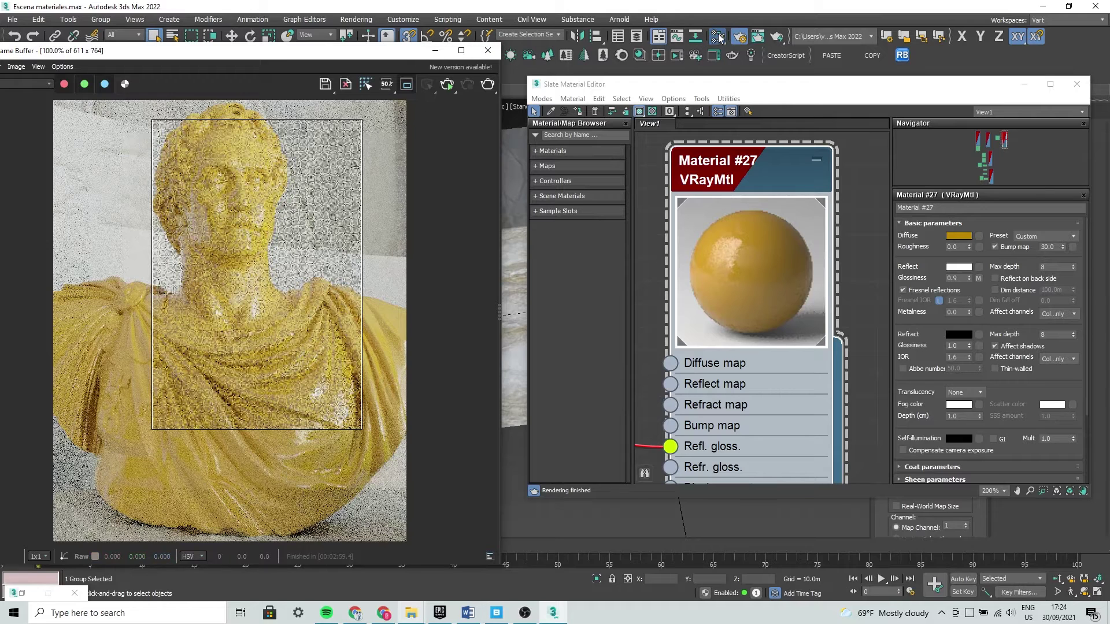
{"action": "left_click", "coordinate": [23, 593]}
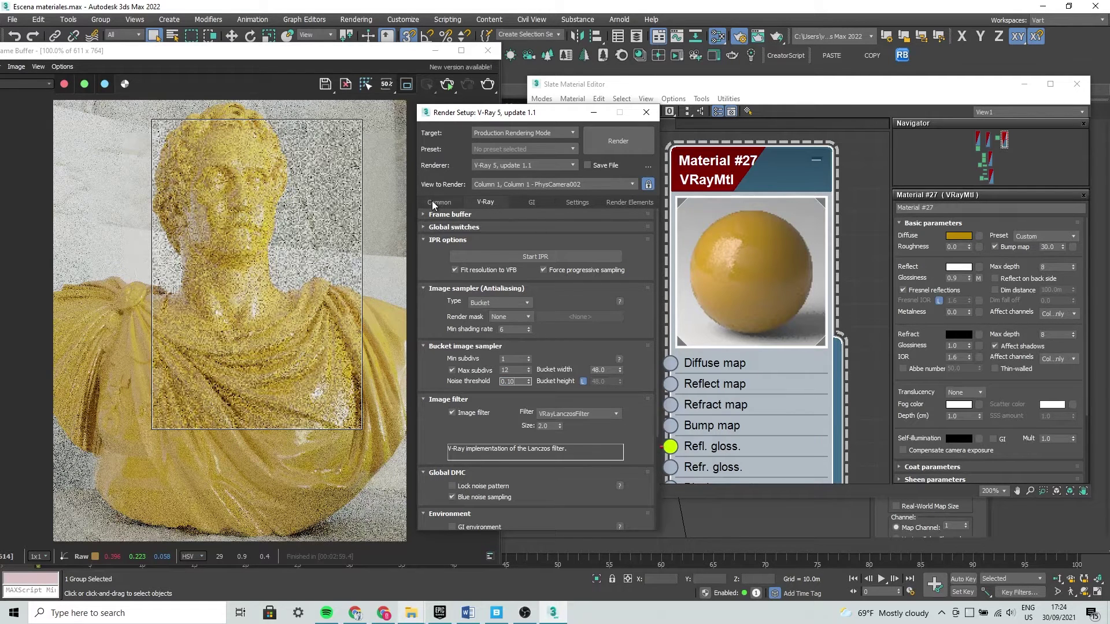
Render the gold bust at full 1080×1350 with the 0.1 noise threshold, watching progress
{"action": "left_click", "coordinate": [618, 152]}
{"action": "left_click", "coordinate": [617, 139]}
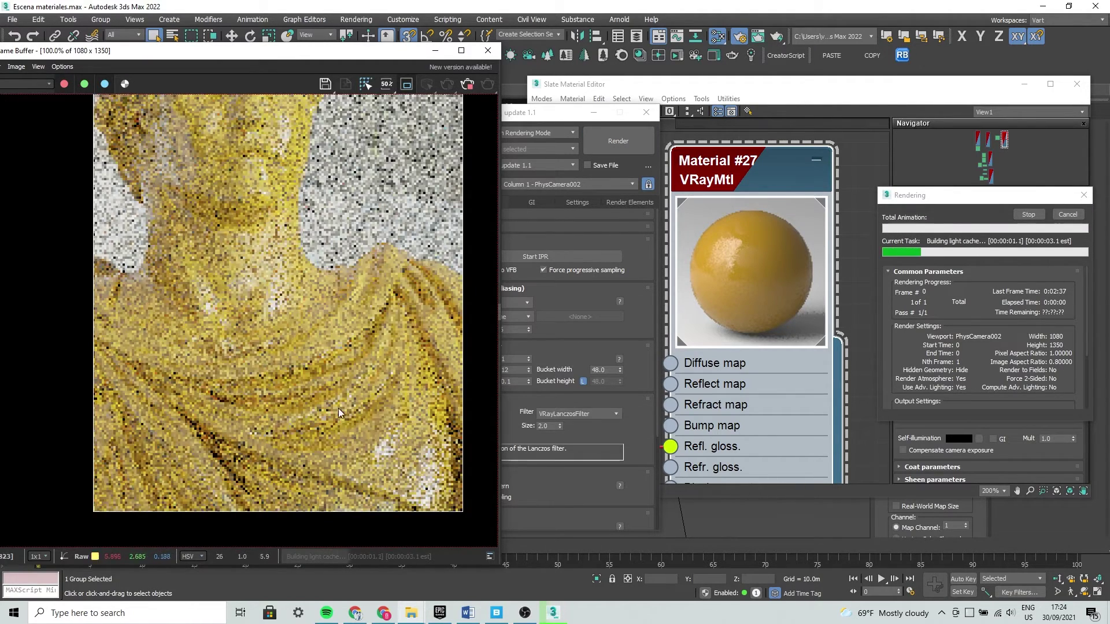
{"action": "scroll", "coordinate": [255, 307], "scroll_direction": "up", "scroll_amount": 1}
{"action": "scroll", "coordinate": [276, 277], "scroll_direction": "down", "scroll_amount": 2}
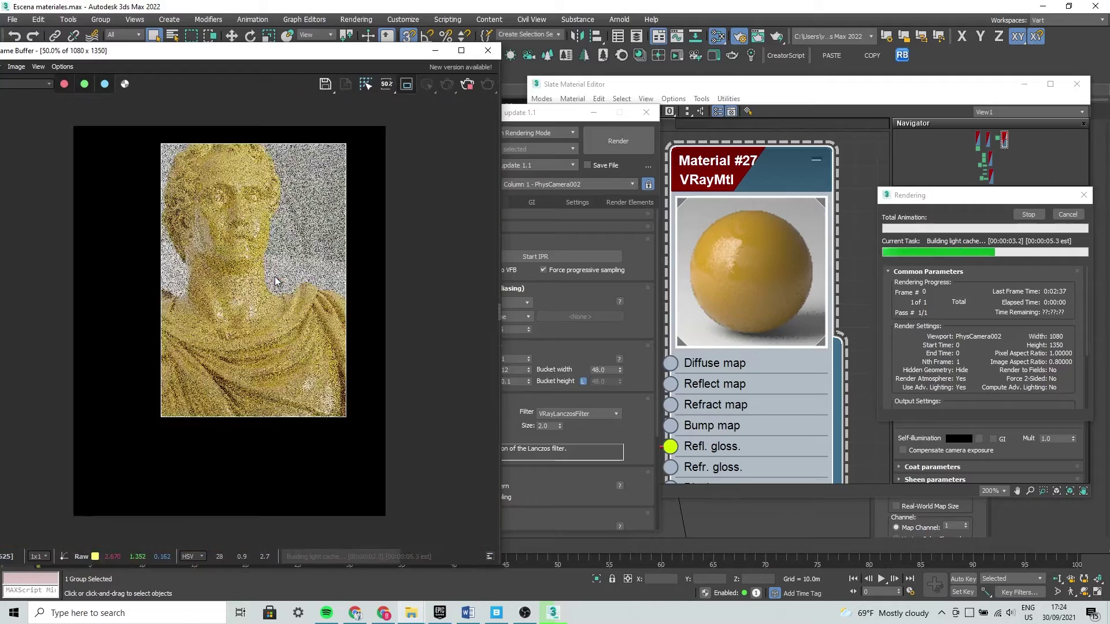
{"action": "scroll", "coordinate": [226, 237], "scroll_direction": "up", "scroll_amount": 1}
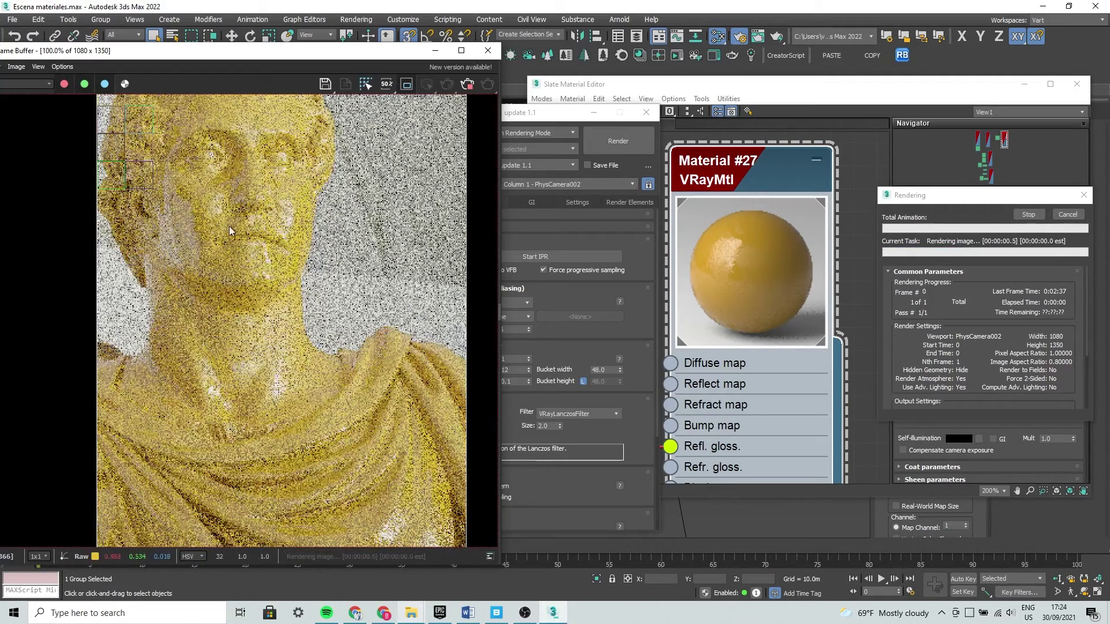
{"action": "middle_click_drag", "start_coordinate": [229, 227], "coordinate": [270, 326]}
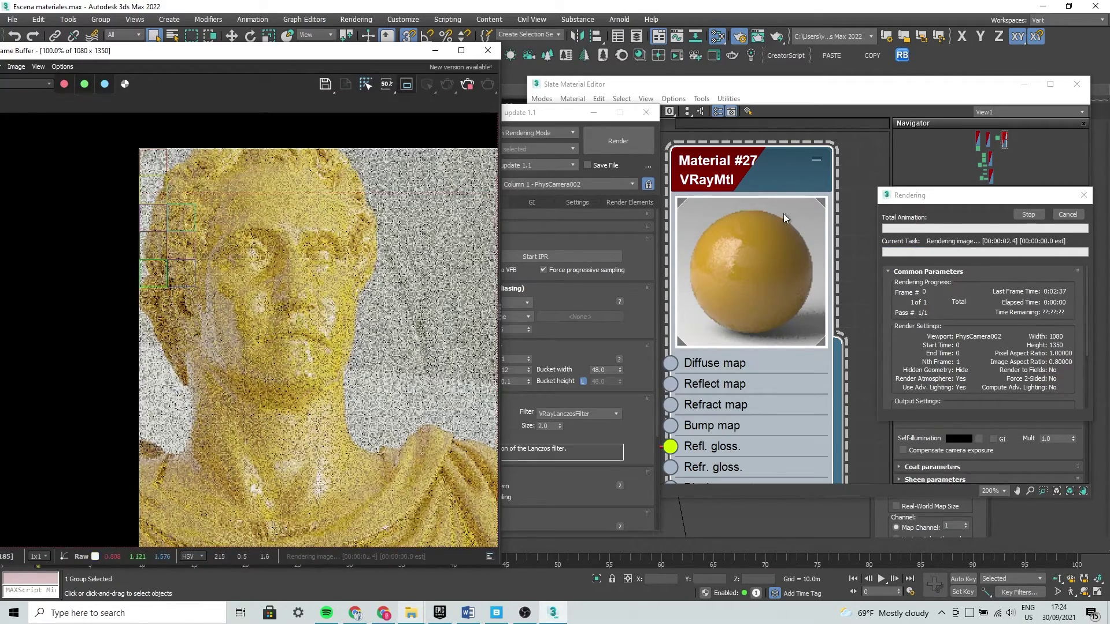
{"action": "left_click", "coordinate": [578, 113]}
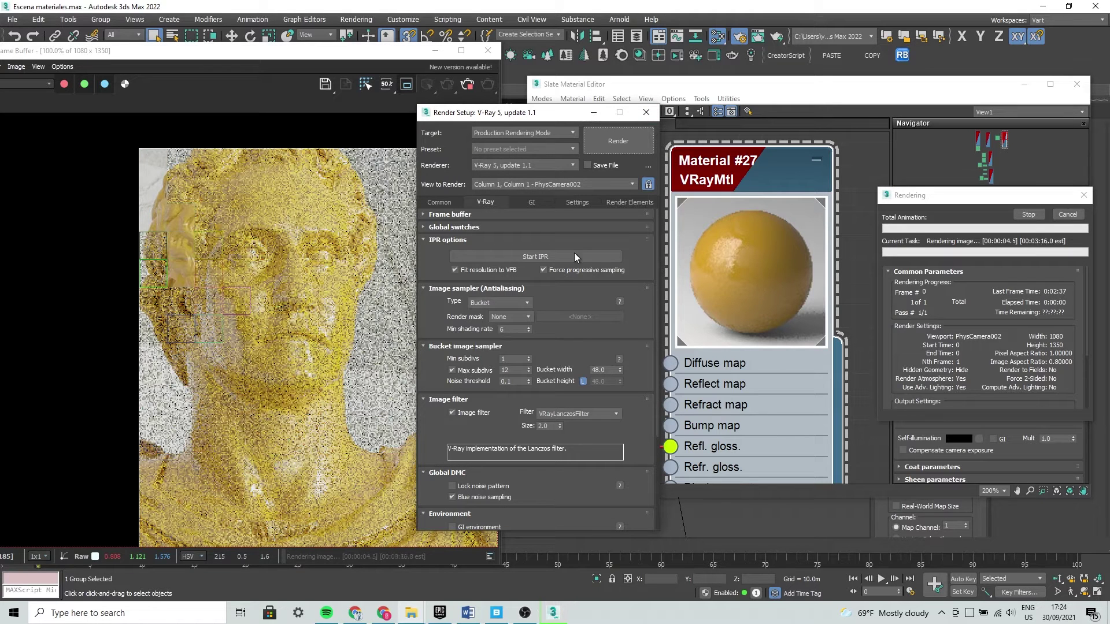
{"action": "left_click", "coordinate": [250, 56]}
Zoom and pan the Frame Buffer to inspect reflections on the bust's face and neck
{"action": "scroll", "coordinate": [197, 288], "scroll_direction": "up", "scroll_amount": 2}
{"action": "scroll", "coordinate": [186, 295], "scroll_direction": "up", "scroll_amount": 1}
{"action": "scroll", "coordinate": [193, 289], "scroll_direction": "down", "scroll_amount": 1}
{"action": "scroll", "coordinate": [247, 268], "scroll_direction": "up", "scroll_amount": 1}
{"action": "scroll", "coordinate": [247, 269], "scroll_direction": "up", "scroll_amount": 1}
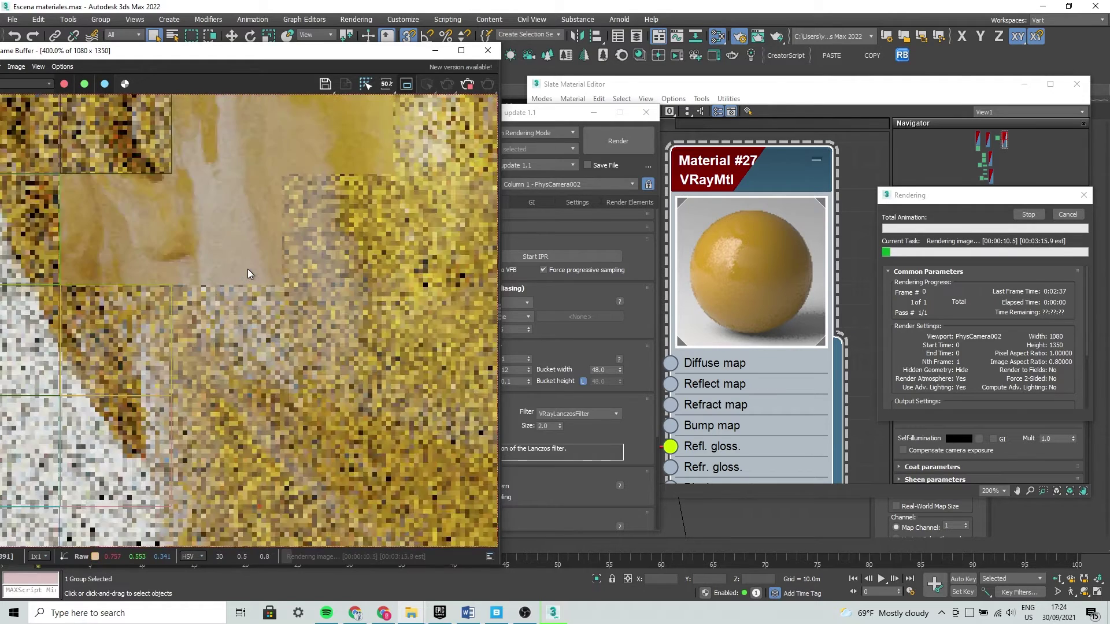
{"action": "middle_click_drag", "start_coordinate": [228, 252], "coordinate": [284, 347]}
{"action": "scroll", "coordinate": [264, 318], "scroll_direction": "down", "scroll_amount": 1}
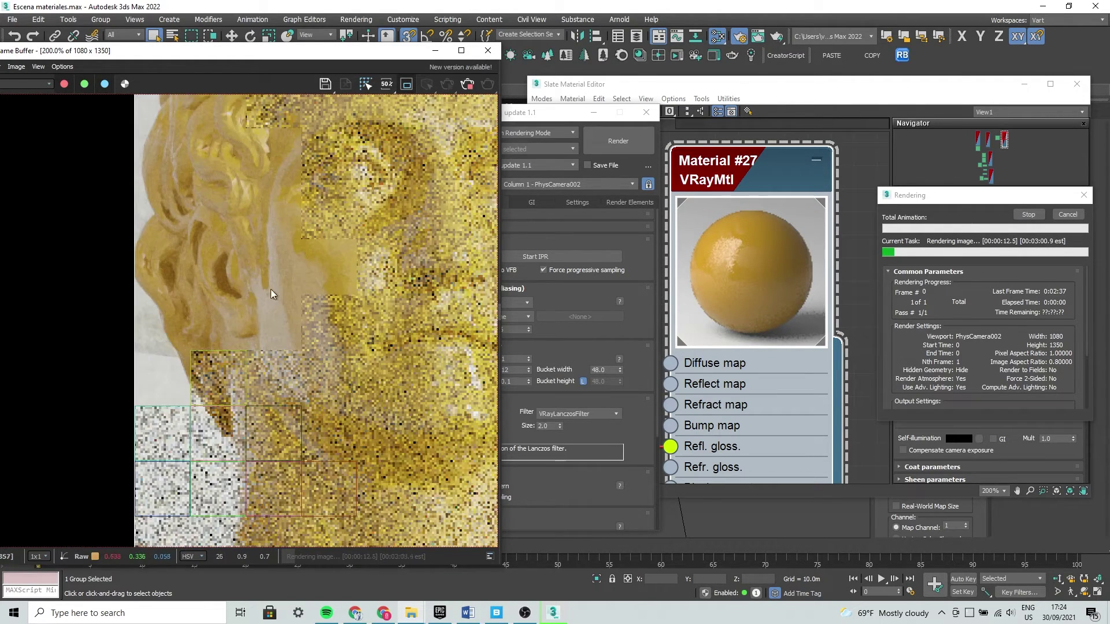
{"action": "scroll", "coordinate": [295, 307], "scroll_direction": "up", "scroll_amount": 1}
{"action": "scroll", "coordinate": [326, 259], "scroll_direction": "down", "scroll_amount": 1}
{"action": "mouse_move", "coordinate": [326, 258]}
{"action": "middle_mouse_down"}
{"action": "mouse_move", "coordinate": [278, 223]}
{"action": "mouse_move", "coordinate": [233, 271]}
{"action": "middle_mouse_up"}
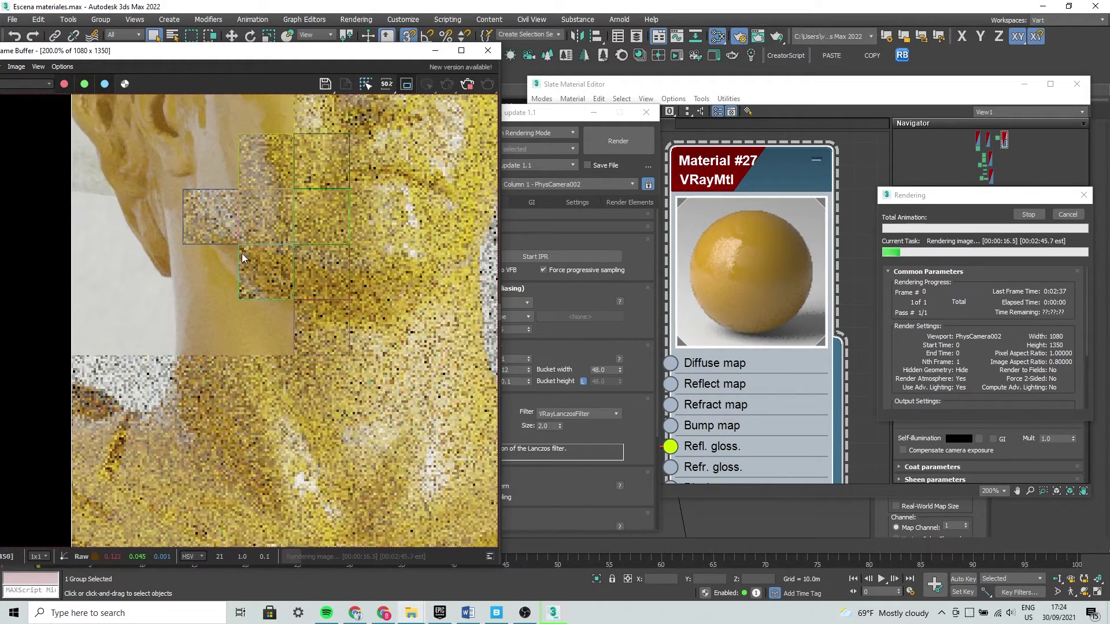
{"action": "scroll", "coordinate": [240, 277], "scroll_direction": "down", "scroll_amount": 1}
{"action": "scroll", "coordinate": [231, 288], "scroll_direction": "up", "scroll_amount": 2}
{"action": "scroll", "coordinate": [243, 298], "scroll_direction": "down", "scroll_amount": 1}
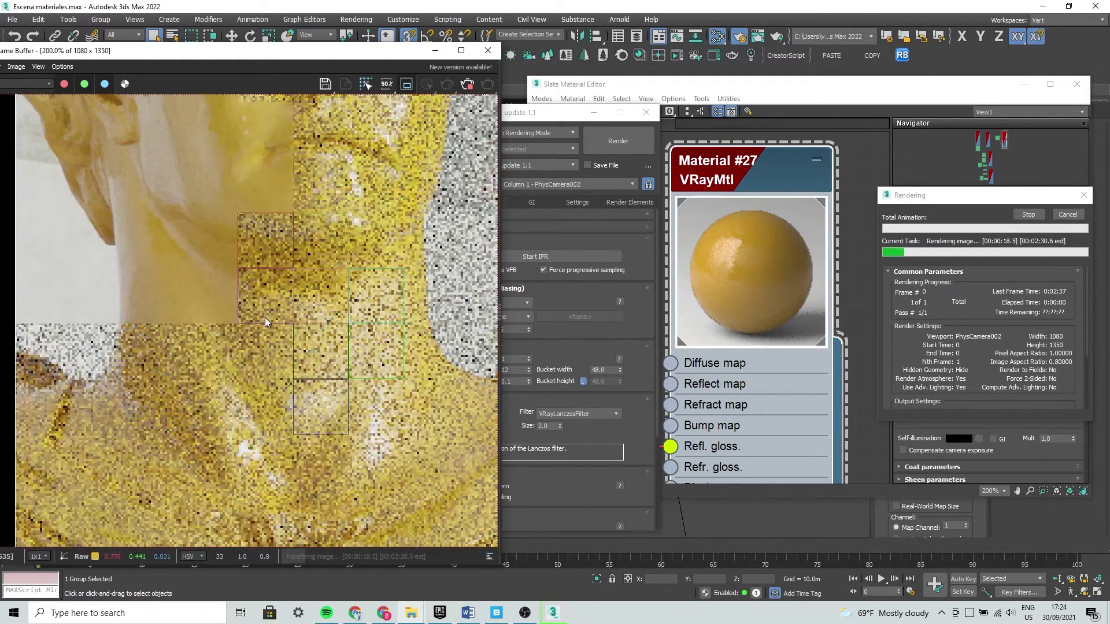
{"action": "mouse_move", "coordinate": [215, 300]}
{"action": "middle_mouse_down"}
{"action": "mouse_move", "coordinate": [143, 273]}
{"action": "mouse_move", "coordinate": [178, 231]}
{"action": "mouse_move", "coordinate": [166, 321]}
{"action": "mouse_move", "coordinate": [193, 263]}
{"action": "mouse_move", "coordinate": [233, 377]}
{"action": "mouse_move", "coordinate": [238, 254]}
{"action": "middle_mouse_up"}
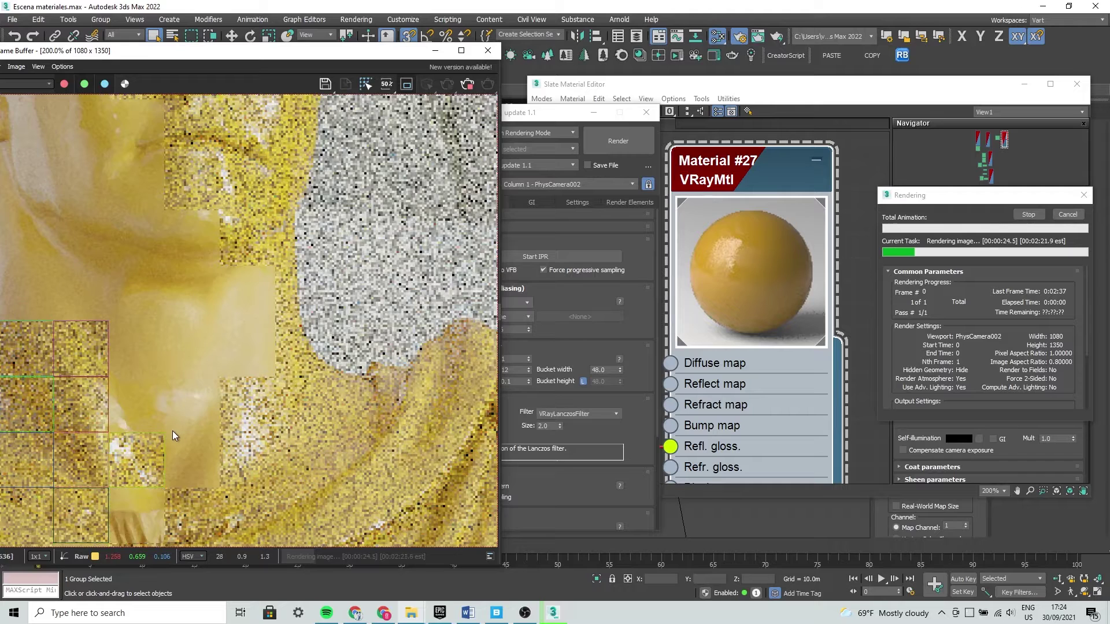
{"action": "mouse_move", "coordinate": [262, 389]}
{"action": "middle_mouse_down"}
{"action": "mouse_move", "coordinate": [192, 328]}
{"action": "mouse_move", "coordinate": [199, 308]}
{"action": "mouse_move", "coordinate": [234, 401]}
{"action": "middle_mouse_up"}
{"action": "scroll", "coordinate": [233, 401], "scroll_direction": "up", "scroll_amount": 1}
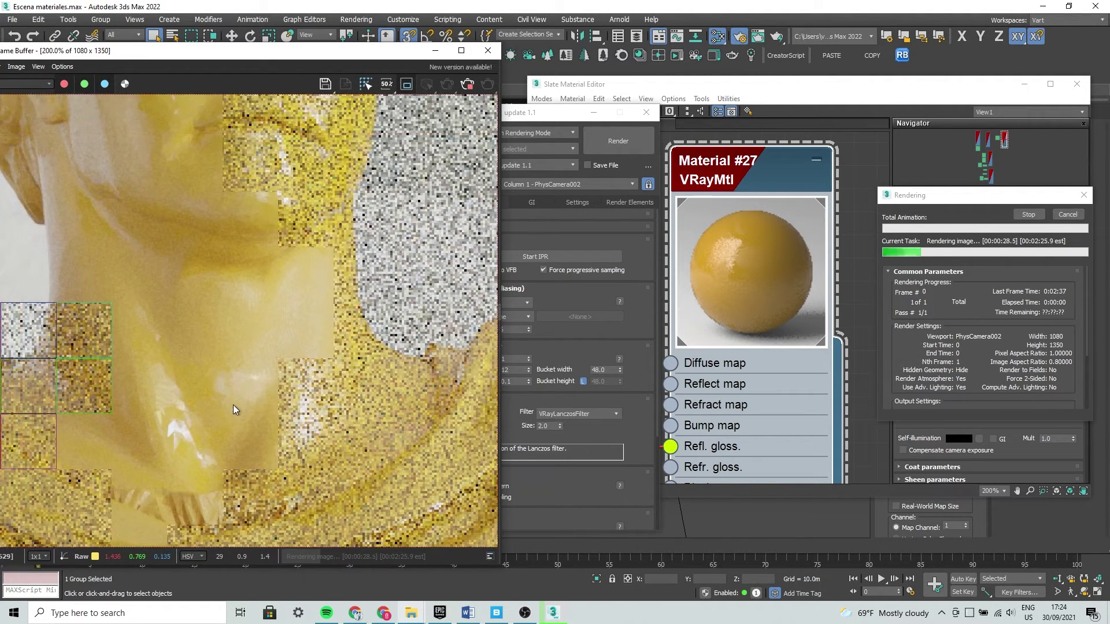
{"action": "scroll", "coordinate": [234, 404], "scroll_direction": "up", "scroll_amount": 1}
{"action": "scroll", "coordinate": [280, 332], "scroll_direction": "down", "scroll_amount": 3}
{"action": "scroll", "coordinate": [282, 312], "scroll_direction": "up", "scroll_amount": 2}
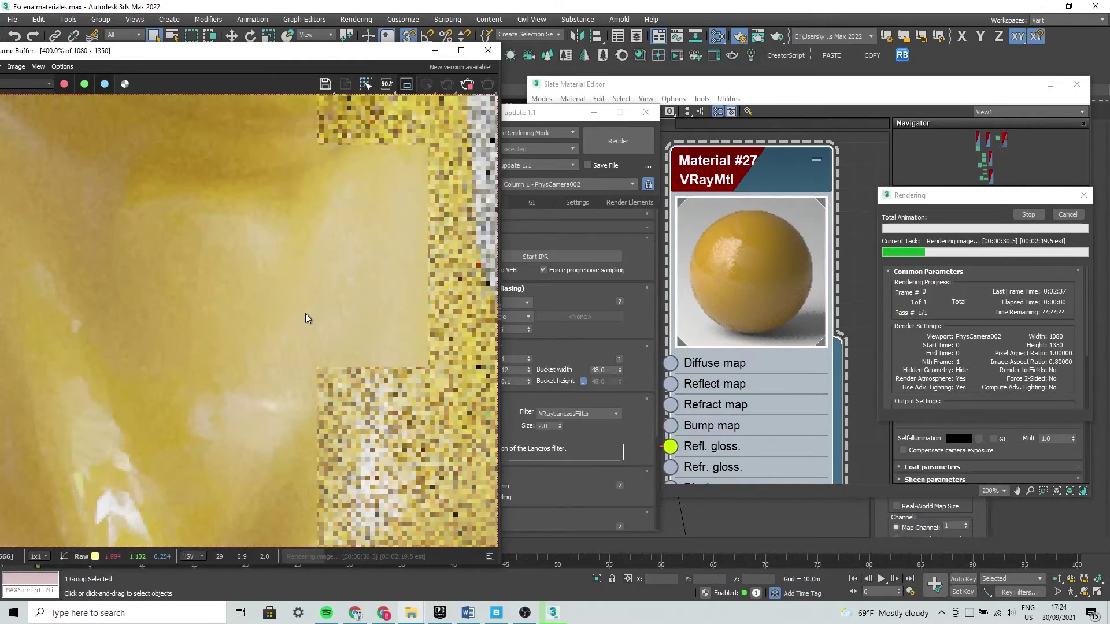
{"action": "scroll", "coordinate": [310, 324], "scroll_direction": "down", "scroll_amount": 2}
{"action": "scroll", "coordinate": [313, 317], "scroll_direction": "up", "scroll_amount": 1}
{"action": "scroll", "coordinate": [307, 322], "scroll_direction": "up", "scroll_amount": 1}
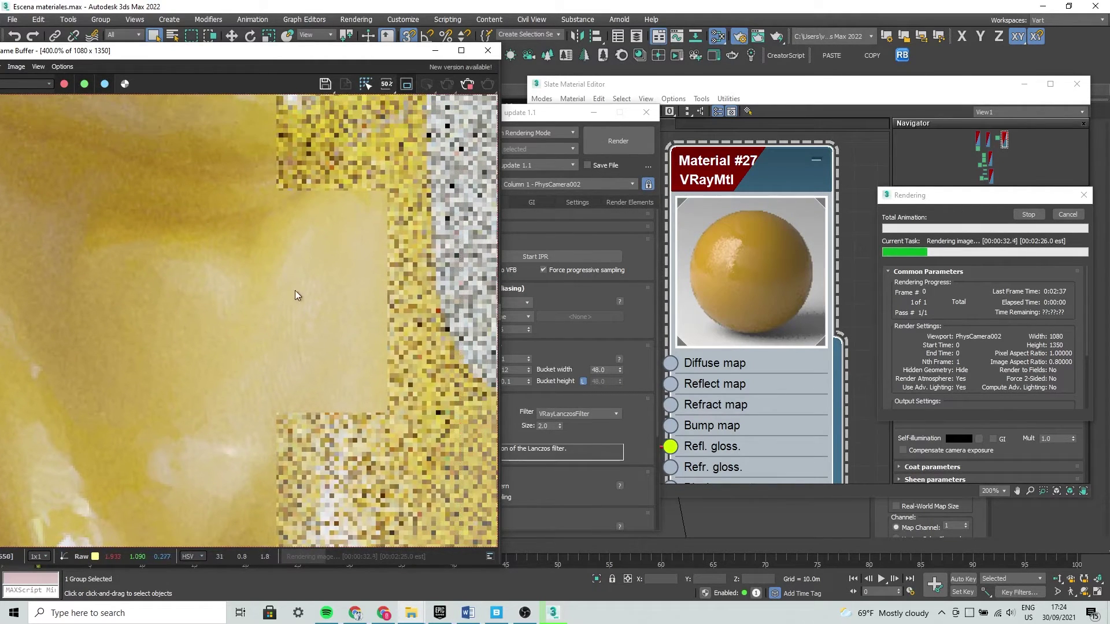
{"action": "scroll", "coordinate": [366, 269], "scroll_direction": "down", "scroll_amount": 1}
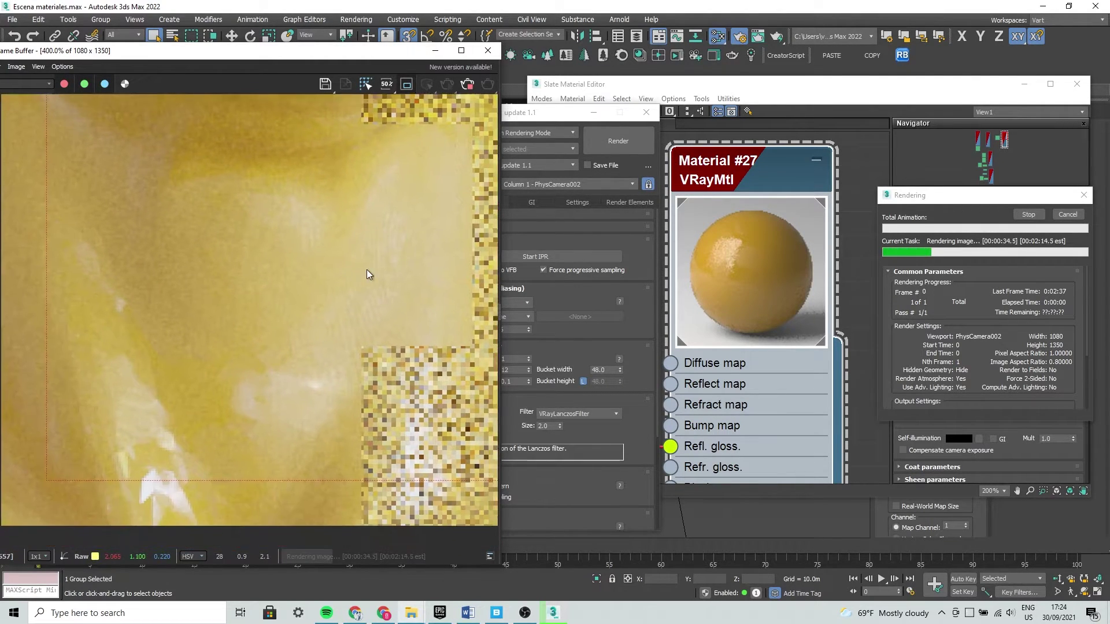
{"action": "scroll", "coordinate": [307, 290], "scroll_direction": "up", "scroll_amount": 1}
{"action": "scroll", "coordinate": [307, 316], "scroll_direction": "down", "scroll_amount": 1}
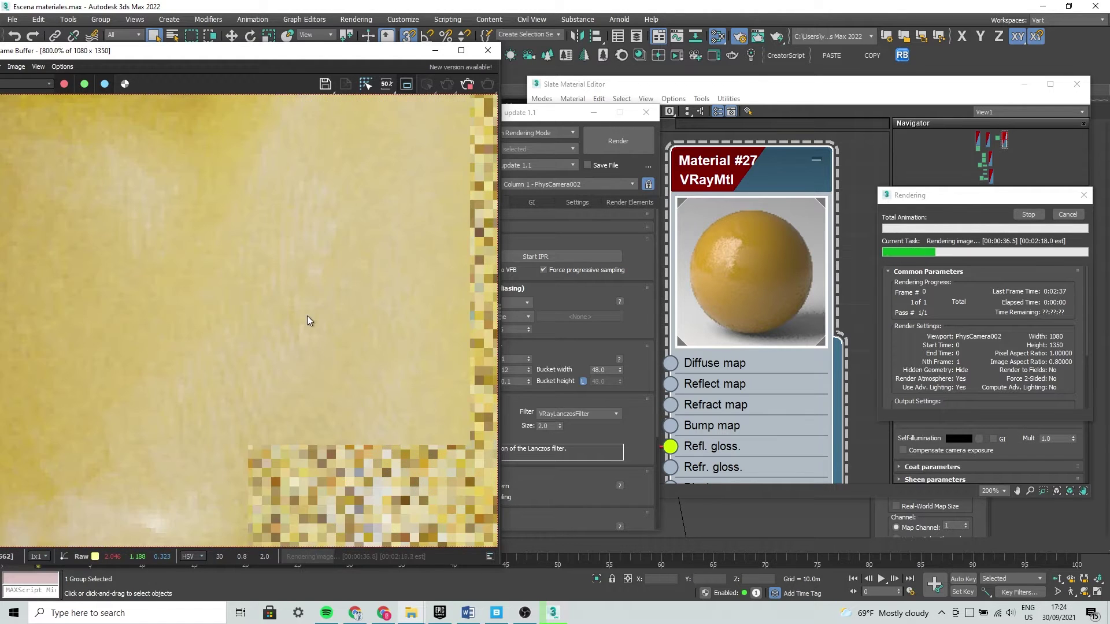
{"action": "scroll", "coordinate": [306, 316], "scroll_direction": "up", "scroll_amount": 1}
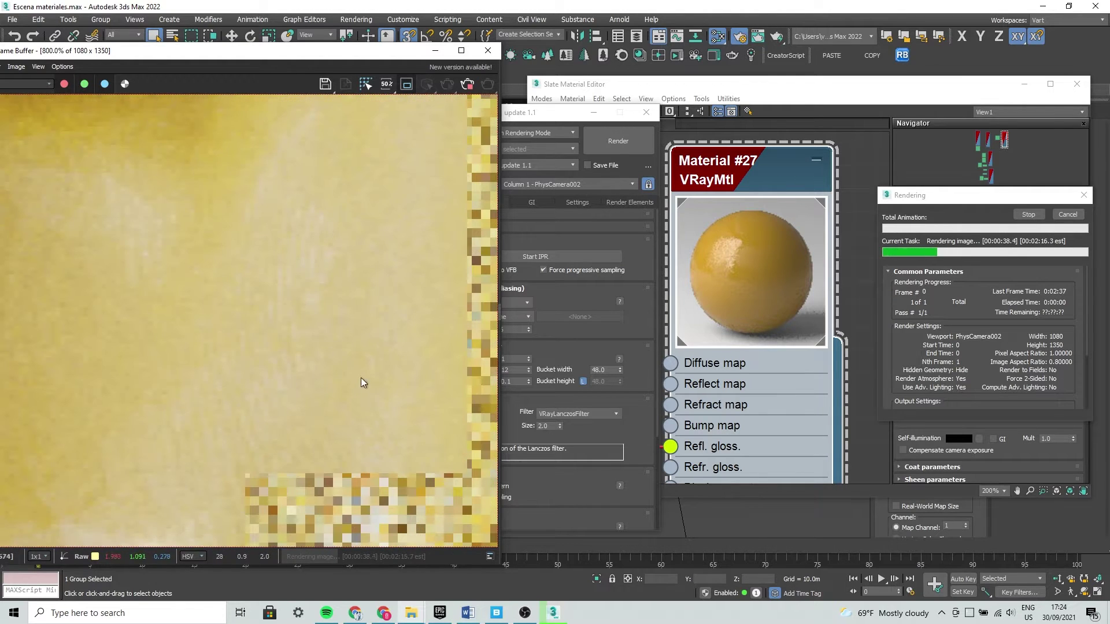
{"action": "scroll", "coordinate": [347, 378], "scroll_direction": "down", "scroll_amount": 3}
{"action": "scroll", "coordinate": [227, 361], "scroll_direction": "up", "scroll_amount": 1}
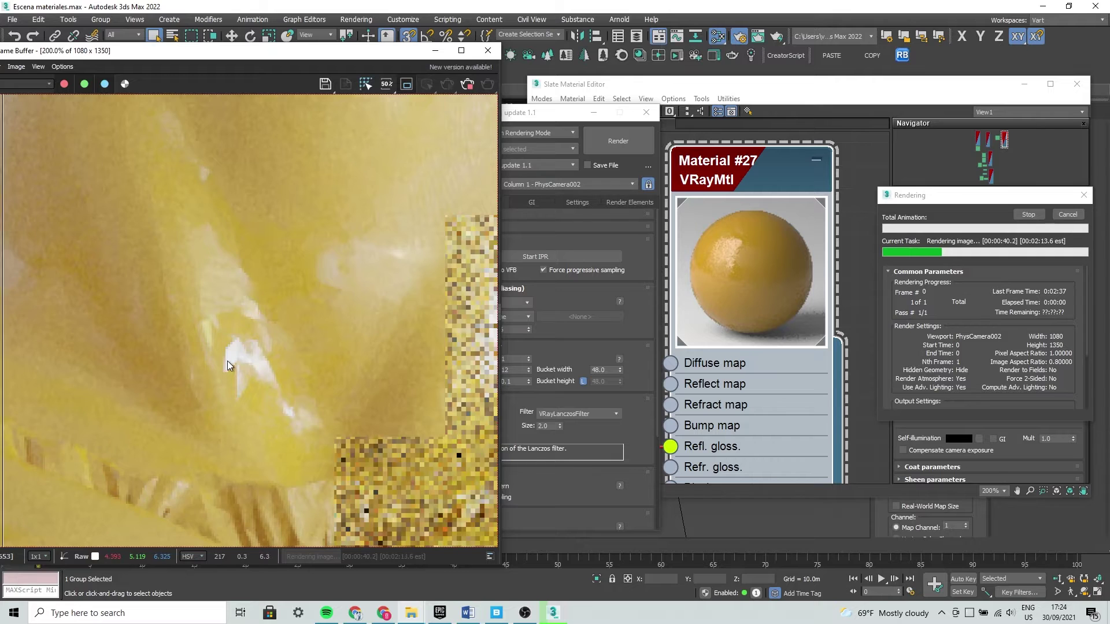
{"action": "scroll", "coordinate": [227, 361], "scroll_direction": "down", "scroll_amount": 1}
{"action": "scroll", "coordinate": [237, 335], "scroll_direction": "up", "scroll_amount": 2}
{"action": "scroll", "coordinate": [206, 341], "scroll_direction": "down", "scroll_amount": 2}
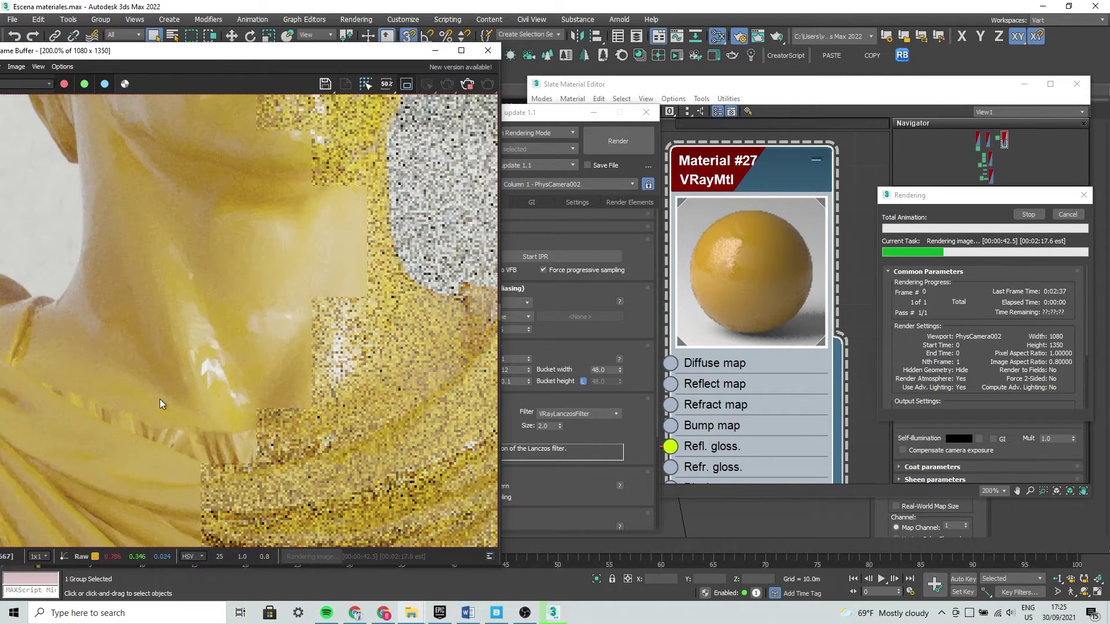
{"action": "scroll", "coordinate": [234, 257], "scroll_direction": "up", "scroll_amount": 1}
{"action": "scroll", "coordinate": [261, 351], "scroll_direction": "up", "scroll_amount": 1}
Inspect the drapery and lower render corners, then return to the head and neck as rendering finishes
{"action": "middle_click_drag", "start_coordinate": [261, 351], "coordinate": [170, 275]}
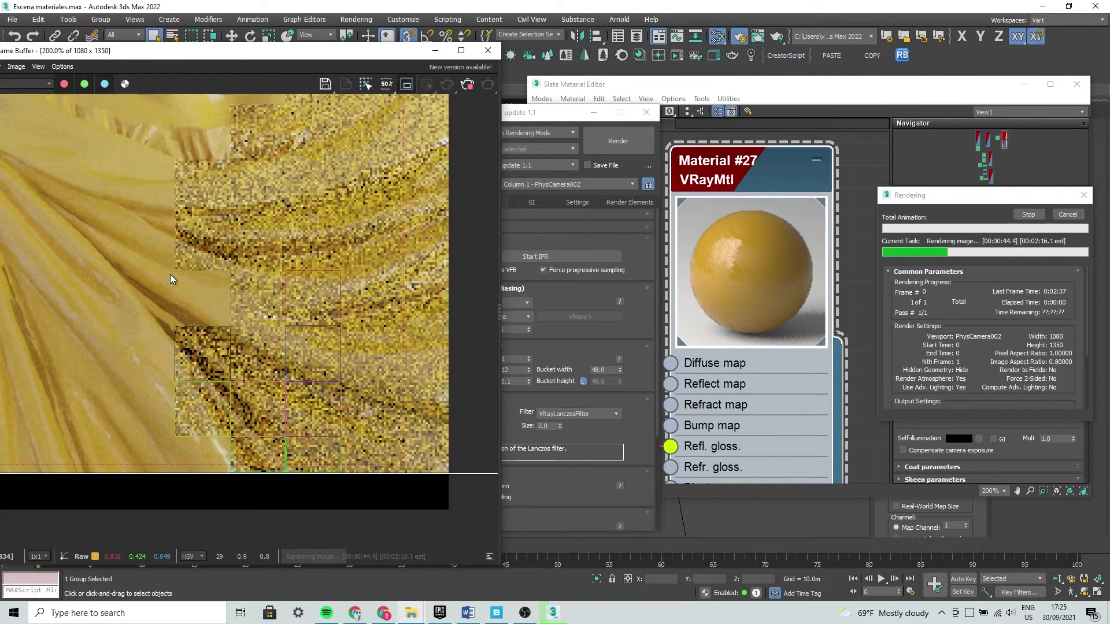
{"action": "scroll", "coordinate": [224, 404], "scroll_direction": "down", "scroll_amount": 1}
{"action": "scroll", "coordinate": [221, 363], "scroll_direction": "up", "scroll_amount": 1}
{"action": "mouse_move", "coordinate": [237, 296]}
{"action": "middle_mouse_down"}
{"action": "mouse_move", "coordinate": [182, 359]}
{"action": "mouse_move", "coordinate": [245, 352]}
{"action": "middle_mouse_up"}
{"action": "mouse_move", "coordinate": [154, 282]}
{"action": "middle_mouse_down"}
{"action": "mouse_move", "coordinate": [200, 310]}
{"action": "mouse_move", "coordinate": [263, 303]}
{"action": "mouse_move", "coordinate": [265, 358]}
{"action": "middle_mouse_up"}
{"action": "scroll", "coordinate": [263, 303], "scroll_direction": "down", "scroll_amount": 1}
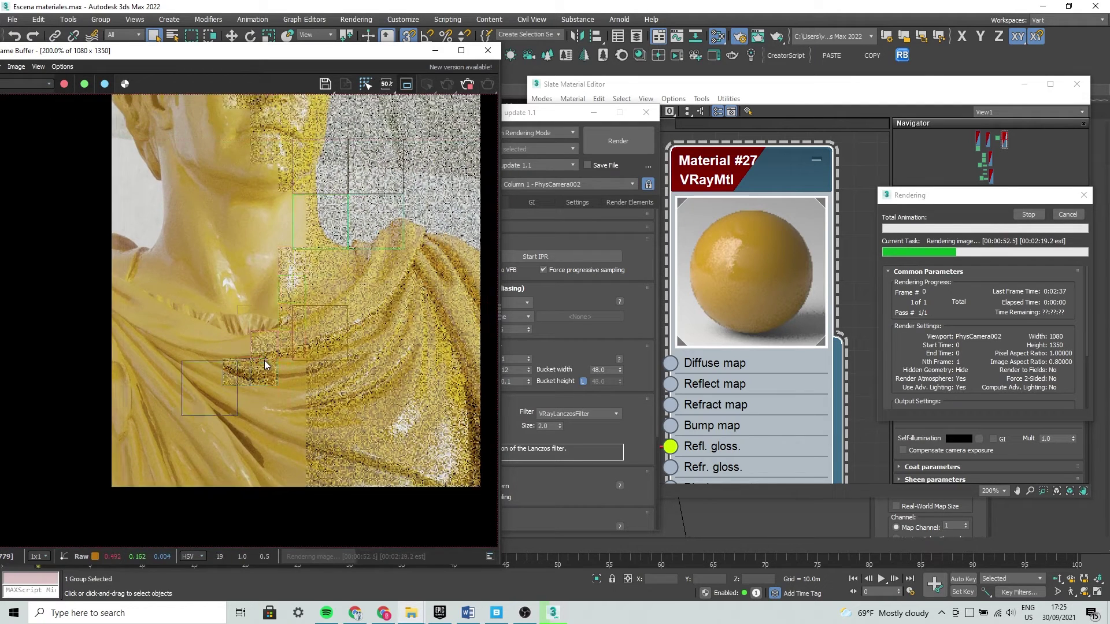
{"action": "scroll", "coordinate": [265, 358], "scroll_direction": "up", "scroll_amount": 1}
{"action": "mouse_move", "coordinate": [290, 337]}
{"action": "middle_mouse_down"}
{"action": "mouse_move", "coordinate": [264, 387]}
{"action": "mouse_move", "coordinate": [253, 372]}
{"action": "mouse_move", "coordinate": [270, 335]}
{"action": "middle_mouse_up"}
{"action": "scroll", "coordinate": [271, 329], "scroll_direction": "down", "scroll_amount": 1}
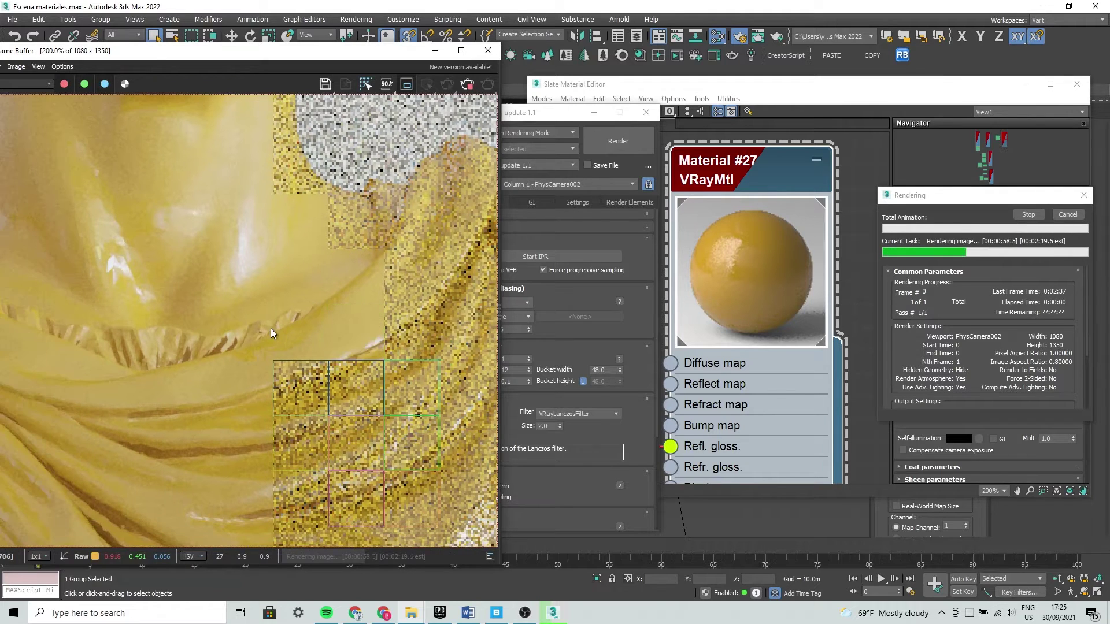
{"action": "scroll", "coordinate": [309, 345], "scroll_direction": "down", "scroll_amount": 1}
{"action": "scroll", "coordinate": [308, 345], "scroll_direction": "up", "scroll_amount": 1}
{"action": "mouse_move", "coordinate": [322, 370]}
{"action": "middle_mouse_down"}
{"action": "mouse_move", "coordinate": [308, 335]}
{"action": "mouse_move", "coordinate": [280, 319]}
{"action": "middle_mouse_up"}
{"action": "middle_click_drag", "start_coordinate": [283, 359], "coordinate": [251, 290]}
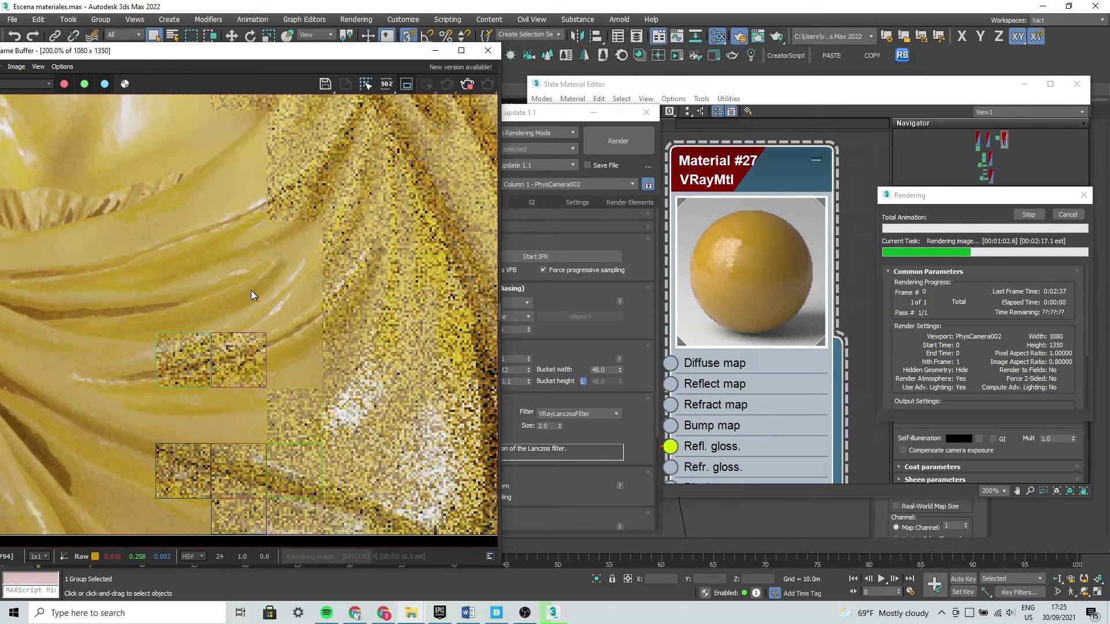
{"action": "scroll", "coordinate": [254, 328], "scroll_direction": "down", "scroll_amount": 1}
{"action": "scroll", "coordinate": [262, 388], "scroll_direction": "up", "scroll_amount": 1}
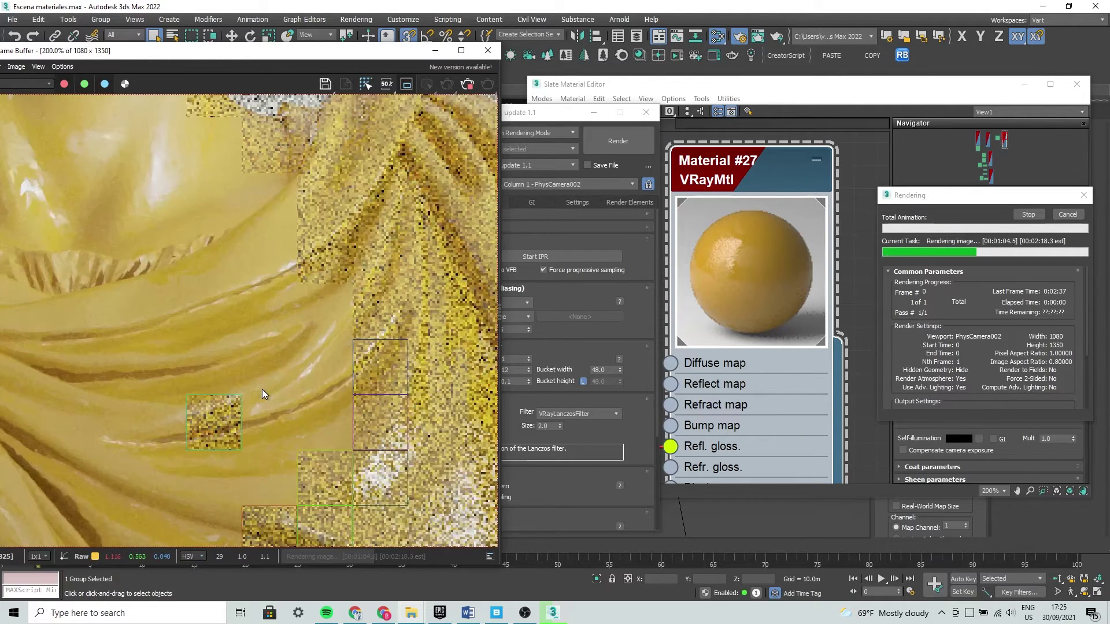
{"action": "middle_click_drag", "start_coordinate": [272, 384], "coordinate": [241, 353]}
{"action": "middle_click_drag", "start_coordinate": [276, 424], "coordinate": [238, 375]}
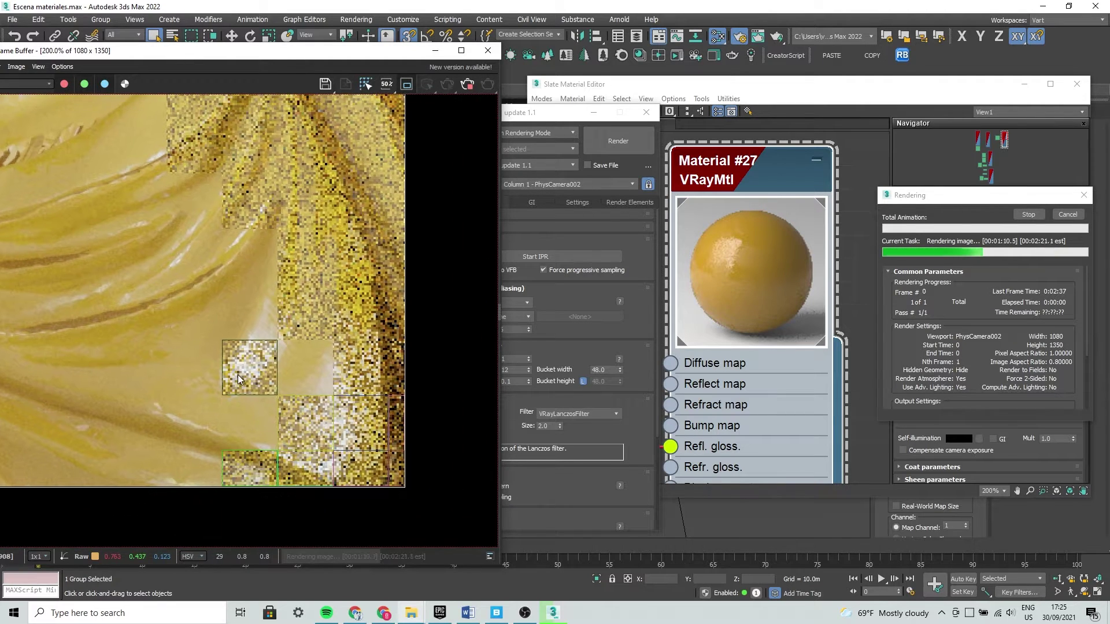
{"action": "scroll", "coordinate": [238, 379], "scroll_direction": "up", "scroll_amount": 1}
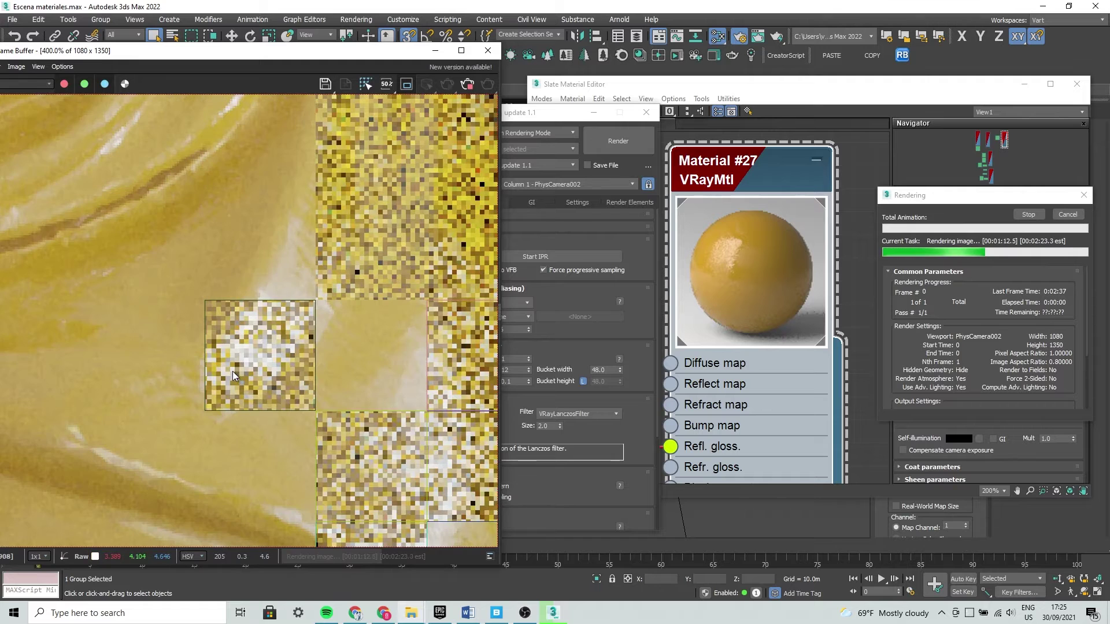
{"action": "scroll", "coordinate": [341, 332], "scroll_direction": "down", "scroll_amount": 1}
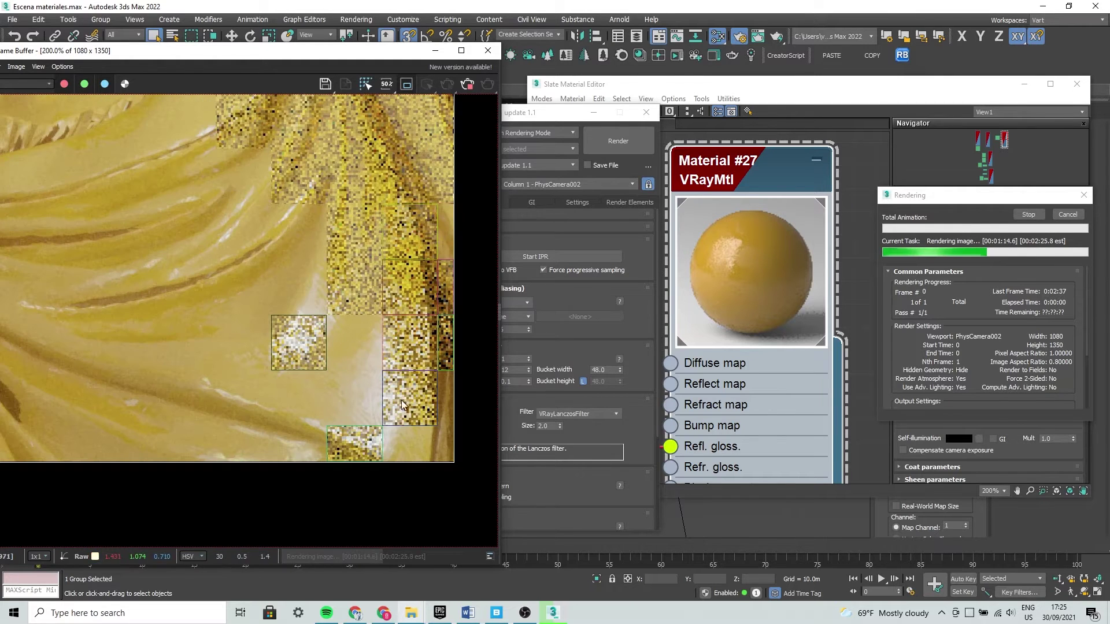
{"action": "middle_click_drag", "start_coordinate": [193, 406], "coordinate": [354, 469]}
{"action": "scroll", "coordinate": [276, 363], "scroll_direction": "down", "scroll_amount": 1}
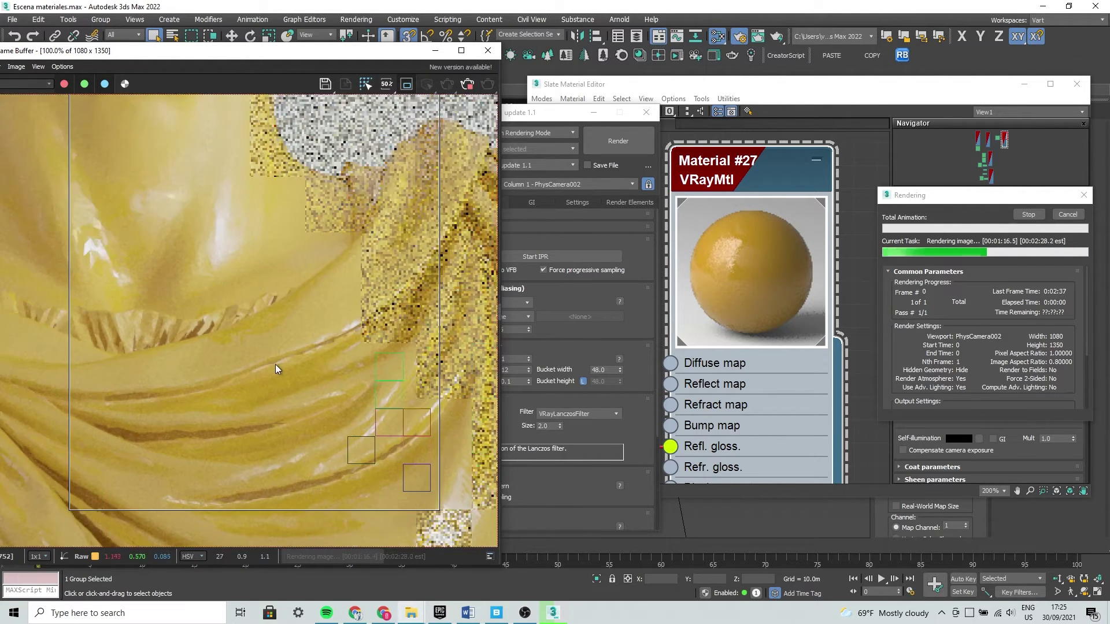
{"action": "scroll", "coordinate": [273, 366], "scroll_direction": "down", "scroll_amount": 1}
{"action": "scroll", "coordinate": [231, 294], "scroll_direction": "up", "scroll_amount": 1}
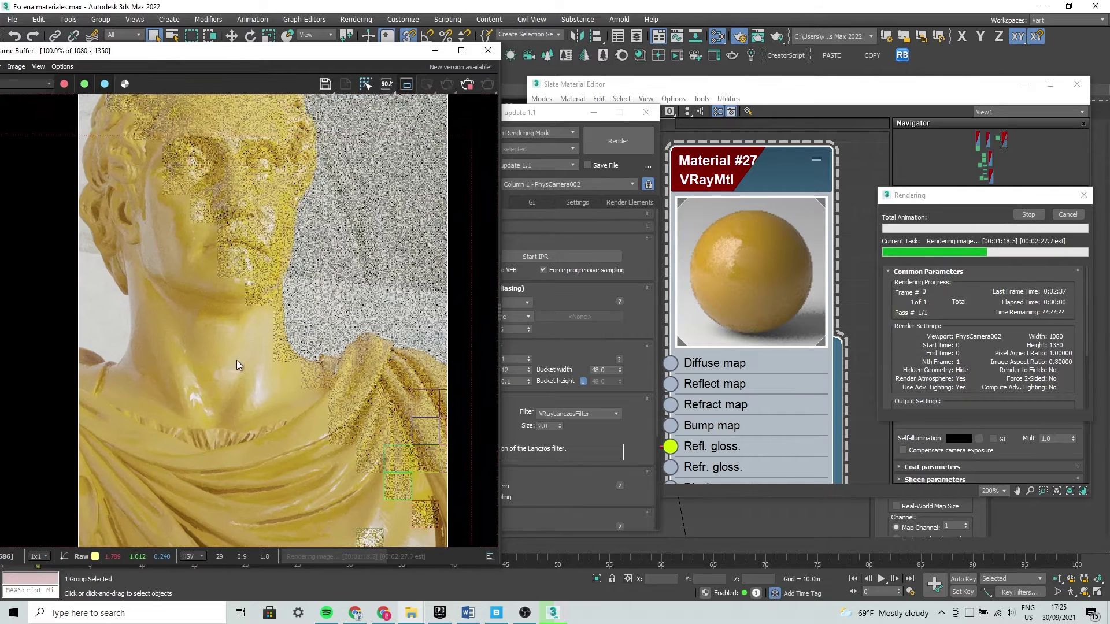
{"action": "scroll", "coordinate": [238, 341], "scroll_direction": "down", "scroll_amount": 1}
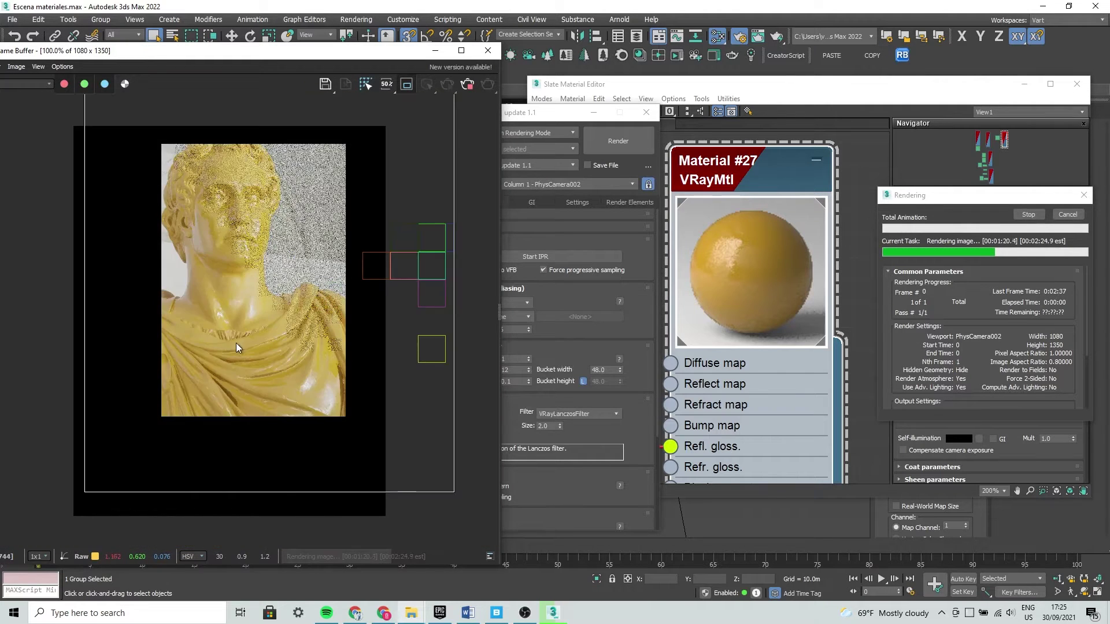
{"action": "scroll", "coordinate": [233, 347], "scroll_direction": "up", "scroll_amount": 1}
{"action": "middle_click_drag", "start_coordinate": [269, 302], "coordinate": [210, 299]}
{"action": "scroll", "coordinate": [389, 470], "scroll_direction": "up", "scroll_amount": 1}
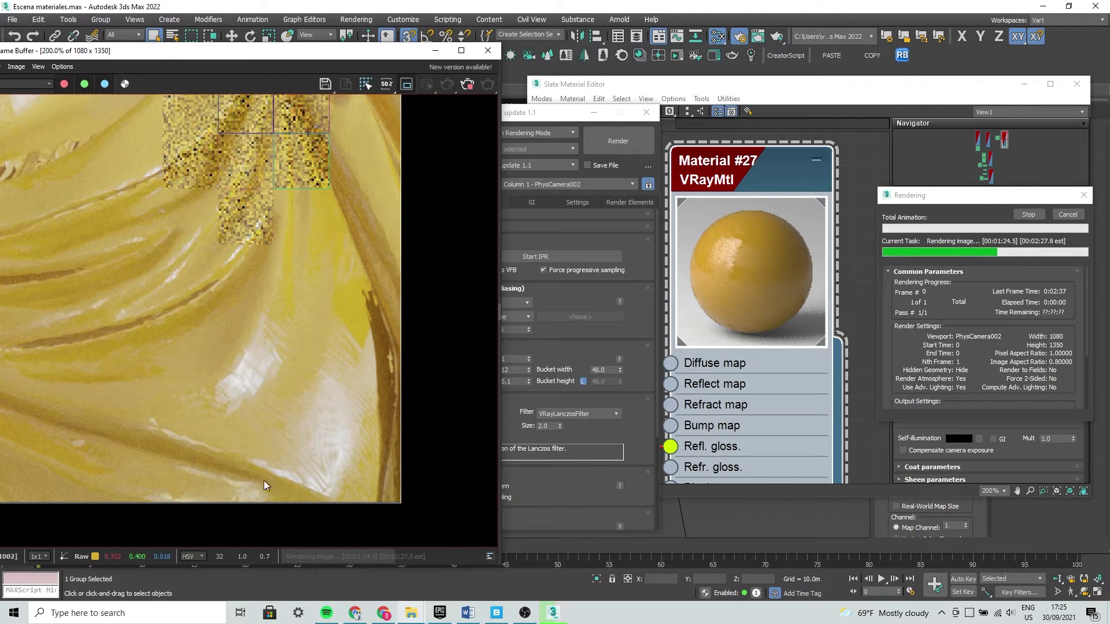
{"action": "middle_click_drag", "start_coordinate": [239, 220], "coordinate": [286, 380]}
{"action": "scroll", "coordinate": [289, 379], "scroll_direction": "down", "scroll_amount": 1}
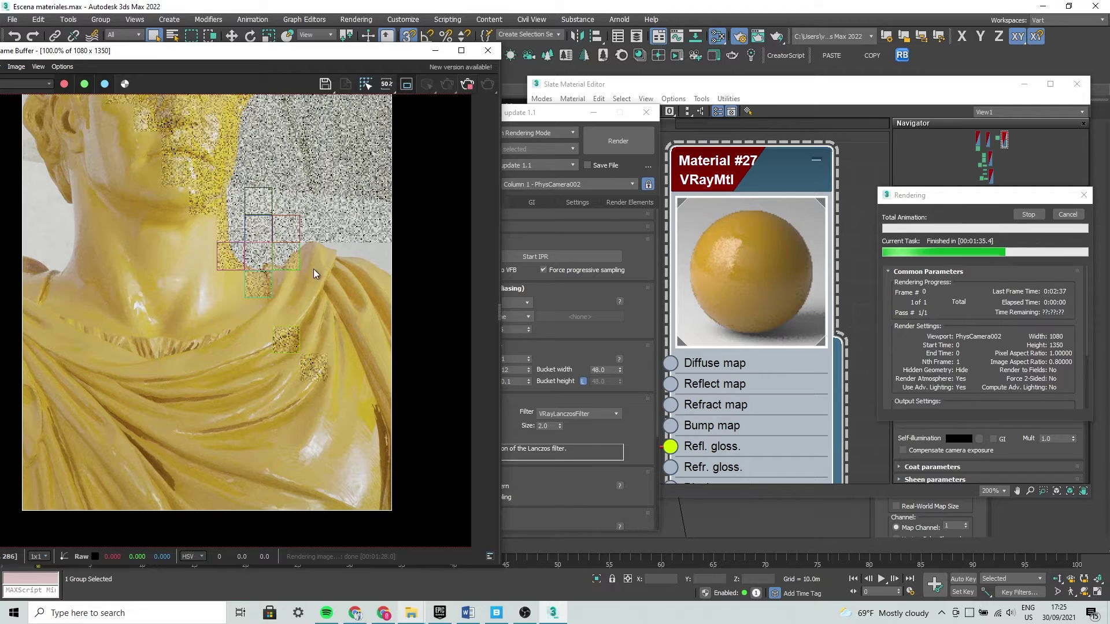
{"action": "scroll", "coordinate": [302, 317], "scroll_direction": "down", "scroll_amount": 1}
{"action": "scroll", "coordinate": [302, 316], "scroll_direction": "up", "scroll_amount": 1}
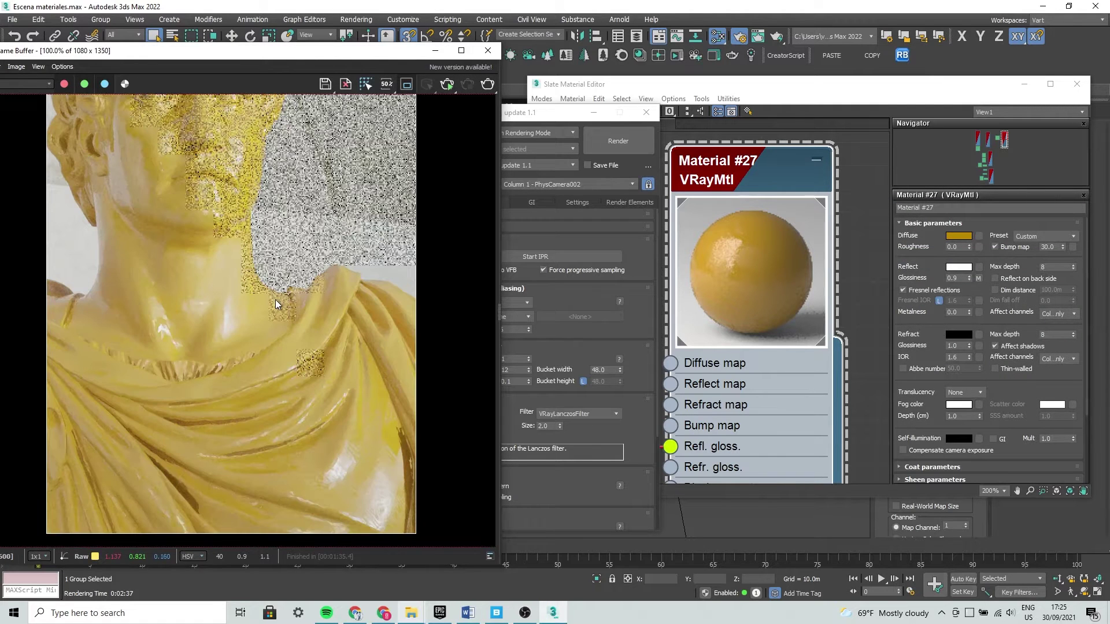
Start a fresh V-Ray render and bring the fingerprint bitmap and Refl. gloss input into view
{"action": "left_click", "coordinate": [447, 87]}
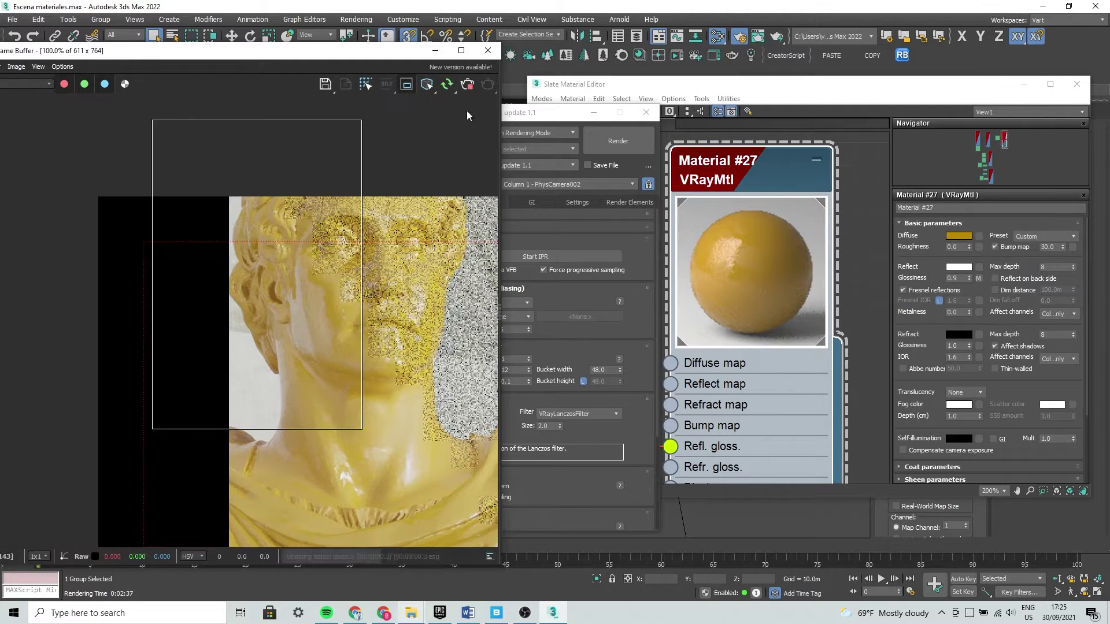
{"action": "left_click", "coordinate": [593, 113]}
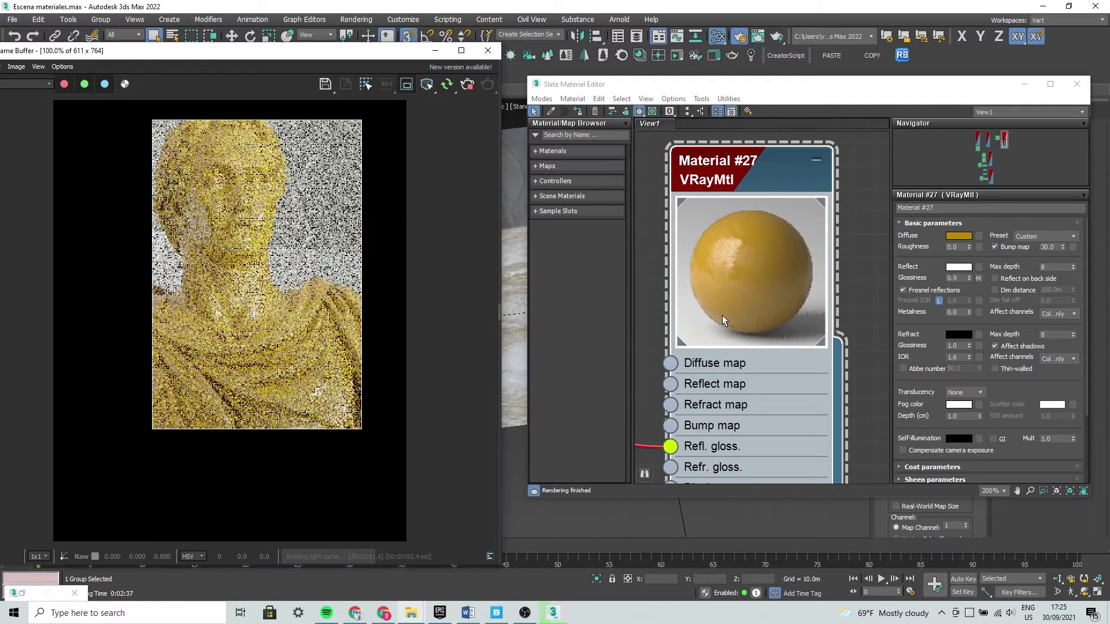
{"action": "middle_click_drag", "start_coordinate": [723, 315], "coordinate": [795, 340]}
{"action": "scroll", "coordinate": [747, 335], "scroll_direction": "down", "scroll_amount": 3}
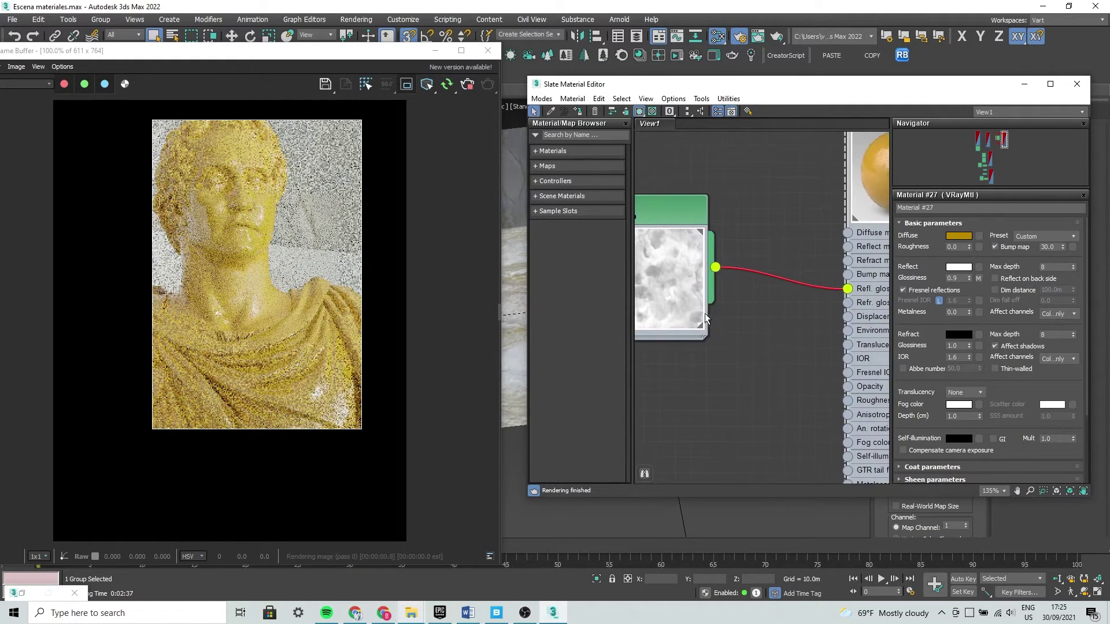
{"action": "mouse_move", "coordinate": [848, 291]}
{"action": "middle_mouse_down"}
{"action": "mouse_move", "coordinate": [835, 272]}
{"action": "mouse_move", "coordinate": [719, 236]}
{"action": "middle_mouse_up"}
{"action": "scroll", "coordinate": [718, 236], "scroll_direction": "down", "scroll_amount": 2}
Create Output map Map #9 from the fingerprint bitmap's output, feeding Refl. gloss
{"action": "left_click_drag", "start_coordinate": [734, 263], "coordinate": [750, 267]}
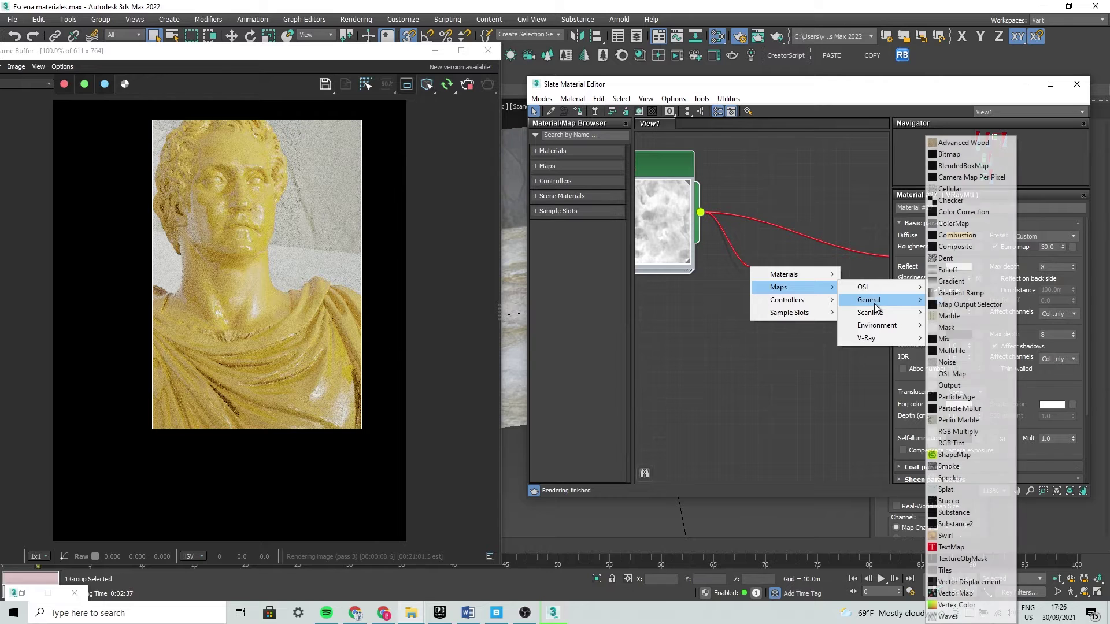
{"action": "mouse_move", "coordinate": [869, 300]}
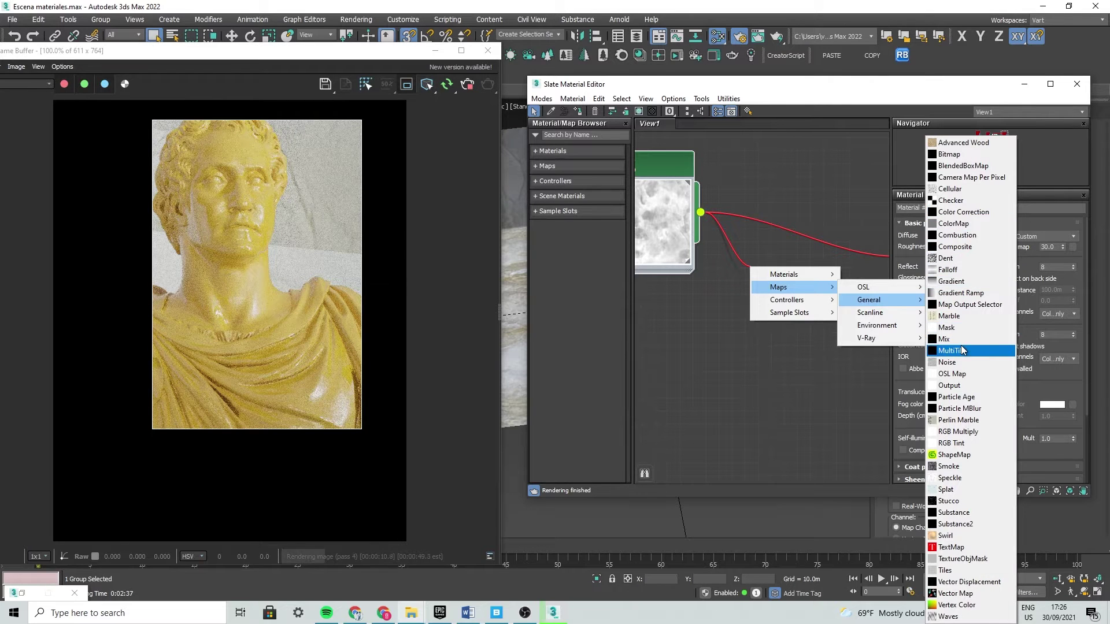
{"action": "left_click", "coordinate": [960, 387]}
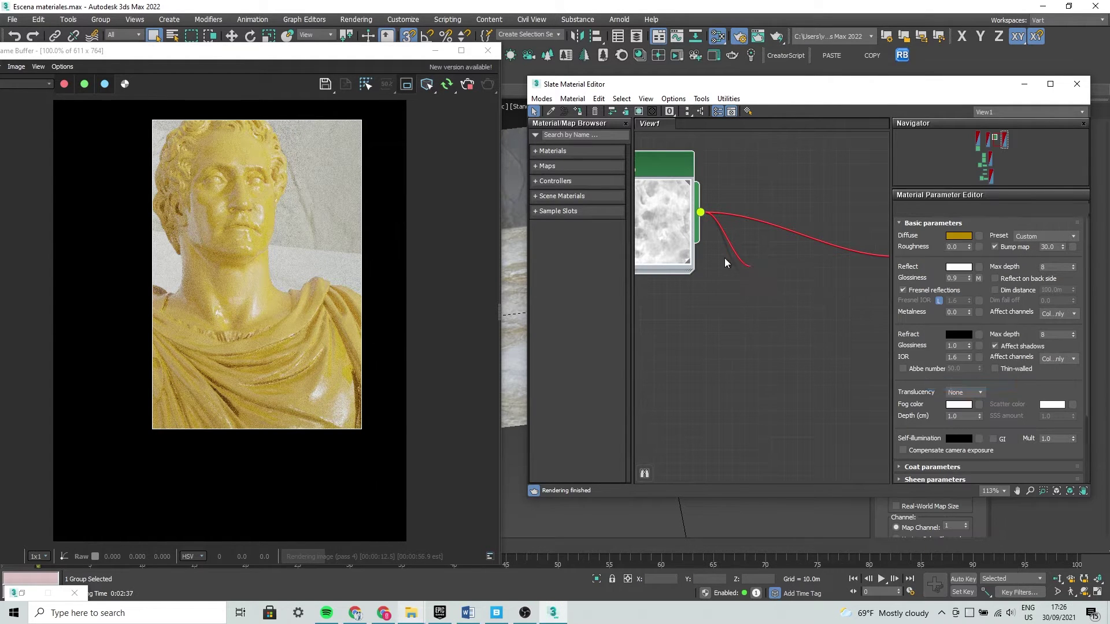
{"action": "left_click_drag", "start_coordinate": [785, 256], "coordinate": [781, 256]}
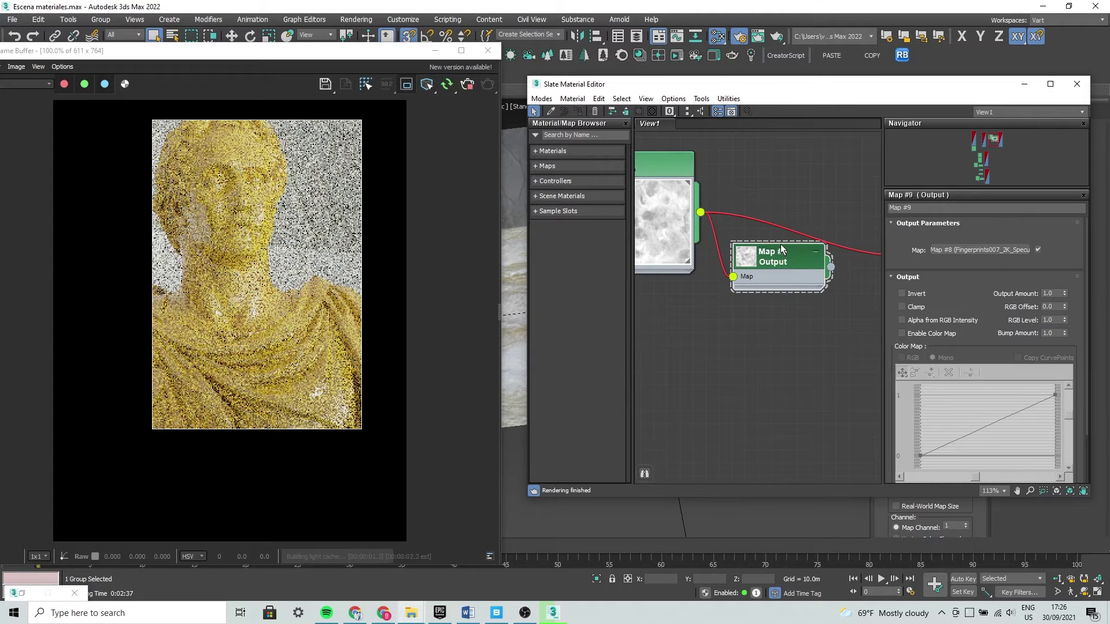
{"action": "double_click", "coordinate": [749, 258]}
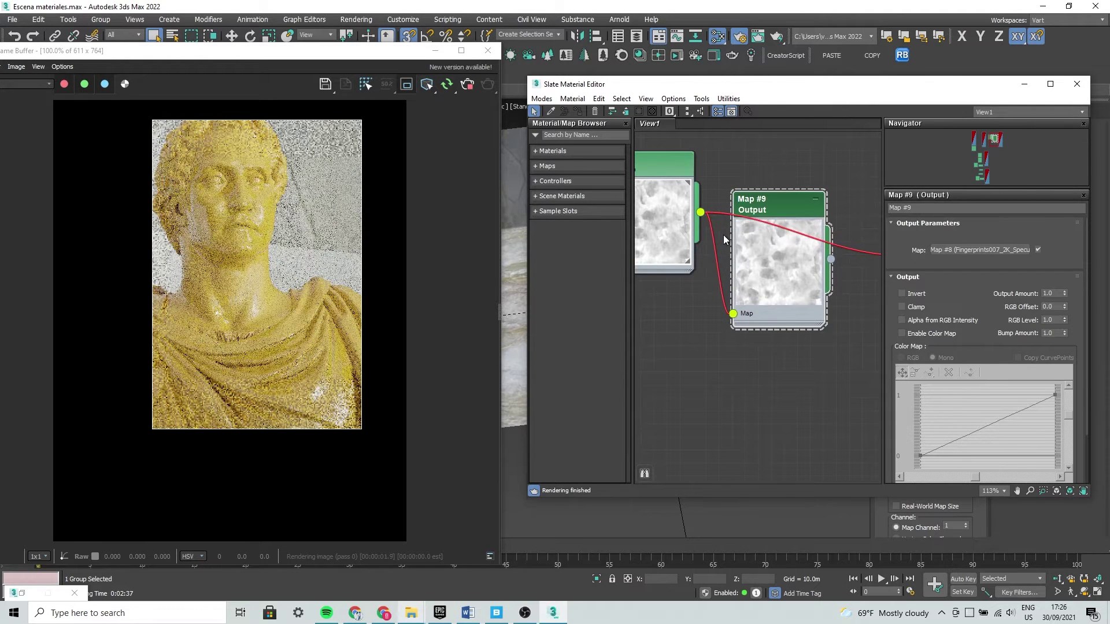
{"action": "middle_click_drag", "start_coordinate": [814, 284], "coordinate": [716, 303]}
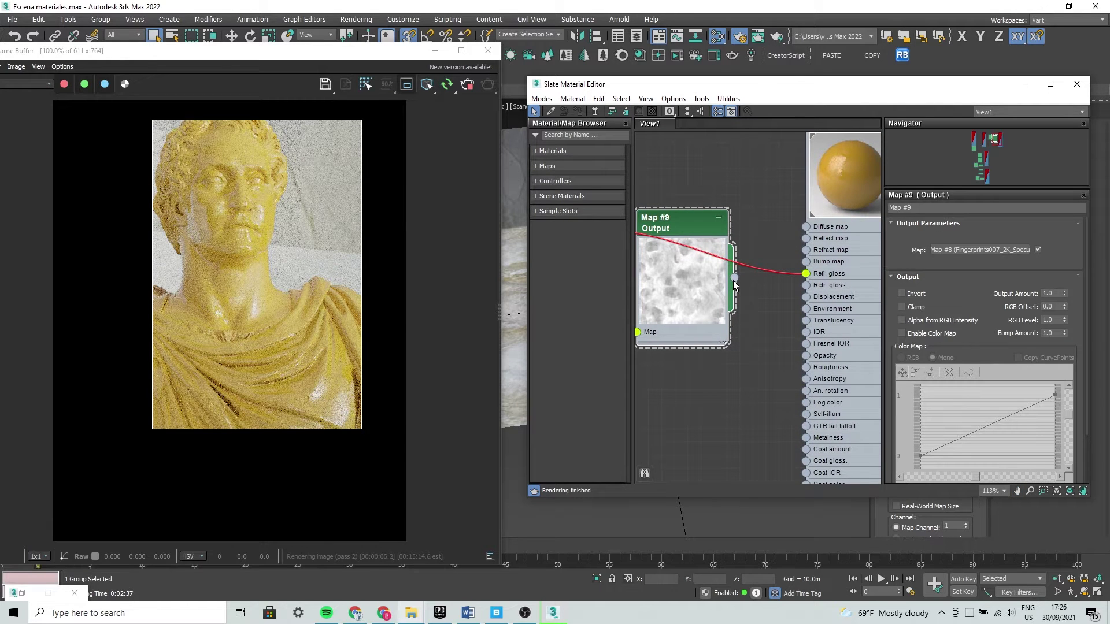
{"action": "scroll", "coordinate": [809, 271], "scroll_direction": "down", "scroll_amount": 3}
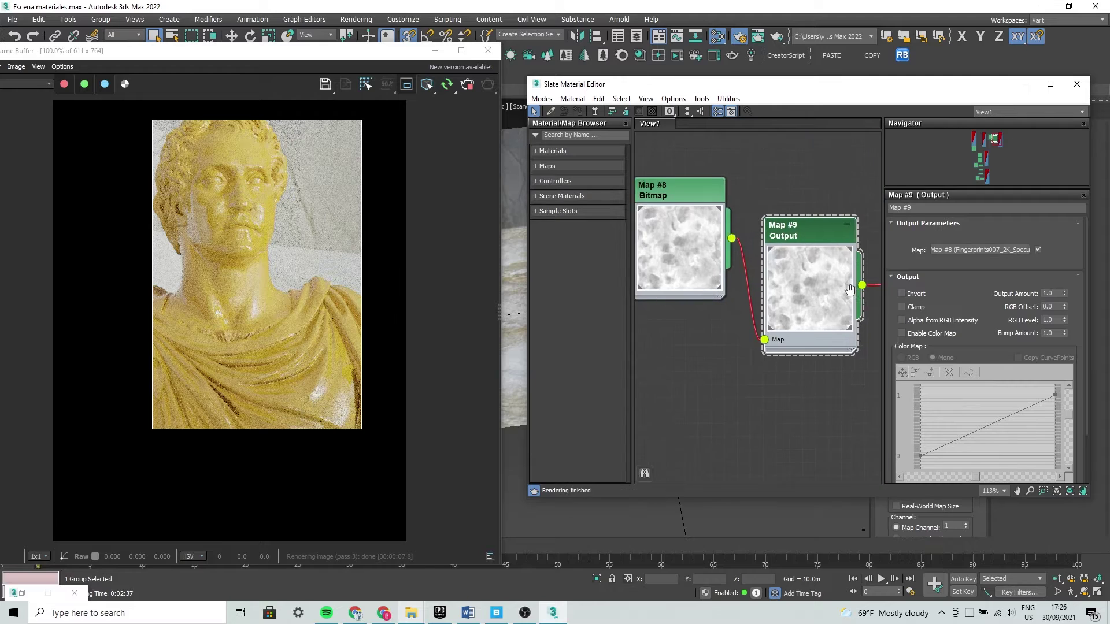
{"action": "scroll", "coordinate": [809, 267], "scroll_direction": "up", "scroll_amount": 2}
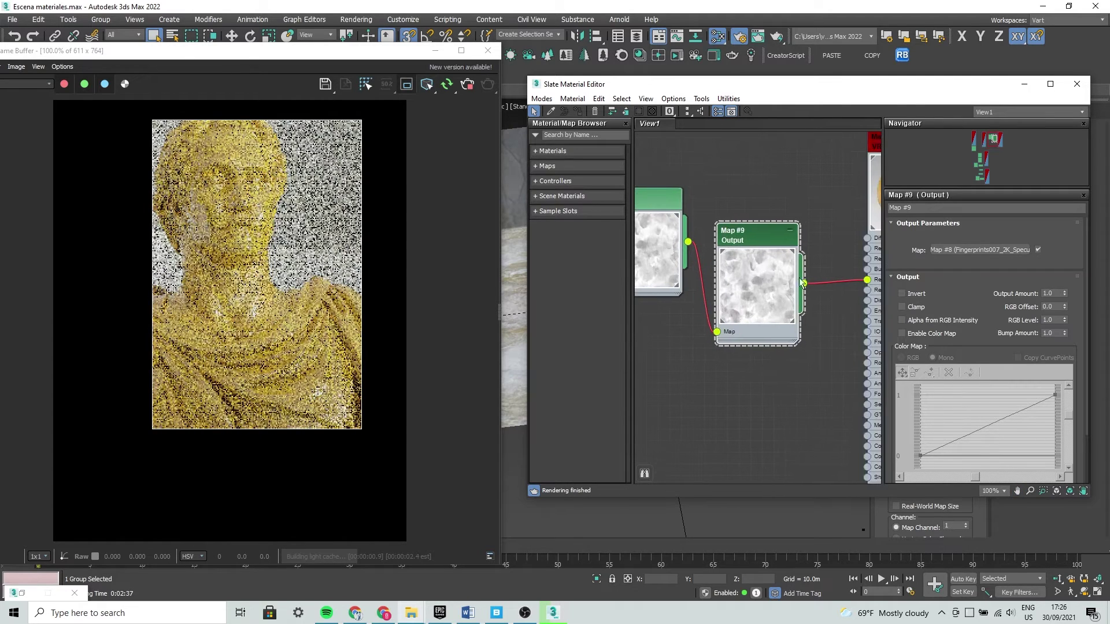
Enable Color Map on Map #9 and set the curve's top-right point to 1.5
{"action": "left_click", "coordinate": [902, 333]}
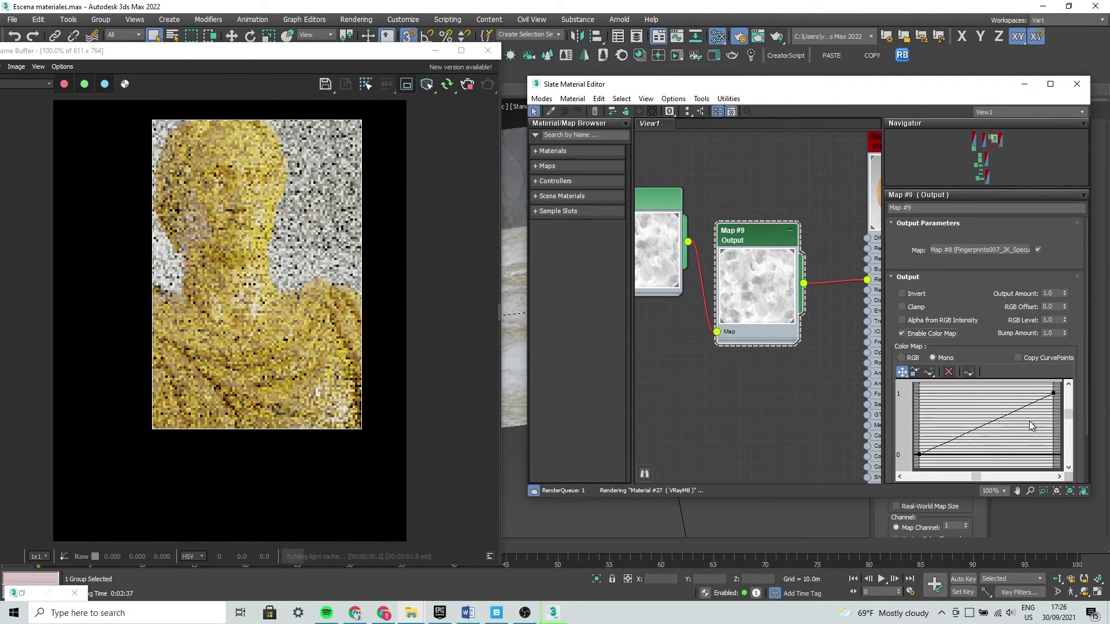
{"action": "scroll", "coordinate": [1001, 427], "scroll_direction": "down", "scroll_amount": 2}
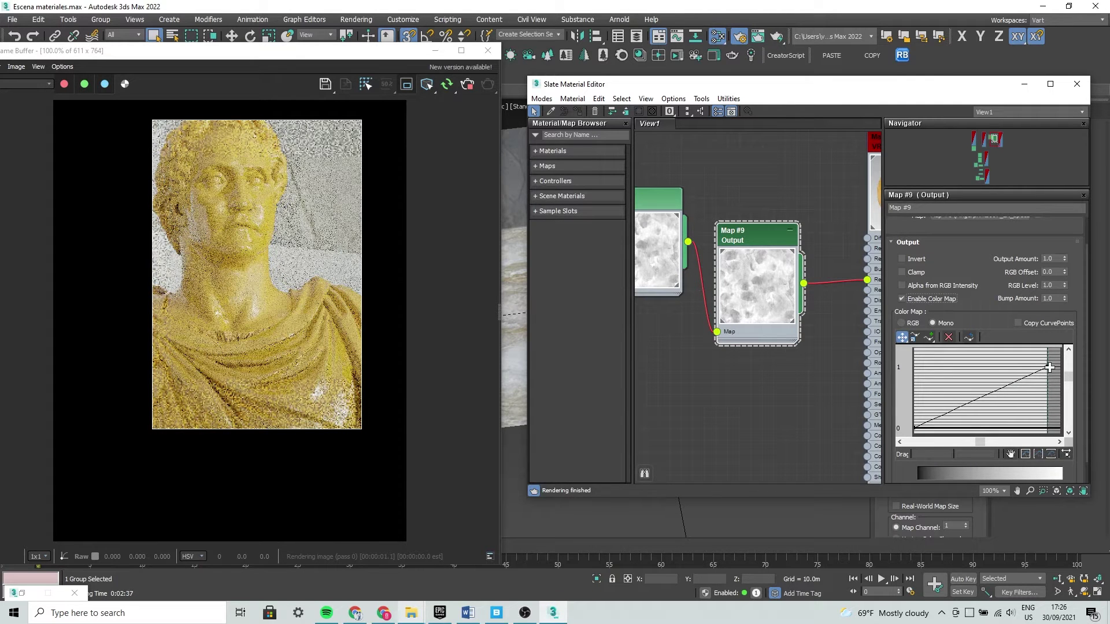
{"action": "left_click", "coordinate": [1048, 365]}
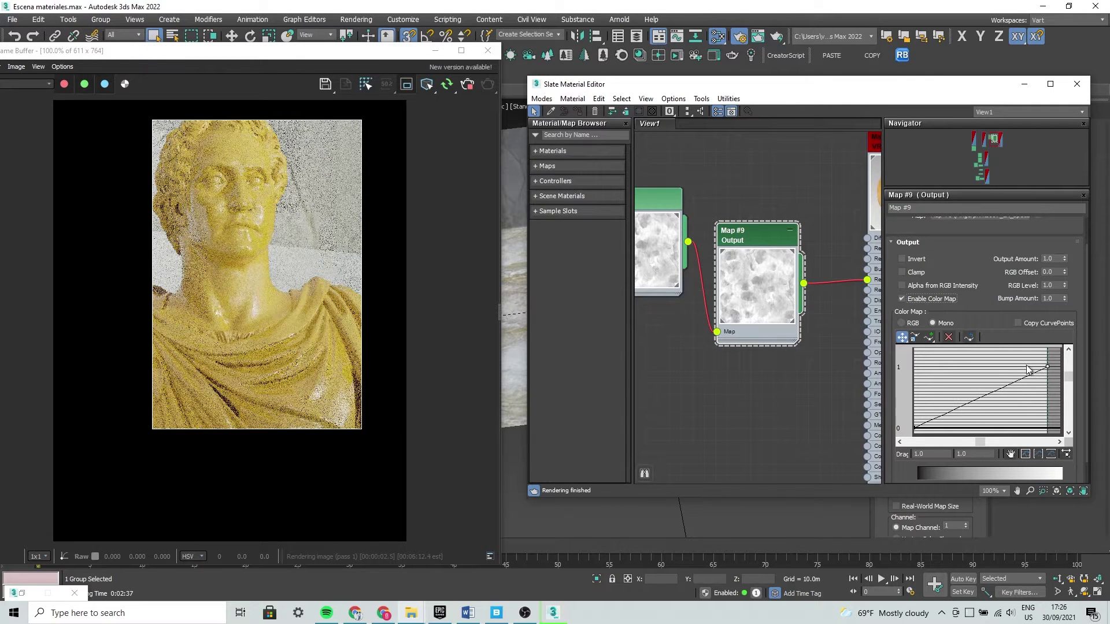
{"action": "middle_click_drag", "start_coordinate": [1028, 369], "coordinate": [1021, 374]}
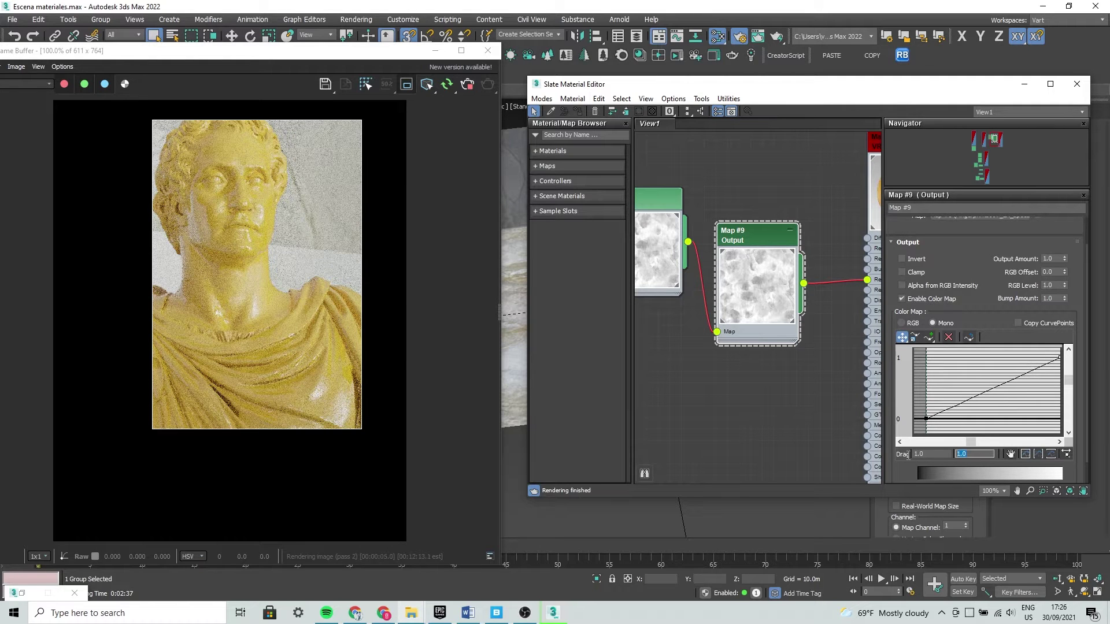
{"action": "type", "text": "1"}
{"action": "key", "text": "Return"}
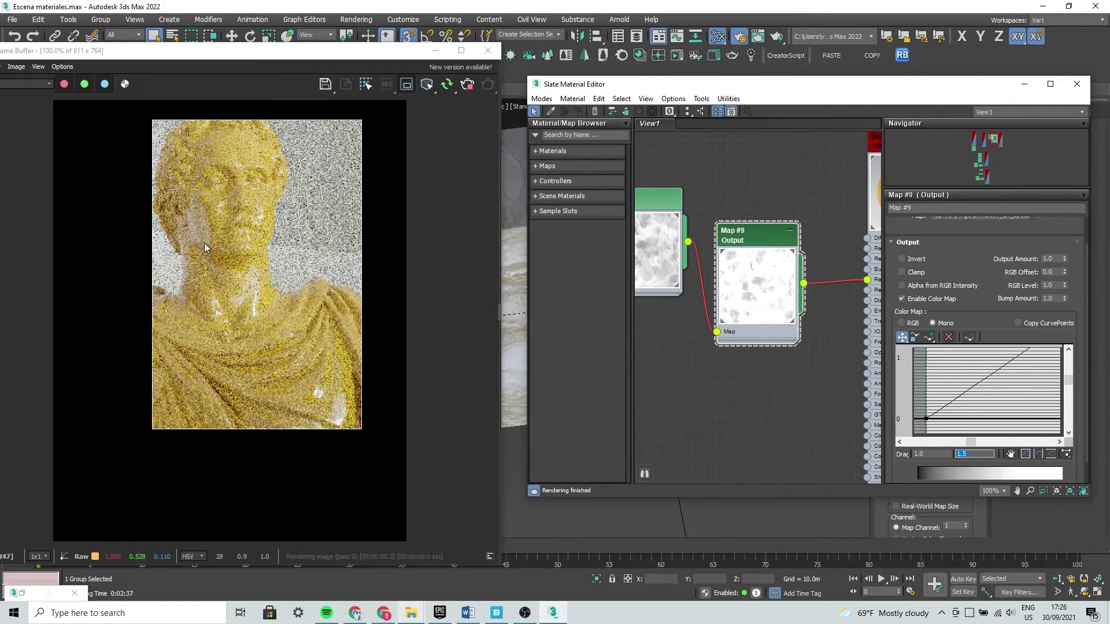
Raise the Color Map curve's left endpoint from 0 to 0.5
{"action": "scroll", "coordinate": [273, 240], "scroll_direction": "up", "scroll_amount": 1}
{"action": "scroll", "coordinate": [262, 311], "scroll_direction": "up", "scroll_amount": 1}
{"action": "scroll", "coordinate": [258, 272], "scroll_direction": "up", "scroll_amount": 1}
{"action": "scroll", "coordinate": [258, 272], "scroll_direction": "down", "scroll_amount": 1}
{"action": "scroll", "coordinate": [258, 284], "scroll_direction": "down", "scroll_amount": 1}
{"action": "scroll", "coordinate": [216, 218], "scroll_direction": "up", "scroll_amount": 1}
{"action": "scroll", "coordinate": [291, 241], "scroll_direction": "down", "scroll_amount": 1}
{"action": "middle_click_drag", "start_coordinate": [1018, 406], "coordinate": [1011, 416]}
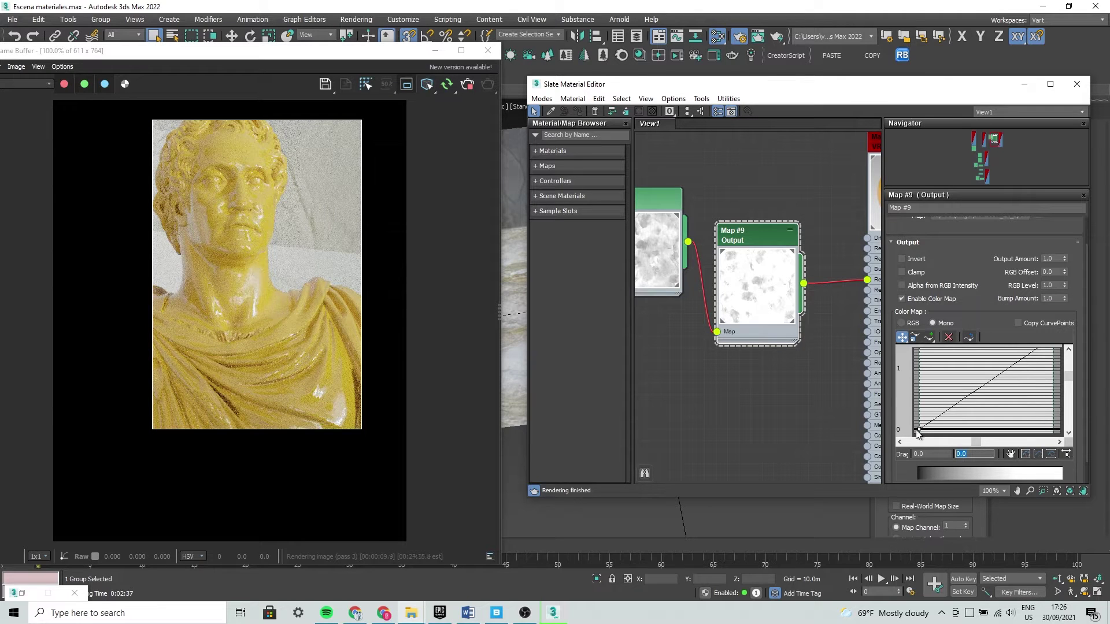
{"action": "scroll", "coordinate": [768, 297], "scroll_direction": "up", "scroll_amount": 2}
{"action": "scroll", "coordinate": [764, 299], "scroll_direction": "down", "scroll_amount": 1}
{"action": "scroll", "coordinate": [730, 272], "scroll_direction": "up", "scroll_amount": 1}
{"action": "scroll", "coordinate": [746, 289], "scroll_direction": "down", "scroll_amount": 1}
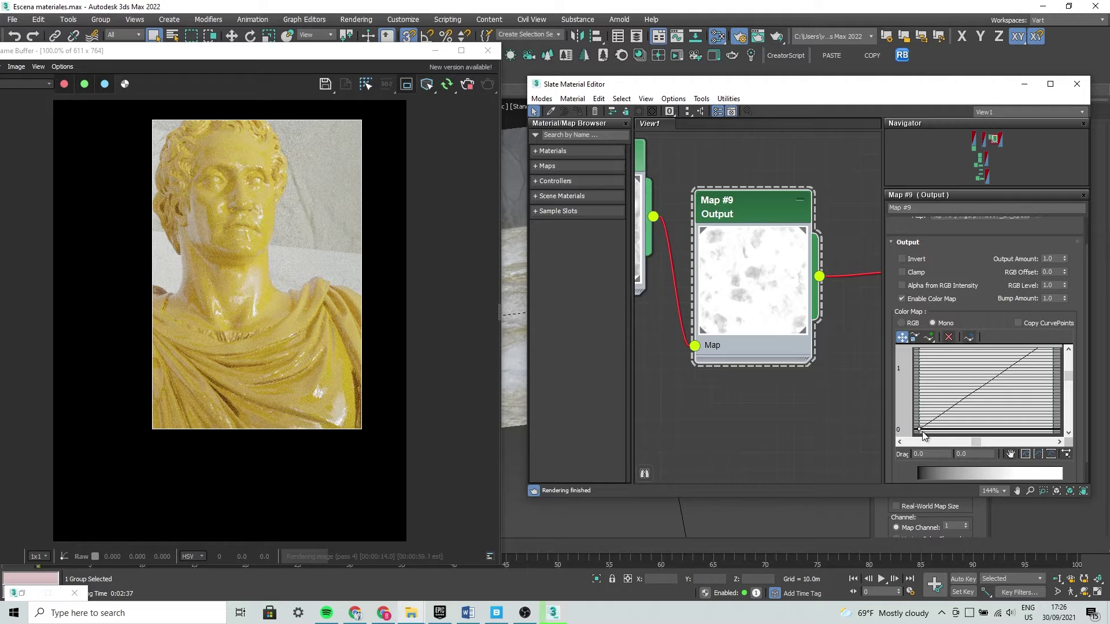
{"action": "left_click_drag", "start_coordinate": [919, 430], "coordinate": [918, 399]}
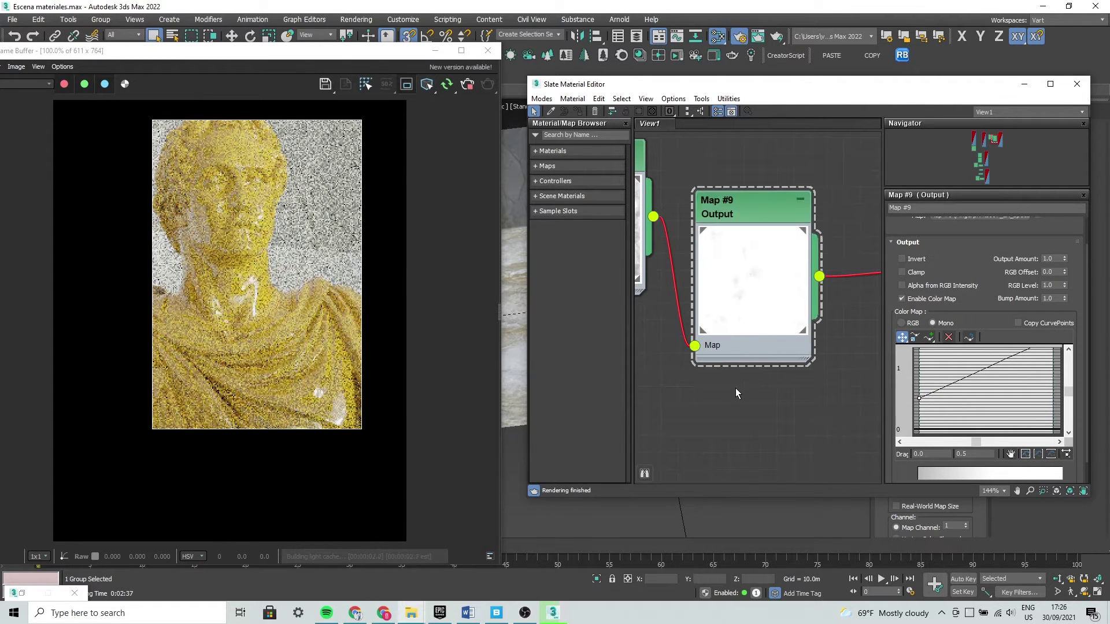
{"action": "middle_click_drag", "start_coordinate": [738, 325], "coordinate": [752, 329]}
{"action": "scroll", "coordinate": [213, 265], "scroll_direction": "up", "scroll_amount": 1}
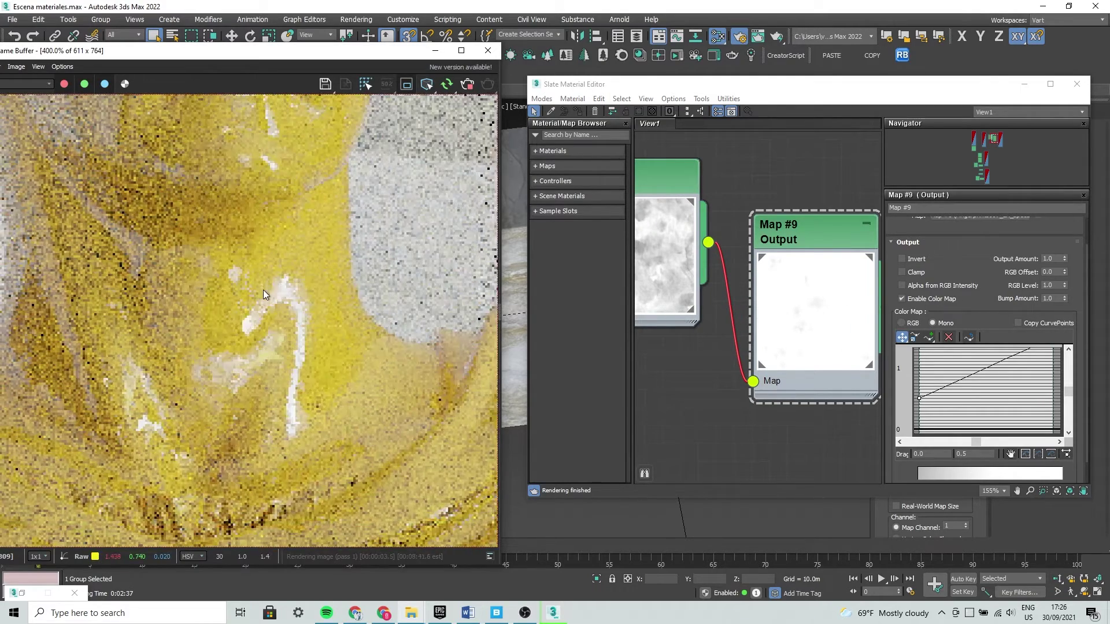
{"action": "scroll", "coordinate": [263, 291], "scroll_direction": "down", "scroll_amount": 1}
{"action": "scroll", "coordinate": [225, 239], "scroll_direction": "up", "scroll_amount": 1}
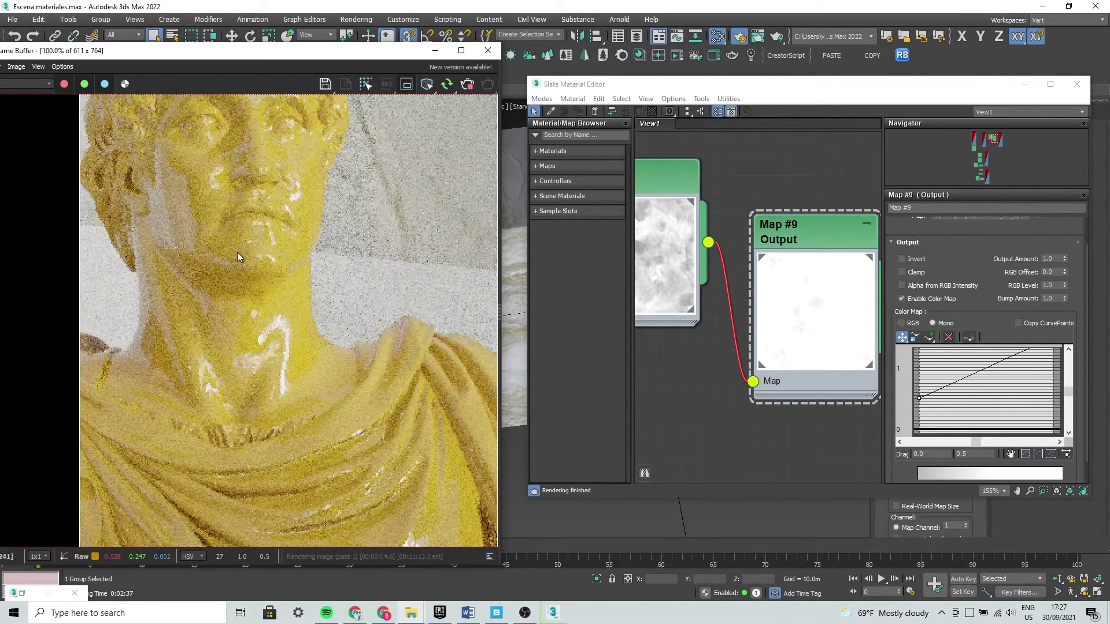
{"action": "scroll", "coordinate": [237, 252], "scroll_direction": "down", "scroll_amount": 1}
{"action": "scroll", "coordinate": [943, 388], "scroll_direction": "down", "scroll_amount": 1}
{"action": "scroll", "coordinate": [943, 389], "scroll_direction": "down", "scroll_amount": 1}
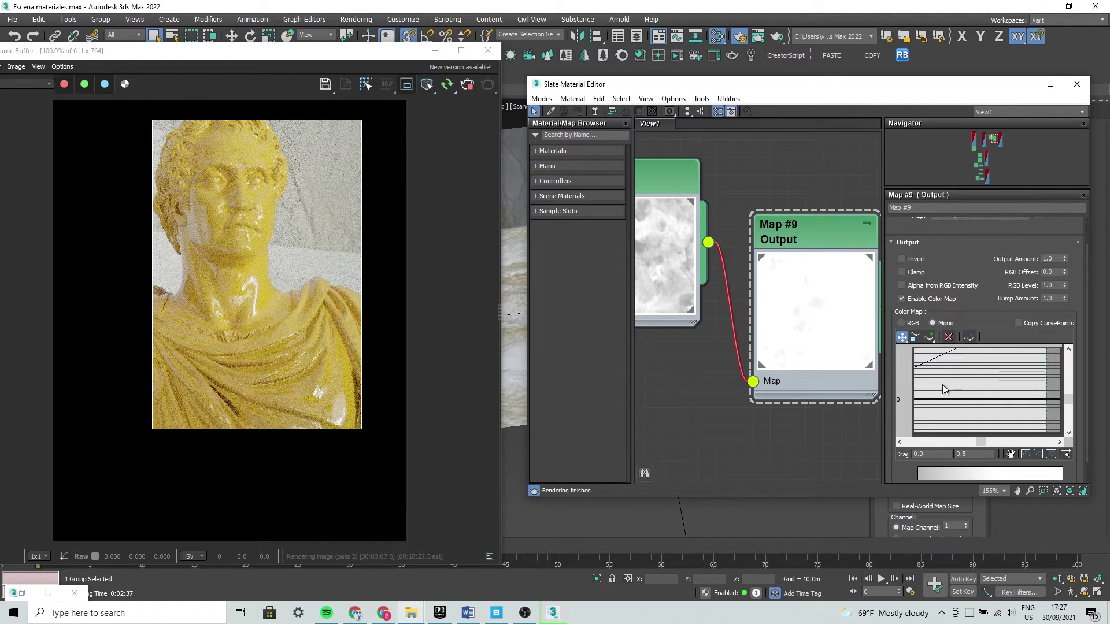
Lower the curve's first point to -0.3 and set its end point to 1.25
{"action": "middle_click_drag", "start_coordinate": [943, 388], "coordinate": [980, 399]}
{"action": "left_click_drag", "start_coordinate": [942, 380], "coordinate": [942, 428]}
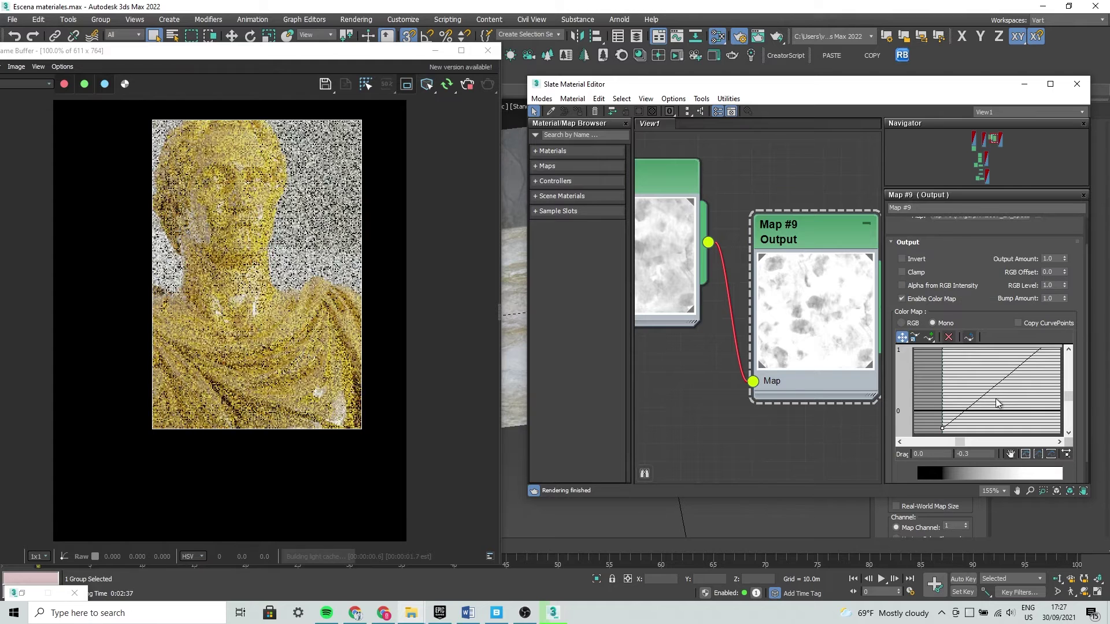
{"action": "mouse_move", "coordinate": [985, 384]}
{"action": "middle_mouse_down"}
{"action": "mouse_move", "coordinate": [973, 404]}
{"action": "mouse_move", "coordinate": [989, 433]}
{"action": "middle_mouse_up"}
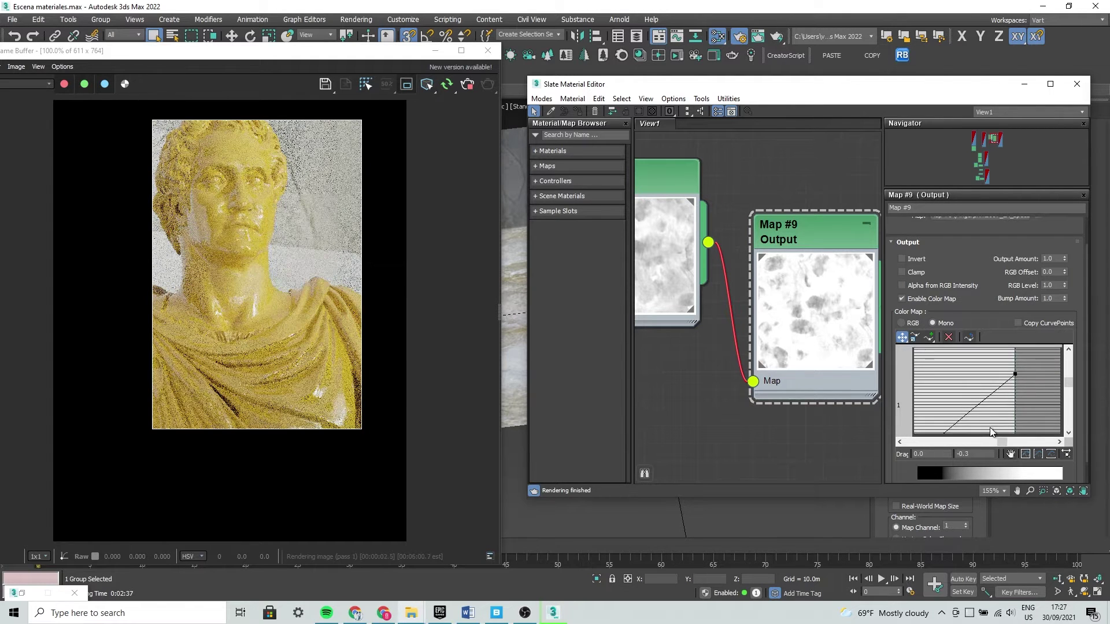
{"action": "left_click", "coordinate": [1018, 369]}
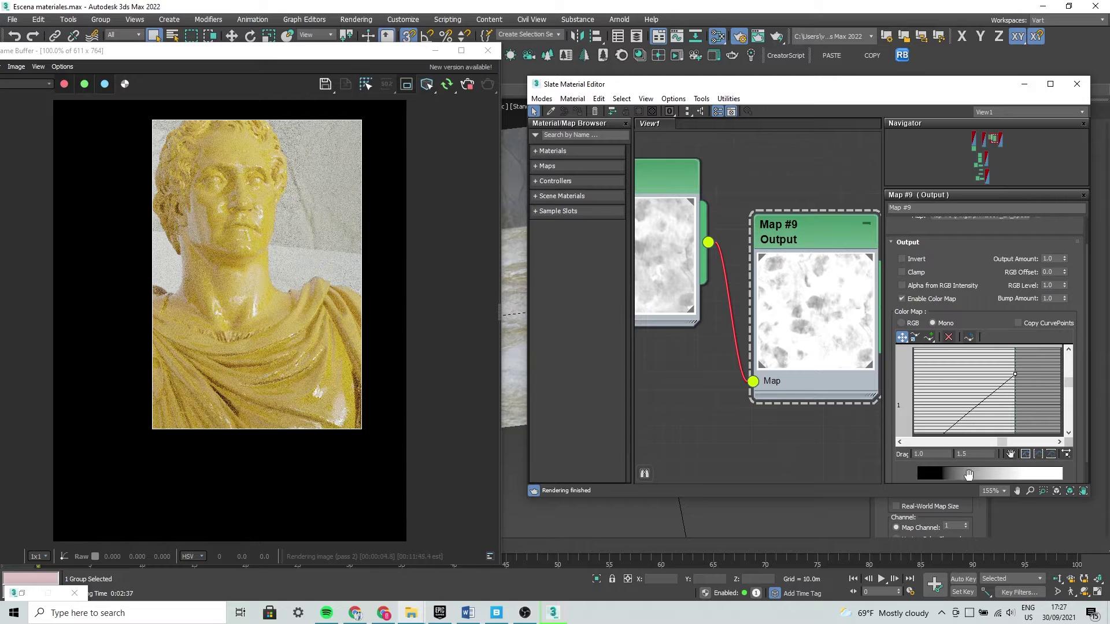
{"action": "type", "text": "1.25"}
{"action": "key", "text": "Return"}
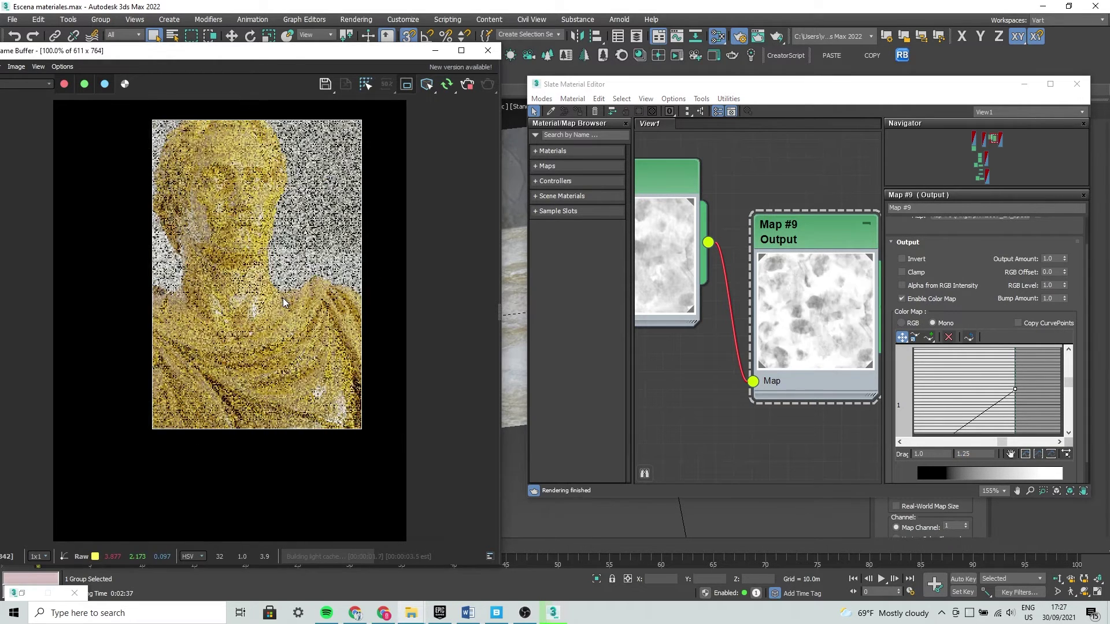
Zoom into the re-rendering bust's neck and face to check the fingerprint gloss highlights
{"action": "scroll", "coordinate": [229, 314], "scroll_direction": "up", "scroll_amount": 1}
{"action": "scroll", "coordinate": [271, 355], "scroll_direction": "up", "scroll_amount": 1}
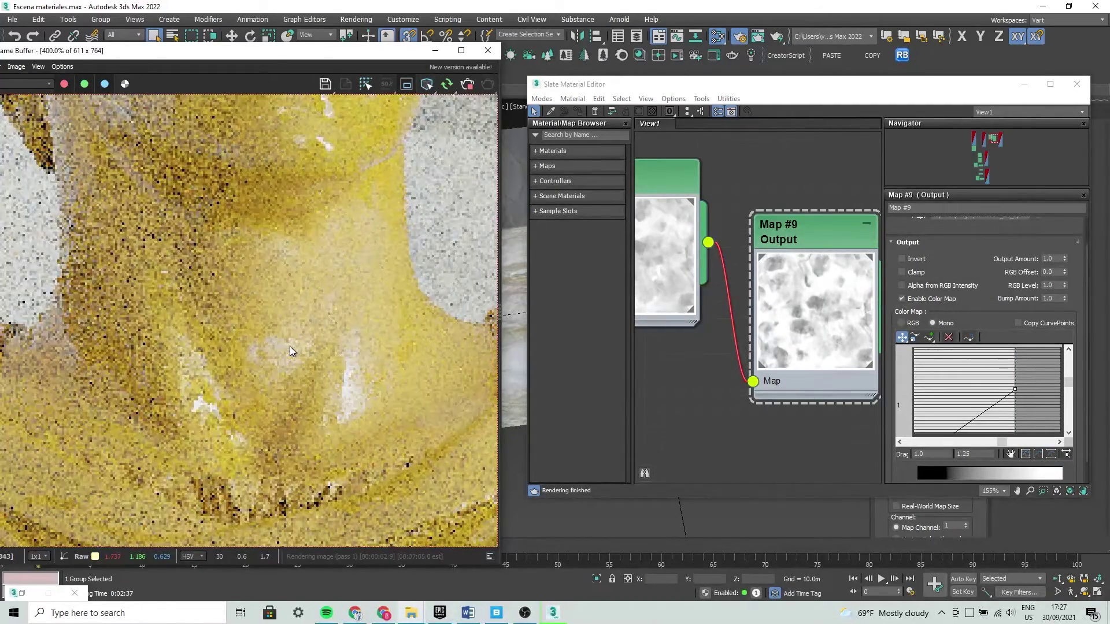
{"action": "scroll", "coordinate": [322, 365], "scroll_direction": "down", "scroll_amount": 2}
{"action": "scroll", "coordinate": [327, 366], "scroll_direction": "down", "scroll_amount": 1}
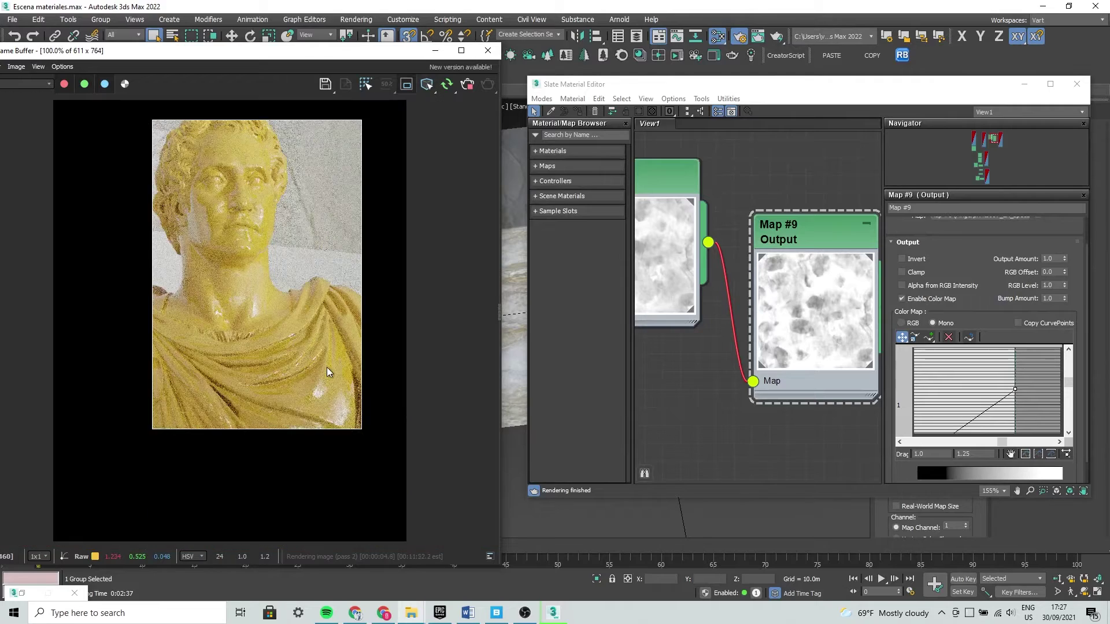
{"action": "scroll", "coordinate": [229, 322], "scroll_direction": "up", "scroll_amount": 2}
{"action": "scroll", "coordinate": [219, 317], "scroll_direction": "up", "scroll_amount": 1}
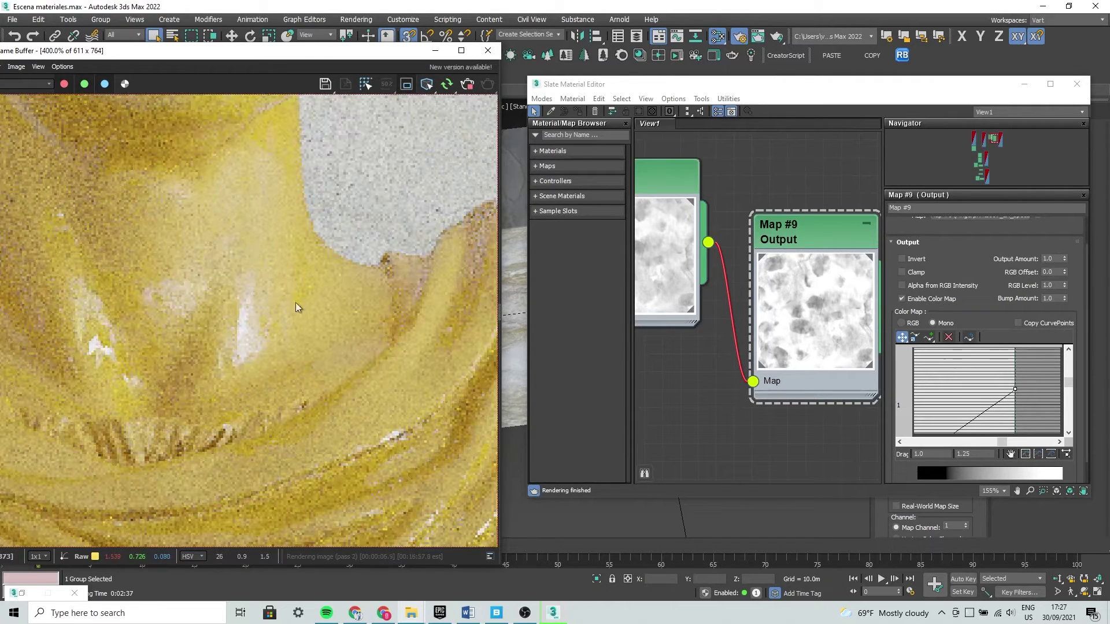
{"action": "middle_click_drag", "start_coordinate": [266, 268], "coordinate": [292, 347]}
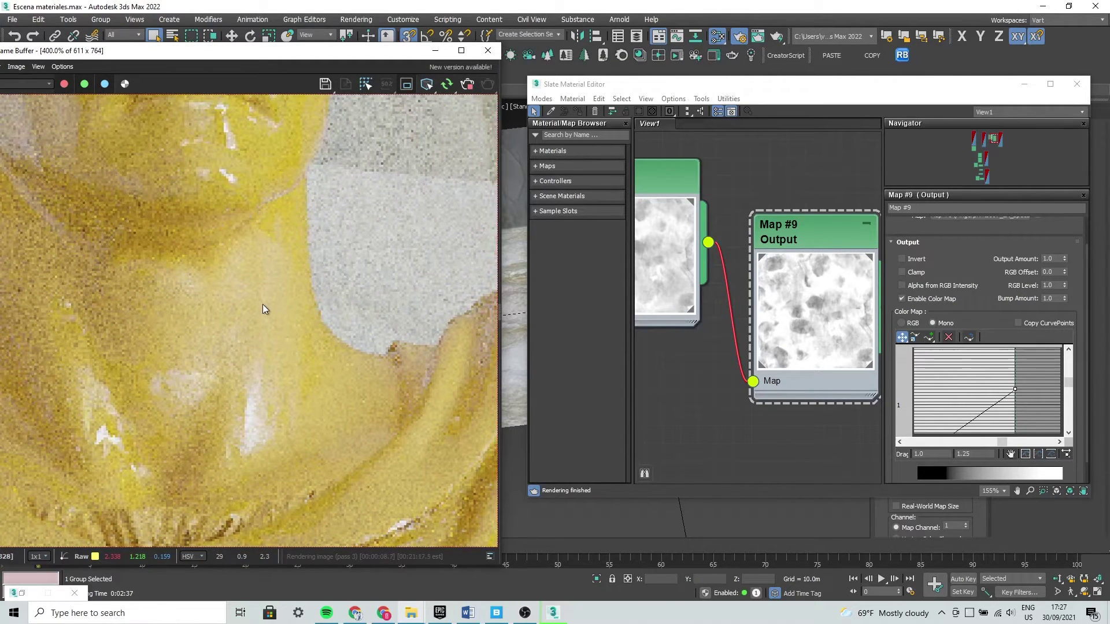
{"action": "middle_click_drag", "start_coordinate": [289, 409], "coordinate": [248, 201]}
{"action": "scroll", "coordinate": [278, 344], "scroll_direction": "down", "scroll_amount": 1}
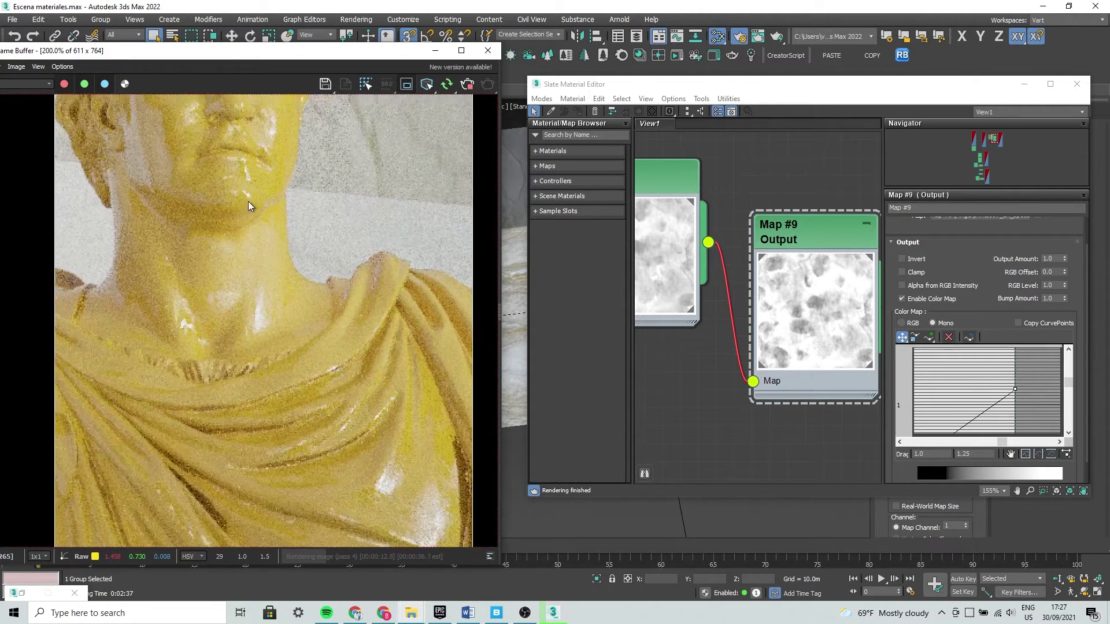
{"action": "scroll", "coordinate": [399, 406], "scroll_direction": "up", "scroll_amount": 1}
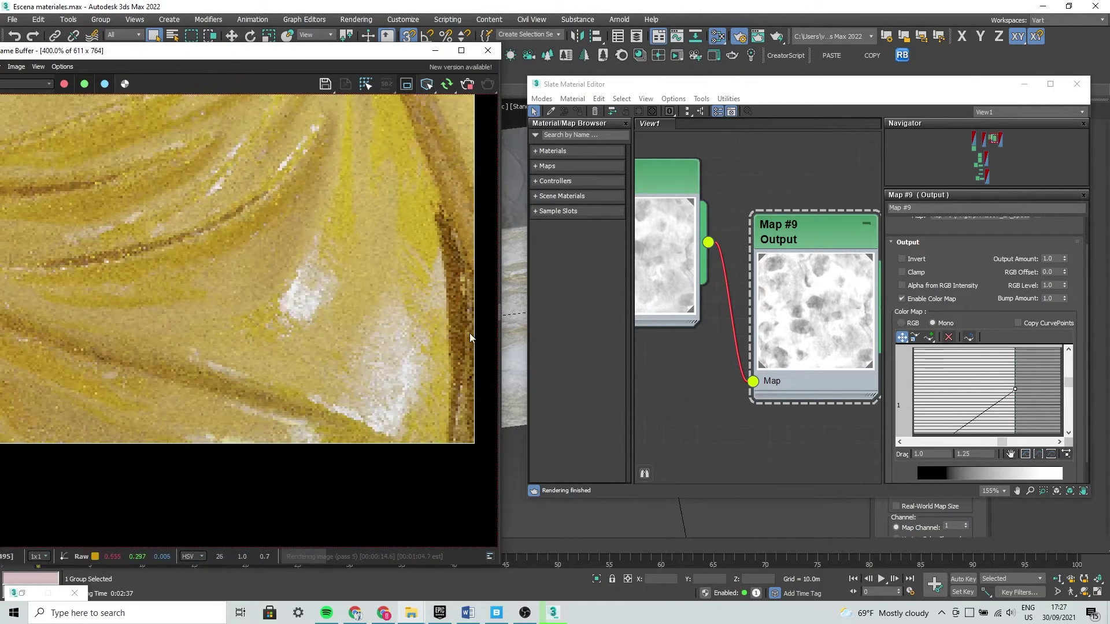
{"action": "scroll", "coordinate": [365, 379], "scroll_direction": "down", "scroll_amount": 1}
{"action": "scroll", "coordinate": [383, 418], "scroll_direction": "down", "scroll_amount": 1}
{"action": "scroll", "coordinate": [331, 402], "scroll_direction": "up", "scroll_amount": 1}
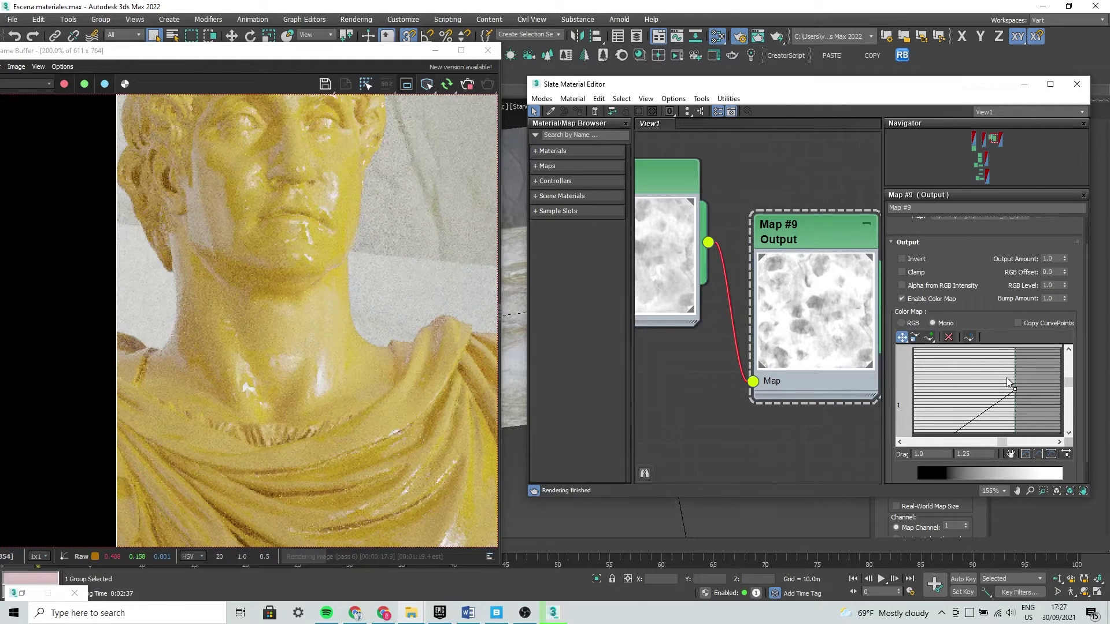
Lower the Color Map curve's start point to -0.5, keeping Map #8 and Map #9 nodes visible
{"action": "middle_click_drag", "start_coordinate": [947, 380], "coordinate": [995, 364]}
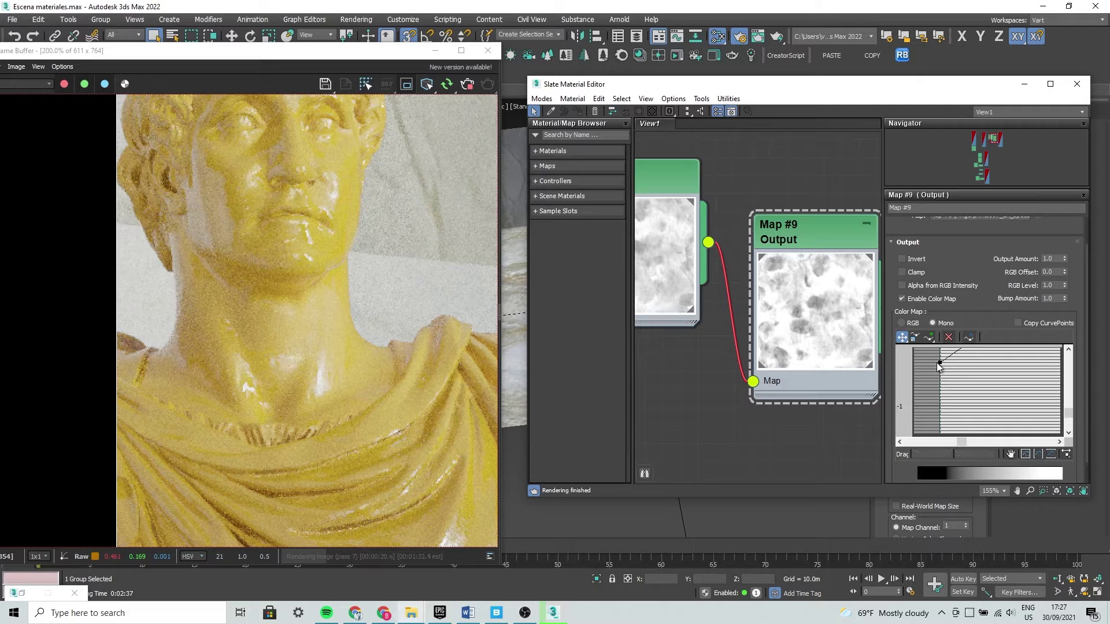
{"action": "left_click_drag", "start_coordinate": [939, 362], "coordinate": [939, 375]}
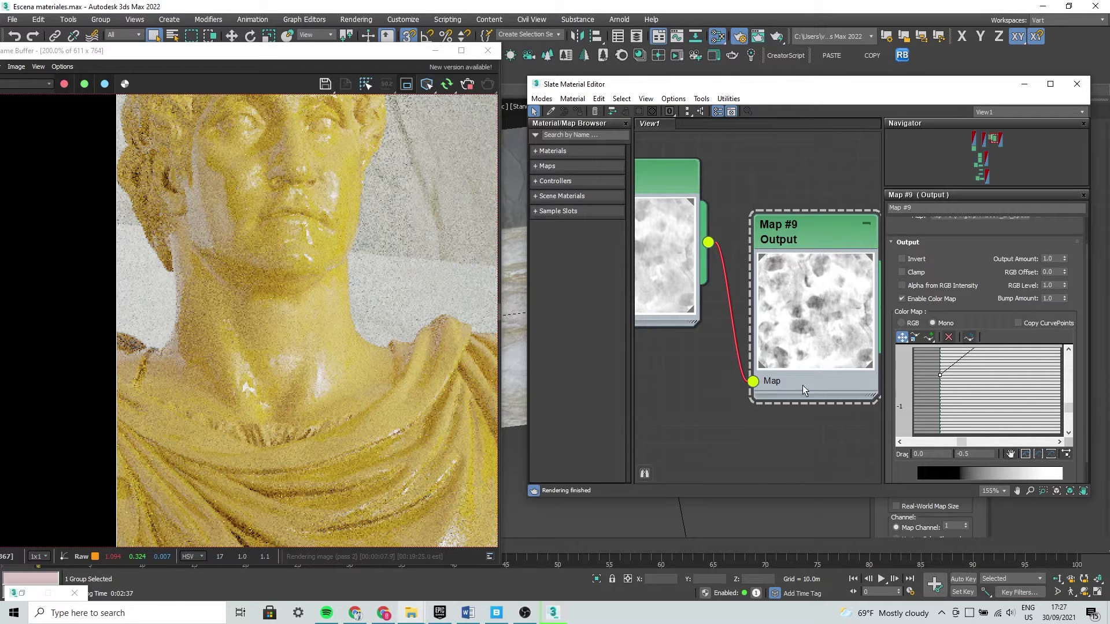
{"action": "scroll", "coordinate": [828, 310], "scroll_direction": "up", "scroll_amount": 2}
{"action": "scroll", "coordinate": [804, 310], "scroll_direction": "up", "scroll_amount": 1}
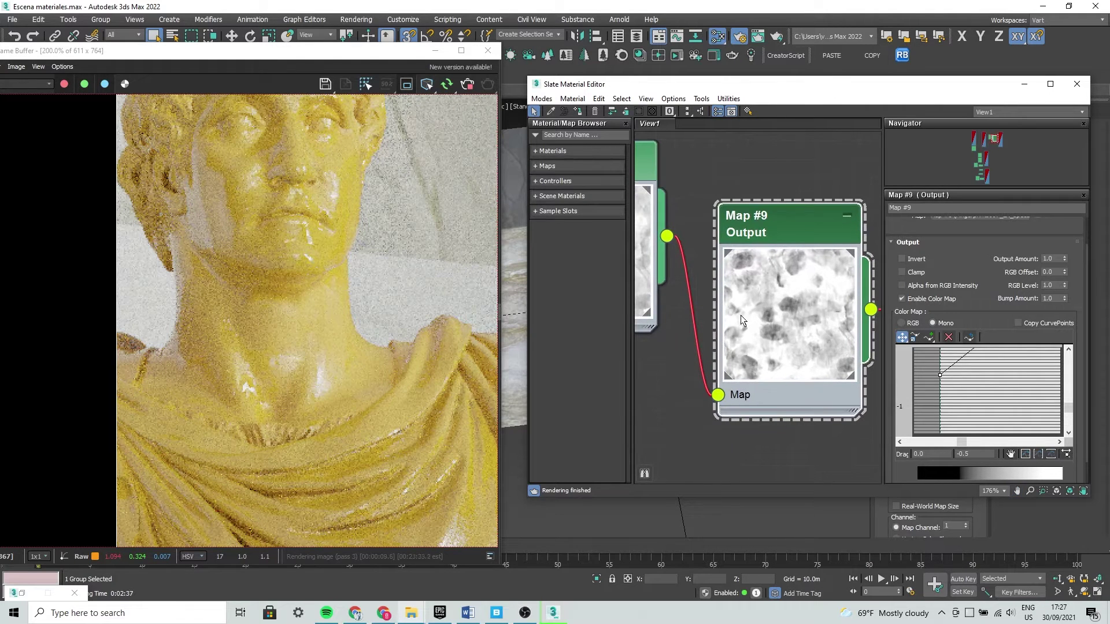
{"action": "middle_click_drag", "start_coordinate": [751, 338], "coordinate": [895, 370]}
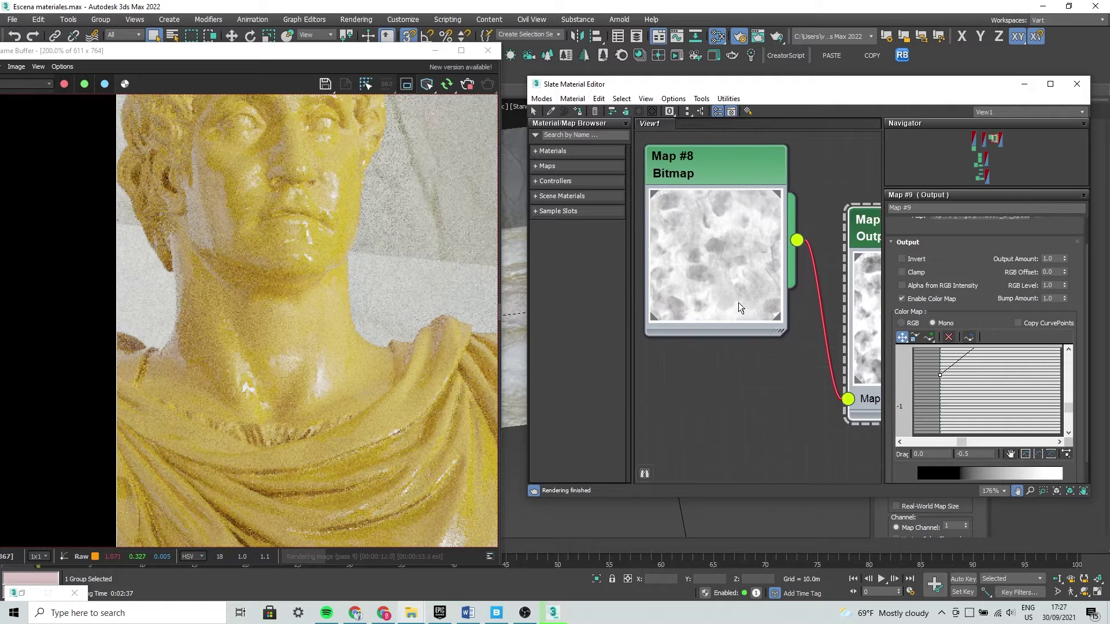
{"action": "middle_click_drag", "start_coordinate": [737, 304], "coordinate": [652, 270]}
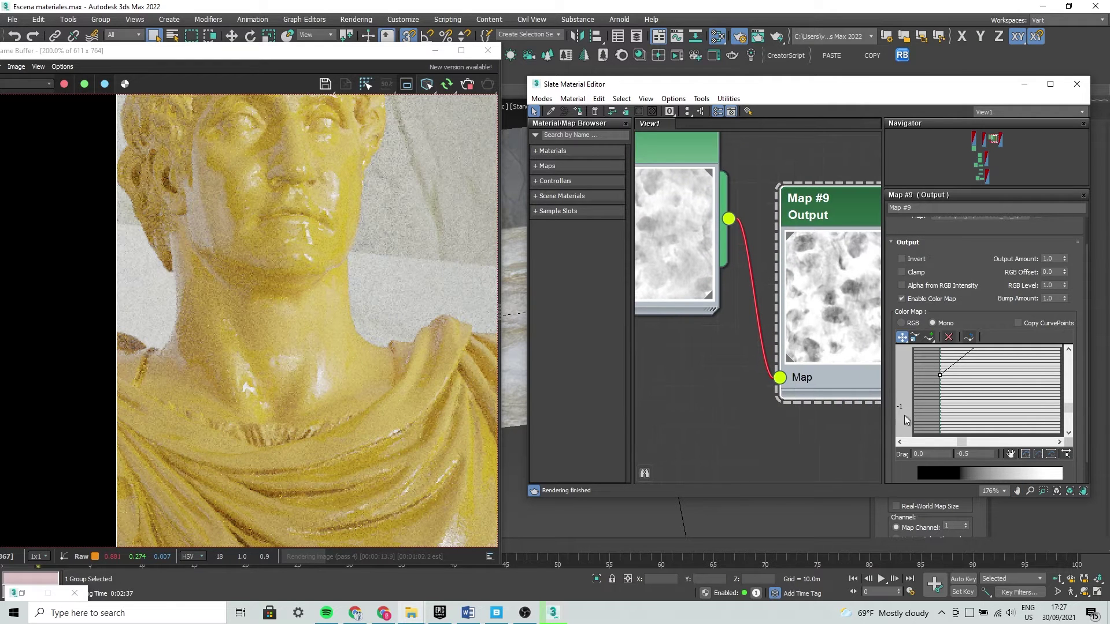
Zoom and pan the frame buffer to inspect the bust's face, neck, chest and drapery glossiness
{"action": "scroll", "coordinate": [297, 332], "scroll_direction": "up", "scroll_amount": 1}
{"action": "scroll", "coordinate": [326, 380], "scroll_direction": "up", "scroll_amount": 1}
{"action": "scroll", "coordinate": [308, 340], "scroll_direction": "up", "scroll_amount": 1}
{"action": "scroll", "coordinate": [312, 340], "scroll_direction": "down", "scroll_amount": 1}
{"action": "scroll", "coordinate": [312, 340], "scroll_direction": "down", "scroll_amount": 1}
{"action": "middle_click_drag", "start_coordinate": [334, 415], "coordinate": [290, 346]}
{"action": "scroll", "coordinate": [391, 398], "scroll_direction": "up", "scroll_amount": 1}
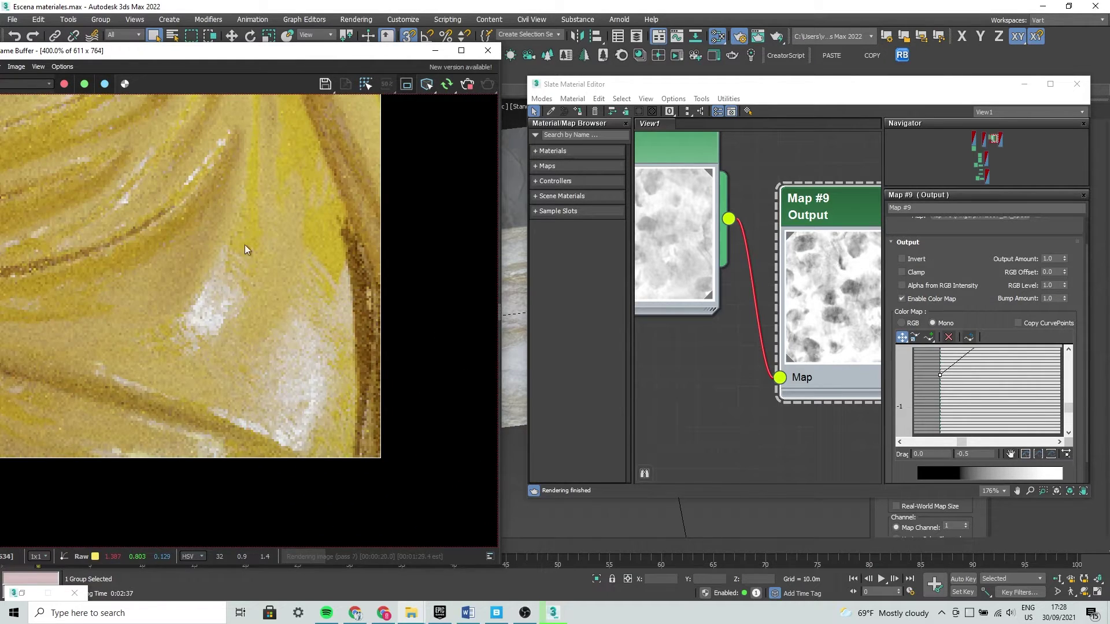
{"action": "scroll", "coordinate": [245, 249], "scroll_direction": "down", "scroll_amount": 1}
{"action": "mouse_move", "coordinate": [276, 350]}
{"action": "middle_mouse_down"}
{"action": "mouse_move", "coordinate": [296, 372]}
{"action": "mouse_move", "coordinate": [275, 333]}
{"action": "mouse_move", "coordinate": [310, 432]}
{"action": "middle_mouse_up"}
{"action": "scroll", "coordinate": [292, 218], "scroll_direction": "up", "scroll_amount": 1}
{"action": "scroll", "coordinate": [292, 223], "scroll_direction": "down", "scroll_amount": 1}
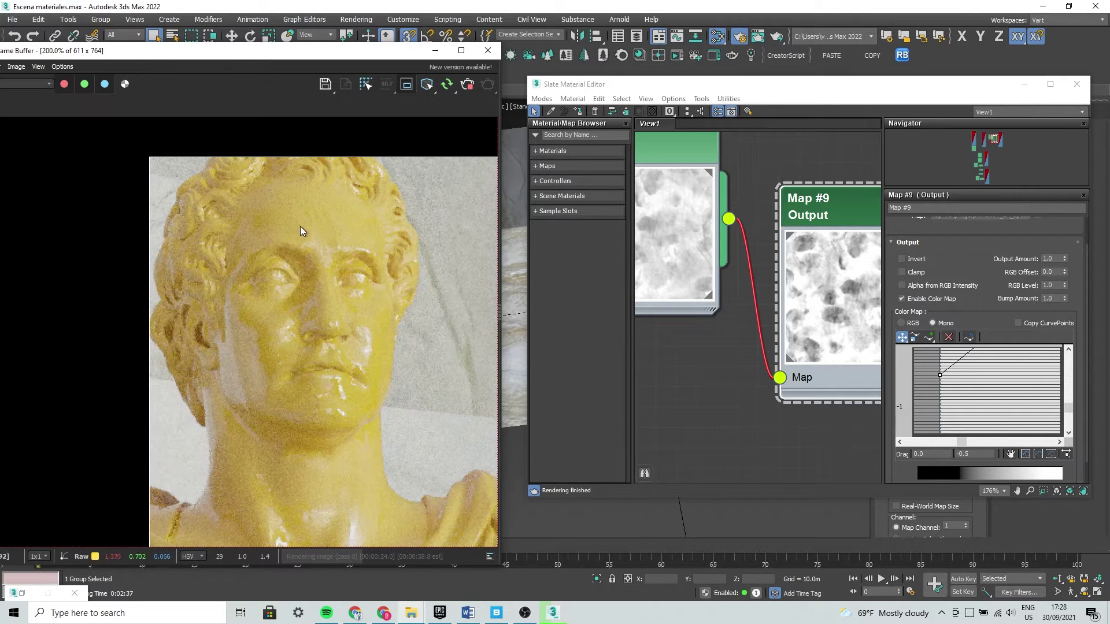
{"action": "scroll", "coordinate": [338, 208], "scroll_direction": "up", "scroll_amount": 1}
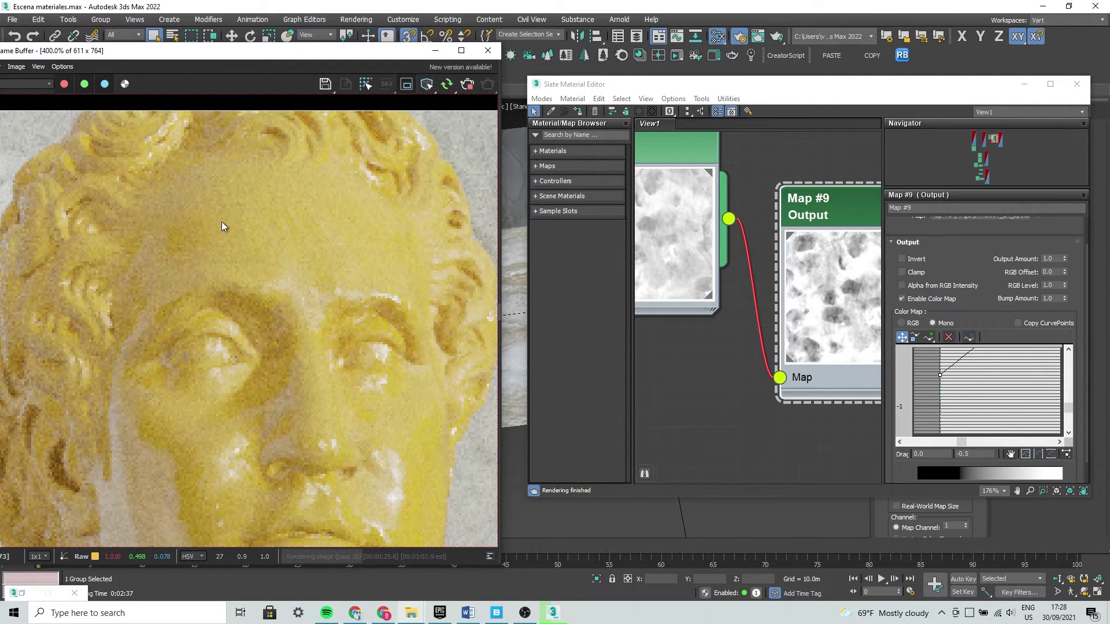
{"action": "scroll", "coordinate": [222, 226], "scroll_direction": "down", "scroll_amount": 1}
{"action": "middle_click_drag", "start_coordinate": [288, 296], "coordinate": [249, 197]}
{"action": "middle_click_drag", "start_coordinate": [252, 318], "coordinate": [265, 276]}
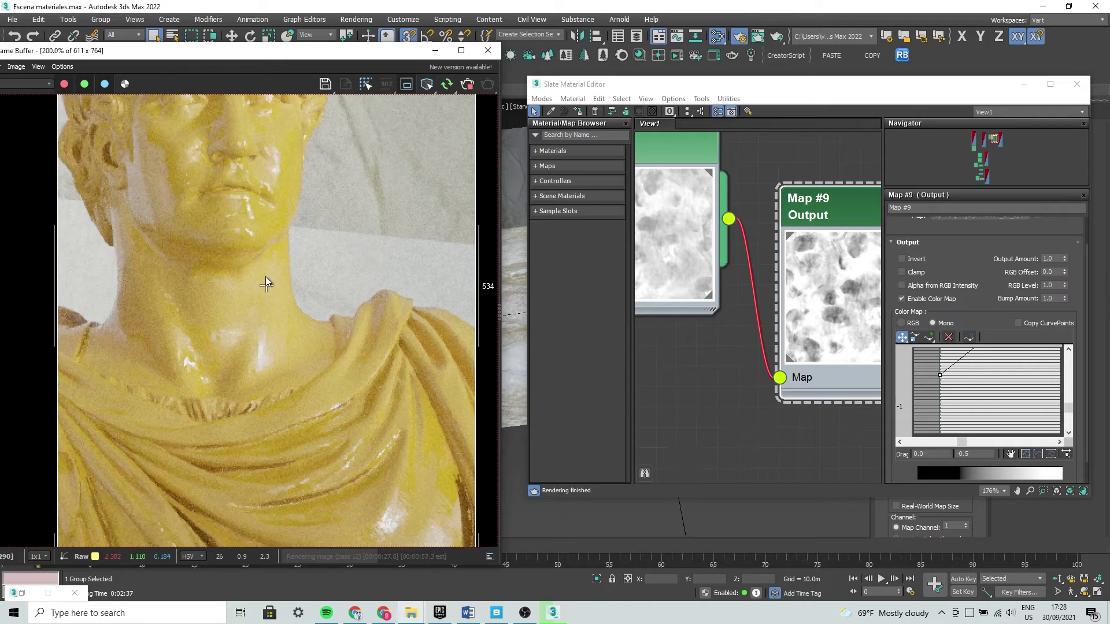
{"action": "scroll", "coordinate": [265, 277], "scroll_direction": "down", "scroll_amount": 1}
Raise the curve's start point through -0.4 to settle at -0.25
{"action": "key", "text": "z"}
{"action": "scroll", "coordinate": [953, 418], "scroll_direction": "up", "scroll_amount": 2}
{"action": "left_click_drag", "start_coordinate": [928, 412], "coordinate": [927, 407]}
{"action": "left_click_drag", "start_coordinate": [925, 400], "coordinate": [923, 395]}
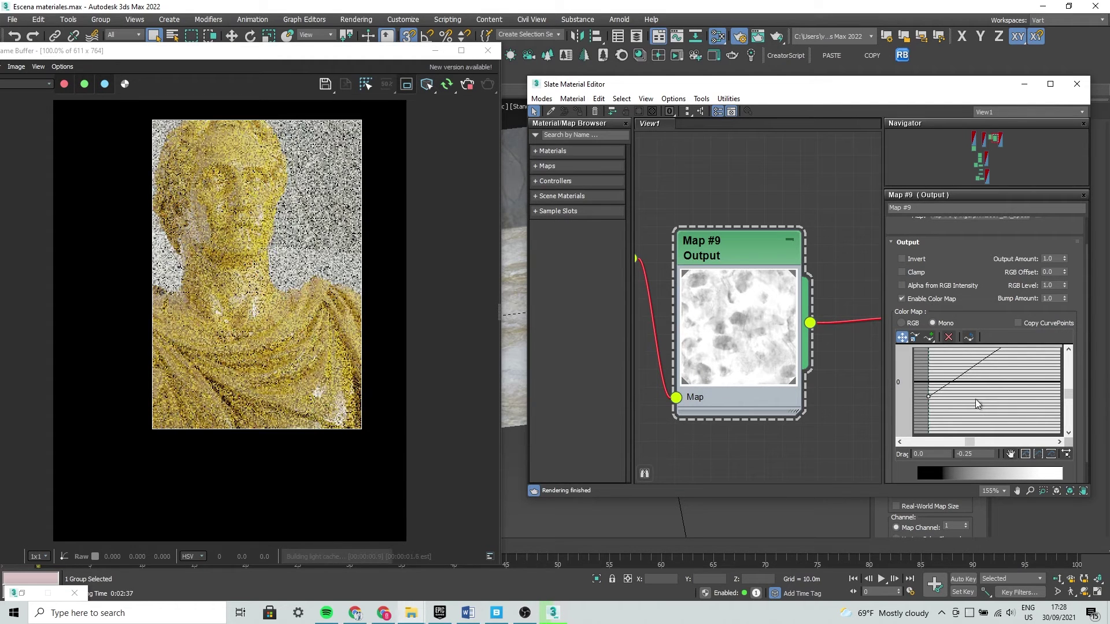
Fit the whole curve in the Color Map editor and select the Map #9 Output node
{"action": "left_click", "coordinate": [1025, 453]}
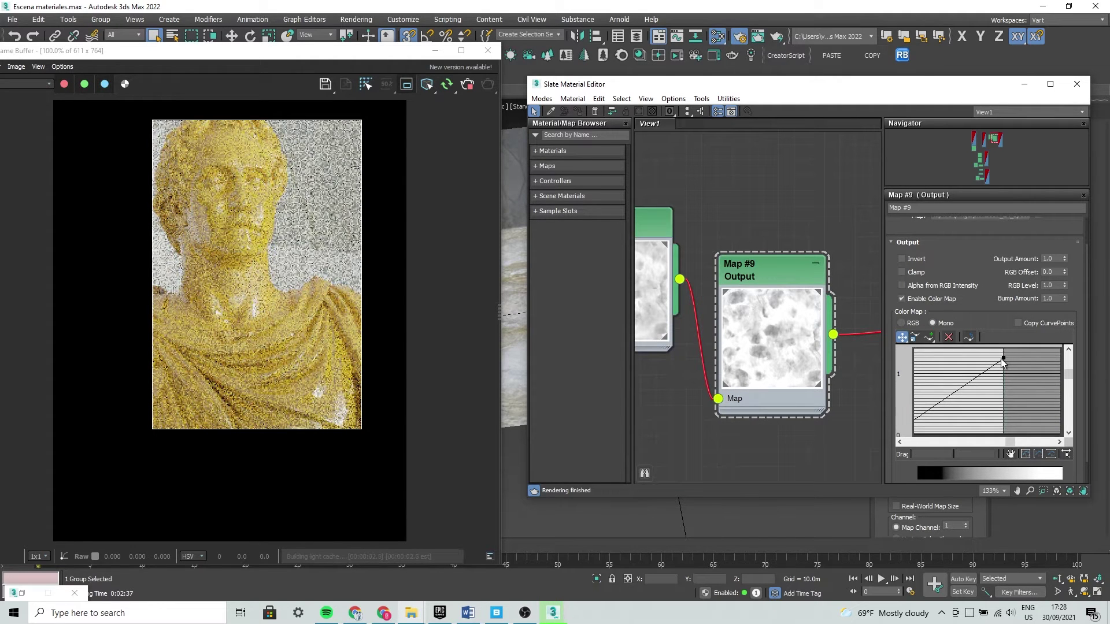
{"action": "scroll", "coordinate": [726, 342], "scroll_direction": "down", "scroll_amount": 3}
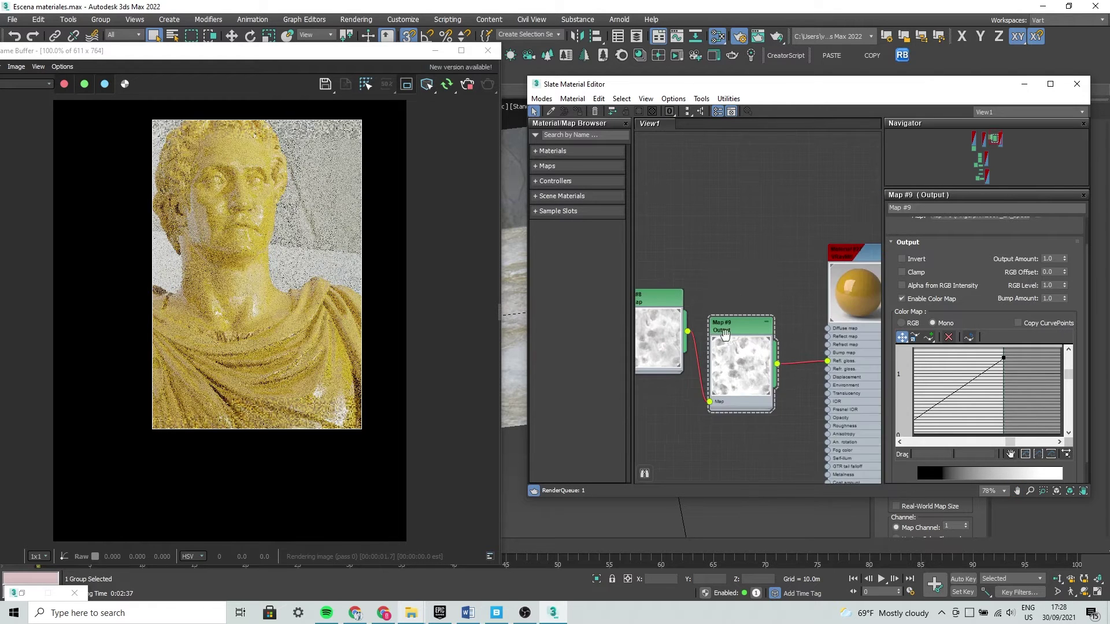
{"action": "middle_click_drag", "start_coordinate": [726, 343], "coordinate": [749, 278]}
{"action": "left_click_drag", "start_coordinate": [775, 392], "coordinate": [657, 212]}
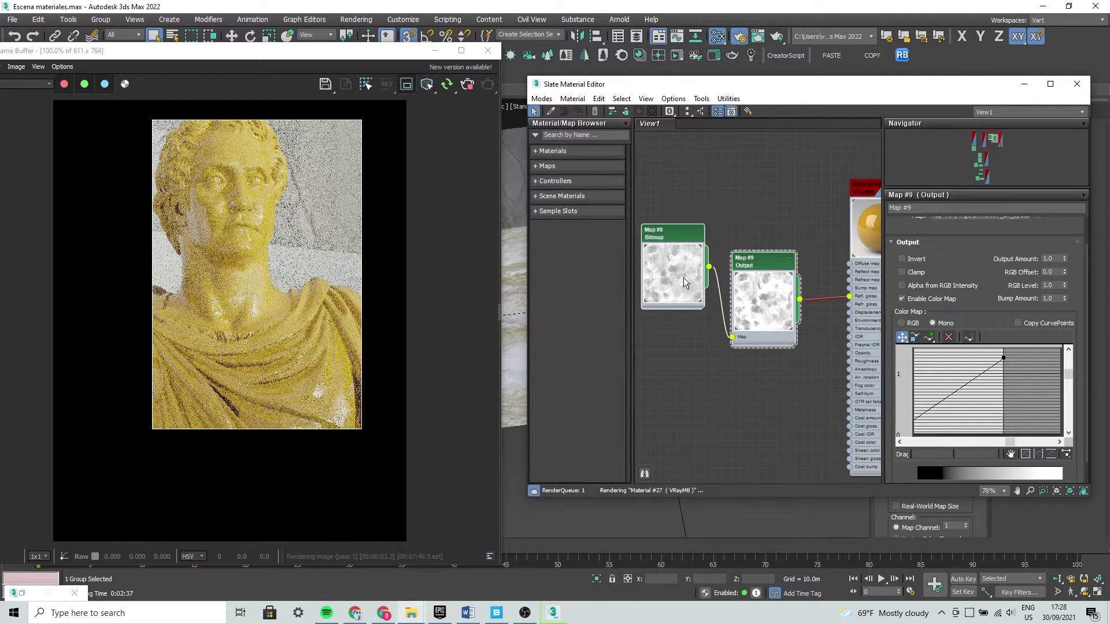
{"action": "mouse_move", "coordinate": [772, 377]}
{"action": "left_mouse_down"}
{"action": "mouse_move", "coordinate": [665, 220]}
{"action": "mouse_move", "coordinate": [682, 313]}
{"action": "mouse_move", "coordinate": [653, 318]}
{"action": "left_mouse_up"}
Move the Map #8 Bitmap node further left in the Slate View1 graph
{"action": "middle_click_drag", "start_coordinate": [778, 277], "coordinate": [724, 275]}
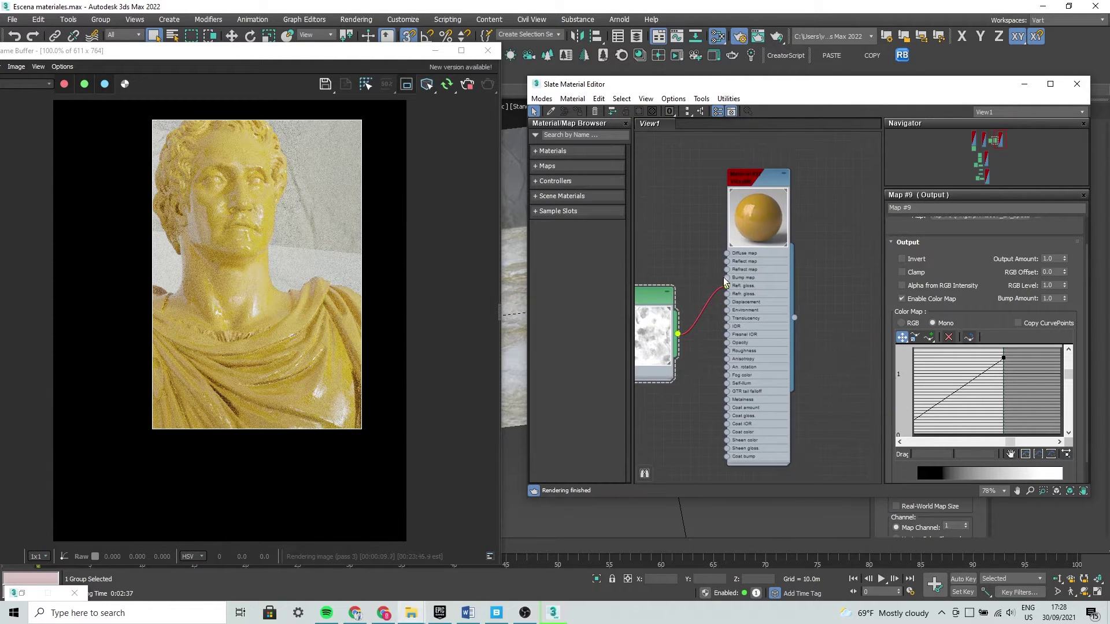
{"action": "scroll", "coordinate": [702, 265], "scroll_direction": "up", "scroll_amount": 5}
{"action": "middle_click_drag", "start_coordinate": [784, 306], "coordinate": [745, 305]}
{"action": "scroll", "coordinate": [792, 258], "scroll_direction": "up", "scroll_amount": 1}
{"action": "scroll", "coordinate": [737, 356], "scroll_direction": "down", "scroll_amount": 1}
{"action": "scroll", "coordinate": [737, 356], "scroll_direction": "down", "scroll_amount": 1}
{"action": "mouse_move", "coordinate": [776, 344]}
{"action": "middle_mouse_down"}
{"action": "mouse_move", "coordinate": [798, 303]}
{"action": "mouse_move", "coordinate": [820, 385]}
{"action": "middle_mouse_up"}
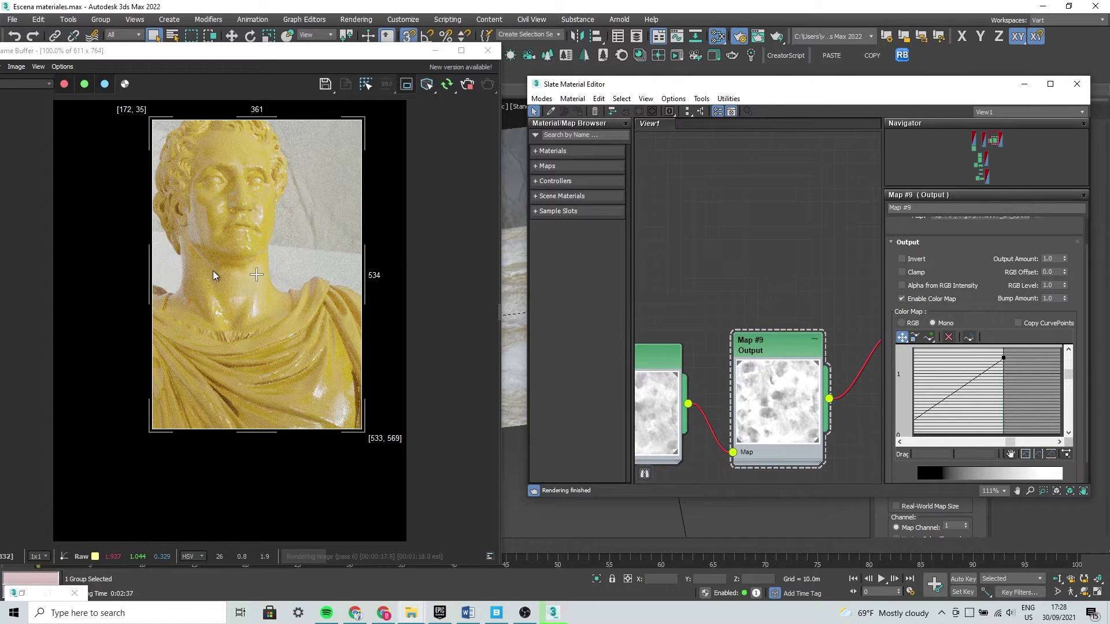
Check the face in the render, then bring up the Maps menu in empty View1 space
{"action": "left_click", "coordinate": [260, 206]}
{"action": "scroll", "coordinate": [232, 243], "scroll_direction": "up", "scroll_amount": 2}
{"action": "scroll", "coordinate": [234, 245], "scroll_direction": "down", "scroll_amount": 1}
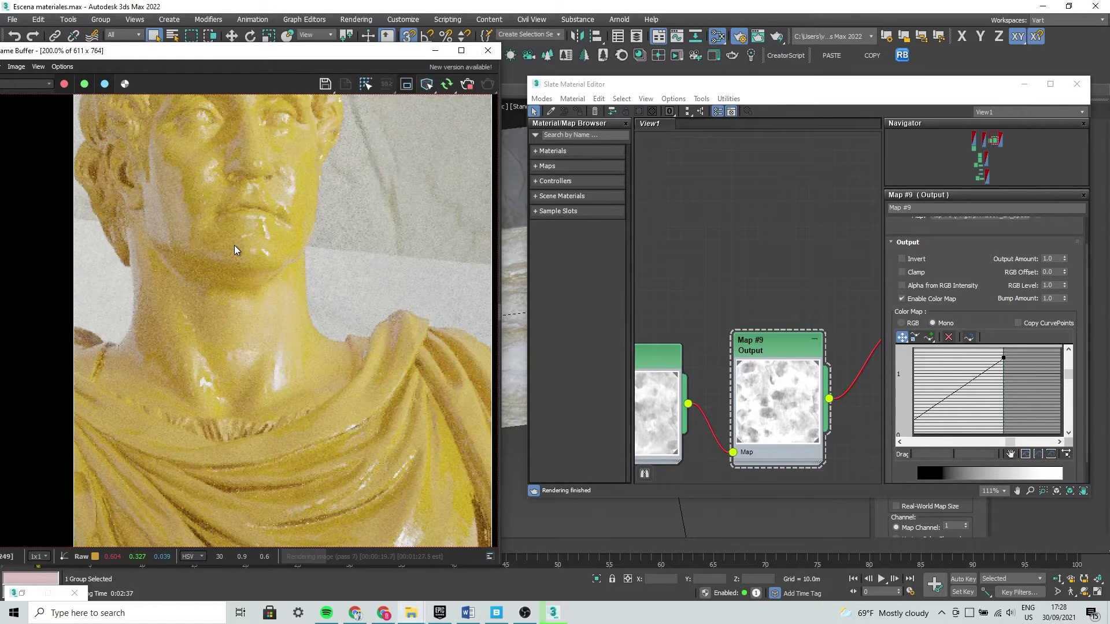
{"action": "scroll", "coordinate": [325, 327], "scroll_direction": "down", "scroll_amount": 1}
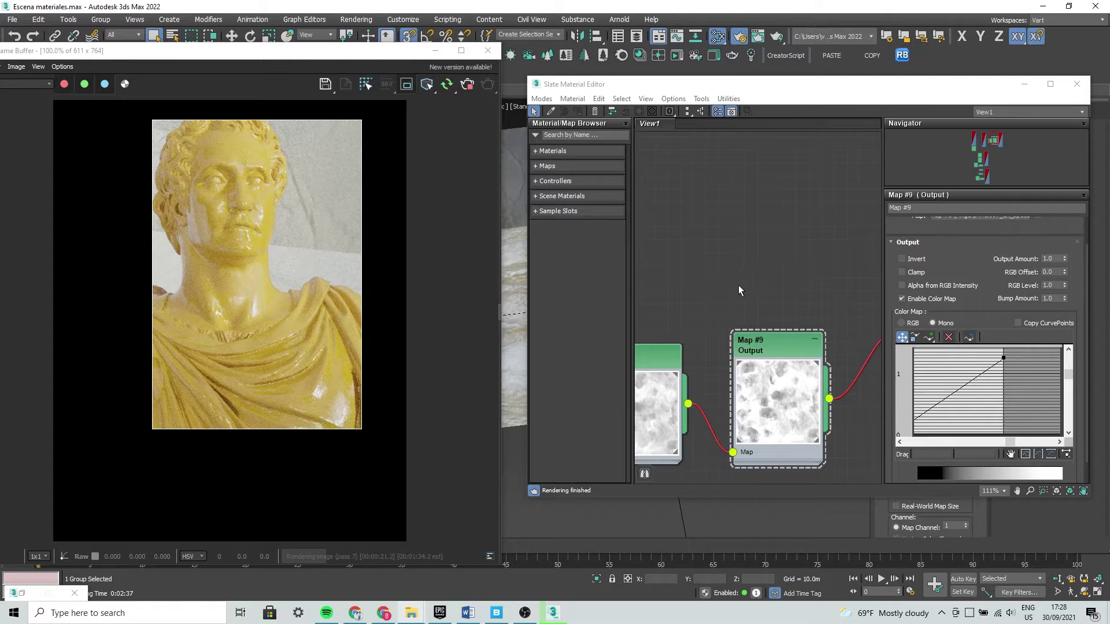
{"action": "middle_click_drag", "start_coordinate": [738, 285], "coordinate": [681, 197]}
{"action": "right_click", "coordinate": [703, 186]}
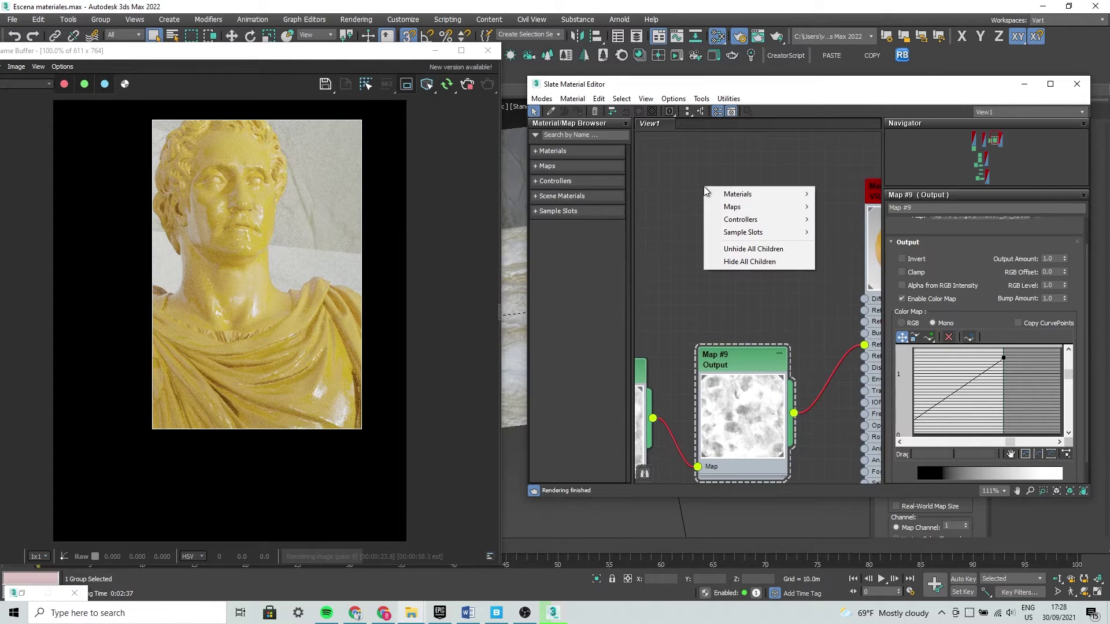
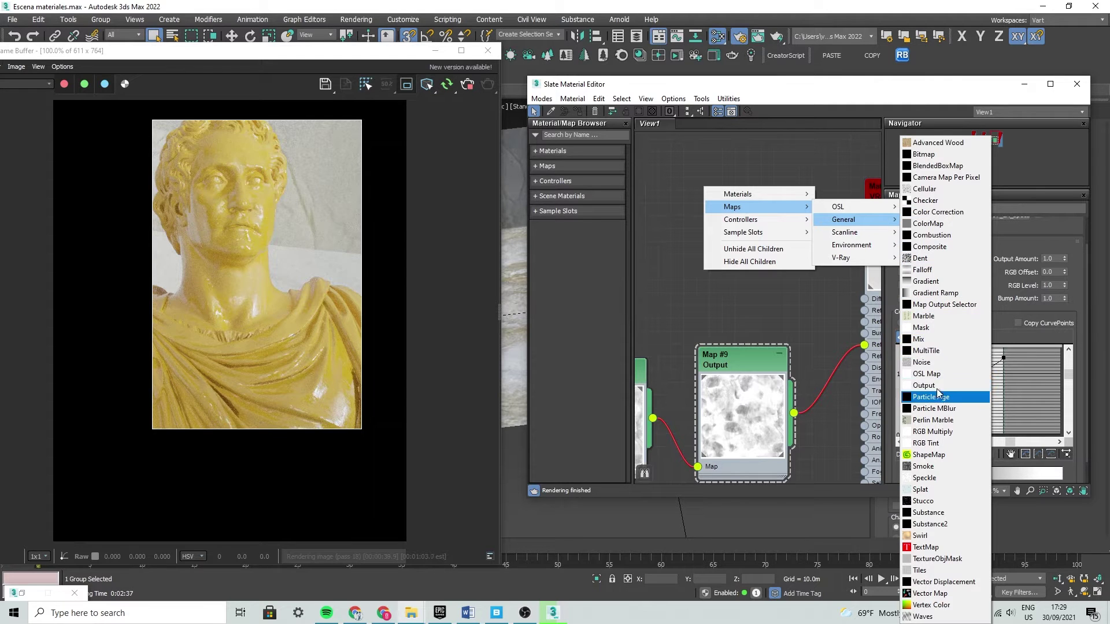
Add a Mix map node (Map #10) to the graph and position it with its preview enlarged
{"action": "left_click", "coordinate": [933, 335]}
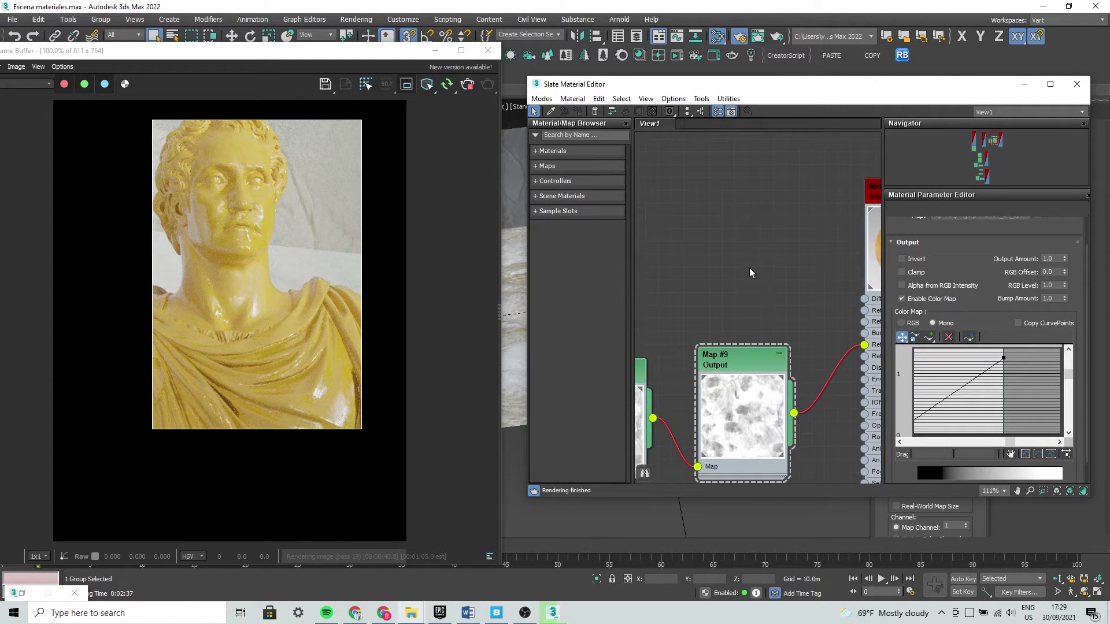
{"action": "left_click_drag", "start_coordinate": [699, 200], "coordinate": [749, 205]}
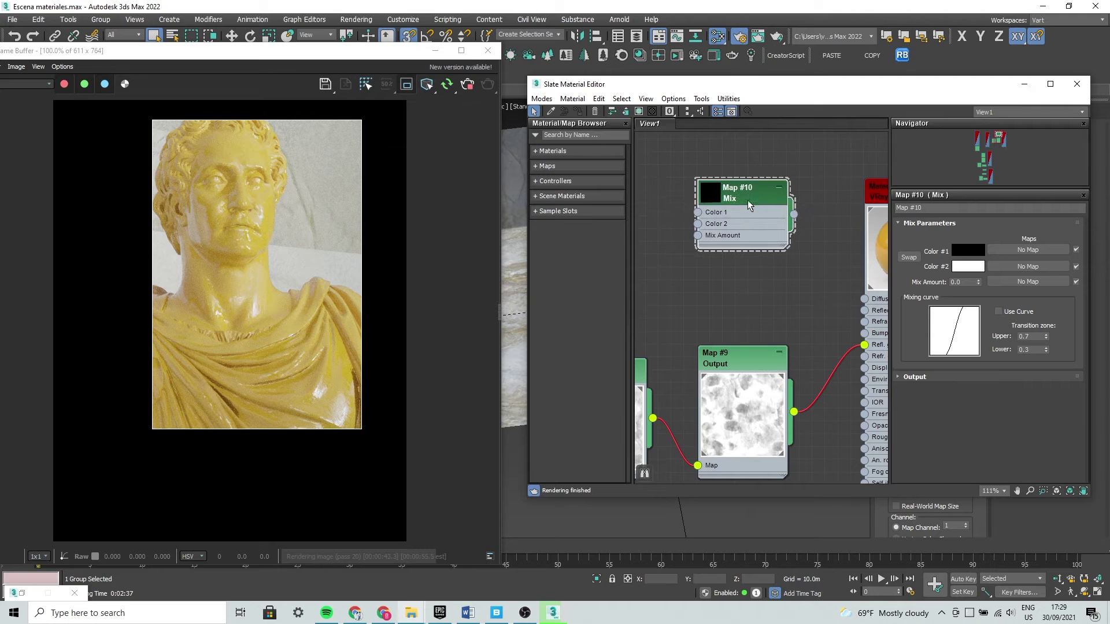
{"action": "double_click", "coordinate": [710, 200]}
{"action": "left_click_drag", "start_coordinate": [712, 301], "coordinate": [726, 263]}
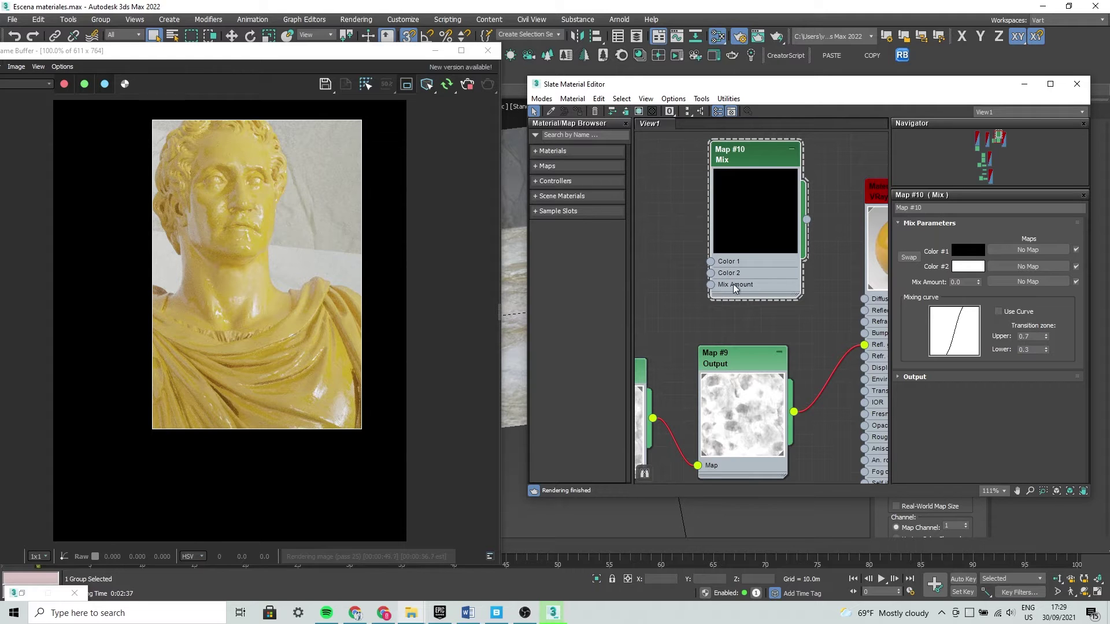
Bring the yellow VRayMtl Material #27 into view and show its parameters
{"action": "middle_click_drag", "start_coordinate": [790, 307], "coordinate": [728, 306]}
{"action": "scroll", "coordinate": [761, 264], "scroll_direction": "up", "scroll_amount": 2}
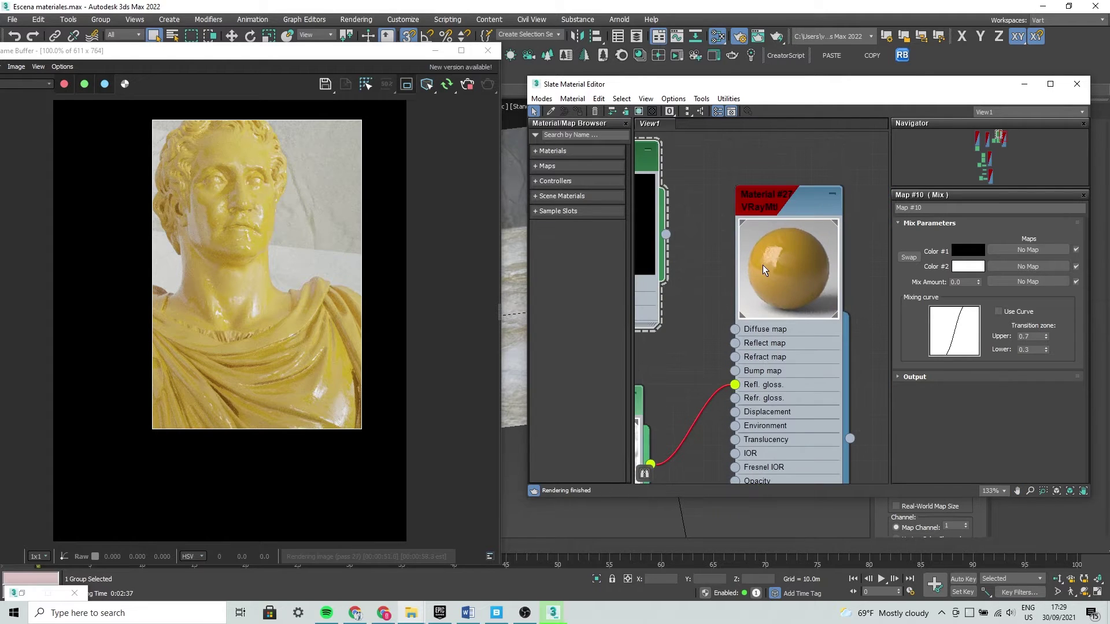
{"action": "double_click", "coordinate": [762, 264]}
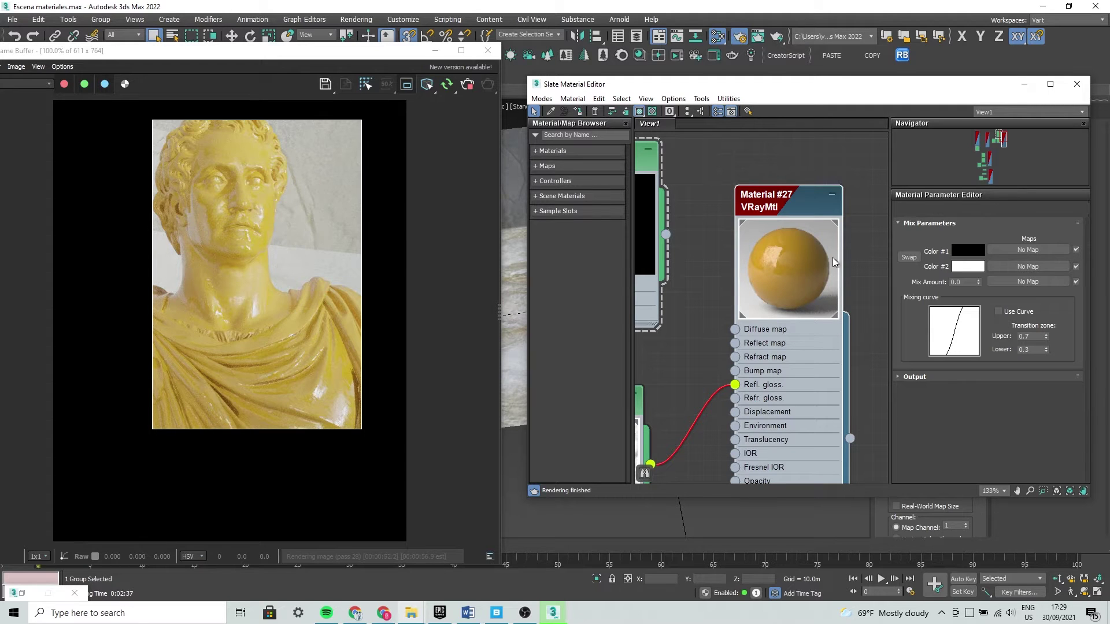
{"action": "double_click", "coordinate": [788, 203]}
Copy Material #27's yellow diffuse colour, then set its diffuse to black (RGB 0, 0, 0)
{"action": "right_click", "coordinate": [959, 237]}
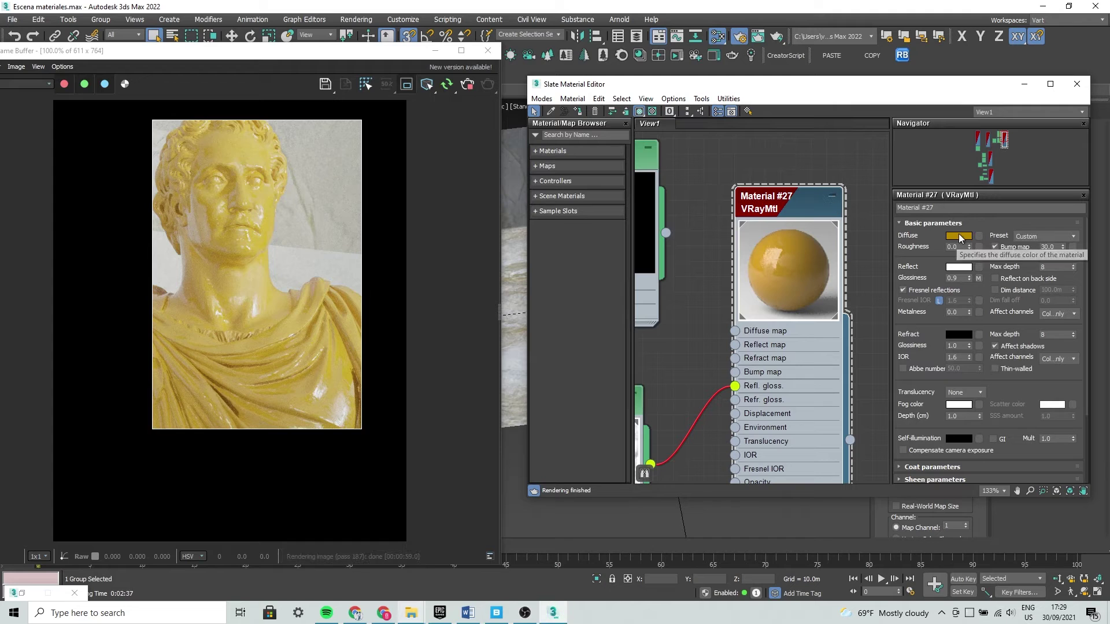
{"action": "left_click", "coordinate": [982, 243]}
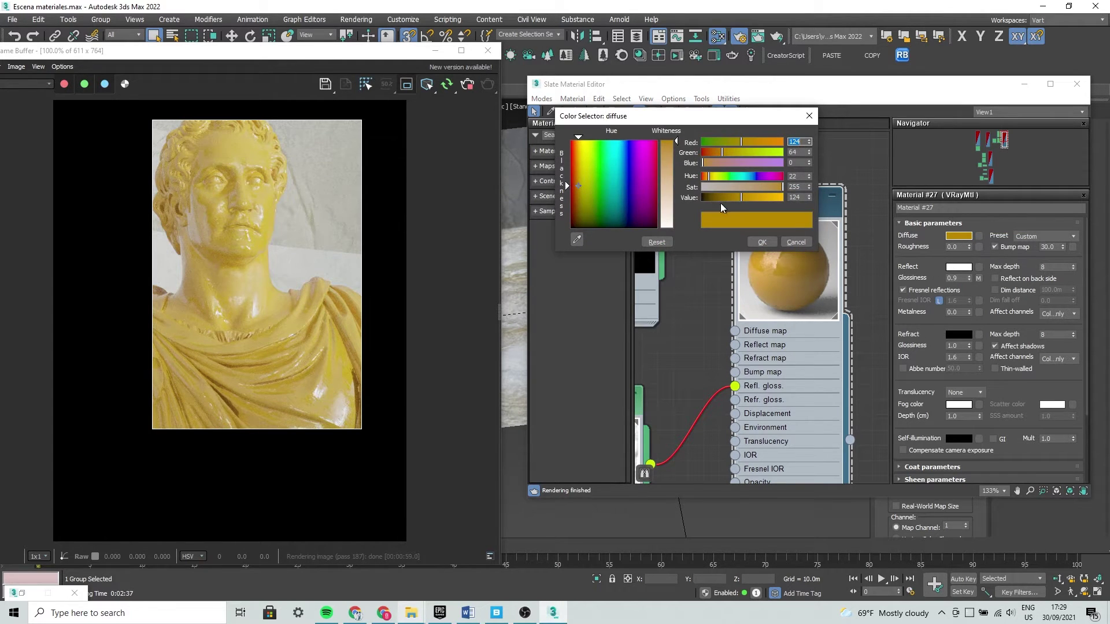
{"action": "left_click_drag", "start_coordinate": [737, 197], "coordinate": [702, 197]}
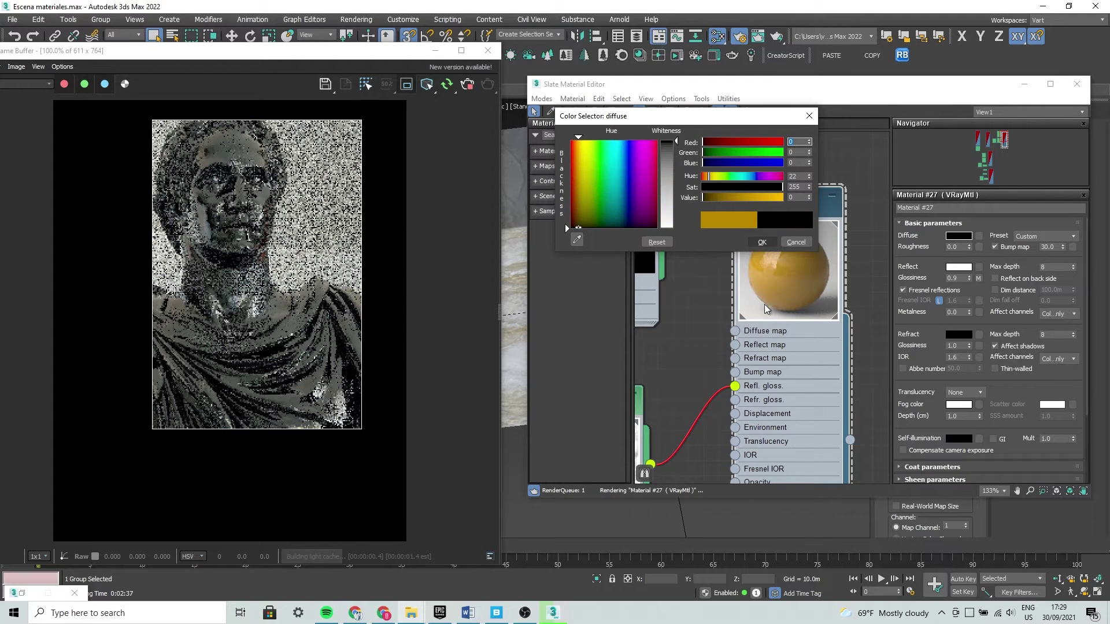
{"action": "left_click", "coordinate": [761, 241]}
{"action": "middle_click_drag", "start_coordinate": [659, 226], "coordinate": [789, 223]}
{"action": "right_click", "coordinate": [689, 202]}
{"action": "mouse_move", "coordinate": [740, 220]}
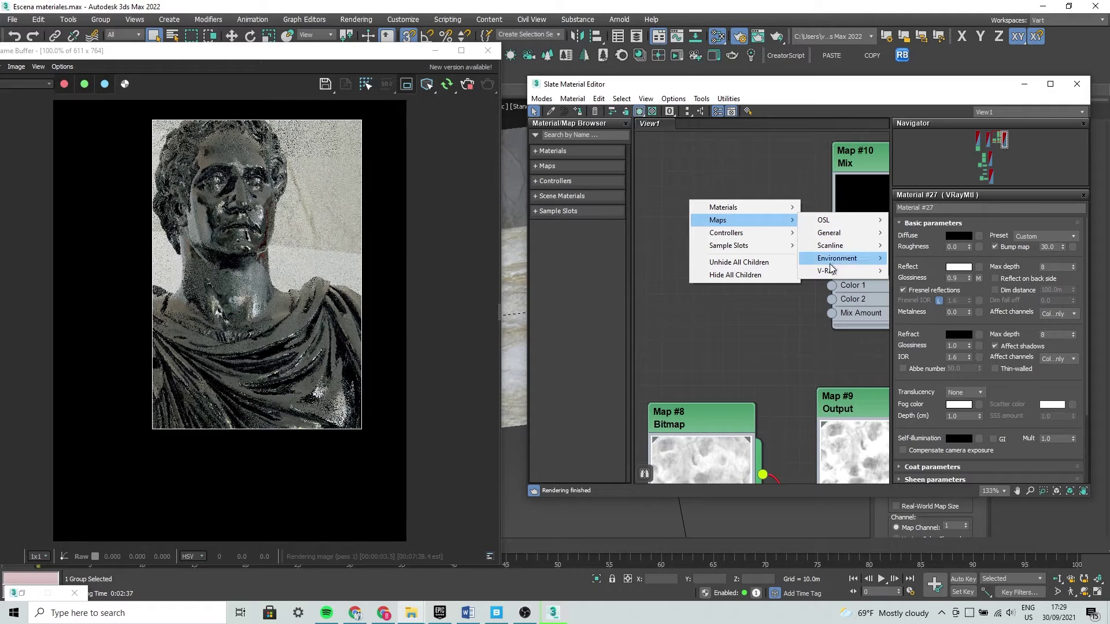
Add a VRayColor map node (Map #11) and place it in the graph
{"action": "left_click", "coordinate": [753, 222]}
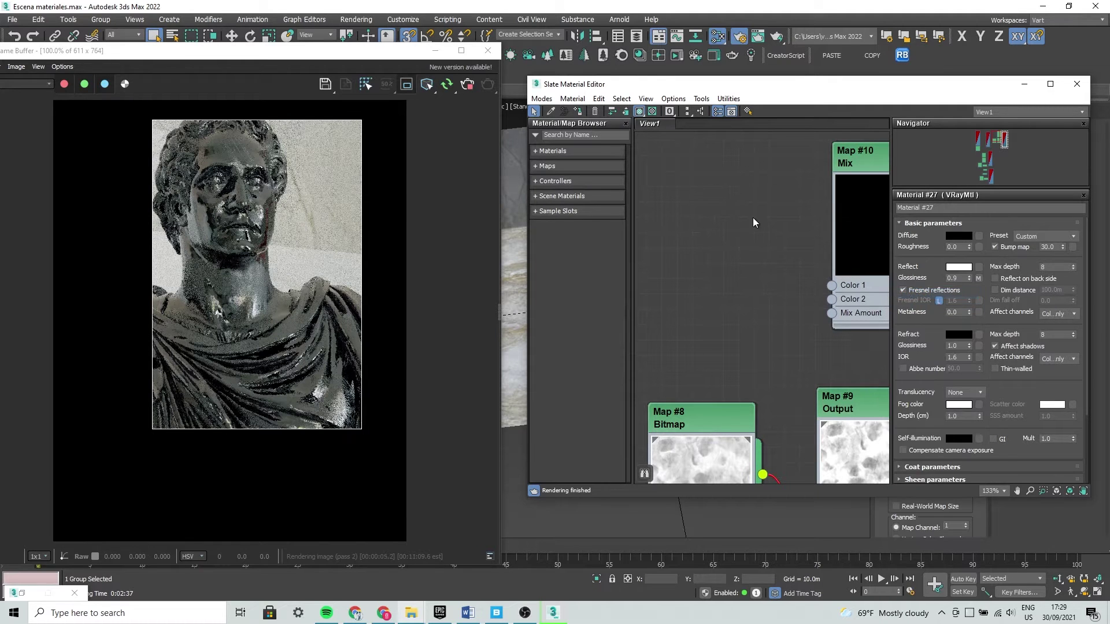
{"action": "middle_click_drag", "start_coordinate": [710, 200], "coordinate": [727, 227]}
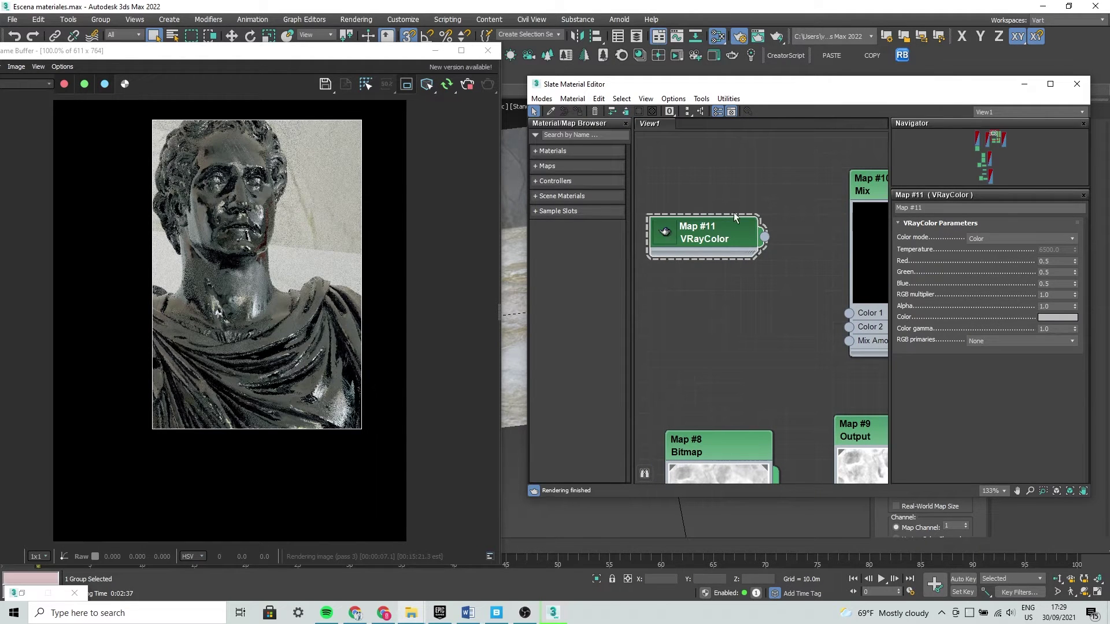
{"action": "scroll", "coordinate": [720, 258], "scroll_direction": "down", "scroll_amount": 2}
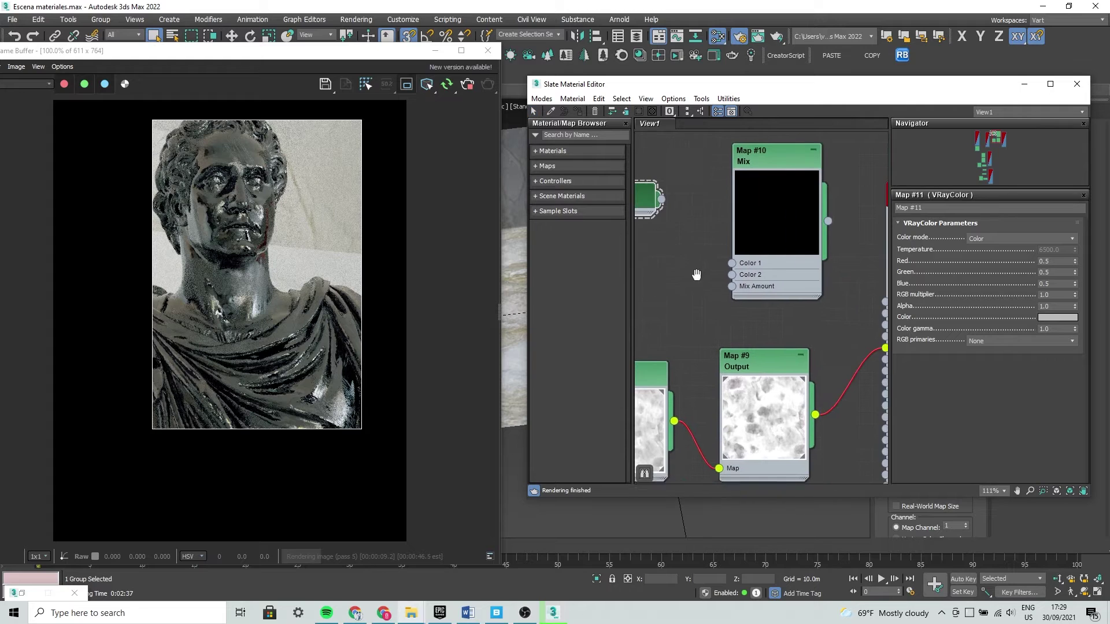
{"action": "scroll", "coordinate": [735, 293], "scroll_direction": "down", "scroll_amount": 1}
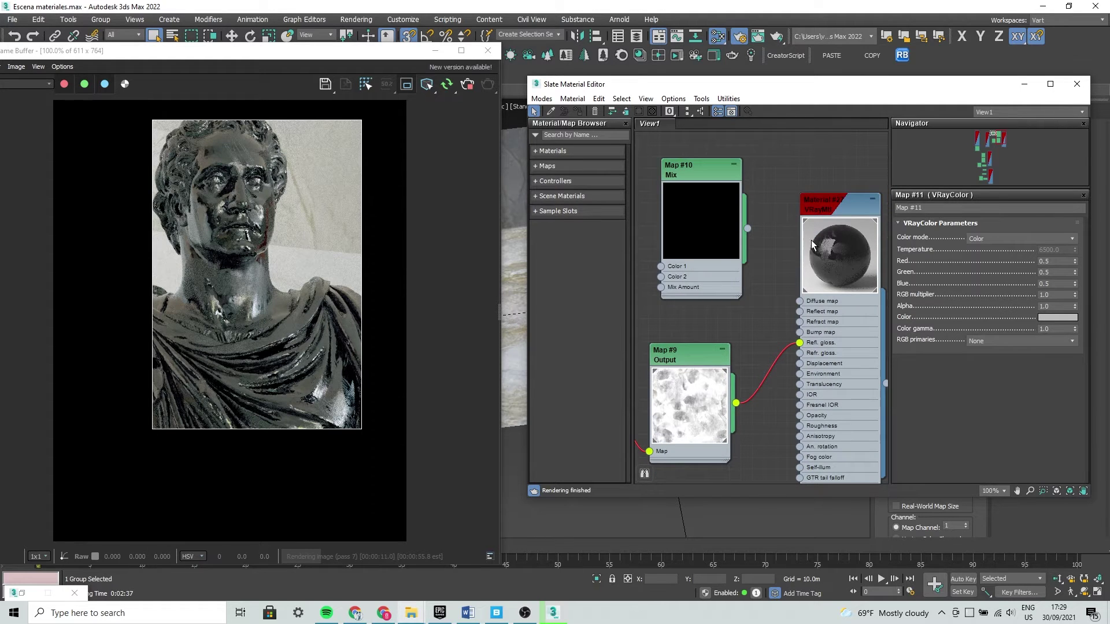
{"action": "scroll", "coordinate": [775, 258], "scroll_direction": "down", "scroll_amount": 1}
{"action": "middle_click_drag", "start_coordinate": [774, 258], "coordinate": [884, 299]}
Zoom into the render to inspect the glossy bust closely
{"action": "left_click", "coordinate": [227, 313]}
{"action": "scroll", "coordinate": [228, 313], "scroll_direction": "up", "scroll_amount": 2}
{"action": "scroll", "coordinate": [266, 280], "scroll_direction": "up", "scroll_amount": 2}
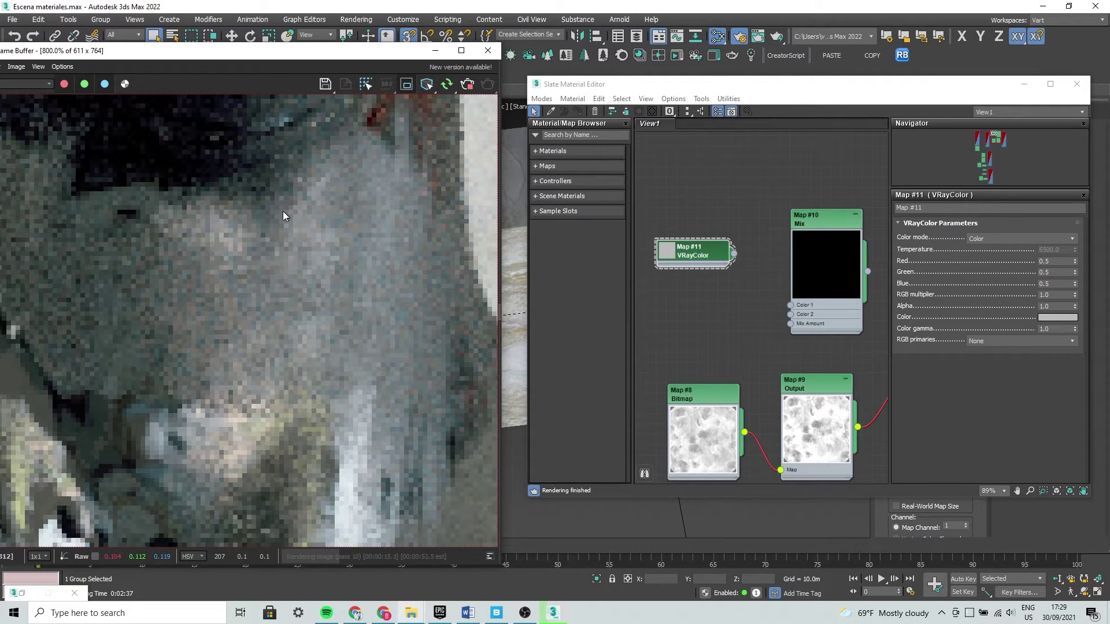
{"action": "scroll", "coordinate": [283, 210], "scroll_direction": "down", "scroll_amount": 2}
{"action": "scroll", "coordinate": [321, 339], "scroll_direction": "down", "scroll_amount": 1}
{"action": "middle_click_drag", "start_coordinate": [321, 338], "coordinate": [317, 362]}
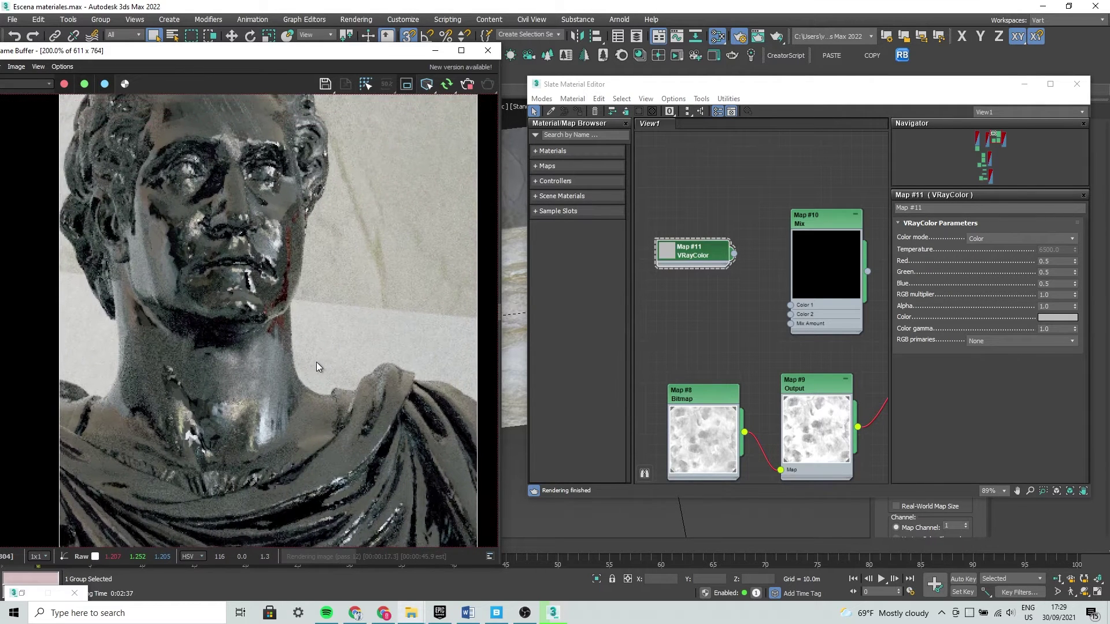
{"action": "scroll", "coordinate": [317, 362], "scroll_direction": "down", "scroll_amount": 1}
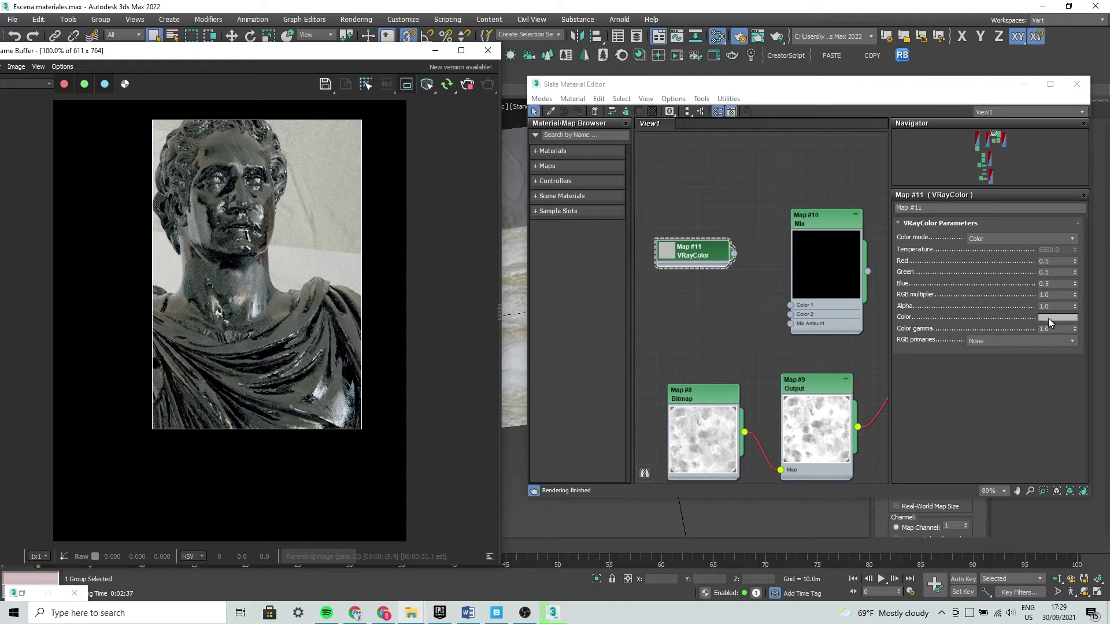
Paste the copied yellow into the VRayColor map, then brighten it to R 0.494, G 0.396, B 0
{"action": "right_click", "coordinate": [1049, 317]}
{"action": "left_click", "coordinate": [1060, 337]}
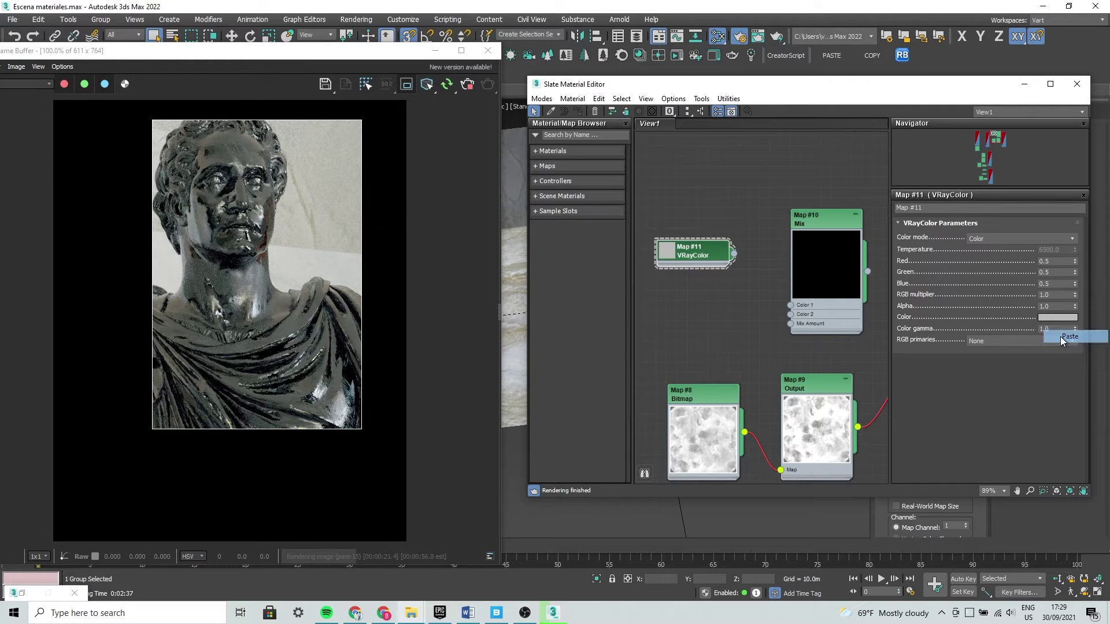
{"action": "double_click", "coordinate": [669, 252]}
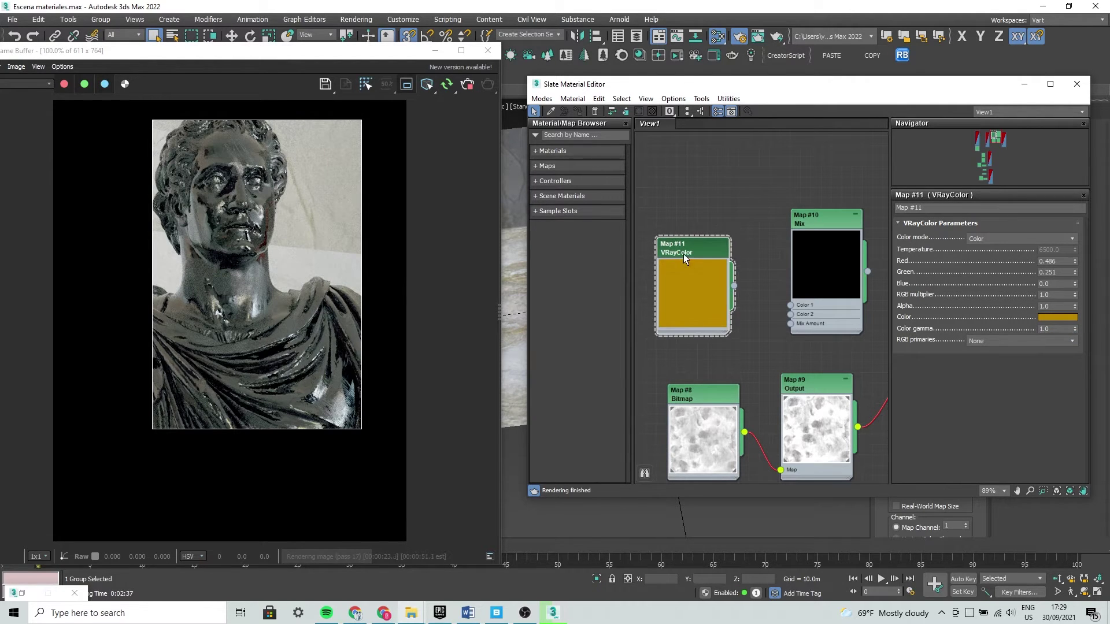
{"action": "left_click_drag", "start_coordinate": [683, 254], "coordinate": [711, 157]}
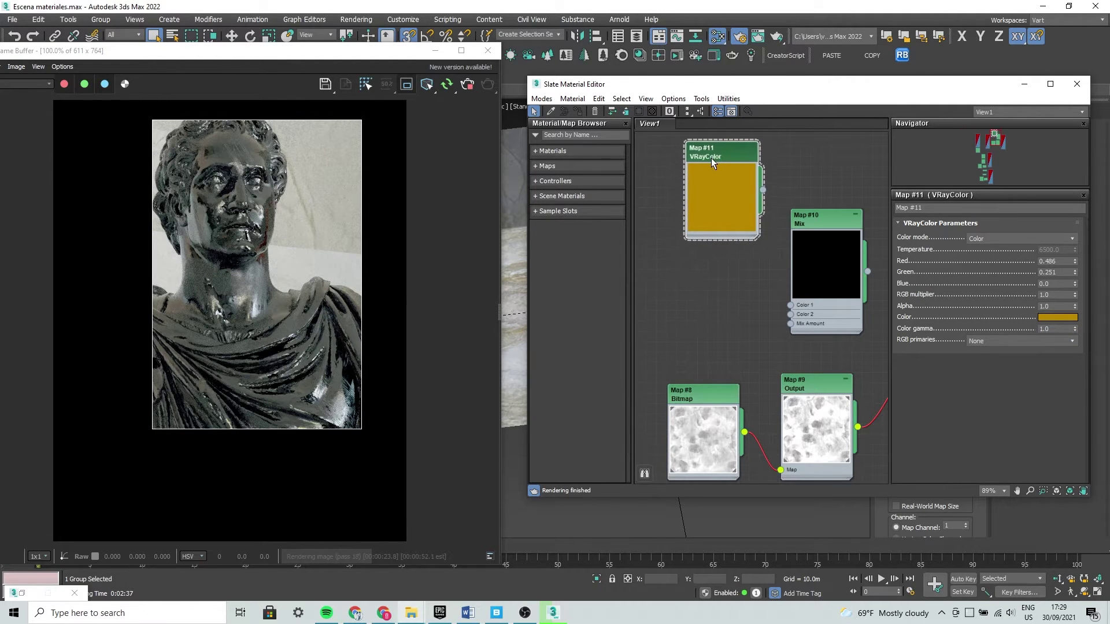
{"action": "left_click", "coordinate": [696, 208]}
{"action": "left_click_drag", "start_coordinate": [579, 185], "coordinate": [580, 185]}
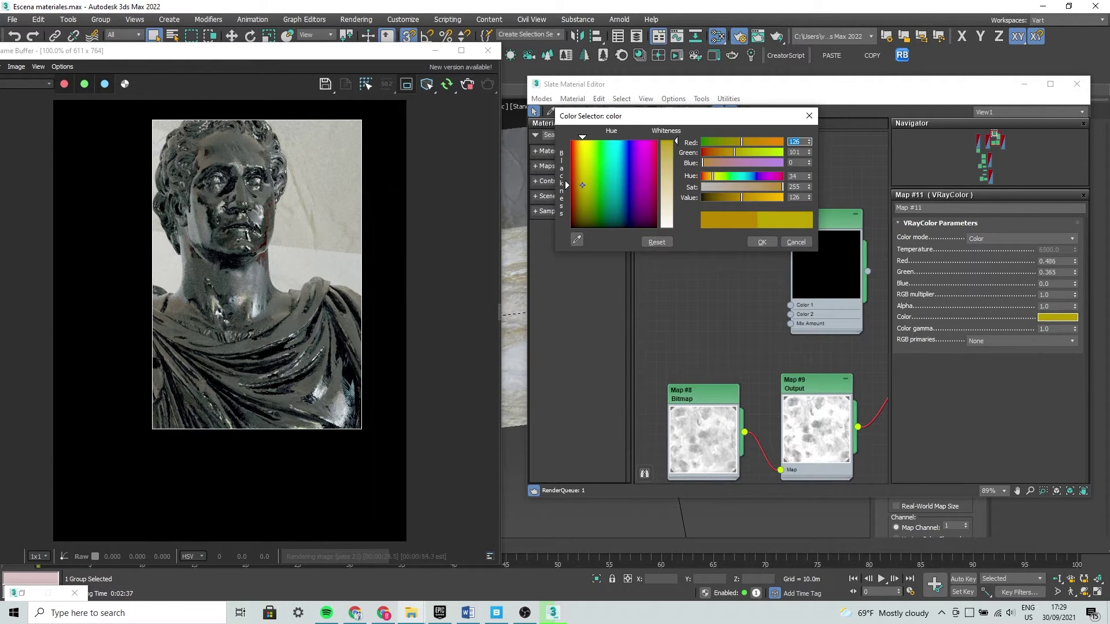
{"action": "left_click", "coordinate": [762, 241]}
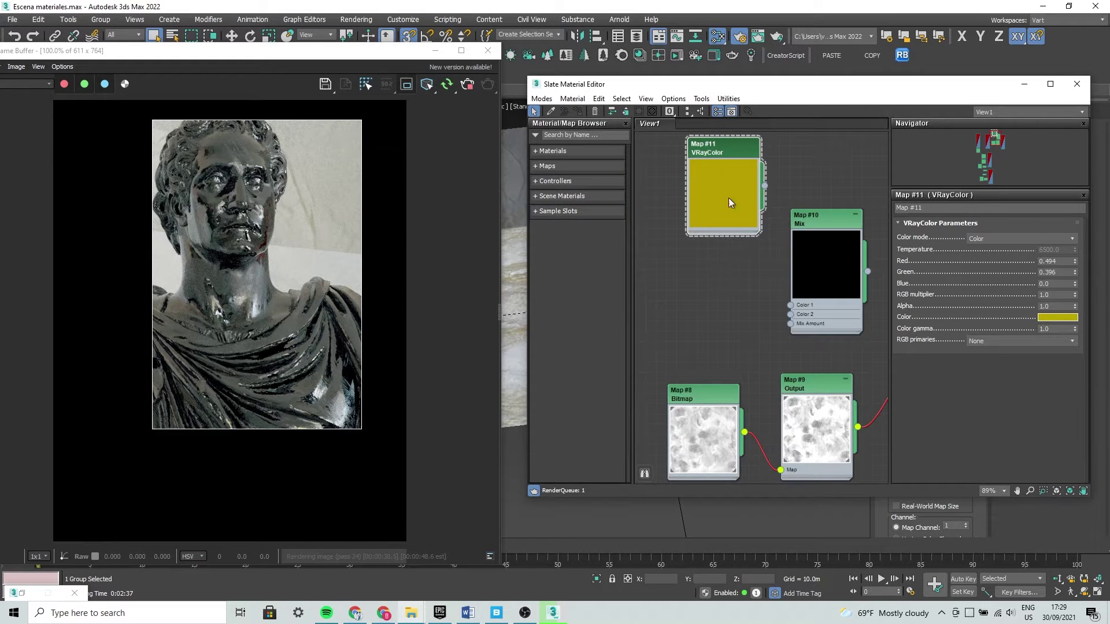
{"action": "left_click_drag", "start_coordinate": [715, 151], "coordinate": [701, 148]}
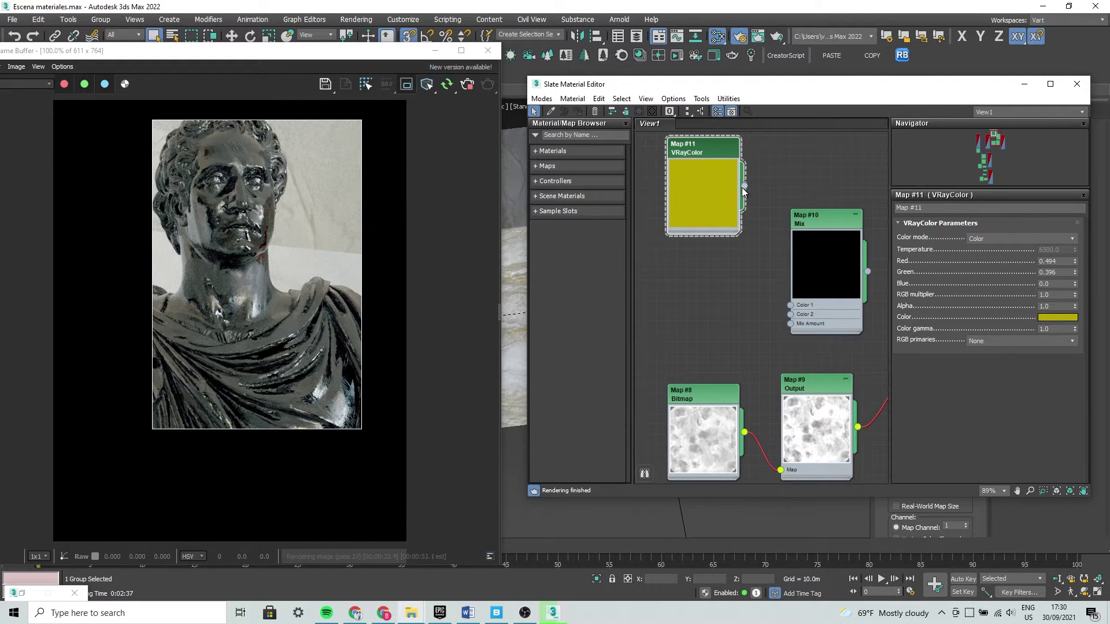
{"action": "mouse_move", "coordinate": [410, 613]}
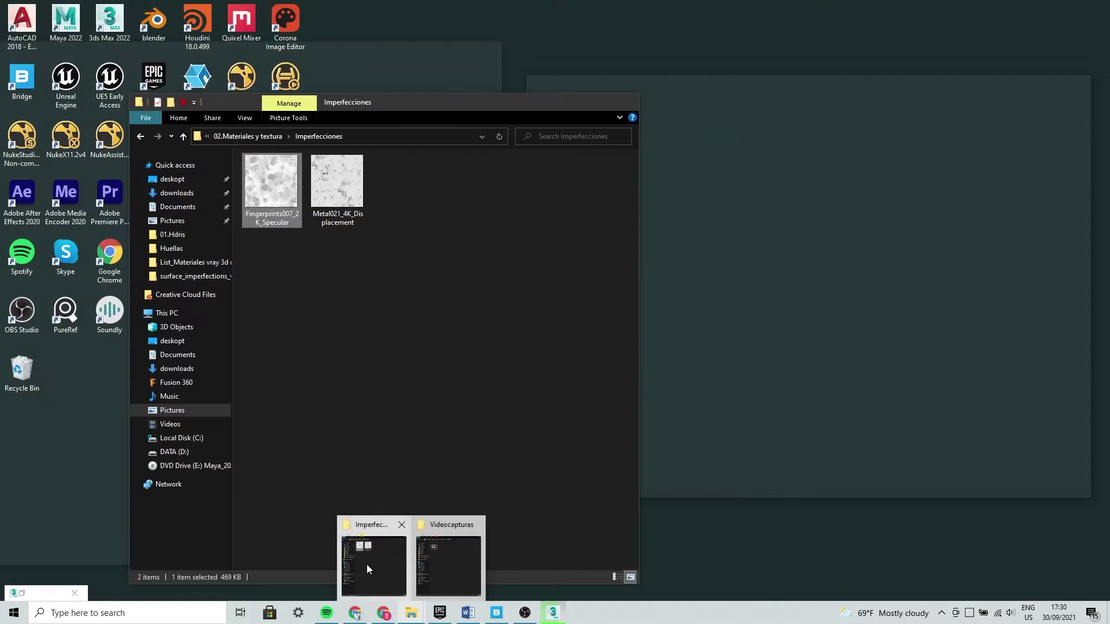
Drag Metal021_4K_Displacement from the Imperfecciones folder into the graph as Bitmap Map #12
{"action": "left_click", "coordinate": [367, 564]}
{"action": "left_click", "coordinate": [325, 268]}
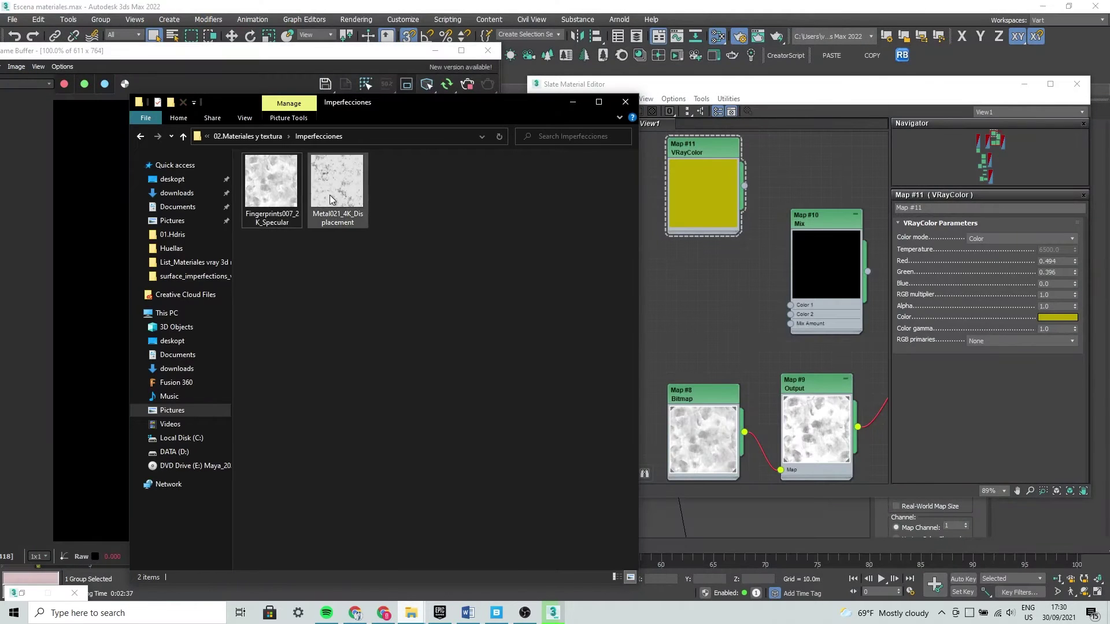
{"action": "left_click", "coordinate": [334, 181]}
{"action": "left_click_drag", "start_coordinate": [354, 186], "coordinate": [670, 295]}
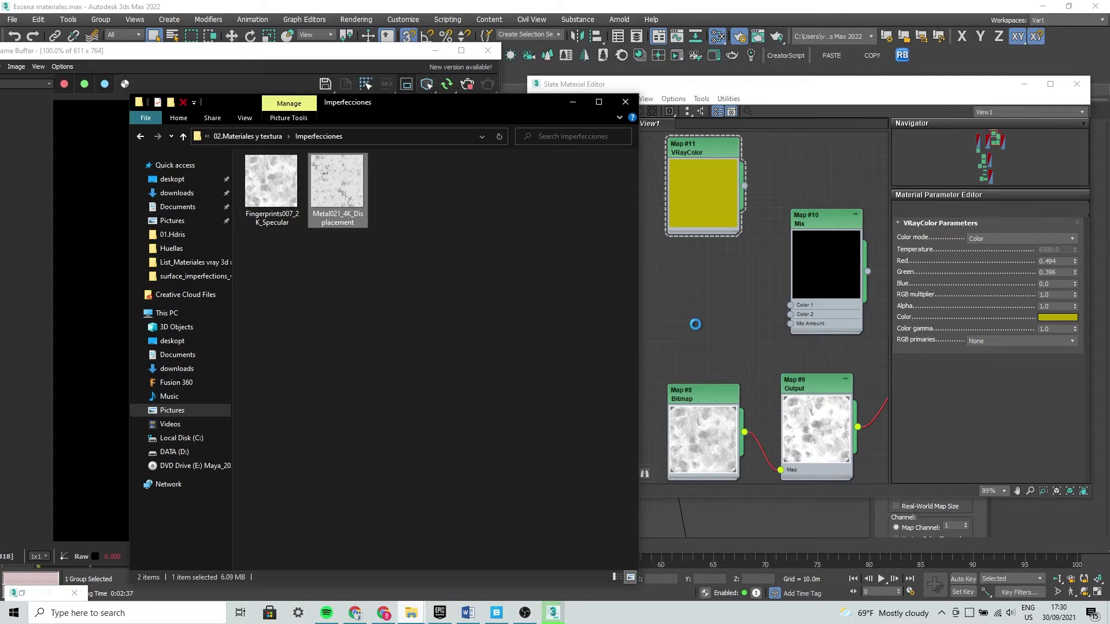
{"action": "left_click", "coordinate": [573, 104]}
{"action": "middle_click_drag", "start_coordinate": [719, 219], "coordinate": [744, 263]}
{"action": "double_click", "coordinate": [741, 258]}
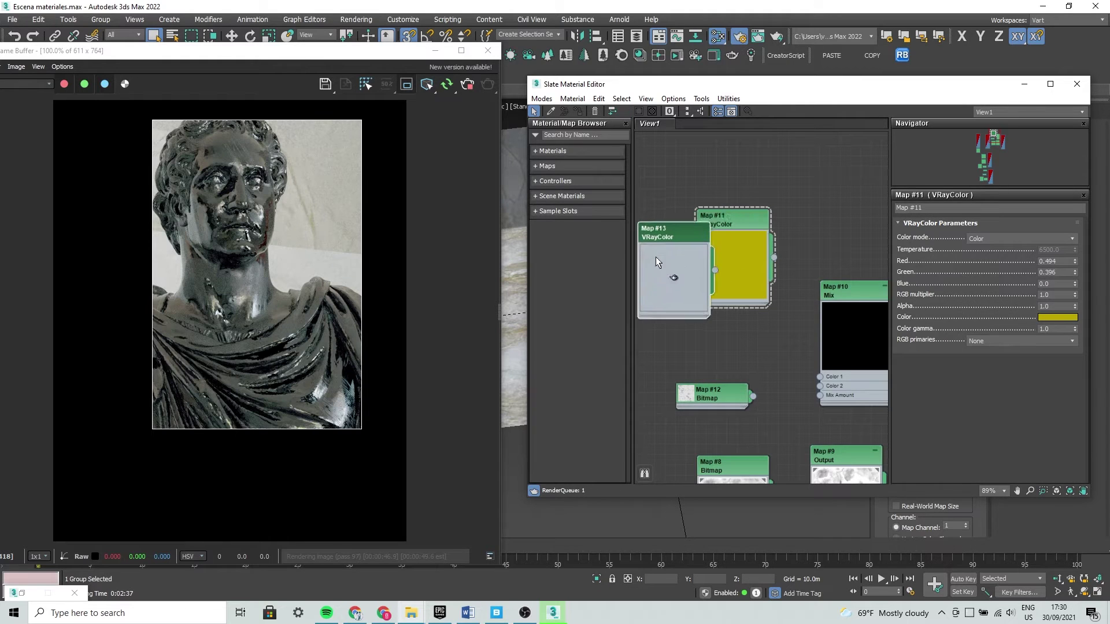
Clone the yellow VRayColor Map #11 as Map #13 and stack them in the graph
{"action": "left_click_drag", "start_coordinate": [741, 258], "coordinate": [689, 310], "text": "shift"}
{"action": "middle_click_drag", "start_coordinate": [689, 261], "coordinate": [756, 307]}
{"action": "left_click_drag", "start_coordinate": [802, 257], "coordinate": [793, 169]}
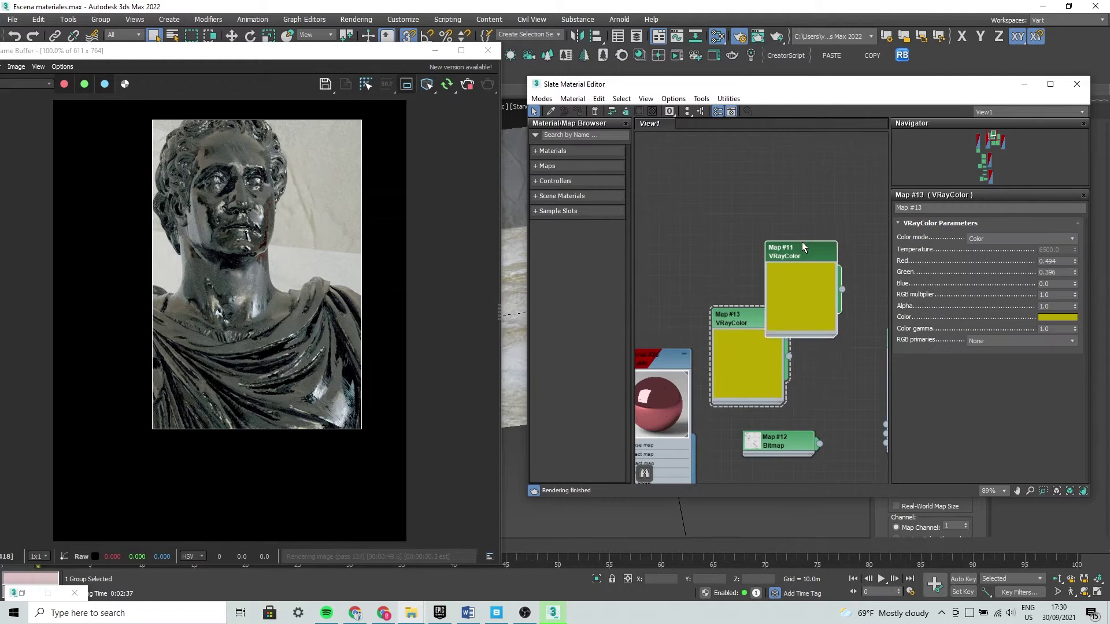
{"action": "middle_click_drag", "start_coordinate": [749, 314], "coordinate": [696, 282]}
{"action": "mouse_move", "coordinate": [695, 282]}
{"action": "left_mouse_down"}
{"action": "mouse_move", "coordinate": [734, 270]}
{"action": "mouse_move", "coordinate": [736, 256]}
{"action": "left_mouse_up"}
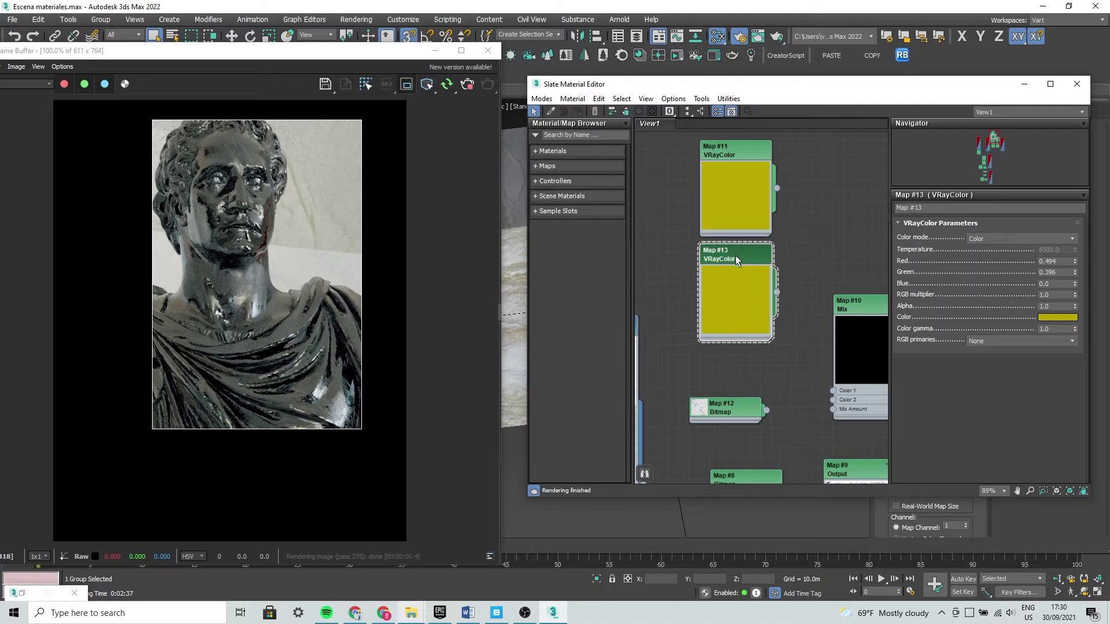
Expand the Map #12 displacement bitmap and move it beneath Map #13
{"action": "left_click", "coordinate": [697, 412]}
{"action": "double_click", "coordinate": [697, 412]}
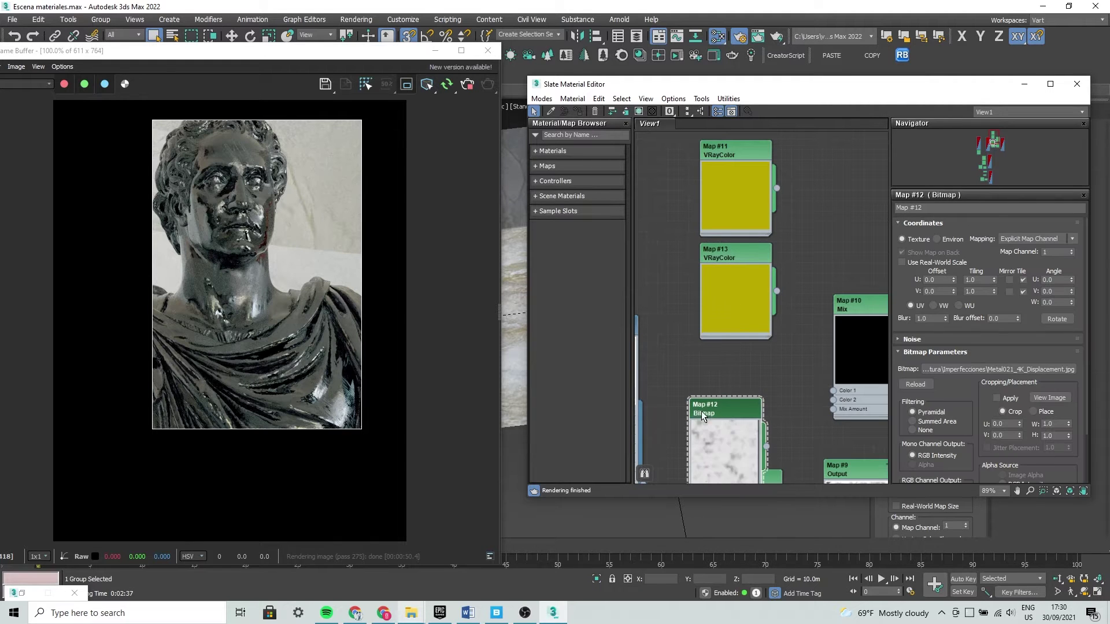
{"action": "left_click_drag", "start_coordinate": [716, 405], "coordinate": [727, 371]}
{"action": "scroll", "coordinate": [727, 367], "scroll_direction": "up", "scroll_amount": 1}
{"action": "scroll", "coordinate": [727, 352], "scroll_direction": "up", "scroll_amount": 1}
{"action": "scroll", "coordinate": [728, 335], "scroll_direction": "up", "scroll_amount": 2}
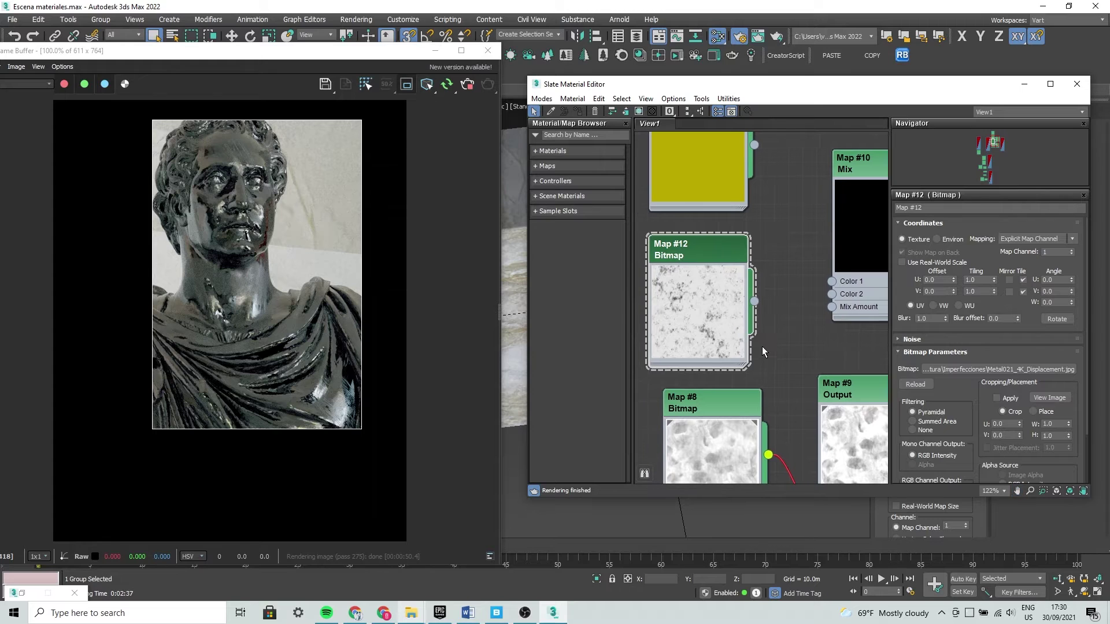
{"action": "middle_click_drag", "start_coordinate": [762, 351], "coordinate": [759, 323]}
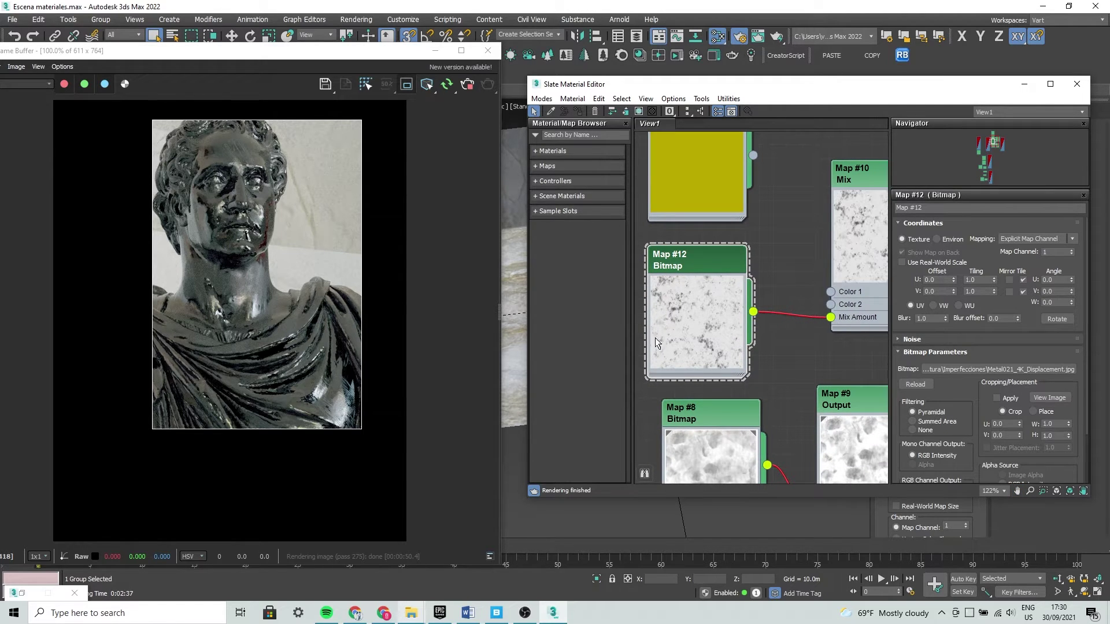
Frame the Mix map and the yellow colour maps, checking Map #13 and Map #11 parameters
{"action": "middle_click_drag", "start_coordinate": [759, 331], "coordinate": [665, 360]}
{"action": "scroll", "coordinate": [790, 313], "scroll_direction": "up", "scroll_amount": 6}
{"action": "scroll", "coordinate": [788, 310], "scroll_direction": "down", "scroll_amount": 4}
{"action": "middle_click_drag", "start_coordinate": [785, 307], "coordinate": [834, 390]}
{"action": "scroll", "coordinate": [834, 390], "scroll_direction": "down", "scroll_amount": 1}
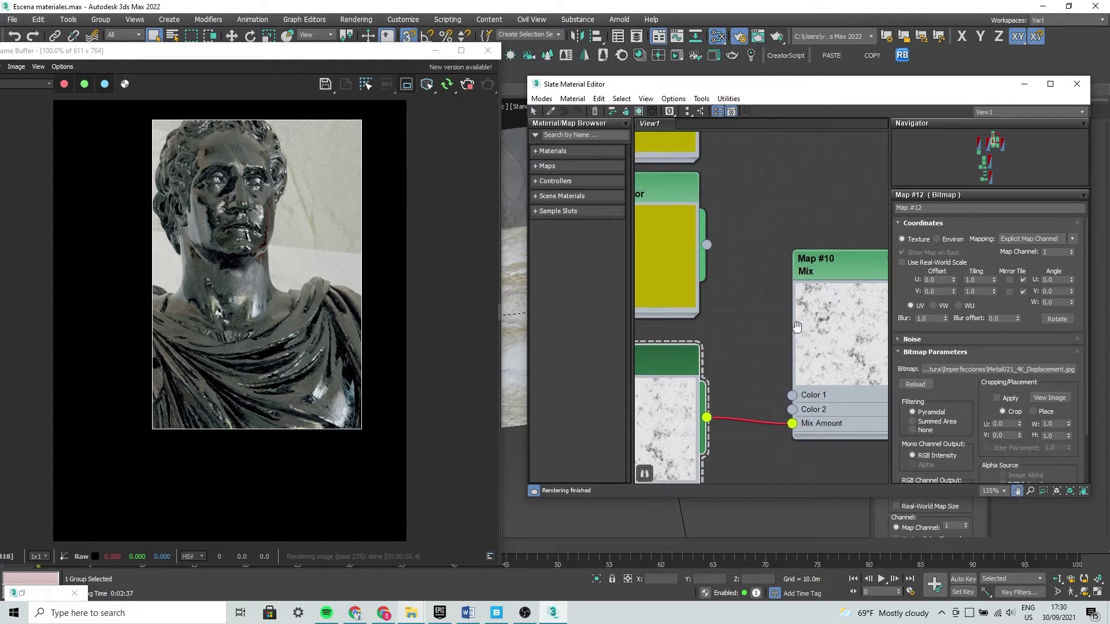
{"action": "double_click", "coordinate": [640, 250]}
{"action": "double_click", "coordinate": [686, 139]}
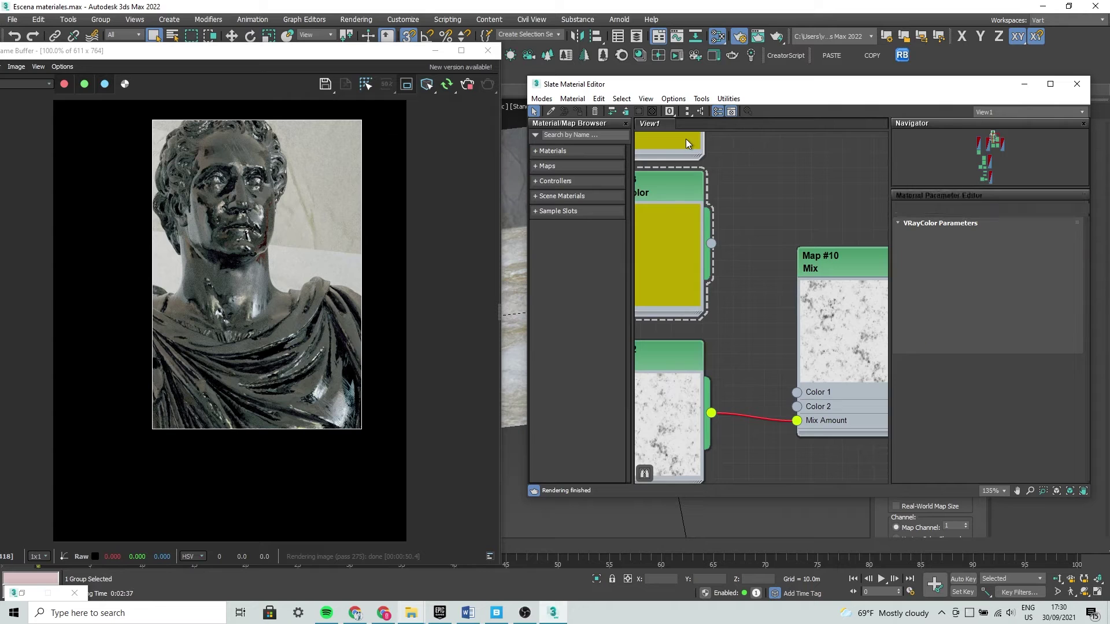
Wire Map #11's output into the Mix Map #10 Color 2 socket
{"action": "middle_click_drag", "start_coordinate": [686, 139], "coordinate": [690, 248]}
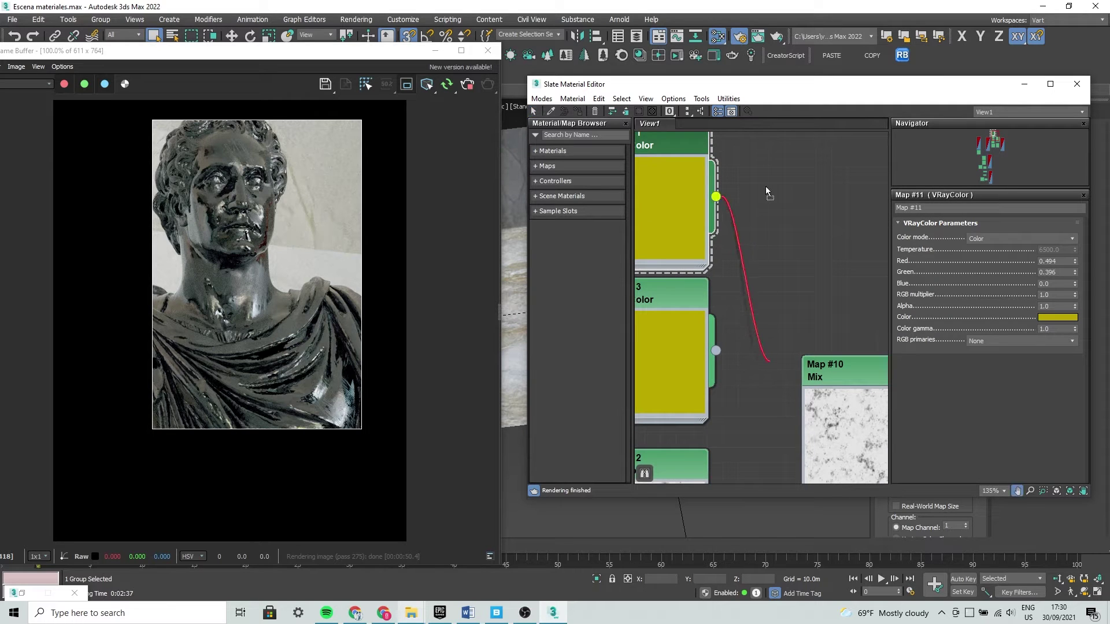
{"action": "left_click_drag", "start_coordinate": [786, 335], "coordinate": [789, 325]}
{"action": "key", "text": "Escape"}
{"action": "scroll", "coordinate": [769, 231], "scroll_direction": "down", "scroll_amount": 2}
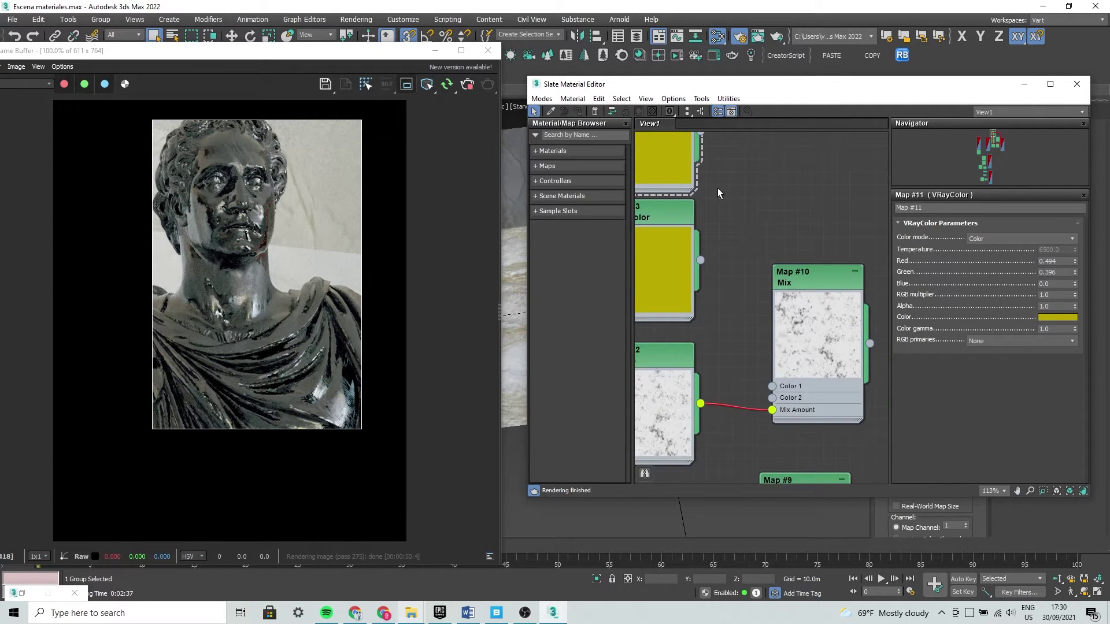
{"action": "left_click_drag", "start_coordinate": [734, 300], "coordinate": [765, 438]}
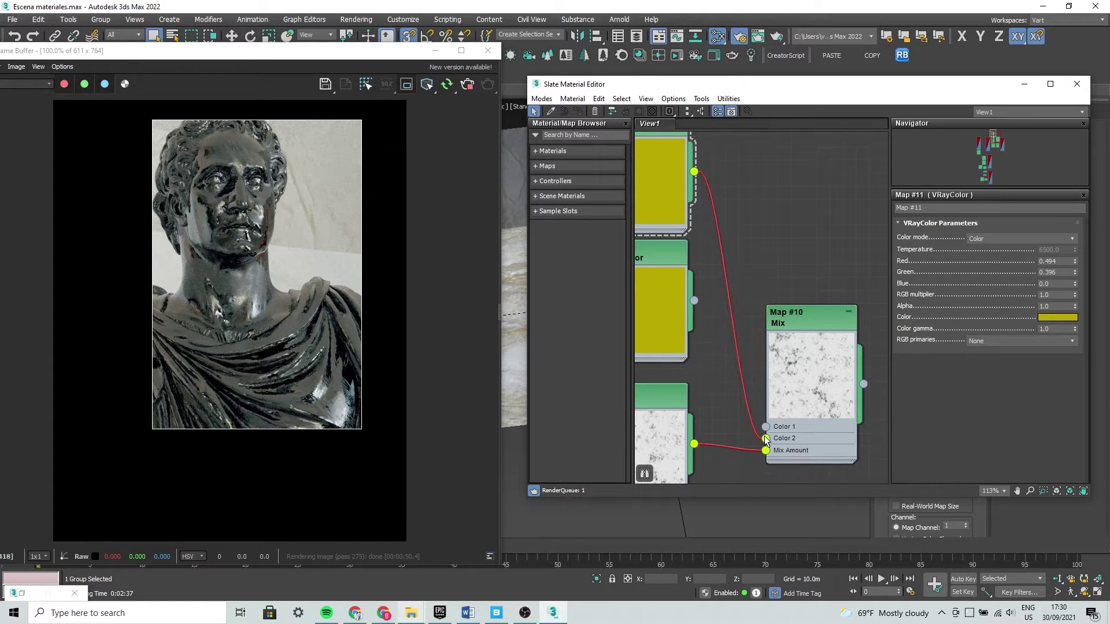
{"action": "scroll", "coordinate": [793, 397], "scroll_direction": "up", "scroll_amount": 3}
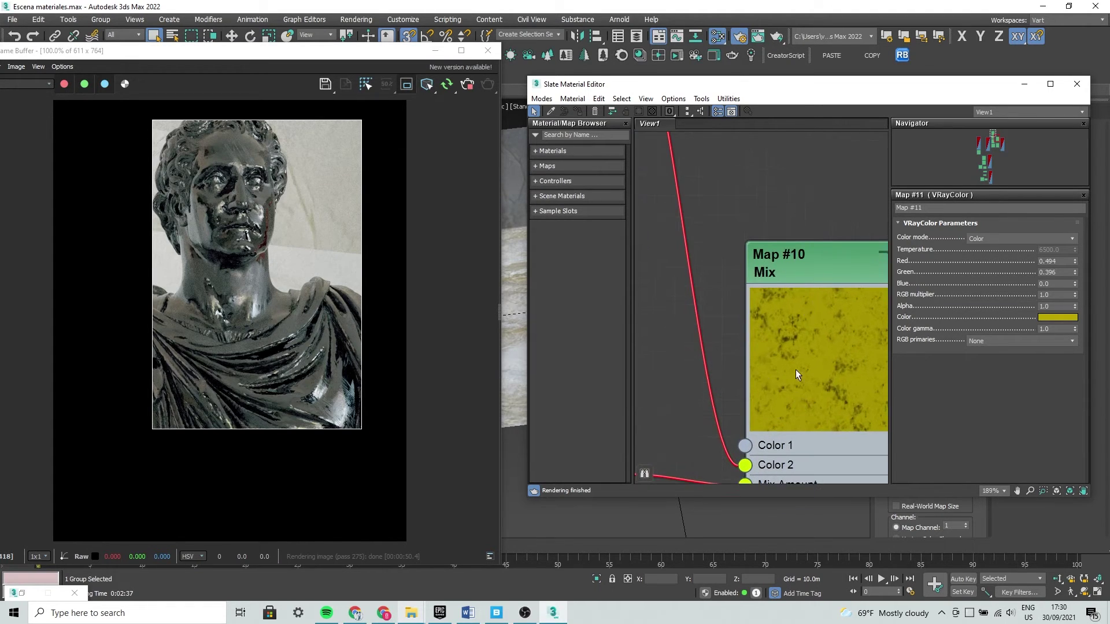
{"action": "scroll", "coordinate": [768, 370], "scroll_direction": "down", "scroll_amount": 3}
{"action": "double_click", "coordinate": [694, 263]}
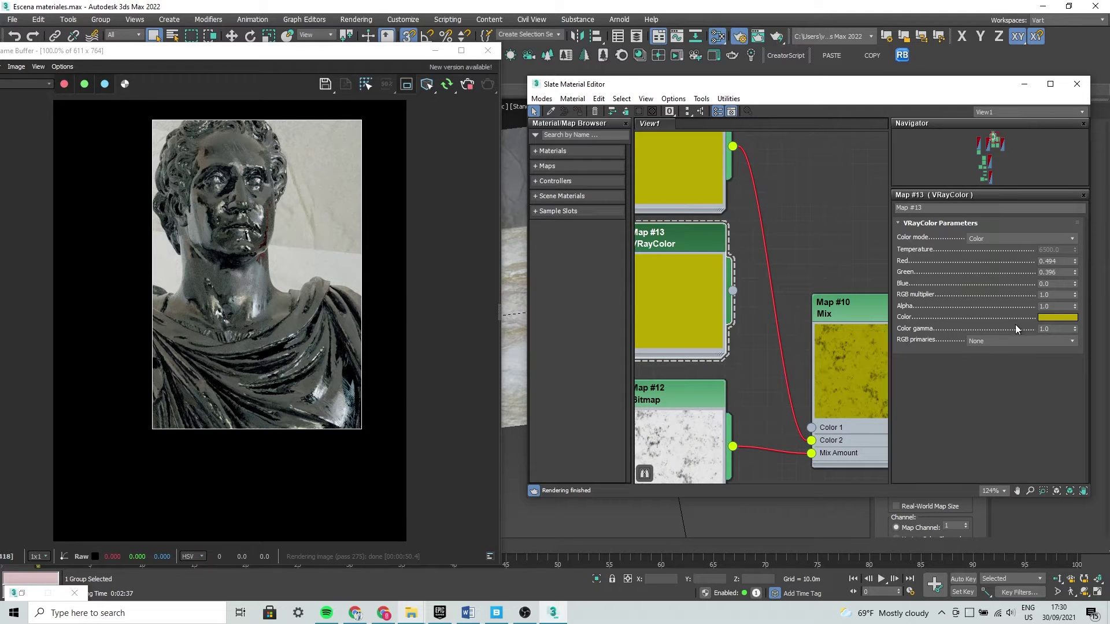
{"action": "left_click", "coordinate": [1043, 319]}
{"action": "left_click_drag", "start_coordinate": [581, 192], "coordinate": [580, 207]}
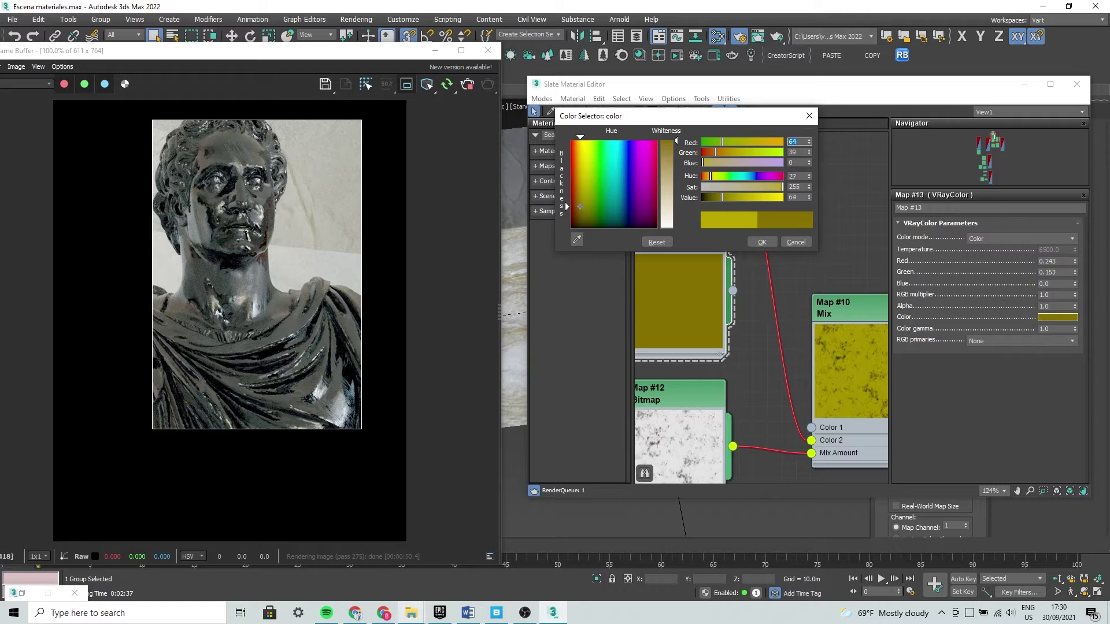
{"action": "left_click_drag", "start_coordinate": [580, 206], "coordinate": [578, 213]}
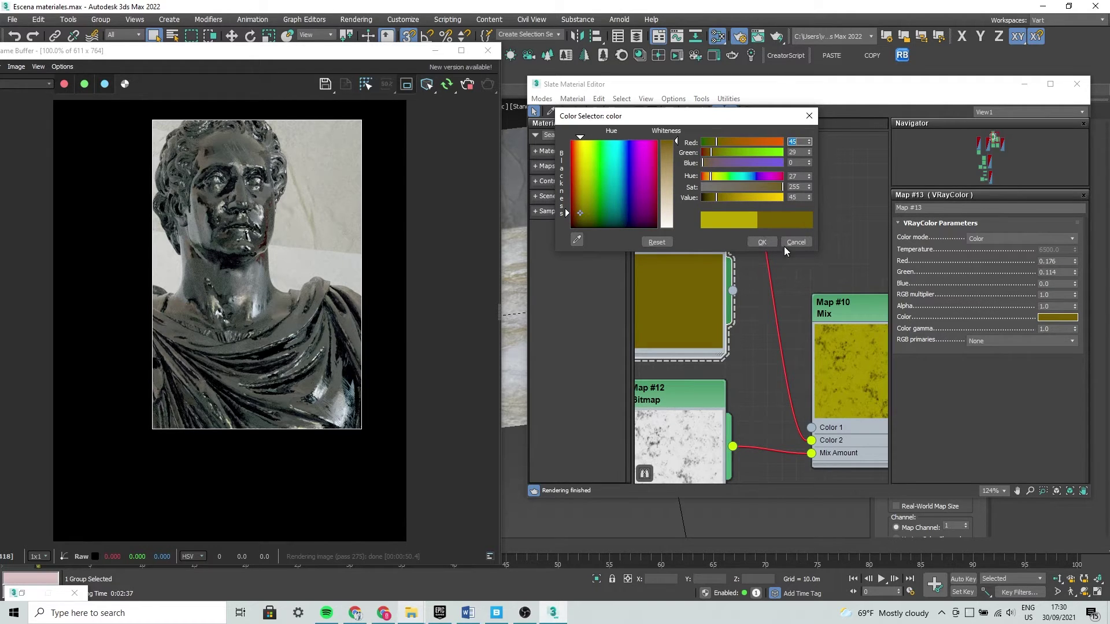
{"action": "left_click", "coordinate": [760, 249]}
{"action": "middle_click_drag", "start_coordinate": [703, 178], "coordinate": [744, 316]}
{"action": "middle_click_drag", "start_coordinate": [752, 365], "coordinate": [700, 231]}
{"action": "left_click_drag", "start_coordinate": [743, 365], "coordinate": [772, 366]}
{"action": "scroll", "coordinate": [732, 315], "scroll_direction": "up", "scroll_amount": 3}
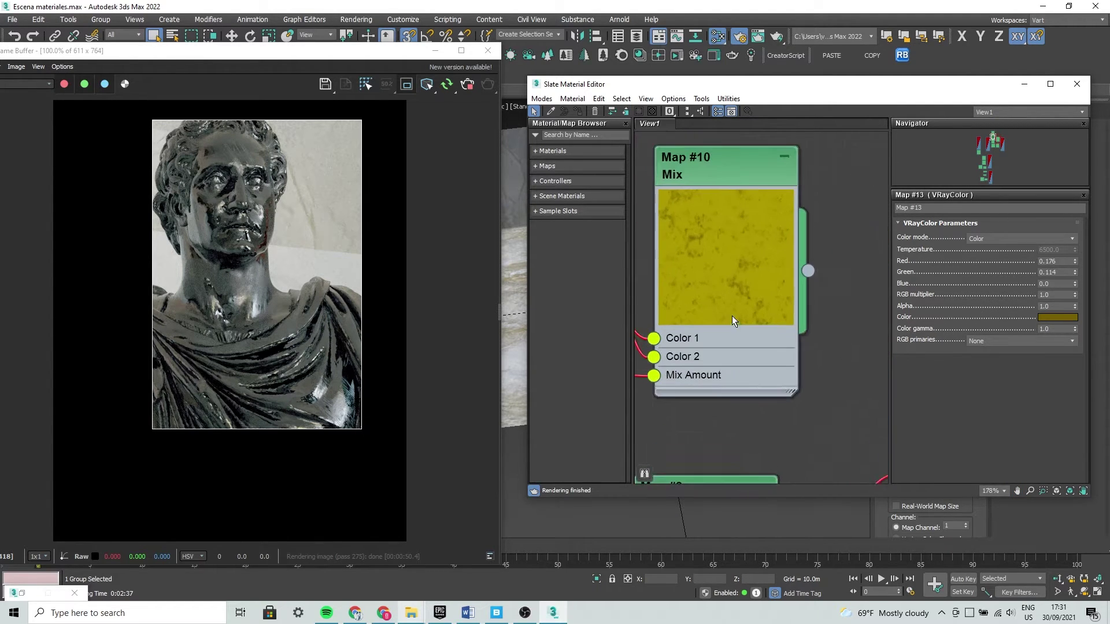
{"action": "scroll", "coordinate": [710, 290], "scroll_direction": "up", "scroll_amount": 2}
{"action": "scroll", "coordinate": [738, 288], "scroll_direction": "down", "scroll_amount": 4}
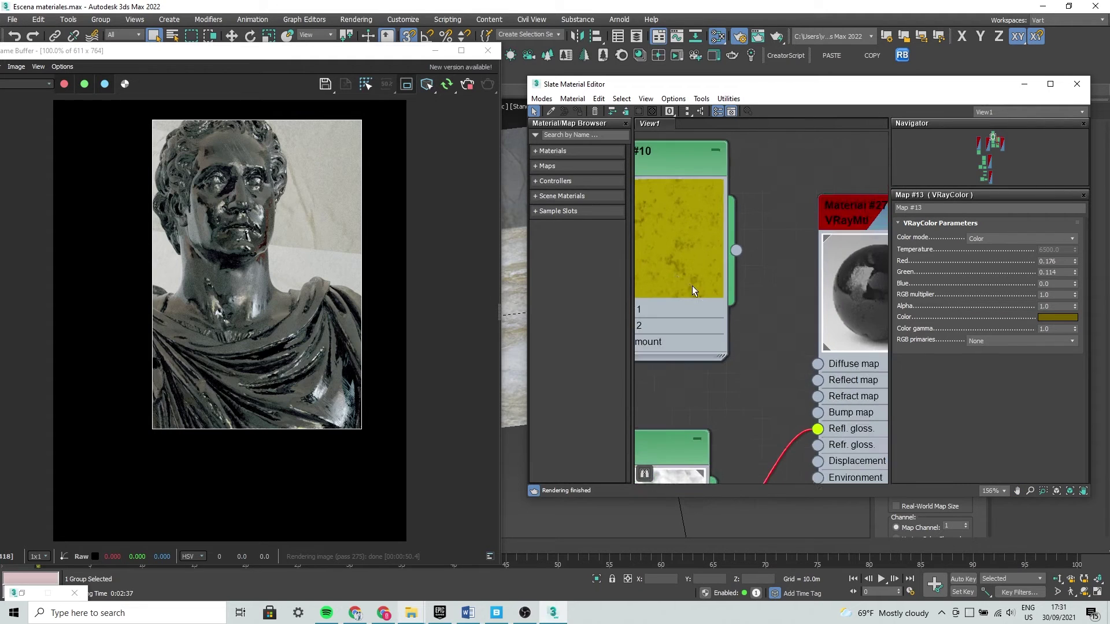
{"action": "middle_click_drag", "start_coordinate": [692, 286], "coordinate": [723, 255]}
{"action": "left_click_drag", "start_coordinate": [742, 211], "coordinate": [812, 308]}
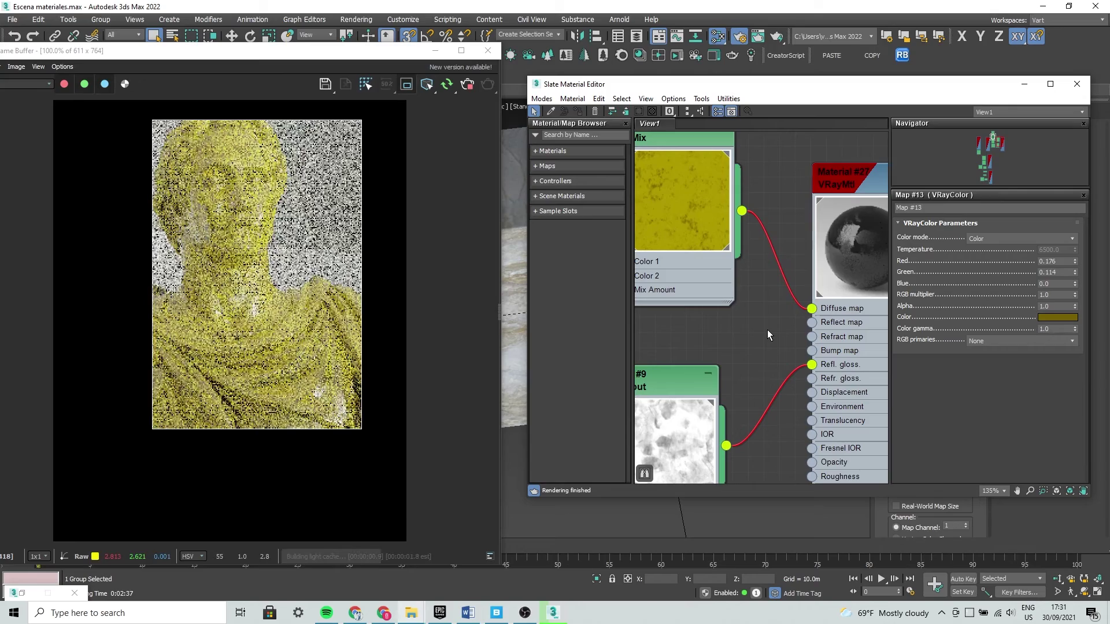
{"action": "scroll", "coordinate": [765, 329], "scroll_direction": "up", "scroll_amount": 2}
{"action": "scroll", "coordinate": [799, 312], "scroll_direction": "up", "scroll_amount": 2}
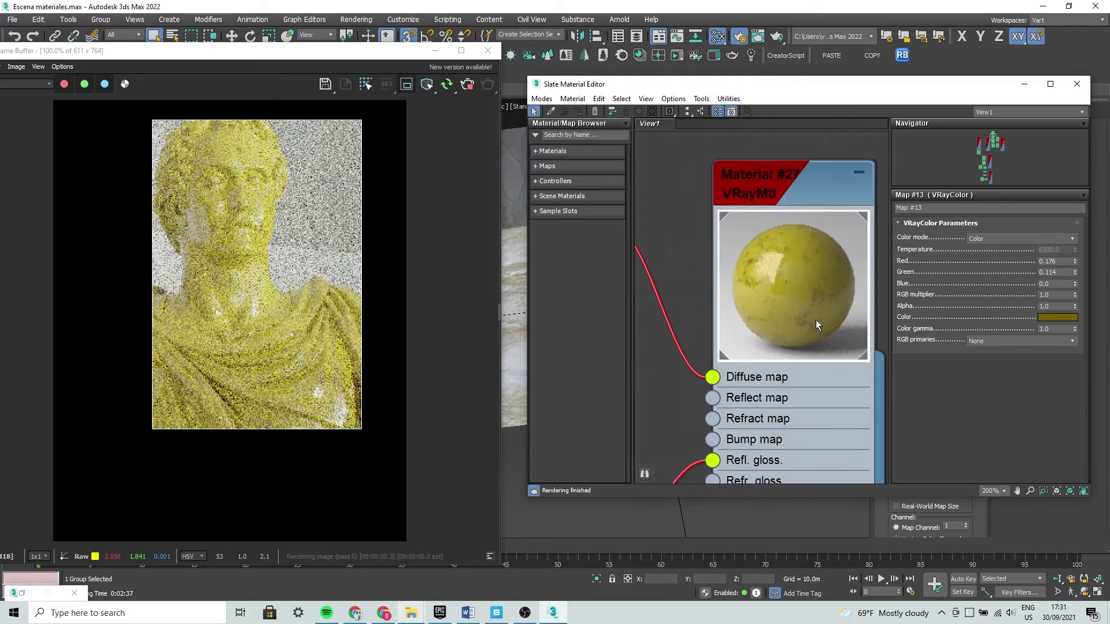
{"action": "scroll", "coordinate": [247, 234], "scroll_direction": "up", "scroll_amount": 1}
{"action": "scroll", "coordinate": [316, 327], "scroll_direction": "up", "scroll_amount": 1}
{"action": "scroll", "coordinate": [316, 328], "scroll_direction": "down", "scroll_amount": 2}
{"action": "scroll", "coordinate": [292, 197], "scroll_direction": "up", "scroll_amount": 2}
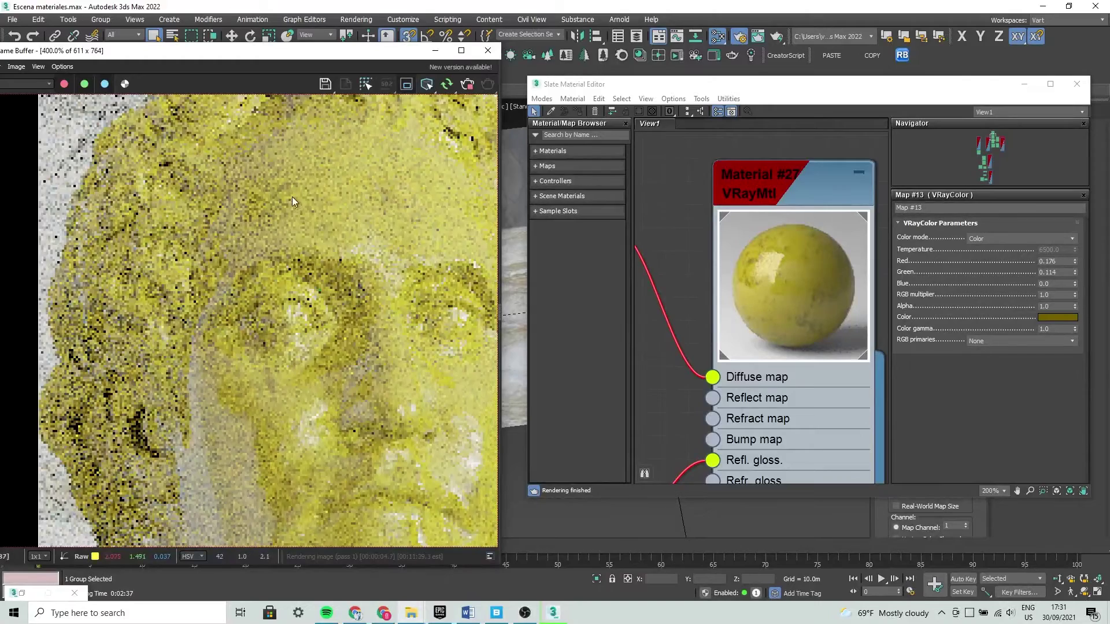
{"action": "middle_click_drag", "start_coordinate": [366, 271], "coordinate": [343, 248]}
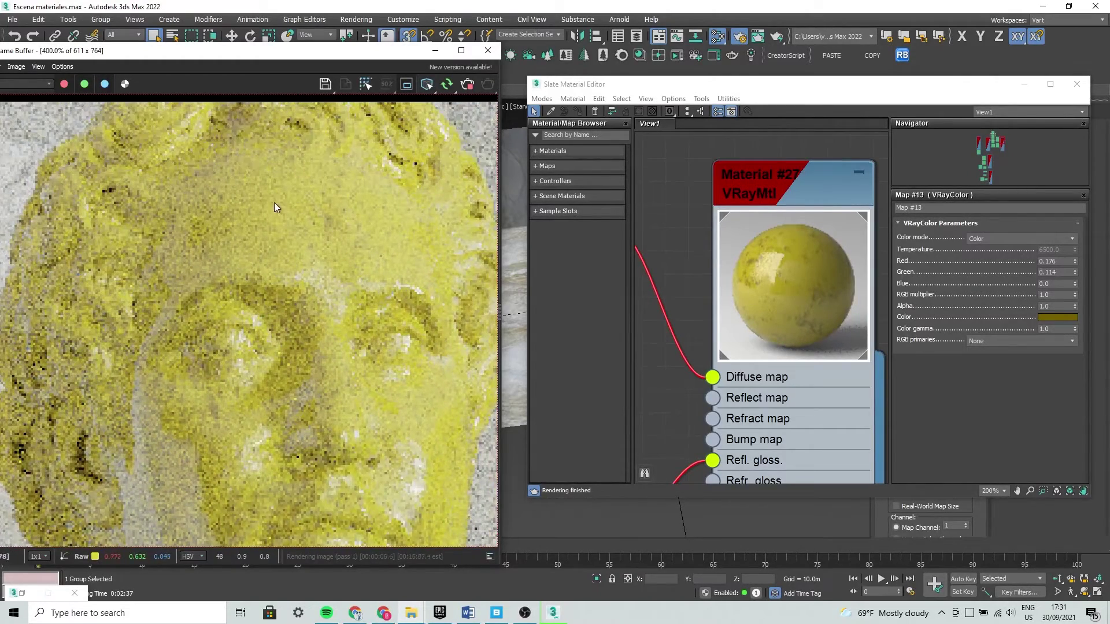
{"action": "middle_click_drag", "start_coordinate": [274, 202], "coordinate": [314, 171]}
{"action": "scroll", "coordinate": [271, 289], "scroll_direction": "down", "scroll_amount": 2}
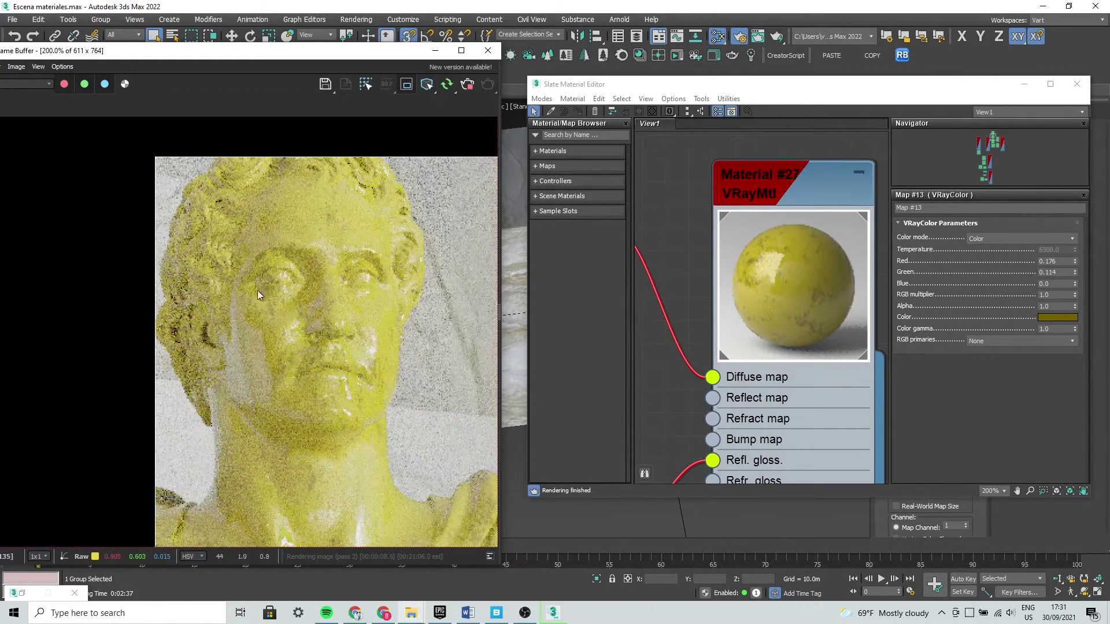
{"action": "scroll", "coordinate": [312, 405], "scroll_direction": "up", "scroll_amount": 2}
{"action": "scroll", "coordinate": [274, 363], "scroll_direction": "down", "scroll_amount": 2}
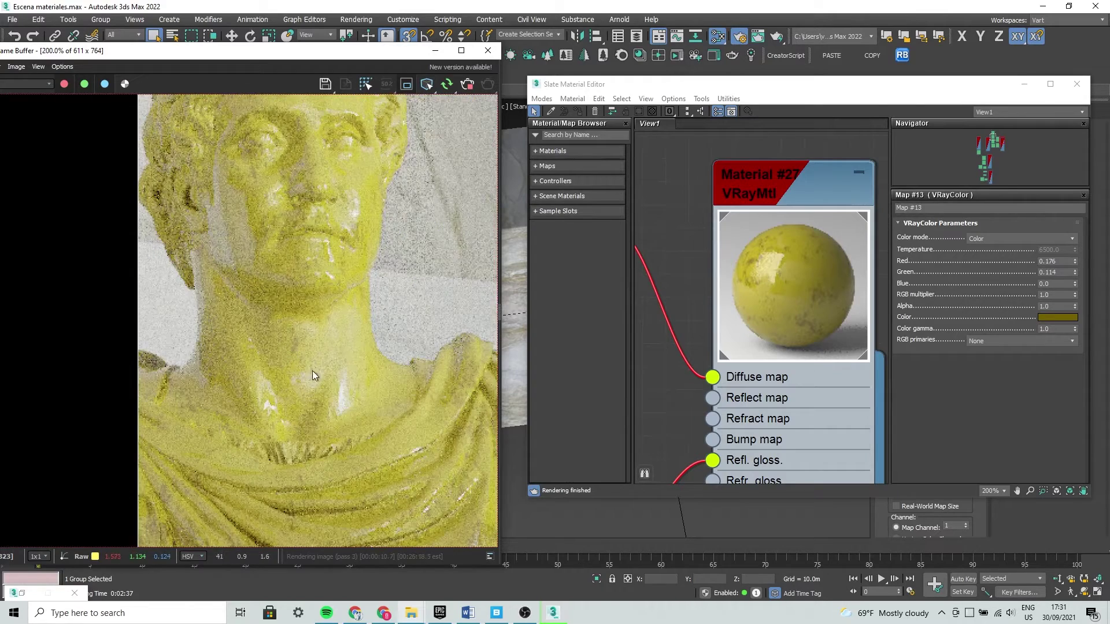
{"action": "scroll", "coordinate": [298, 323], "scroll_direction": "up", "scroll_amount": 1}
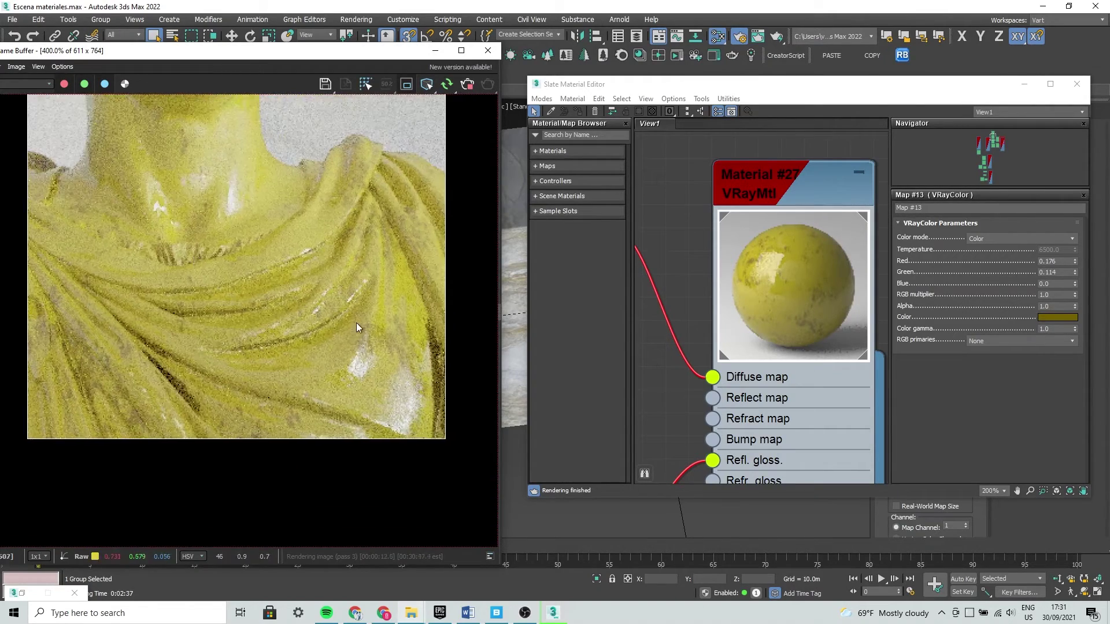
{"action": "scroll", "coordinate": [302, 282], "scroll_direction": "up", "scroll_amount": 1}
{"action": "scroll", "coordinate": [244, 300], "scroll_direction": "down", "scroll_amount": 2}
{"action": "scroll", "coordinate": [306, 348], "scroll_direction": "up", "scroll_amount": 1}
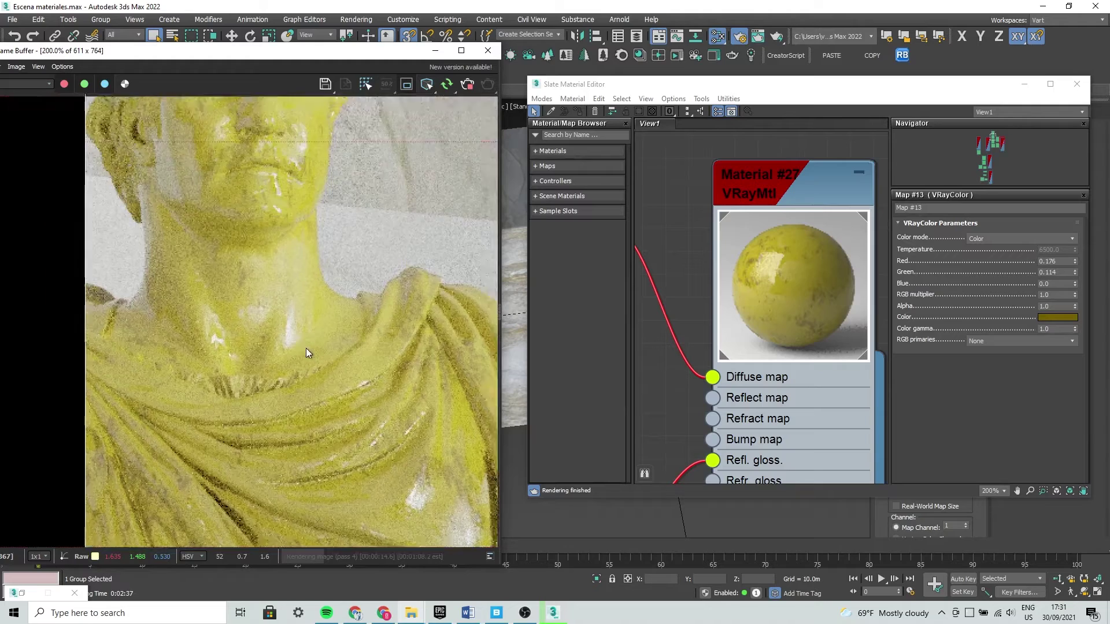
{"action": "scroll", "coordinate": [235, 304], "scroll_direction": "up", "scroll_amount": 2}
{"action": "scroll", "coordinate": [326, 390], "scroll_direction": "up", "scroll_amount": 1}
{"action": "scroll", "coordinate": [297, 361], "scroll_direction": "down", "scroll_amount": 1}
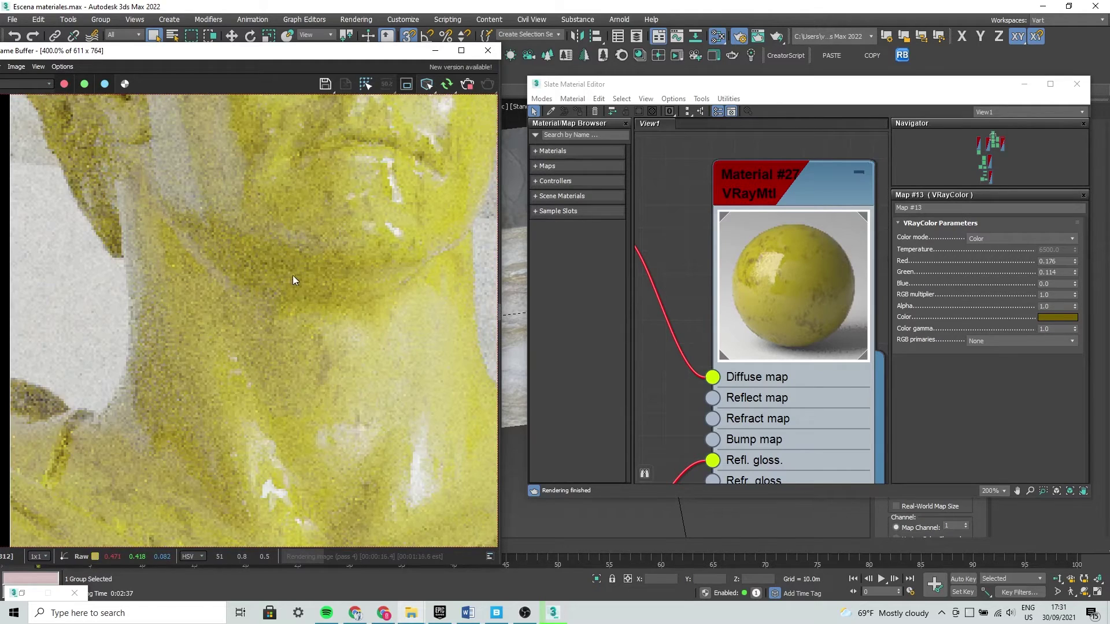
{"action": "scroll", "coordinate": [292, 275], "scroll_direction": "down", "scroll_amount": 1}
{"action": "scroll", "coordinate": [361, 439], "scroll_direction": "up", "scroll_amount": 1}
{"action": "scroll", "coordinate": [286, 370], "scroll_direction": "down", "scroll_amount": 1}
{"action": "scroll", "coordinate": [298, 296], "scroll_direction": "up", "scroll_amount": 1}
{"action": "scroll", "coordinate": [272, 278], "scroll_direction": "down", "scroll_amount": 1}
{"action": "scroll", "coordinate": [256, 276], "scroll_direction": "down", "scroll_amount": 1}
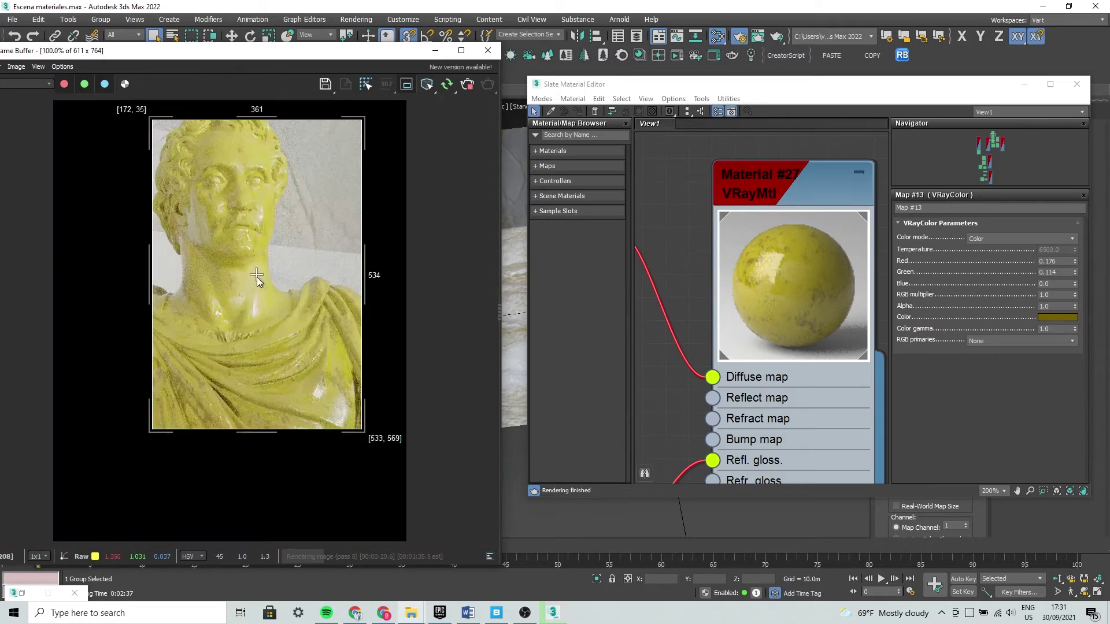
{"action": "scroll", "coordinate": [250, 231], "scroll_direction": "up", "scroll_amount": 1}
{"action": "middle_click_drag", "start_coordinate": [288, 327], "coordinate": [294, 366]}
{"action": "scroll", "coordinate": [294, 367], "scroll_direction": "down", "scroll_amount": 1}
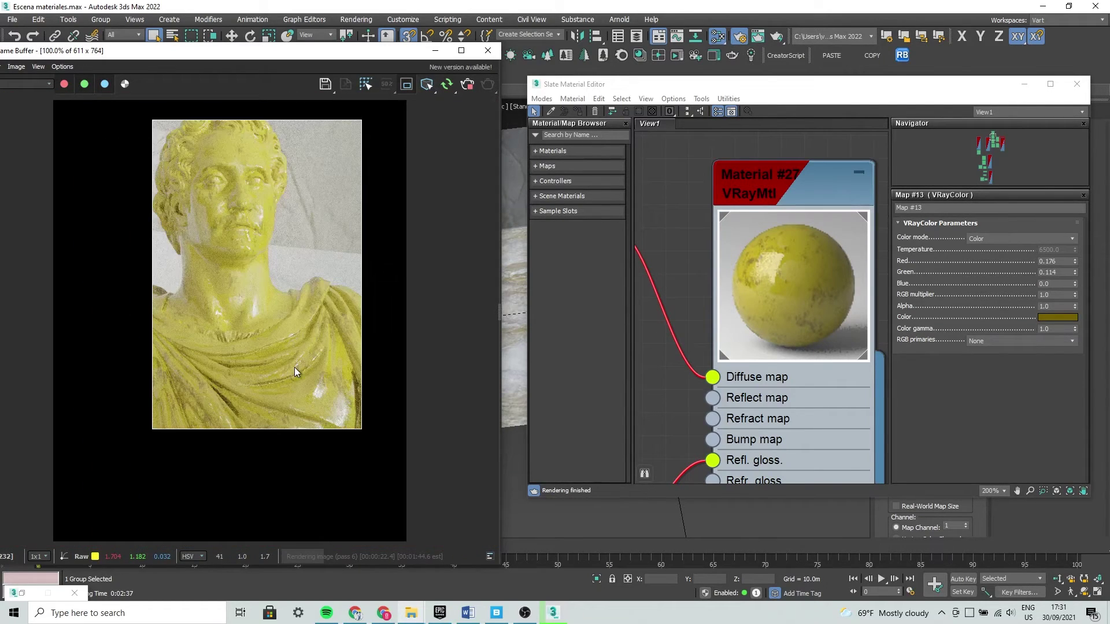
{"action": "scroll", "coordinate": [235, 335], "scroll_direction": "up", "scroll_amount": 1}
{"action": "middle_click_drag", "start_coordinate": [230, 332], "coordinate": [247, 434]}
{"action": "scroll", "coordinate": [248, 435], "scroll_direction": "down", "scroll_amount": 1}
{"action": "key", "text": "shift+q"}
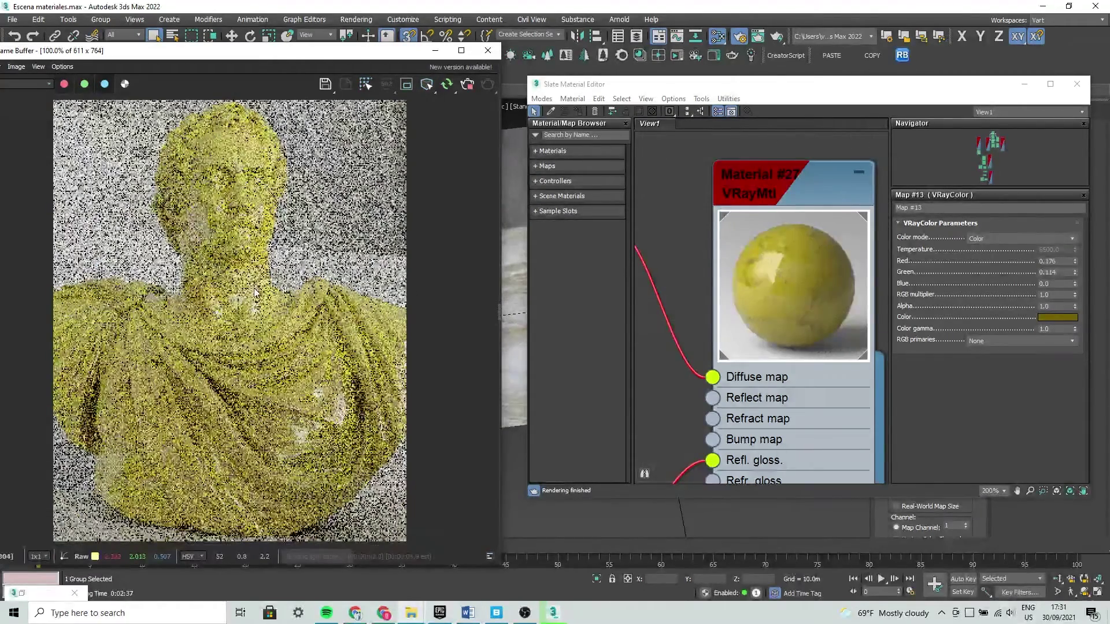
Zoom and pan the refining frame-buffer render to inspect the bust's face and neck
{"action": "scroll", "coordinate": [255, 297], "scroll_direction": "up", "scroll_amount": 1}
{"action": "scroll", "coordinate": [245, 293], "scroll_direction": "down", "scroll_amount": 1}
{"action": "scroll", "coordinate": [245, 293], "scroll_direction": "up", "scroll_amount": 1}
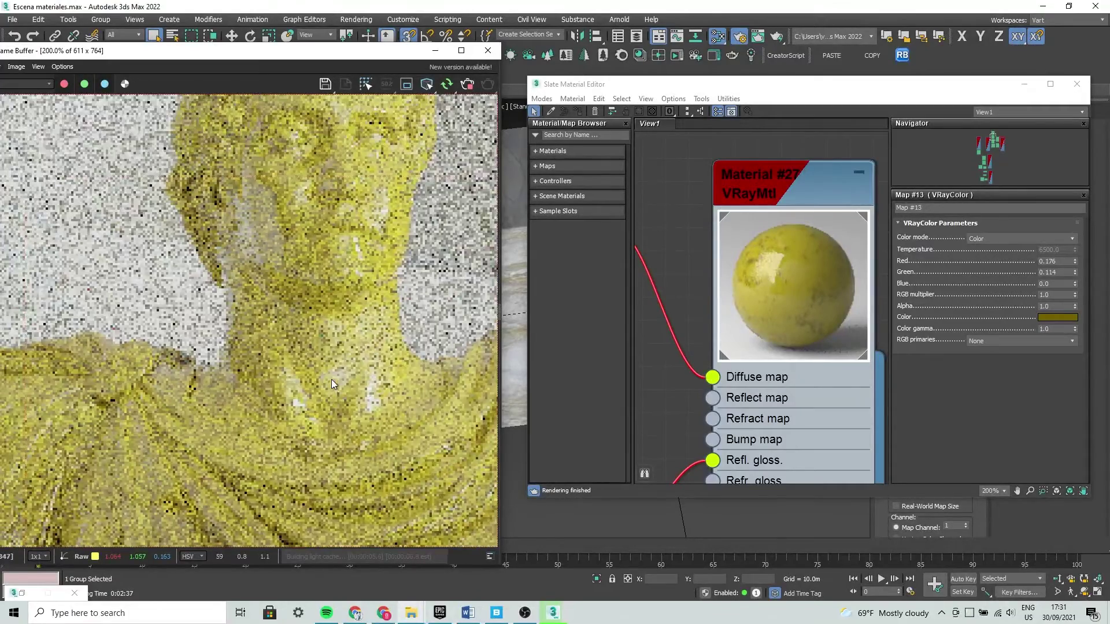
{"action": "scroll", "coordinate": [332, 379], "scroll_direction": "down", "scroll_amount": 1}
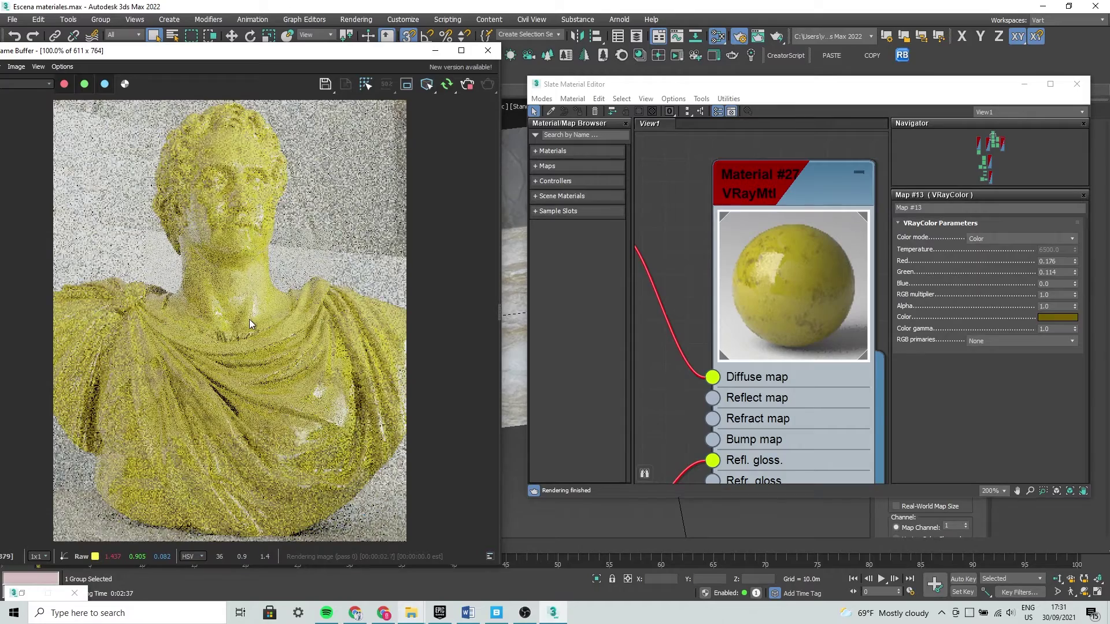
{"action": "scroll", "coordinate": [269, 318], "scroll_direction": "up", "scroll_amount": 1}
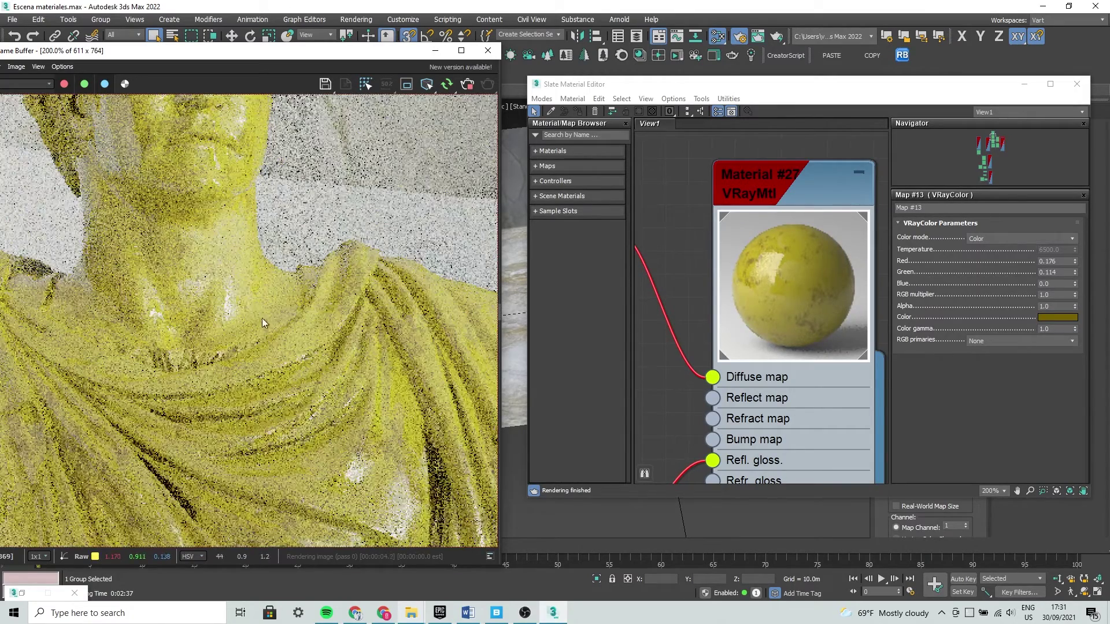
{"action": "scroll", "coordinate": [202, 272], "scroll_direction": "up", "scroll_amount": 1}
{"action": "scroll", "coordinate": [264, 346], "scroll_direction": "down", "scroll_amount": 1}
{"action": "scroll", "coordinate": [269, 352], "scroll_direction": "down", "scroll_amount": 1}
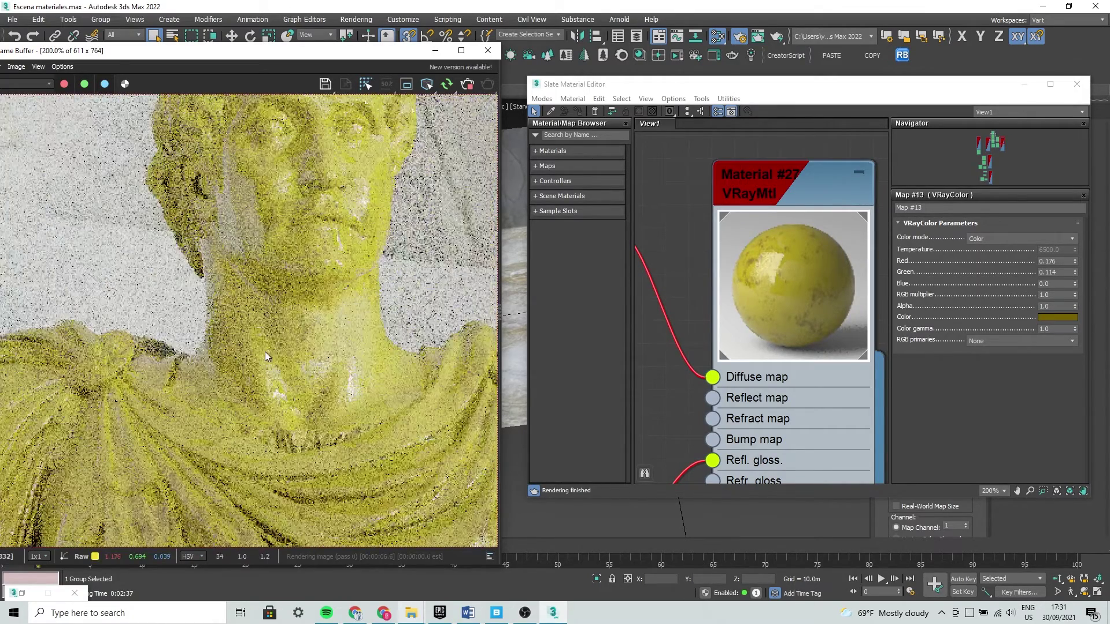
{"action": "scroll", "coordinate": [341, 220], "scroll_direction": "up", "scroll_amount": 1}
{"action": "mouse_move", "coordinate": [352, 173]}
{"action": "middle_mouse_down"}
{"action": "mouse_move", "coordinate": [311, 286]}
{"action": "mouse_move", "coordinate": [237, 282]}
{"action": "mouse_move", "coordinate": [324, 314]}
{"action": "mouse_move", "coordinate": [287, 324]}
{"action": "mouse_move", "coordinate": [289, 414]}
{"action": "mouse_move", "coordinate": [352, 375]}
{"action": "middle_mouse_up"}
{"action": "scroll", "coordinate": [673, 197], "scroll_direction": "down", "scroll_amount": 2}
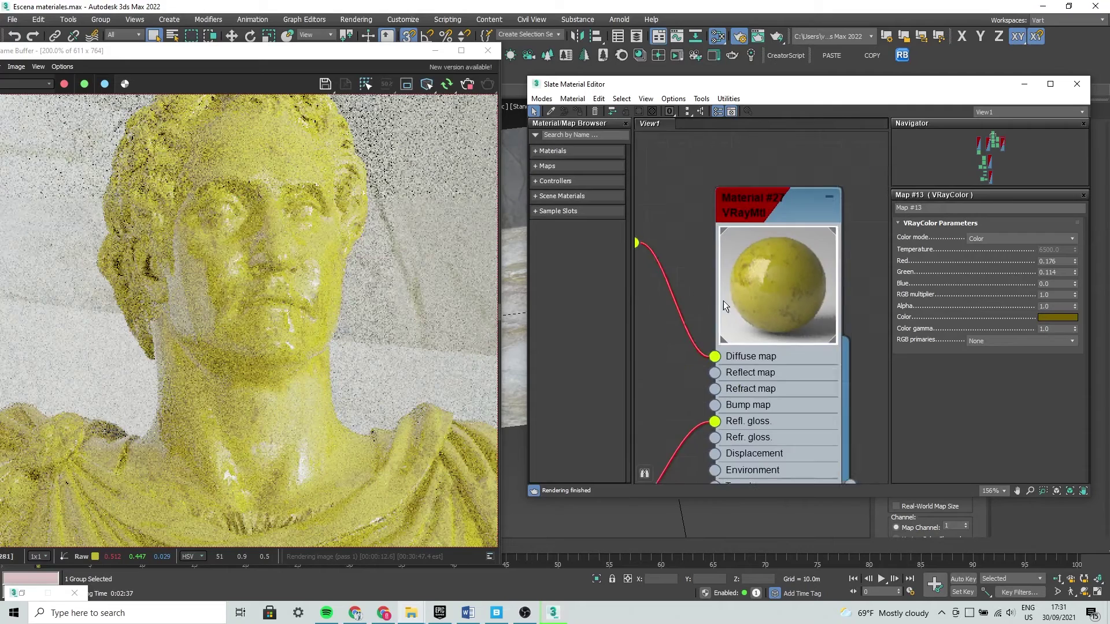
{"action": "middle_click_drag", "start_coordinate": [729, 294], "coordinate": [813, 308]}
{"action": "scroll", "coordinate": [704, 357], "scroll_direction": "down", "scroll_amount": 2}
{"action": "scroll", "coordinate": [704, 361], "scroll_direction": "down", "scroll_amount": 2}
{"action": "scroll", "coordinate": [774, 353], "scroll_direction": "down", "scroll_amount": 2}
{"action": "middle_click_drag", "start_coordinate": [775, 365], "coordinate": [742, 408]}
{"action": "scroll", "coordinate": [745, 414], "scroll_direction": "down", "scroll_amount": 1}
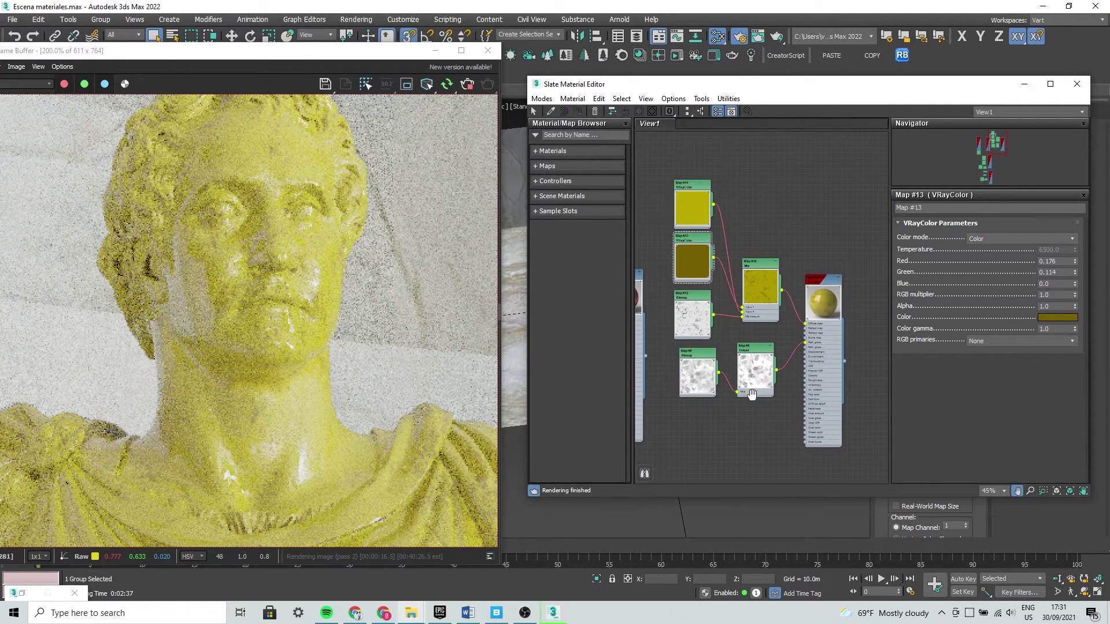
{"action": "left_click_drag", "start_coordinate": [869, 455], "coordinate": [654, 153]}
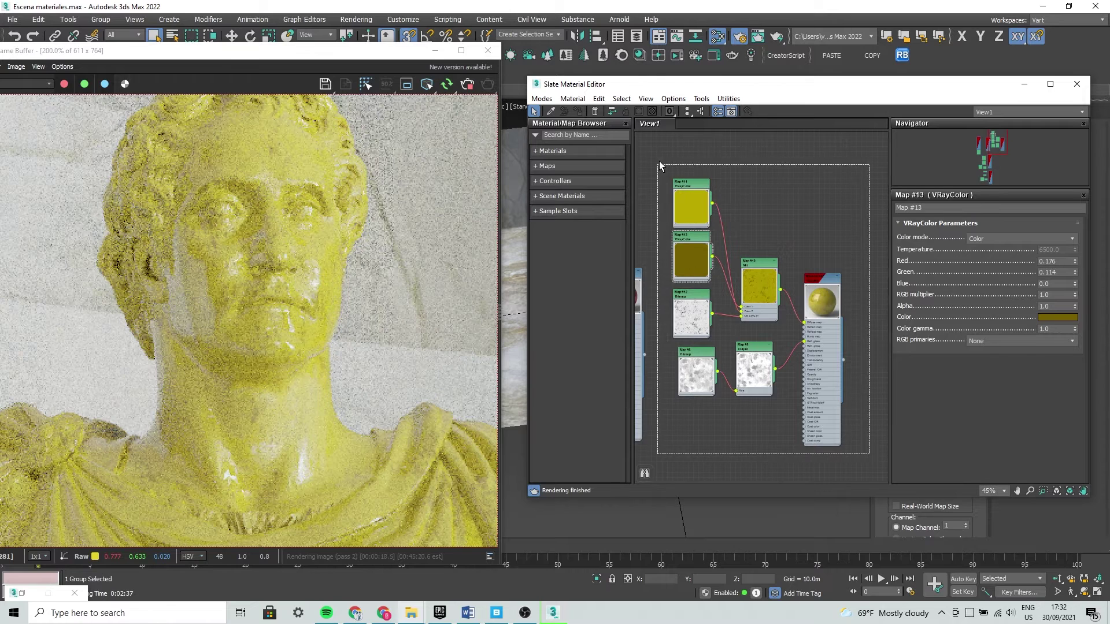
{"action": "left_click_drag", "start_coordinate": [654, 153], "coordinate": [661, 157]}
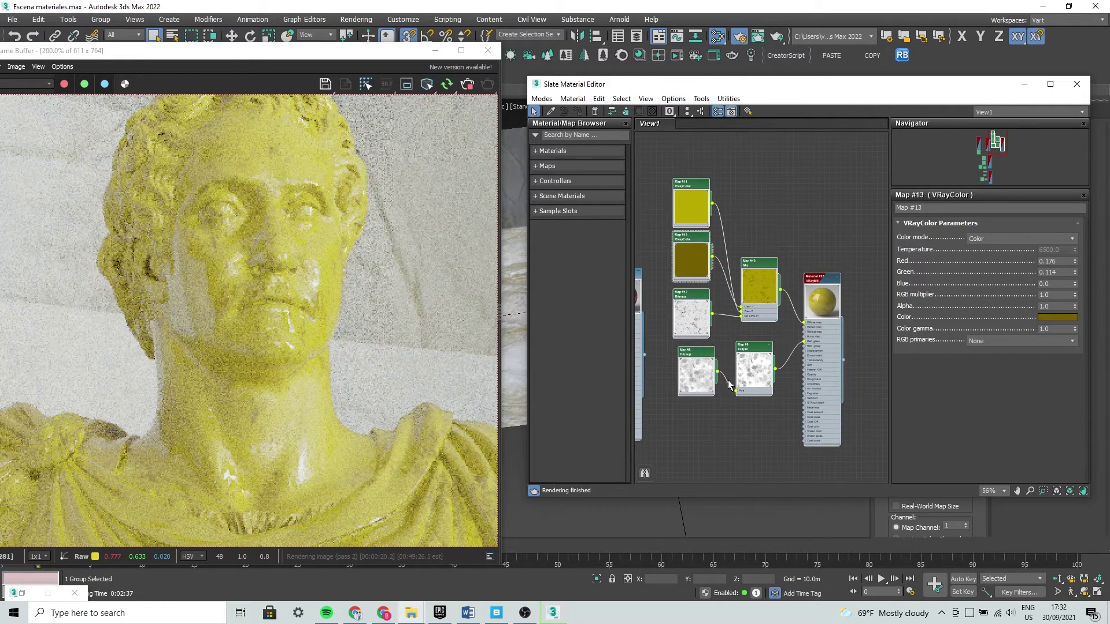
{"action": "scroll", "coordinate": [730, 387], "scroll_direction": "up", "scroll_amount": 2}
{"action": "middle_click_drag", "start_coordinate": [788, 345], "coordinate": [808, 409]}
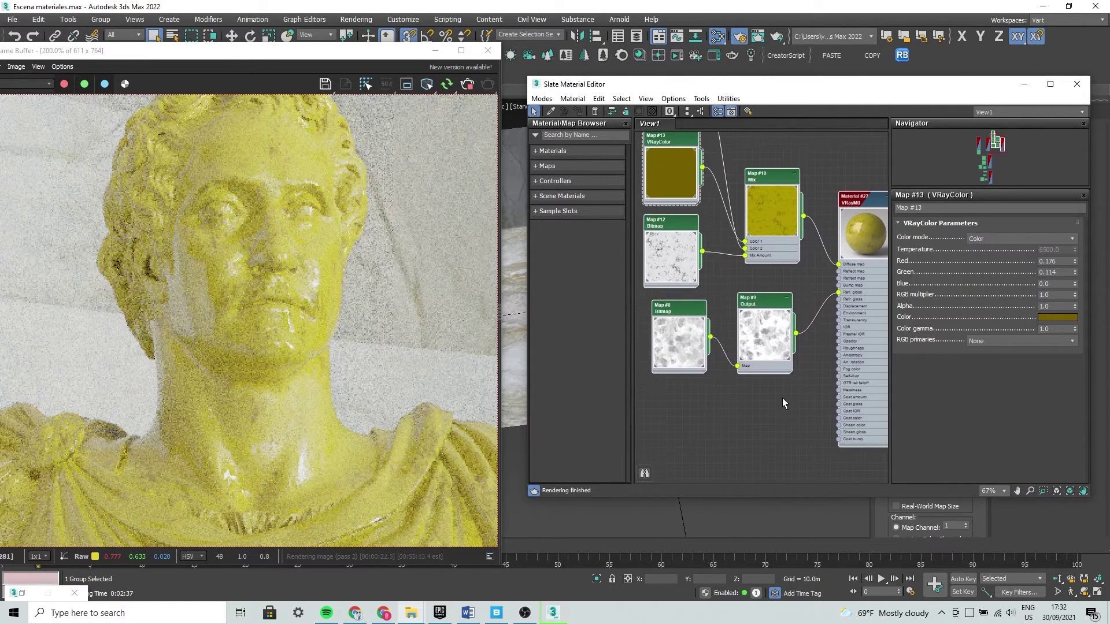
{"action": "left_click_drag", "start_coordinate": [807, 408], "coordinate": [705, 374]}
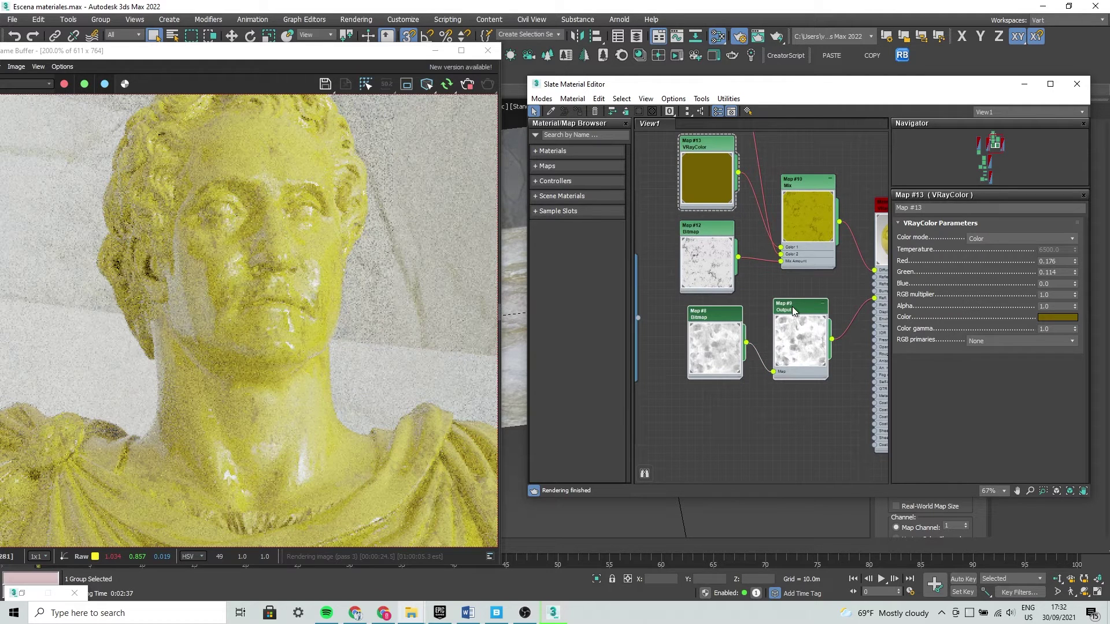
{"action": "left_click_drag", "start_coordinate": [791, 312], "coordinate": [786, 307]}
{"action": "left_click", "coordinate": [730, 404]}
{"action": "scroll", "coordinate": [731, 404], "scroll_direction": "down", "scroll_amount": 2}
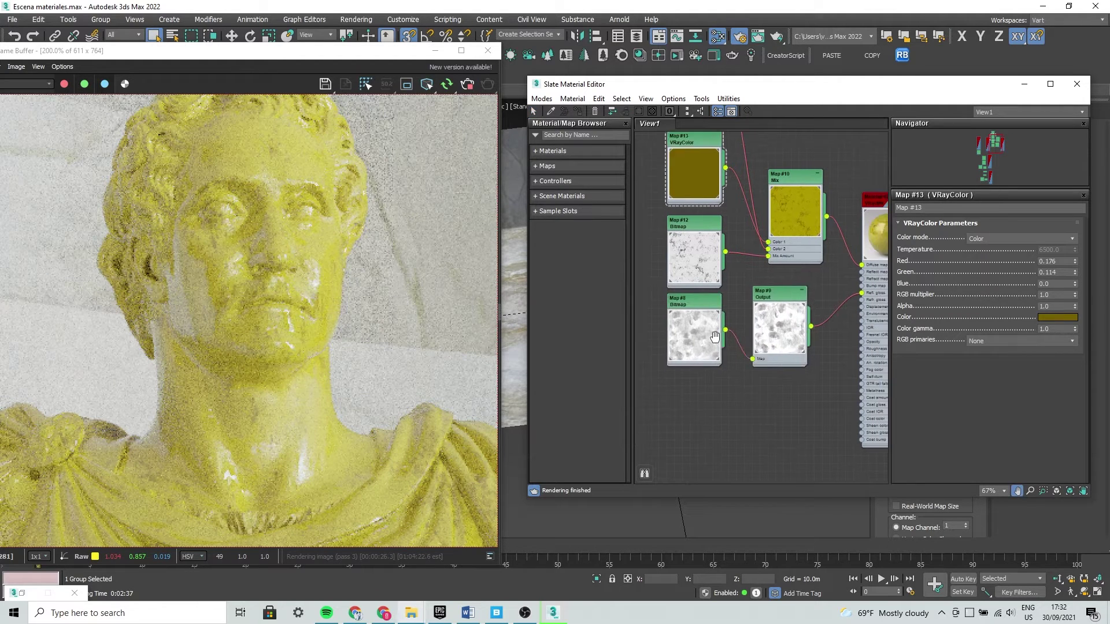
{"action": "scroll", "coordinate": [744, 345], "scroll_direction": "up", "scroll_amount": 3}
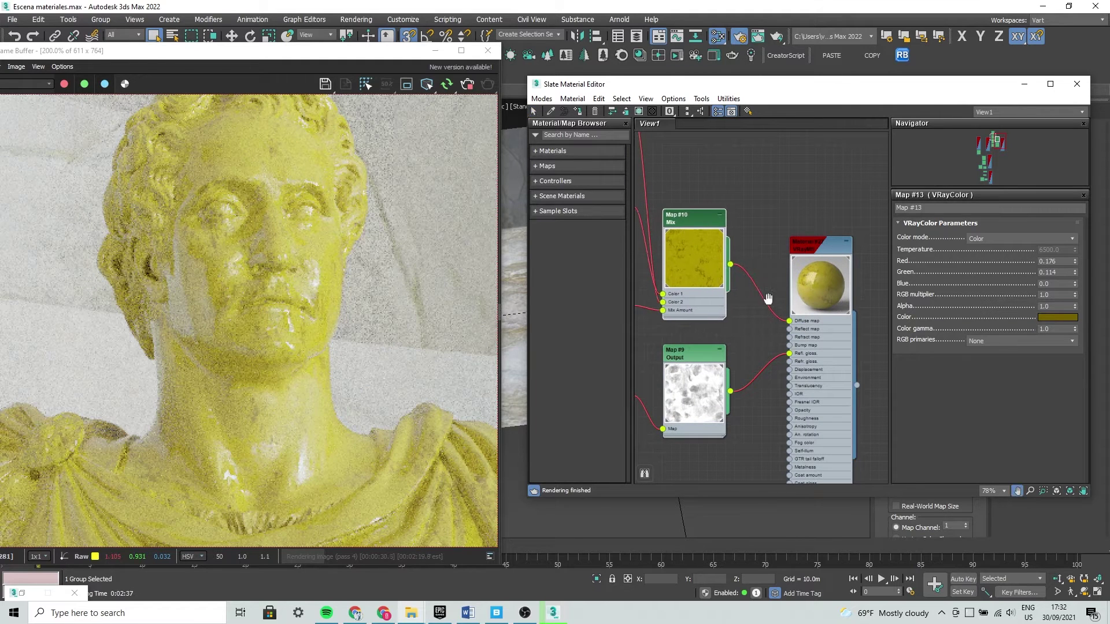
{"action": "scroll", "coordinate": [764, 296], "scroll_direction": "down", "scroll_amount": 2}
{"action": "scroll", "coordinate": [773, 317], "scroll_direction": "down", "scroll_amount": 2}
{"action": "middle_click_drag", "start_coordinate": [774, 317], "coordinate": [777, 328]}
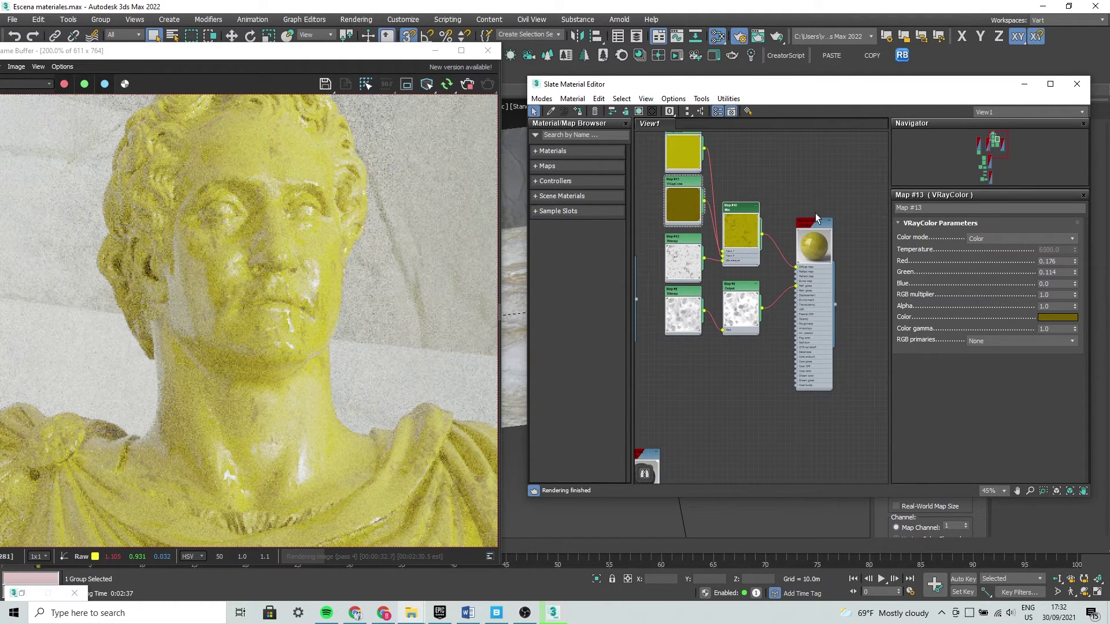
{"action": "scroll", "coordinate": [802, 324], "scroll_direction": "down", "scroll_amount": 1}
{"action": "mouse_move", "coordinate": [800, 353]}
{"action": "middle_mouse_down"}
{"action": "mouse_move", "coordinate": [737, 313]}
{"action": "mouse_move", "coordinate": [714, 376]}
{"action": "middle_mouse_up"}
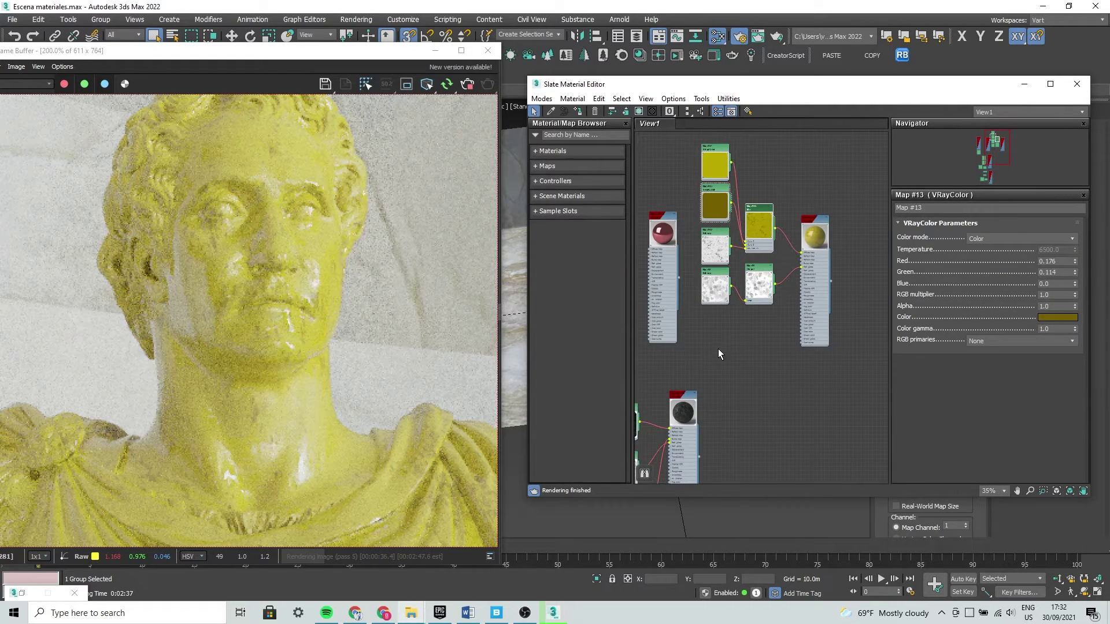
{"action": "middle_click_drag", "start_coordinate": [343, 349], "coordinate": [311, 334]}
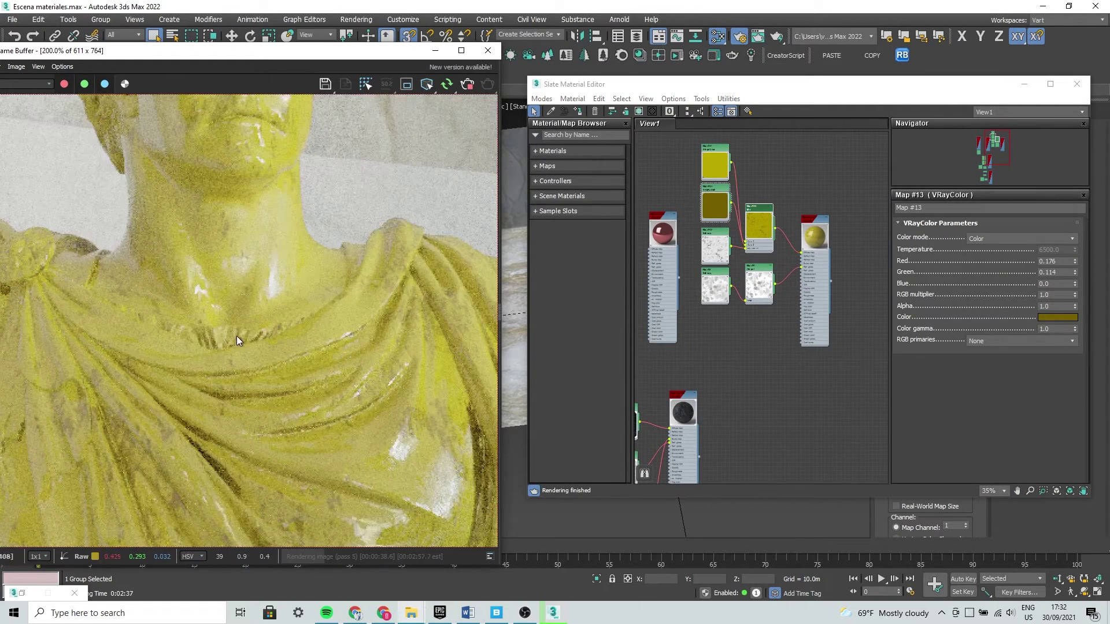
{"action": "scroll", "coordinate": [311, 334], "scroll_direction": "down", "scroll_amount": 1}
{"action": "scroll", "coordinate": [296, 356], "scroll_direction": "up", "scroll_amount": 1}
{"action": "scroll", "coordinate": [296, 356], "scroll_direction": "down", "scroll_amount": 1}
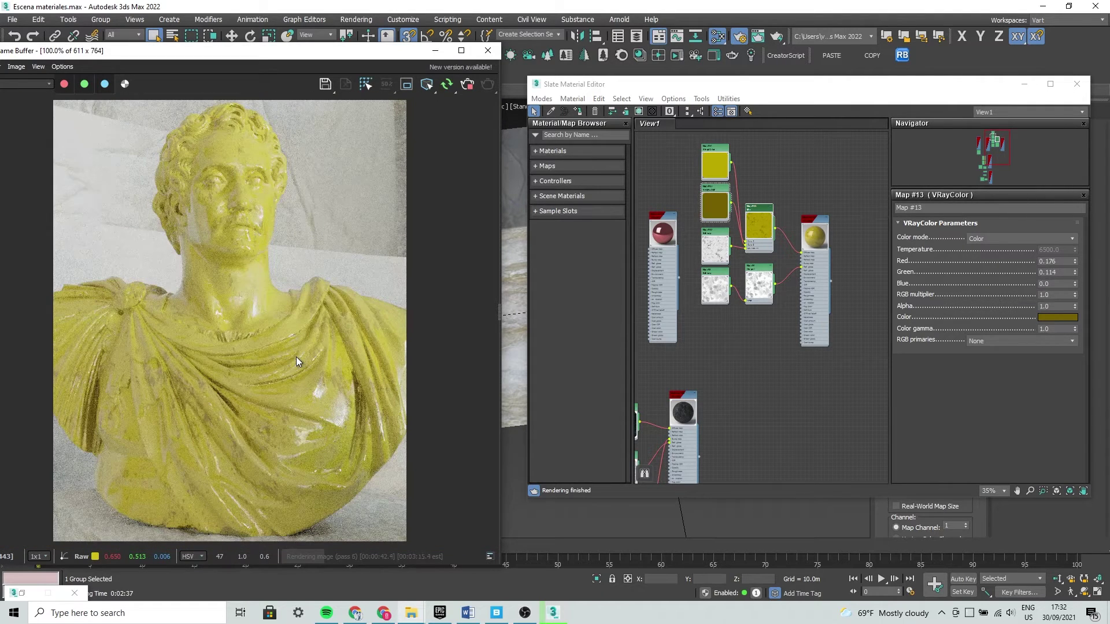
{"action": "scroll", "coordinate": [769, 330], "scroll_direction": "up", "scroll_amount": 2}
{"action": "scroll", "coordinate": [776, 352], "scroll_direction": "up", "scroll_amount": 2}
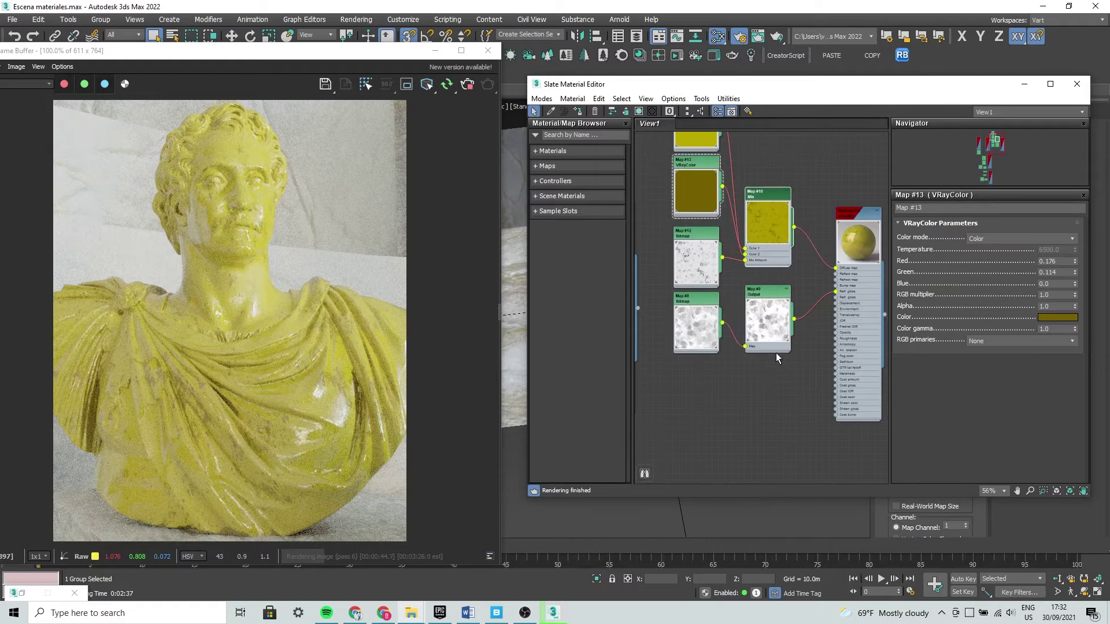
{"action": "scroll", "coordinate": [751, 289], "scroll_direction": "up", "scroll_amount": 1}
{"action": "middle_click_drag", "start_coordinate": [728, 225], "coordinate": [724, 283]}
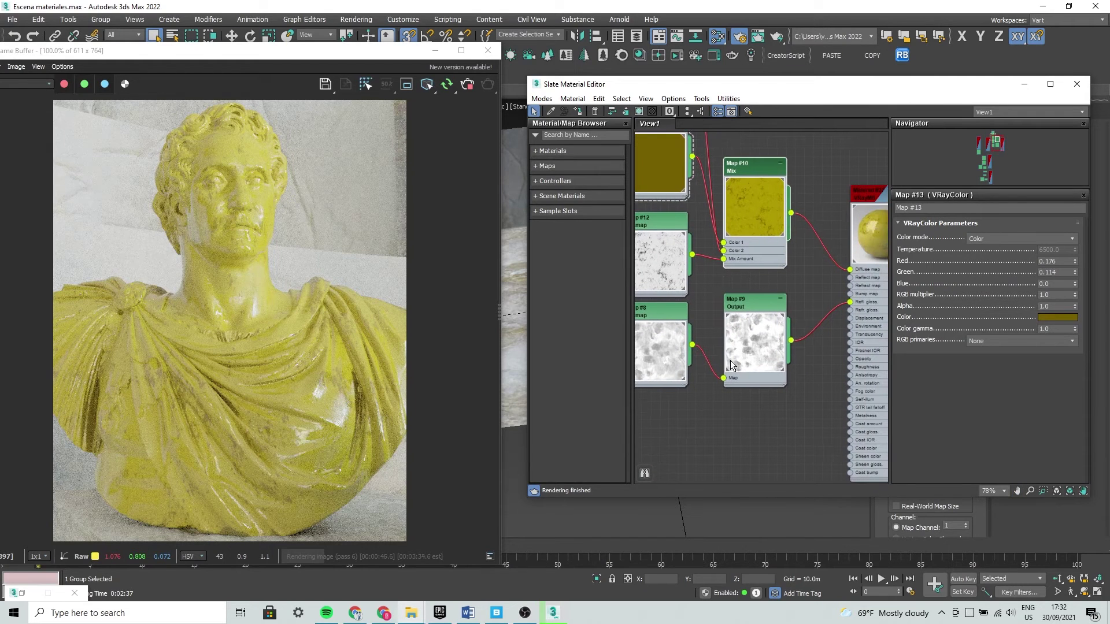
{"action": "middle_click_drag", "start_coordinate": [671, 395], "coordinate": [744, 397]}
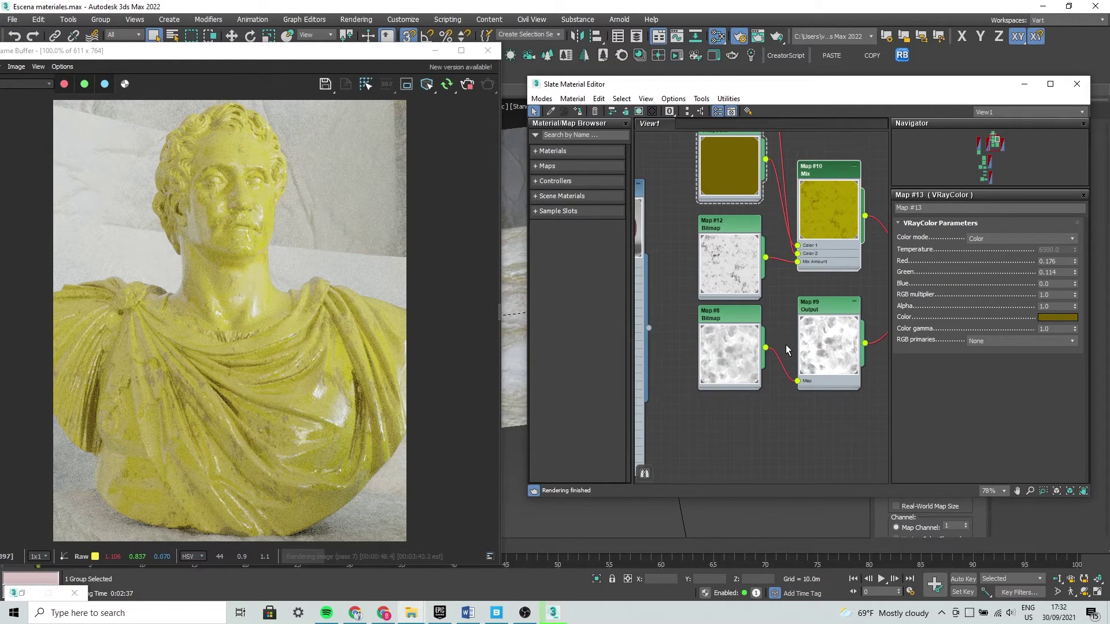
{"action": "mouse_move", "coordinate": [786, 349]}
{"action": "middle_mouse_down"}
{"action": "mouse_move", "coordinate": [792, 298]}
{"action": "mouse_move", "coordinate": [737, 286]}
{"action": "mouse_move", "coordinate": [754, 351]}
{"action": "mouse_move", "coordinate": [697, 354]}
{"action": "middle_mouse_up"}
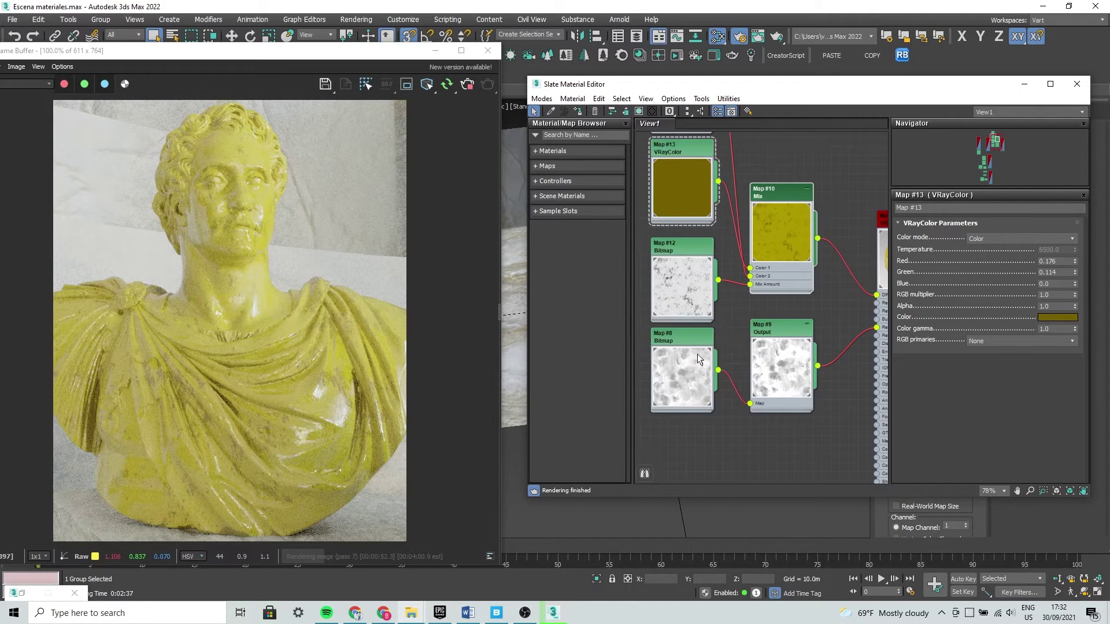
{"action": "scroll", "coordinate": [224, 278], "scroll_direction": "up", "scroll_amount": 2}
{"action": "scroll", "coordinate": [242, 282], "scroll_direction": "up", "scroll_amount": 1}
{"action": "scroll", "coordinate": [242, 282], "scroll_direction": "down", "scroll_amount": 1}
{"action": "mouse_move", "coordinate": [273, 343]}
{"action": "middle_mouse_down"}
{"action": "mouse_move", "coordinate": [352, 212]}
{"action": "mouse_move", "coordinate": [349, 308]}
{"action": "mouse_move", "coordinate": [332, 286]}
{"action": "mouse_move", "coordinate": [252, 405]}
{"action": "middle_mouse_up"}
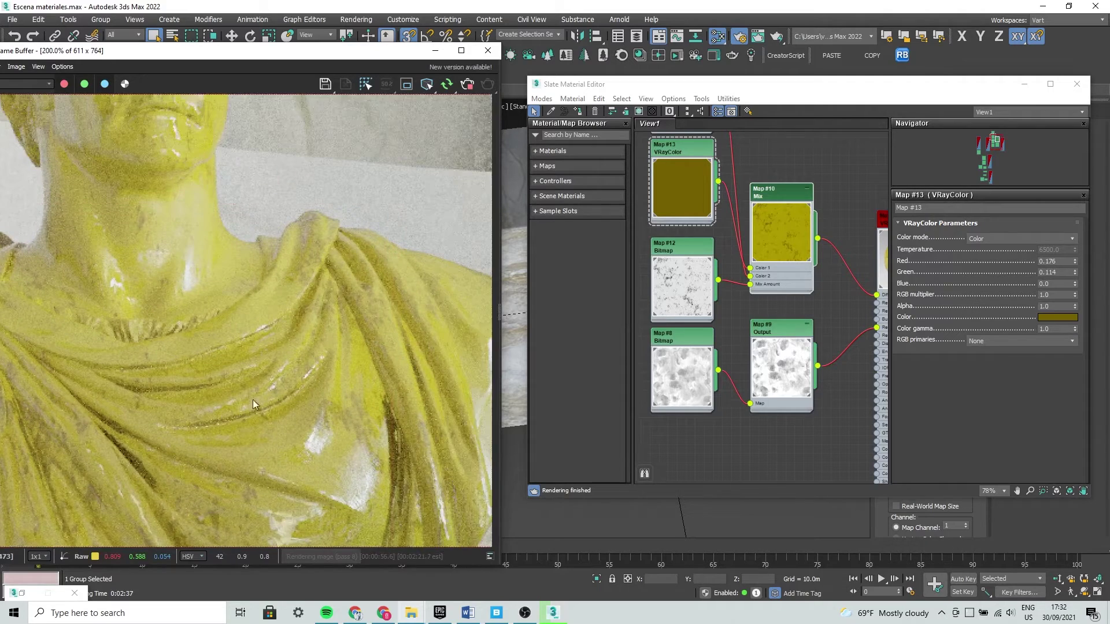
{"action": "middle_click_drag", "start_coordinate": [335, 287], "coordinate": [361, 452]}
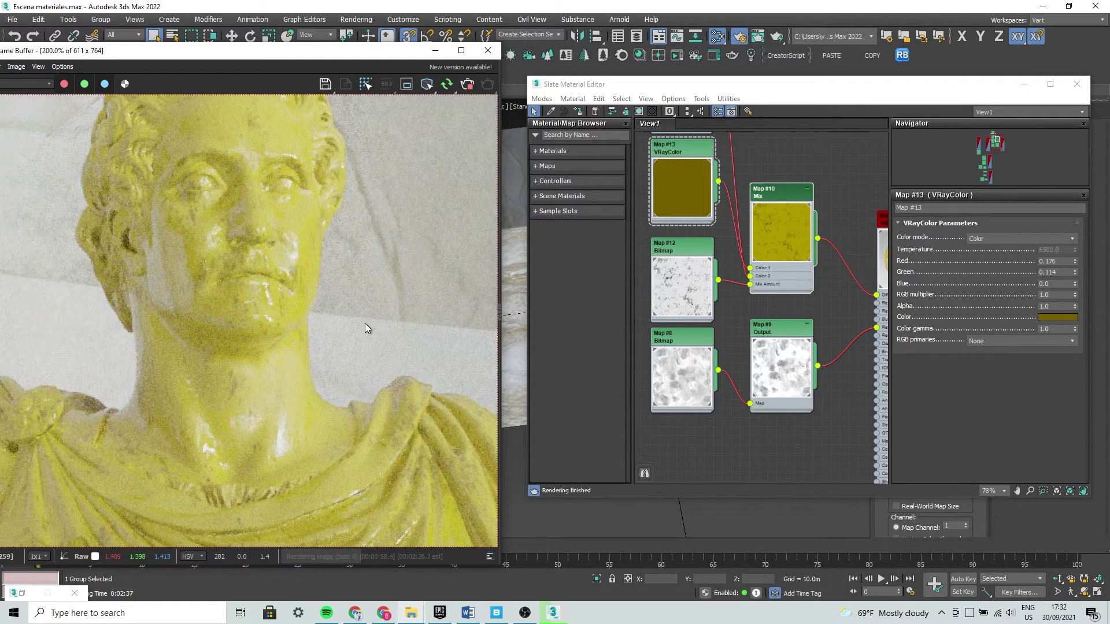
{"action": "middle_click_drag", "start_coordinate": [365, 328], "coordinate": [380, 384]}
{"action": "scroll", "coordinate": [348, 327], "scroll_direction": "down", "scroll_amount": 2}
{"action": "scroll", "coordinate": [312, 349], "scroll_direction": "up", "scroll_amount": 2}
{"action": "scroll", "coordinate": [237, 347], "scroll_direction": "down", "scroll_amount": 2}
{"action": "scroll", "coordinate": [174, 347], "scroll_direction": "up", "scroll_amount": 1}
{"action": "scroll", "coordinate": [173, 358], "scroll_direction": "up", "scroll_amount": 1}
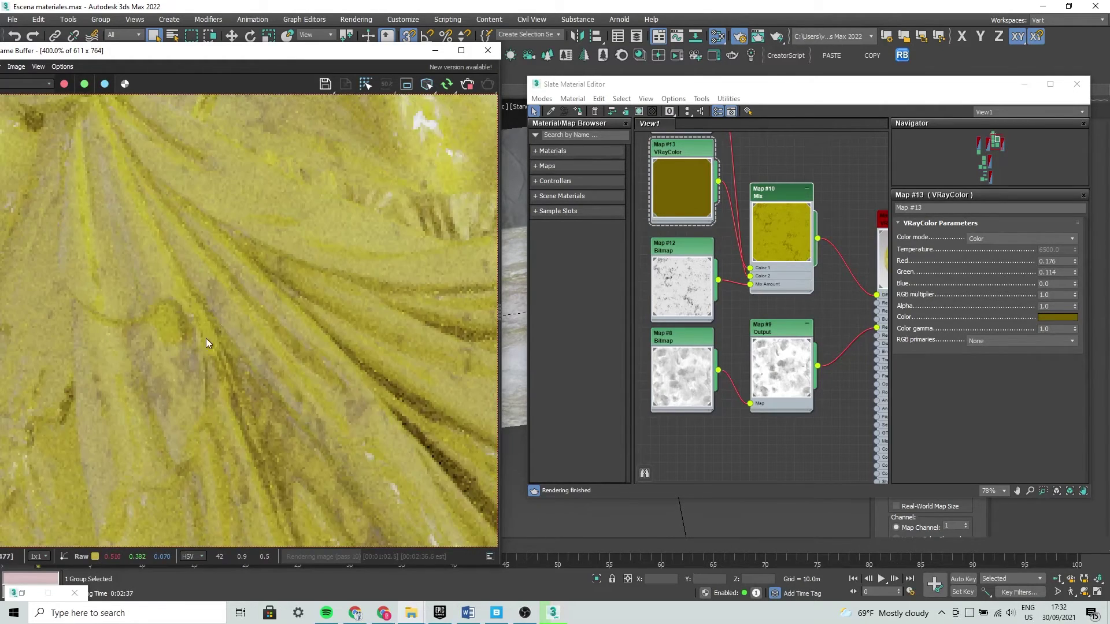
{"action": "scroll", "coordinate": [327, 242], "scroll_direction": "down", "scroll_amount": 1}
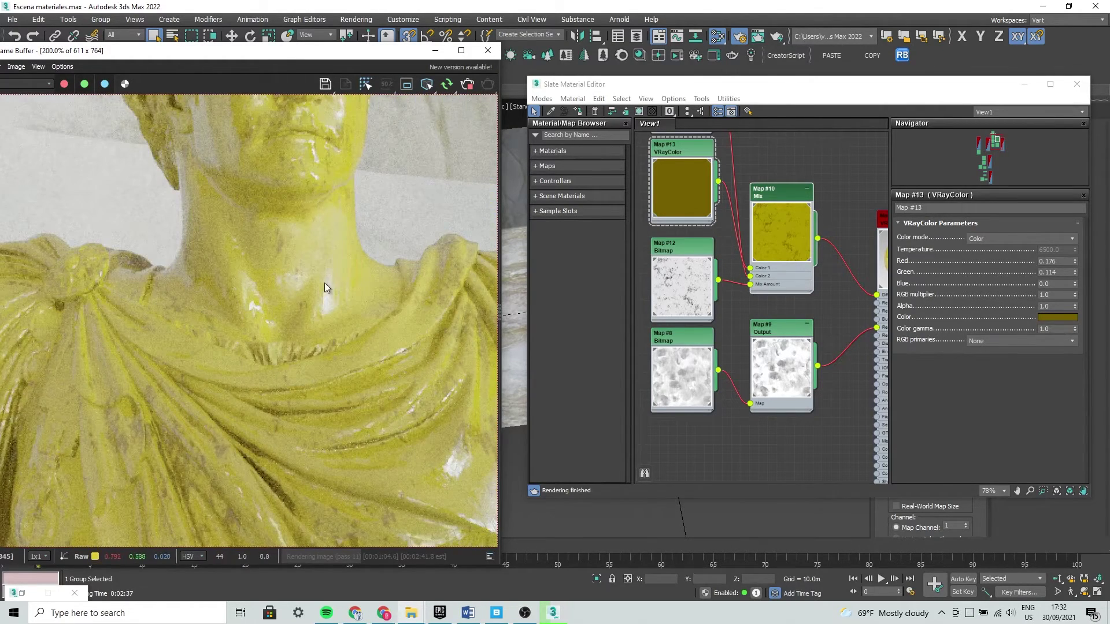
{"action": "scroll", "coordinate": [308, 283], "scroll_direction": "up", "scroll_amount": 1}
{"action": "scroll", "coordinate": [278, 382], "scroll_direction": "down", "scroll_amount": 1}
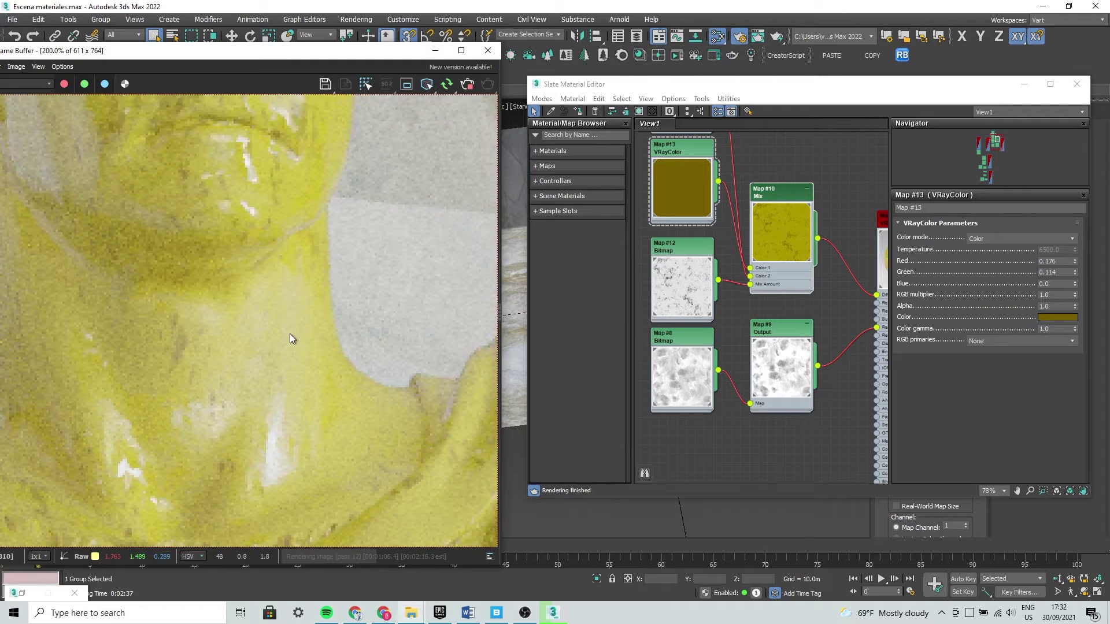
{"action": "scroll", "coordinate": [292, 347], "scroll_direction": "down", "scroll_amount": 1}
{"action": "scroll", "coordinate": [293, 362], "scroll_direction": "up", "scroll_amount": 1}
{"action": "scroll", "coordinate": [293, 365], "scroll_direction": "down", "scroll_amount": 1}
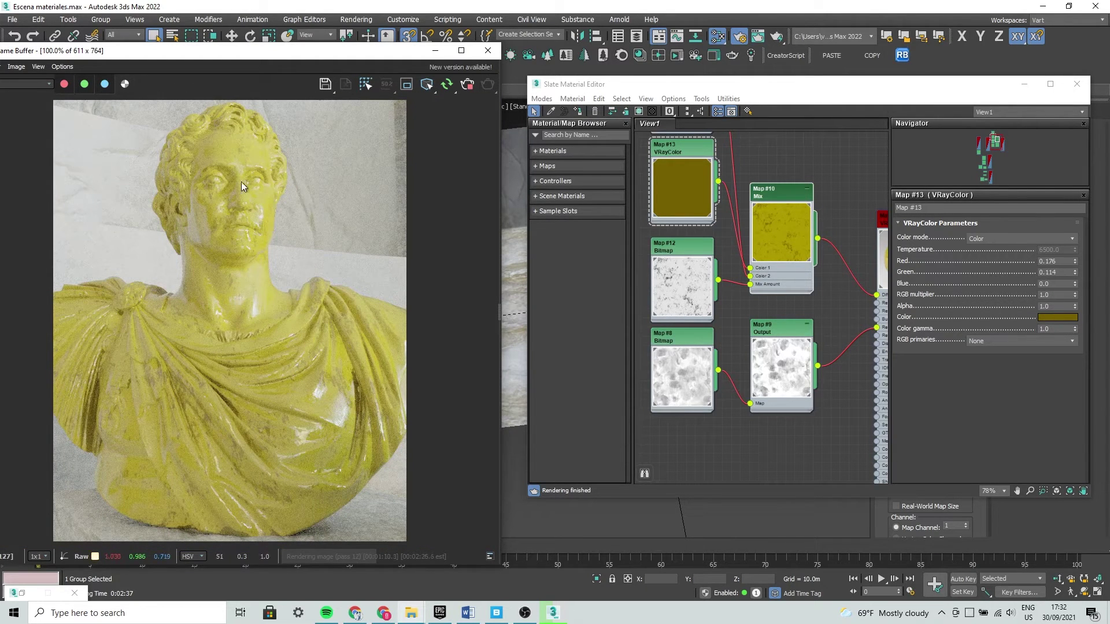
{"action": "left_click", "coordinate": [1024, 84]}
Select the bust group Group004 and zoom and orbit to view it from the front
{"action": "left_click", "coordinate": [679, 265]}
{"action": "scroll", "coordinate": [678, 267], "scroll_direction": "up", "scroll_amount": 3}
{"action": "scroll", "coordinate": [677, 267], "scroll_direction": "up", "scroll_amount": 3}
{"action": "scroll", "coordinate": [676, 269], "scroll_direction": "up", "scroll_amount": 3}
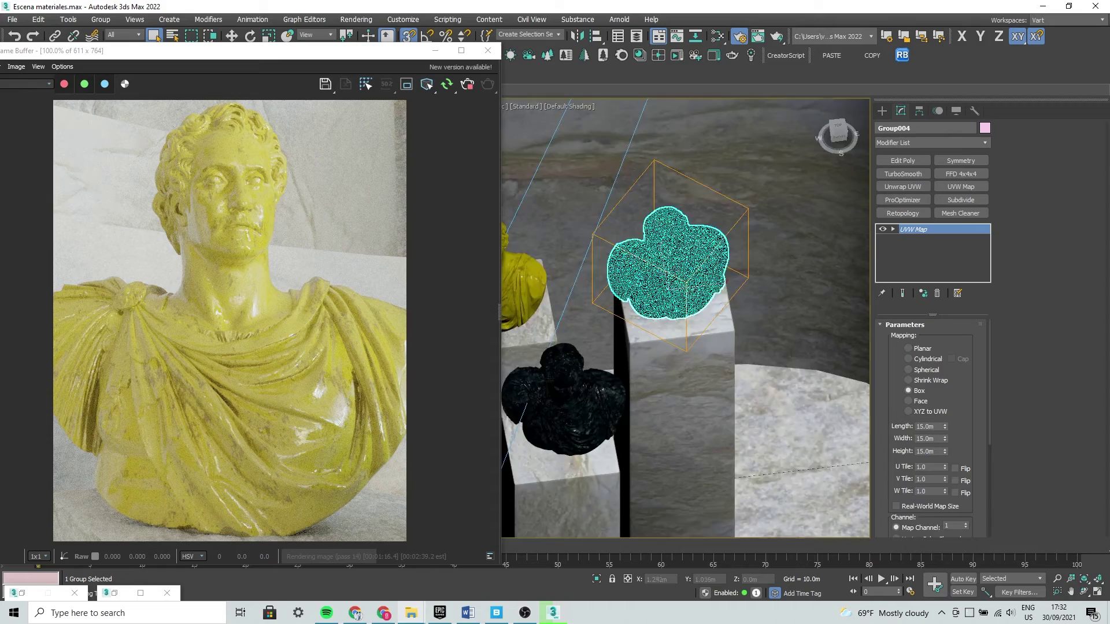
{"action": "scroll", "coordinate": [675, 269], "scroll_direction": "up", "scroll_amount": 2}
{"action": "scroll", "coordinate": [688, 249], "scroll_direction": "up", "scroll_amount": 3}
{"action": "scroll", "coordinate": [651, 337], "scroll_direction": "up", "scroll_amount": 3}
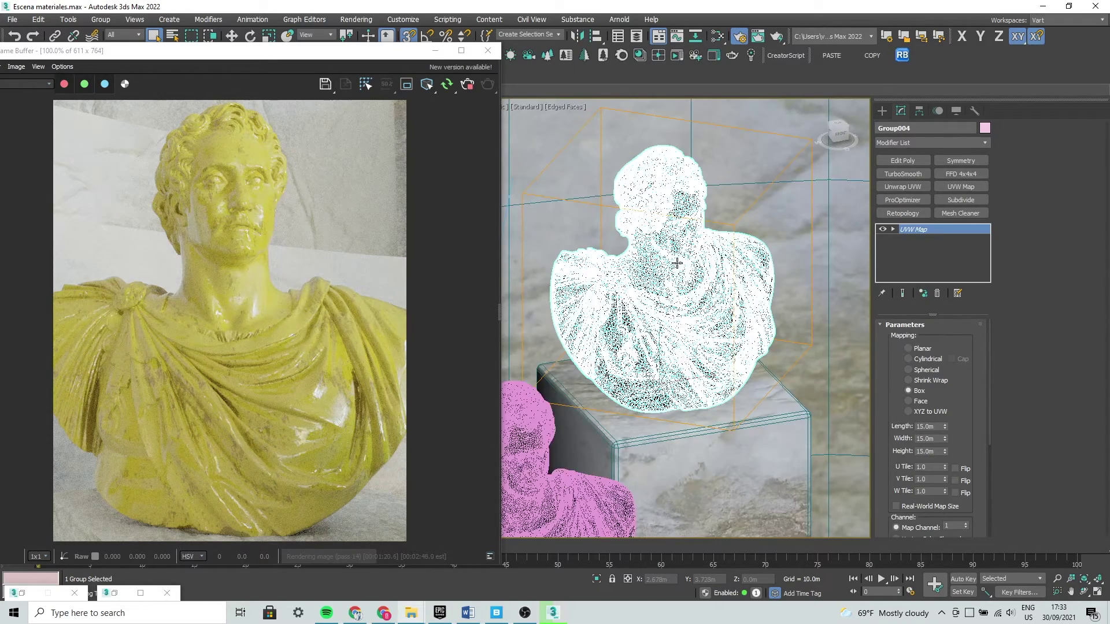
{"action": "middle_click_drag", "start_coordinate": [669, 344], "coordinate": [636, 329], "text": "alt"}
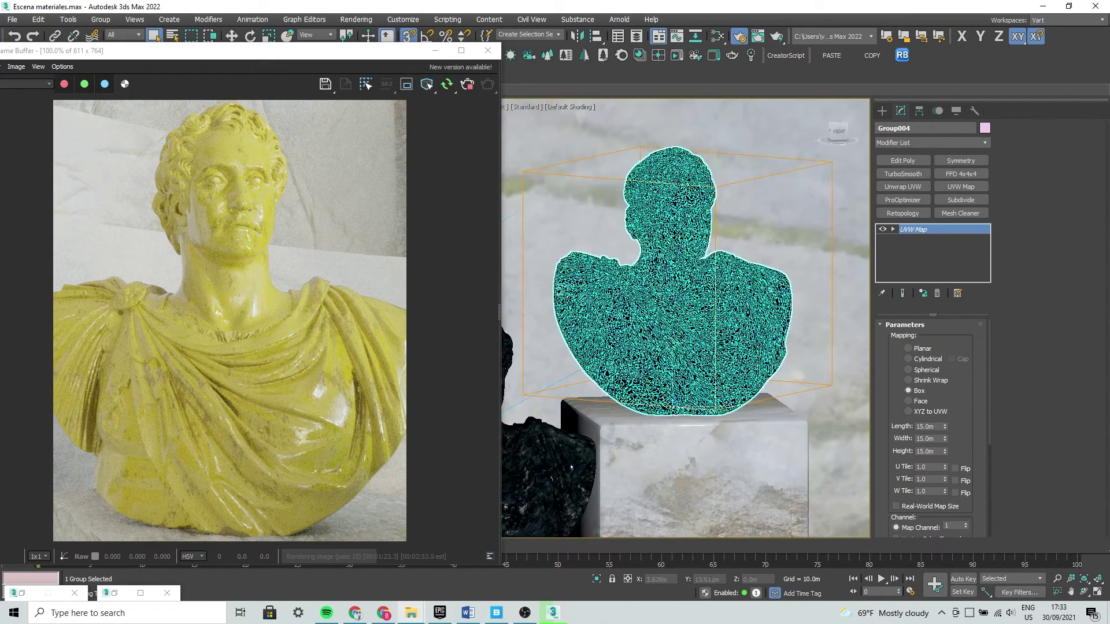
{"action": "scroll", "coordinate": [719, 413], "scroll_direction": "down", "scroll_amount": 3}
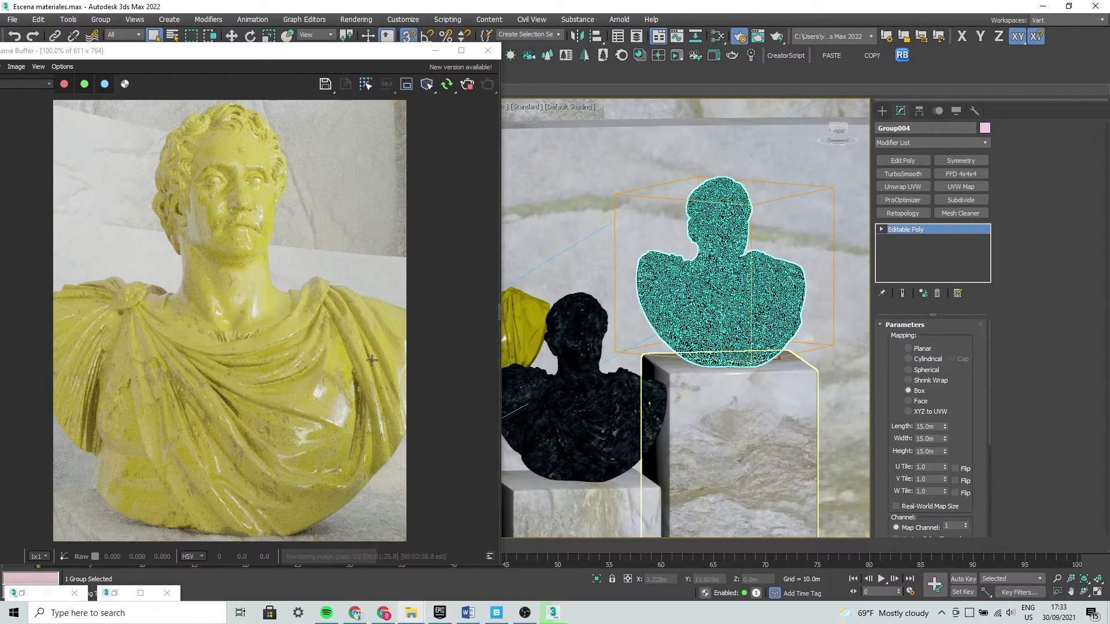
Select the marble pedestal Box001 and orbit around the dark bust and its pedestal
{"action": "left_click", "coordinate": [769, 376]}
{"action": "scroll", "coordinate": [769, 358], "scroll_direction": "up", "scroll_amount": 2}
{"action": "scroll", "coordinate": [769, 359], "scroll_direction": "up", "scroll_amount": 2}
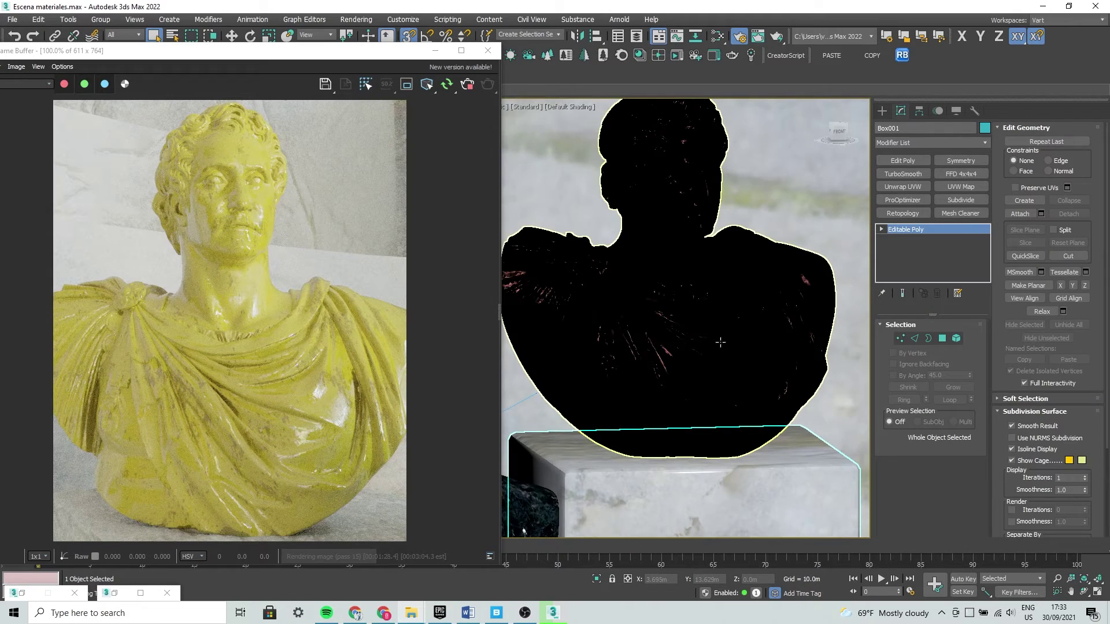
{"action": "mouse_move", "coordinate": [660, 350]}
{"action": "middle_mouse_down", "text": "alt"}
{"action": "mouse_move", "coordinate": [695, 412]}
{"action": "mouse_move", "coordinate": [612, 403]}
{"action": "middle_mouse_up", "text": "alt"}
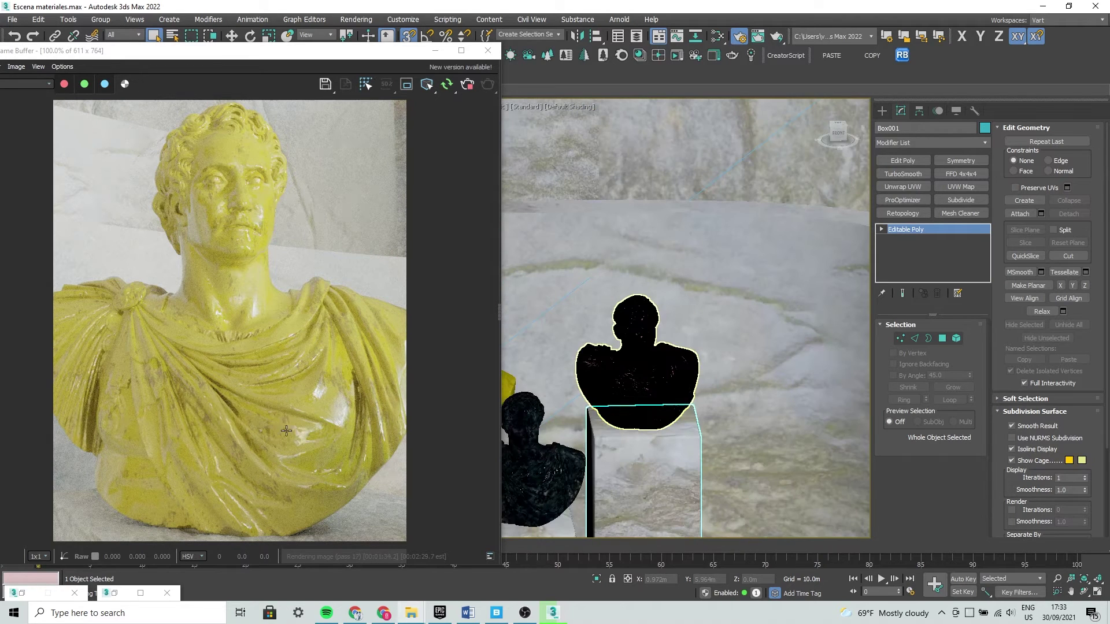
{"action": "left_click_drag", "start_coordinate": [34, 594], "coordinate": [115, 604]}
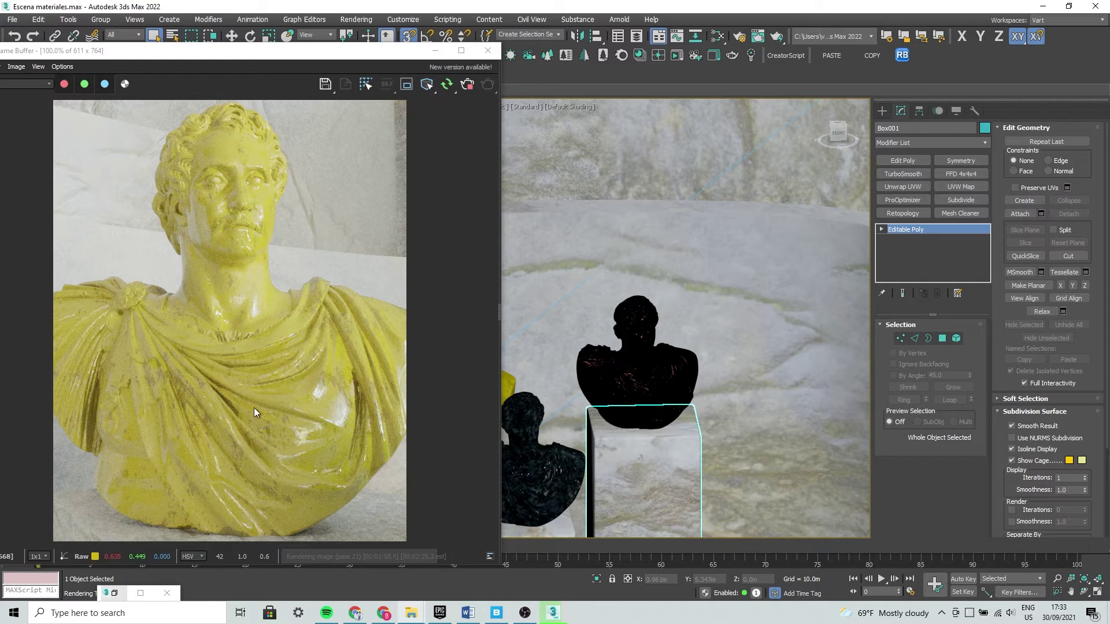
Minimise the frame buffer, set the left viewport to PhysCamera001 and select Plane002
{"action": "left_click_drag", "start_coordinate": [407, 59], "coordinate": [400, 76]}
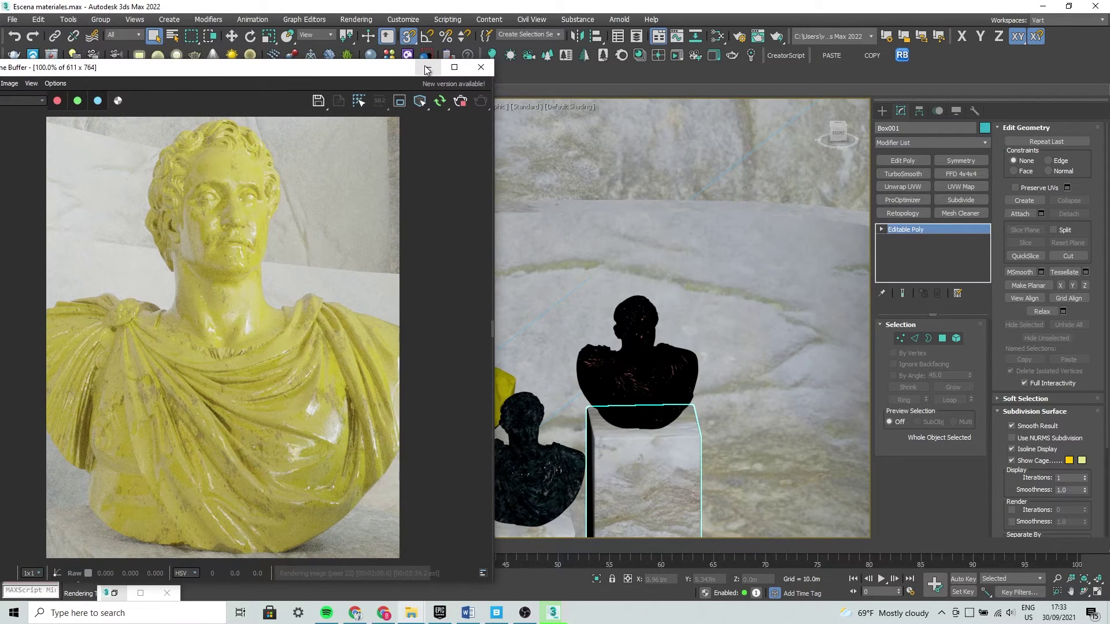
{"action": "left_click", "coordinate": [426, 70]}
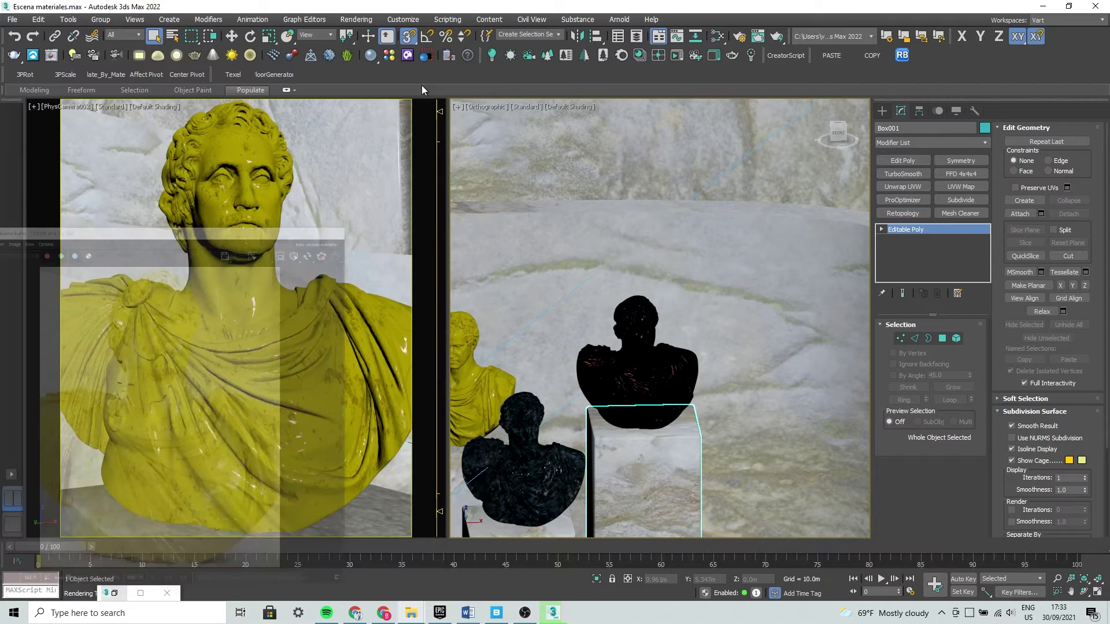
{"action": "left_click", "coordinate": [79, 108]}
{"action": "mouse_move", "coordinate": [70, 119]}
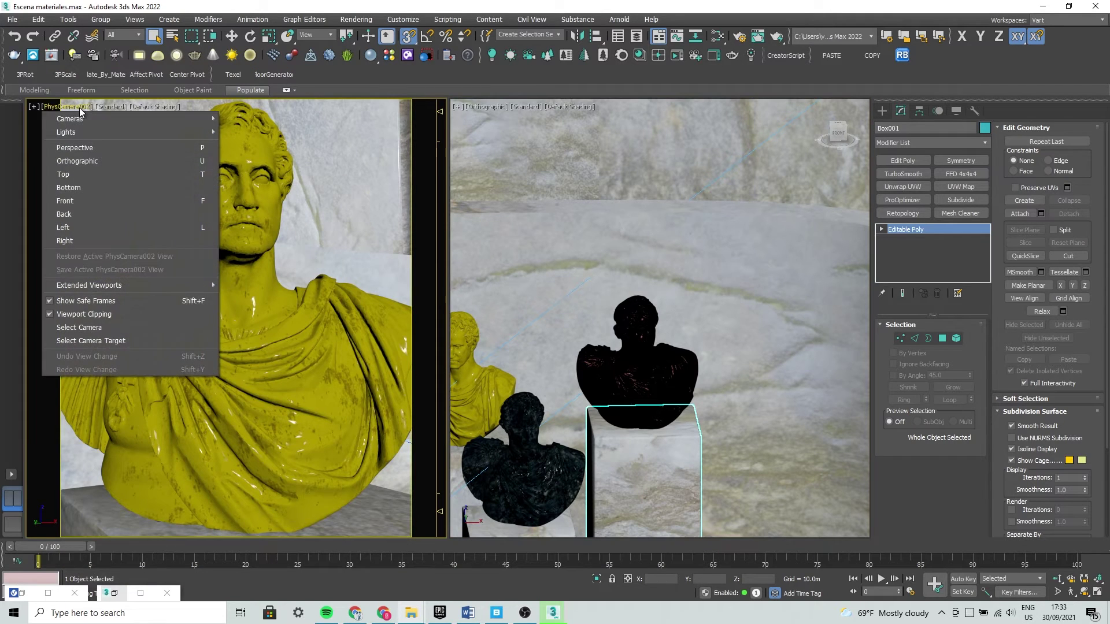
{"action": "left_click", "coordinate": [262, 120]}
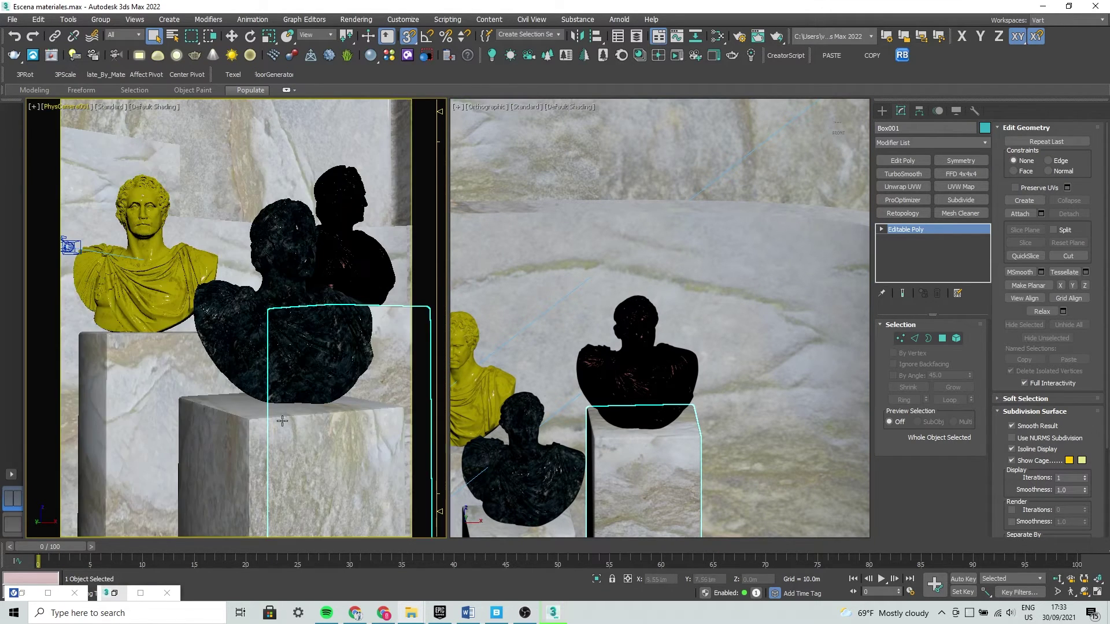
{"action": "left_click", "coordinate": [253, 283]}
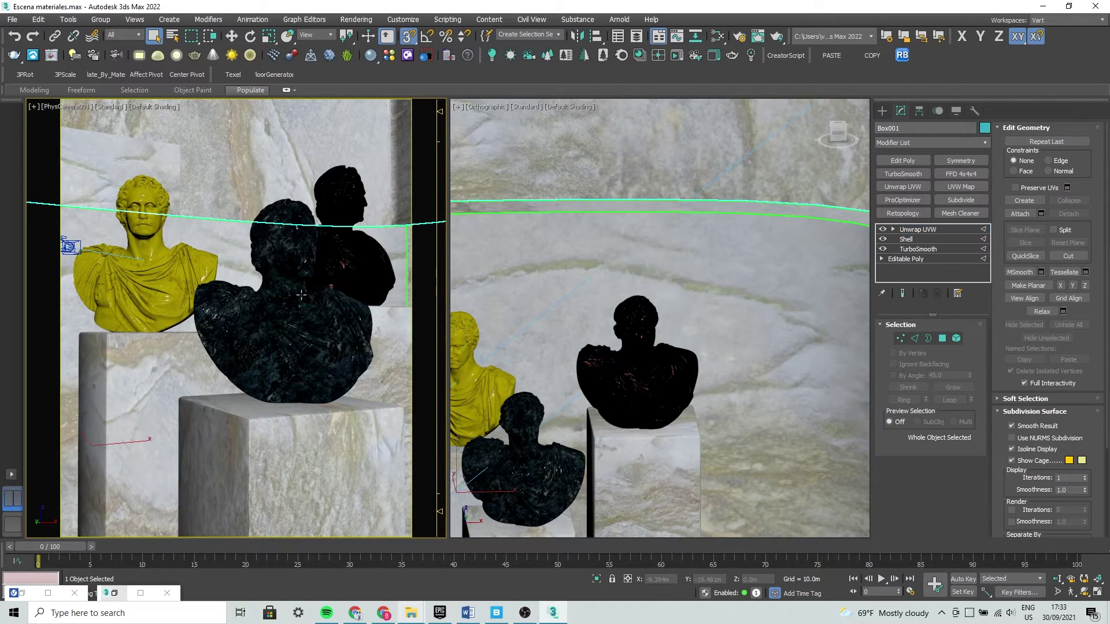
{"action": "left_click", "coordinate": [738, 37]}
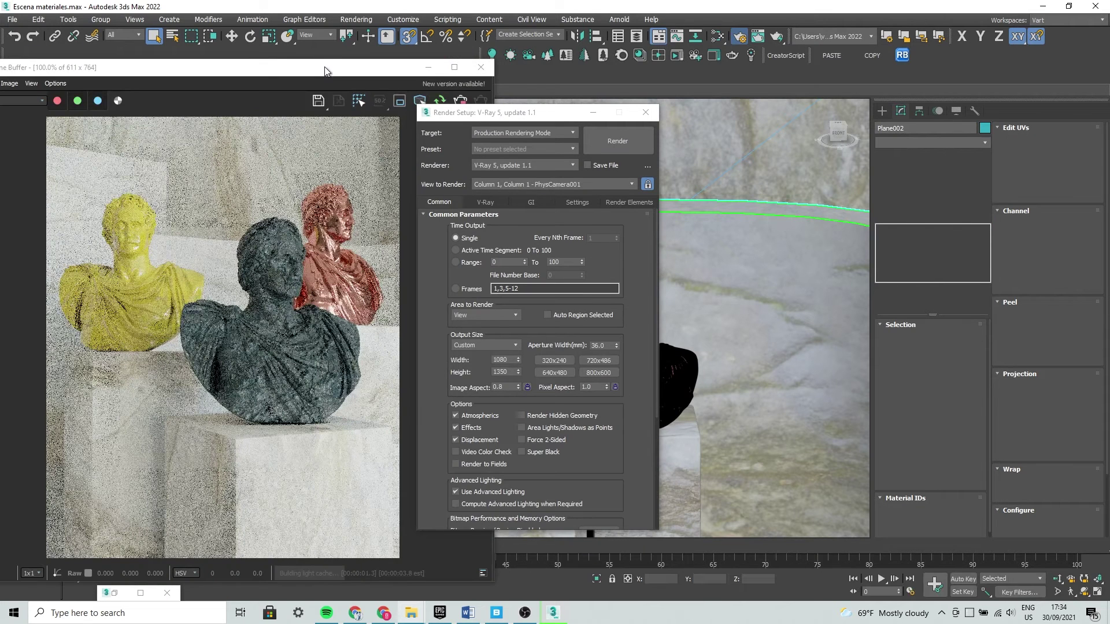
Arrange the finished camera render and Render Setup windows, then show the V-Ray settings
{"action": "left_click", "coordinate": [324, 67]}
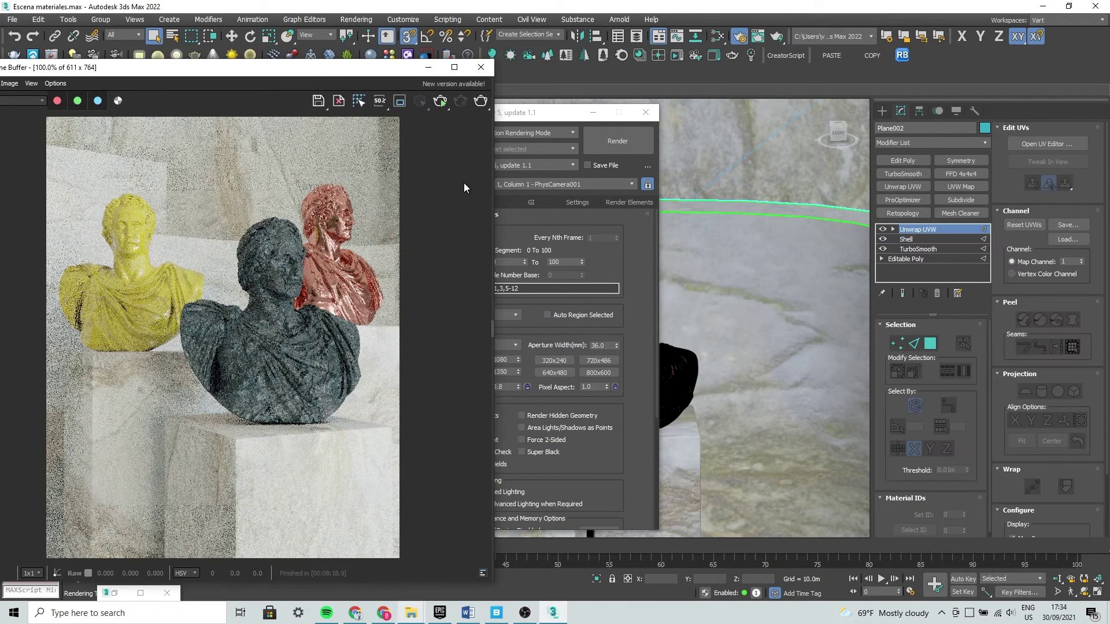
{"action": "left_click_drag", "start_coordinate": [545, 113], "coordinate": [616, 73]}
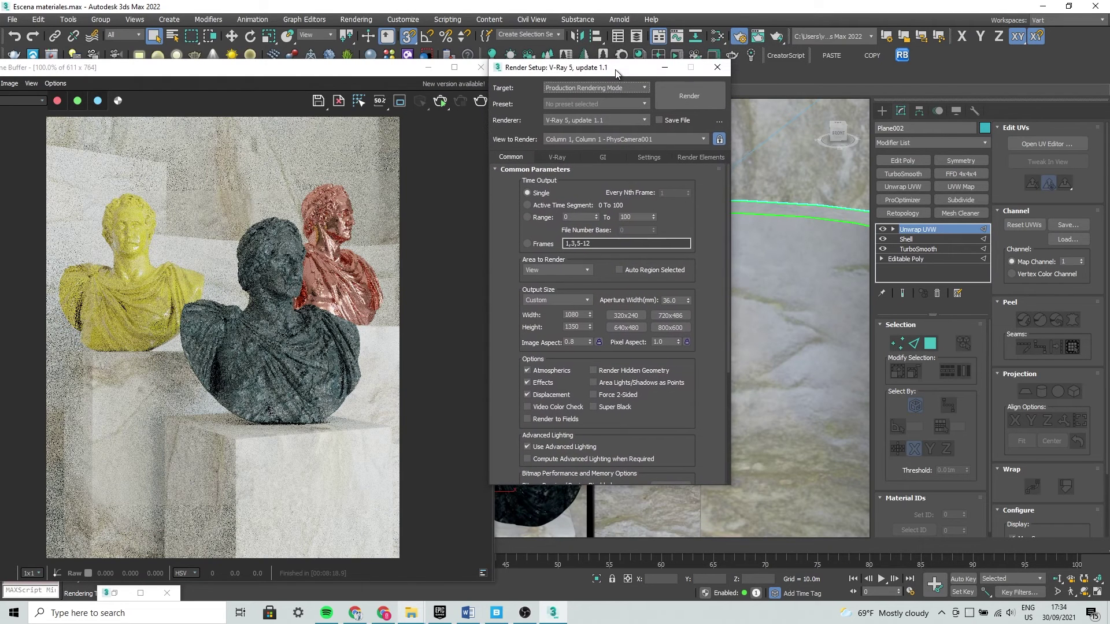
{"action": "left_click", "coordinate": [556, 157]}
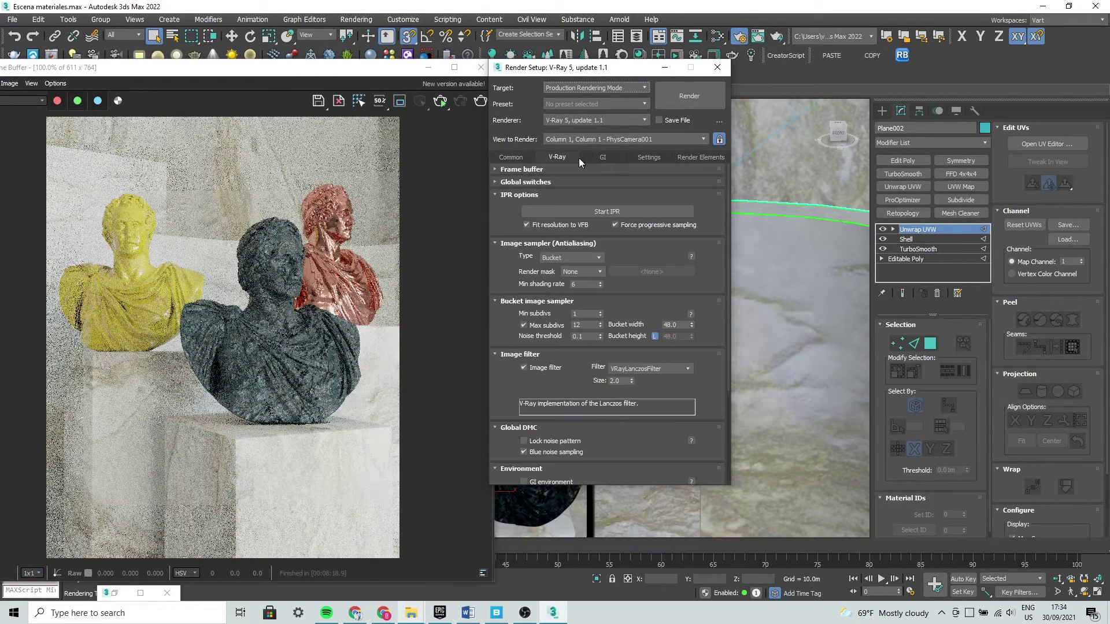
Set the bucket sampler's Max subdivs to 24 and its noise threshold to 0.02
{"action": "left_click", "coordinate": [583, 325]}
{"action": "key", "text": "Tab"}
{"action": "type", "text": "0.0"}
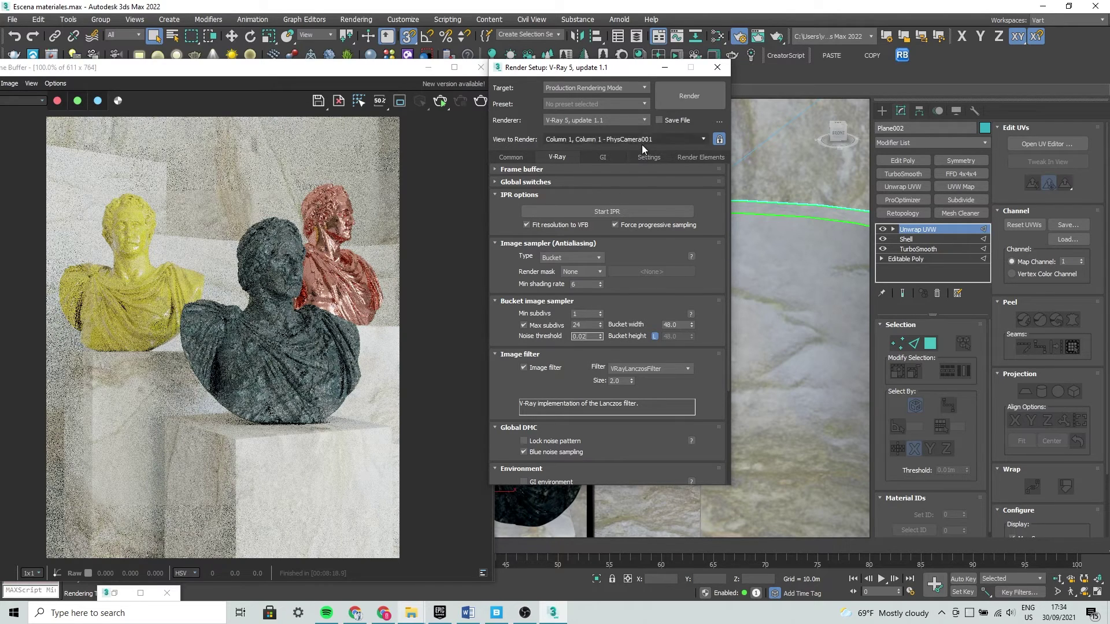
{"action": "left_click", "coordinate": [693, 159]}
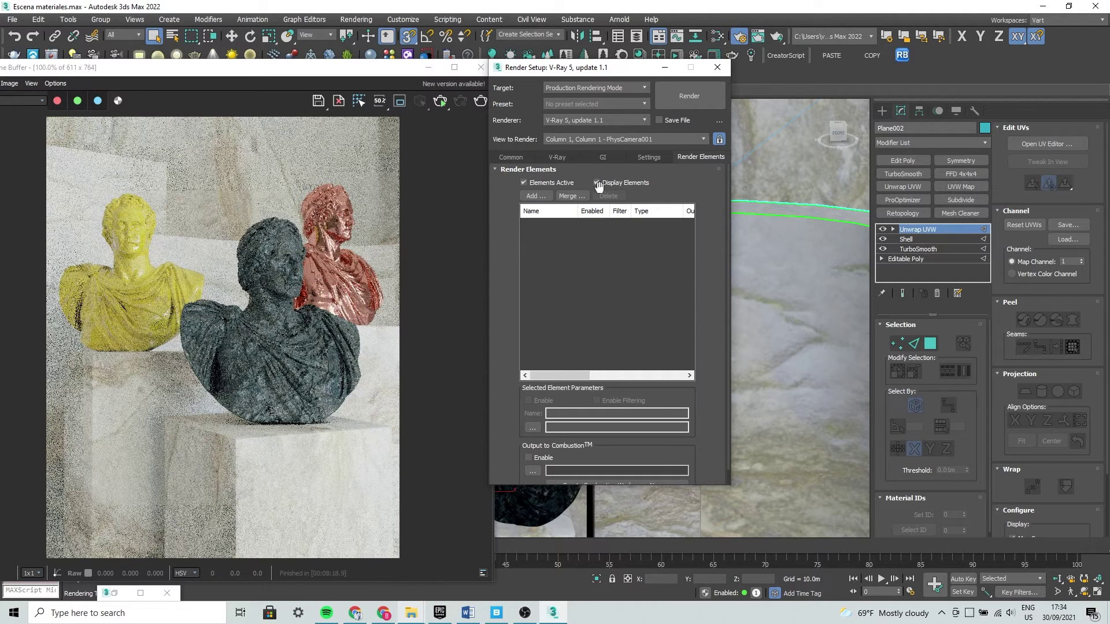
Add a VRayDenoiser element to the Render Elements list
{"action": "left_click", "coordinate": [530, 196]}
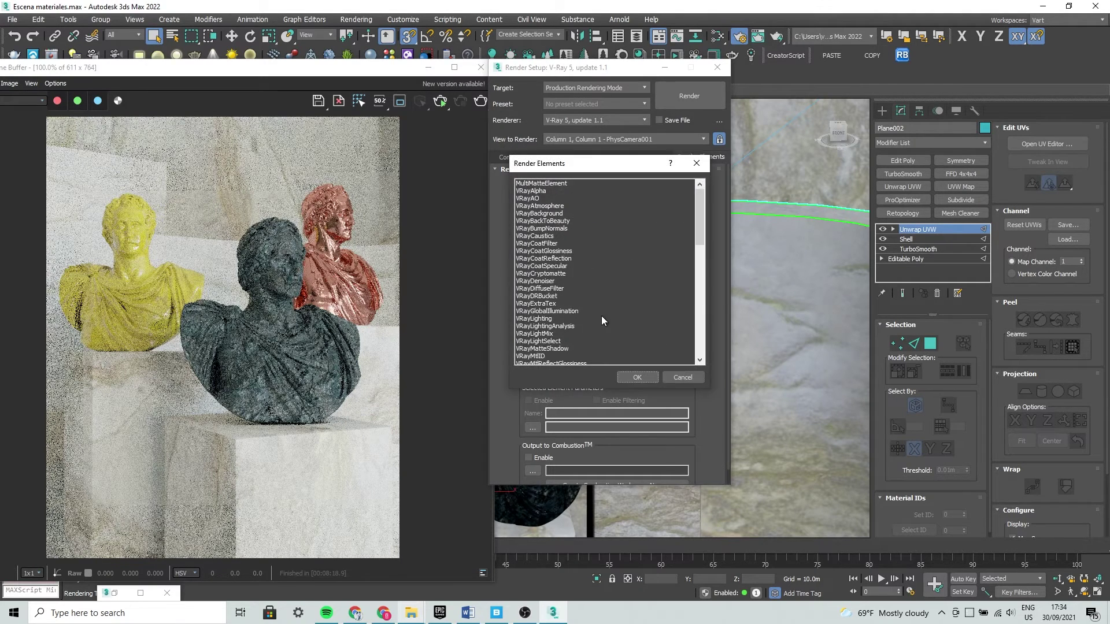
{"action": "left_click", "coordinate": [549, 259]}
{"action": "left_click", "coordinate": [546, 275]}
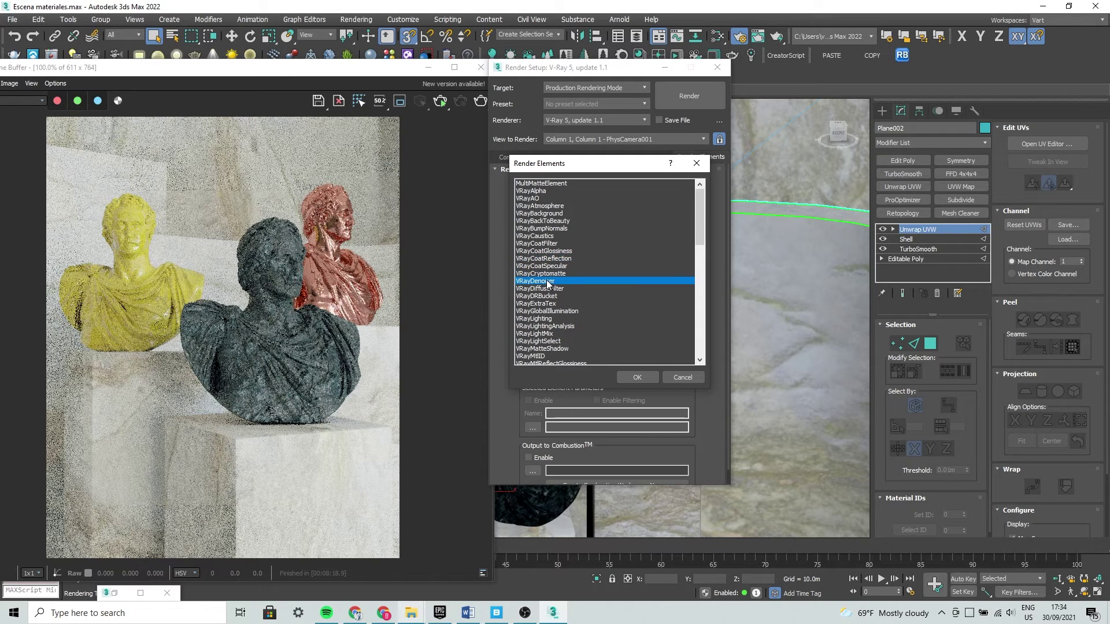
{"action": "left_click", "coordinate": [639, 377]}
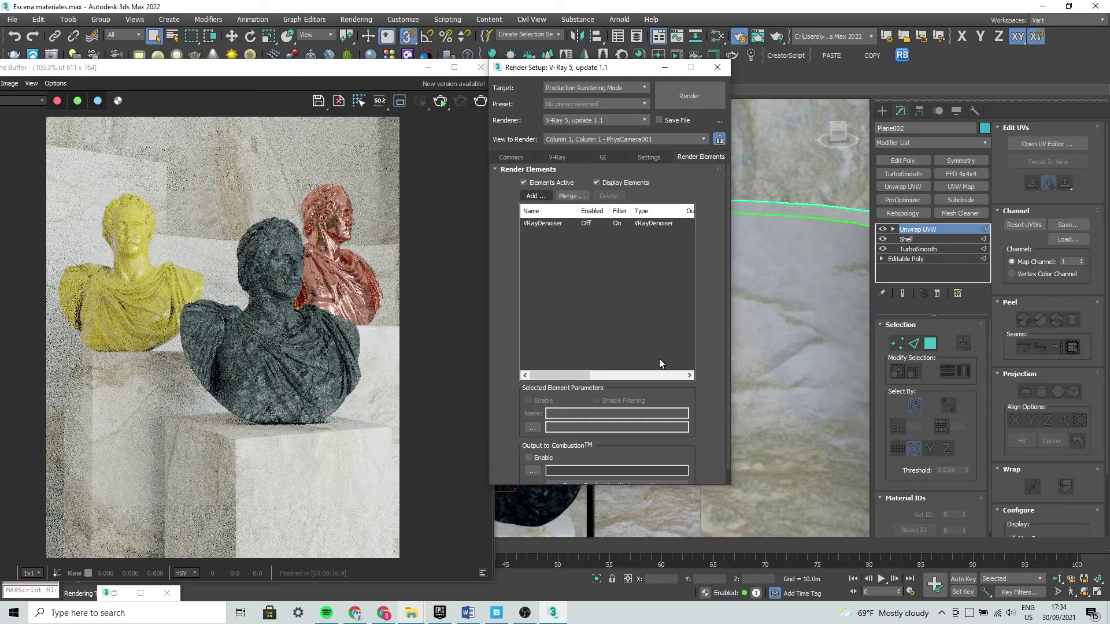
Select the VRayDenoiser element to view its parameters, then bring the render forward to check noise
{"action": "scroll", "coordinate": [729, 289], "scroll_direction": "down", "scroll_amount": 1}
{"action": "left_click", "coordinate": [551, 209]}
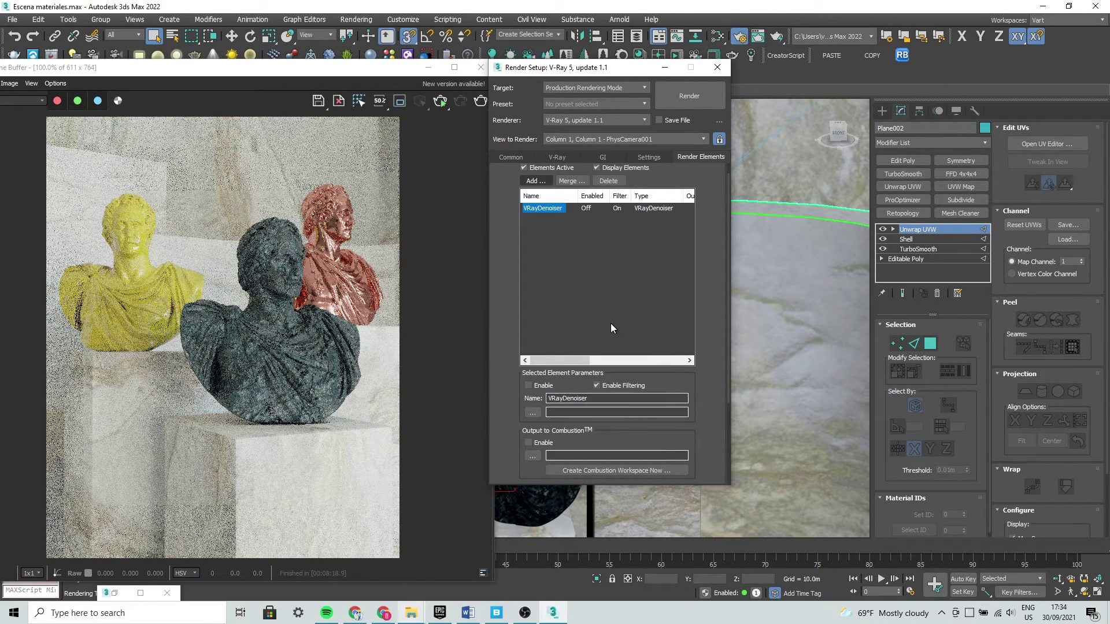
{"action": "left_click_drag", "start_coordinate": [728, 286], "coordinate": [720, 310]}
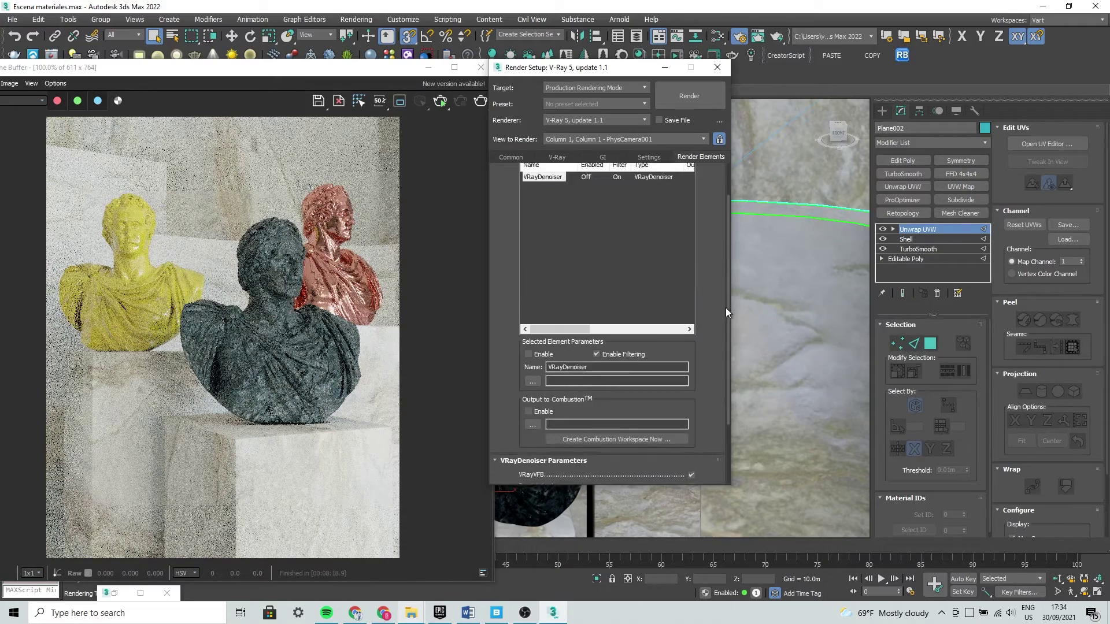
{"action": "scroll", "coordinate": [721, 312], "scroll_direction": "up", "scroll_amount": 1}
{"action": "left_click", "coordinate": [165, 258]}
{"action": "scroll", "coordinate": [166, 258], "scroll_direction": "up", "scroll_amount": 1}
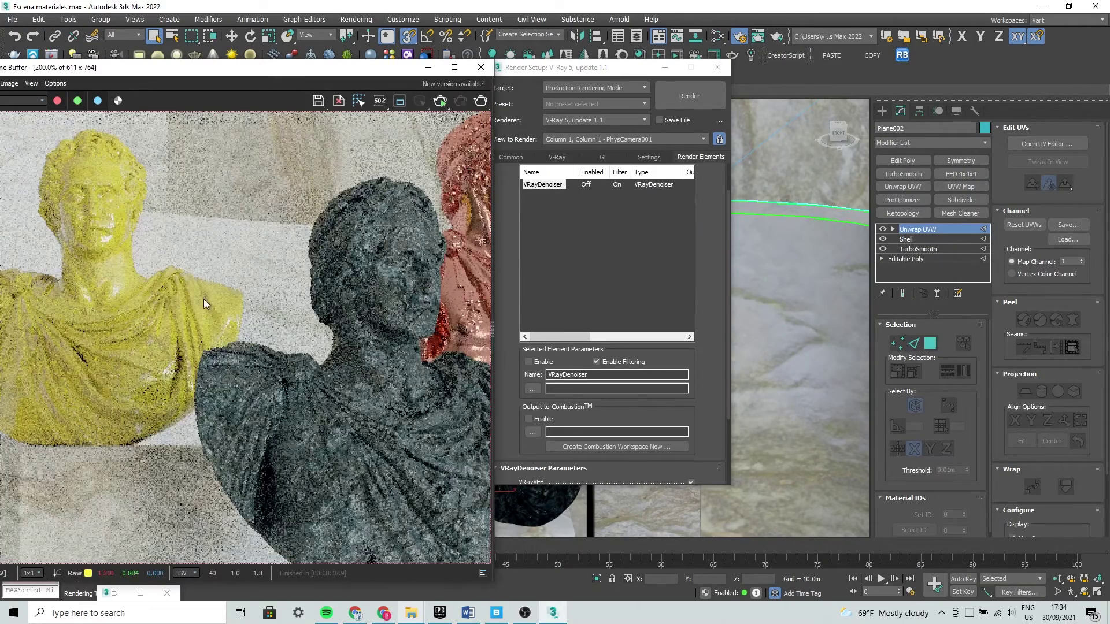
Check the 0.02 noise threshold on the V-Ray tab and compare it with the rendered image
{"action": "left_click", "coordinate": [511, 158]}
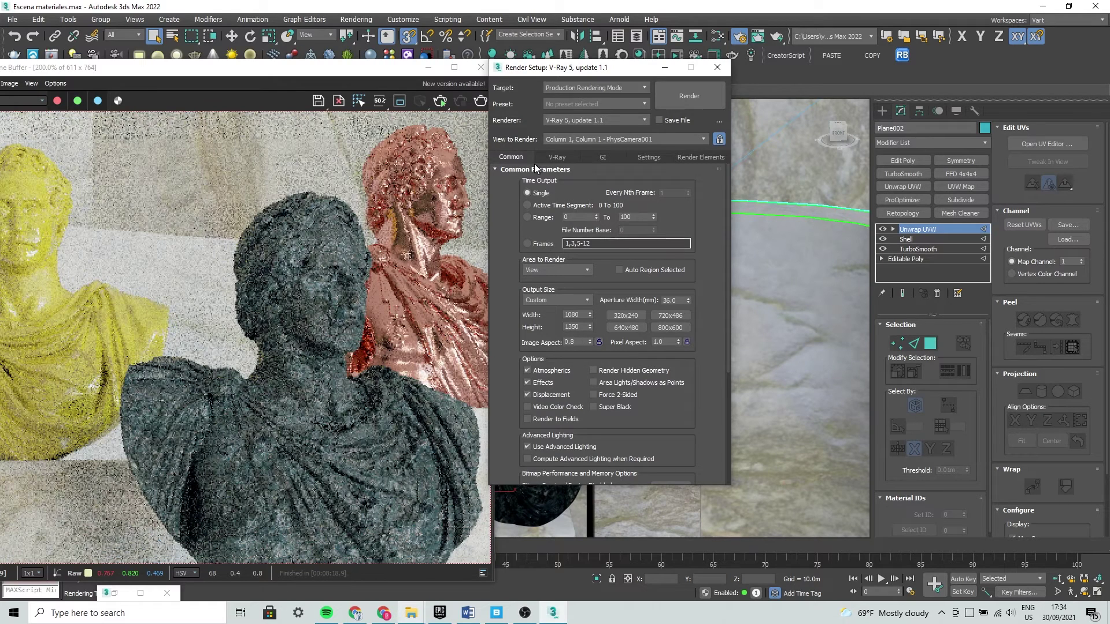
{"action": "left_click", "coordinate": [556, 157]}
{"action": "double_click", "coordinate": [591, 337]}
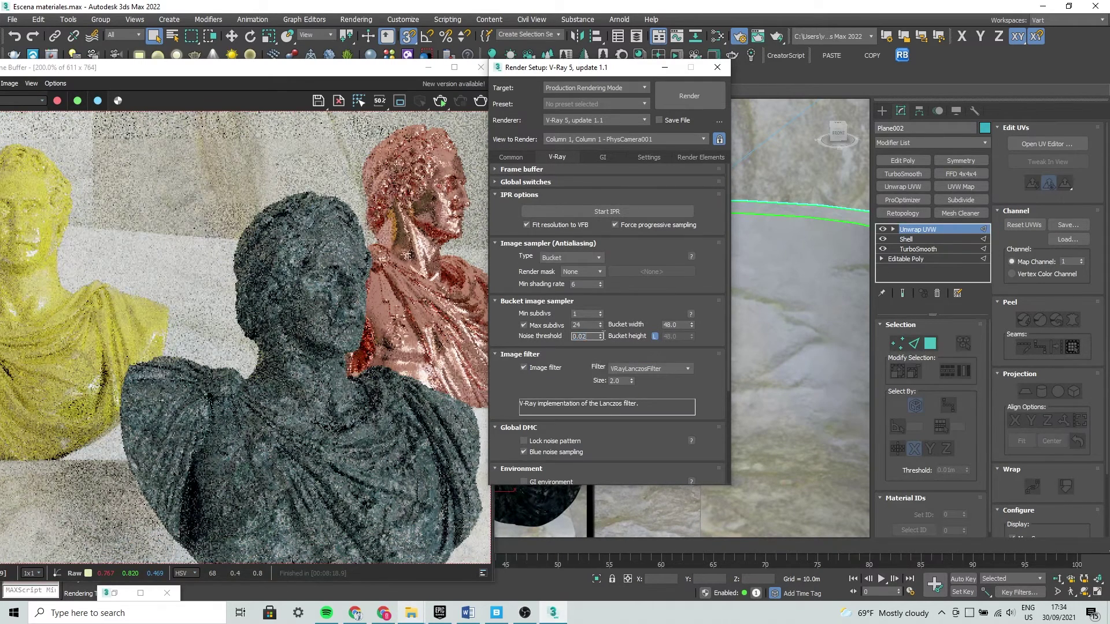
{"action": "left_click", "coordinate": [258, 311]}
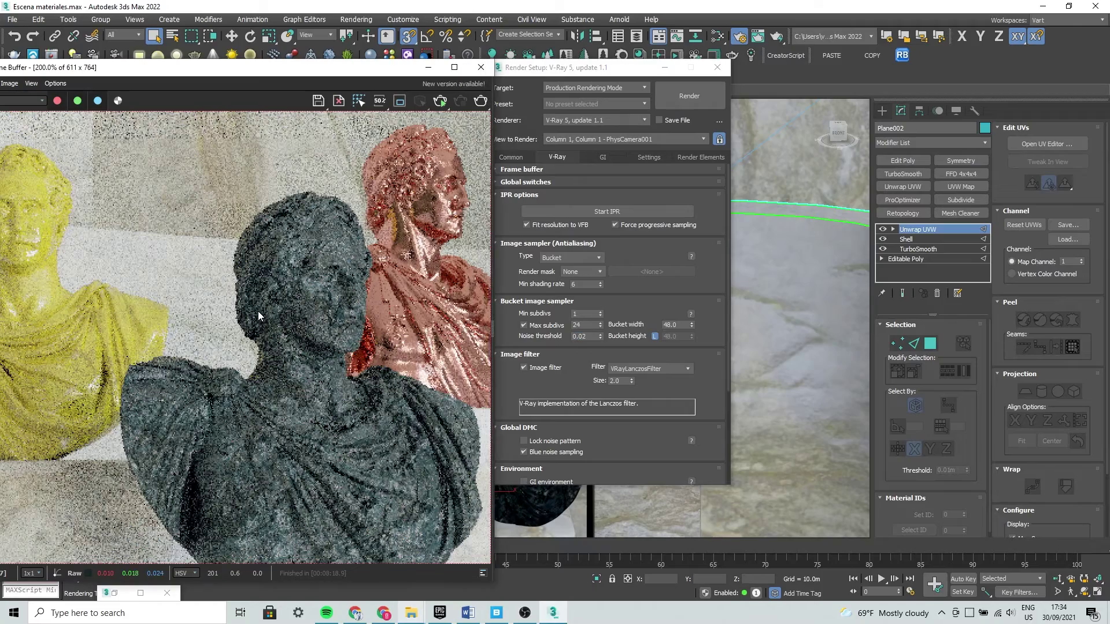
{"action": "scroll", "coordinate": [328, 241], "scroll_direction": "down", "scroll_amount": 3}
{"action": "scroll", "coordinate": [298, 283], "scroll_direction": "up", "scroll_amount": 2}
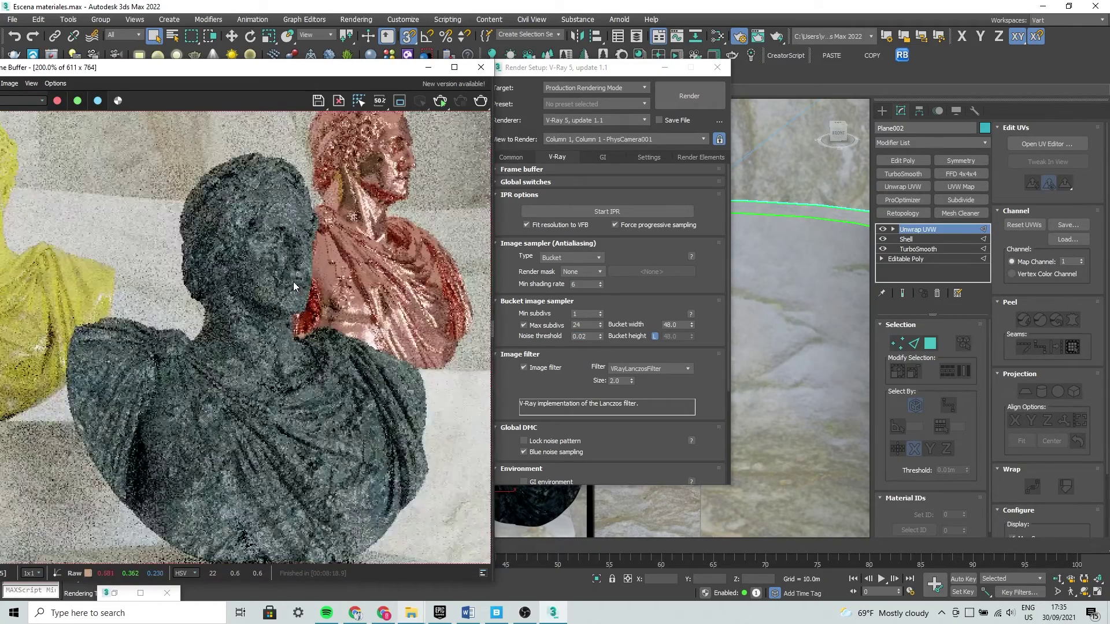
{"action": "scroll", "coordinate": [293, 282], "scroll_direction": "down", "scroll_amount": 2}
Review the GI, Settings and Render Elements tabs, confirming VRayDenoiser is listed
{"action": "left_click", "coordinate": [610, 156]}
{"action": "left_click", "coordinate": [653, 157]}
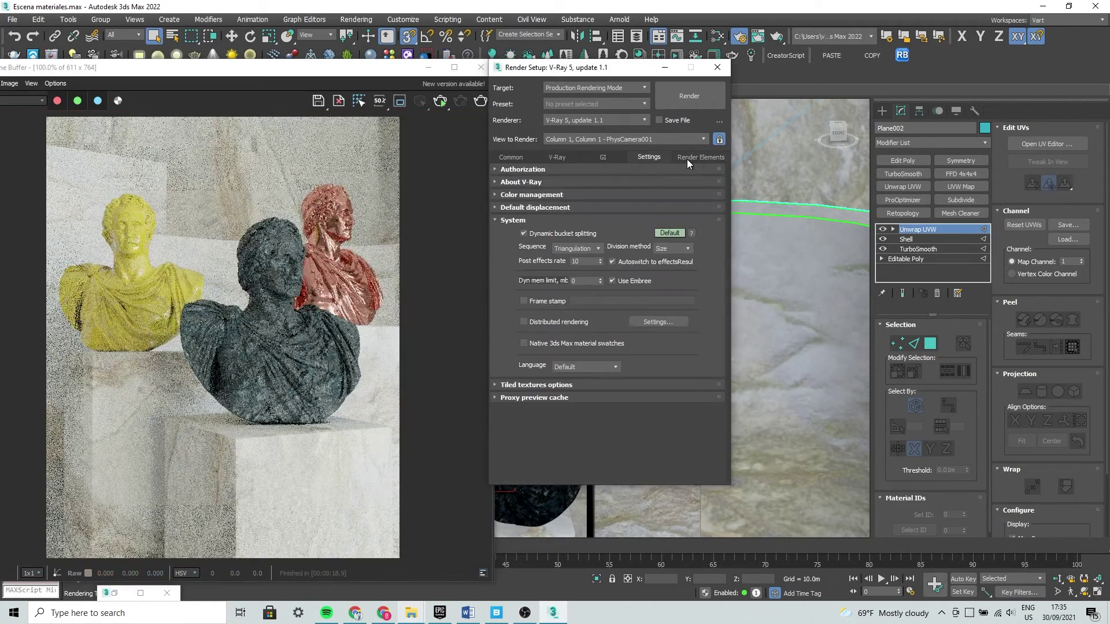
{"action": "left_click", "coordinate": [696, 159]}
{"action": "scroll", "coordinate": [622, 354], "scroll_direction": "down", "scroll_amount": 1}
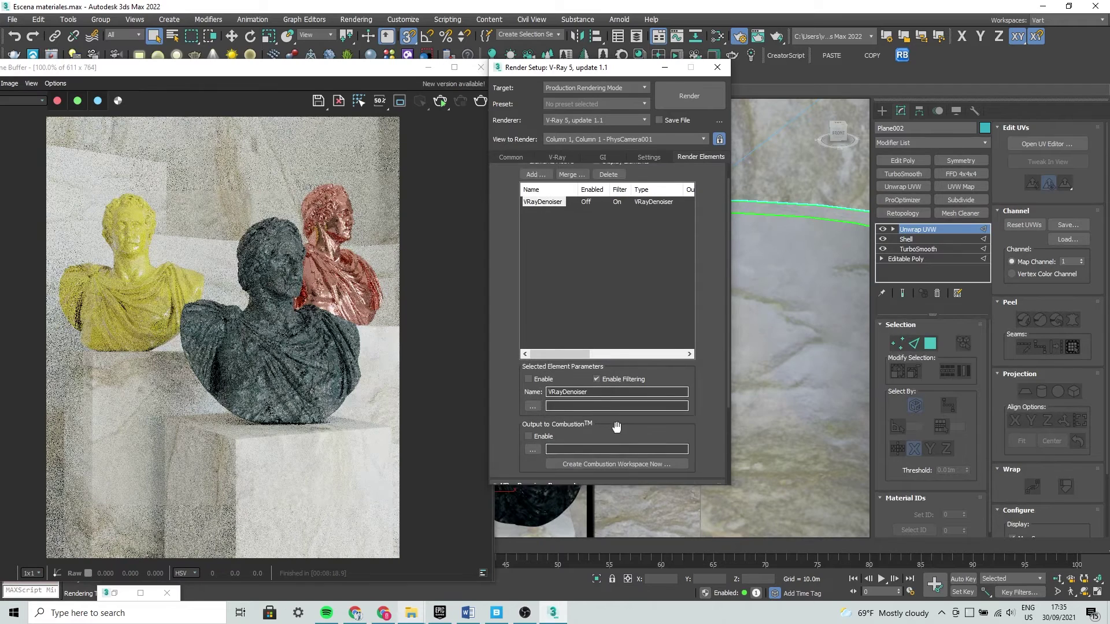
{"action": "scroll", "coordinate": [680, 402], "scroll_direction": "down", "scroll_amount": 3}
{"action": "scroll", "coordinate": [624, 372], "scroll_direction": "up", "scroll_amount": 6}
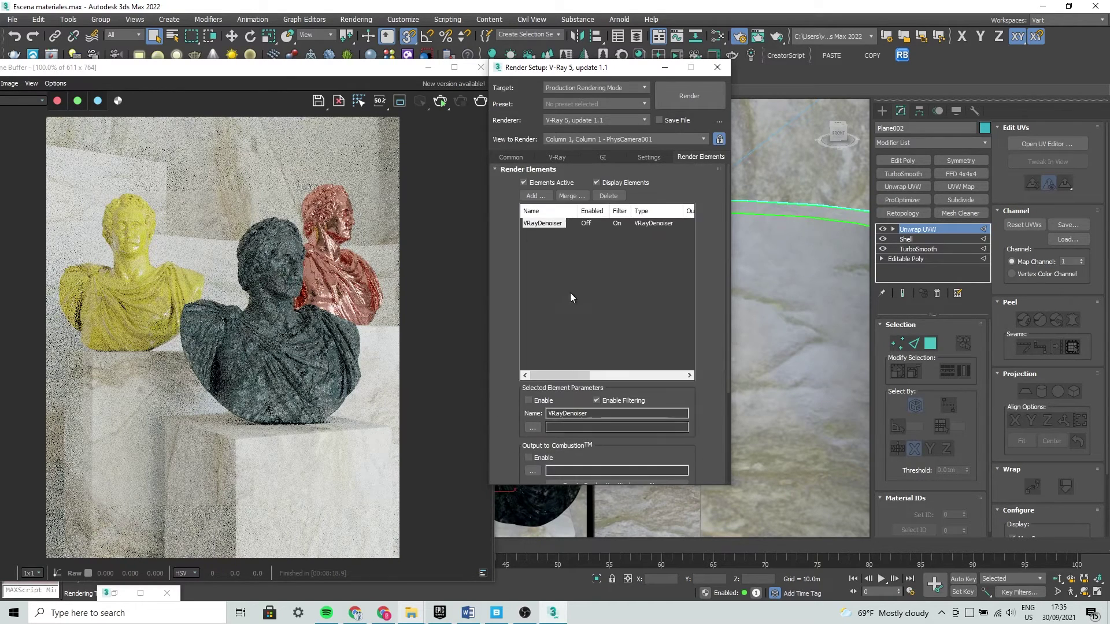
Return to the Common tab and open the Render Output file dialog
{"action": "left_click", "coordinate": [561, 157]}
{"action": "left_click", "coordinate": [604, 157]}
{"action": "left_click", "coordinate": [644, 157]}
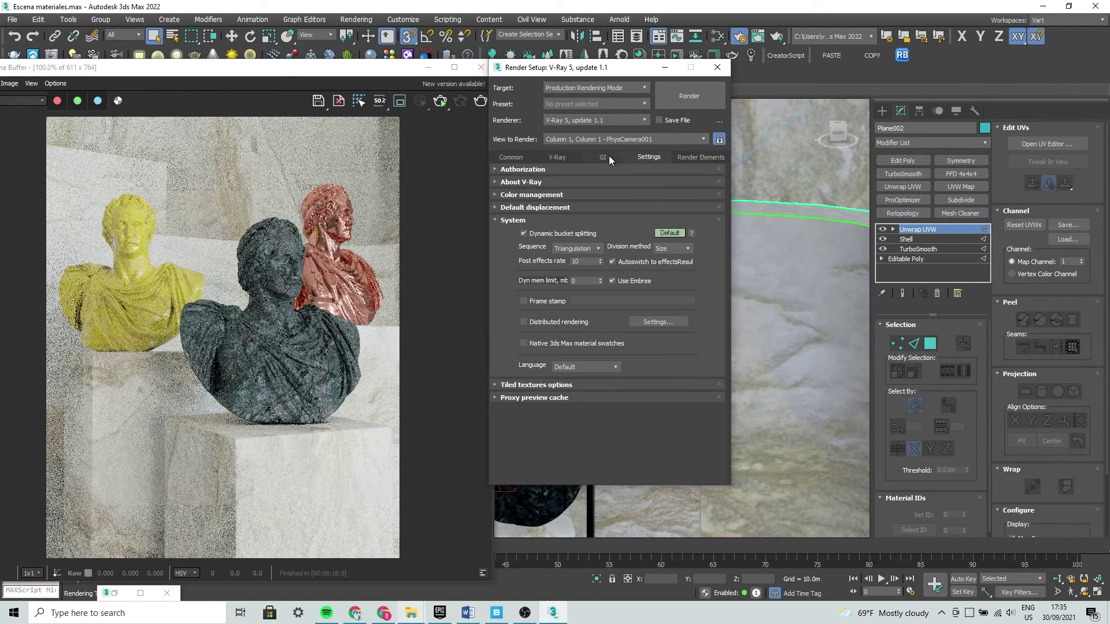
{"action": "left_click", "coordinate": [553, 158]}
{"action": "left_click", "coordinate": [511, 157]}
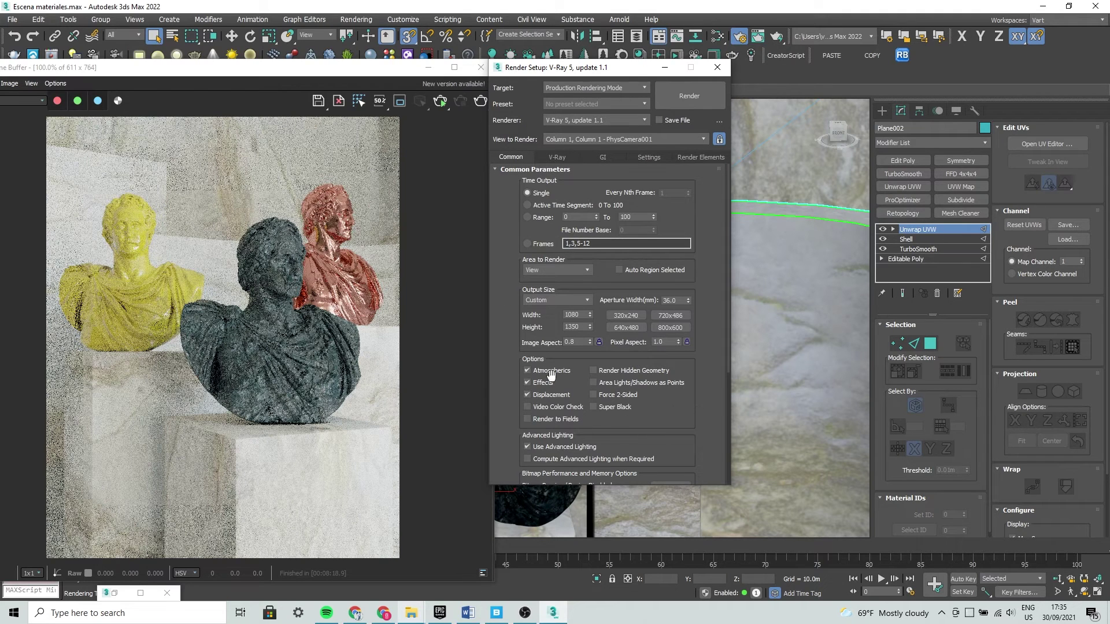
{"action": "left_click_drag", "start_coordinate": [604, 331], "coordinate": [604, 191]}
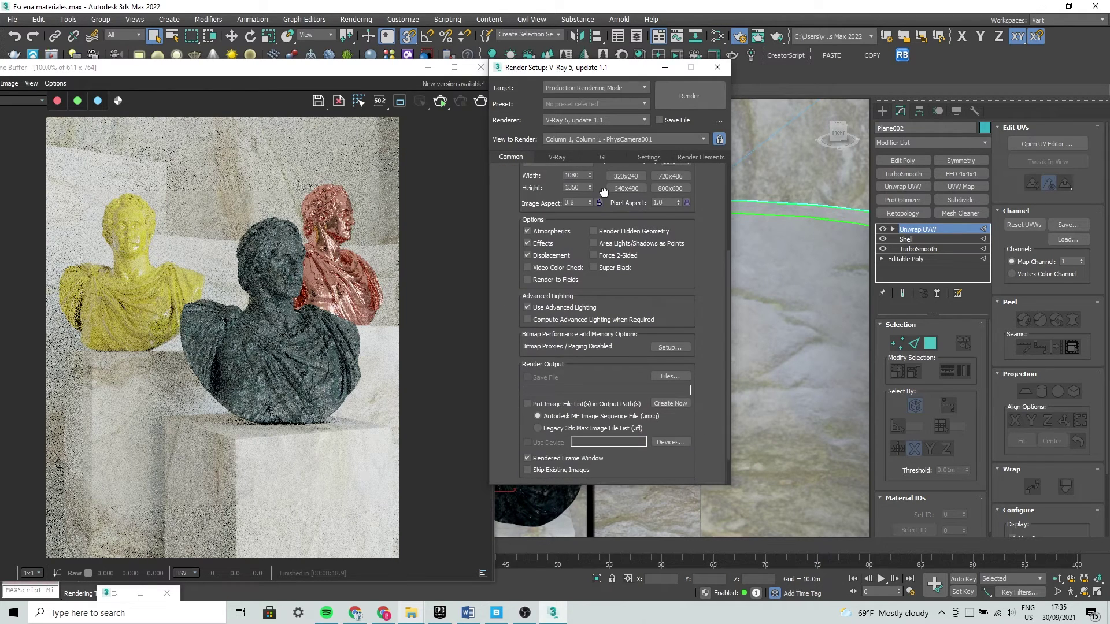
{"action": "left_click_drag", "start_coordinate": [554, 377], "coordinate": [554, 352]}
{"action": "left_click", "coordinate": [673, 351]}
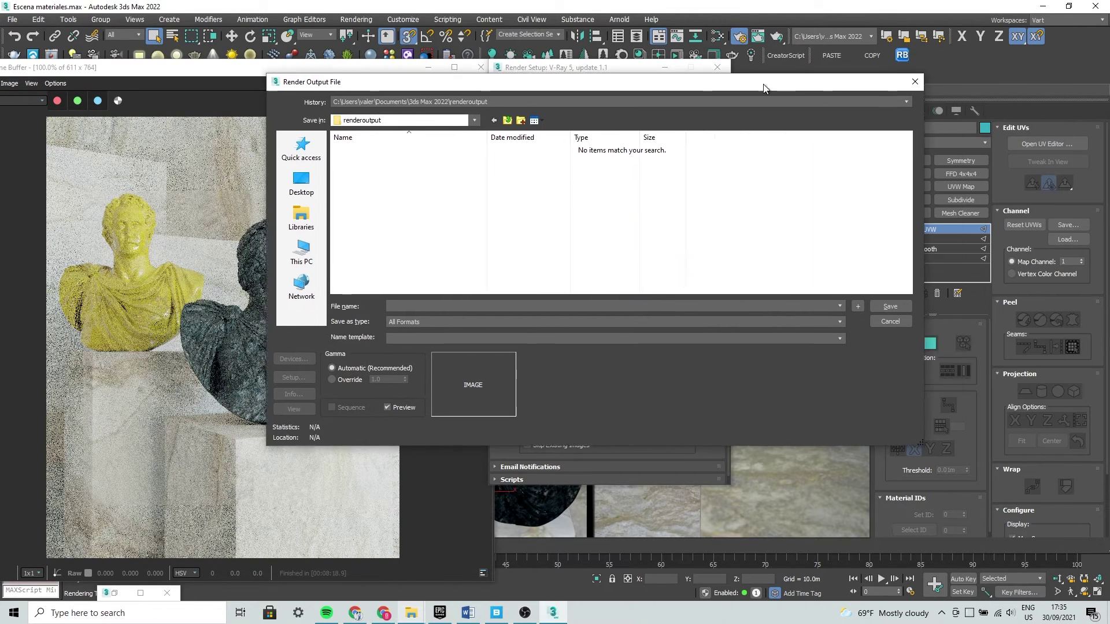
Cancel the output file dialog and move Render Setup aside to reveal the bust render
{"action": "left_click", "coordinate": [909, 82]}
{"action": "left_click_drag", "start_coordinate": [596, 69], "coordinate": [654, 81]}
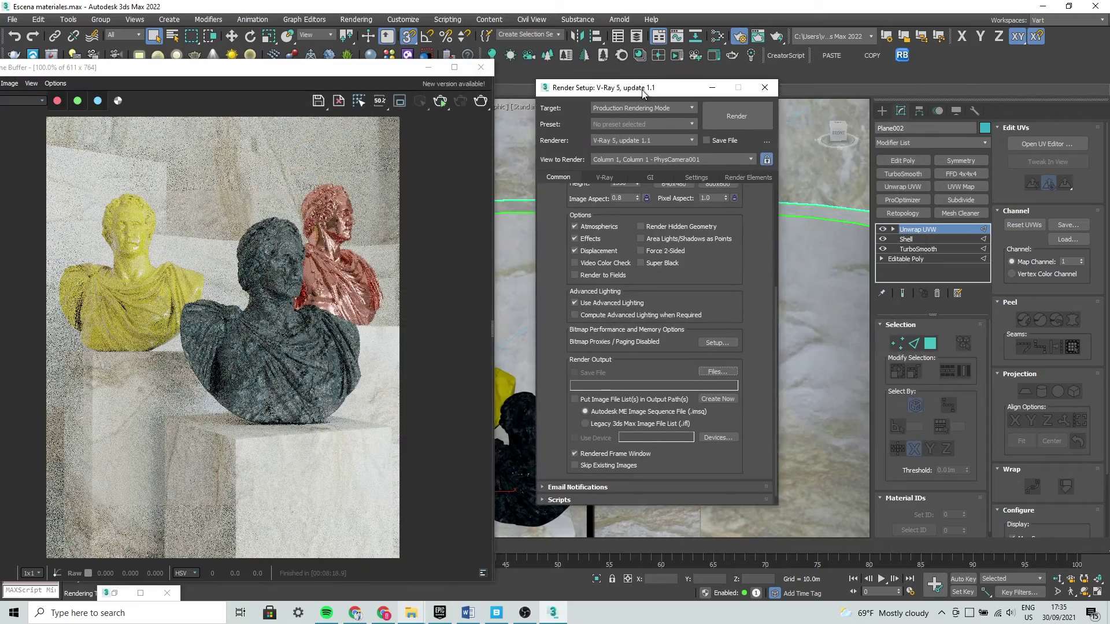
{"action": "left_click_drag", "start_coordinate": [382, 67], "coordinate": [386, 56]}
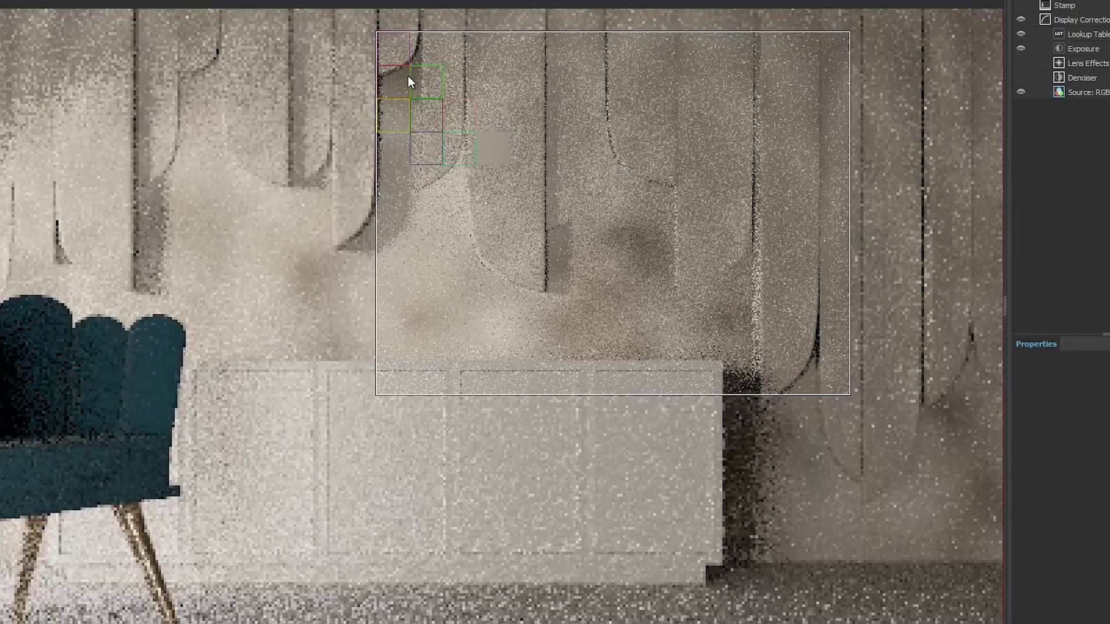
{"action": "scroll", "coordinate": [408, 79], "scroll_direction": "up", "scroll_amount": 2}
{"action": "scroll", "coordinate": [436, 191], "scroll_direction": "up", "scroll_amount": 4}
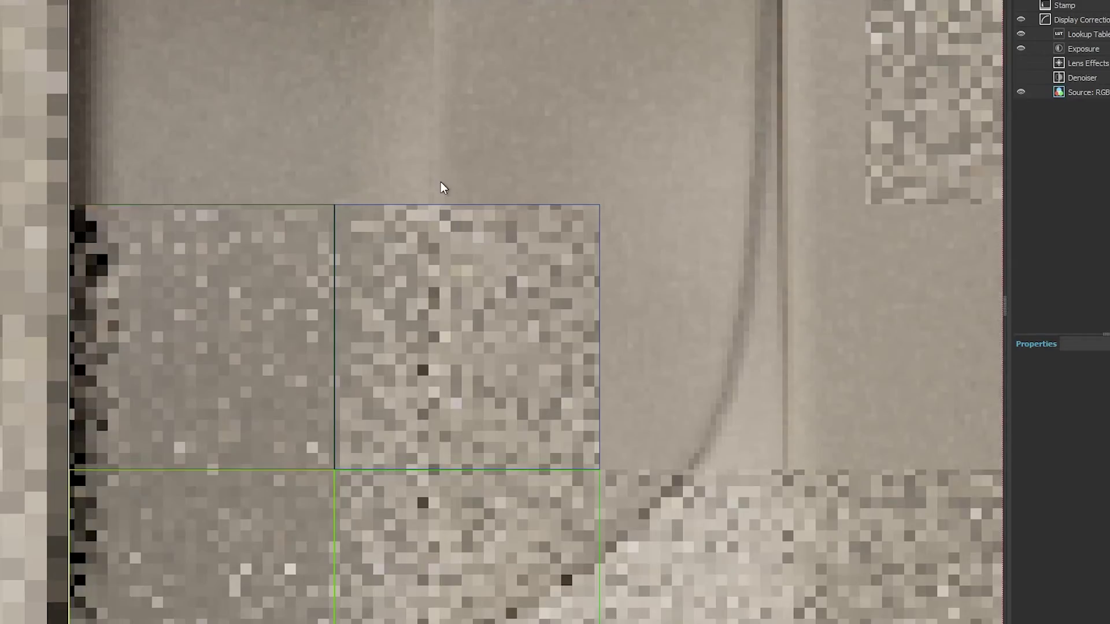
{"action": "middle_click_drag", "start_coordinate": [441, 182], "coordinate": [449, 279]}
{"action": "scroll", "coordinate": [449, 279], "scroll_direction": "down", "scroll_amount": 2}
{"action": "scroll", "coordinate": [409, 334], "scroll_direction": "down", "scroll_amount": 2}
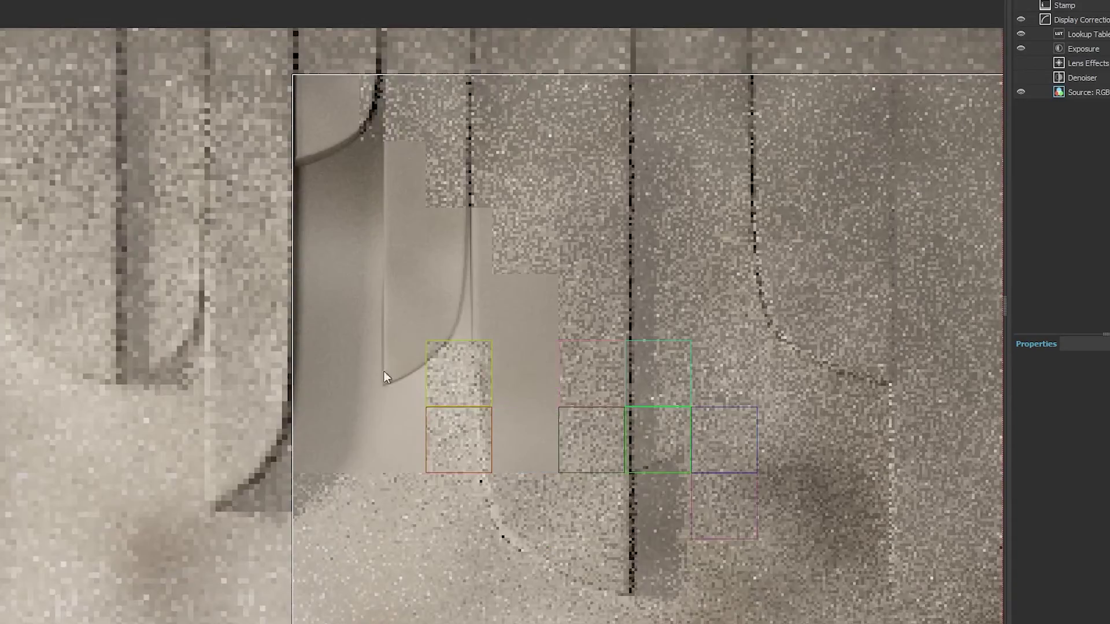
{"action": "scroll", "coordinate": [382, 373], "scroll_direction": "up", "scroll_amount": 2}
{"action": "middle_click_drag", "start_coordinate": [534, 397], "coordinate": [270, 268]}
{"action": "scroll", "coordinate": [356, 274], "scroll_direction": "down", "scroll_amount": 2}
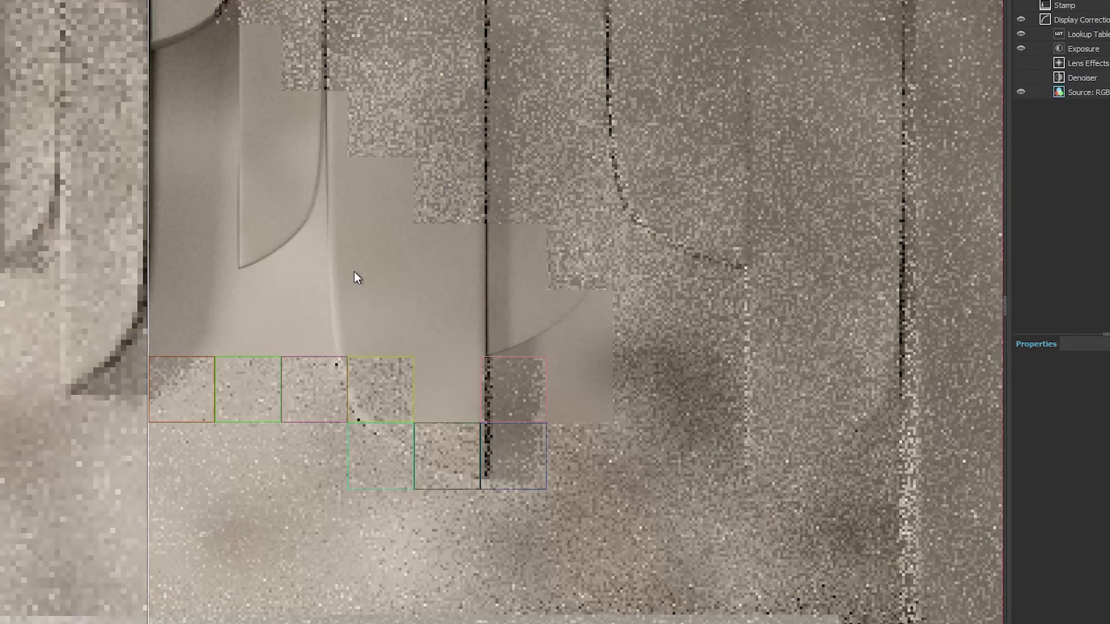
{"action": "scroll", "coordinate": [356, 288], "scroll_direction": "down", "scroll_amount": 2}
{"action": "scroll", "coordinate": [361, 245], "scroll_direction": "down", "scroll_amount": 1}
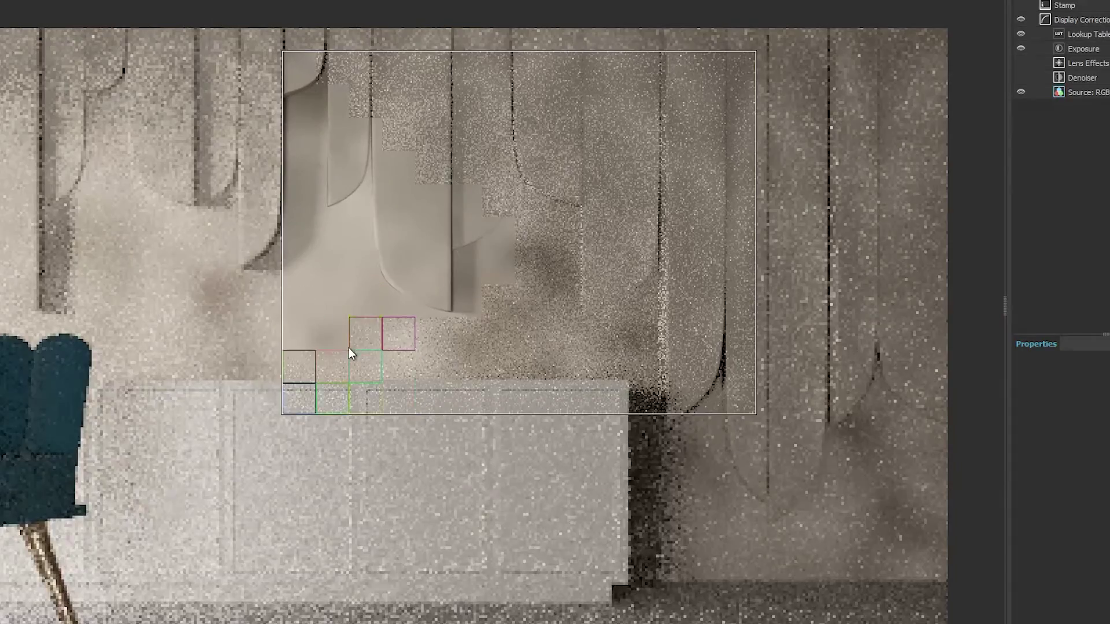
{"action": "scroll", "coordinate": [349, 354], "scroll_direction": "up", "scroll_amount": 1}
{"action": "scroll", "coordinate": [355, 395], "scroll_direction": "up", "scroll_amount": 2}
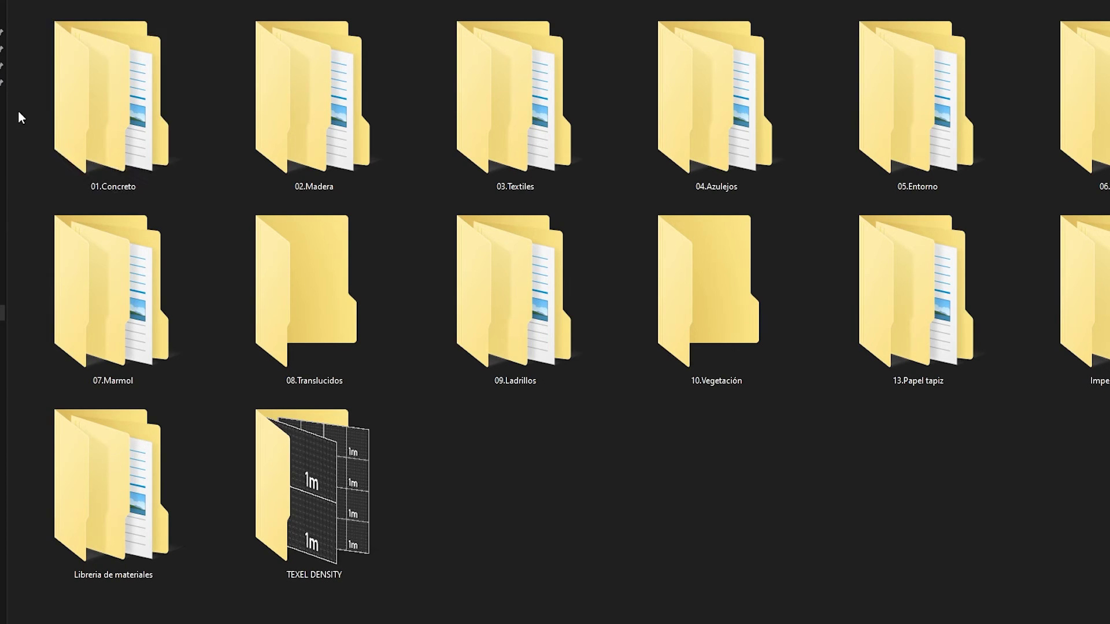
Browse into 01.Concreto and its 1K-concrete_33 texture set
{"action": "double_click", "coordinate": [127, 83]}
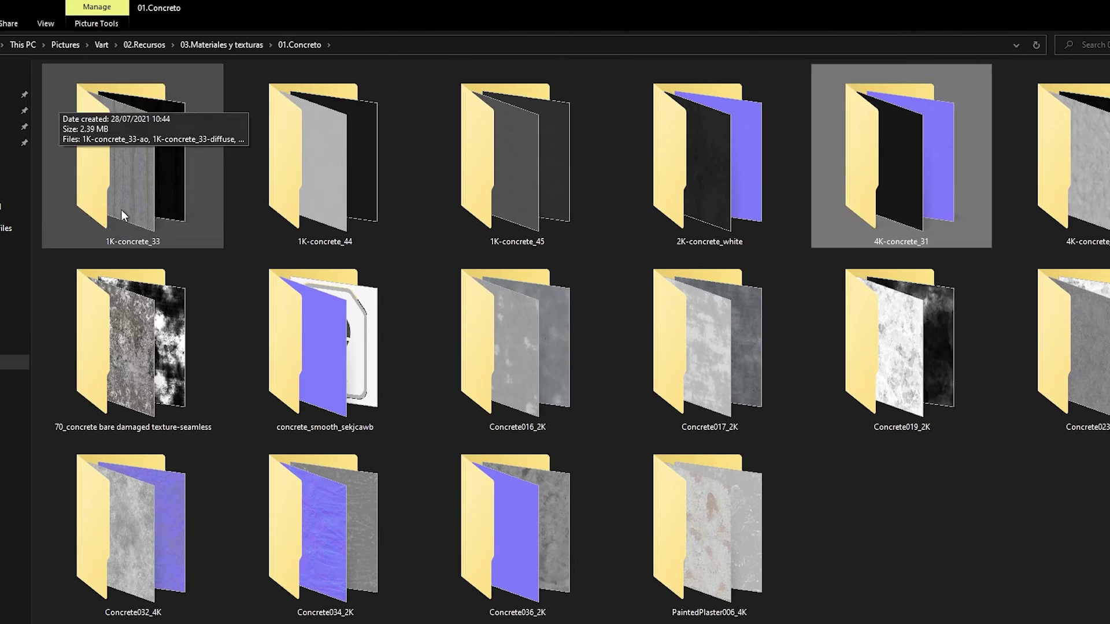
{"action": "double_click", "coordinate": [120, 209]}
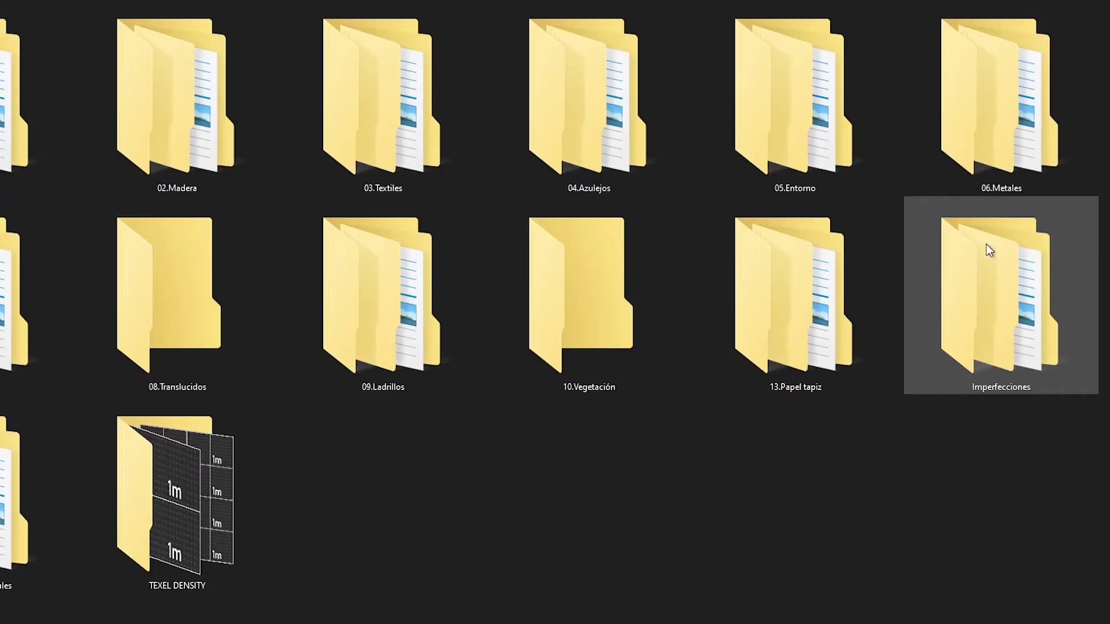
Open Imperfecciones > Huellas and scroll through the fingerprint, gloss and roughImp textures
{"action": "double_click", "coordinate": [1019, 290]}
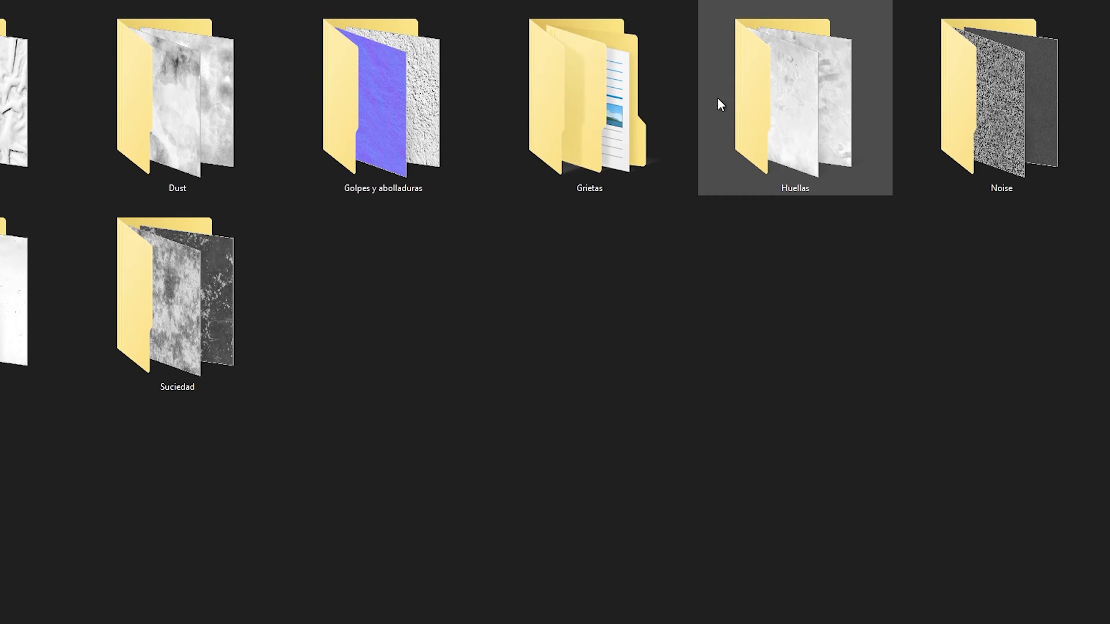
{"action": "double_click", "coordinate": [797, 127]}
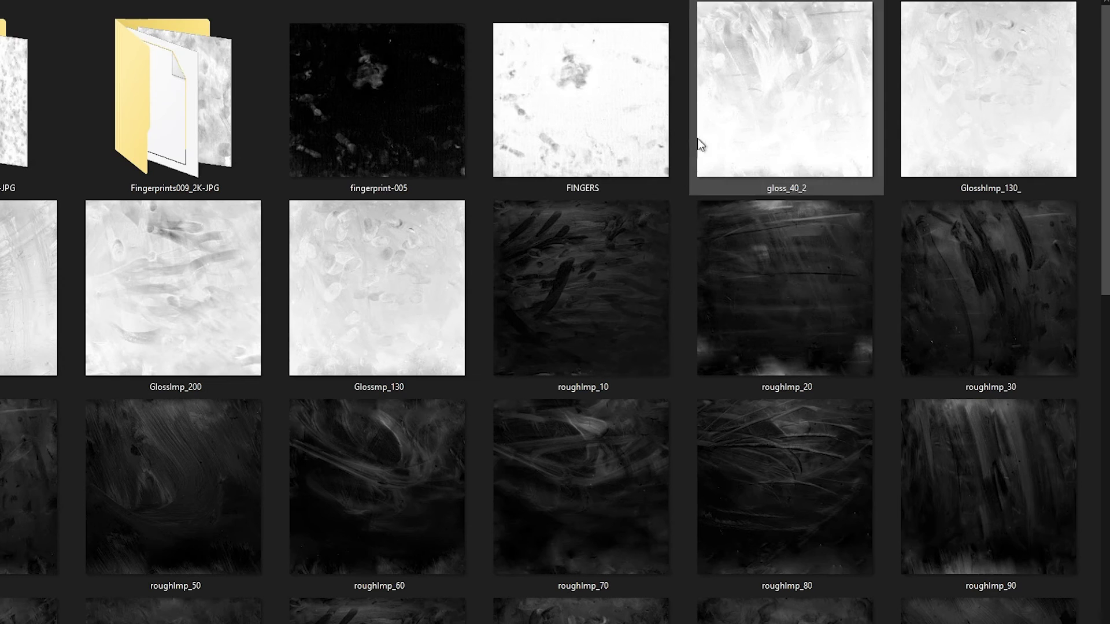
{"action": "scroll", "coordinate": [413, 120], "scroll_direction": "down", "scroll_amount": 4}
{"action": "scroll", "coordinate": [412, 120], "scroll_direction": "down", "scroll_amount": 4}
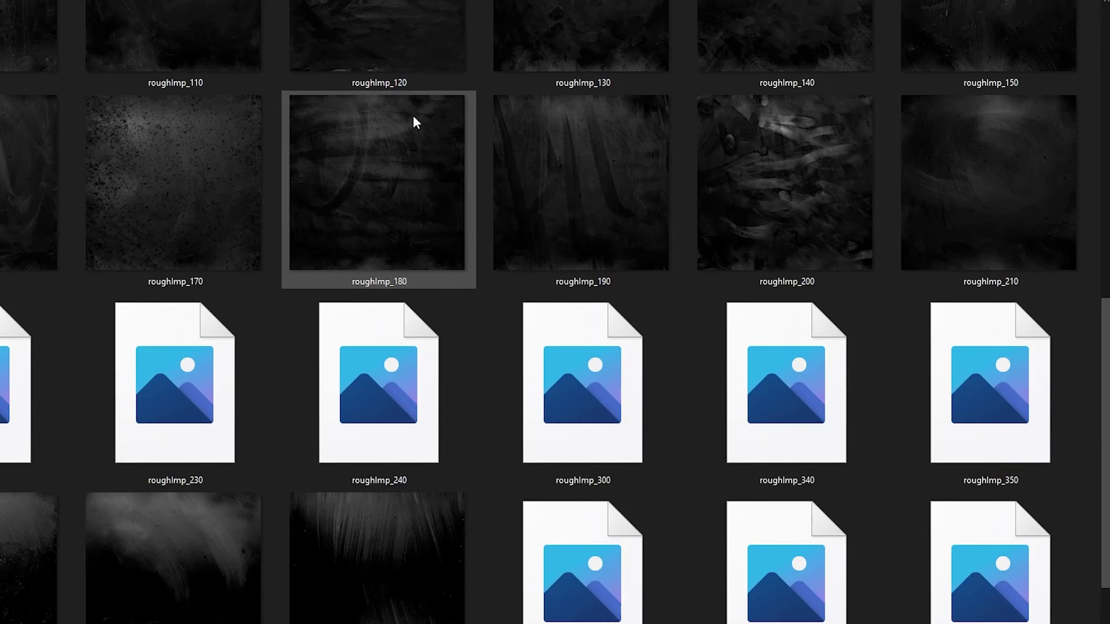
{"action": "scroll", "coordinate": [413, 120], "scroll_direction": "down", "scroll_amount": 2}
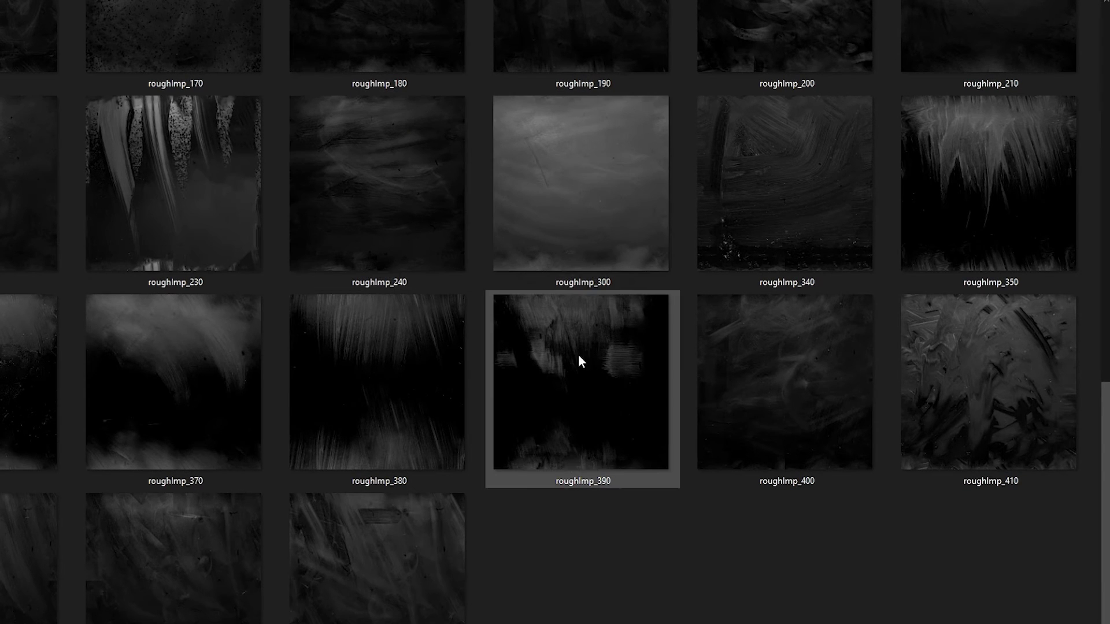
{"action": "scroll", "coordinate": [441, 149], "scroll_direction": "up", "scroll_amount": 6}
{"action": "scroll", "coordinate": [419, 250], "scroll_direction": "up", "scroll_amount": 2}
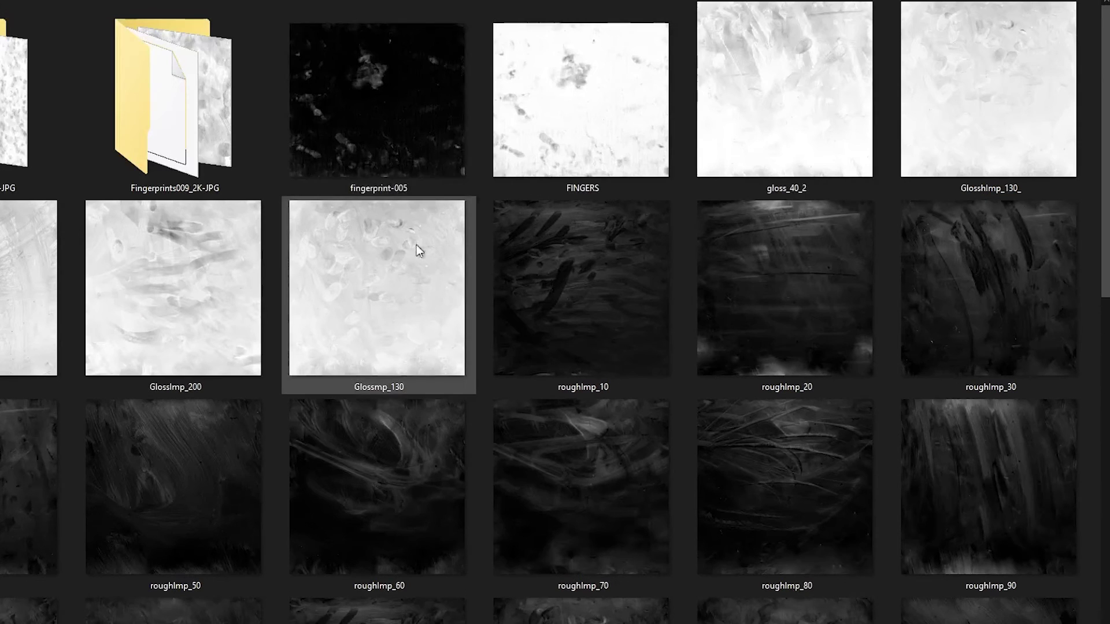